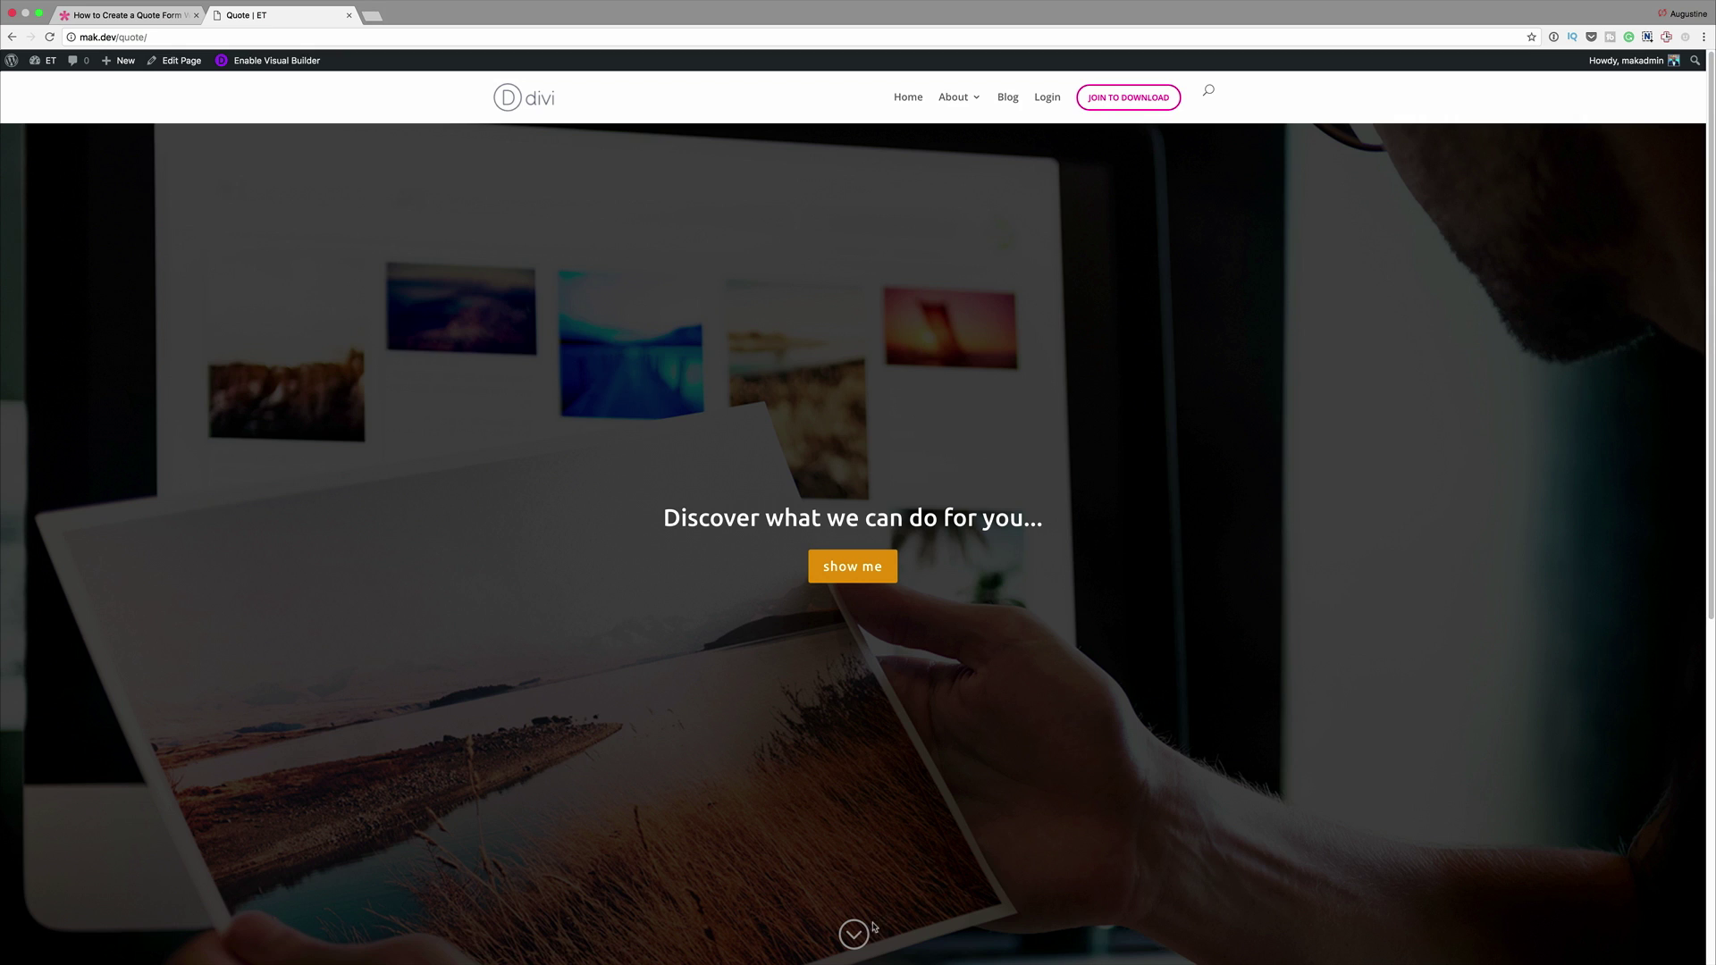
On the quote form, select Website Production, App Development and Art Direction to preview their follow-up questions
click(856, 932)
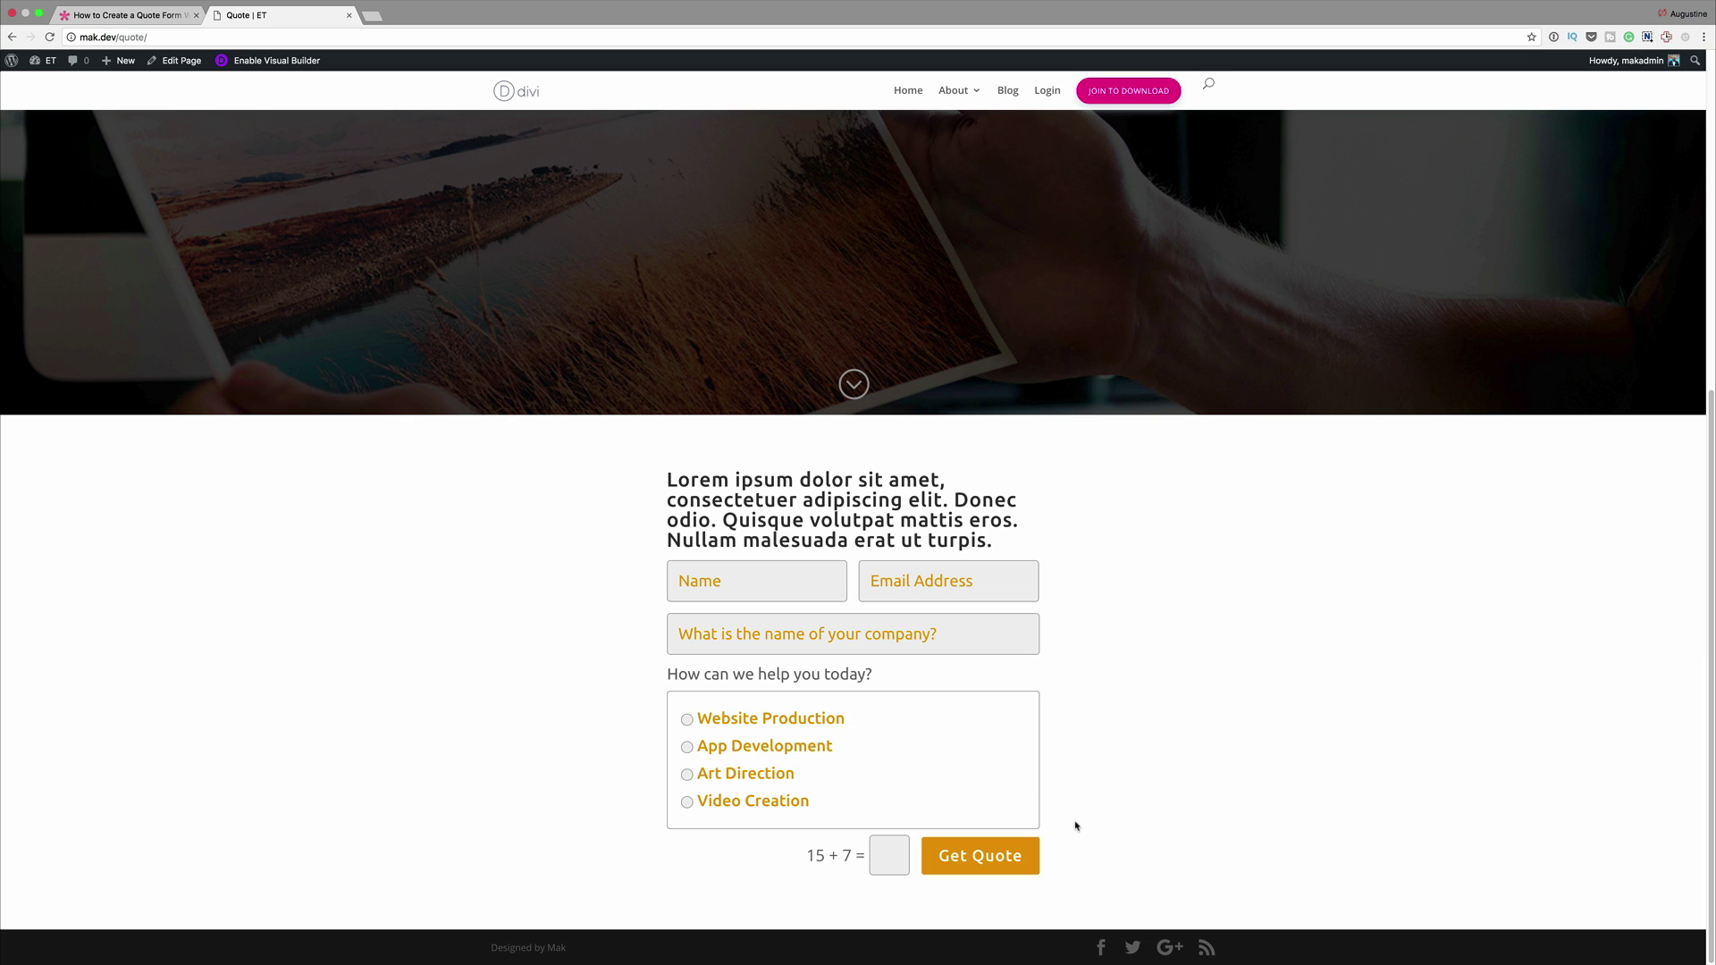
click(688, 720)
scroll(579, 728, down, 3)
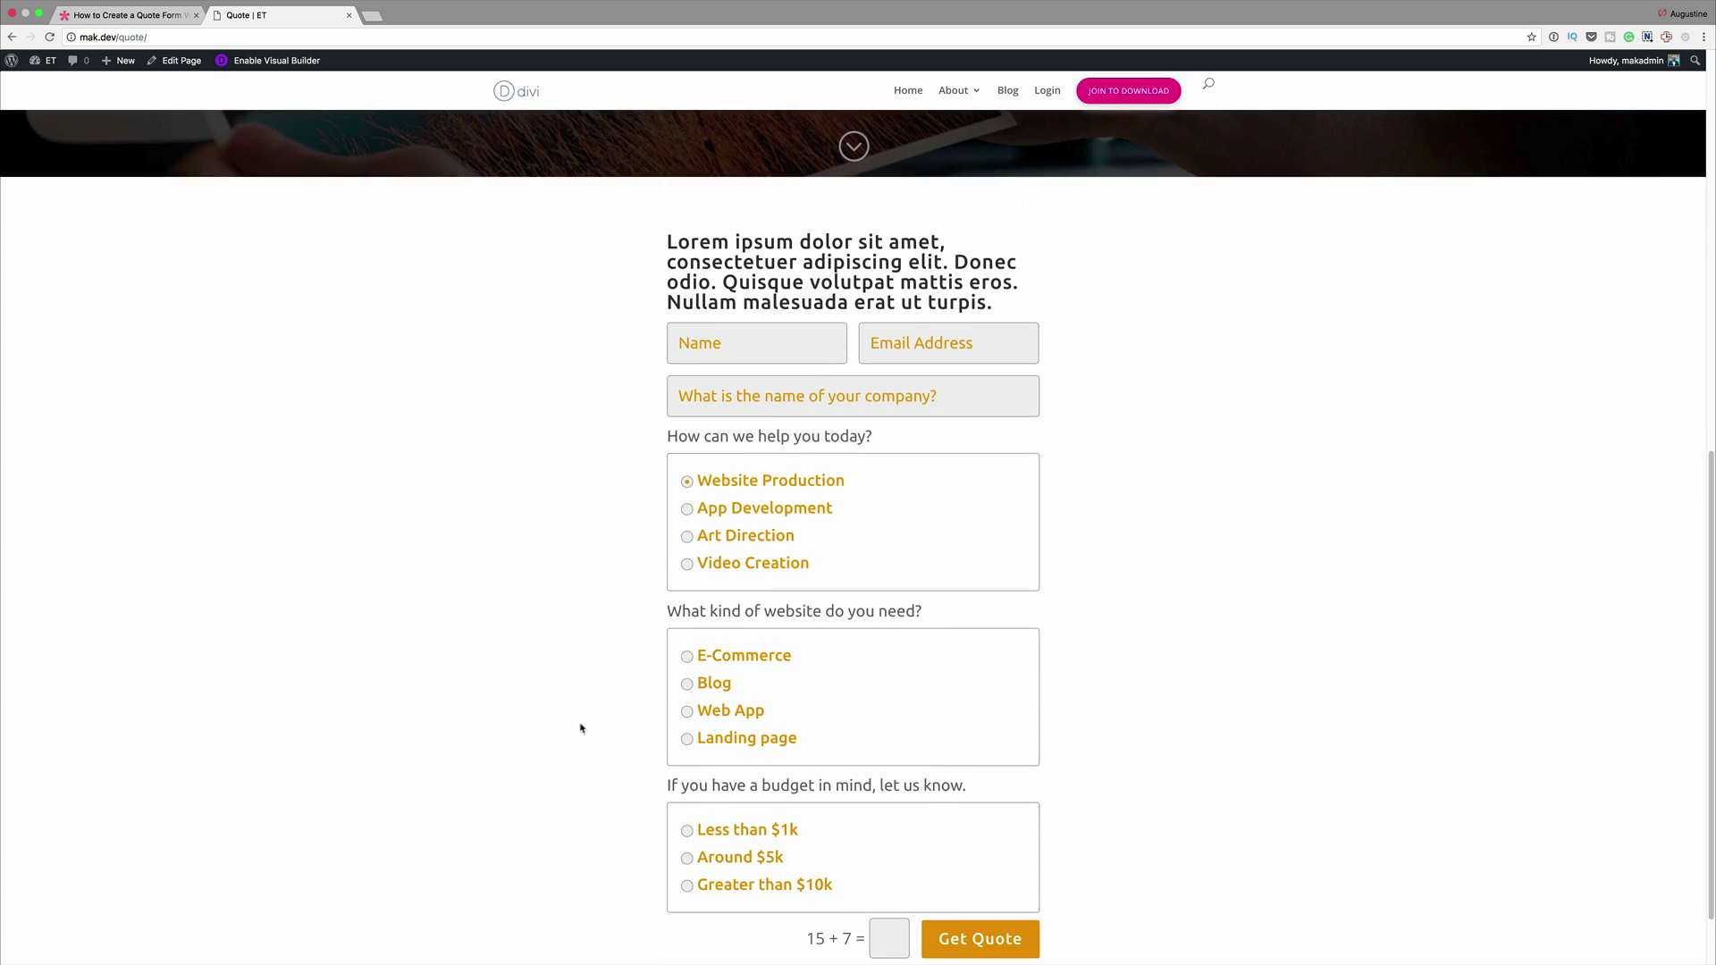
click(688, 464)
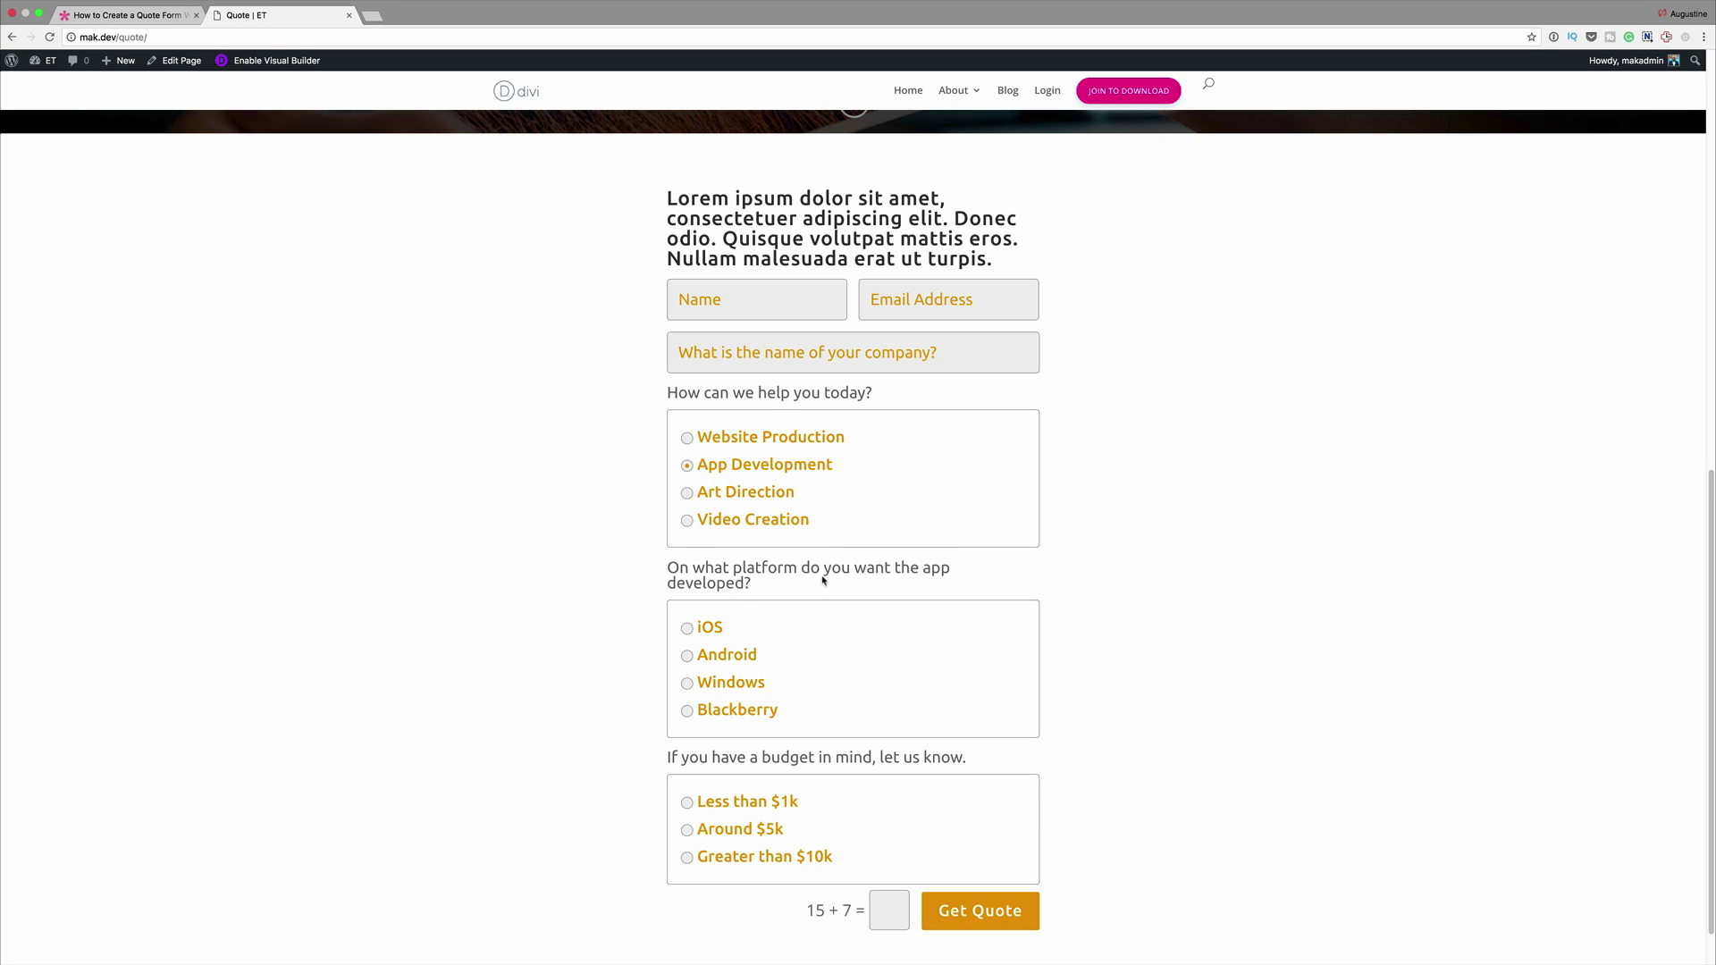
click(687, 495)
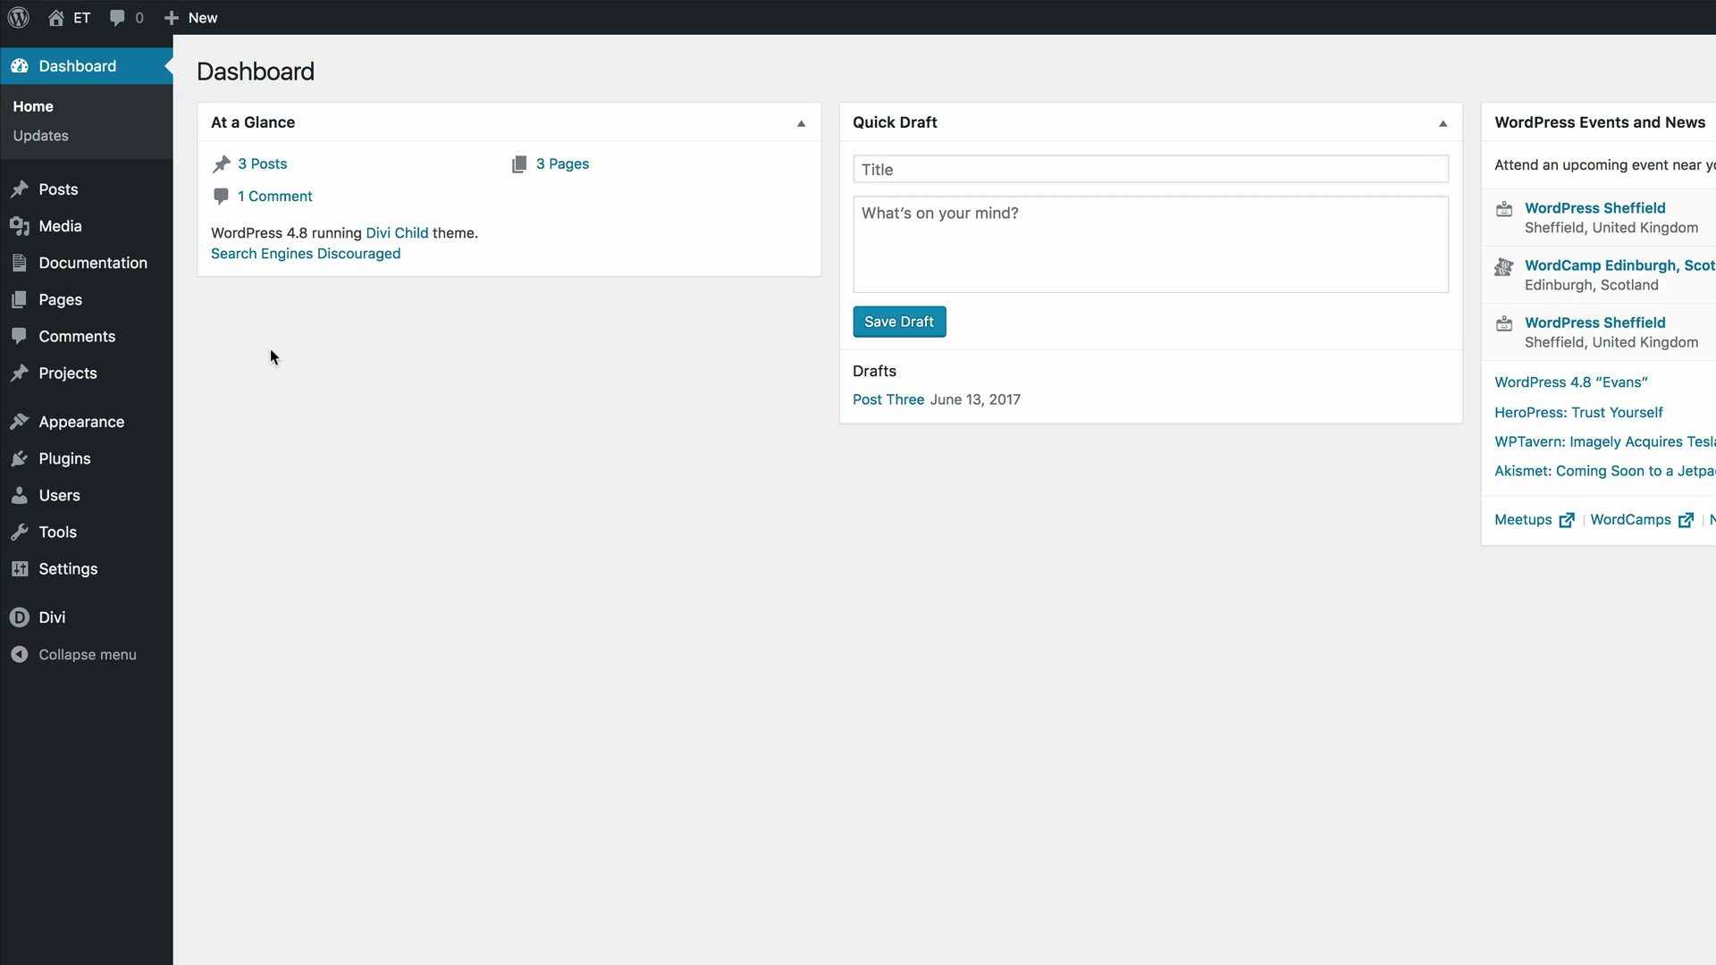
Create a new page titled 'Quote' and open it in the Divi visual builder
mouse_move(81, 305)
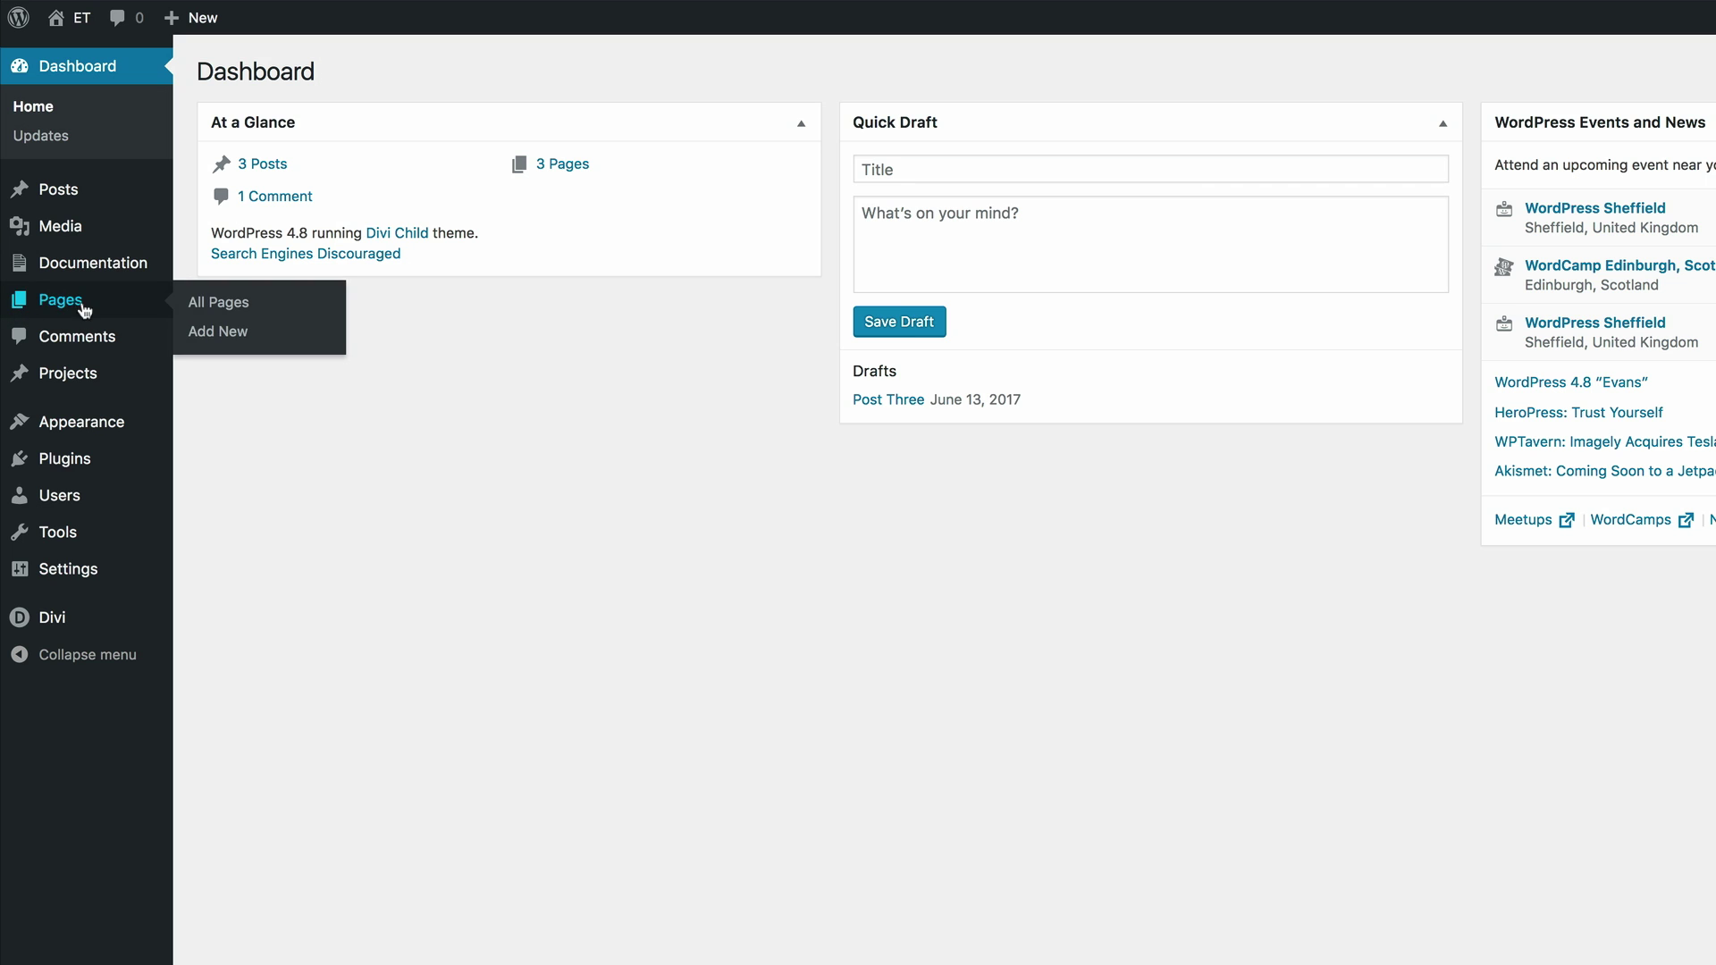
click(239, 337)
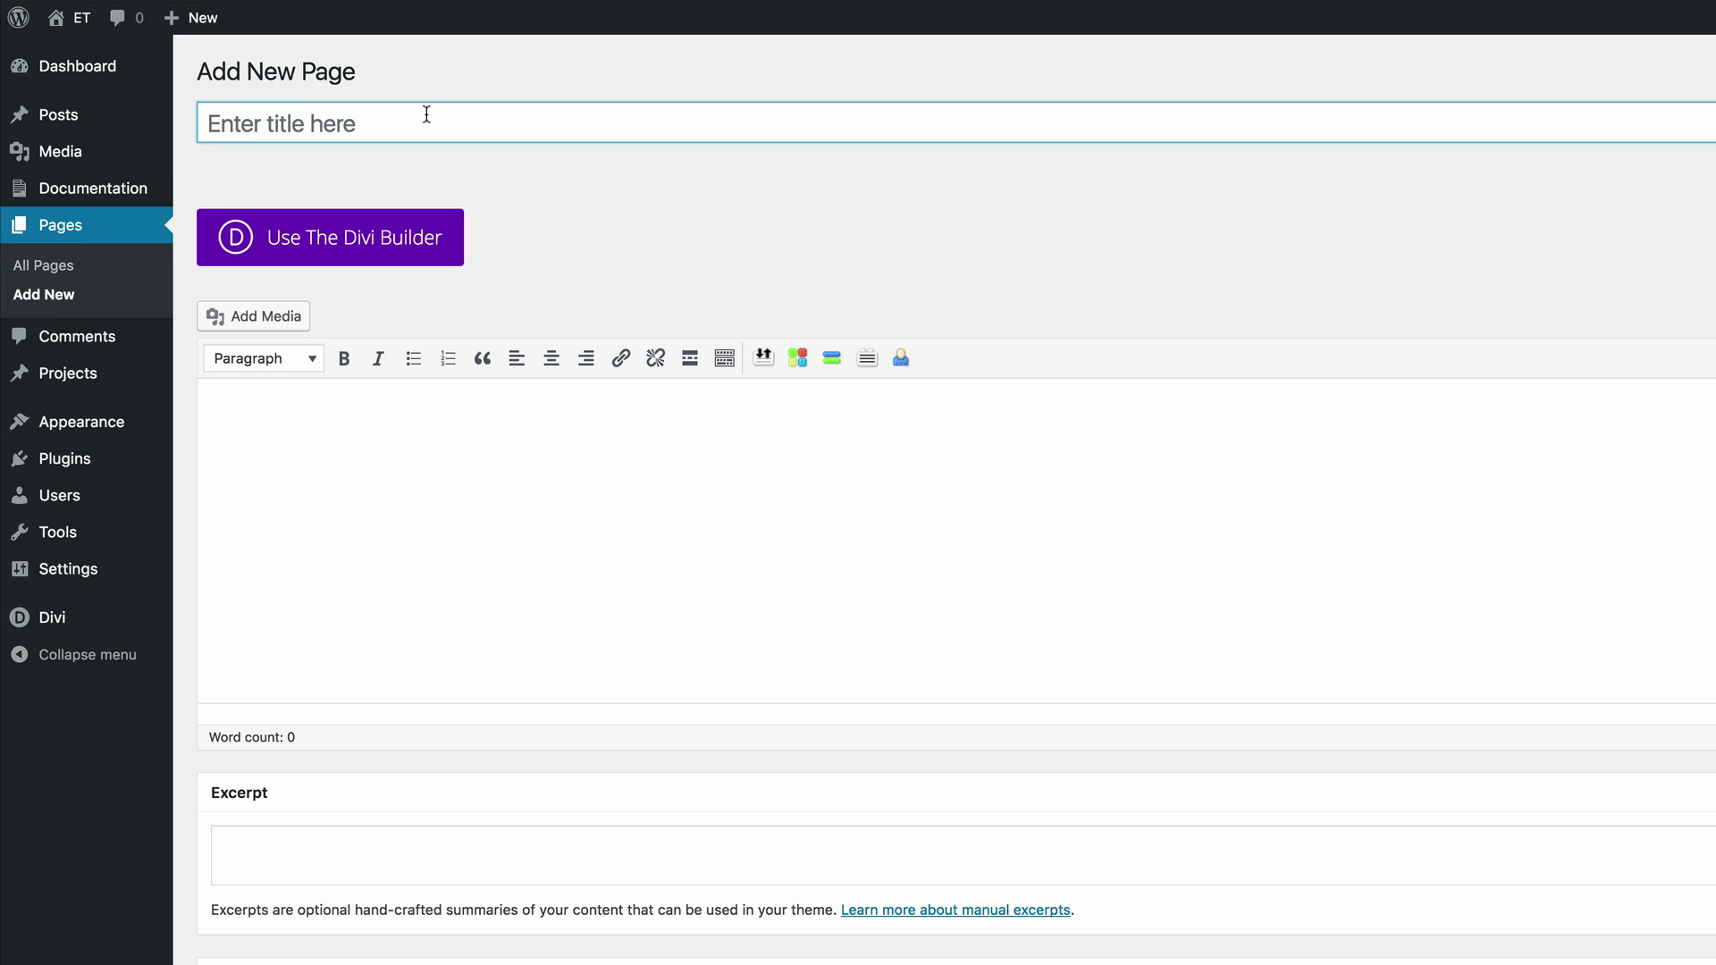
text(Quote)
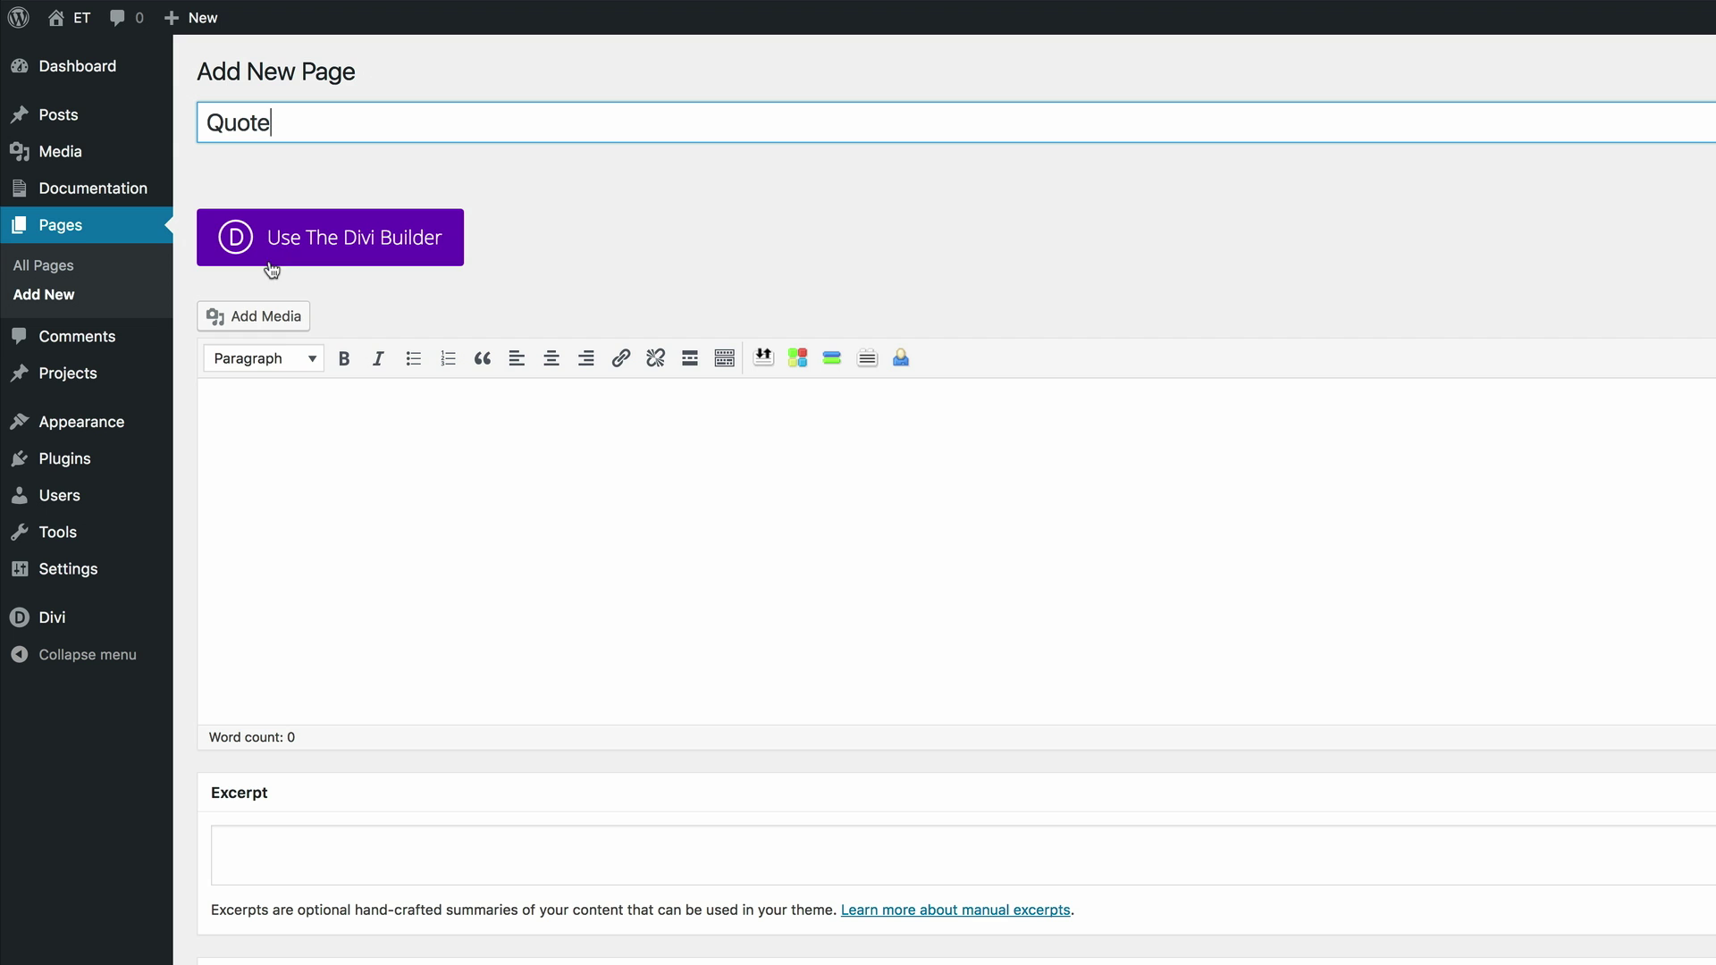
click(364, 239)
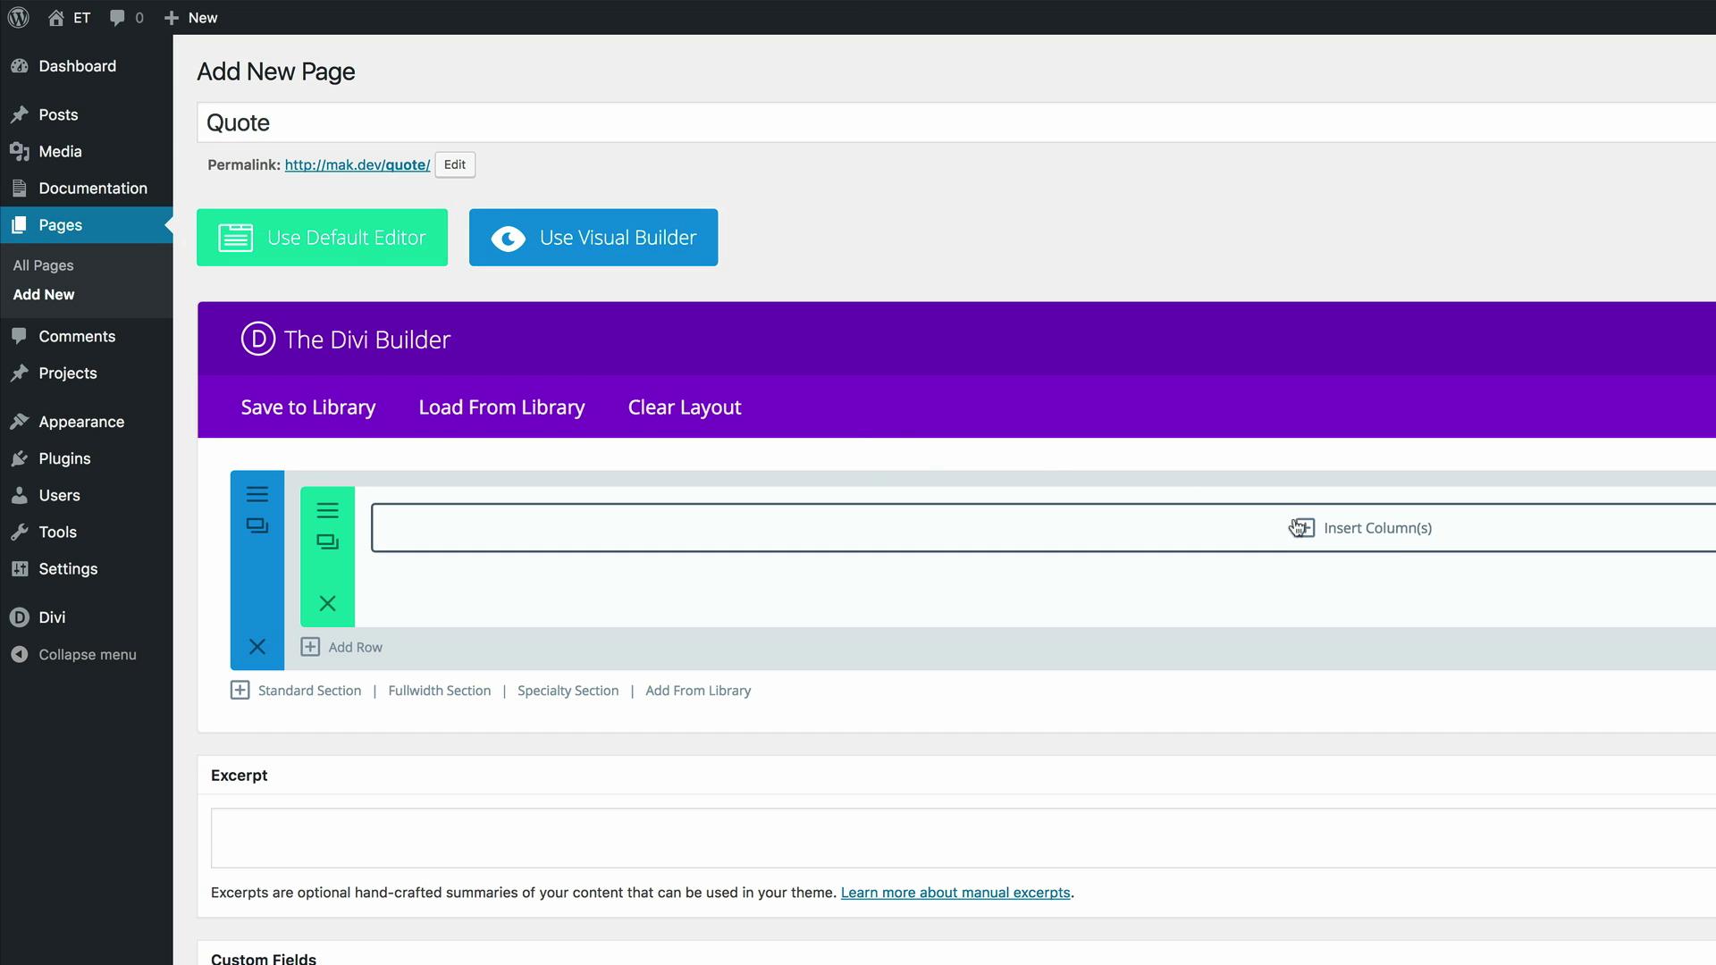
click(606, 246)
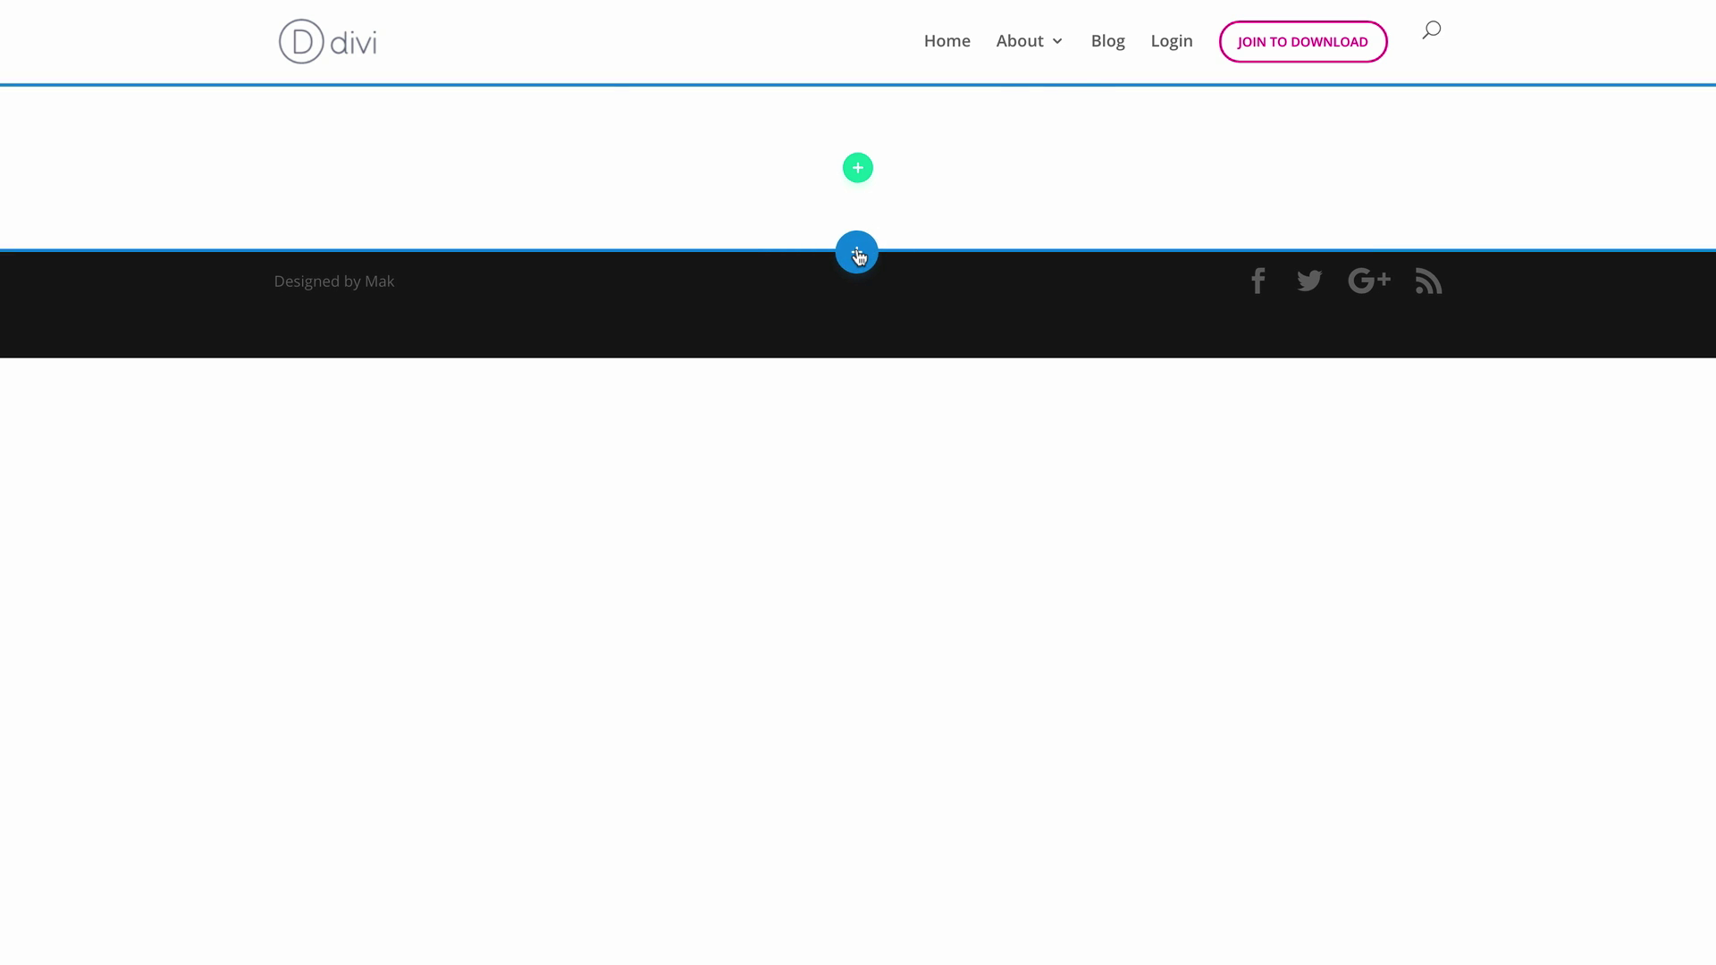
Add a fullwidth section containing a Fullwidth Header module
click(858, 253)
click(1020, 179)
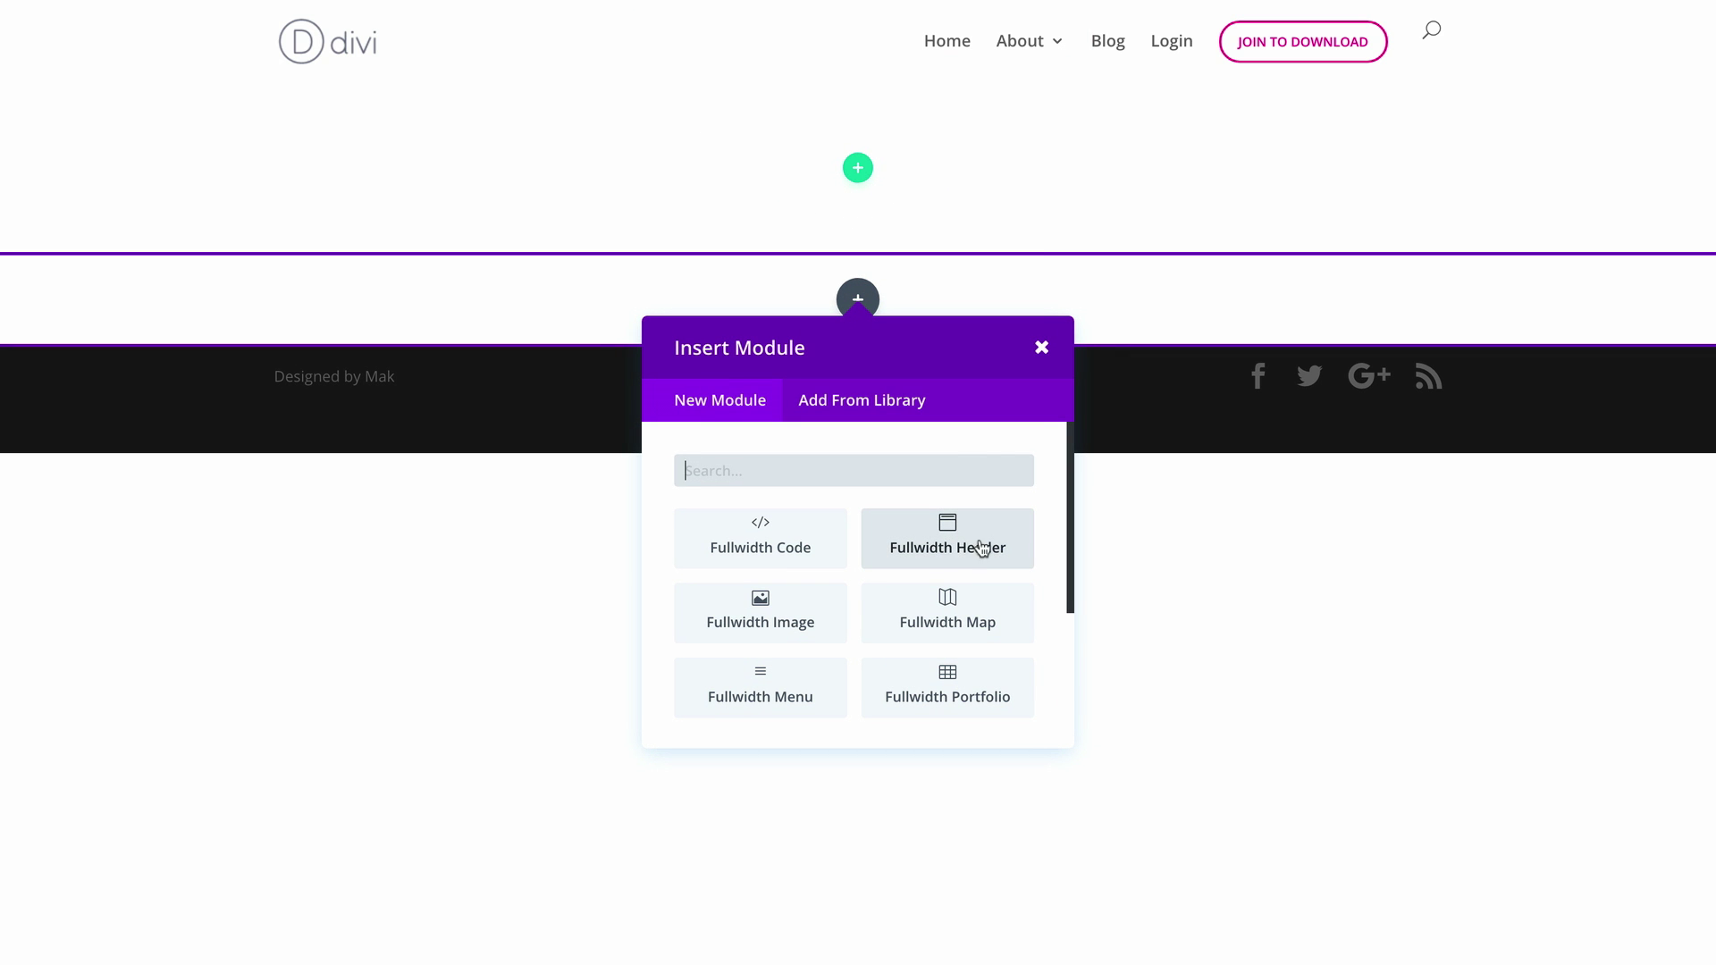
click(974, 542)
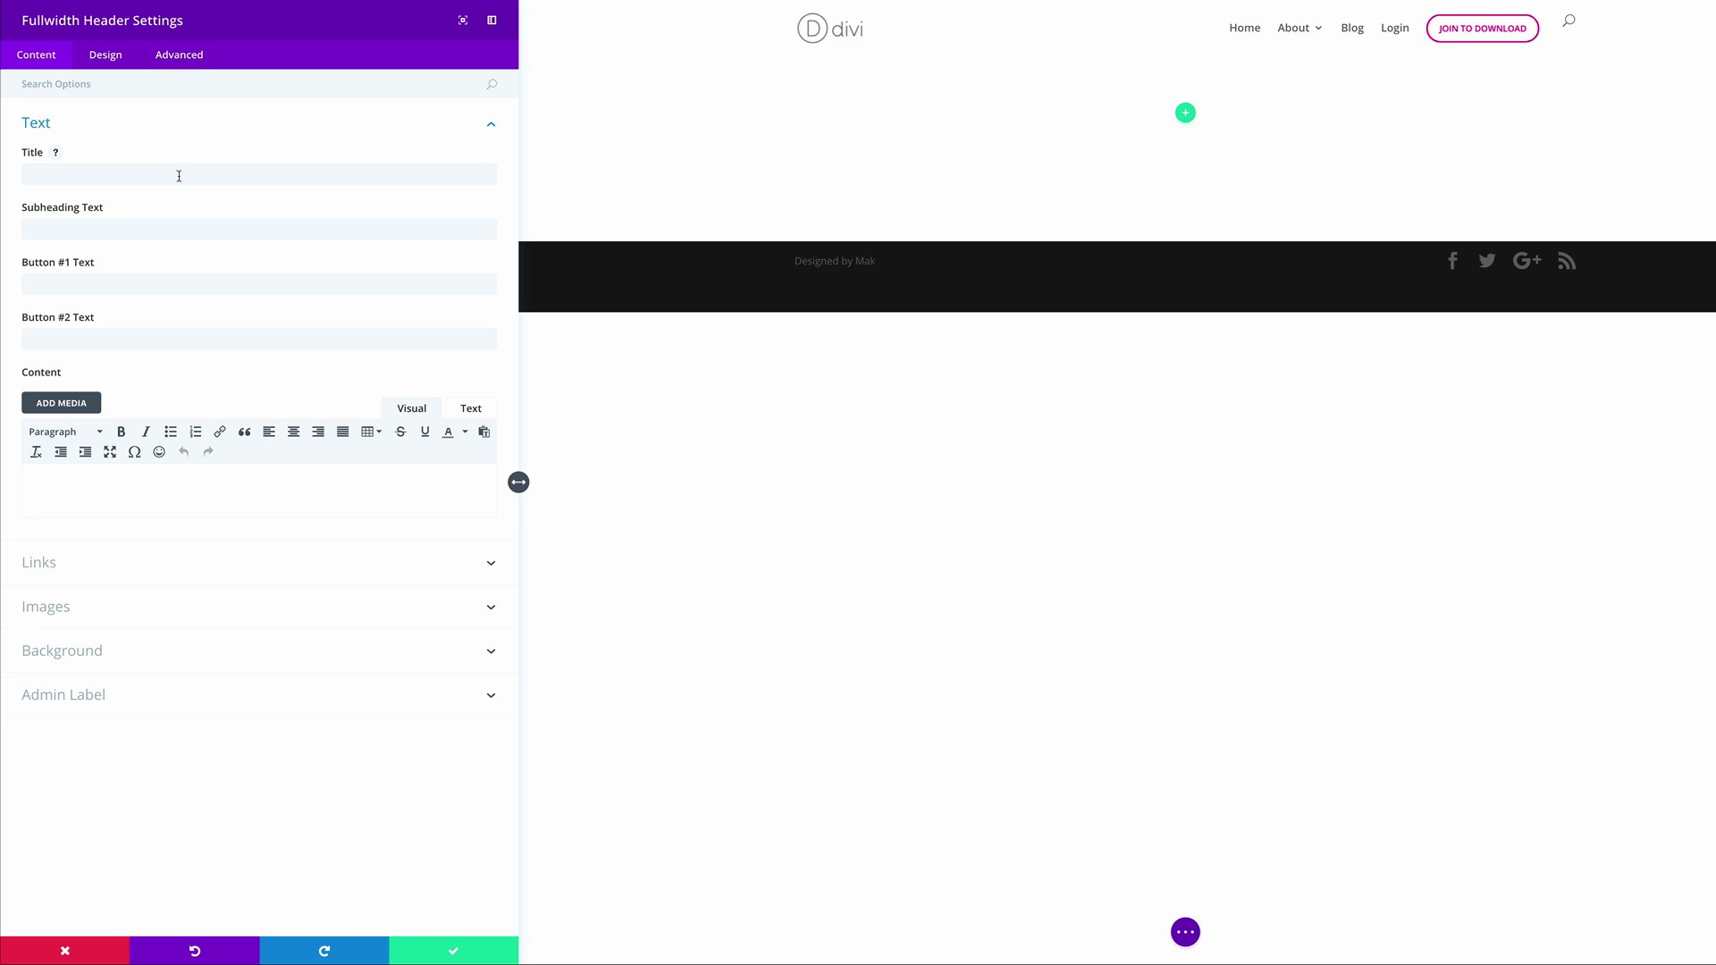
Set the header title to 'Quote Form', paste placeholder subheading text, and label the button 'show me'
click(179, 176)
text(Quote Form)
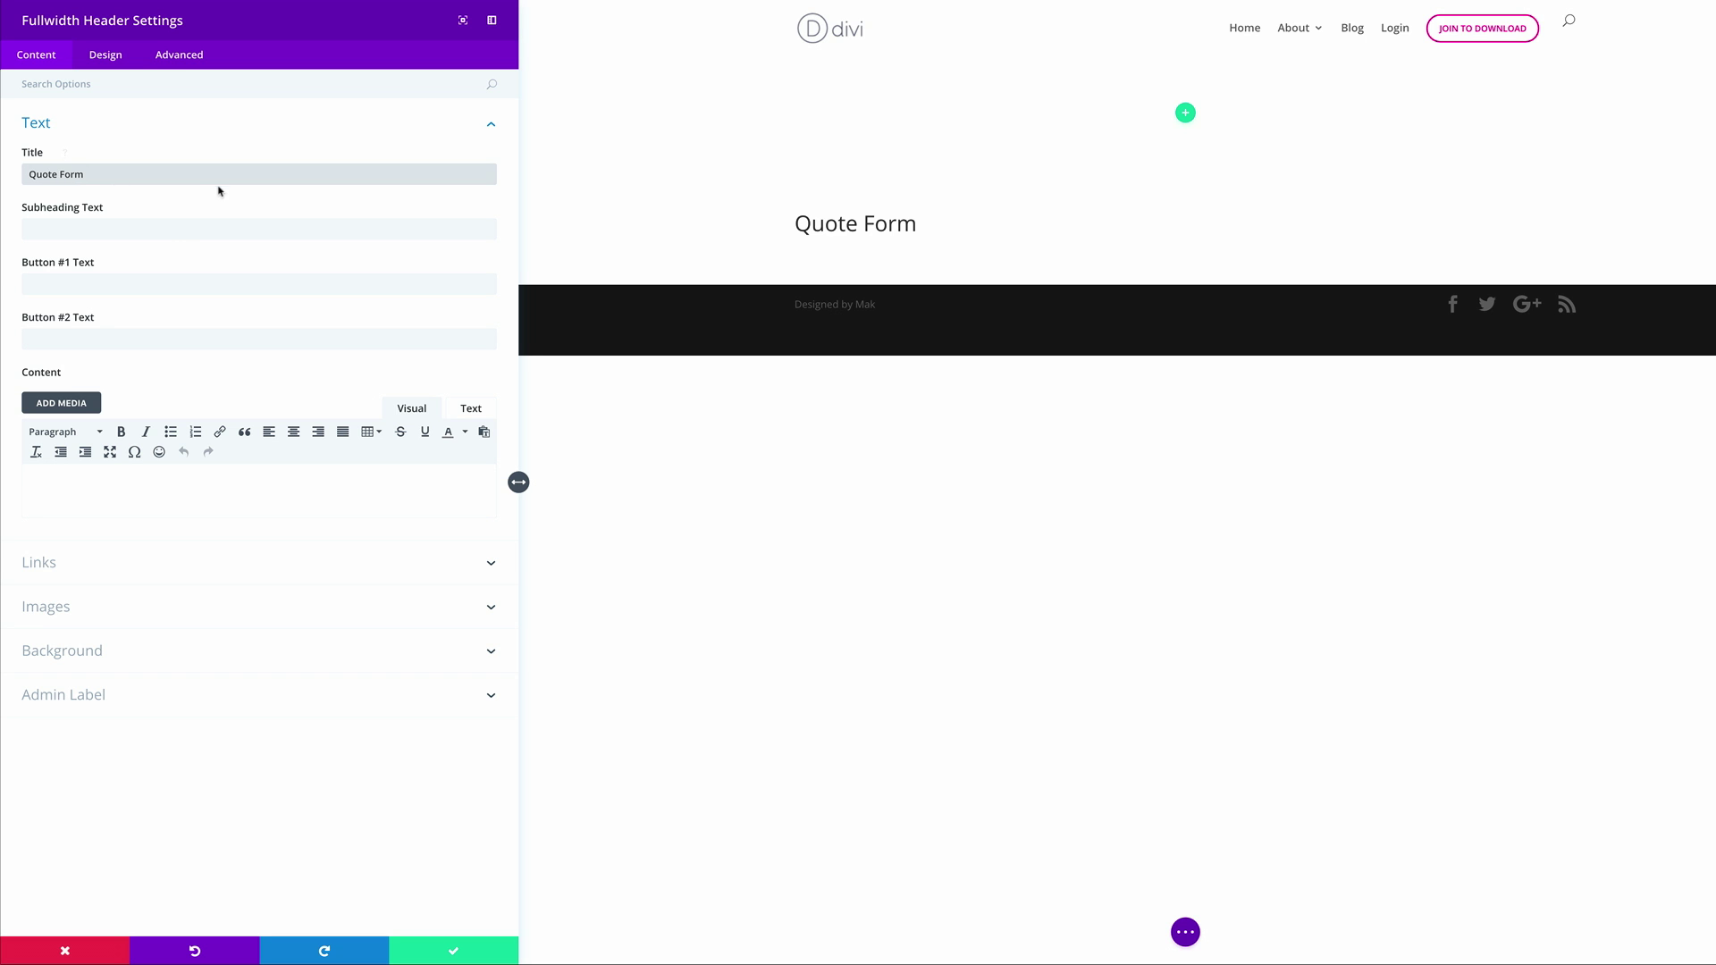
click(165, 229)
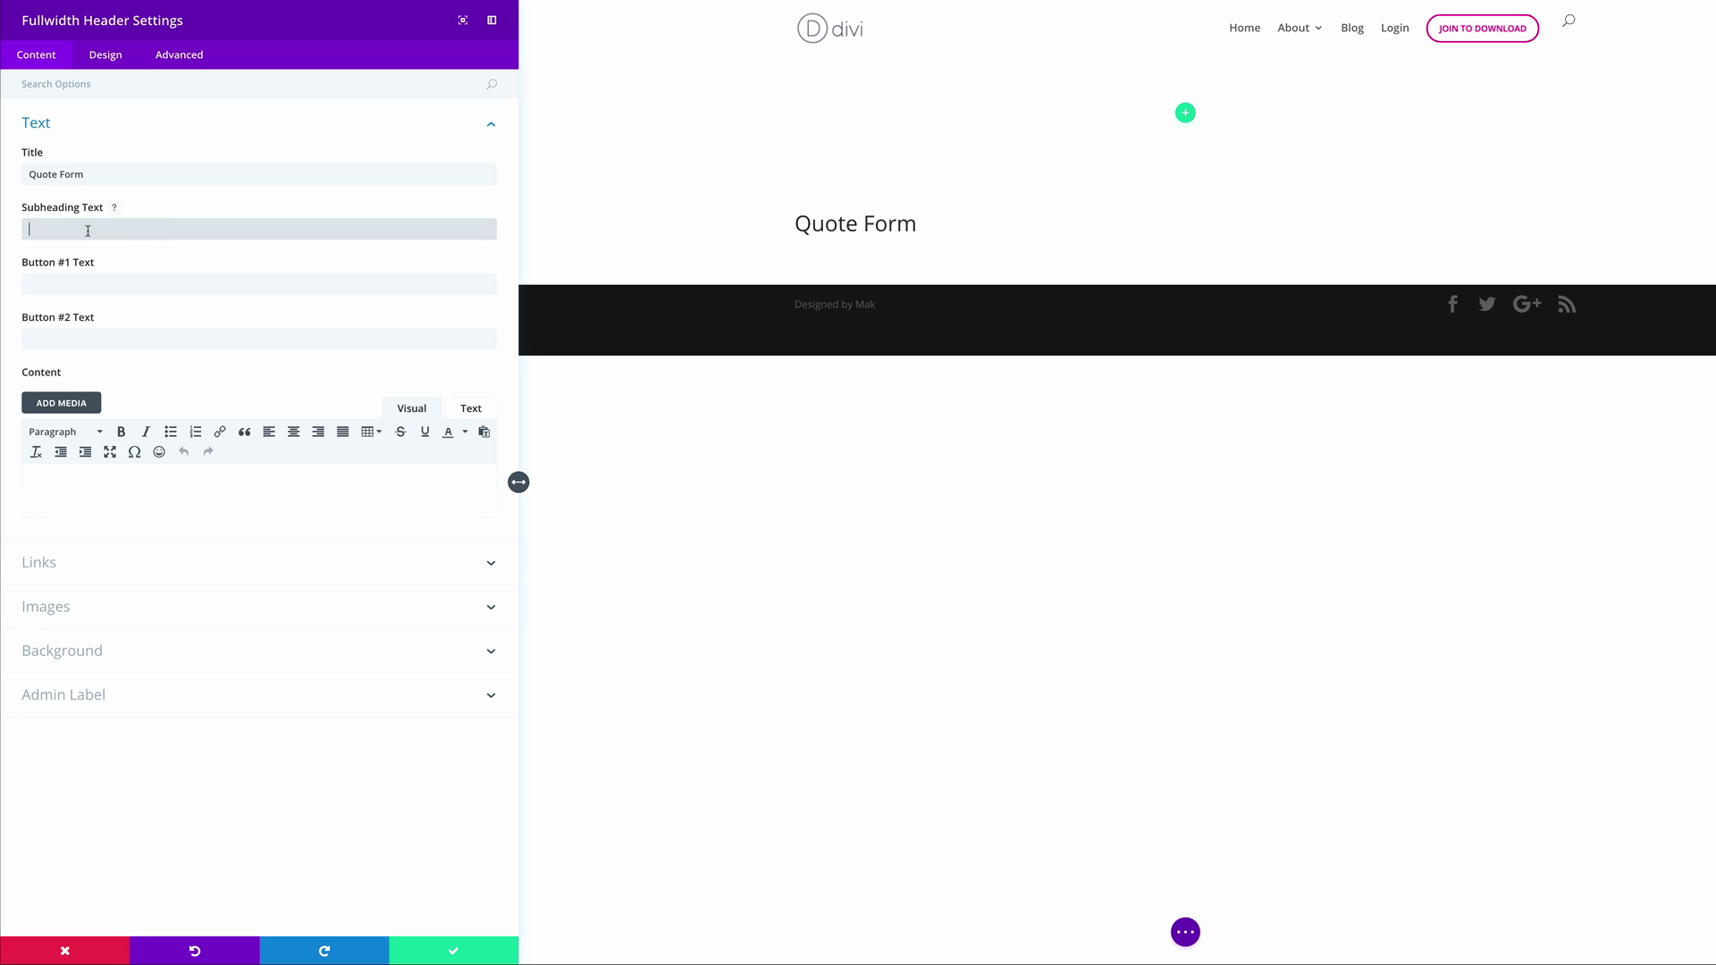
text(enter subheading text)
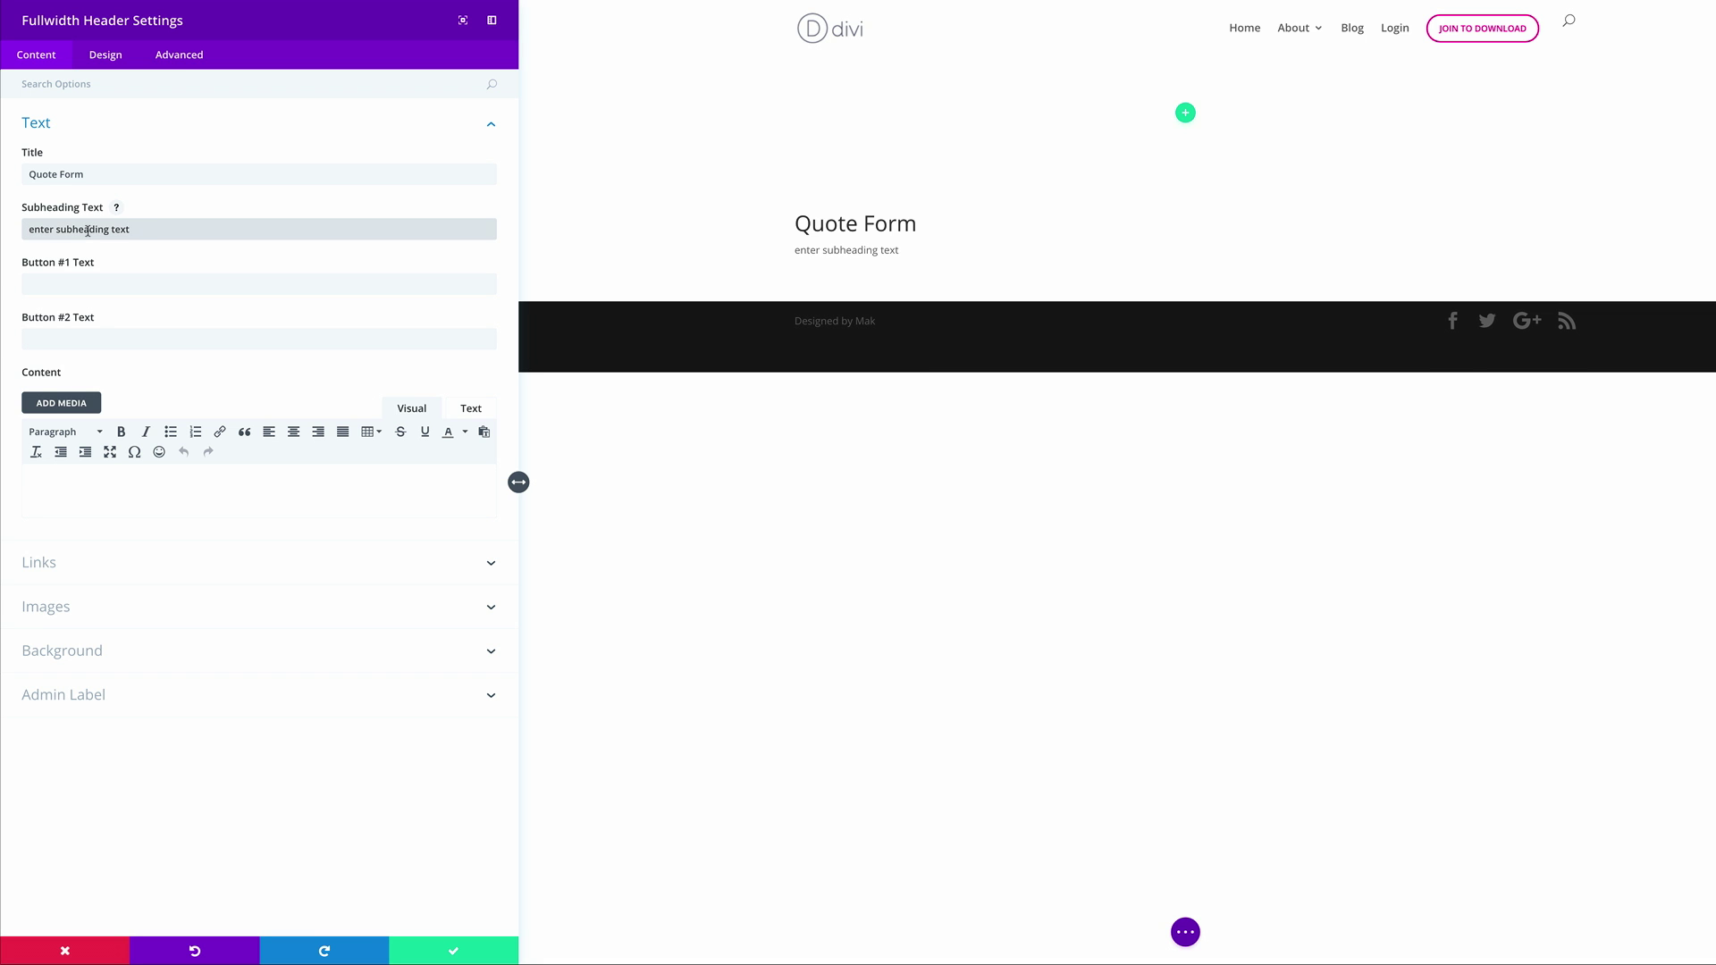
click(100, 285)
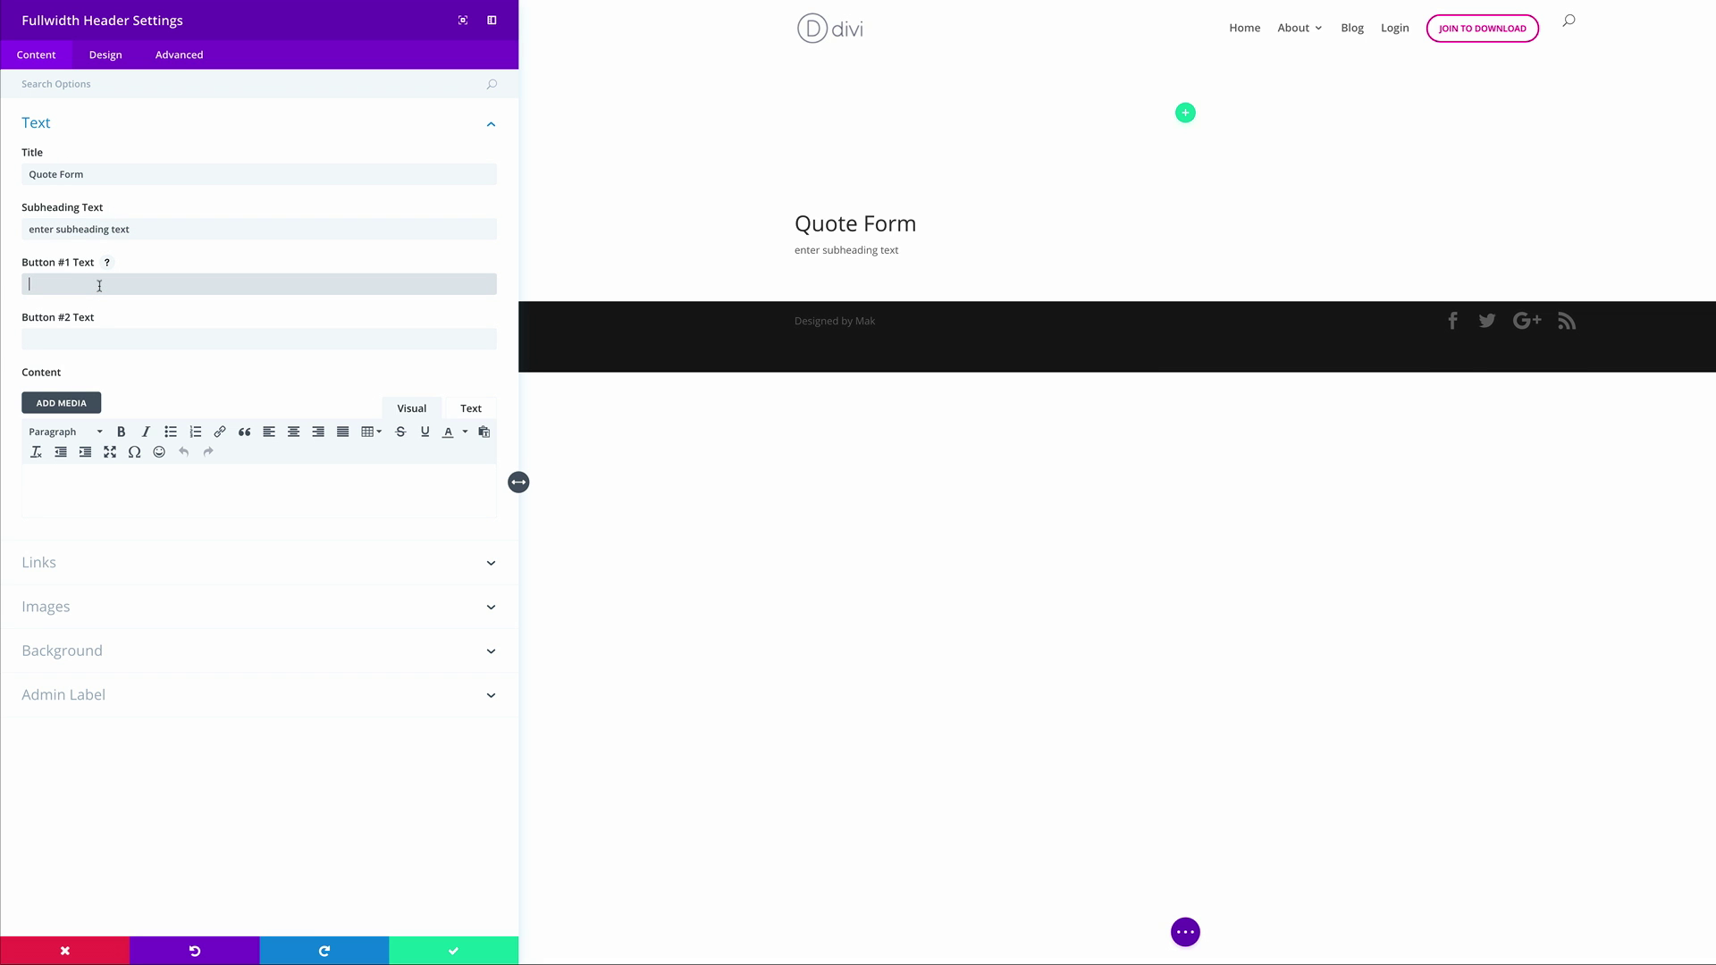
text(show me)
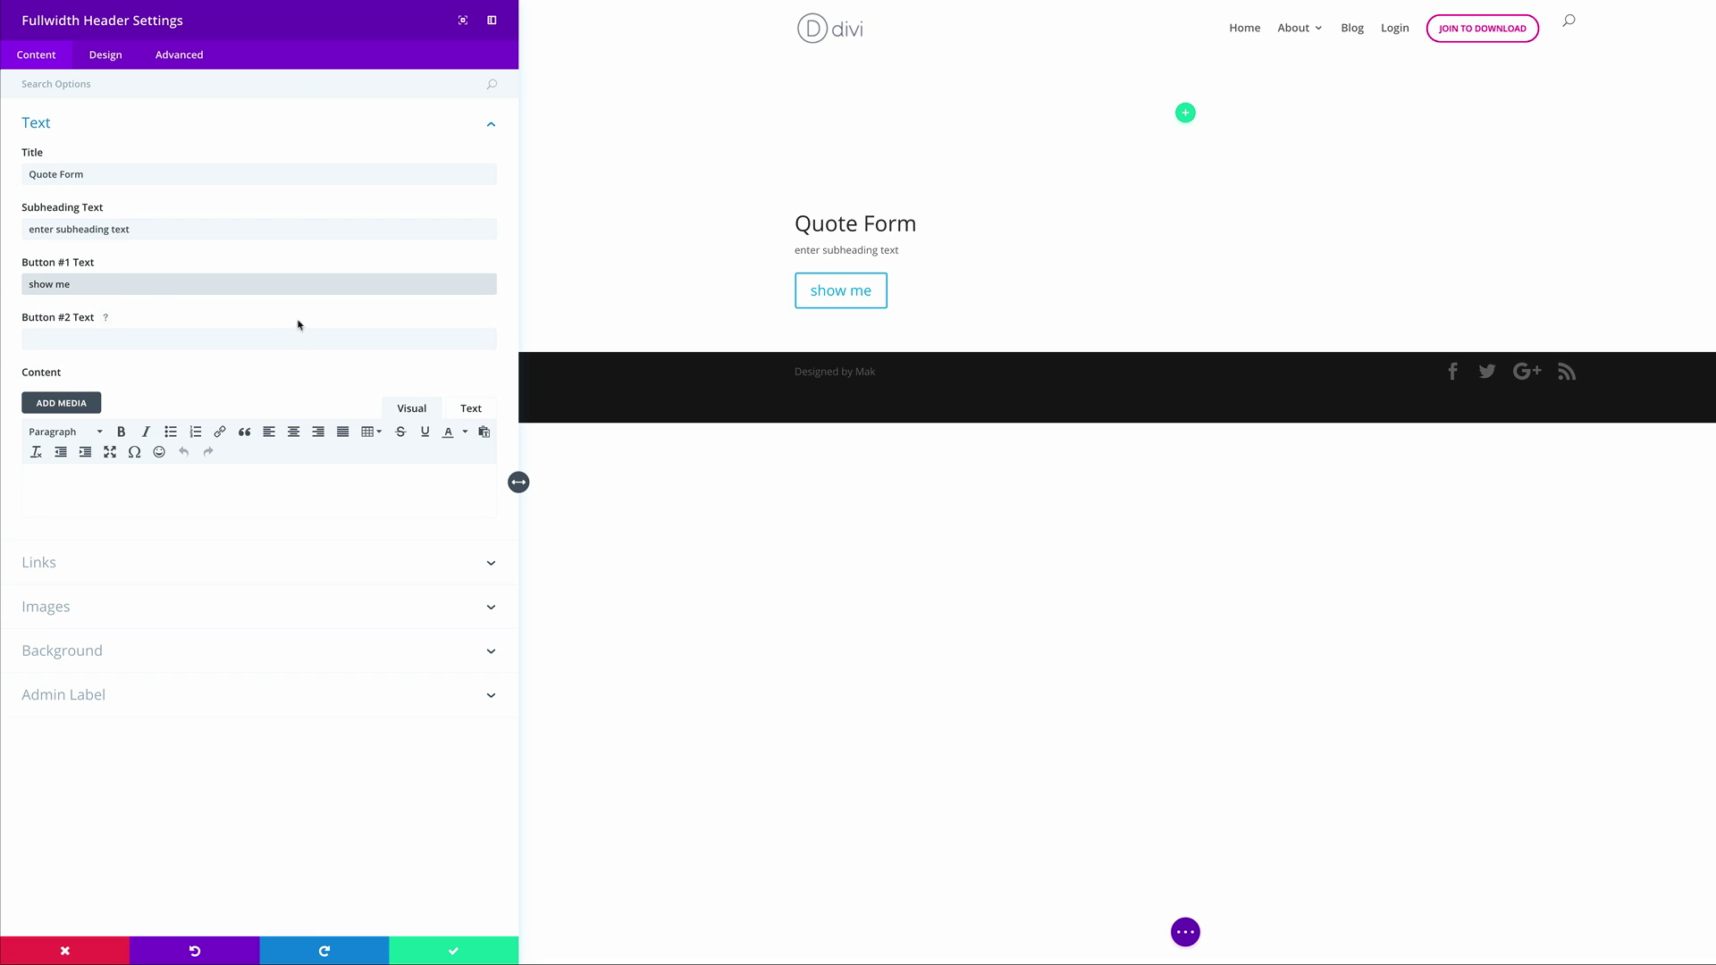
Link the header's first button to #quote
click(55, 563)
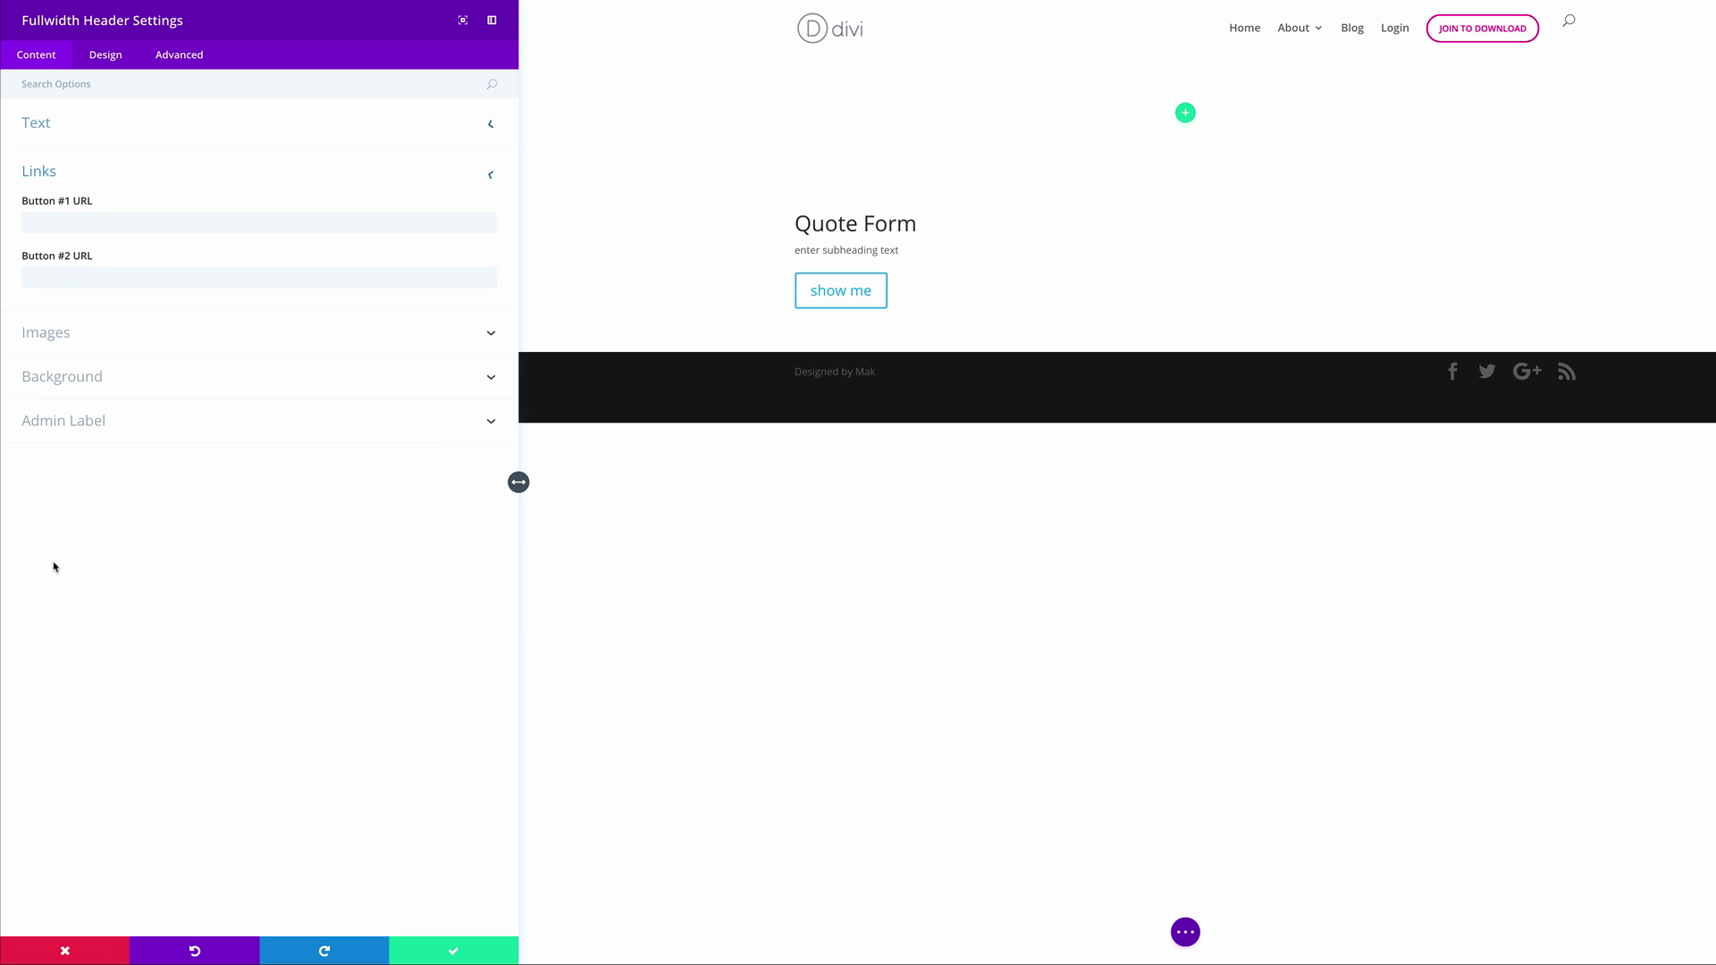
click(49, 225)
text(#quote)
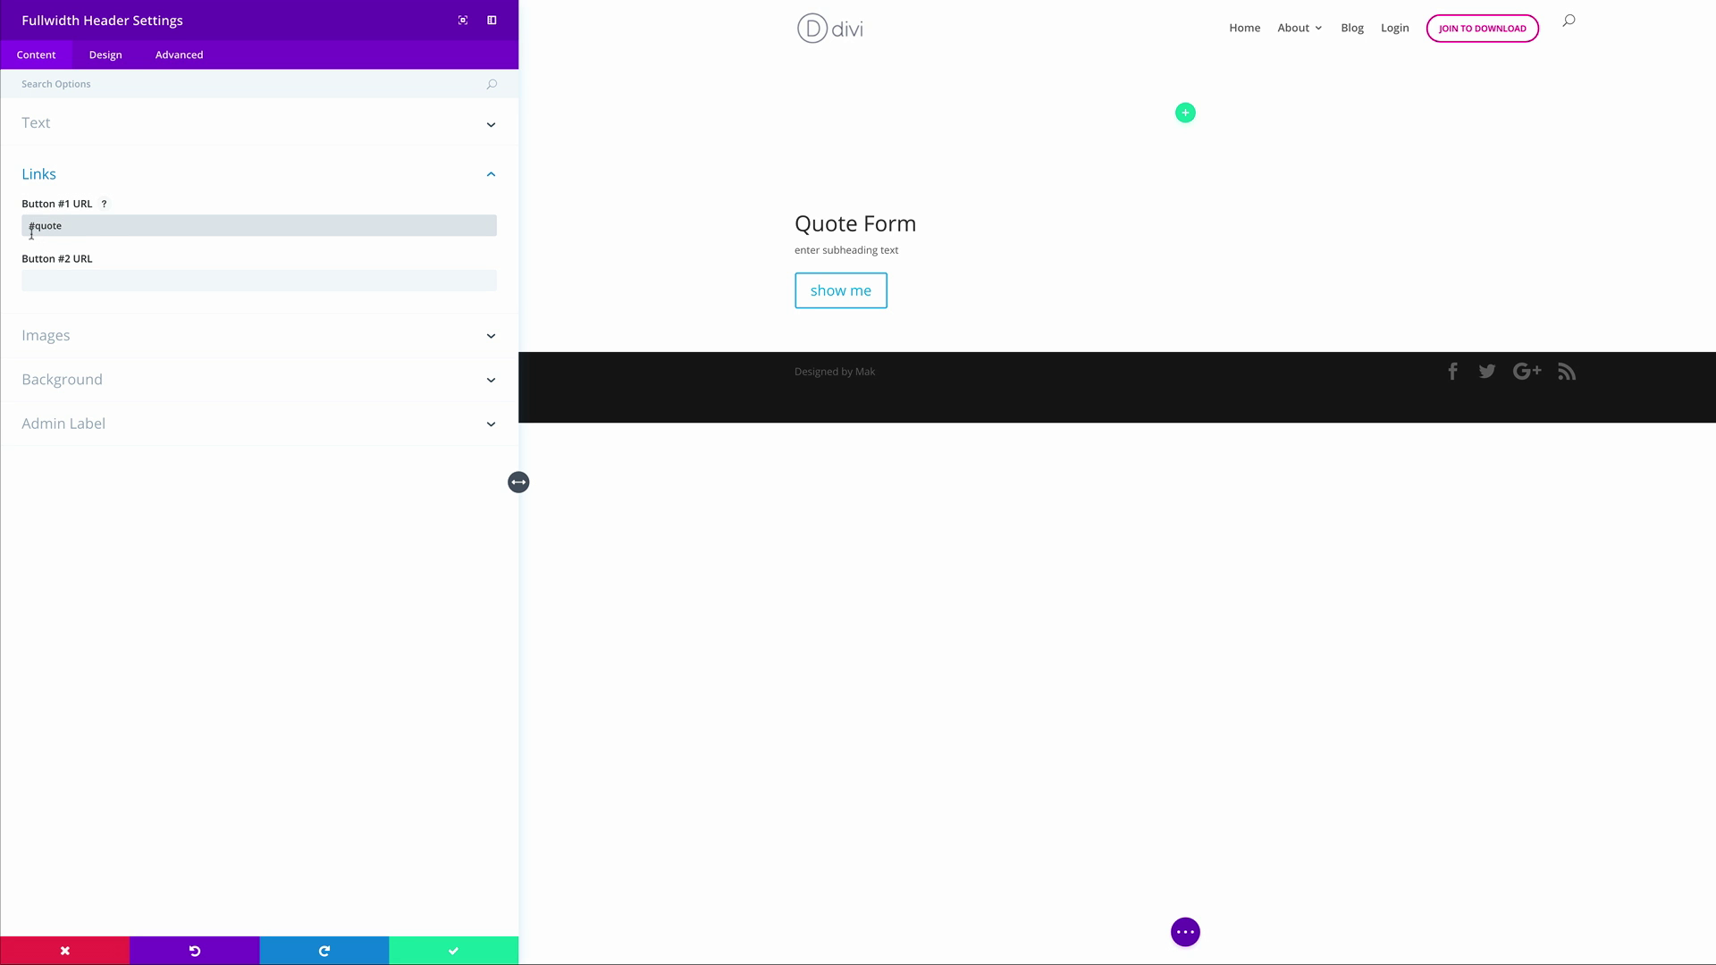
drag(24, 226, 62, 230)
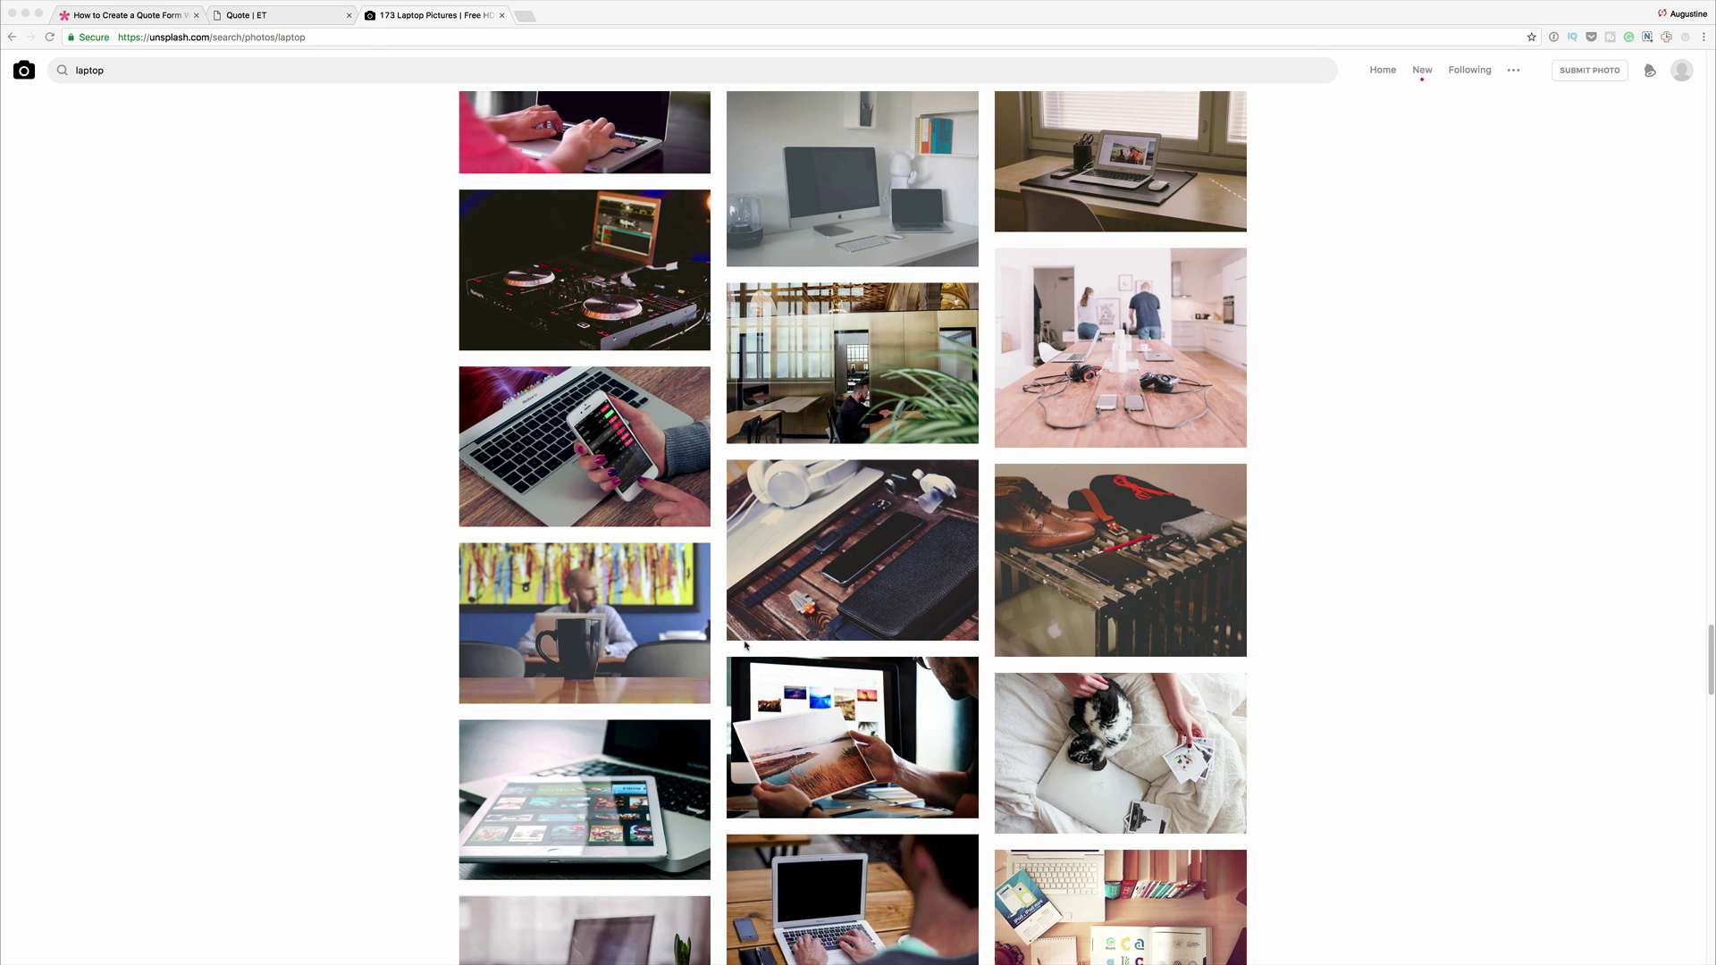
scroll(232, 590, down, 20)
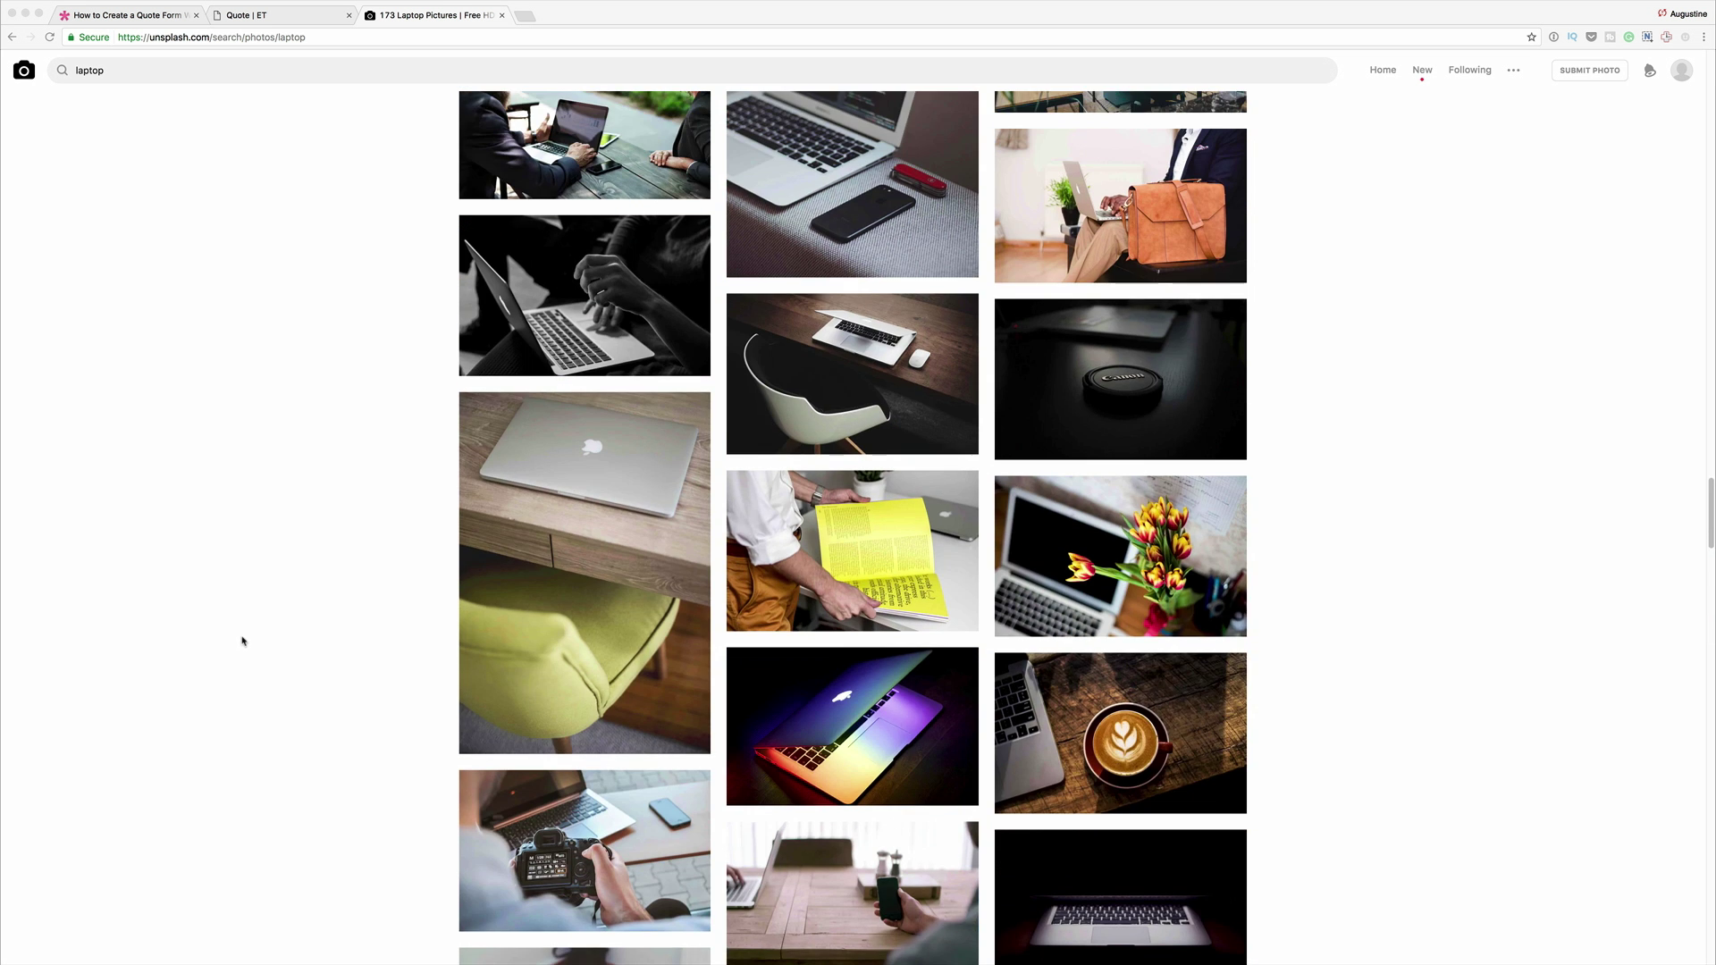
scroll(389, 286, up, 15)
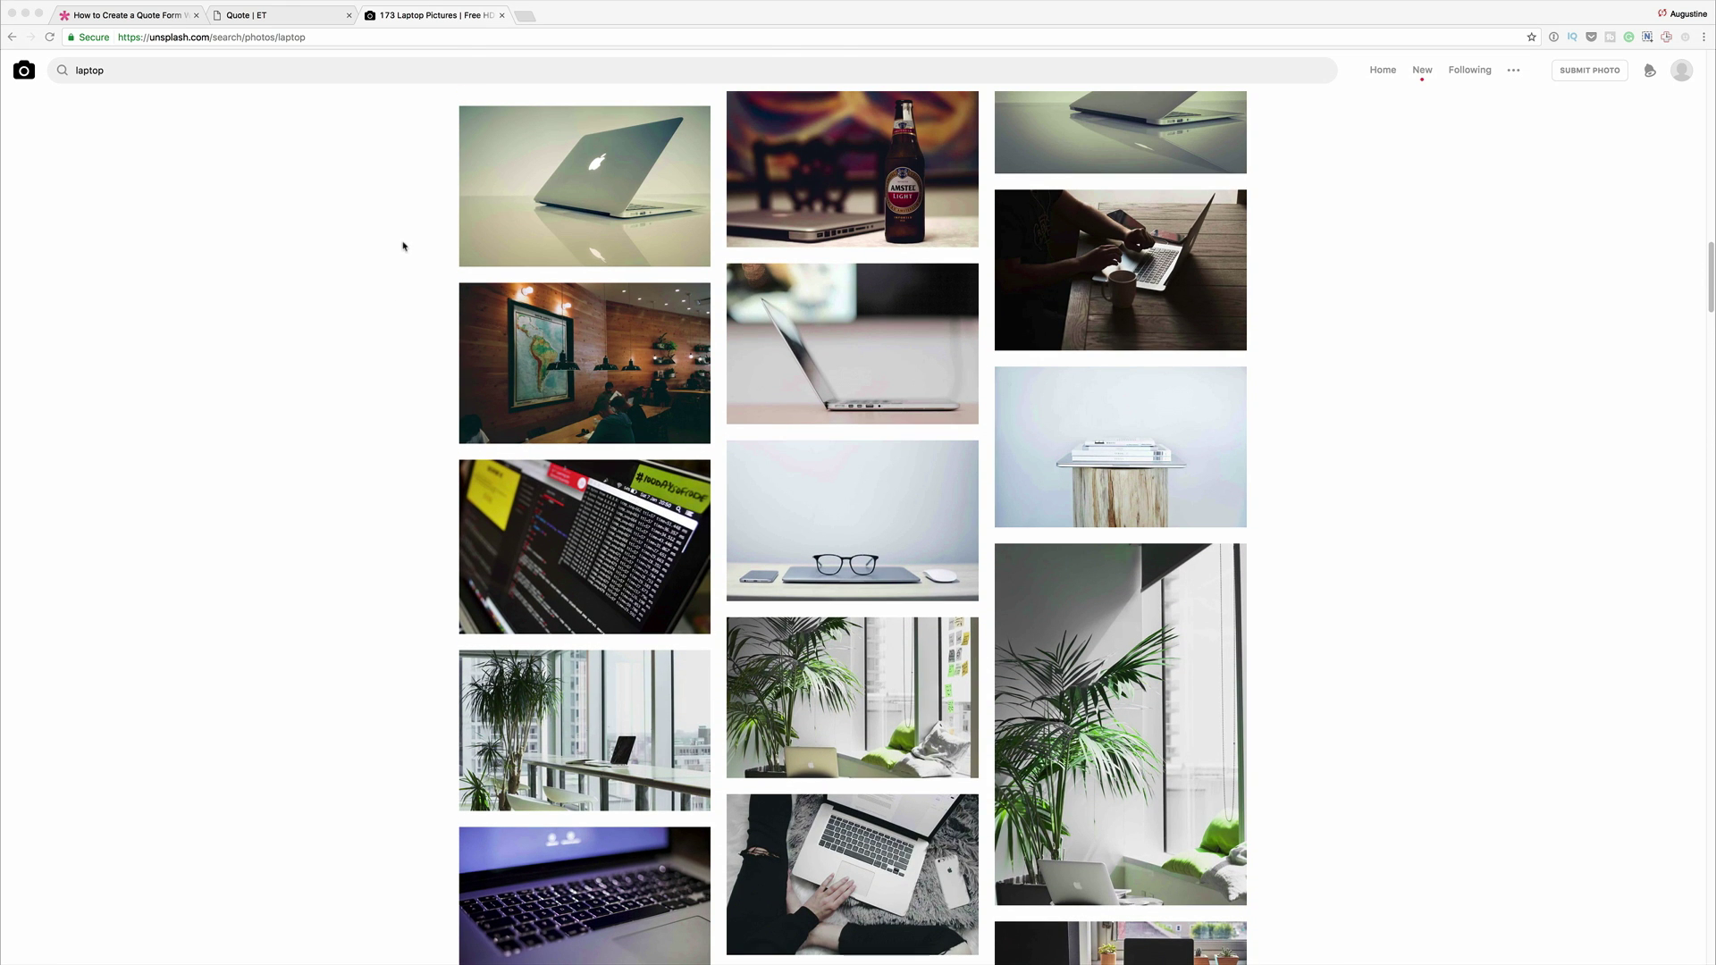
scroll(420, 224, up, 3)
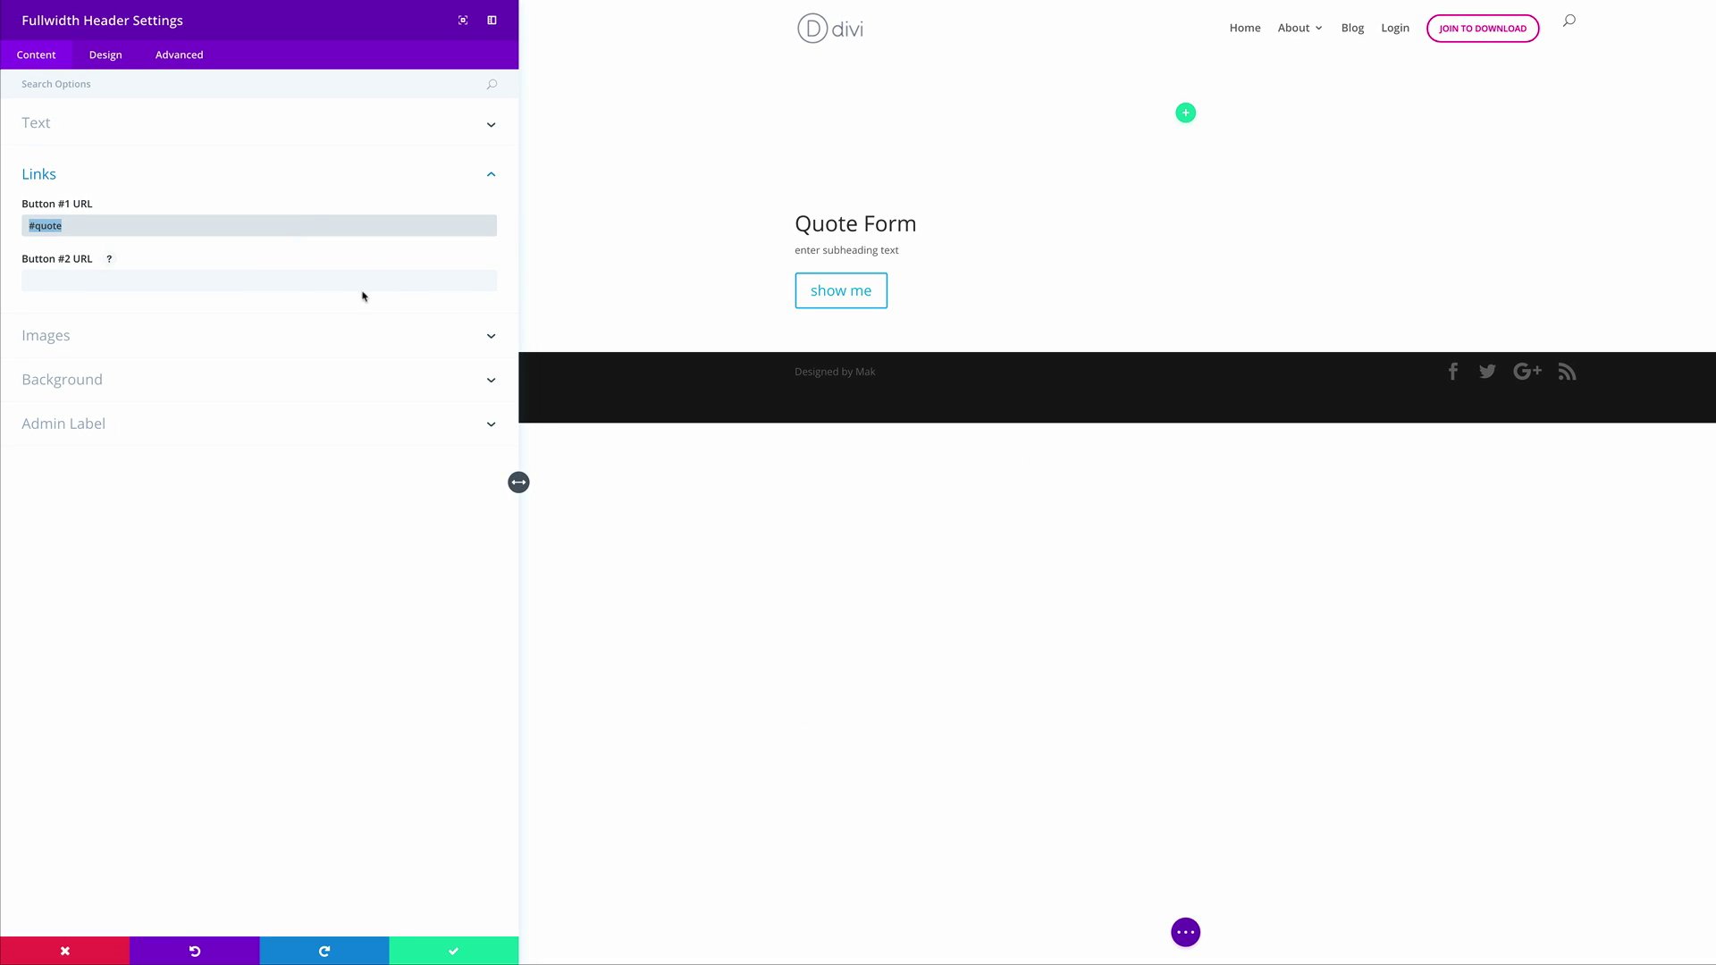
click(86, 380)
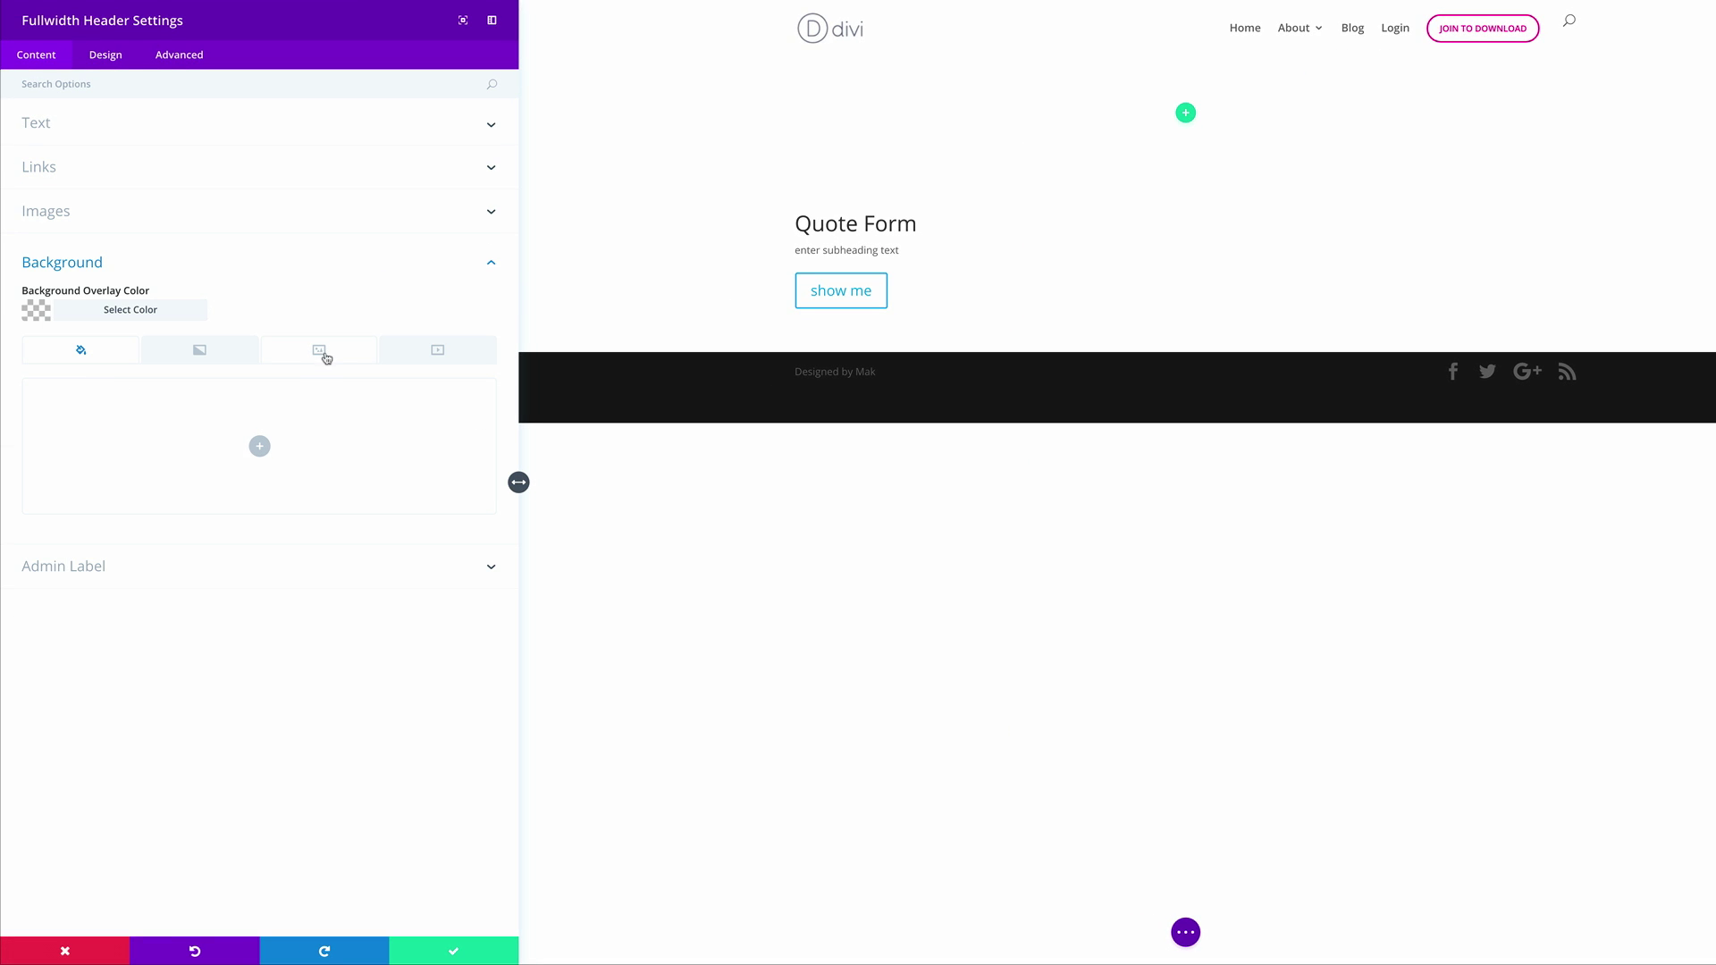
Upload Untitled-1.jpg from the Desktop and set it as the header's background image
click(325, 353)
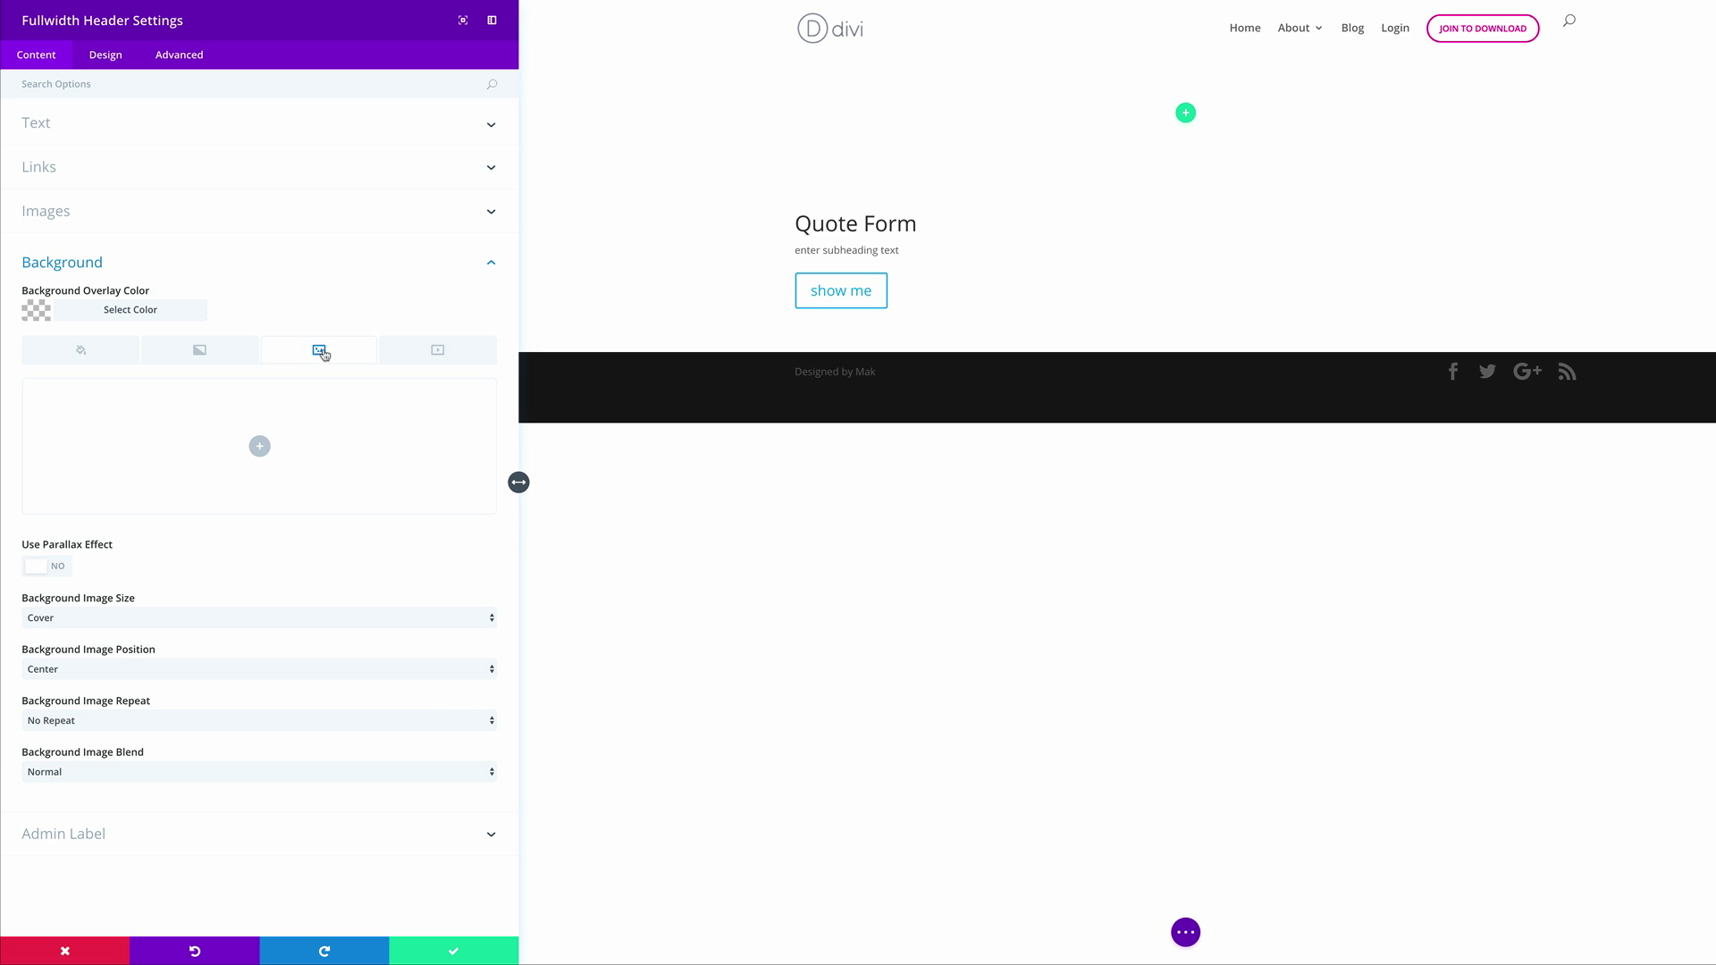
click(259, 446)
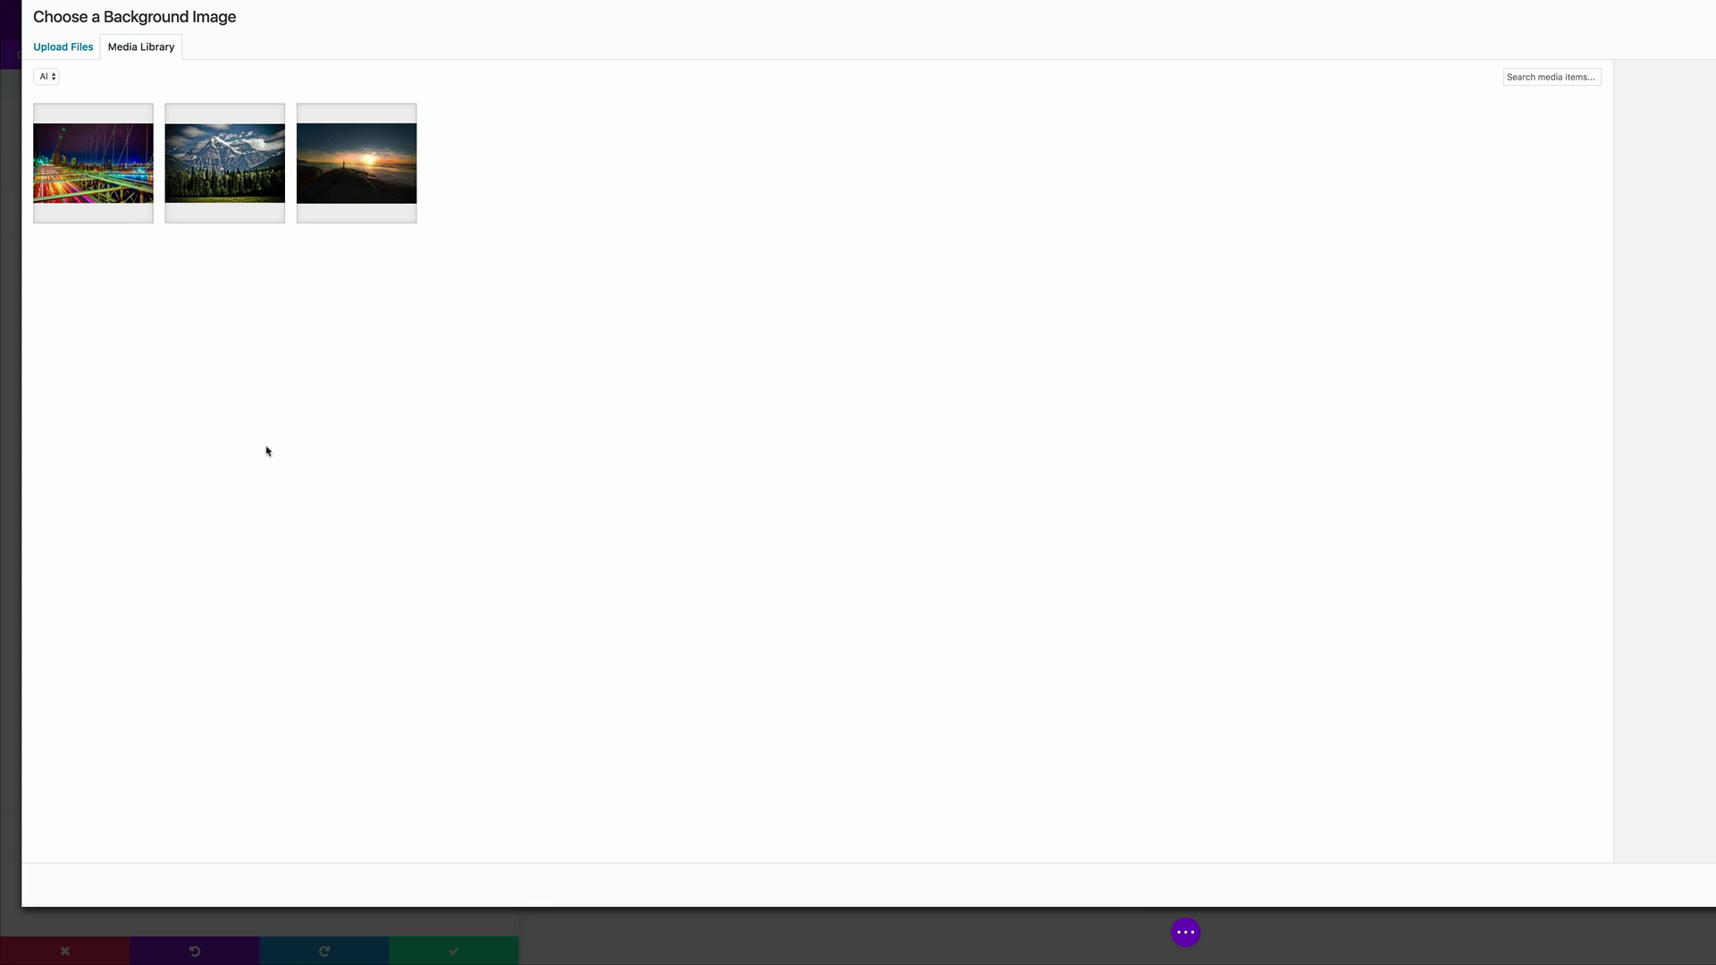
click(78, 49)
click(919, 391)
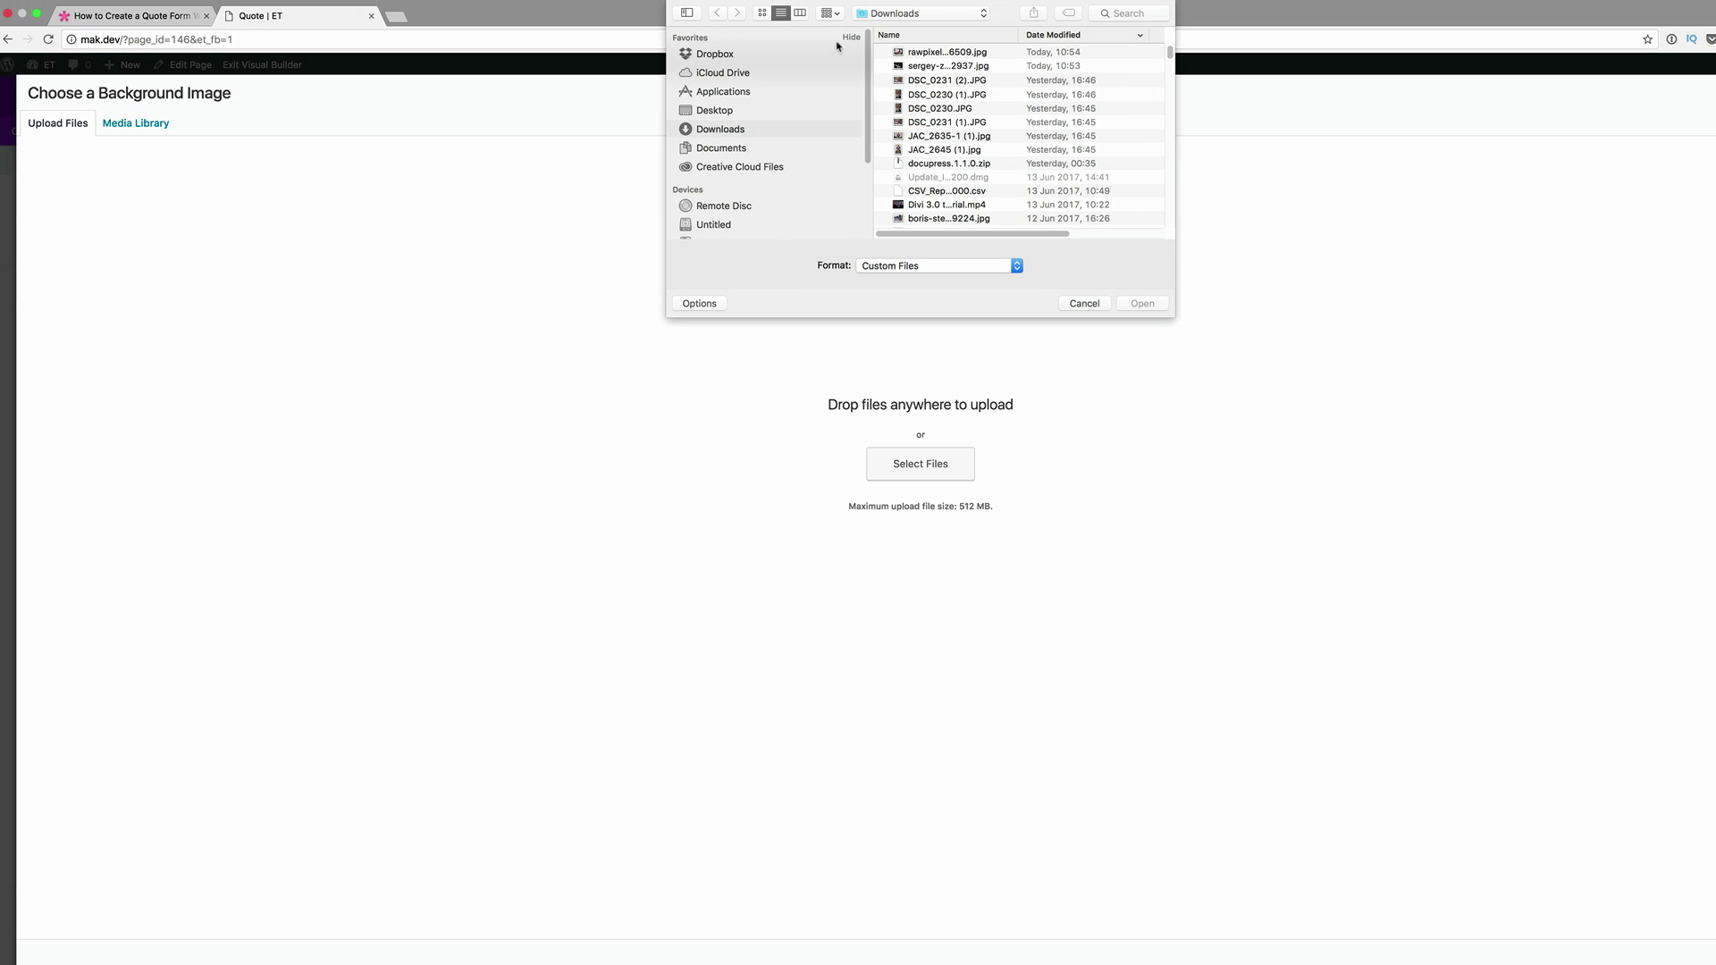
click(733, 112)
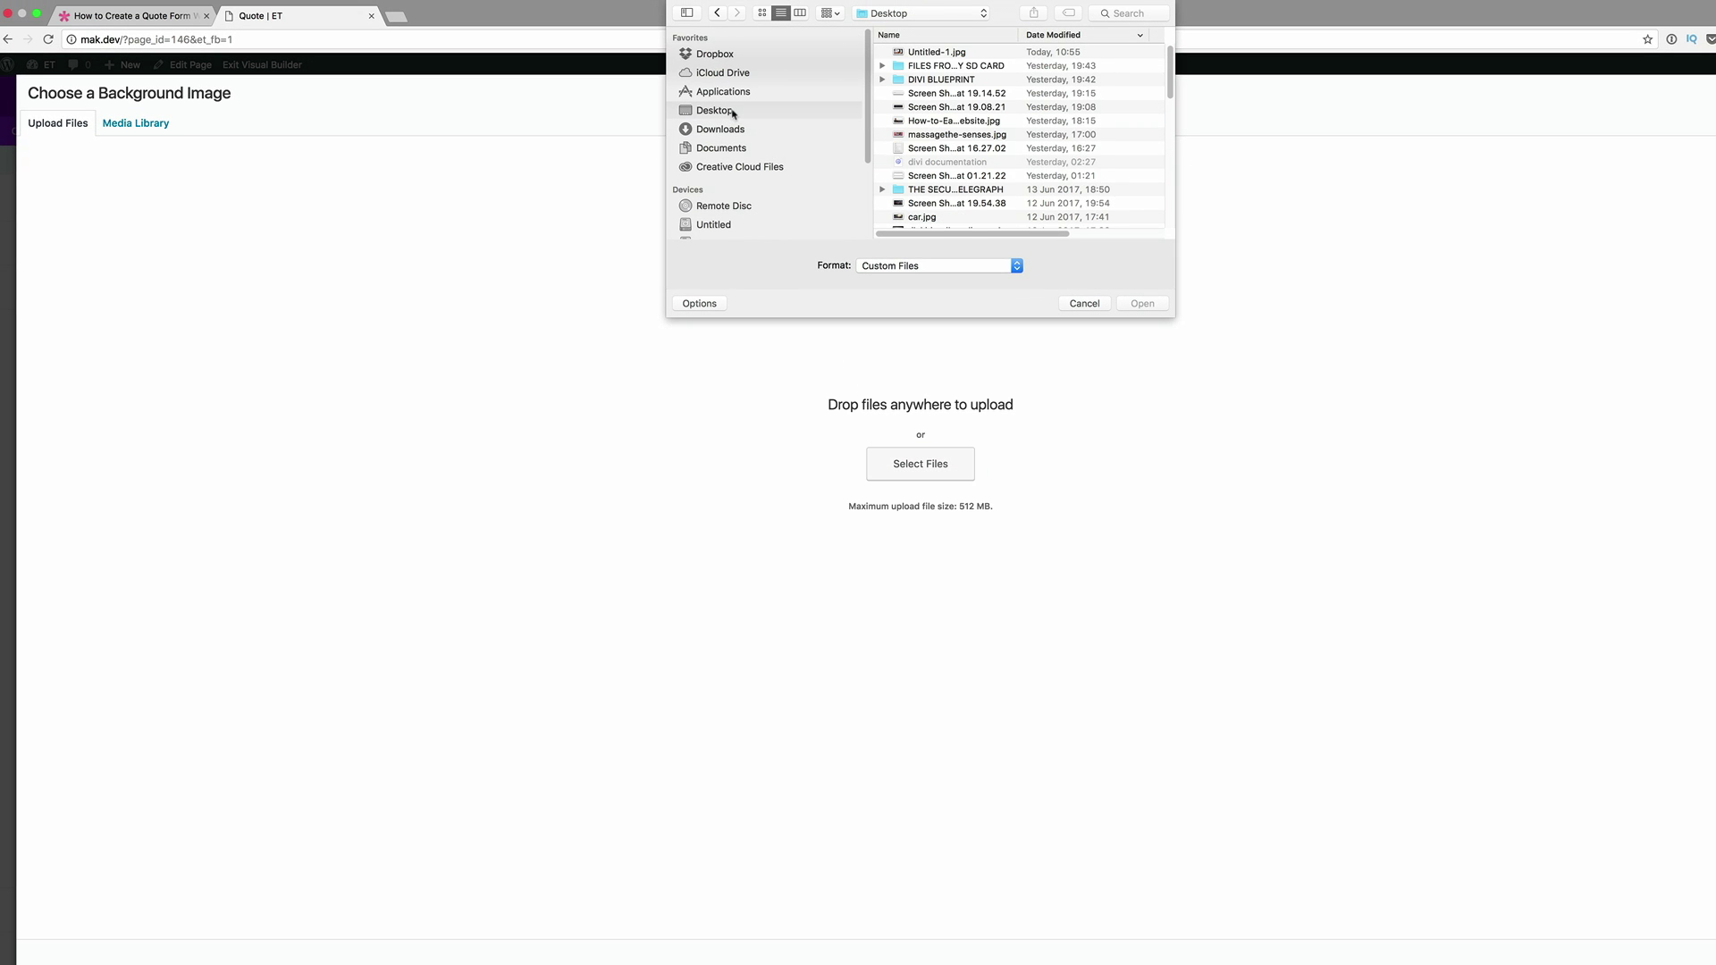
double_click(917, 53)
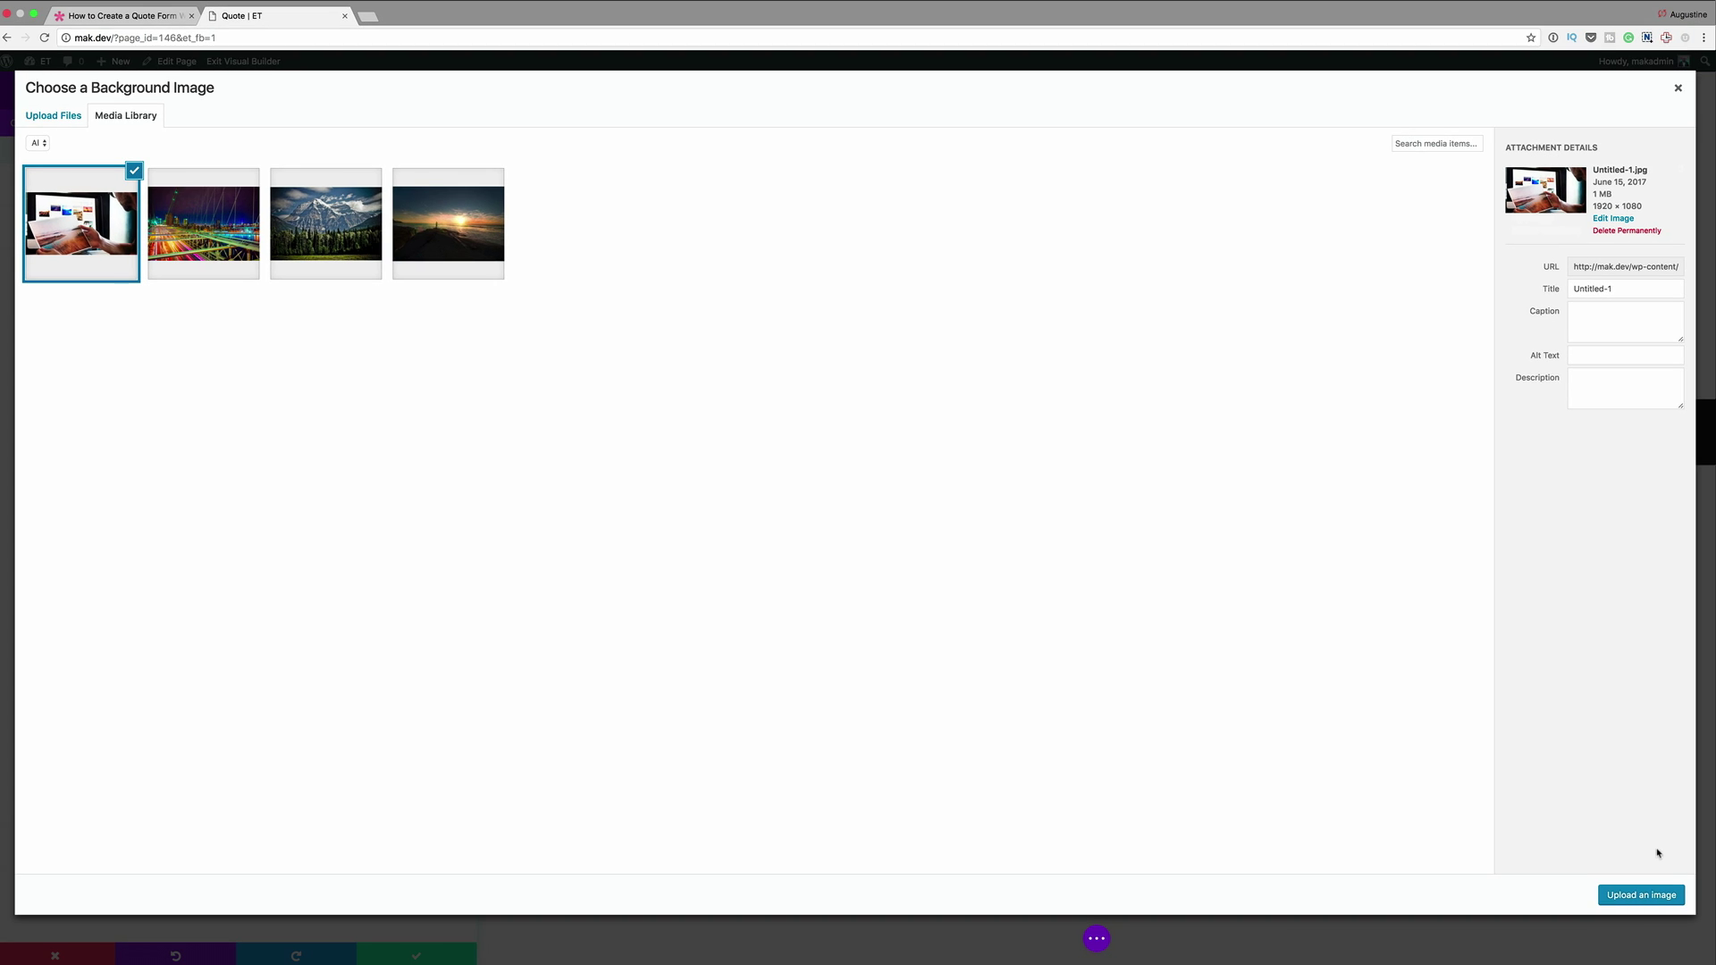
click(1641, 898)
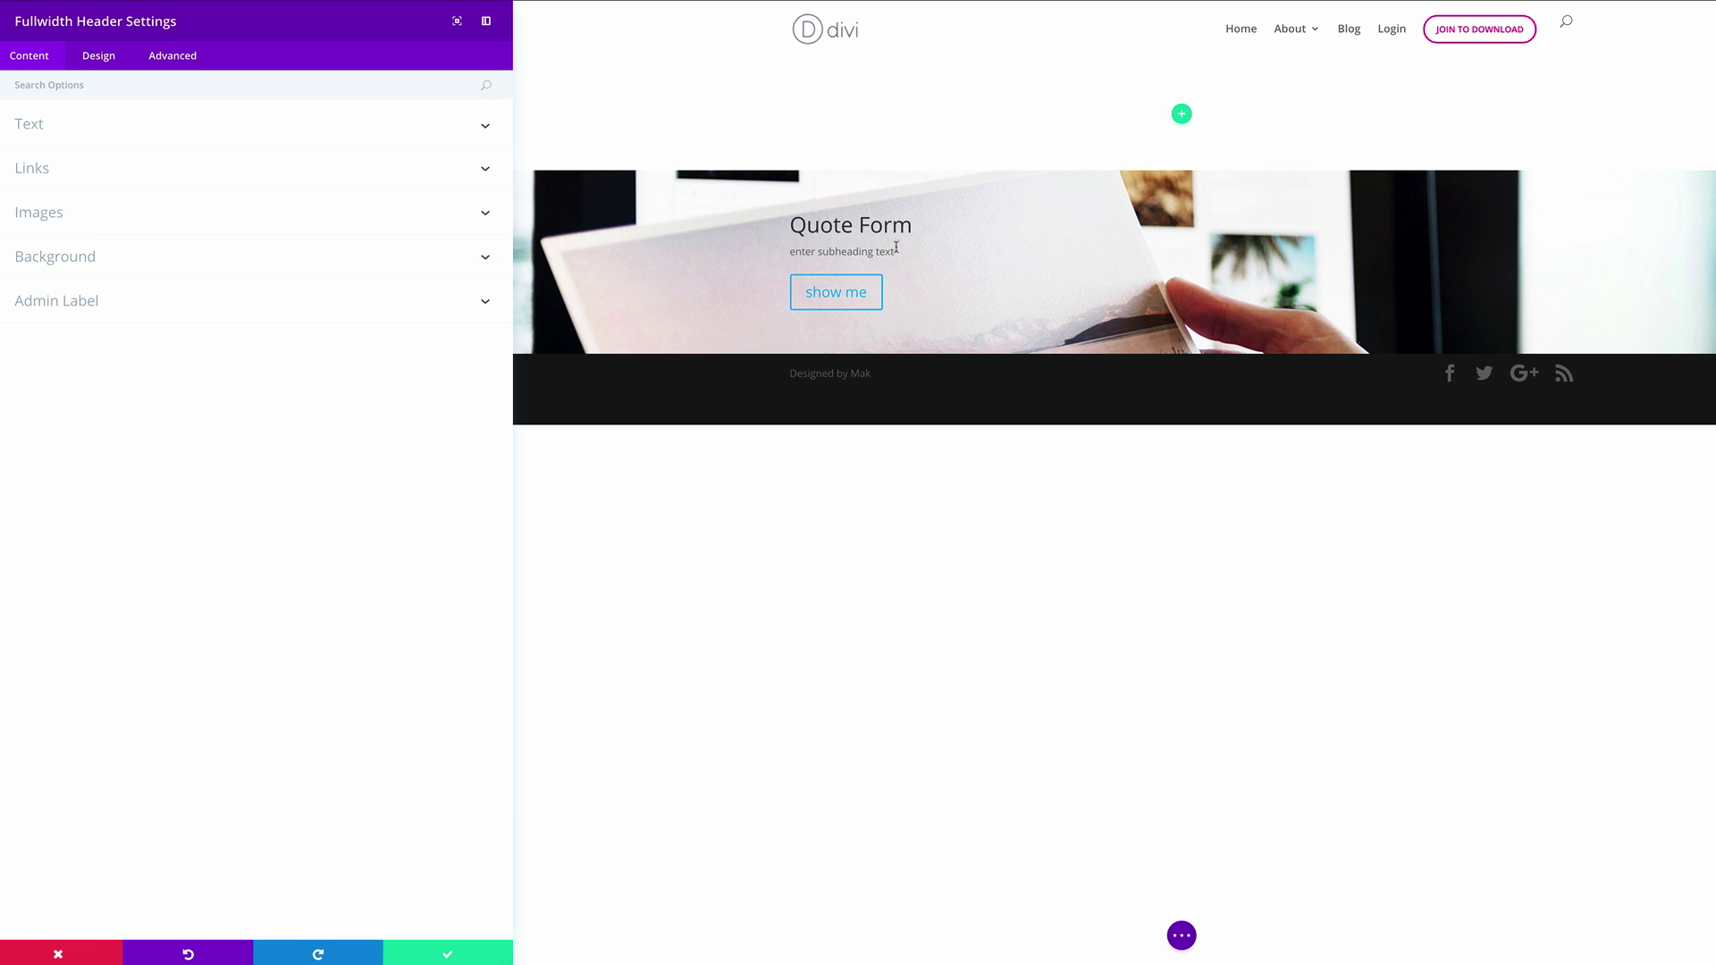
Search the header's design options for 'Al' and review the text and logo orientation choices
click(98, 59)
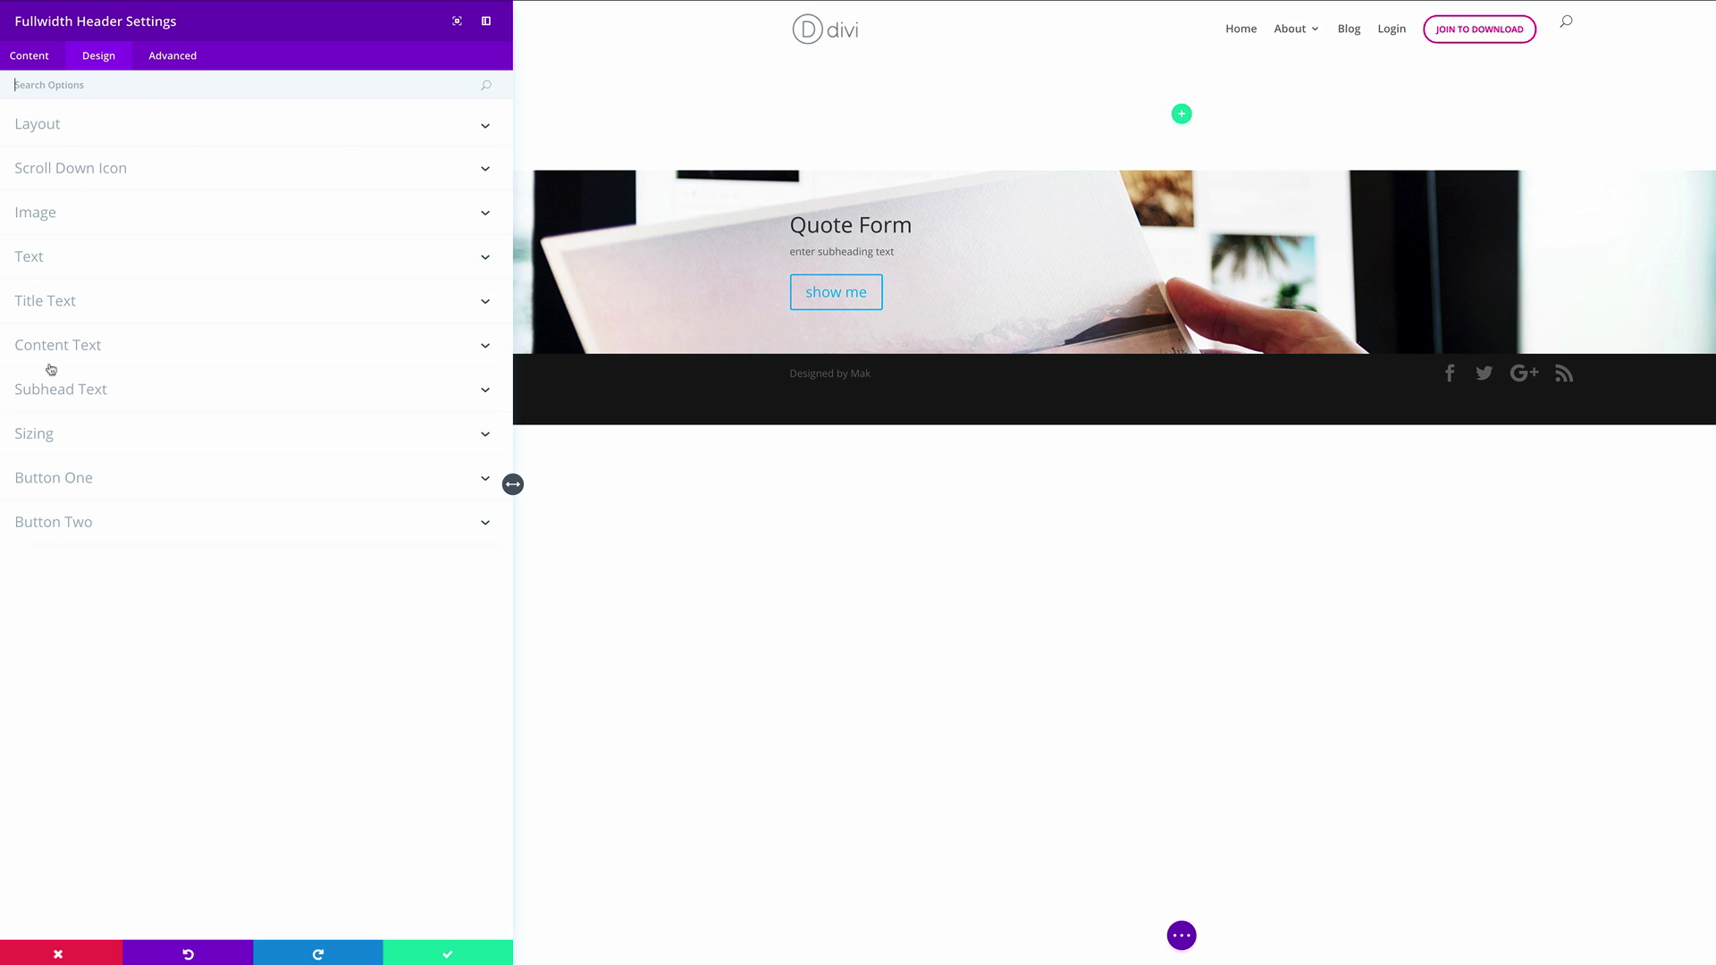
click(76, 89)
text(Al)
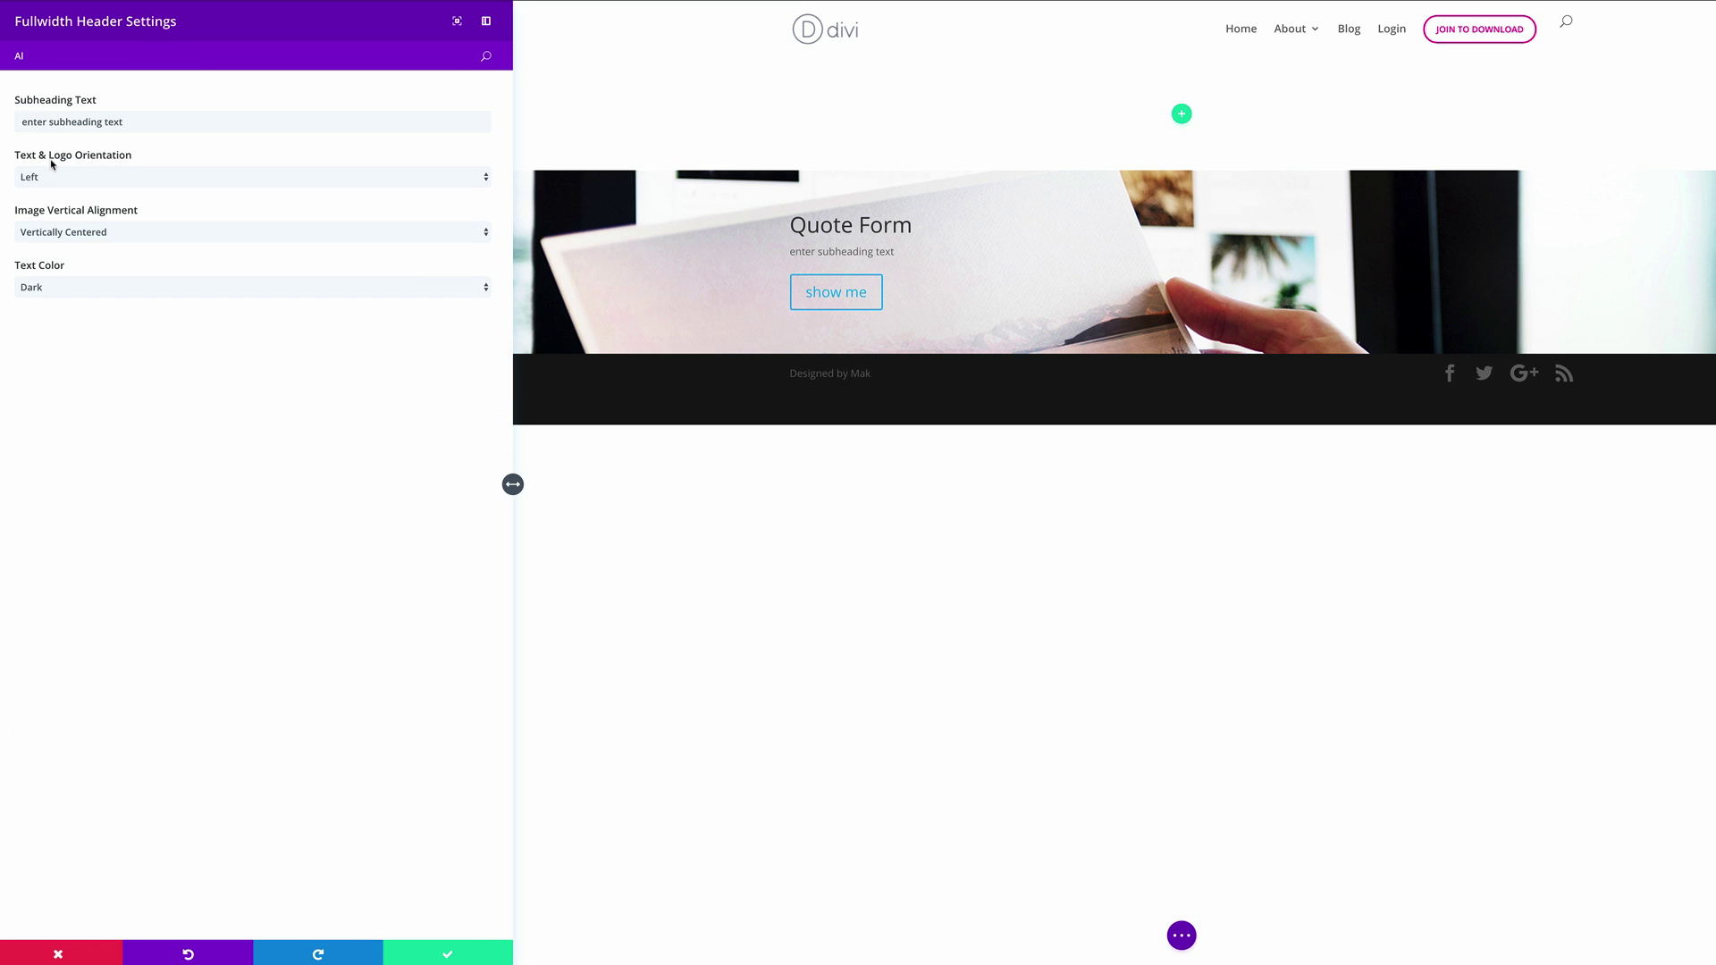
click(110, 177)
click(105, 193)
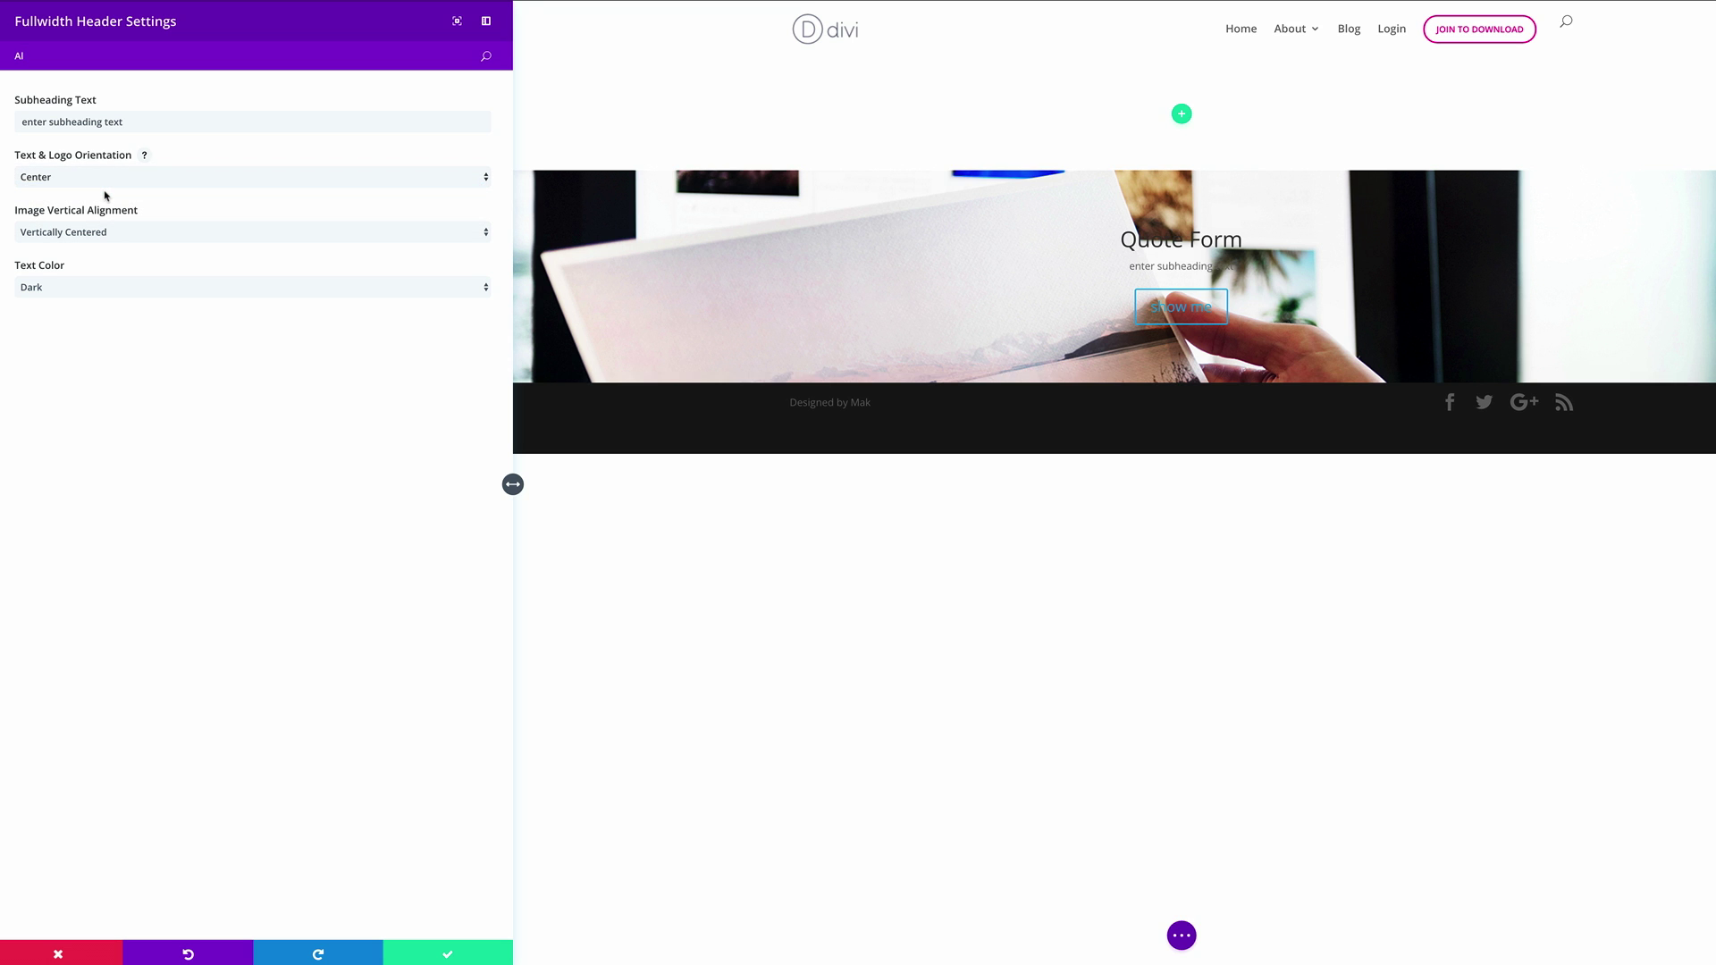
key(BackSpace)
key(BackSpace)
Turn on Make Fullscreen and Show Scroll Down Button for the header
text(Fu)
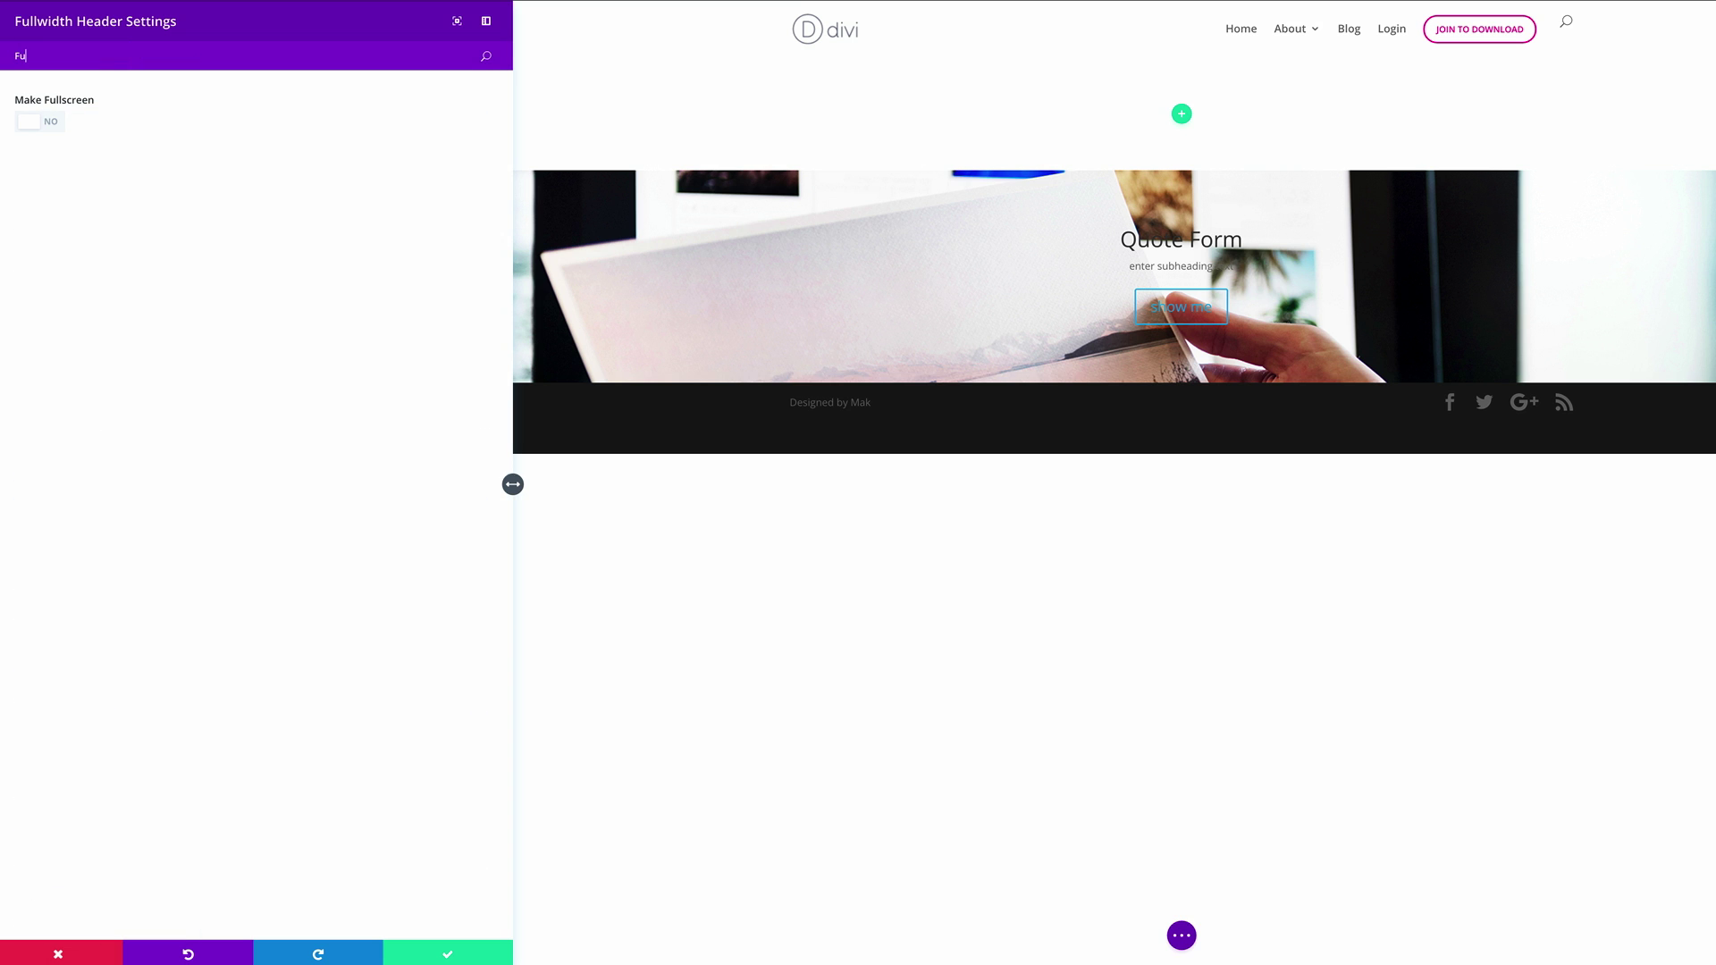
click(53, 125)
key(BackSpace)
key(BackSpace)
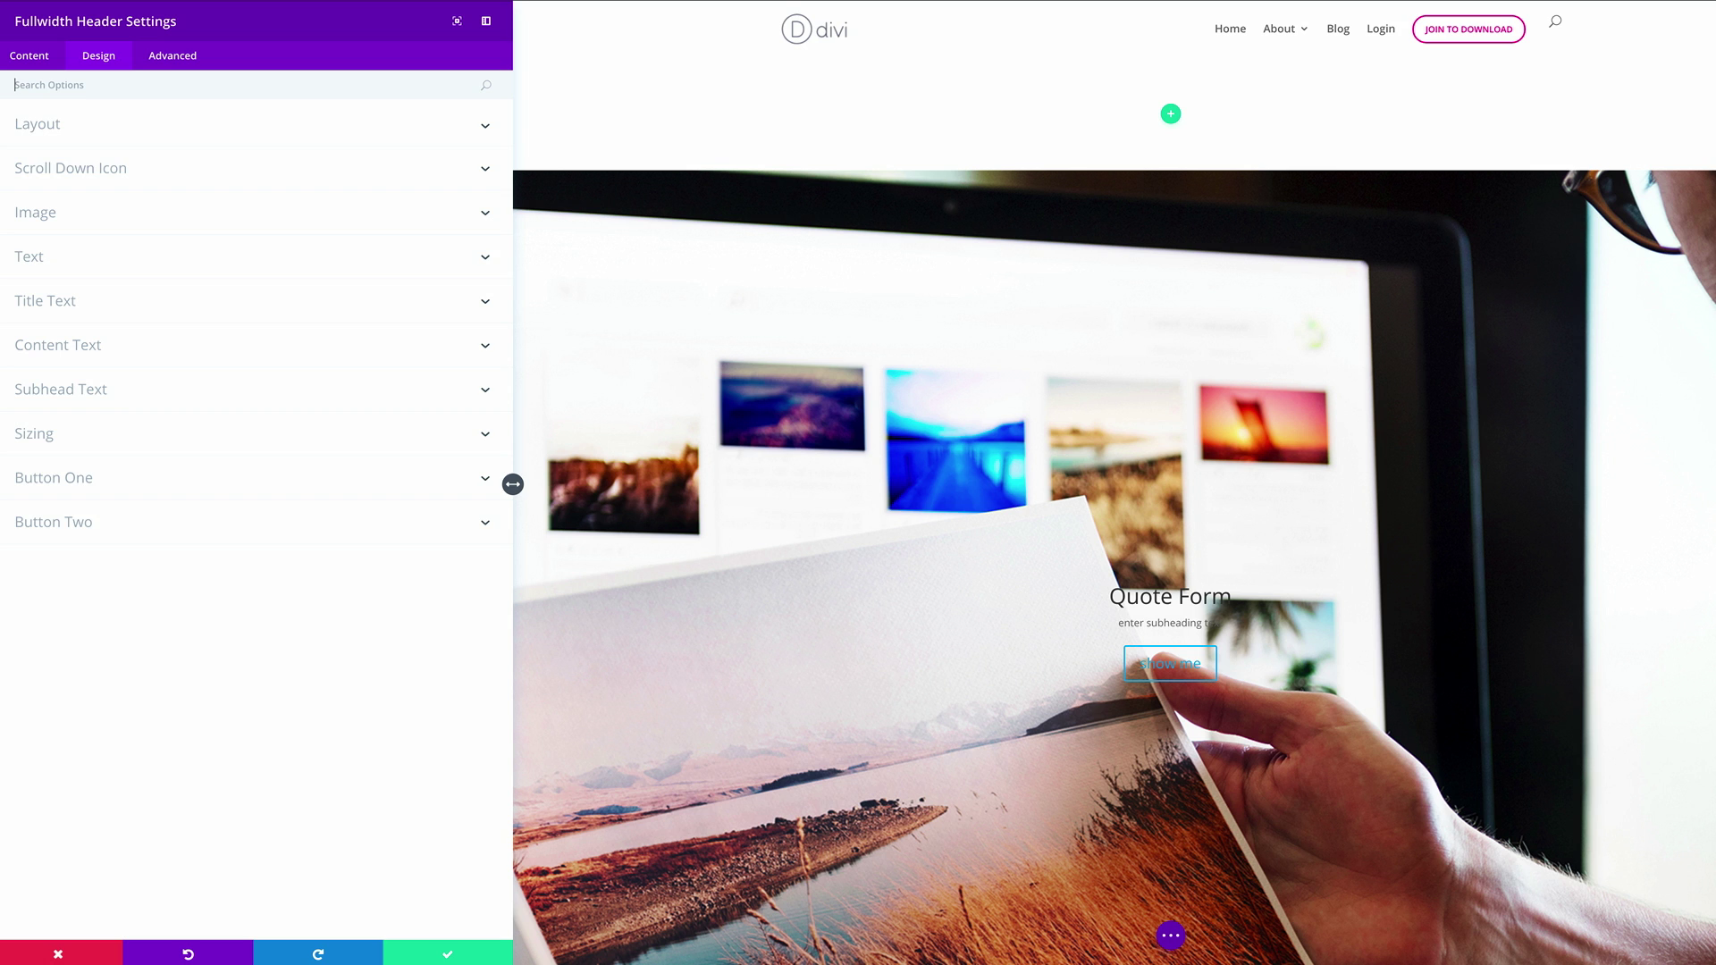
text(Sho)
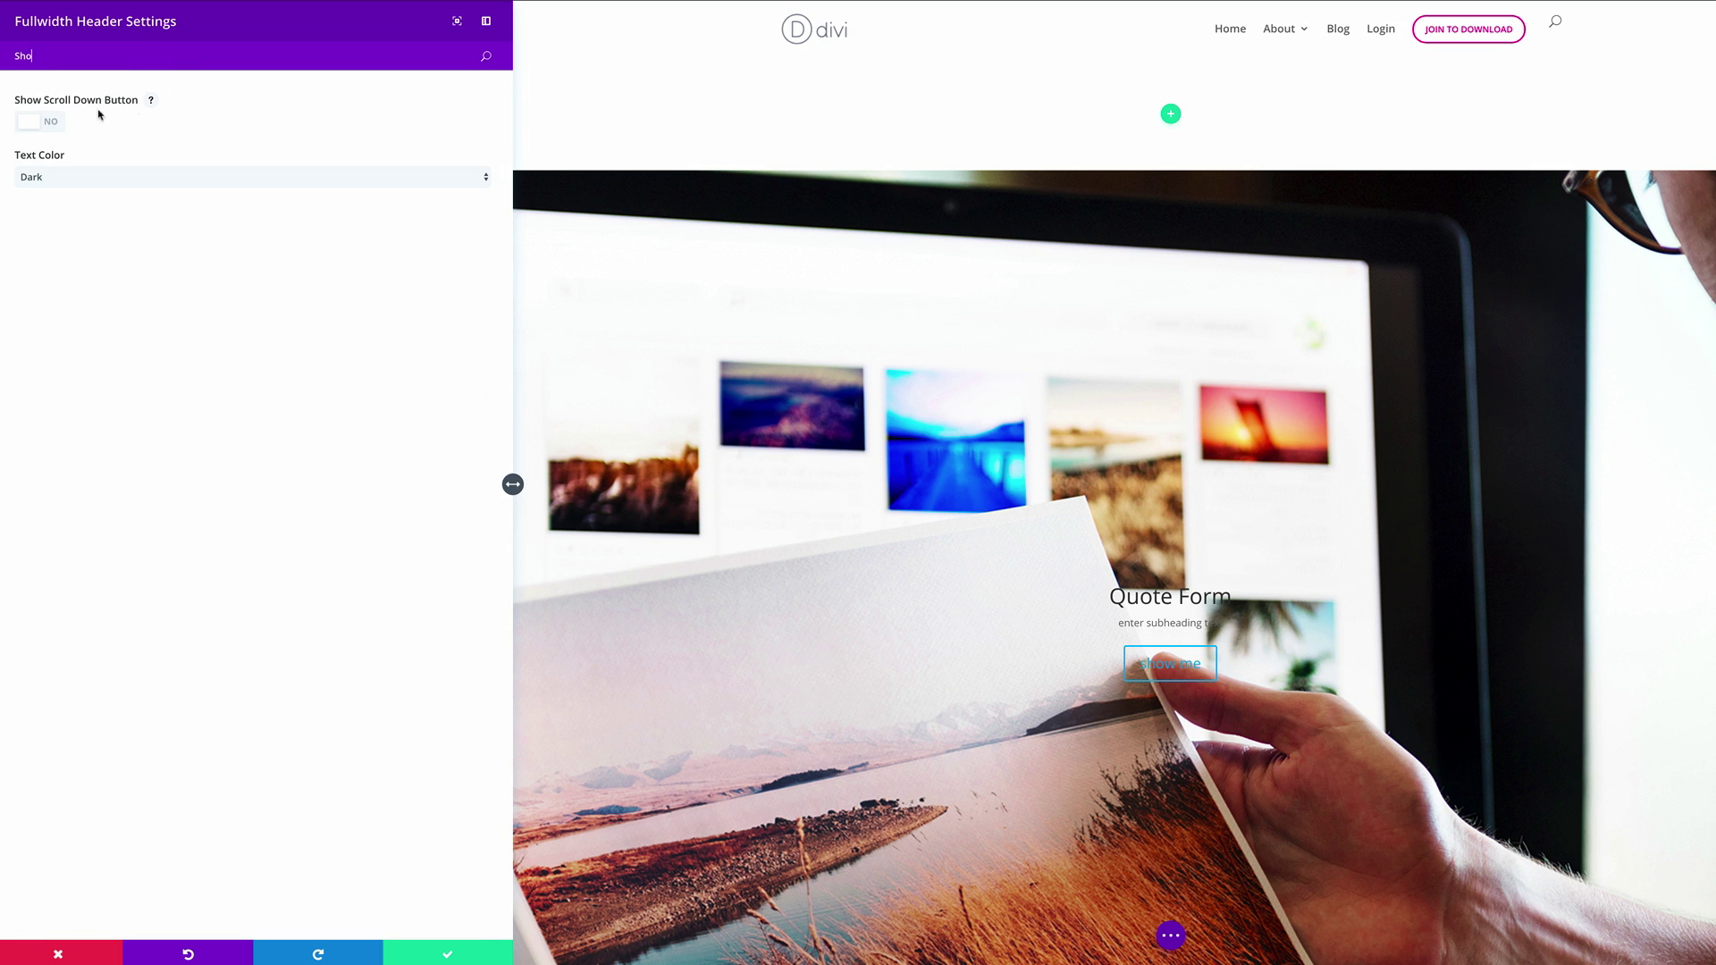
click(49, 124)
double_click(152, 57)
key(BackSpace)
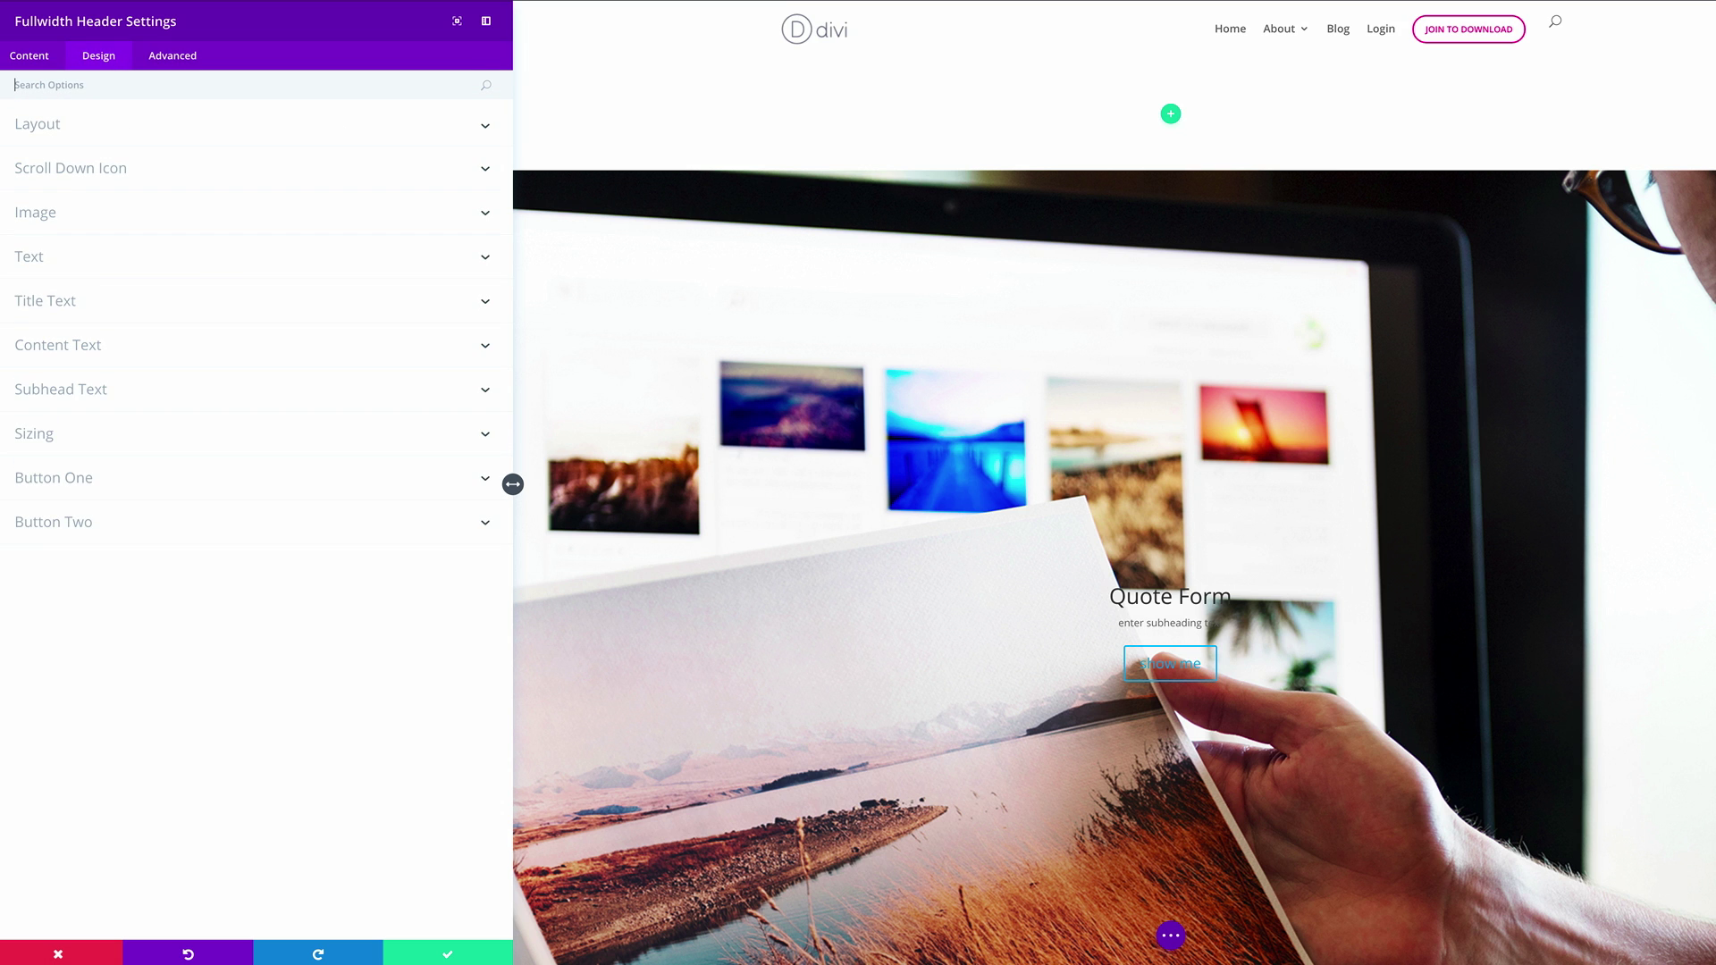
Look through the scroll-down icon colour options
text(Ico)
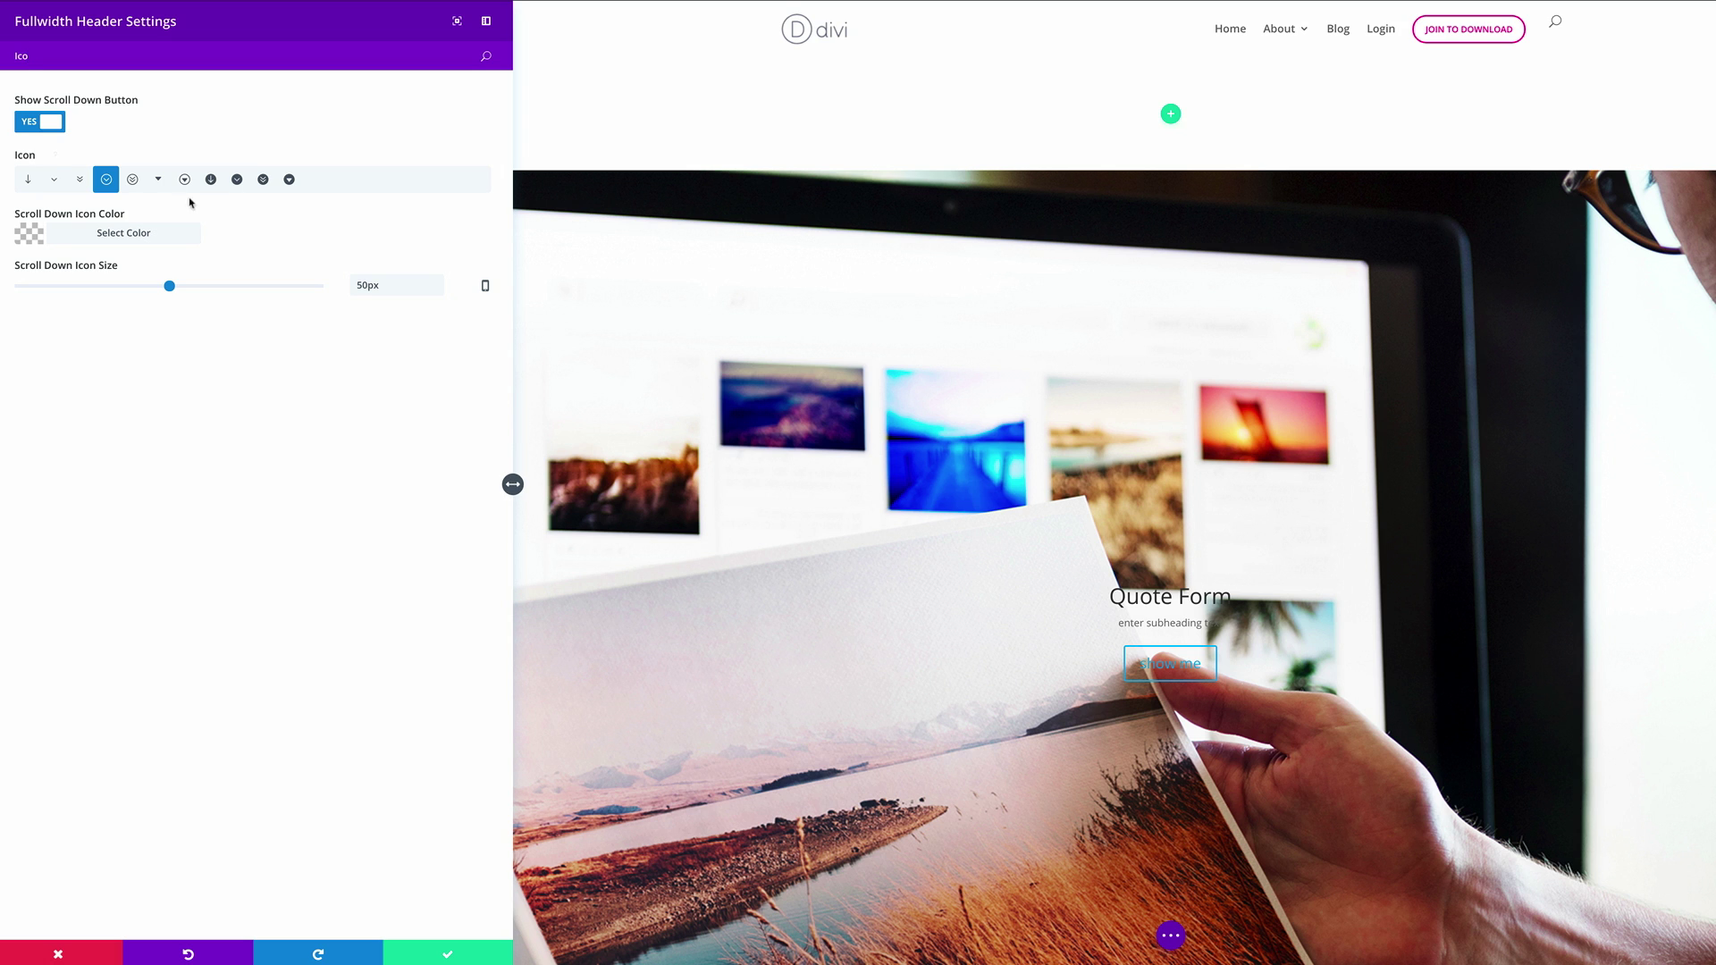
click(34, 236)
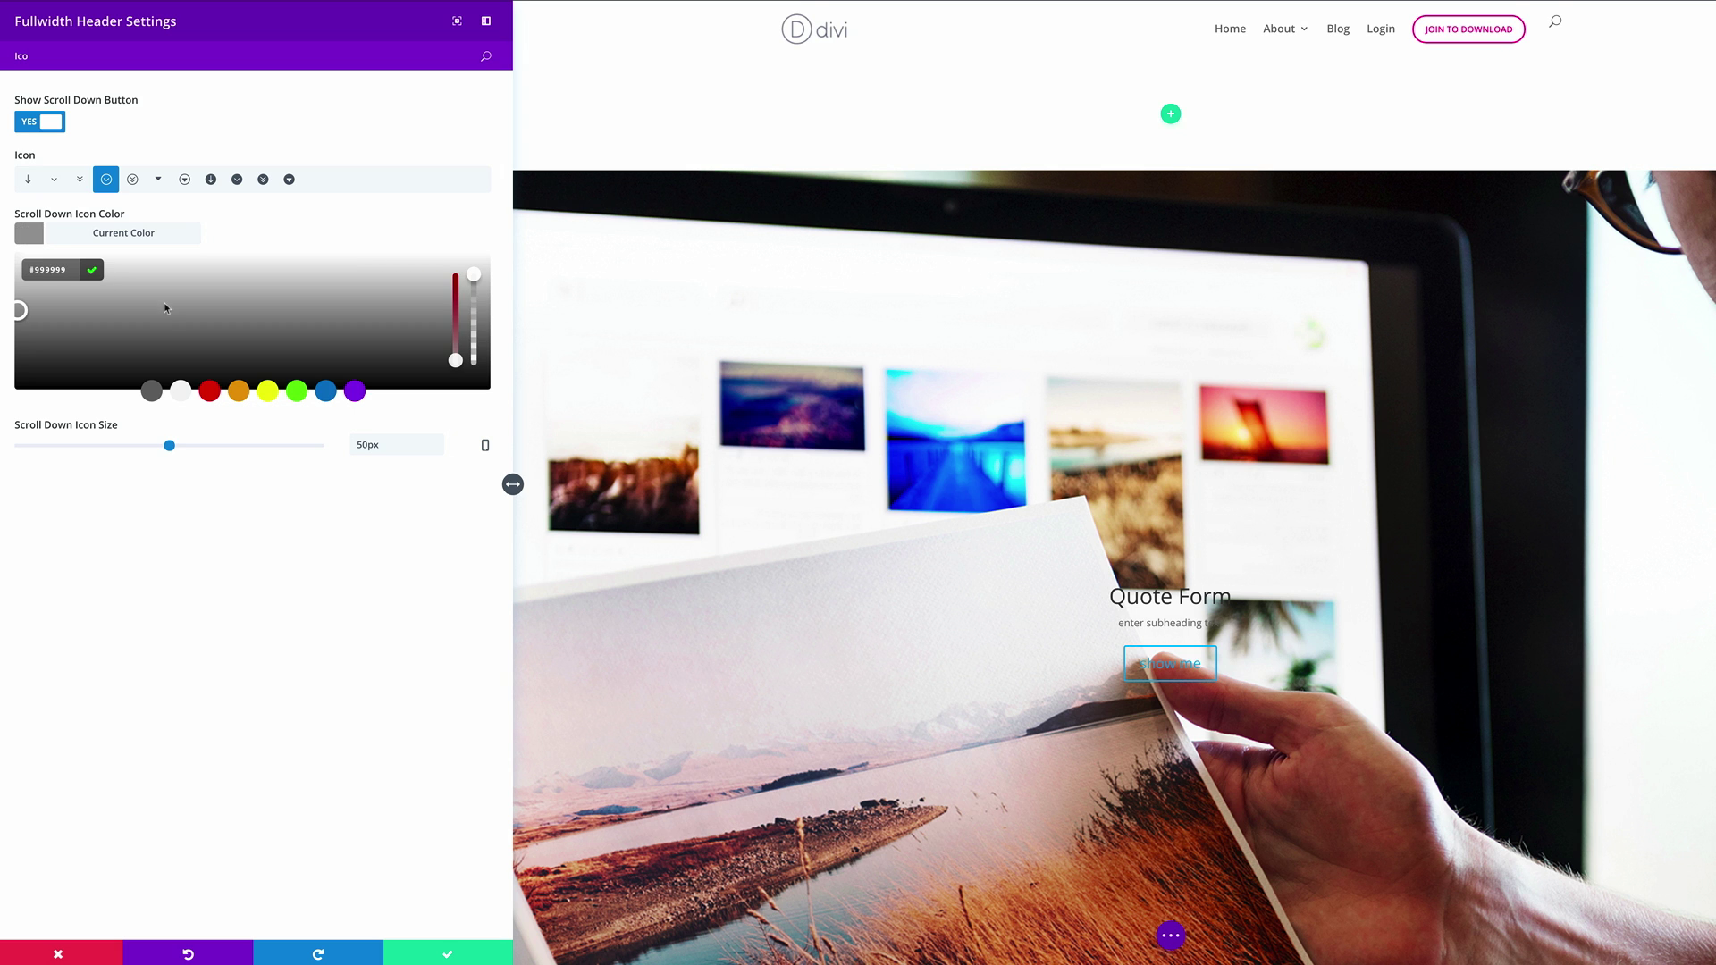
scroll(1365, 932, down, 3)
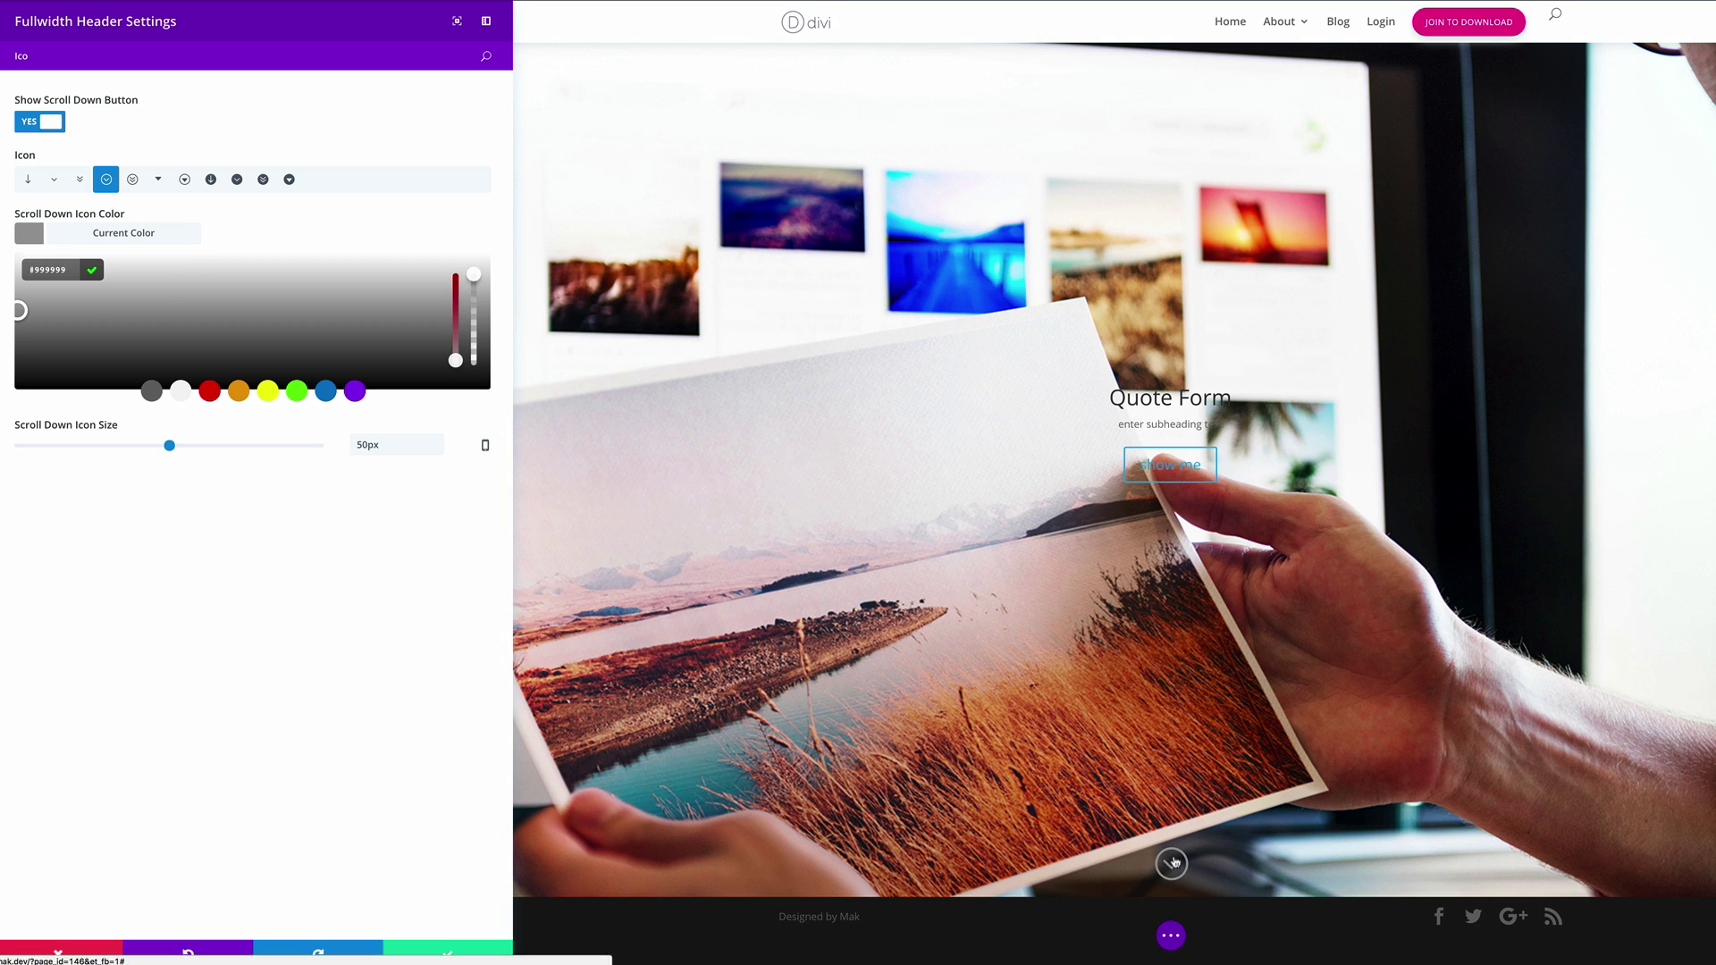
Set the header Text Color to Light
key(BackSpace)
key(BackSpace)
key(BackSpace)
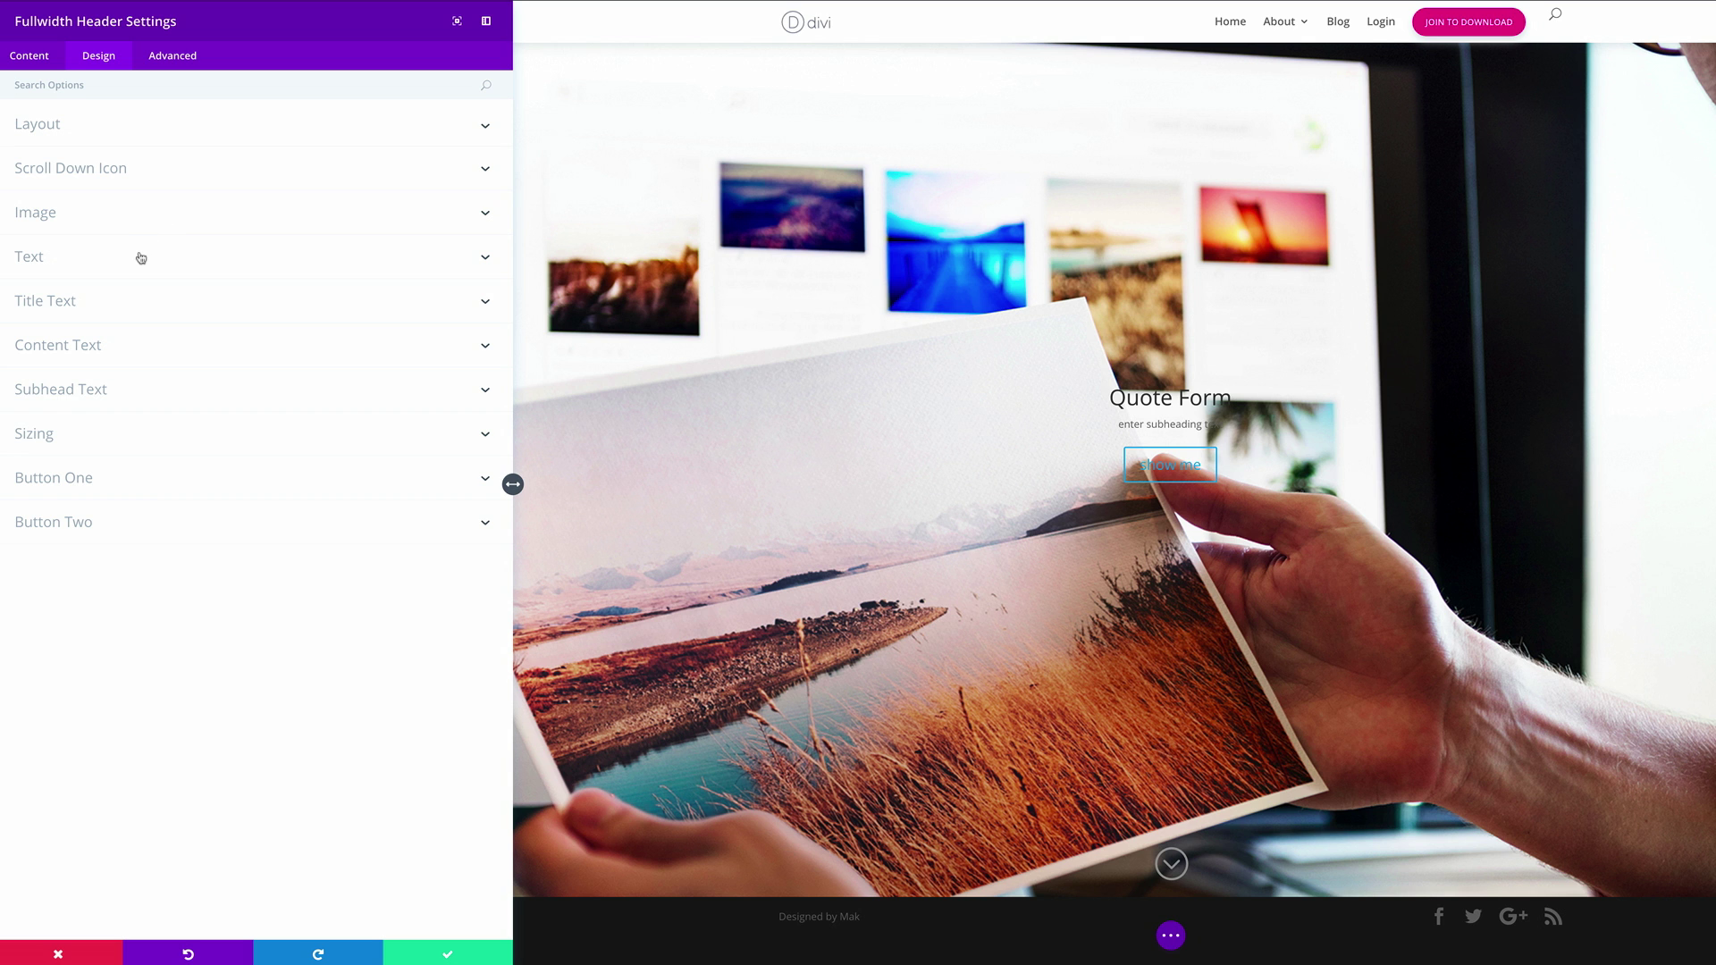
text(Text)
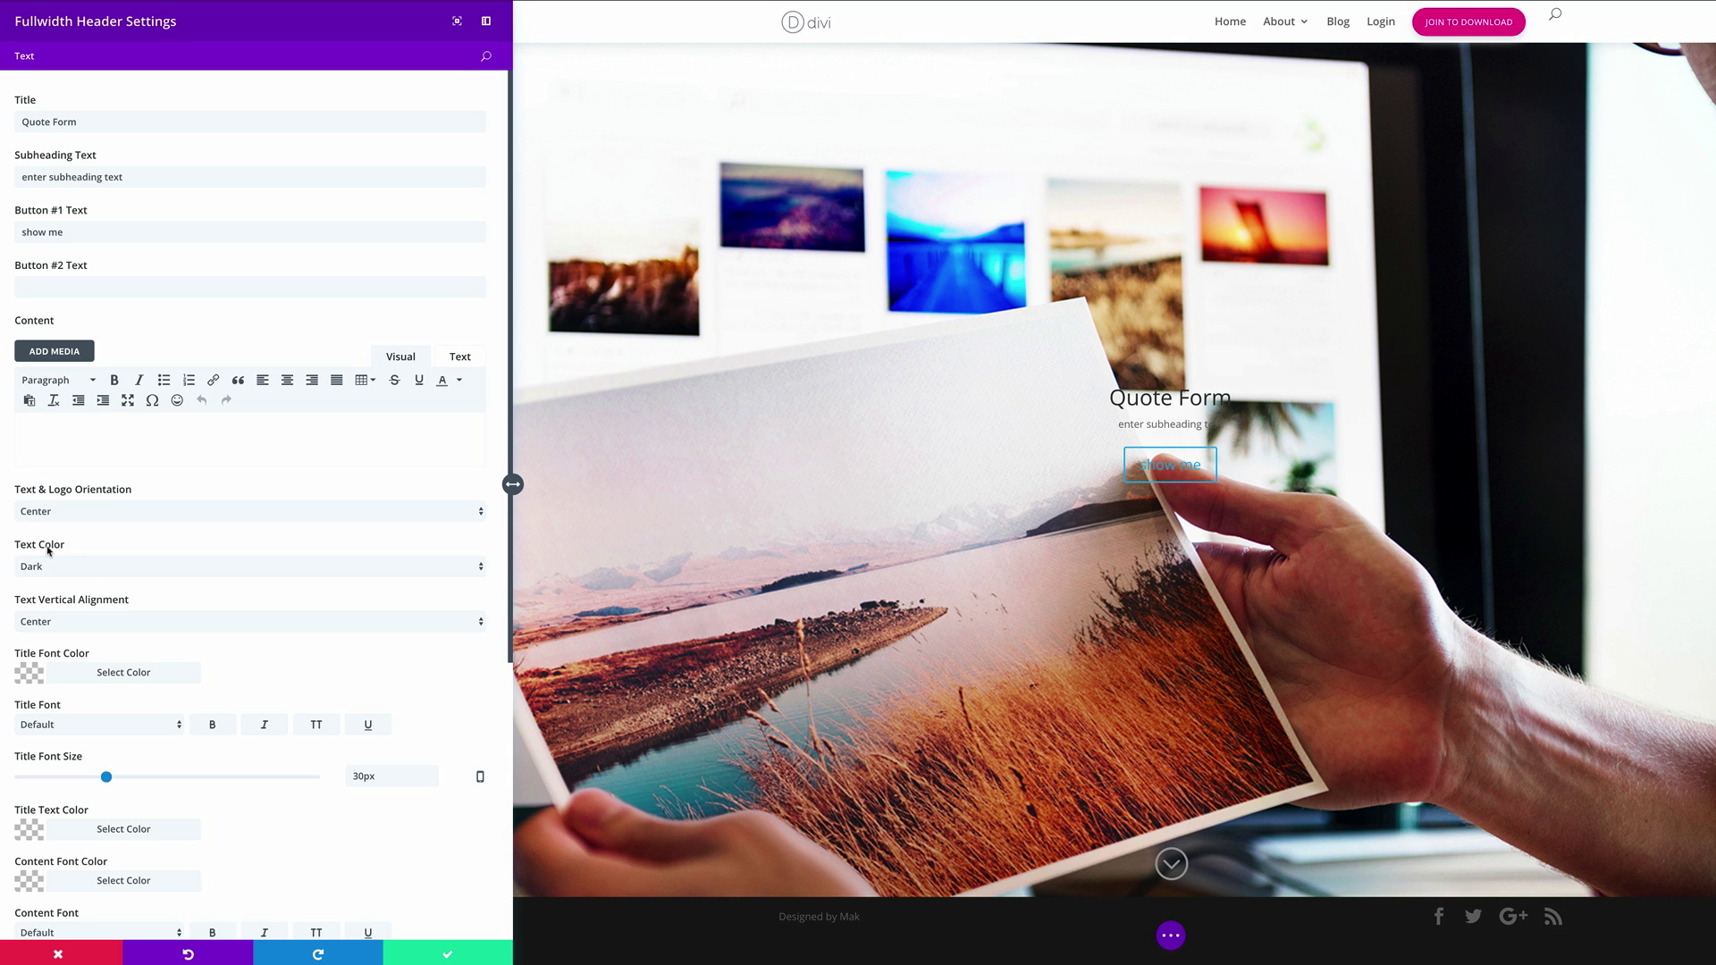
click(143, 566)
click(143, 579)
Set the header title font to Ubuntu
double_click(128, 51)
key(BackSpace)
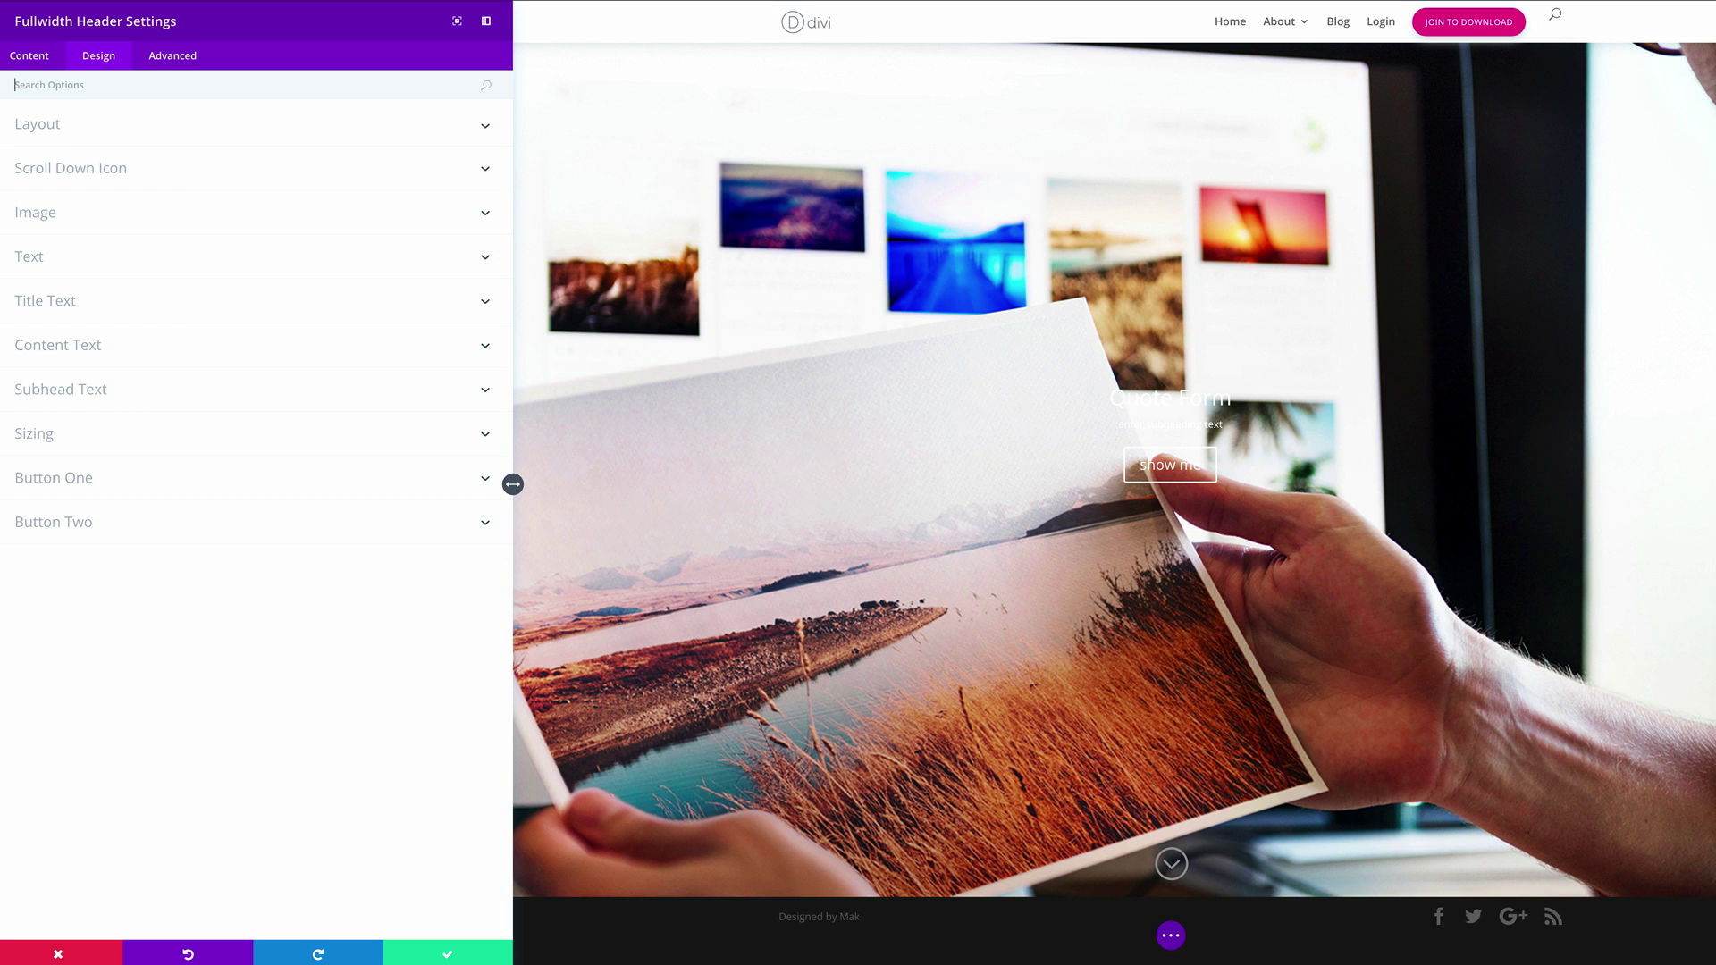
text(Tit)
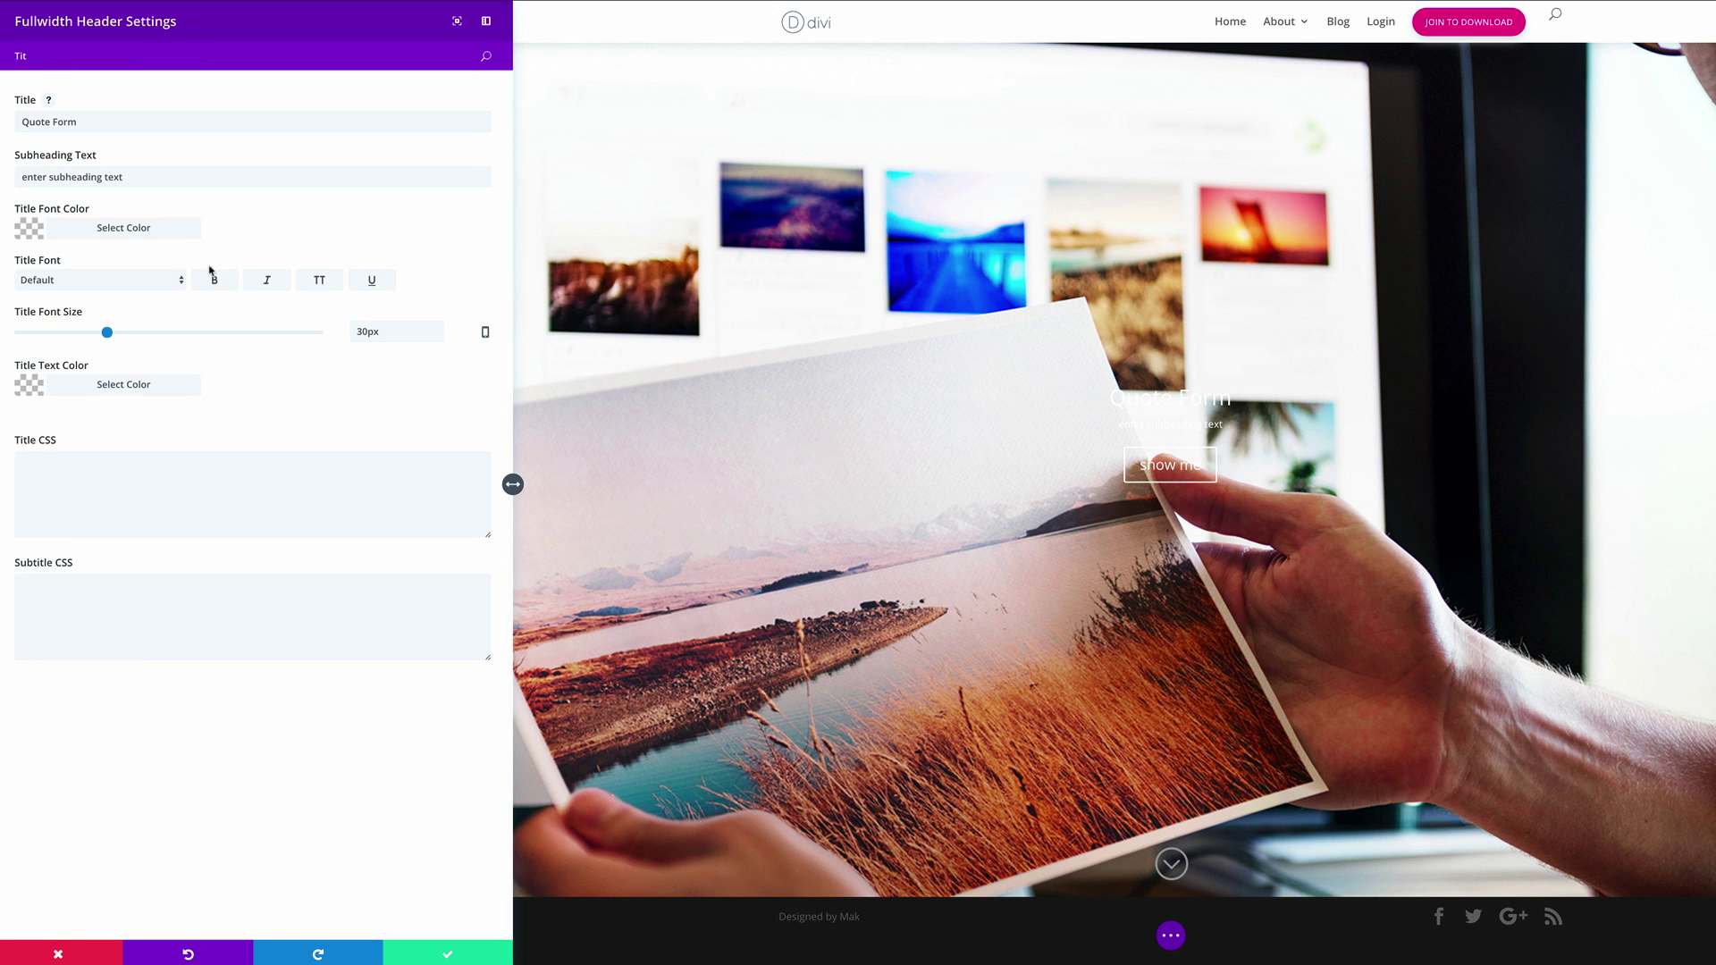
click(123, 280)
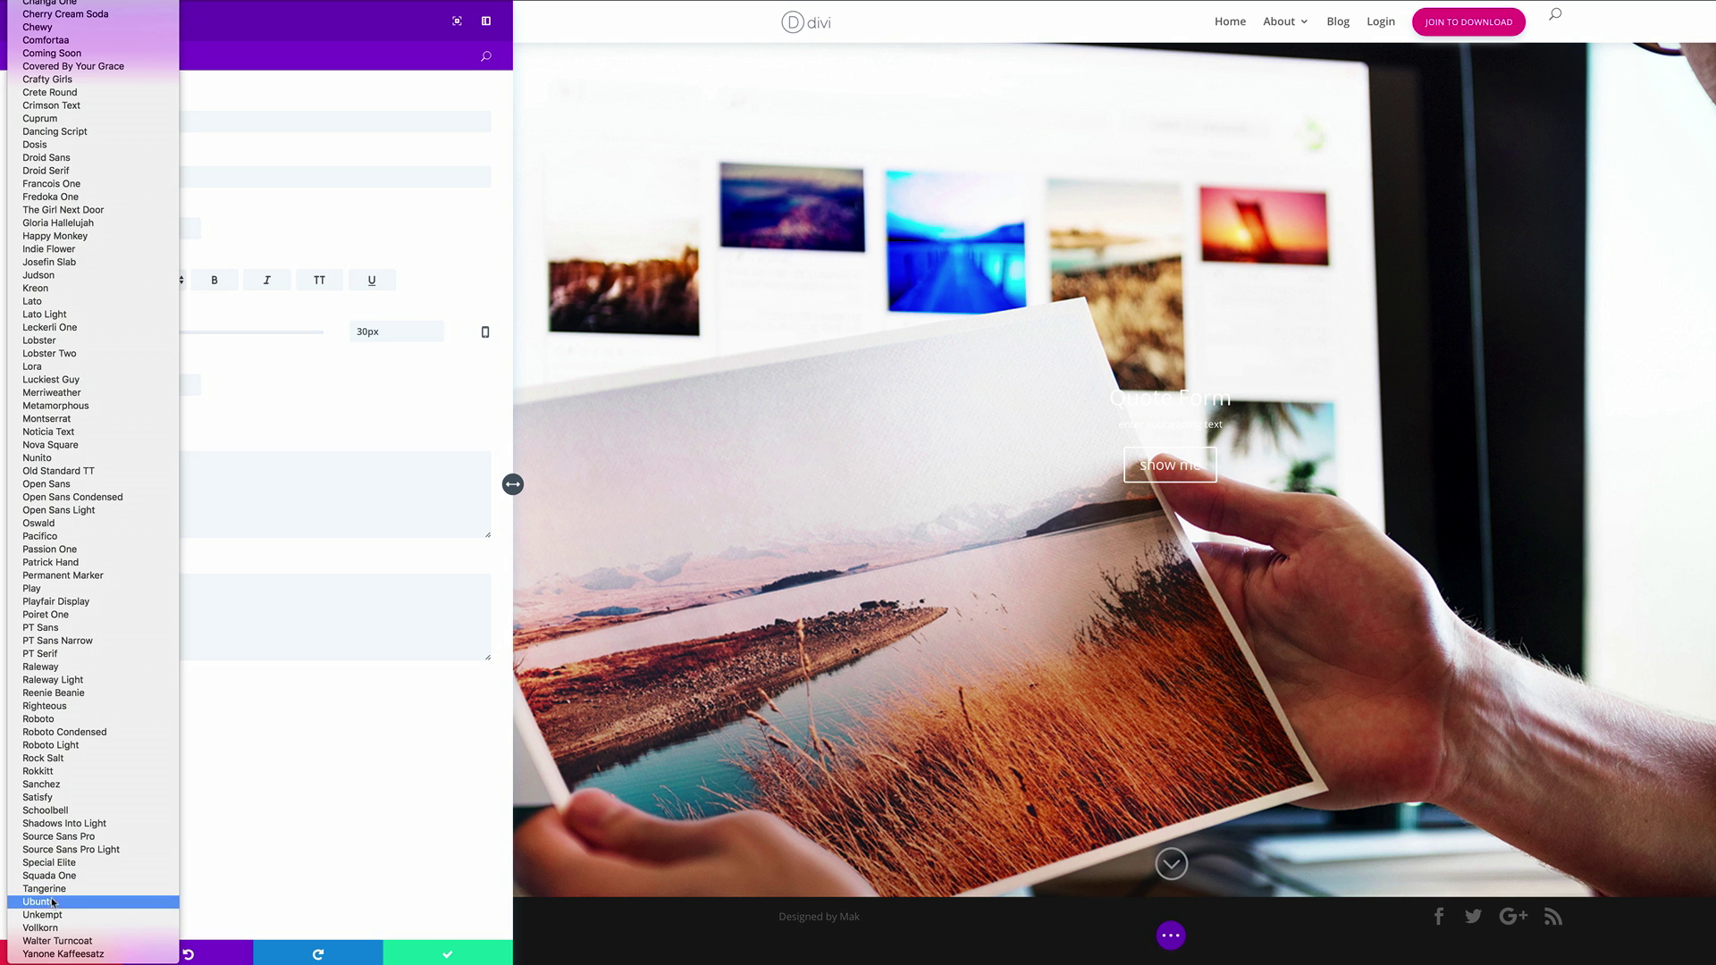
click(46, 910)
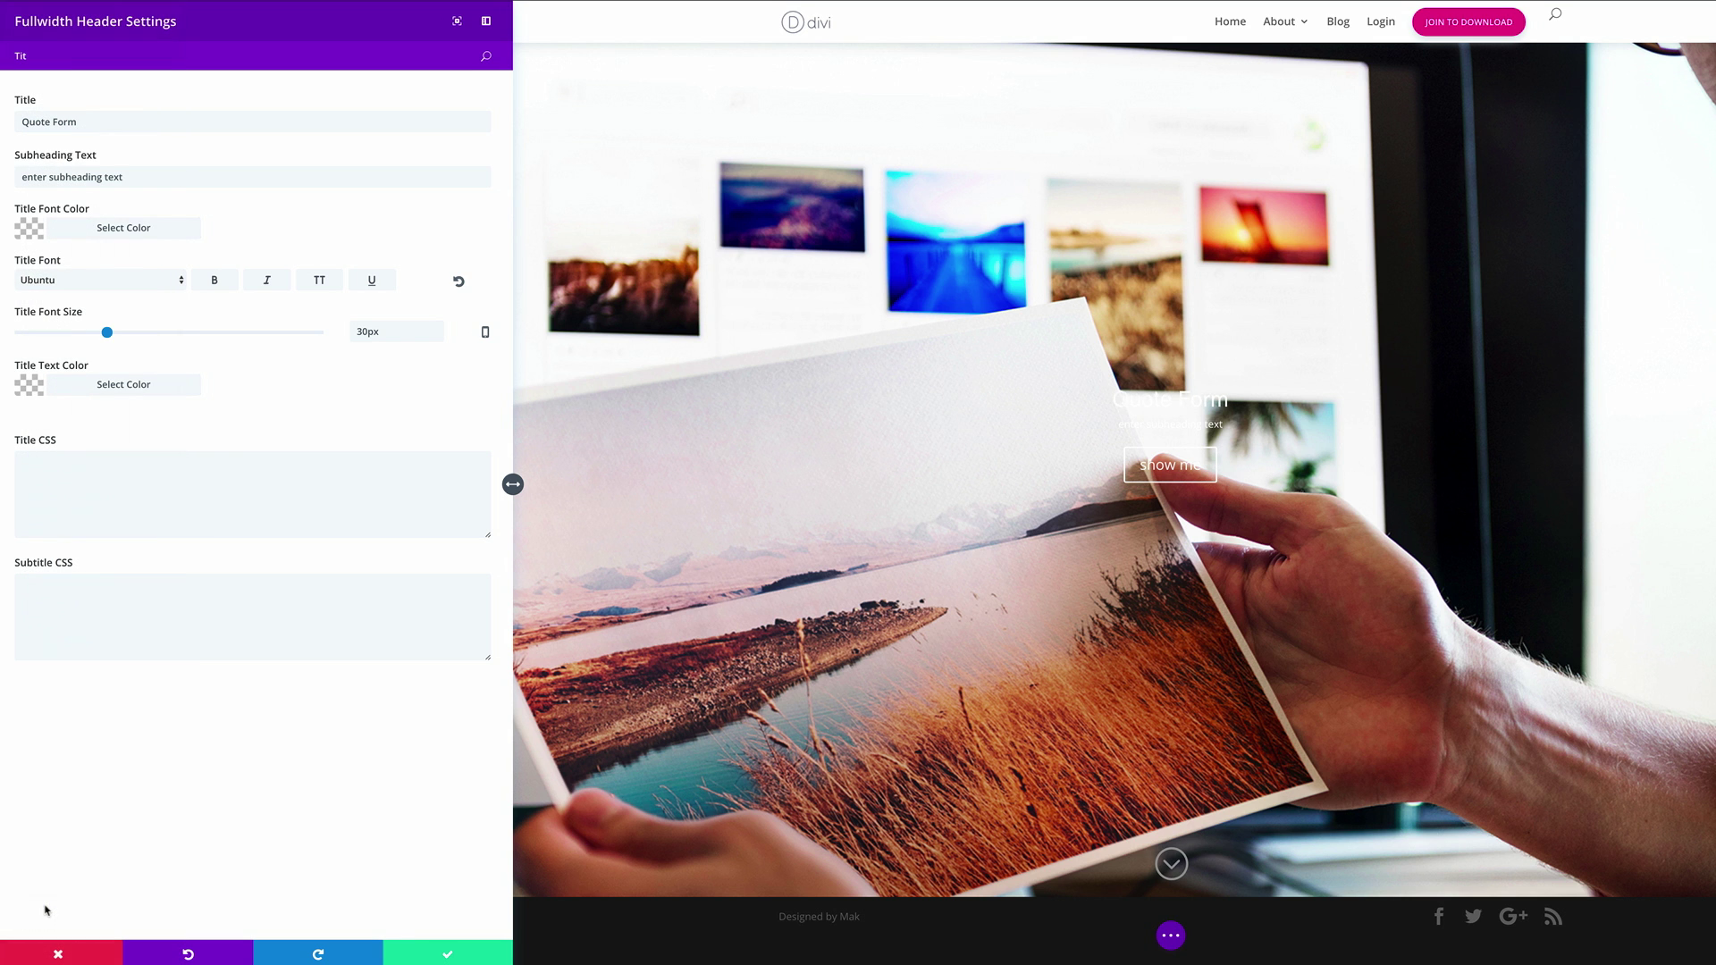
click(367, 332)
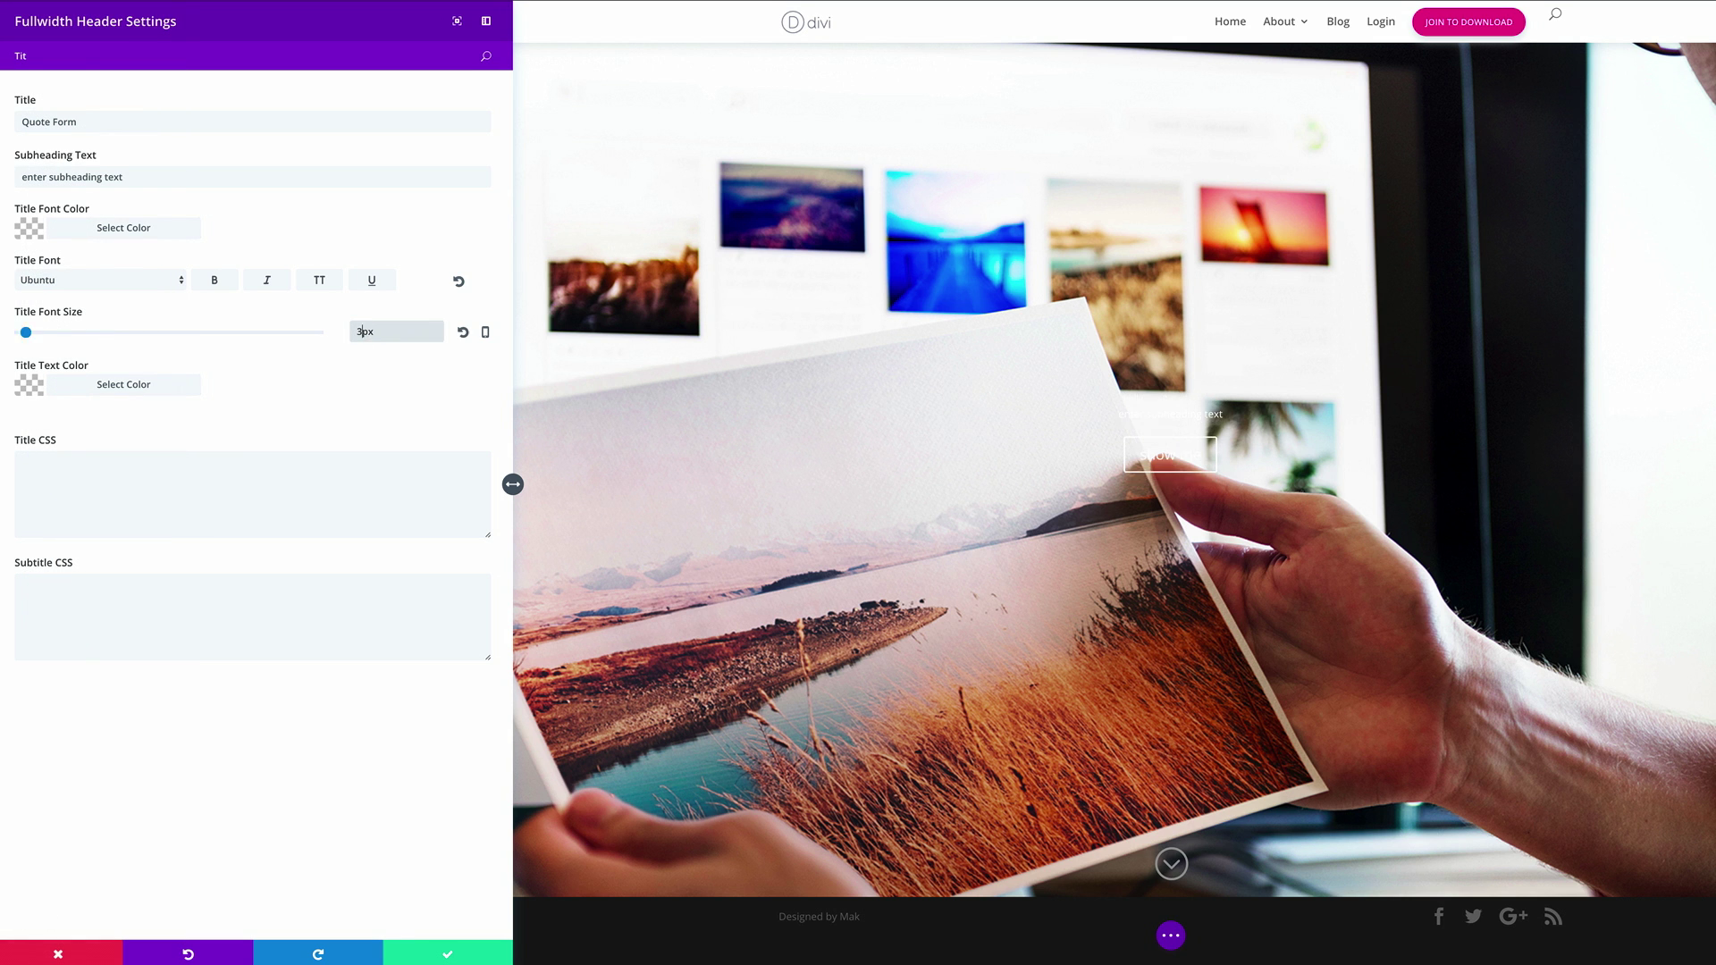
Enlarge the subheading to 22px and set its font to Ubuntu
key(BackSpace)
key(BackSpace)
key(BackSpace)
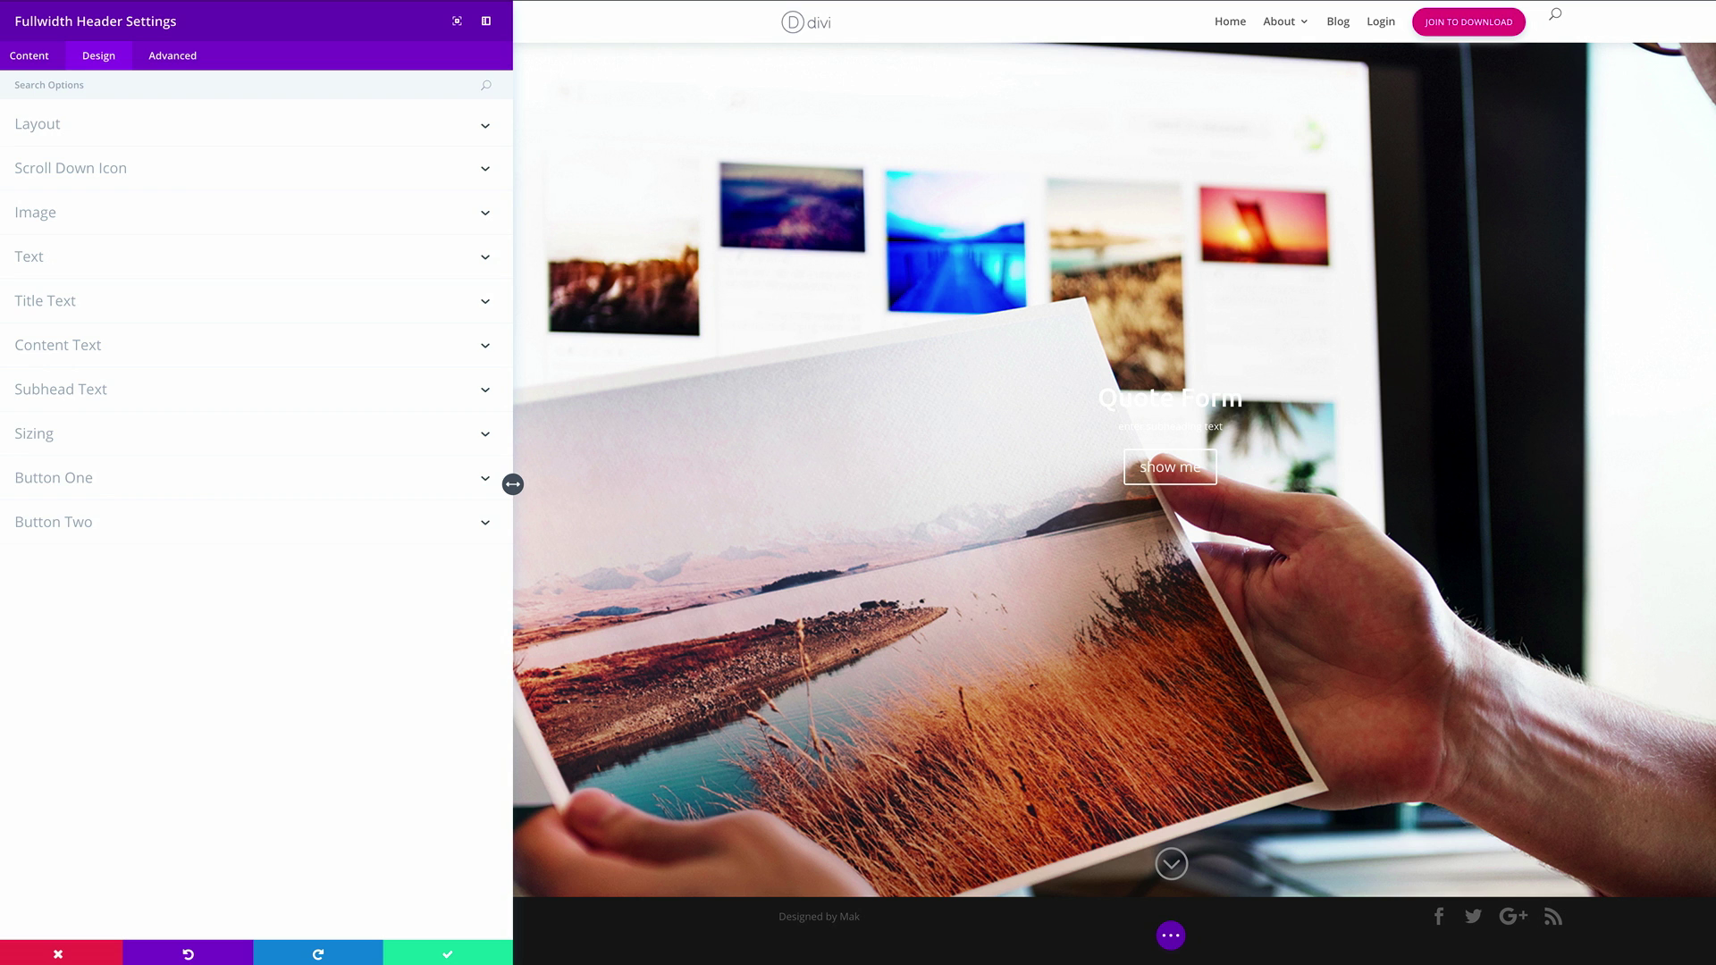
text(Sub)
drag(75, 449, 83, 449)
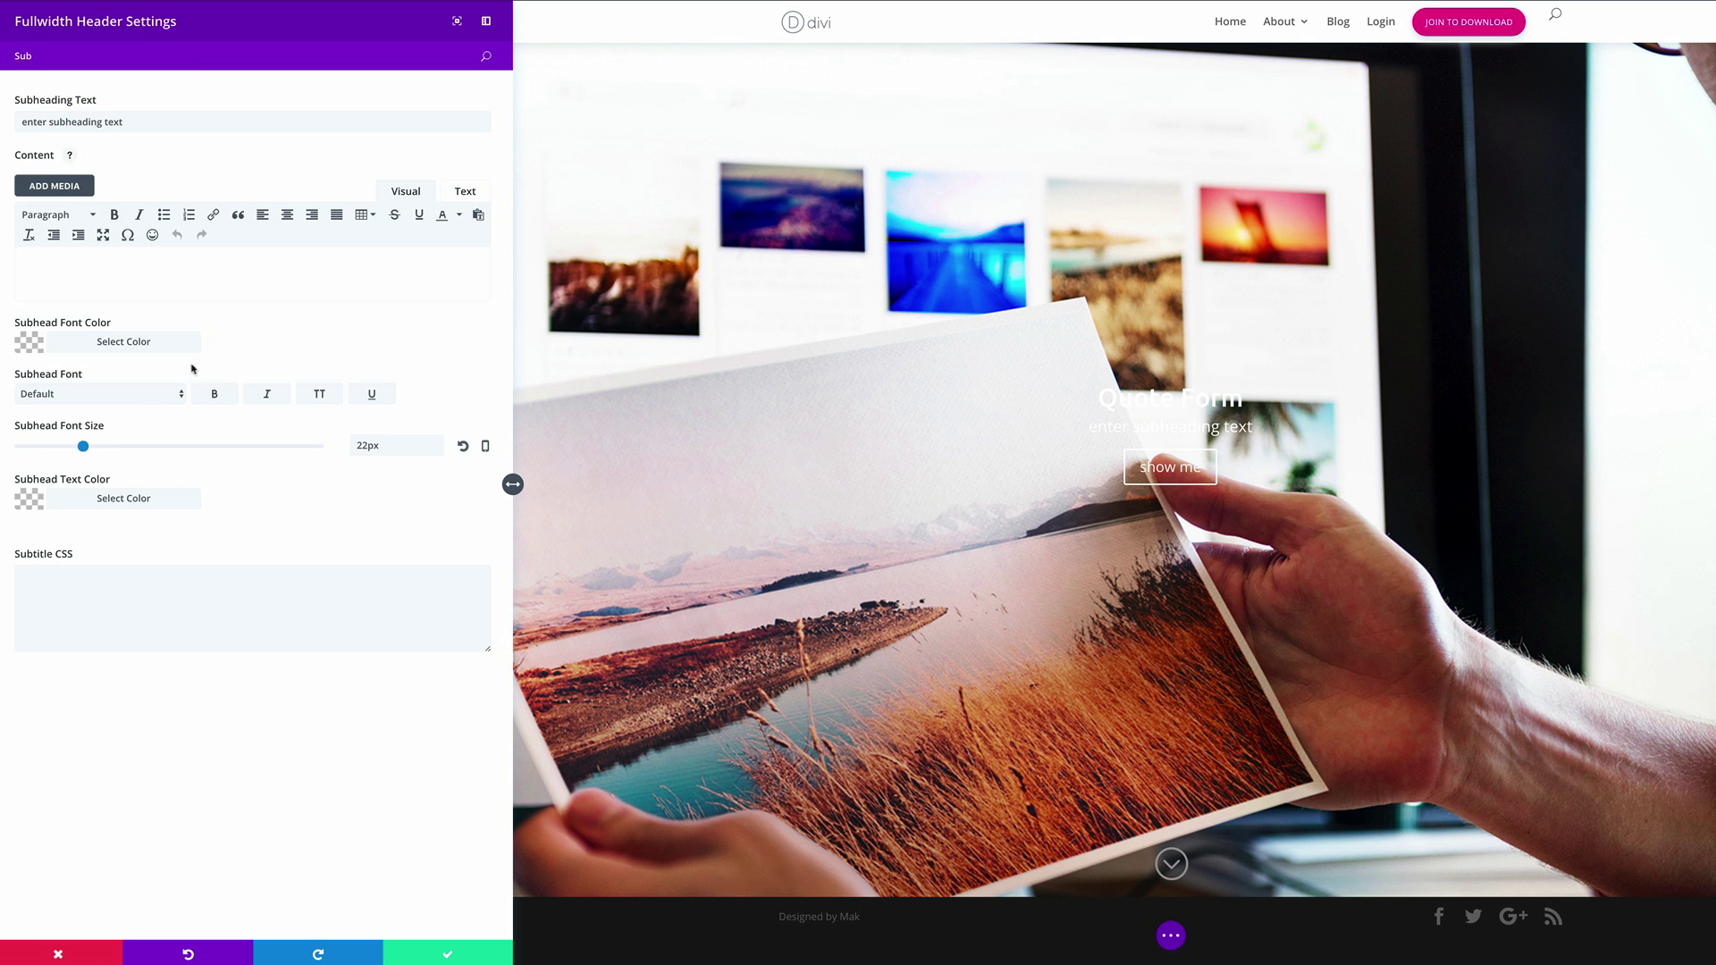
click(138, 394)
scroll(125, 760, down, 5)
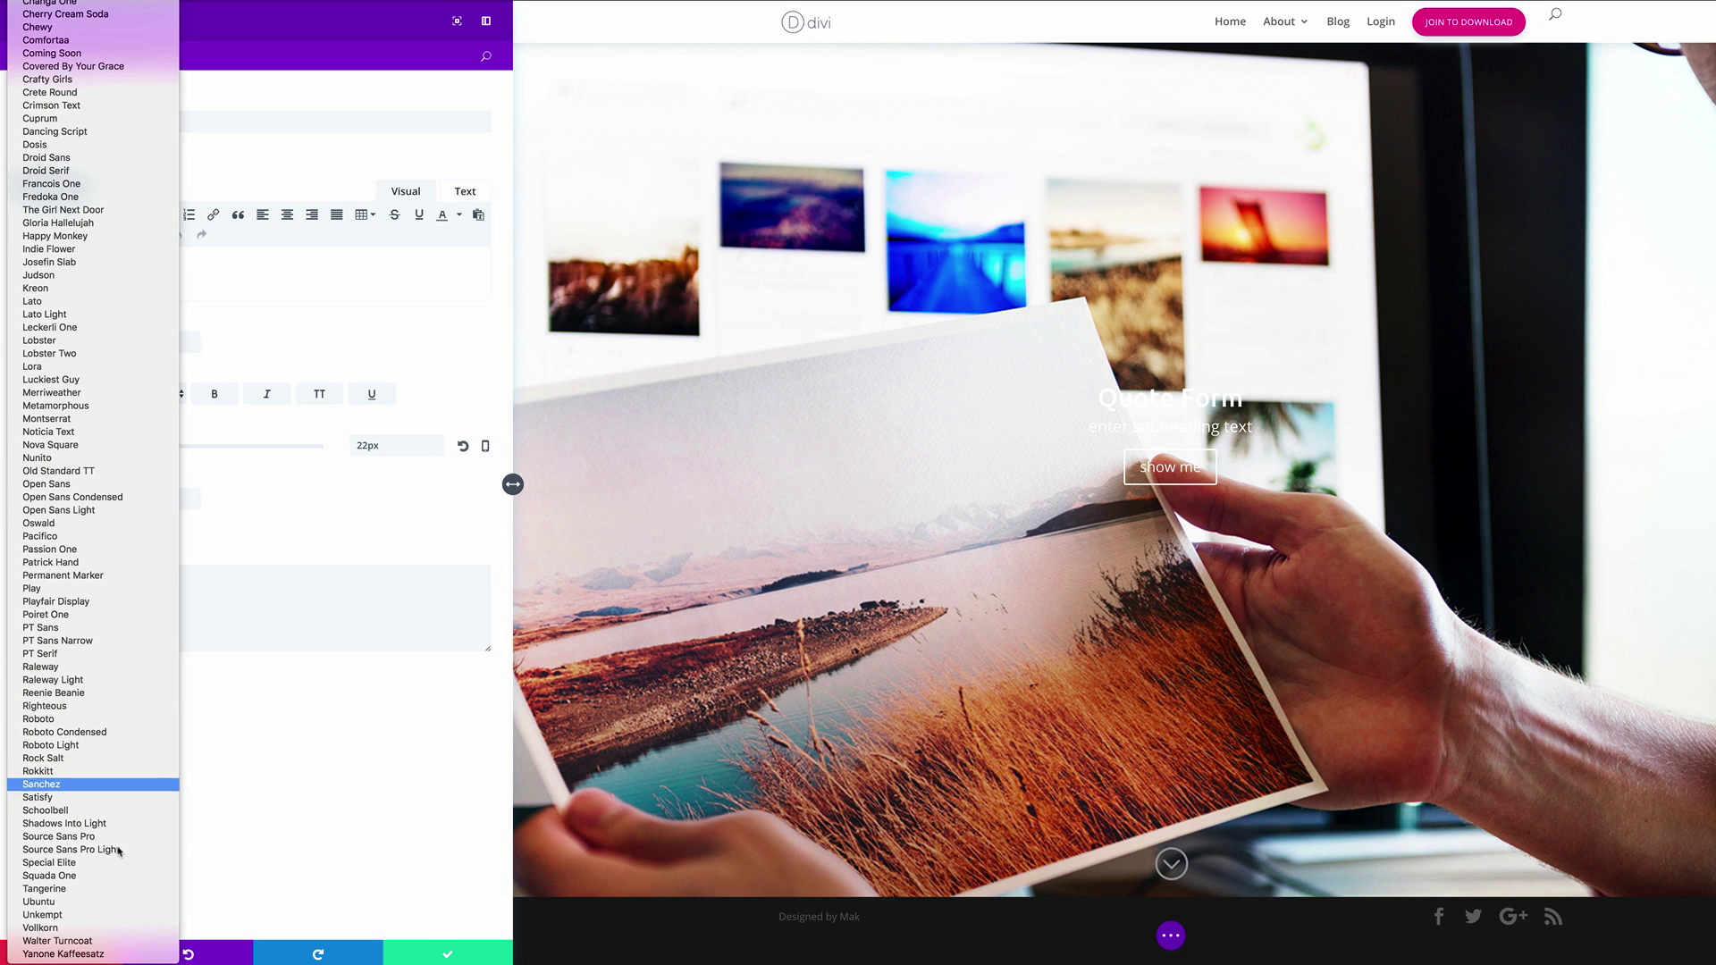
click(123, 906)
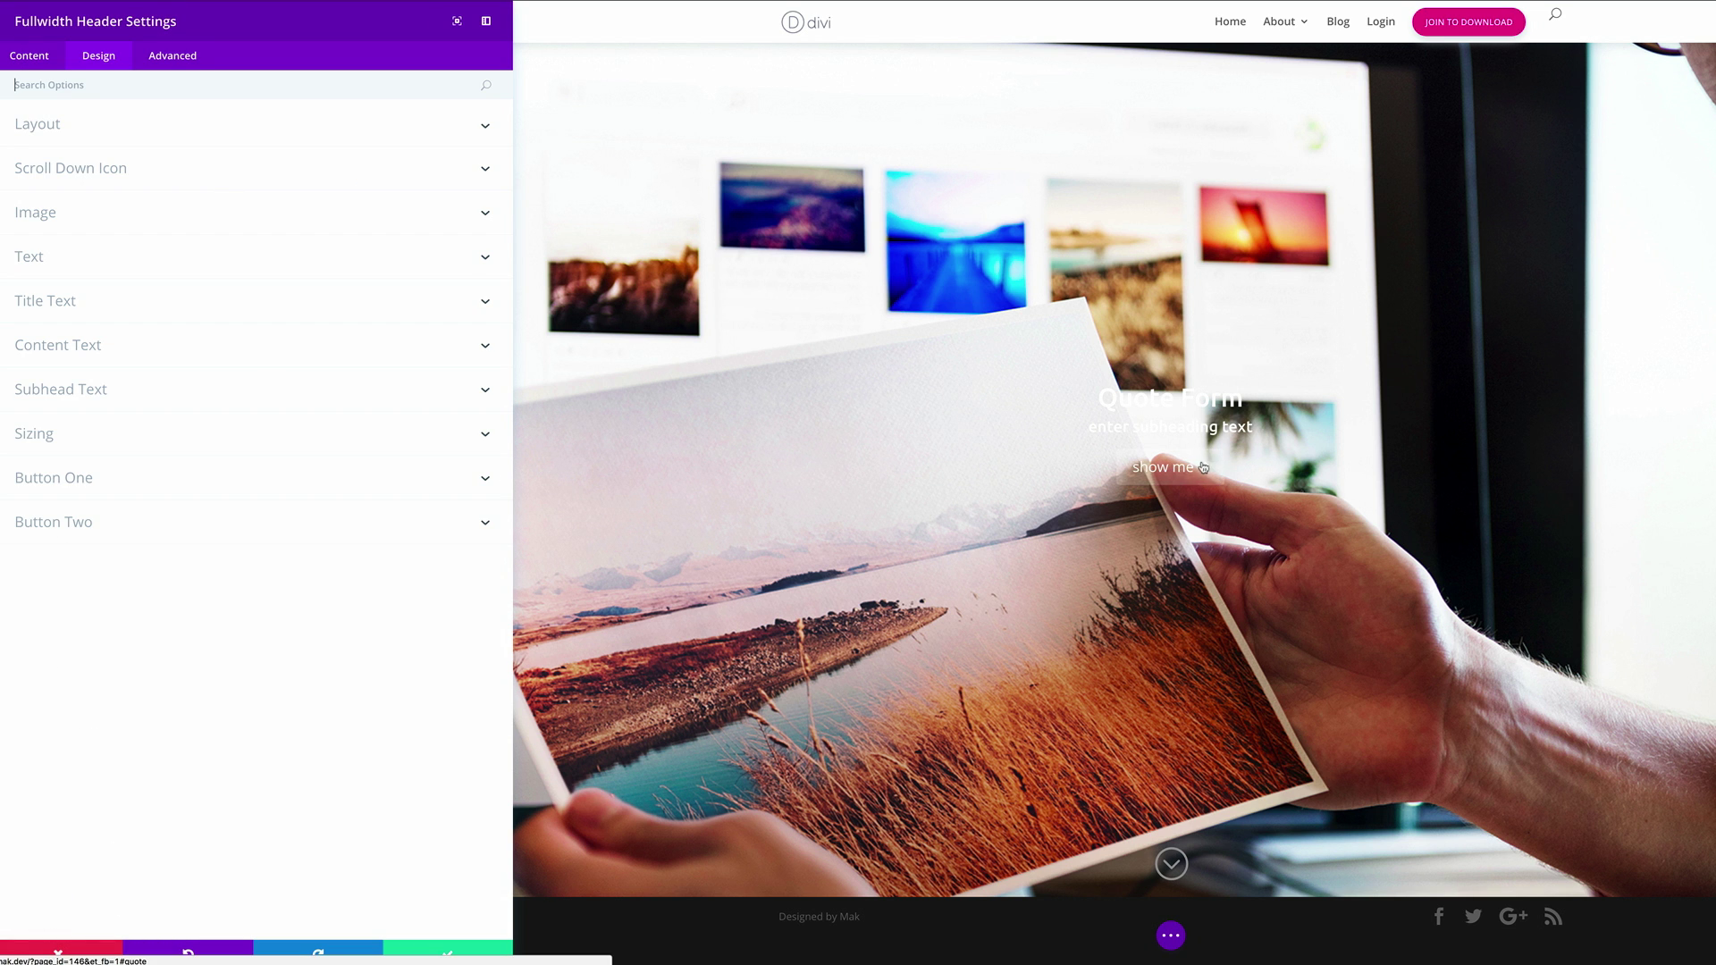
Enable custom styles for Button One and make its text white
click(87, 484)
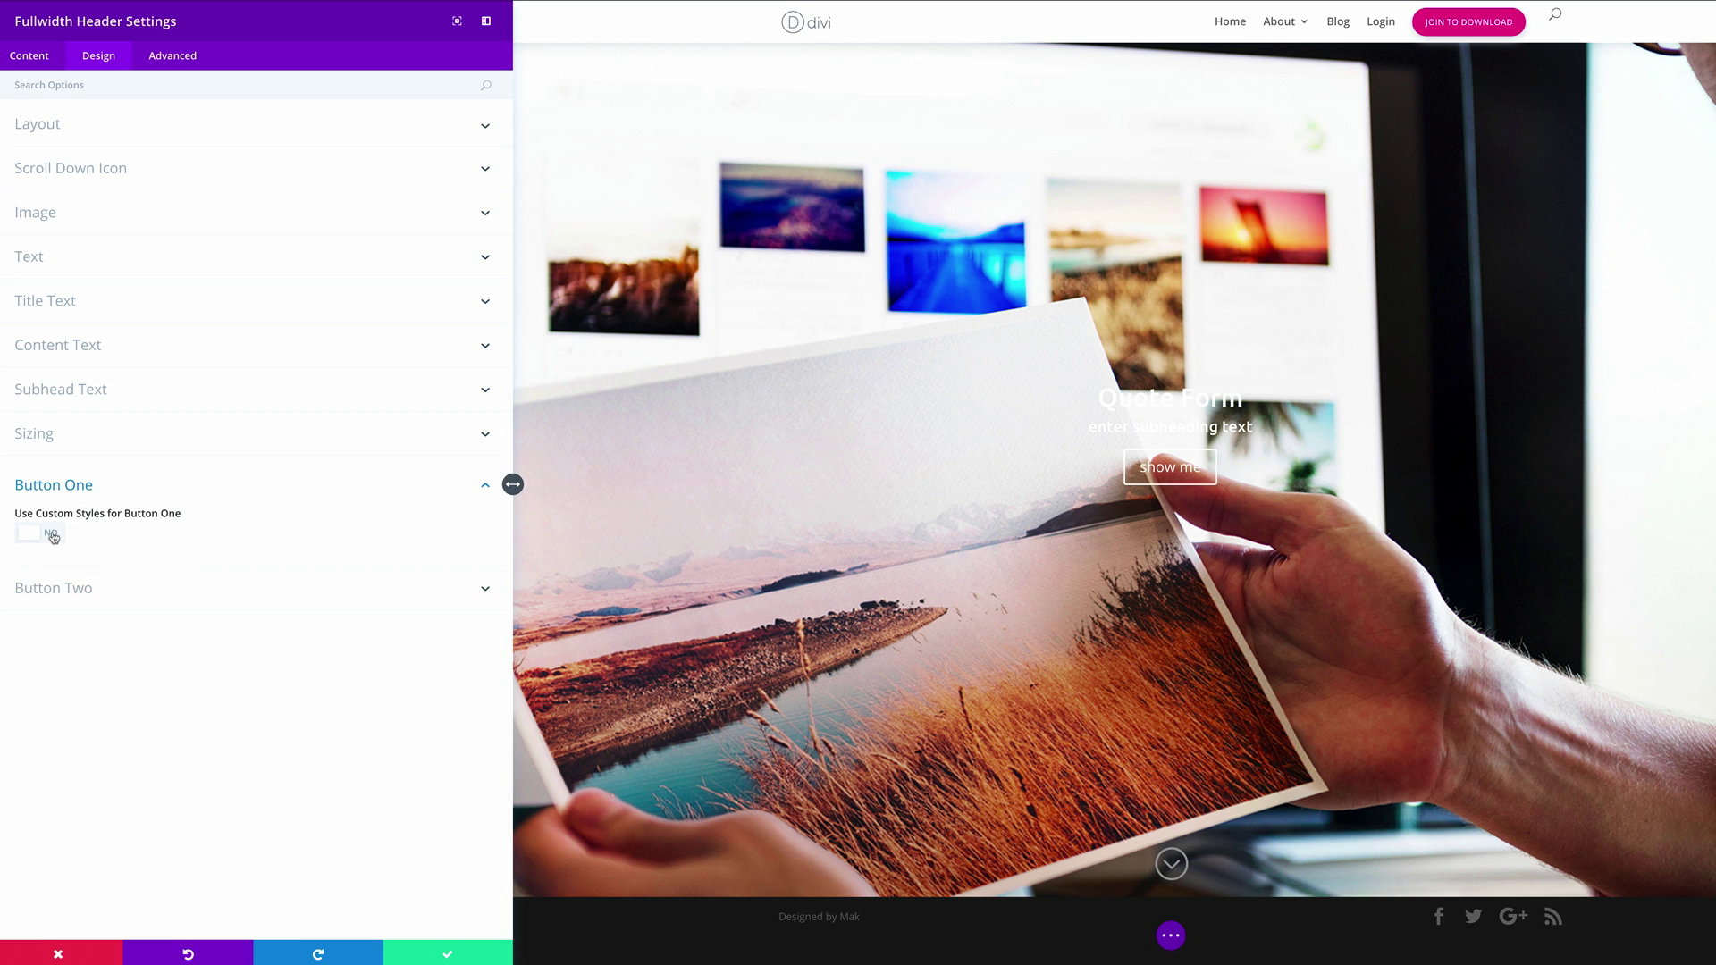
click(53, 534)
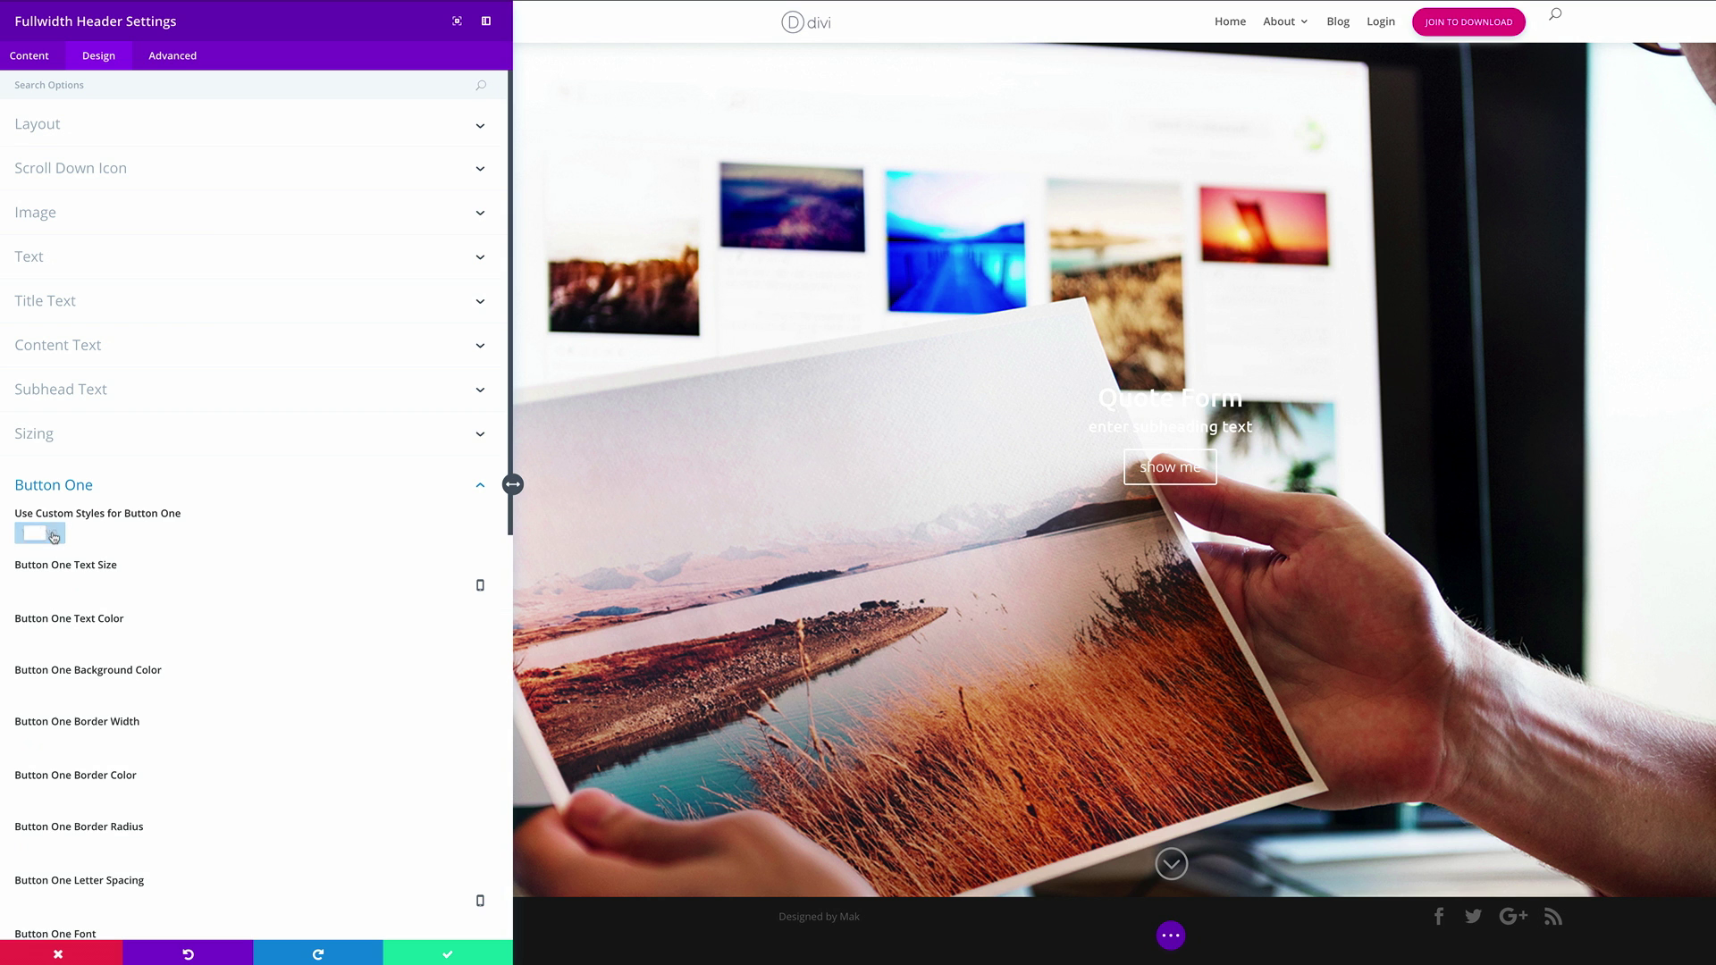
scroll(261, 558, down, 2)
scroll(262, 557, down, 3)
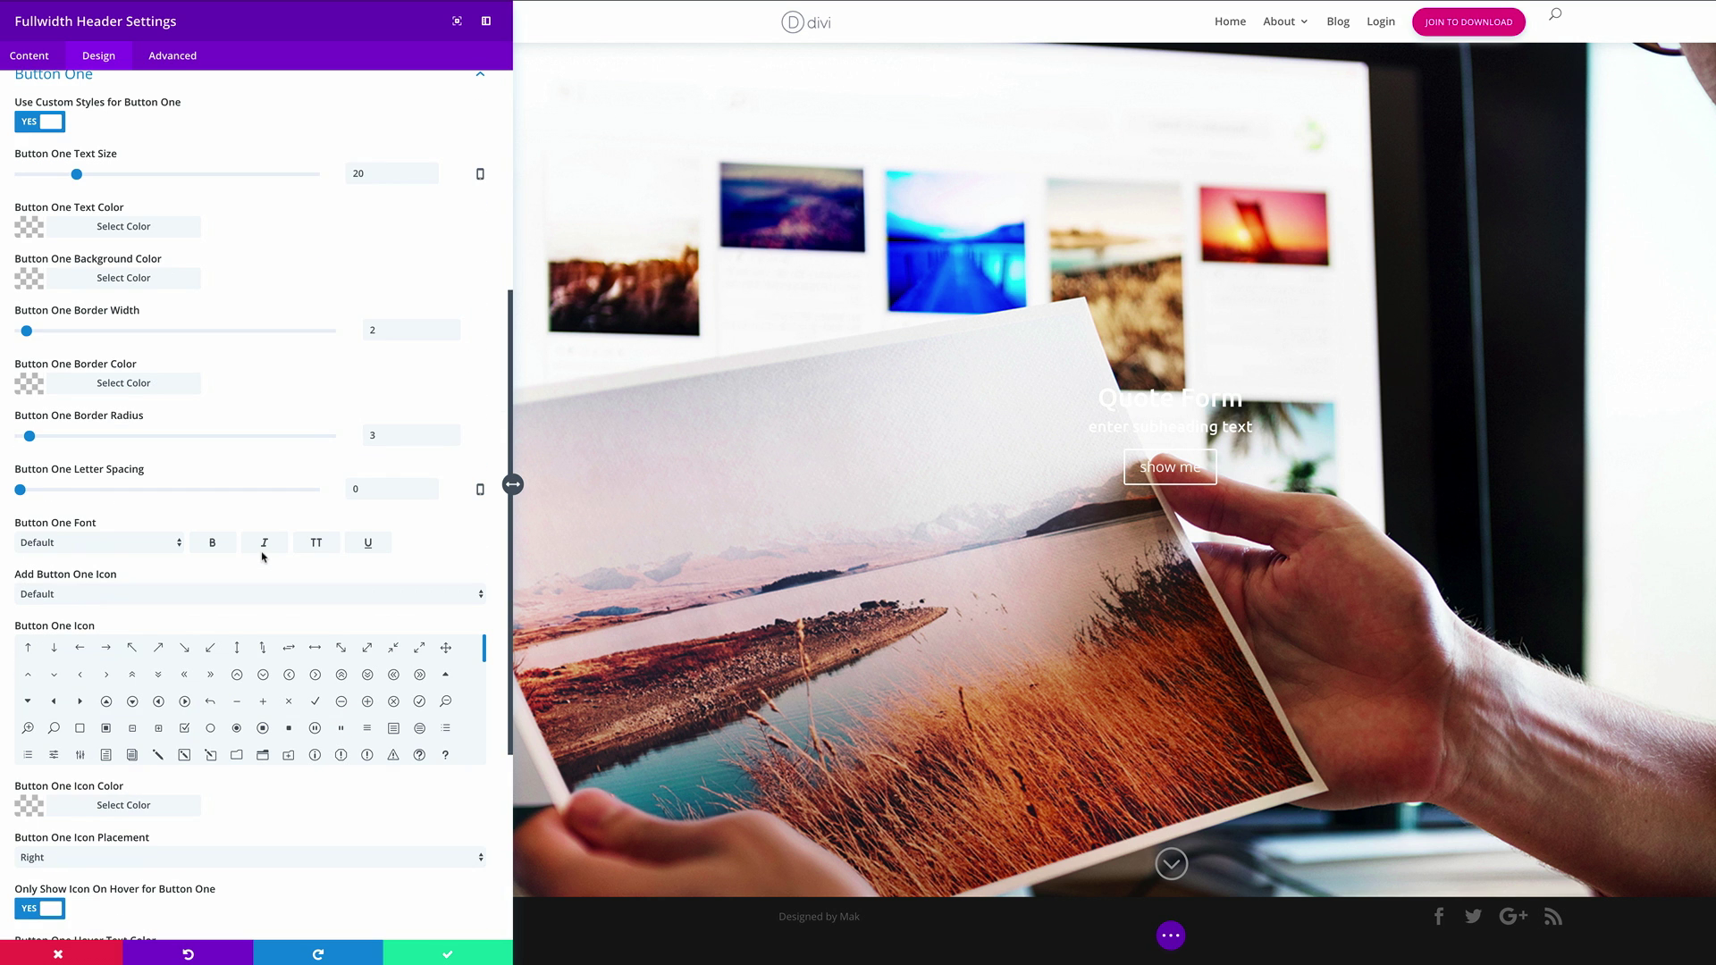
scroll(263, 556, up, 1)
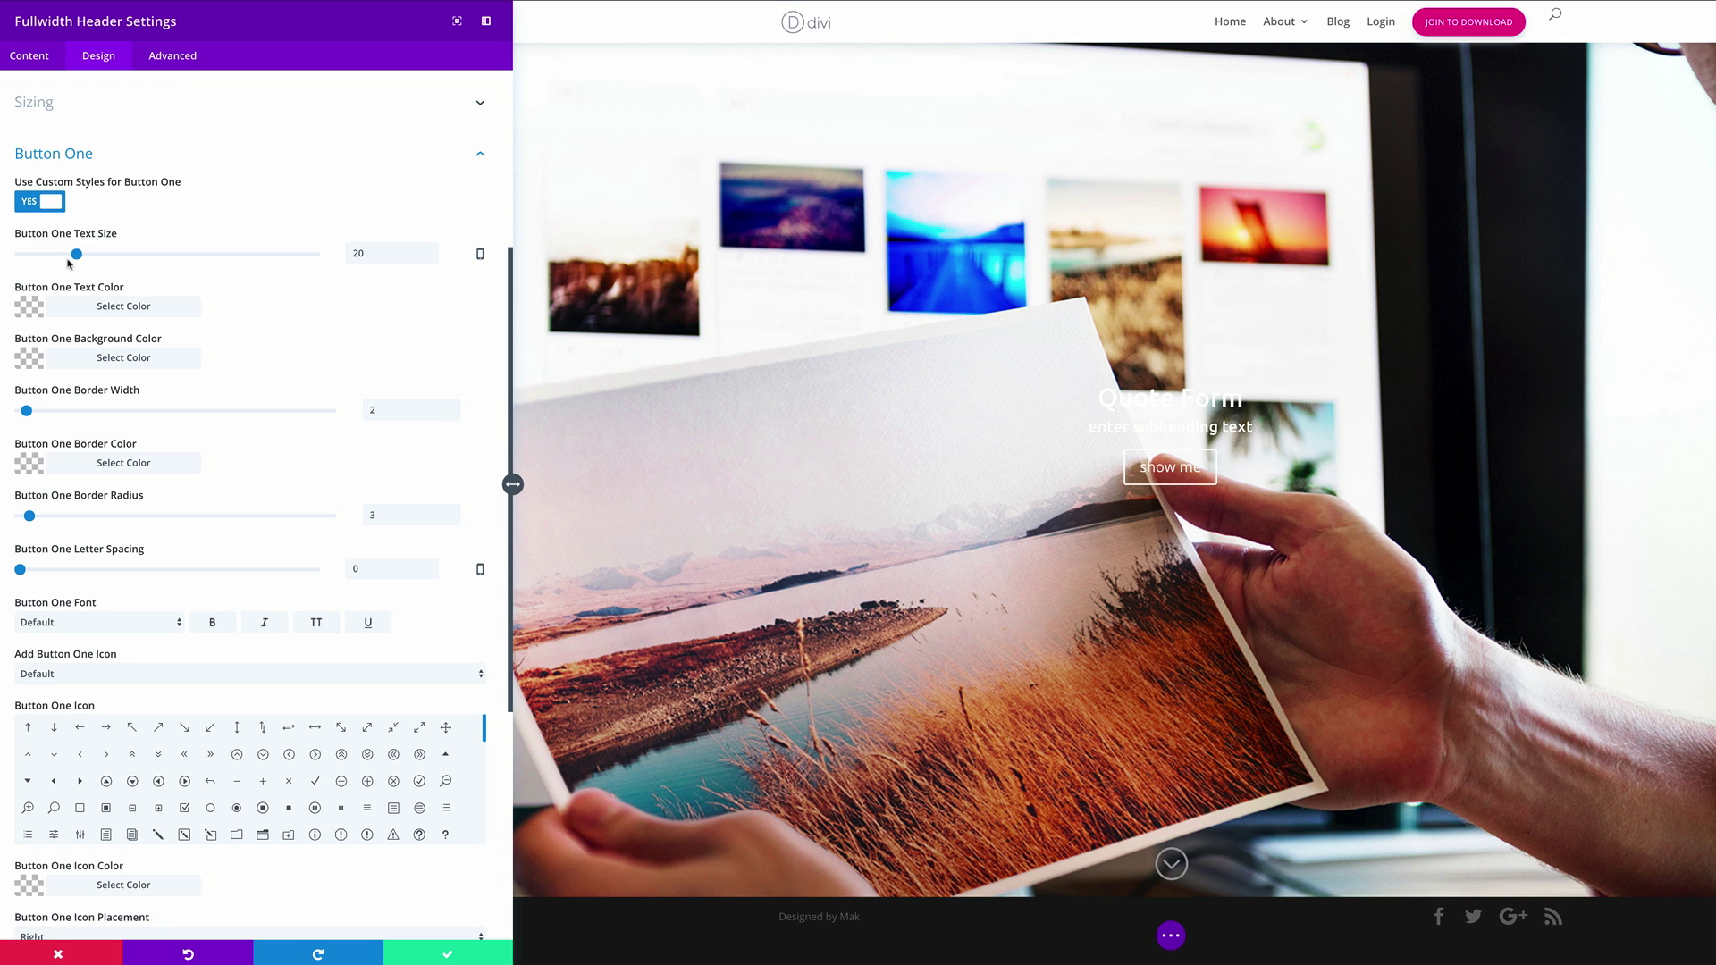
click(30, 309)
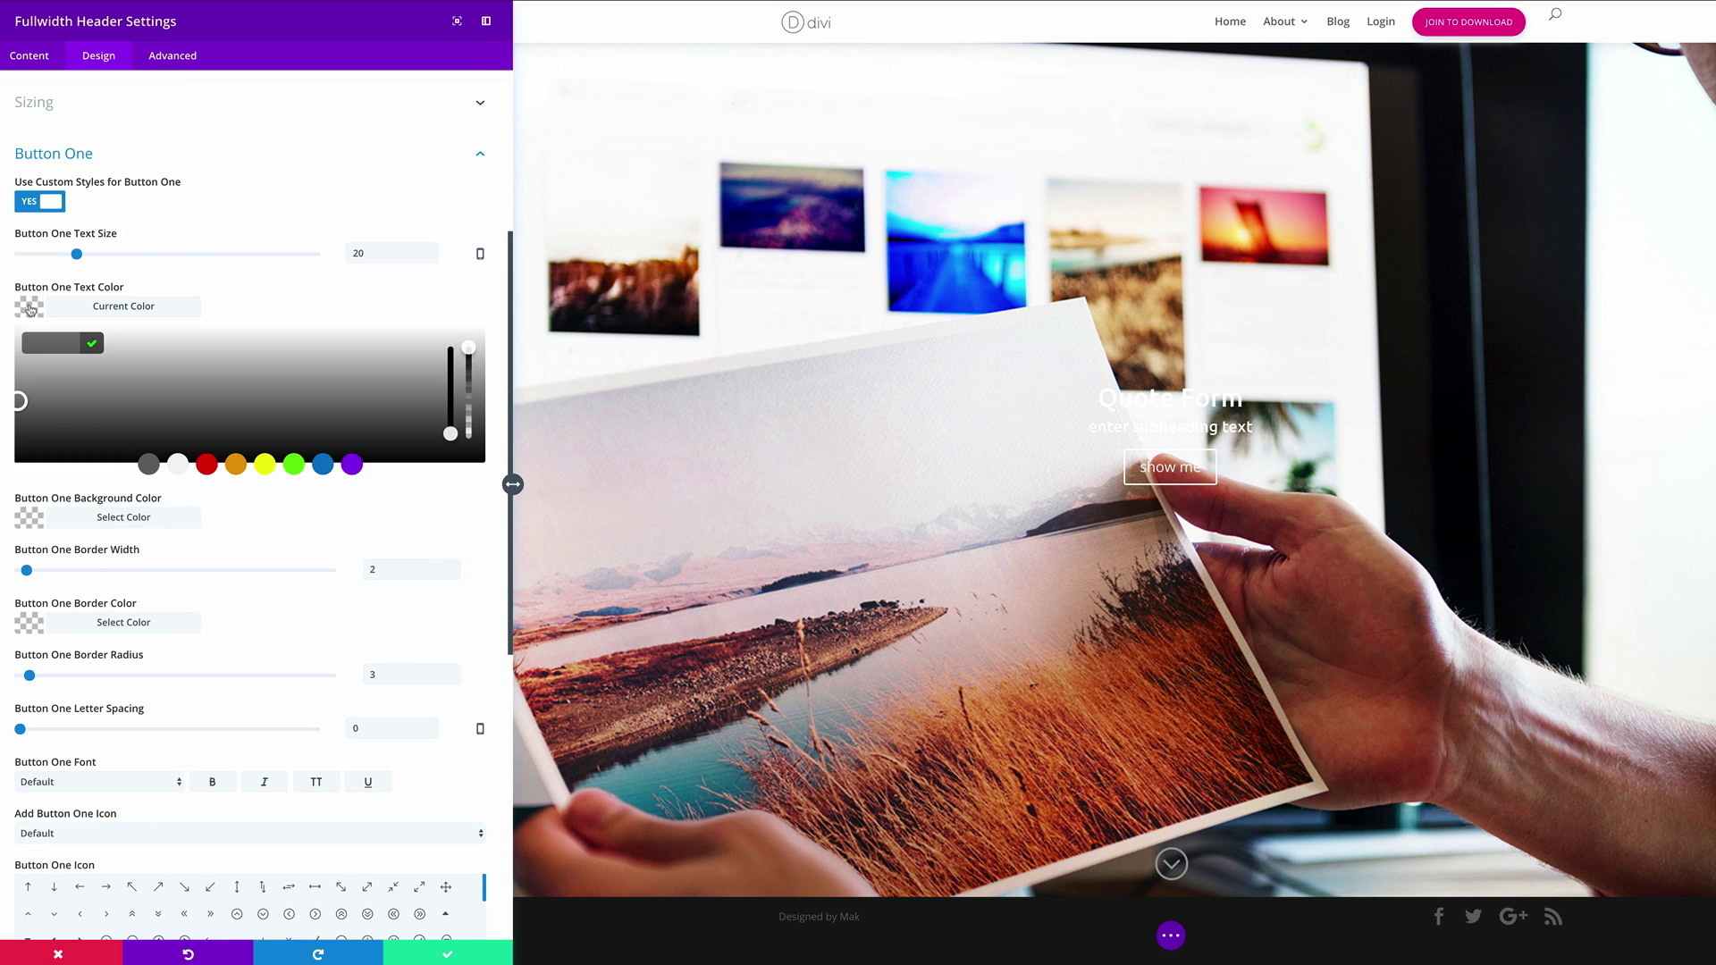
click(178, 465)
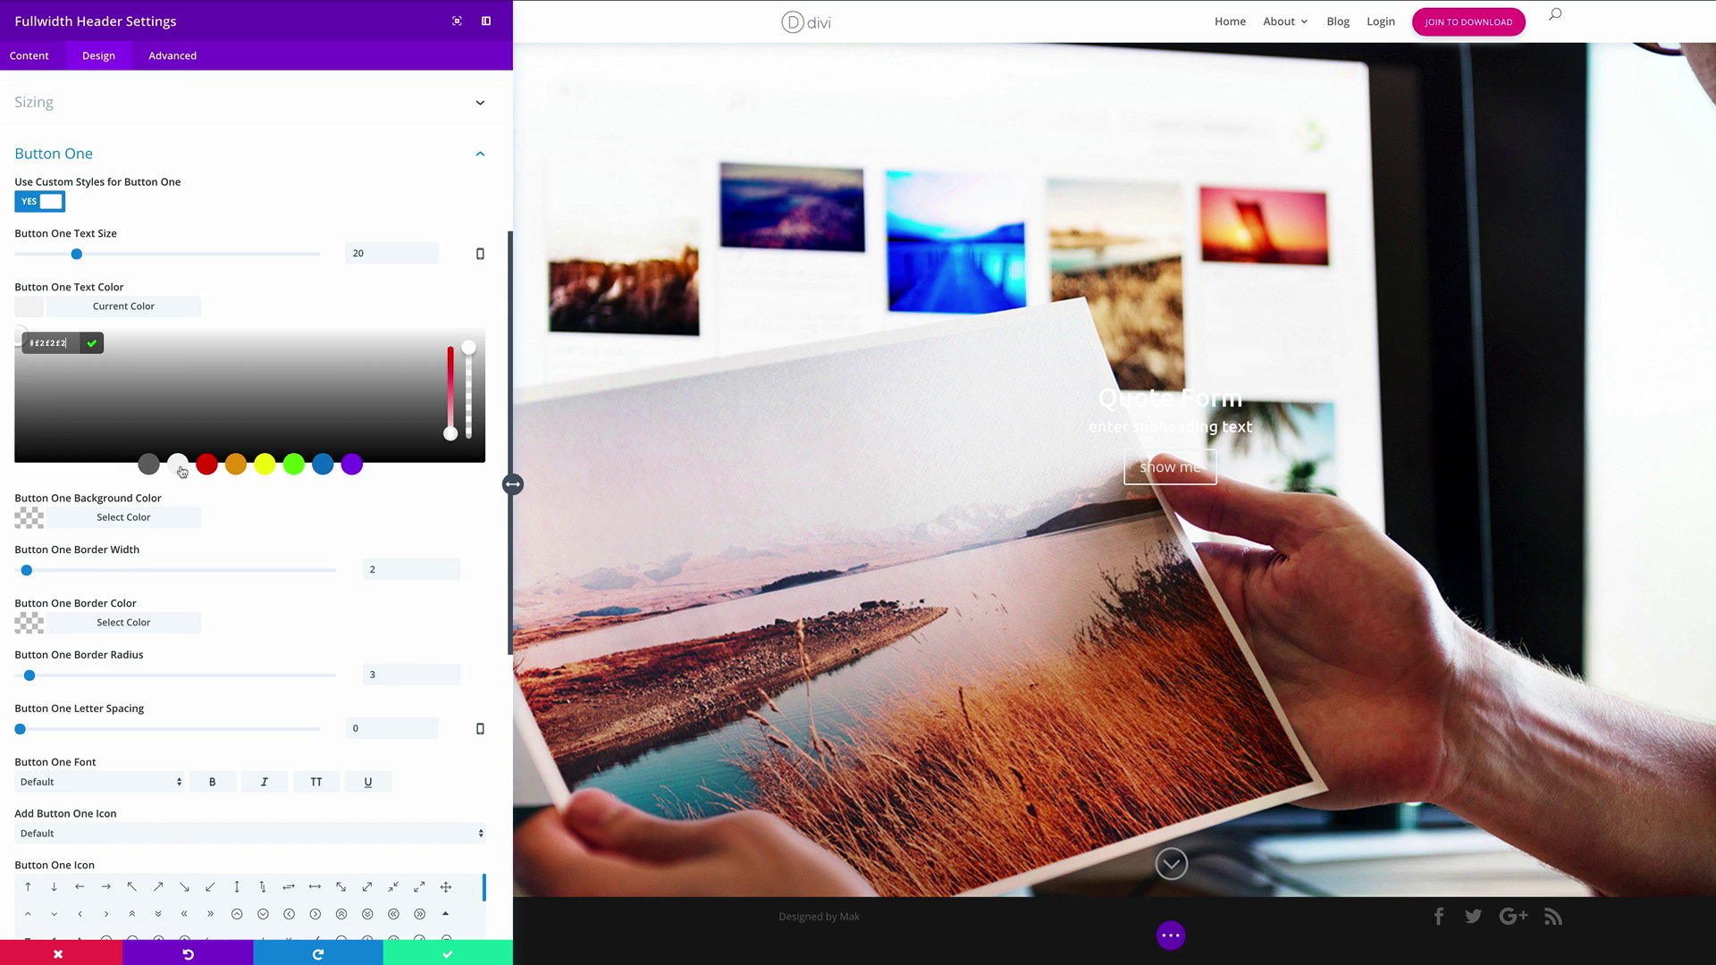
Give the button an orange #e09900 background and border
click(30, 519)
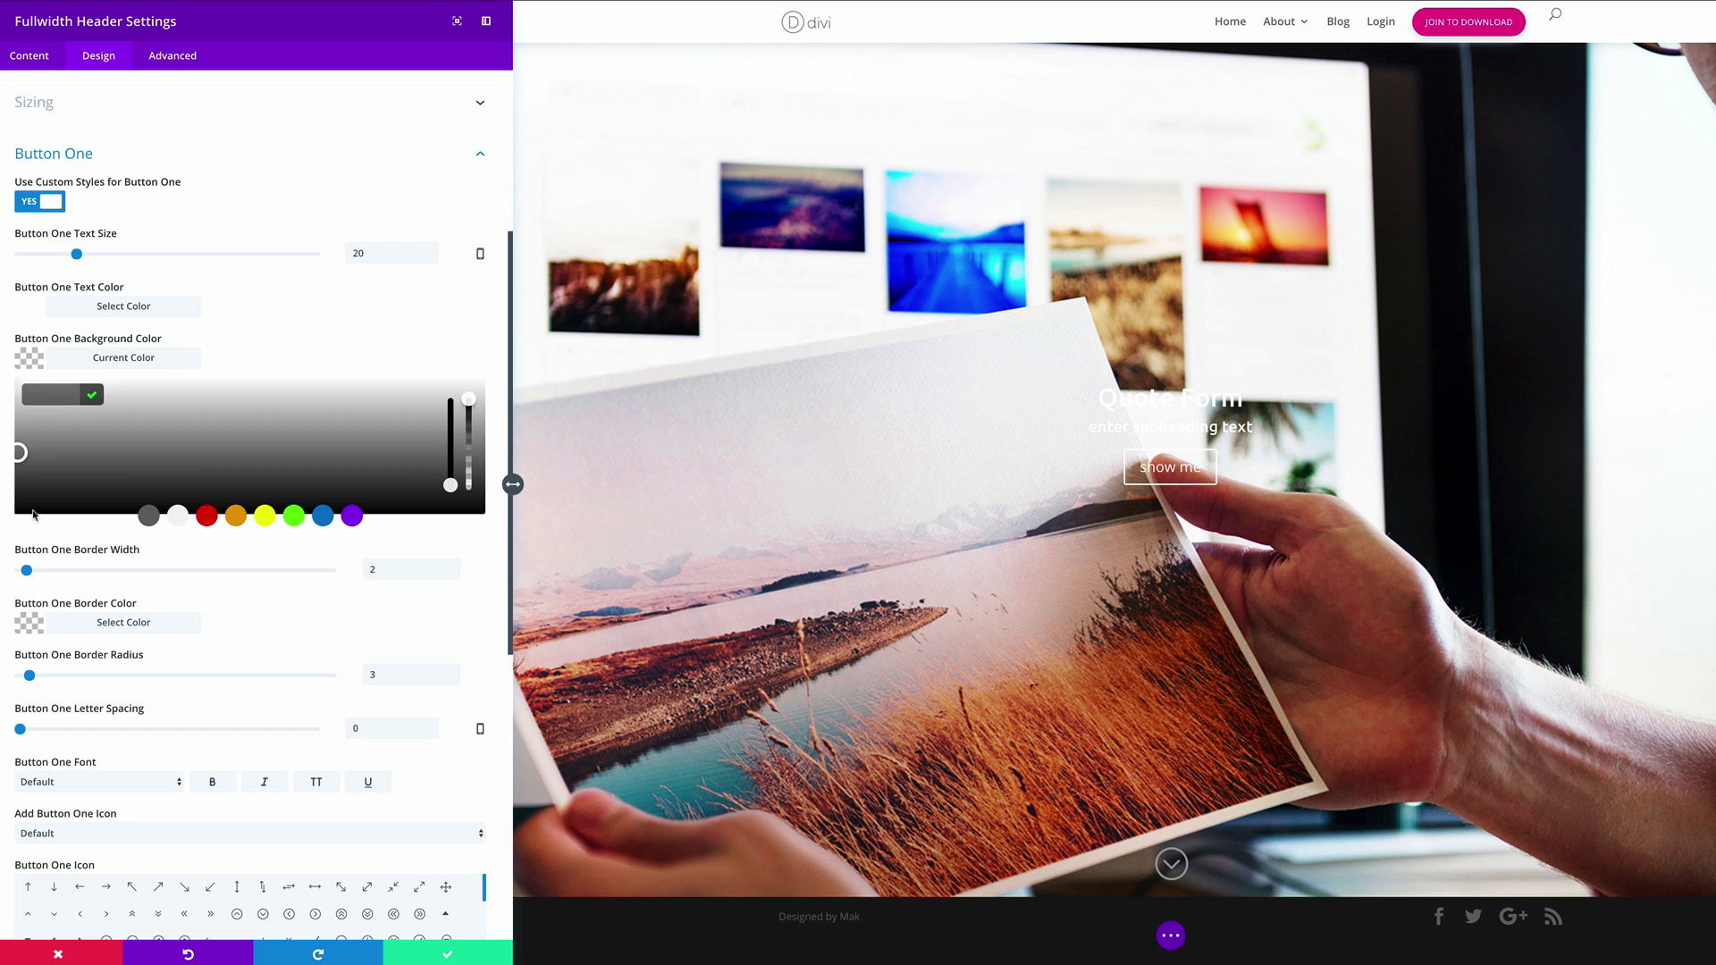
click(62, 393)
text(#e09900)
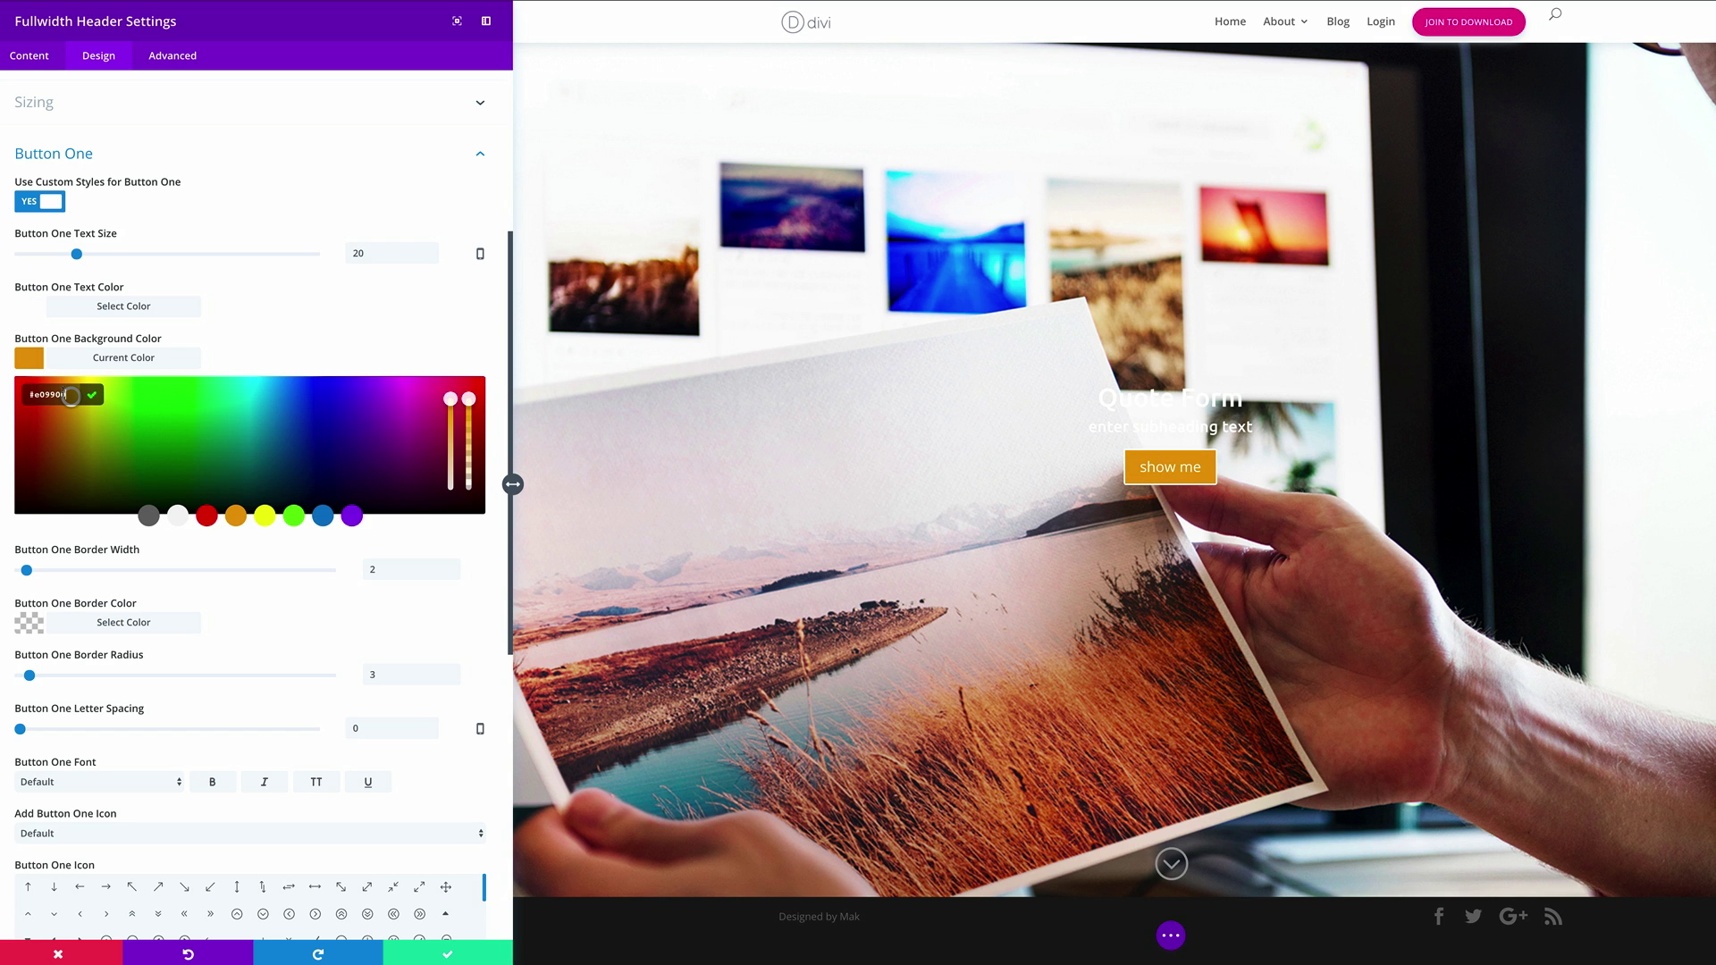
click(91, 394)
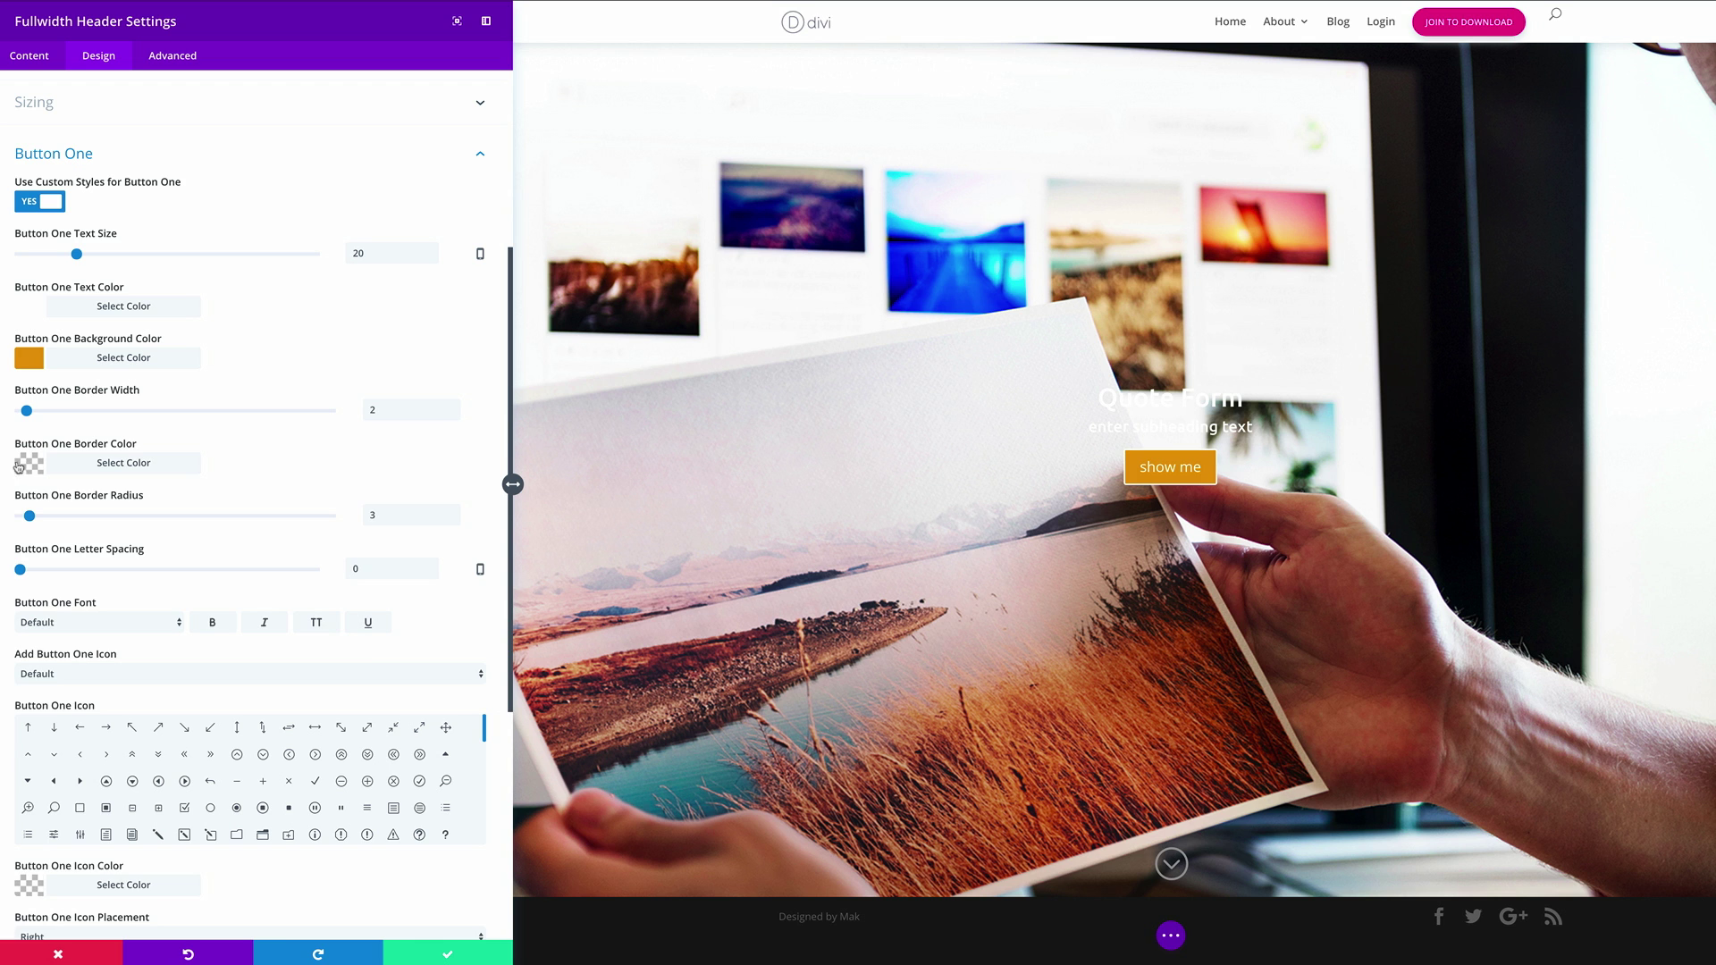
click(28, 463)
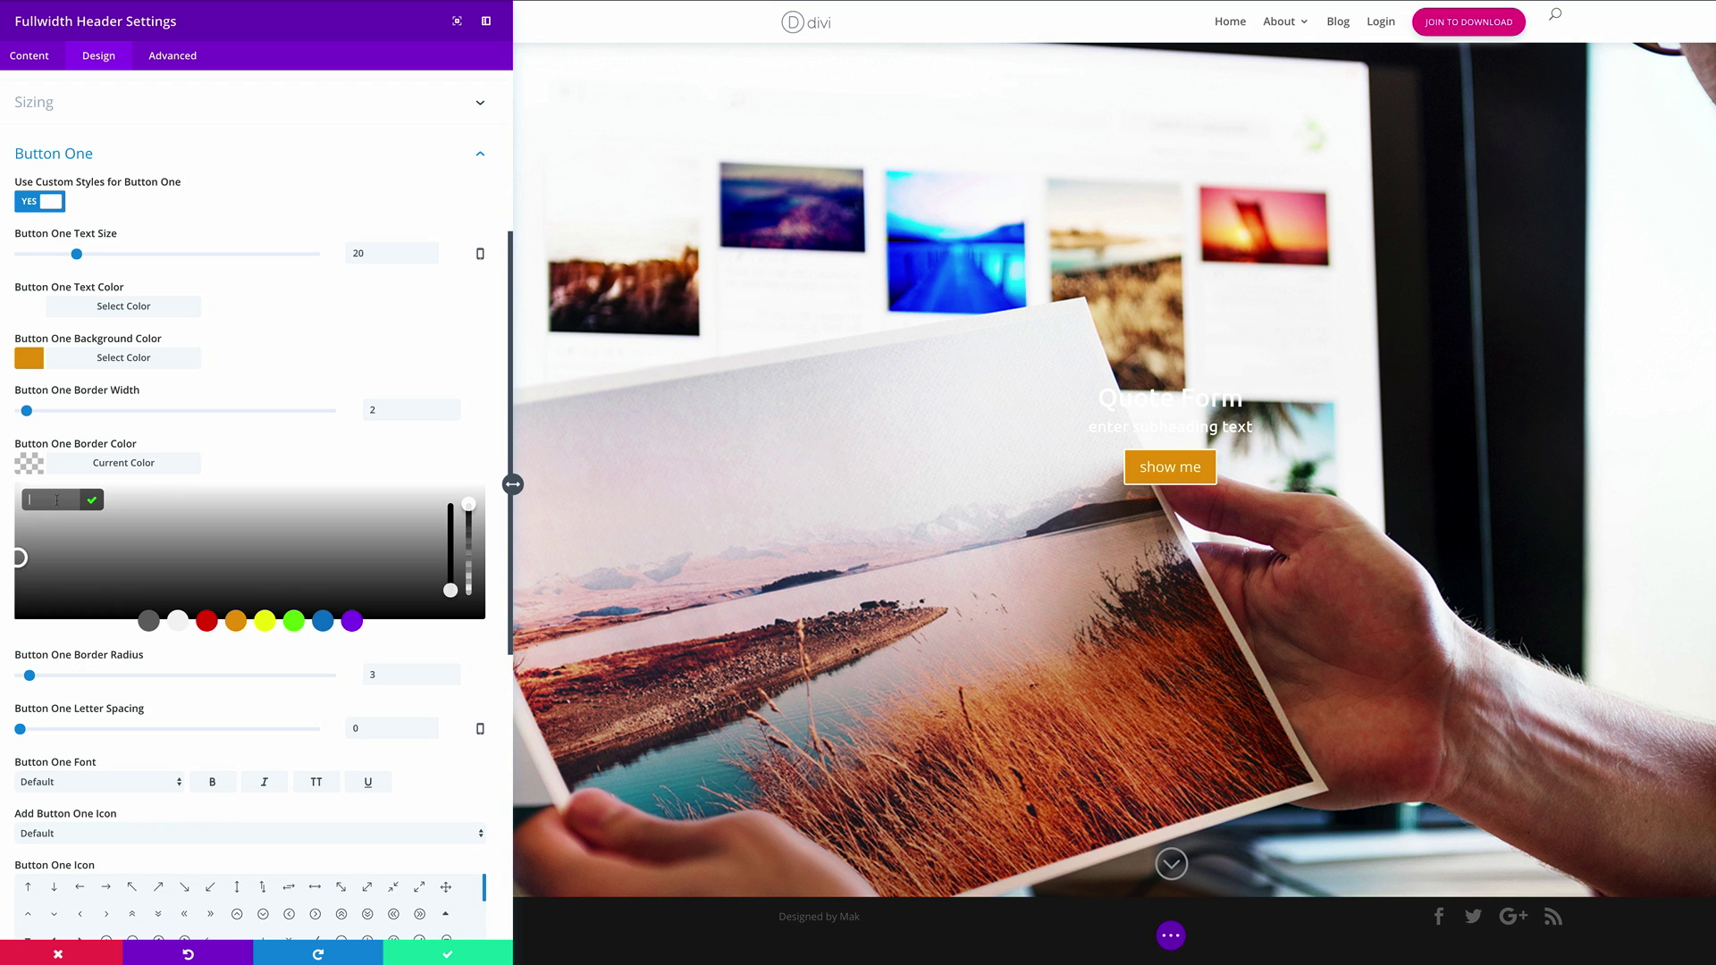
text(#e09900)
click(91, 501)
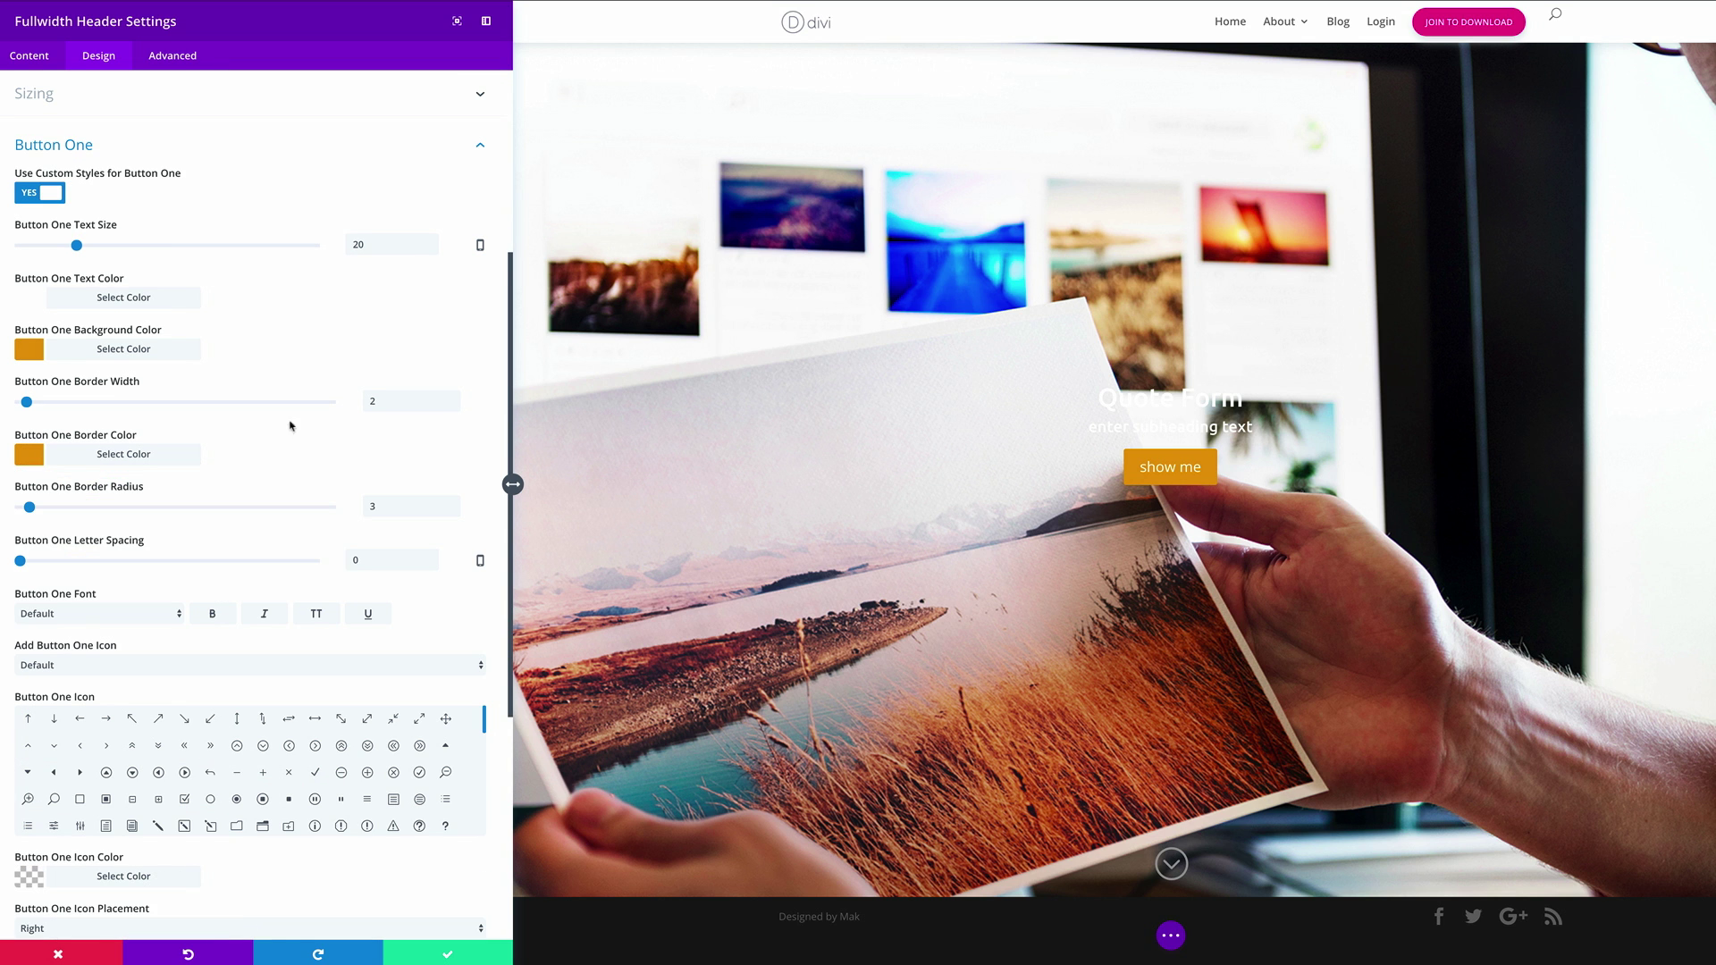
Set the button font to Ubuntu with 1px letter spacing, then save the header settings
scroll(167, 586, down, 1)
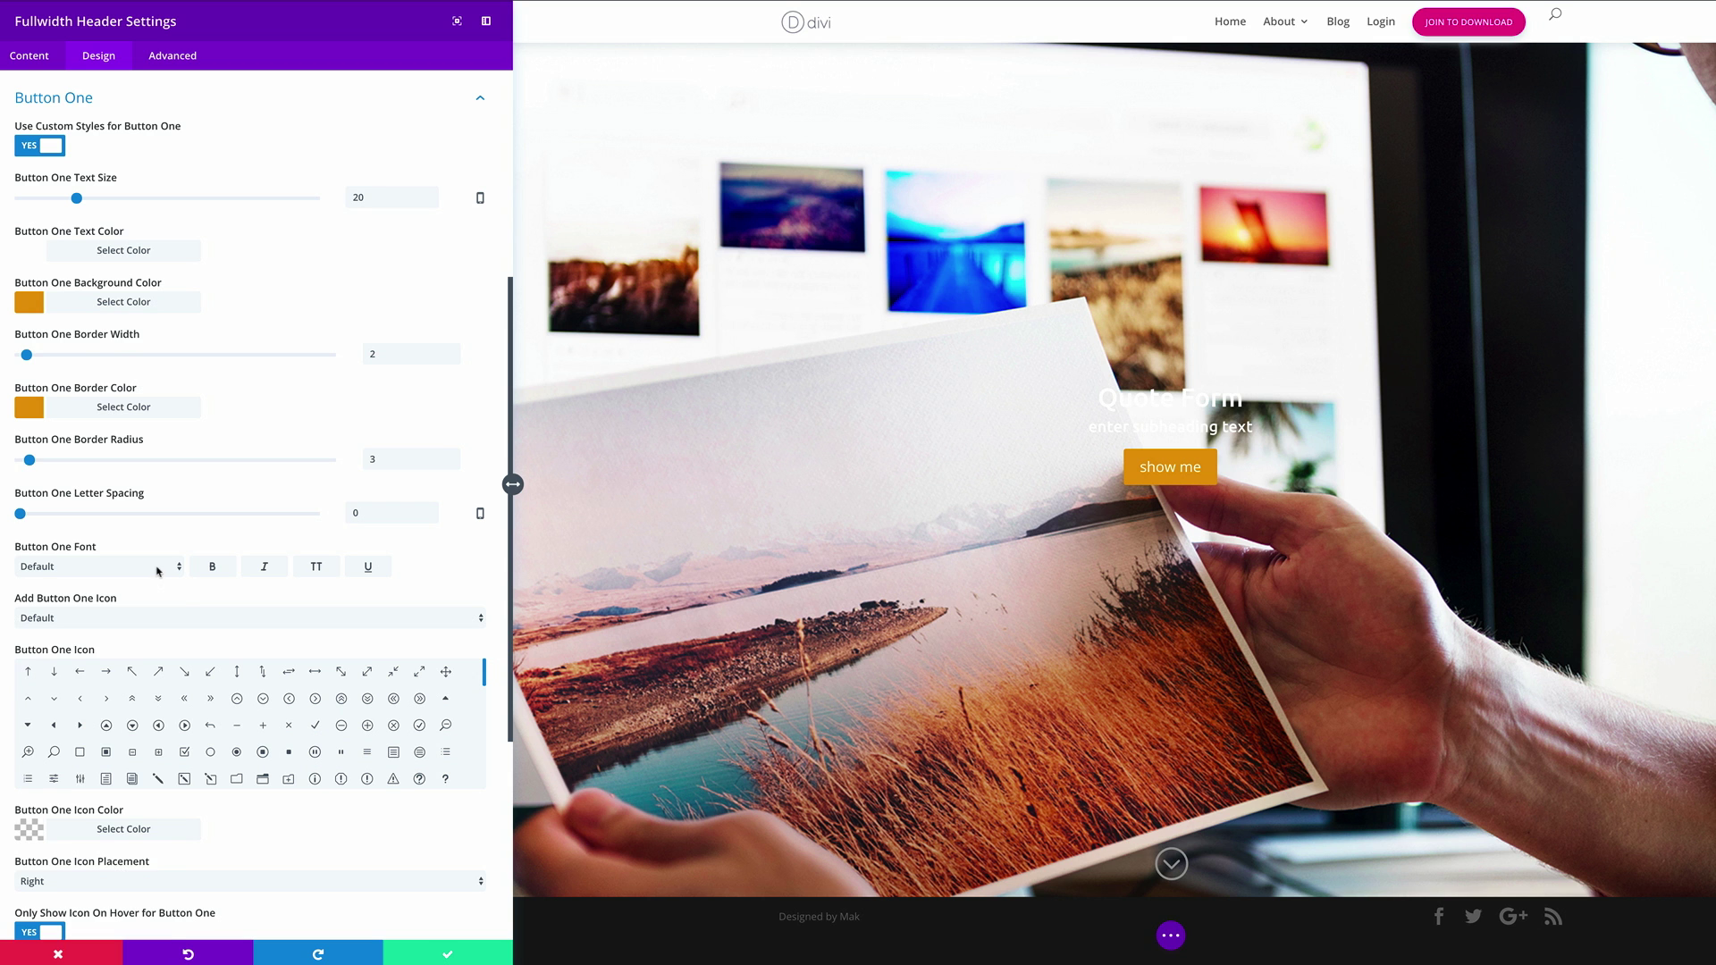
click(158, 567)
scroll(165, 679, down, 5)
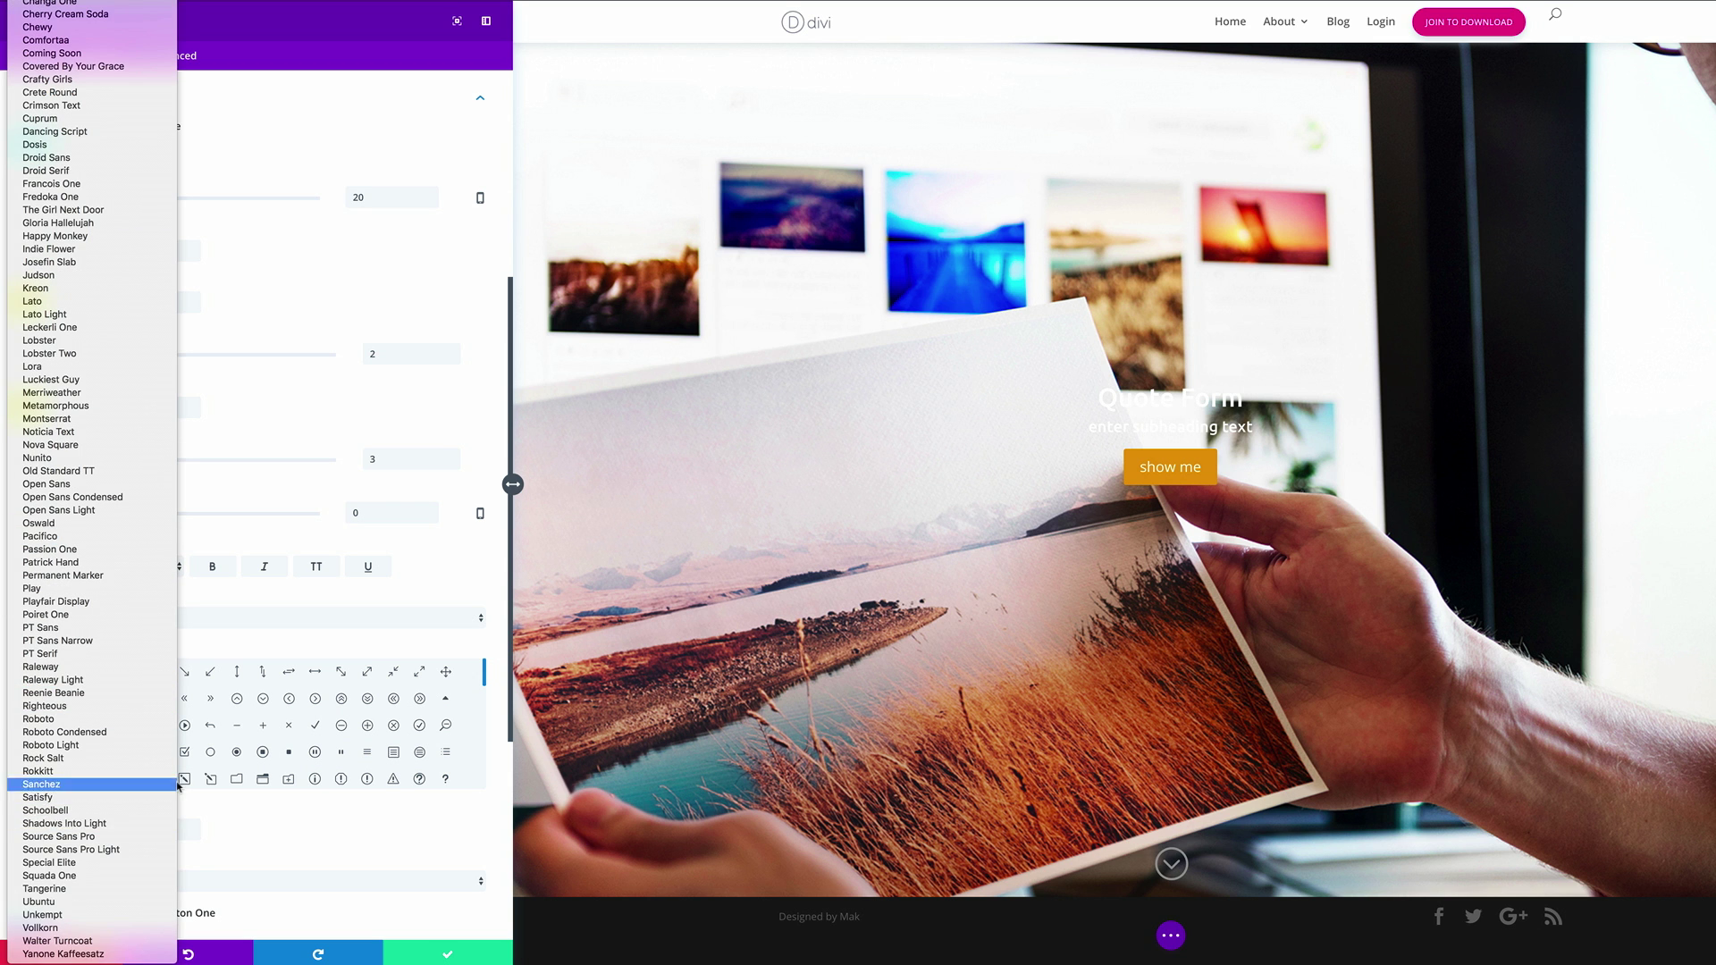
click(169, 902)
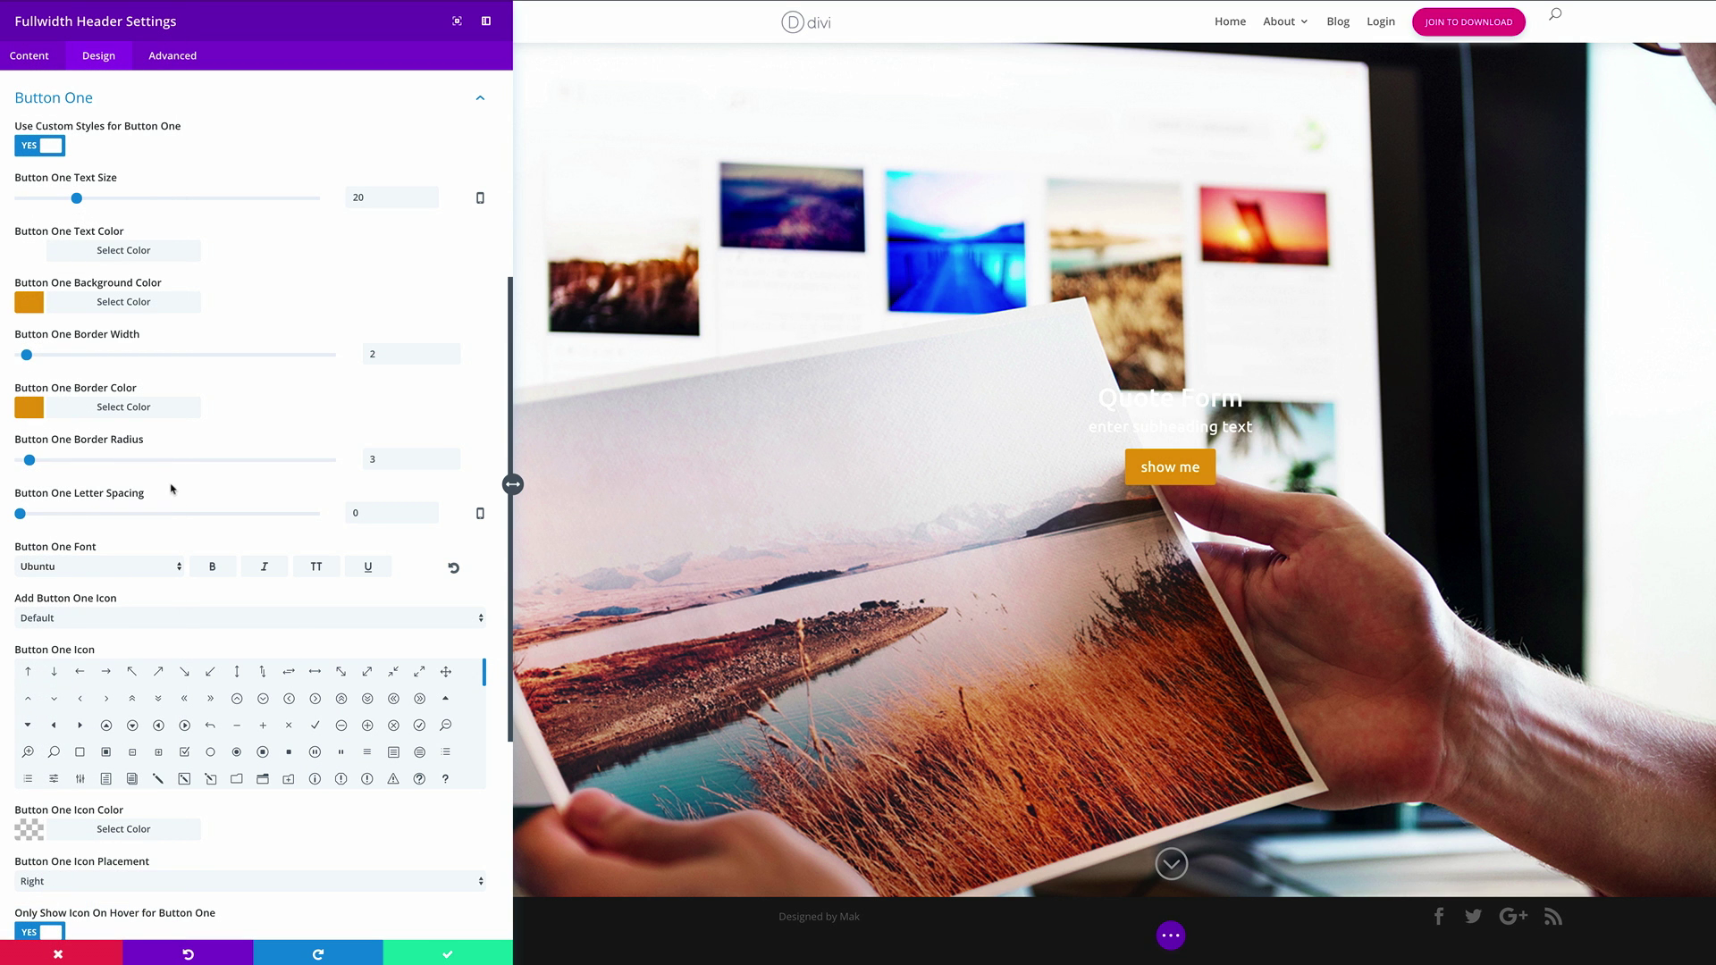
drag(20, 514, 23, 514)
scroll(486, 597, down, 5)
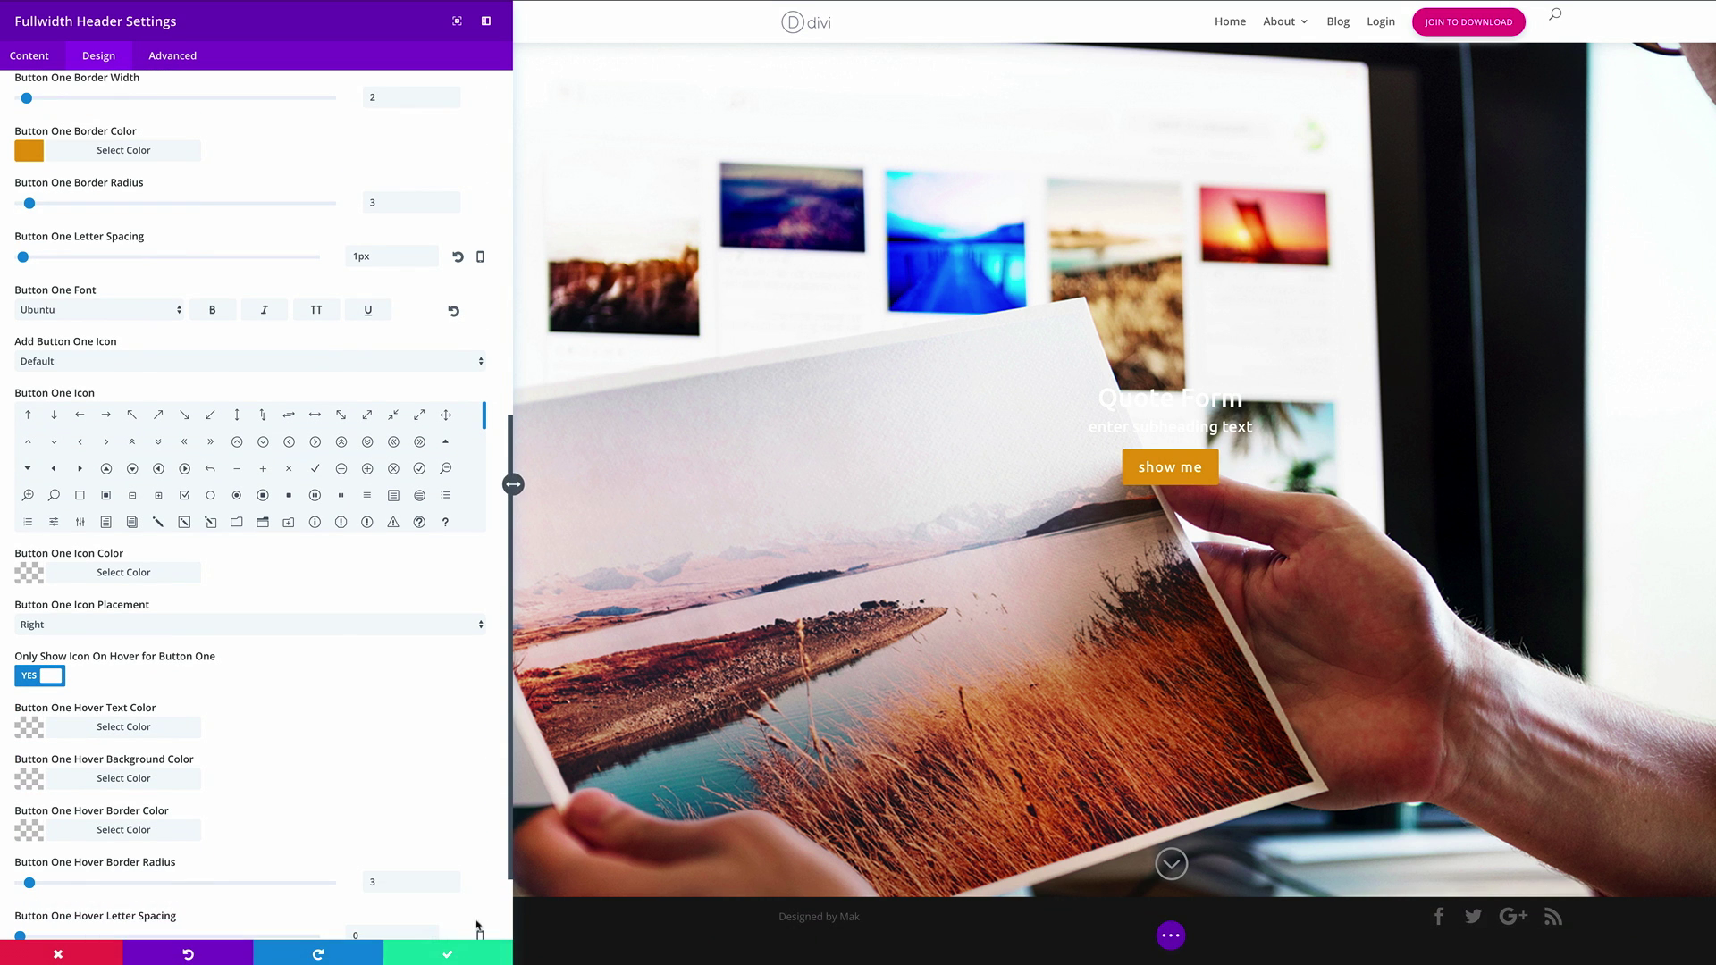
click(451, 953)
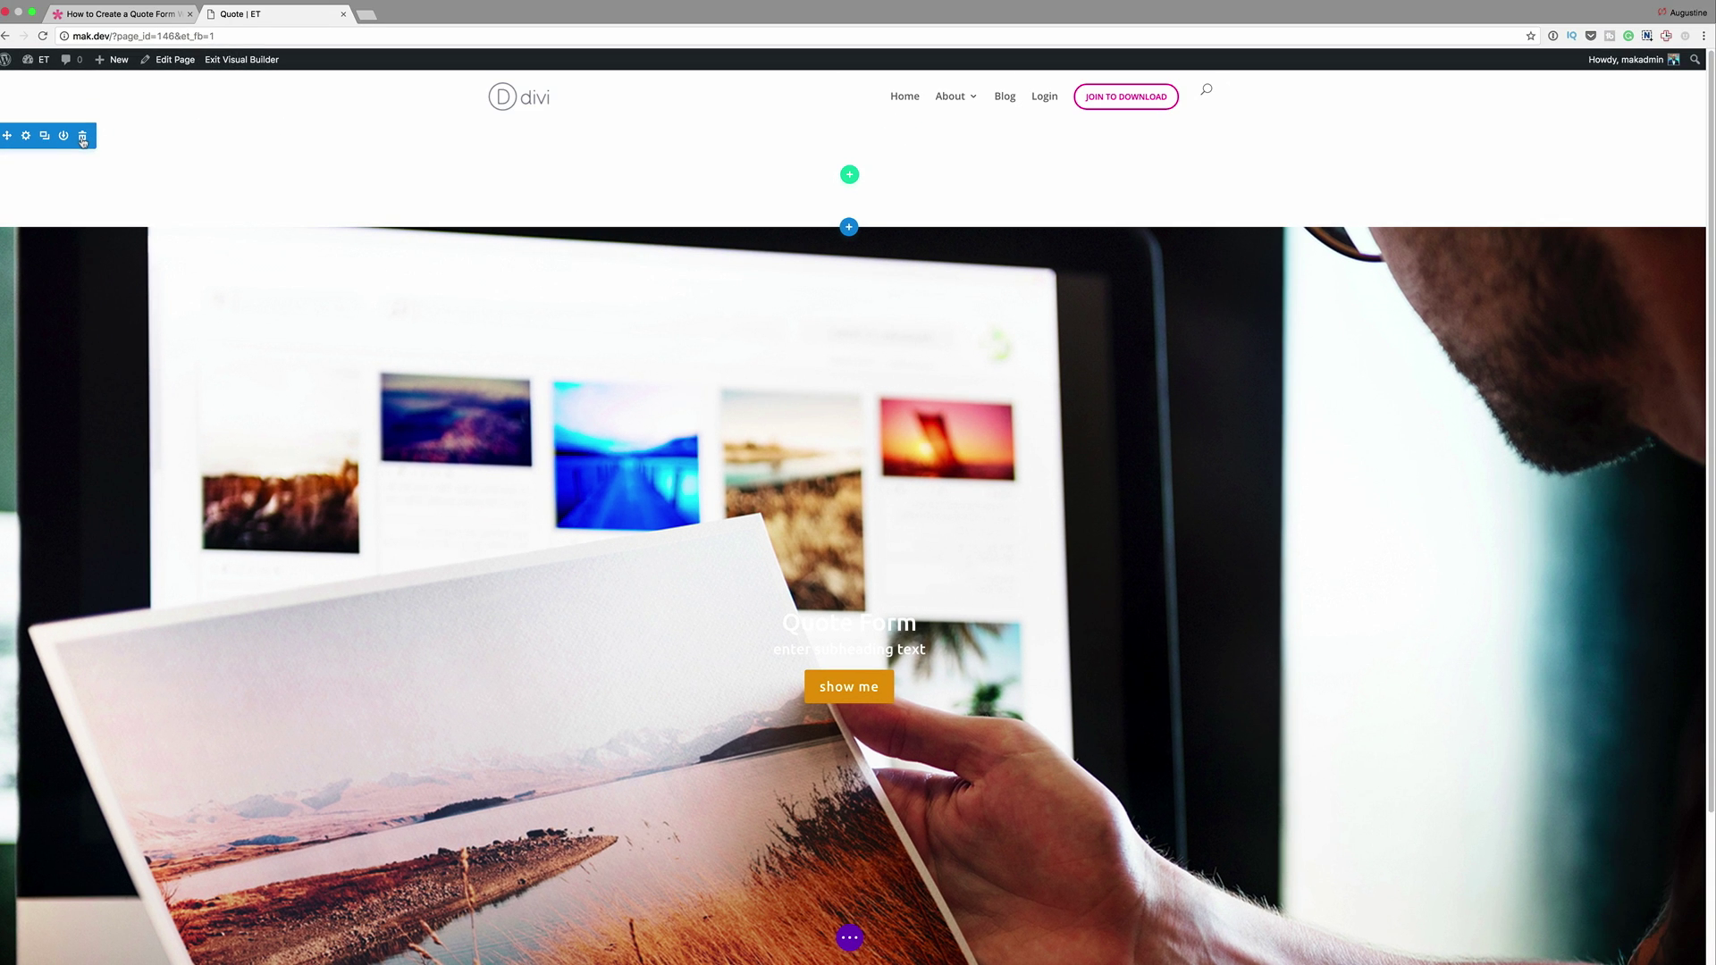
Delete the empty top section and add a regular one-column section below the header
click(82, 136)
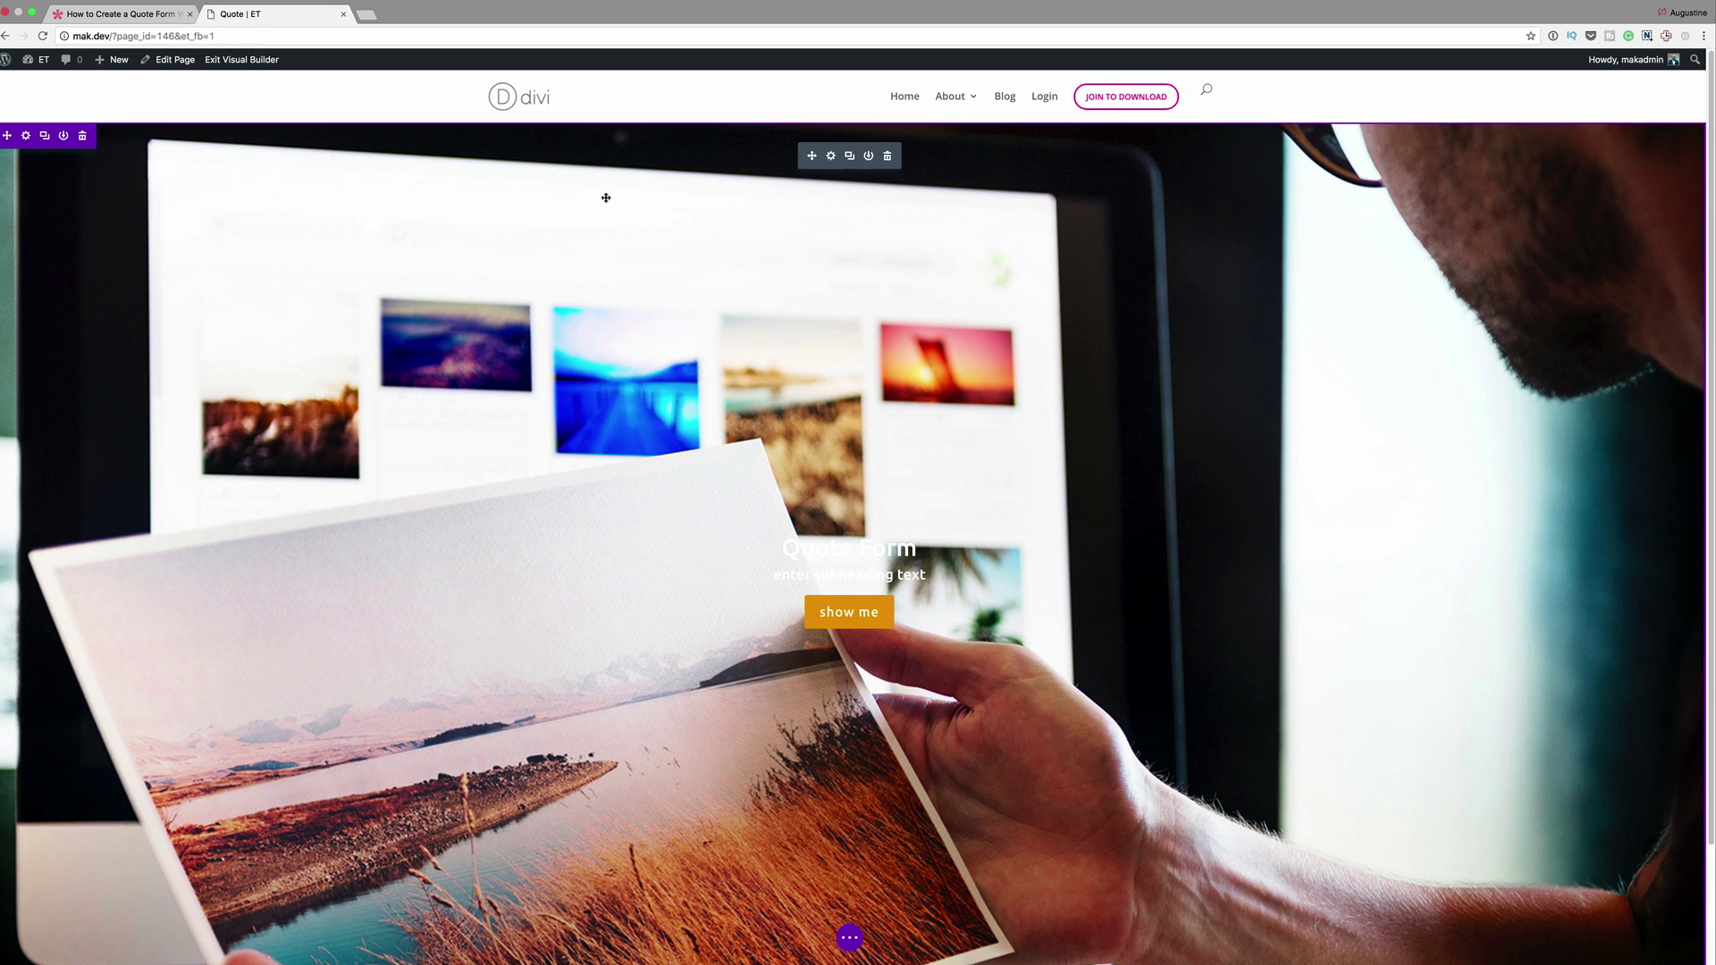
scroll(482, 407, down, 3)
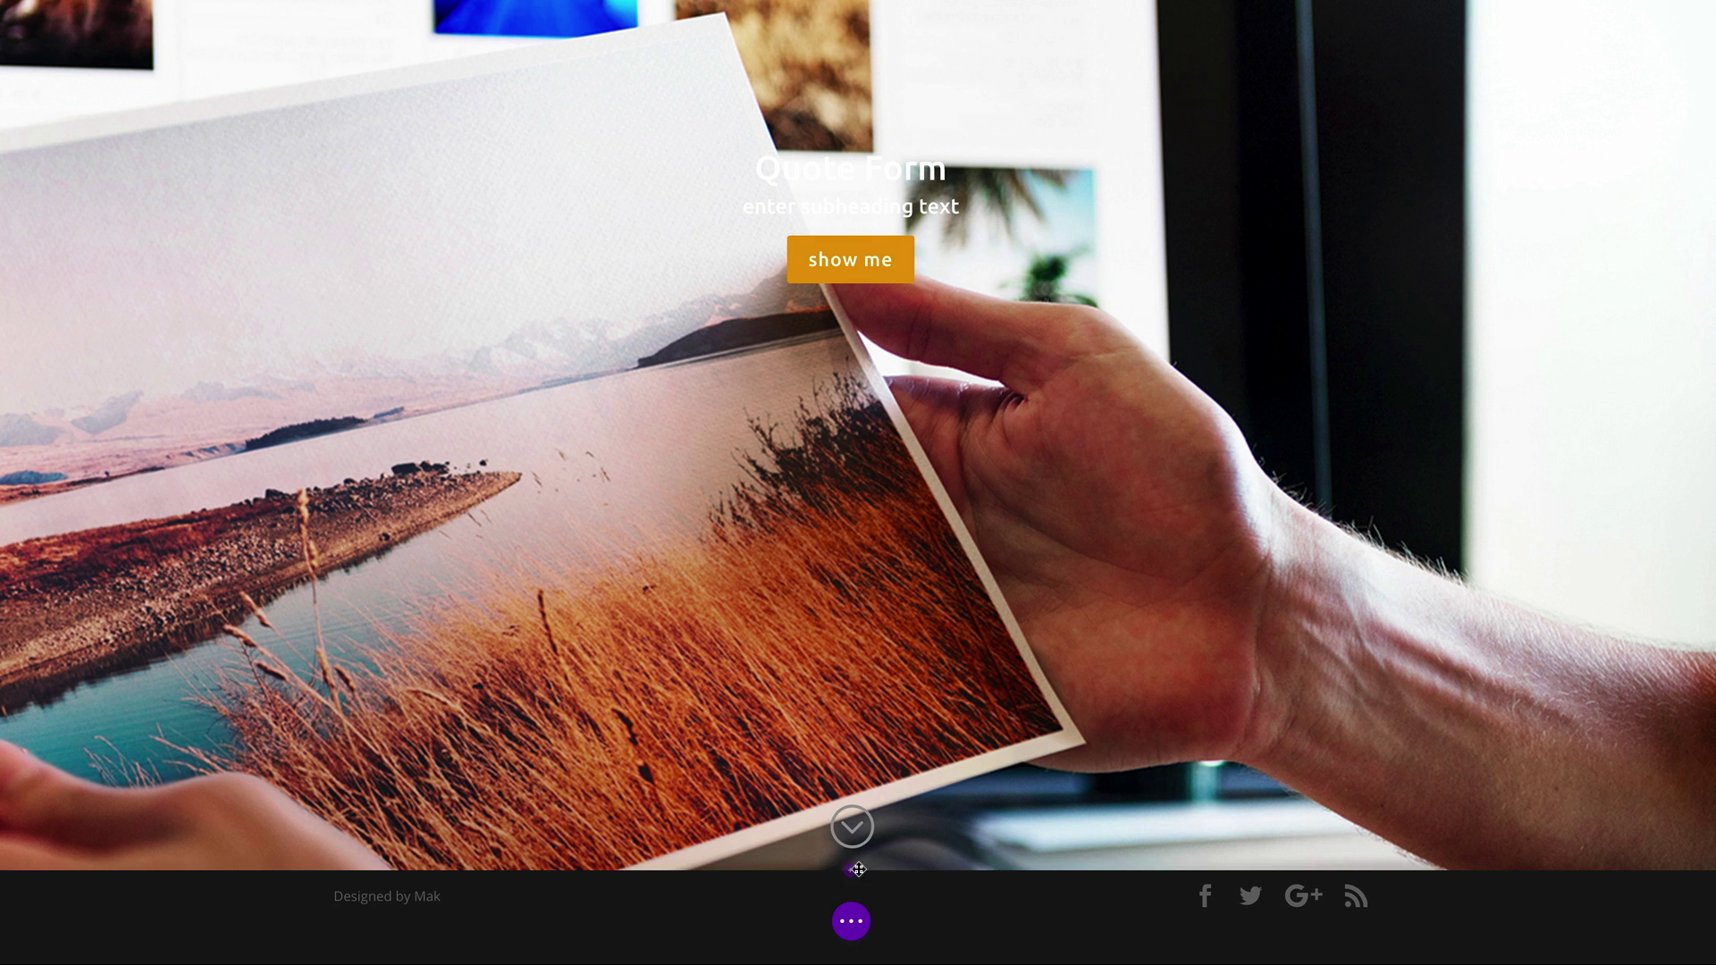
click(853, 875)
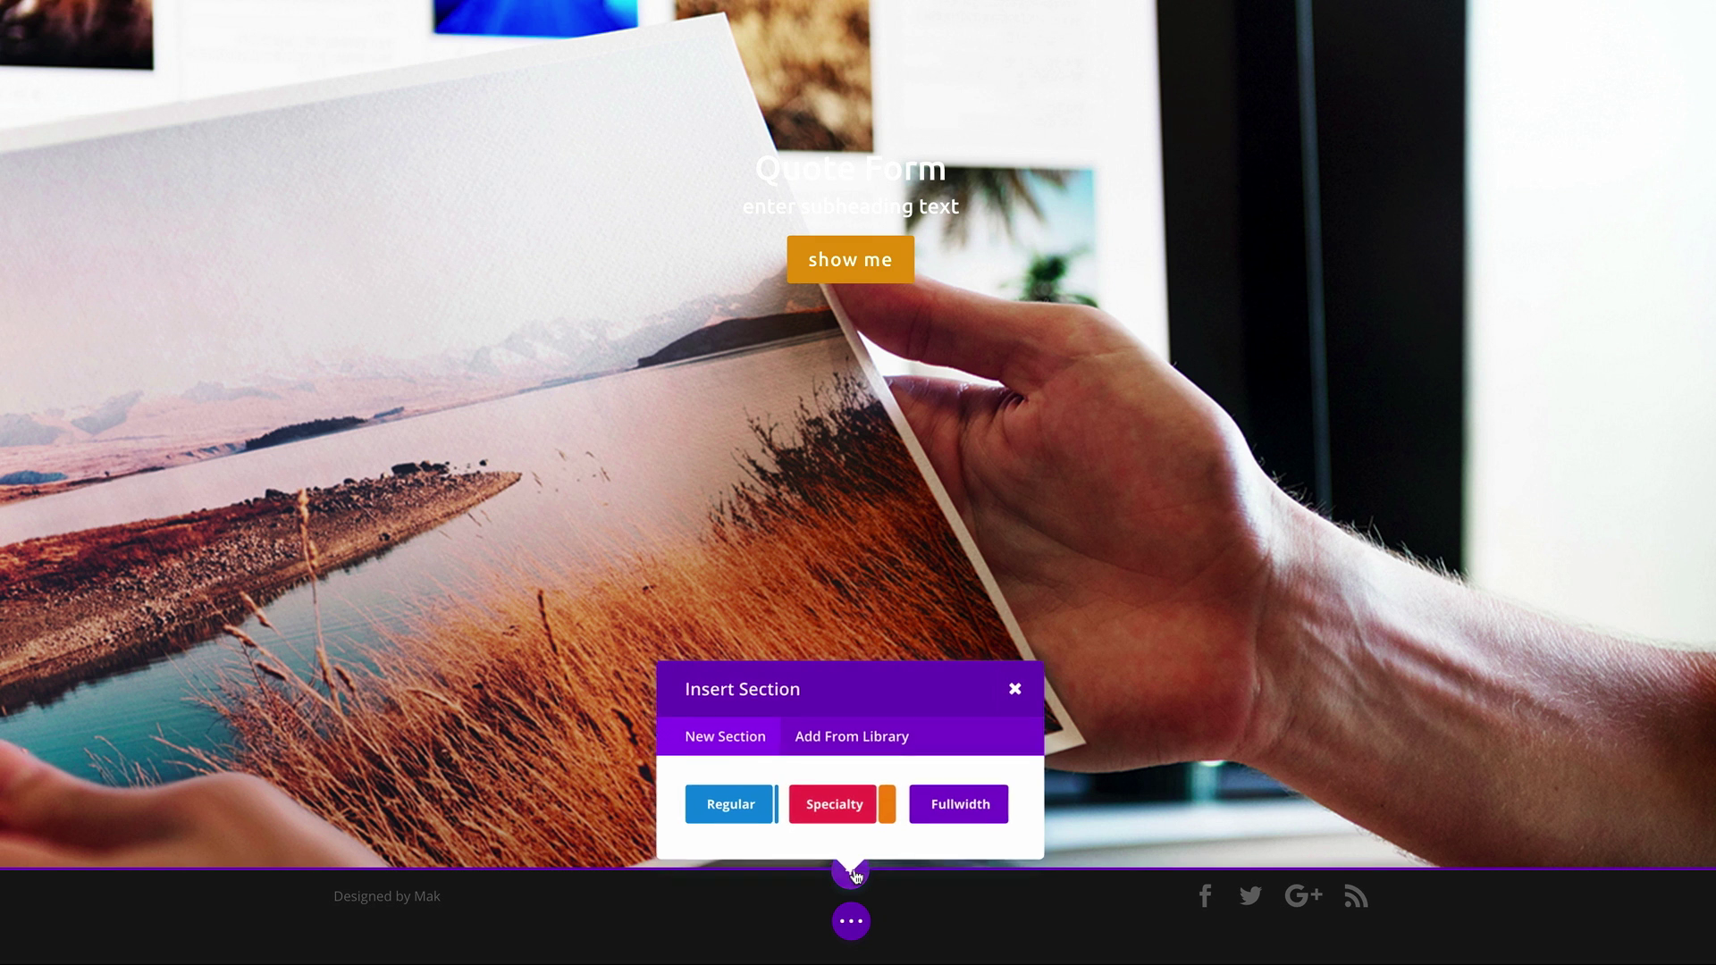
click(749, 812)
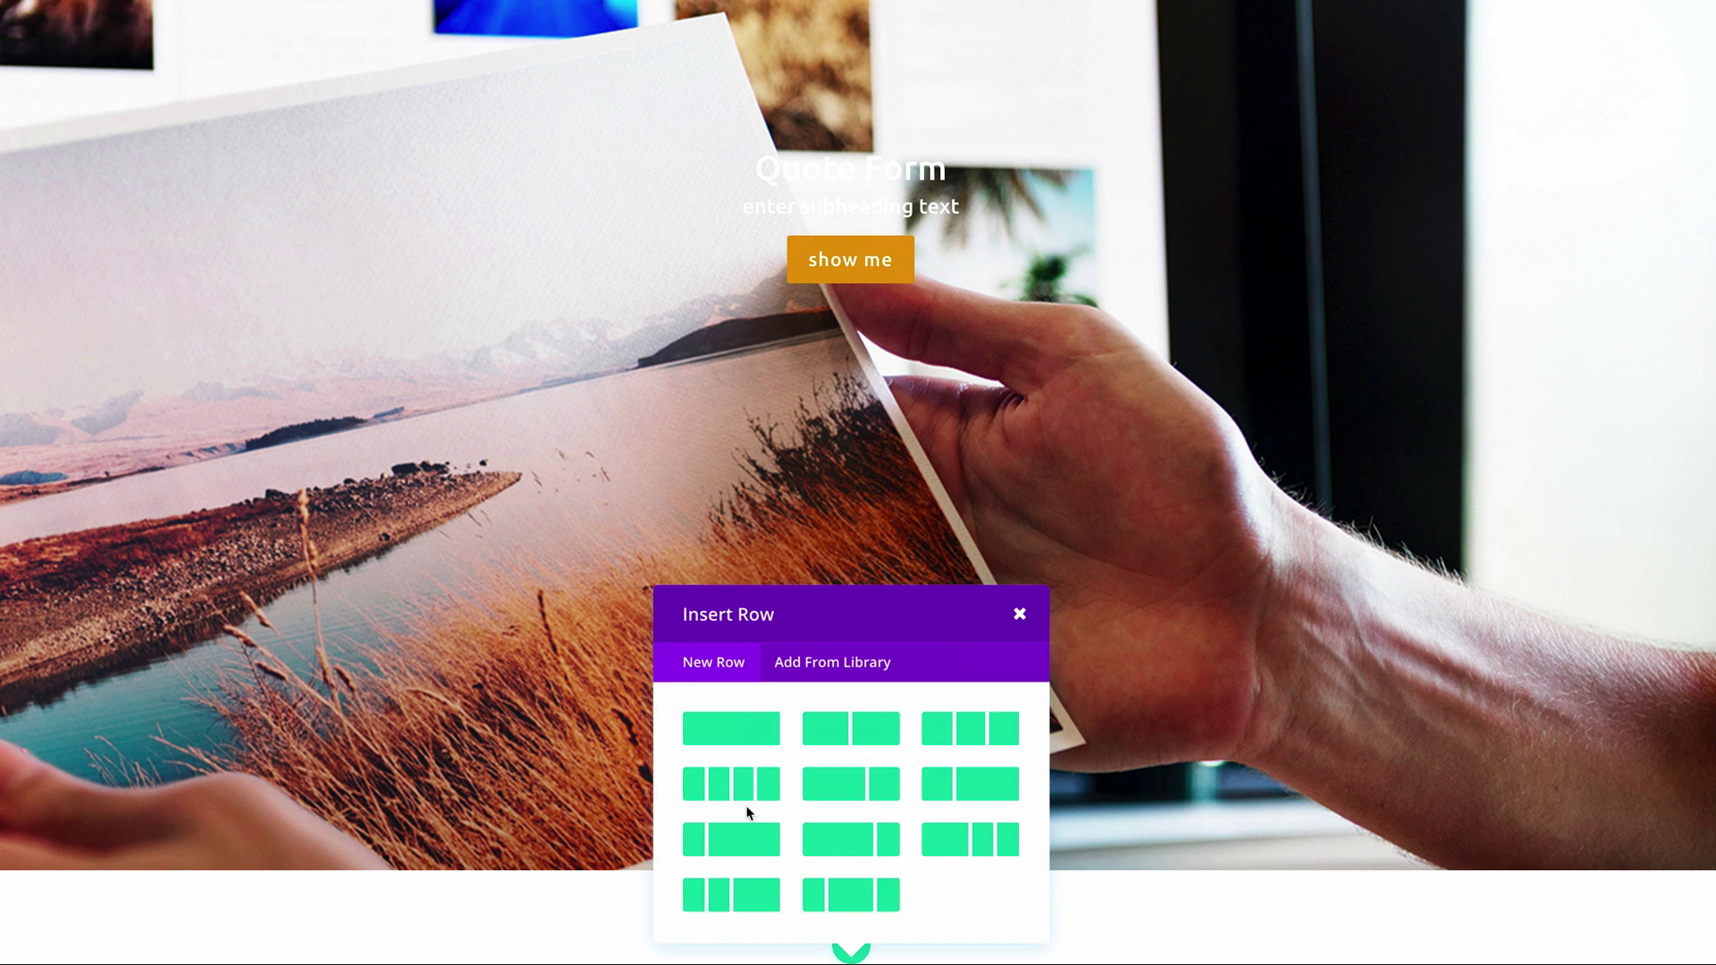
click(751, 726)
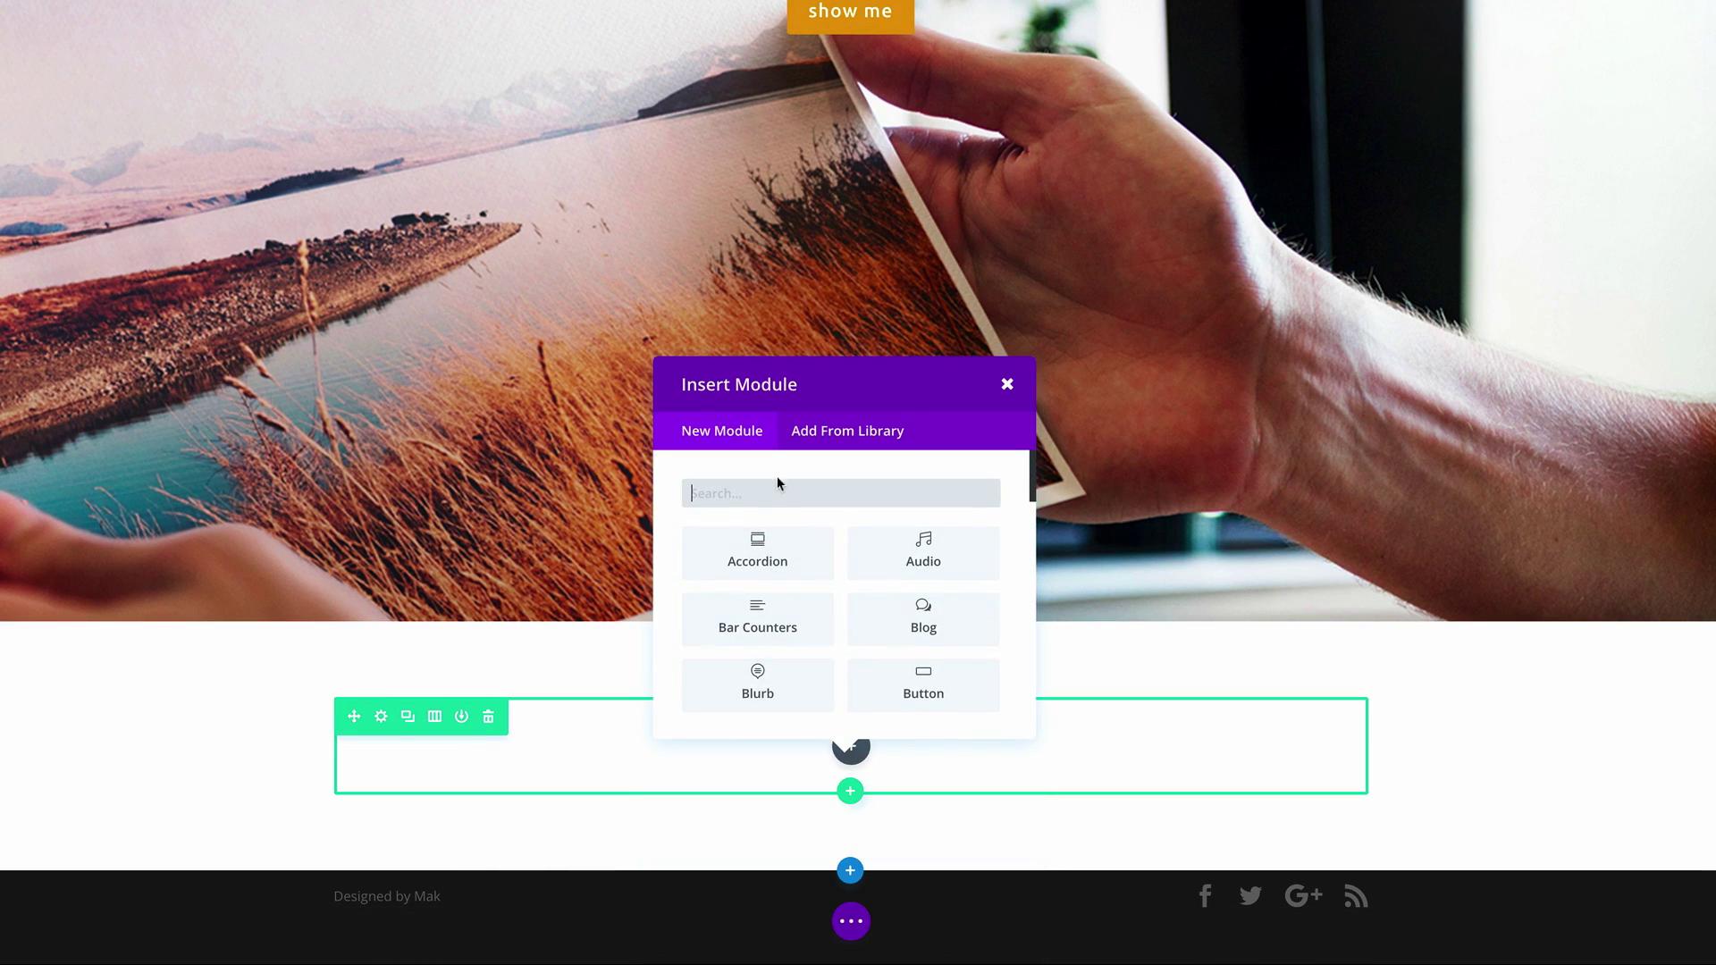
click(894, 744)
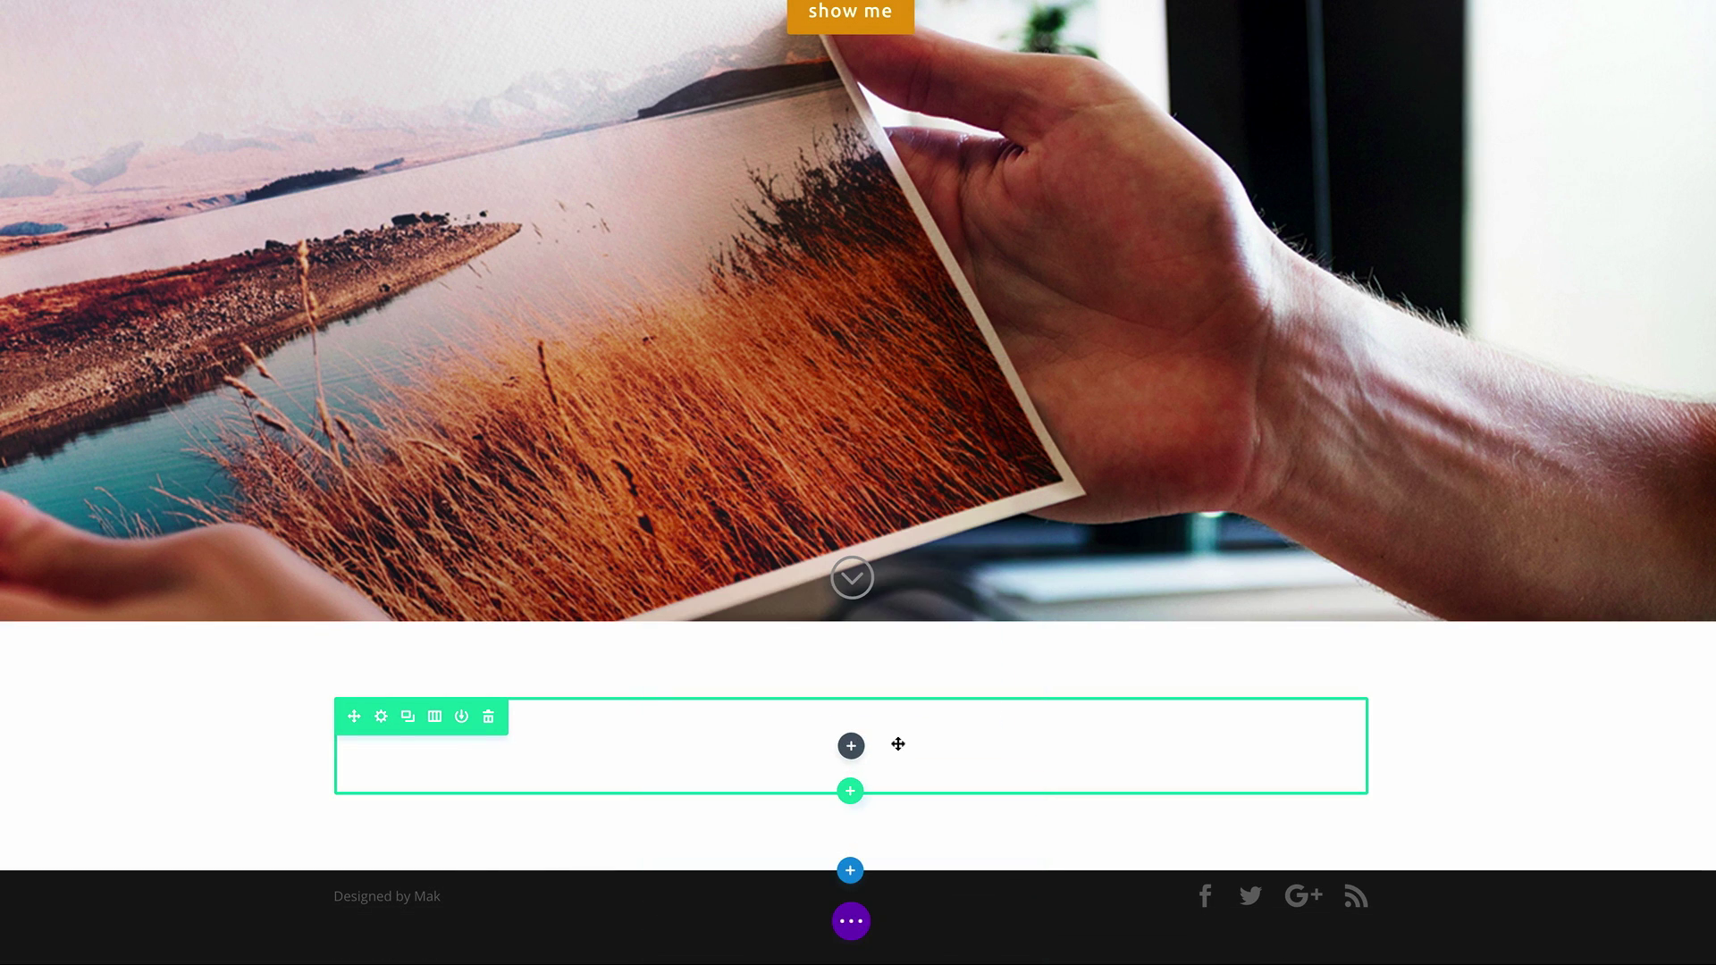
Search modules for 'con' and add a Contact Form to the new row
click(851, 748)
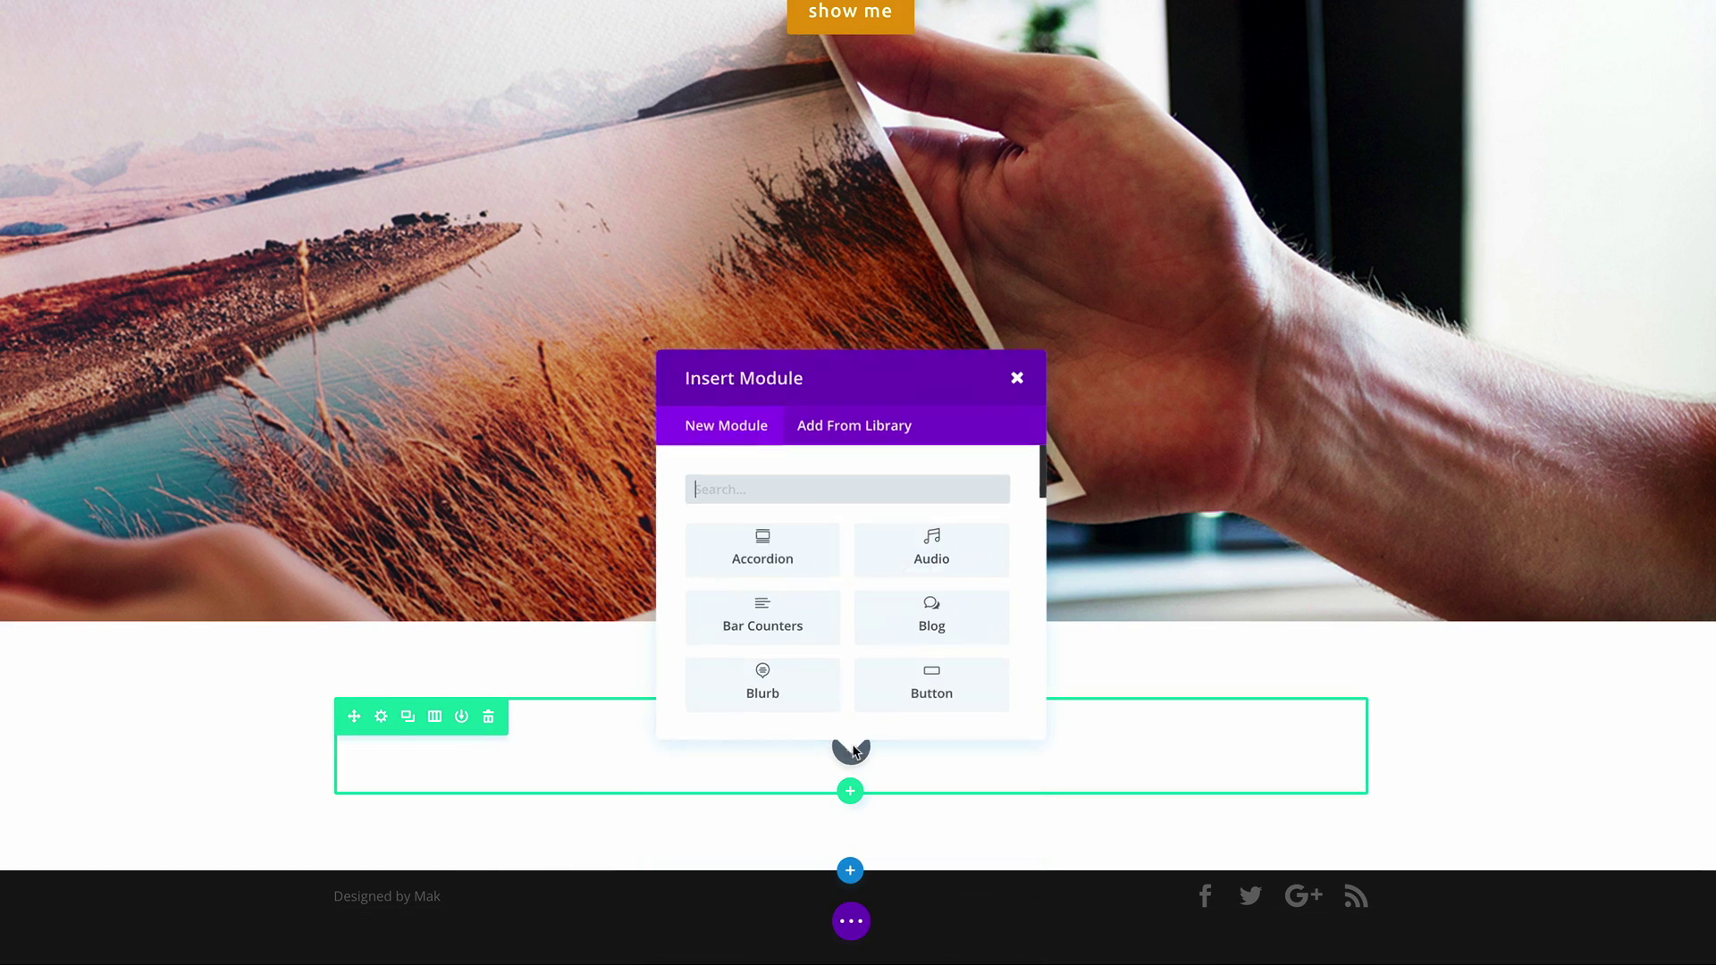
click(895, 487)
text(con)
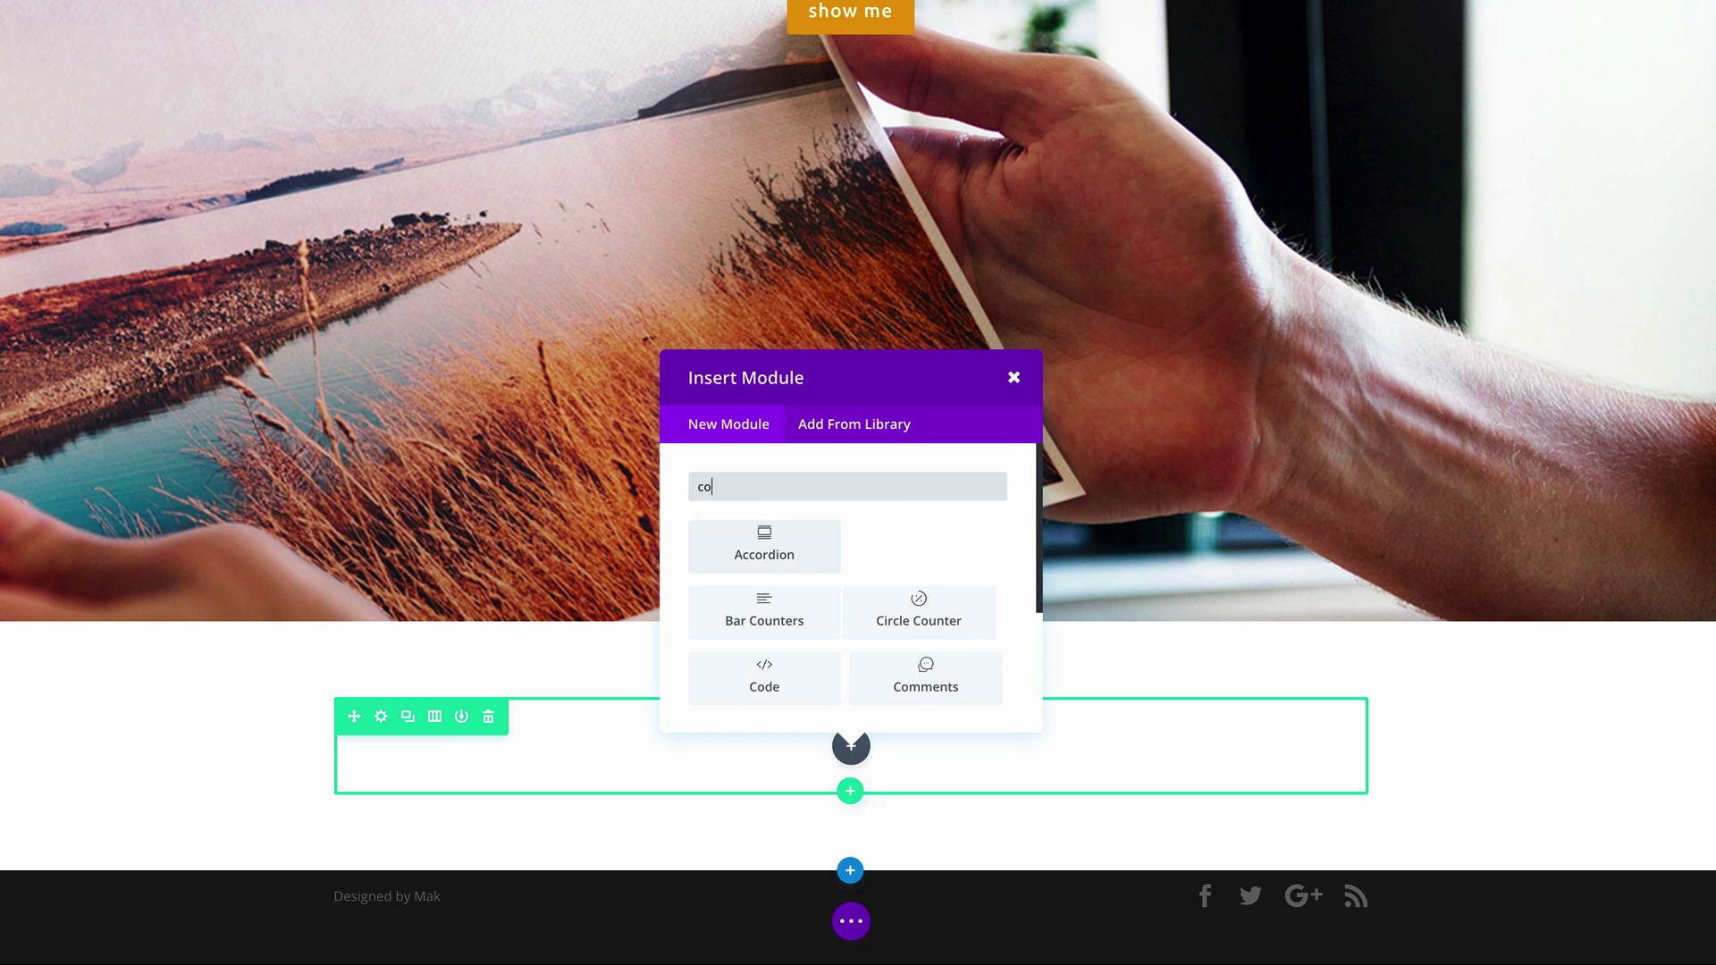
click(774, 548)
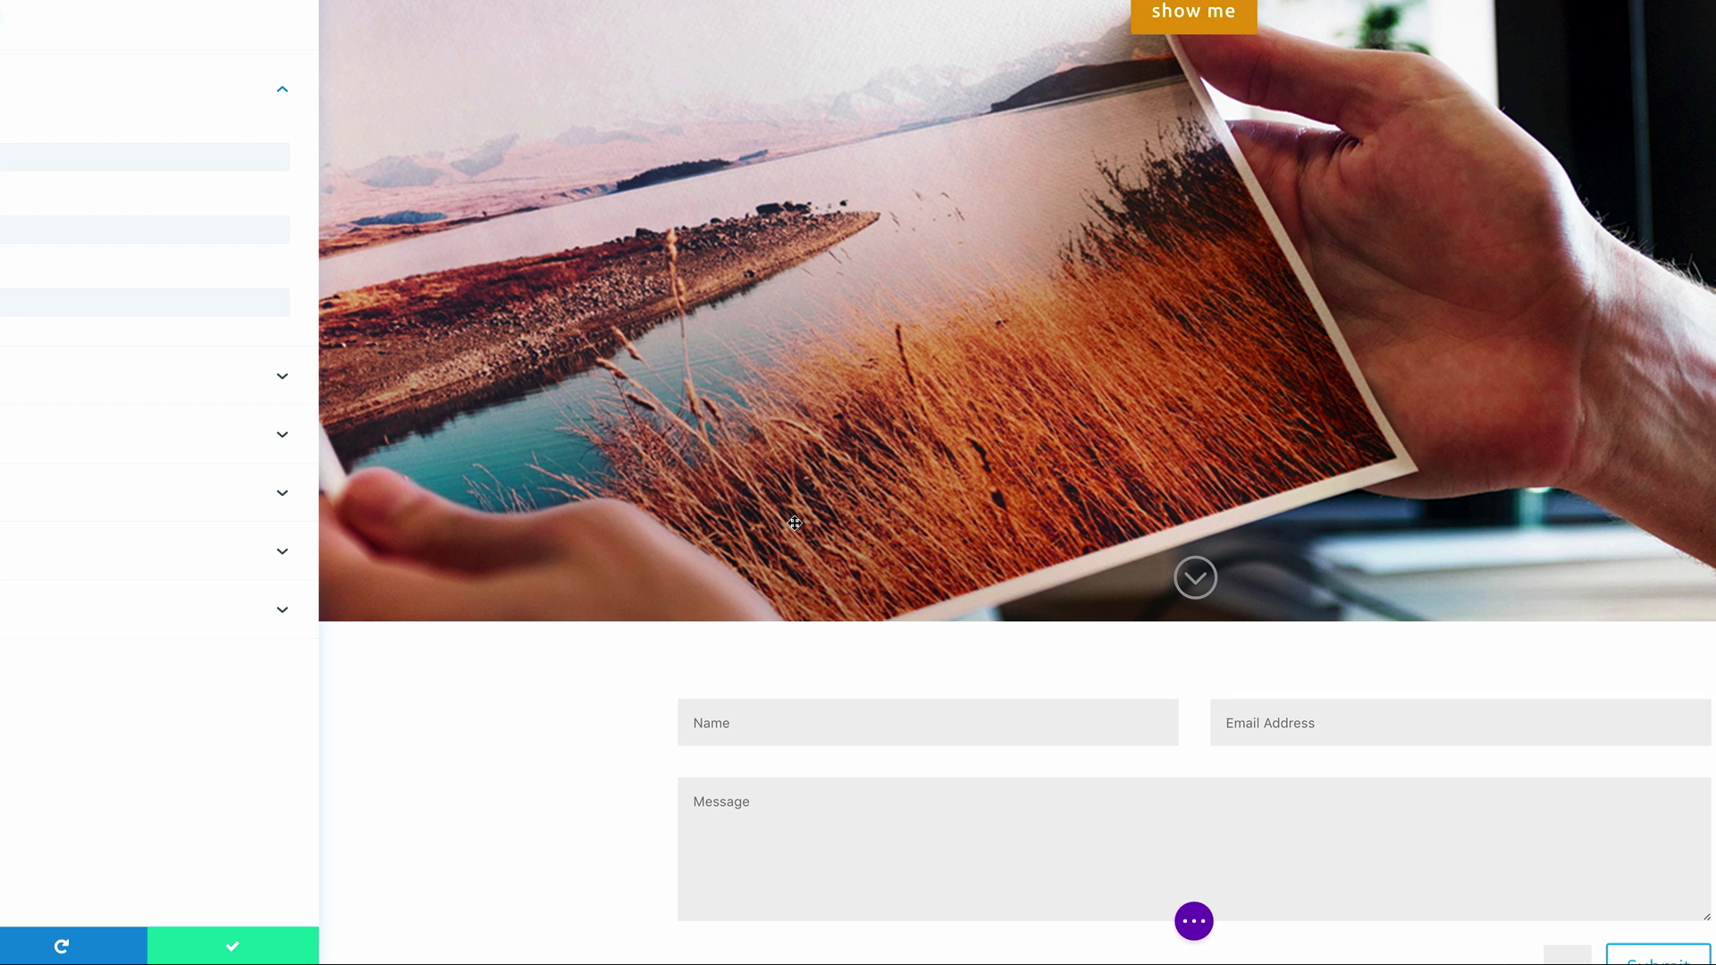
Fill the contact form title with placeholder text and set the submit button to 'Get Quote'
click(237, 352)
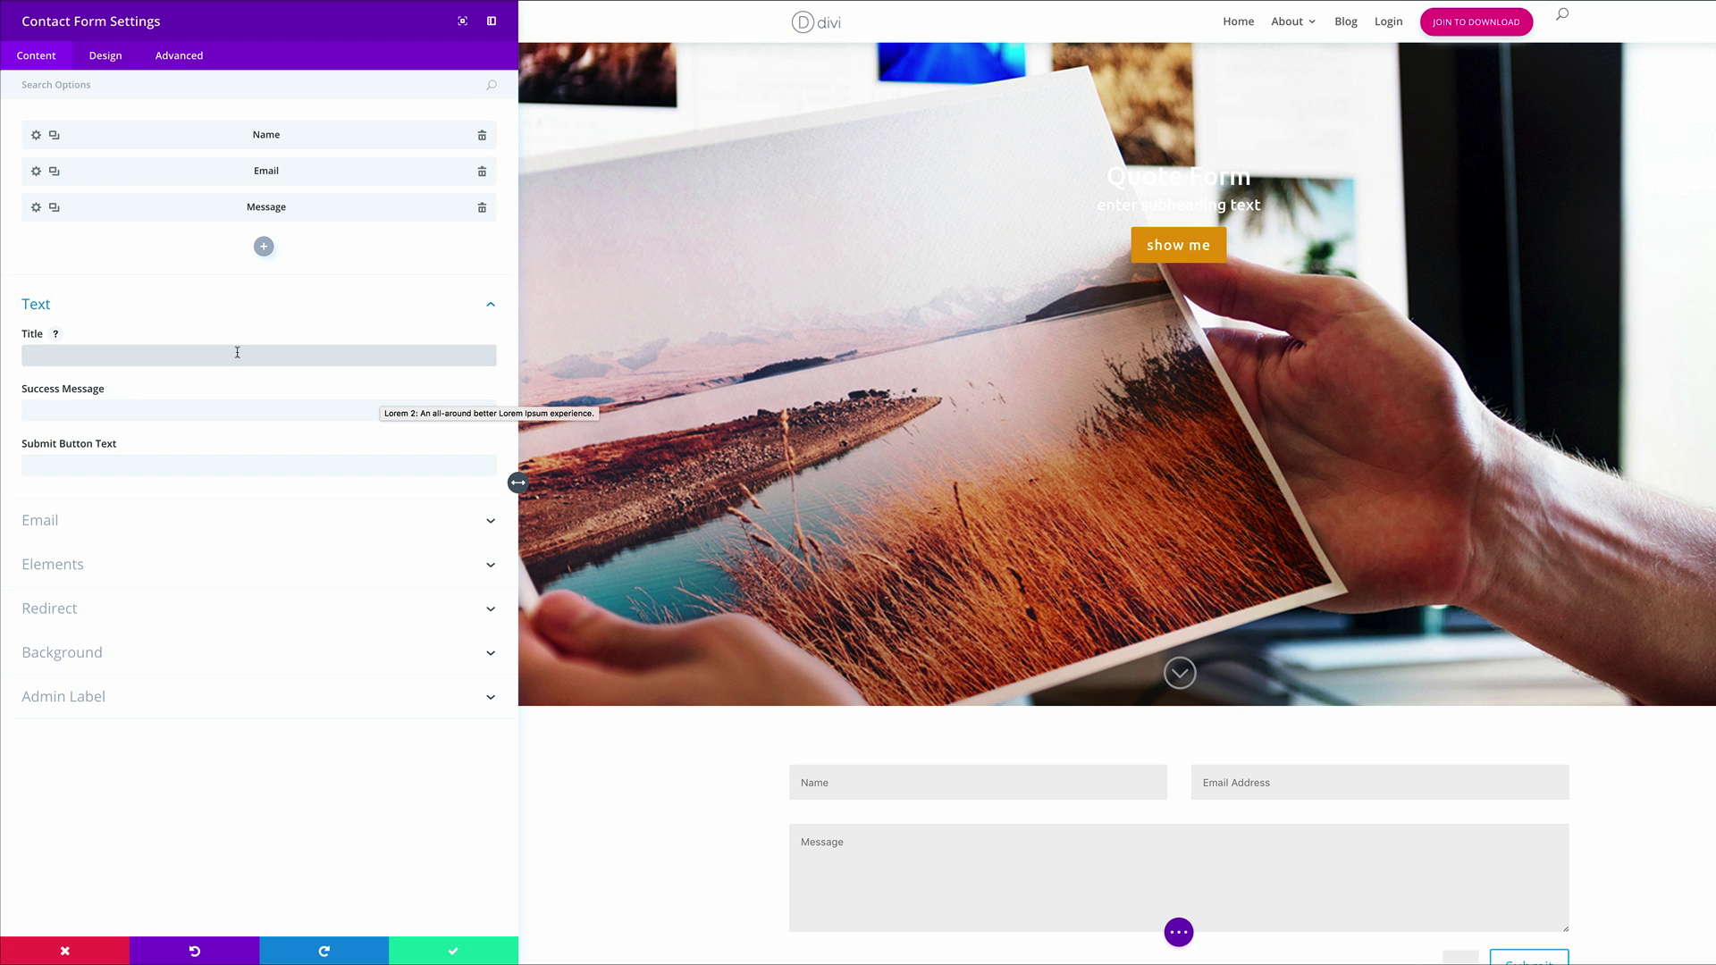
text(Lorem ipsum dolor sit amet, consectetuer adipiscing elit. Donec odio. Quisque volutpat mattis eros. Nullam malesuada erat ut turpis.)
key(Tab)
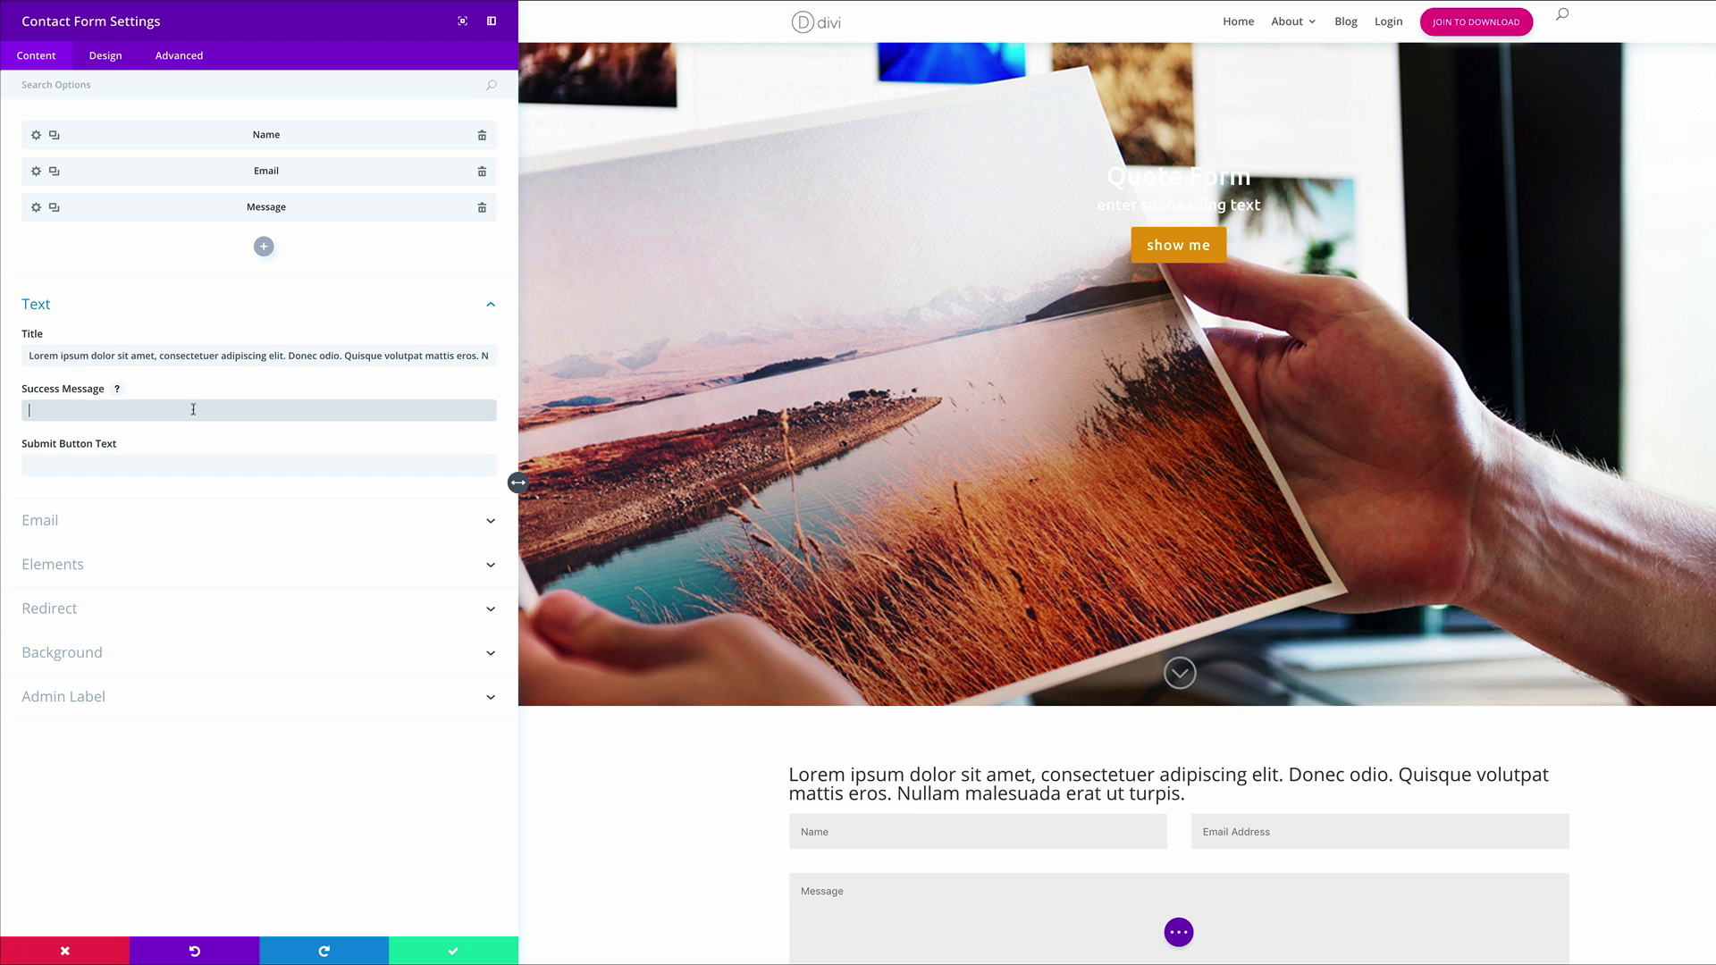
click(141, 465)
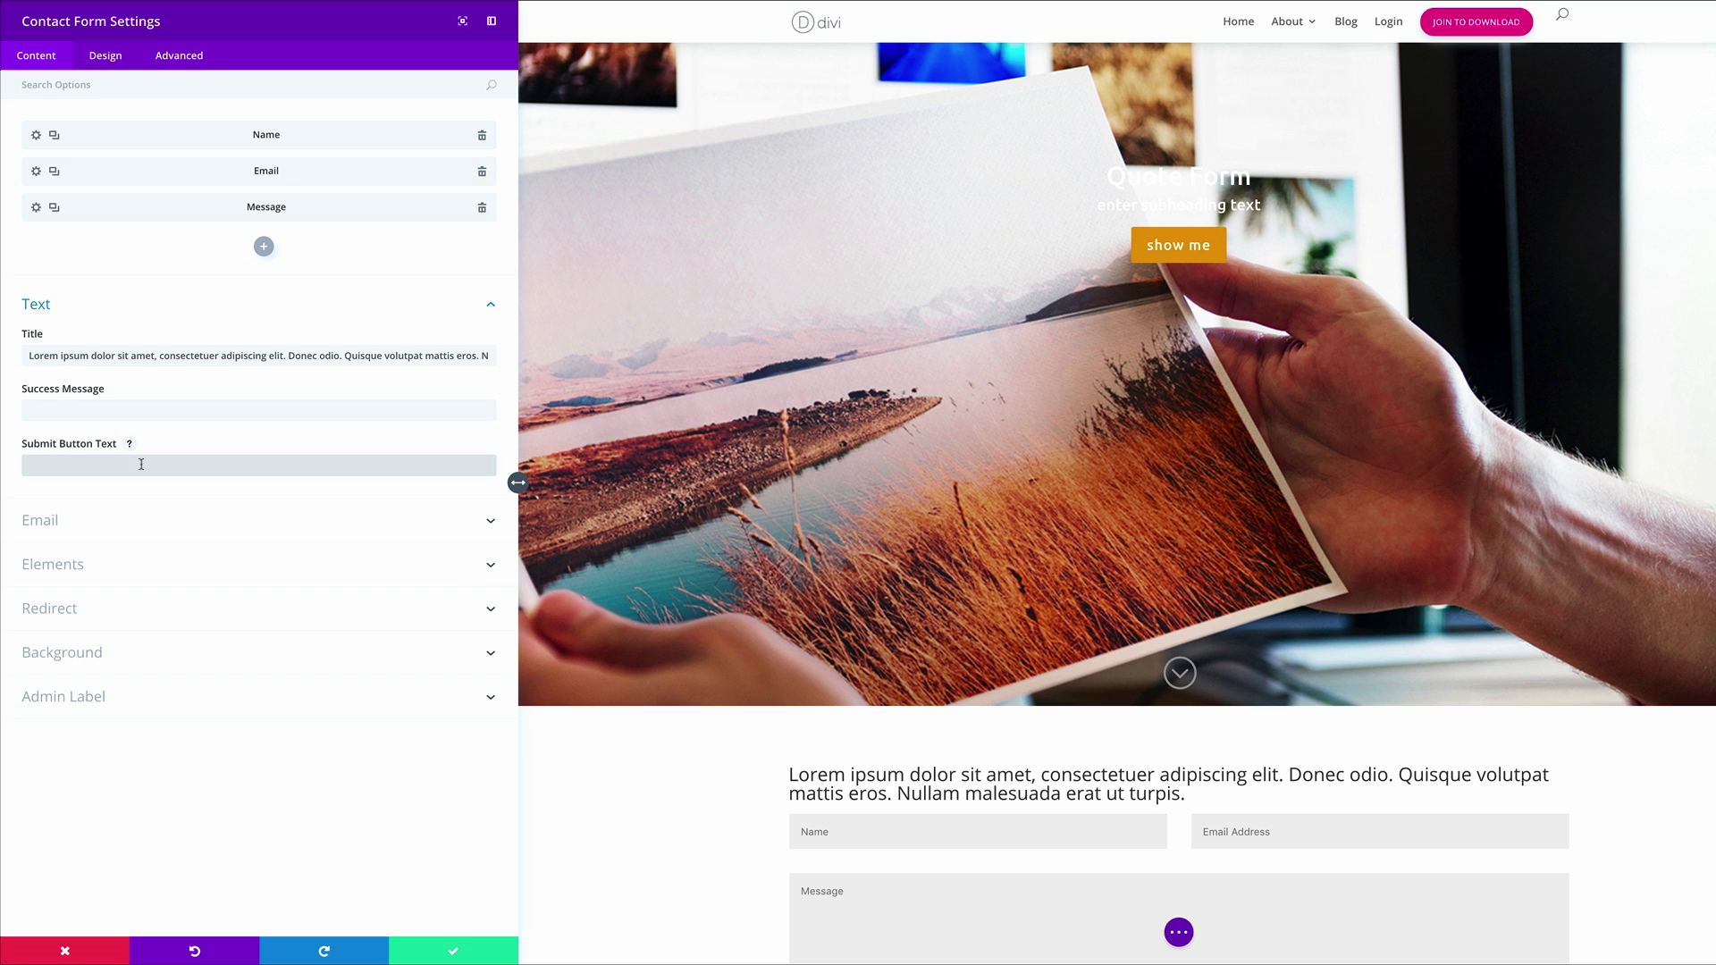
text(Get Quote)
Set the success message to 'Thank you, we will be in touch soon.'
click(203, 408)
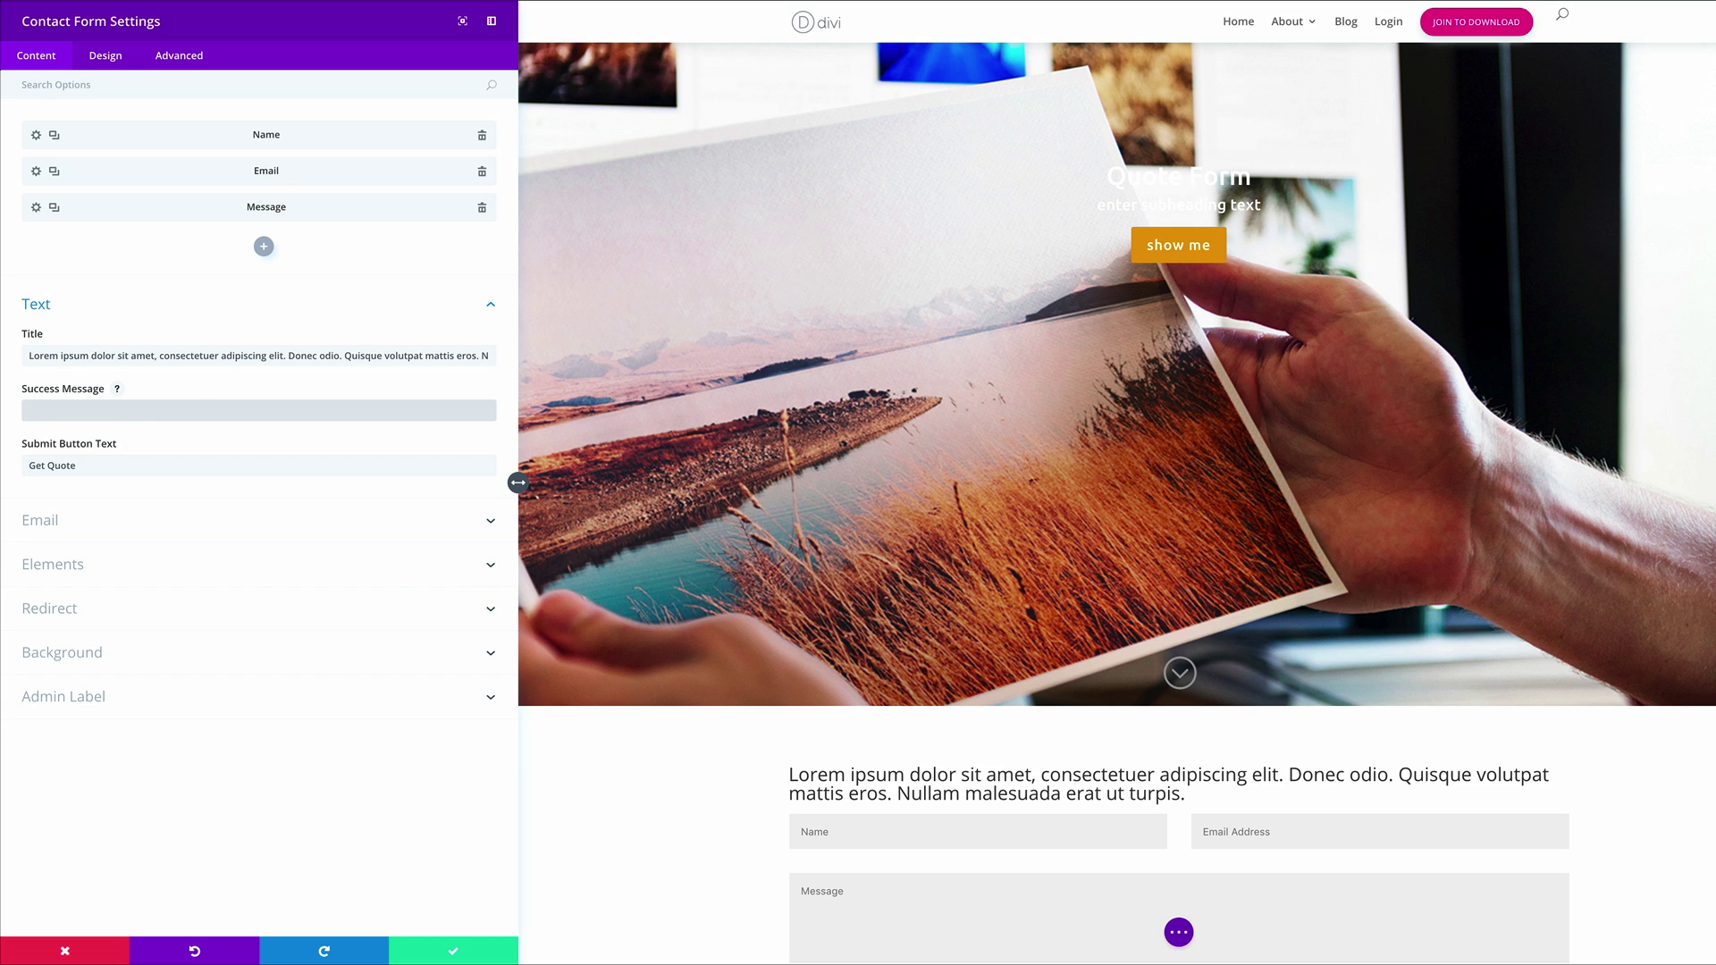
text(Tha)
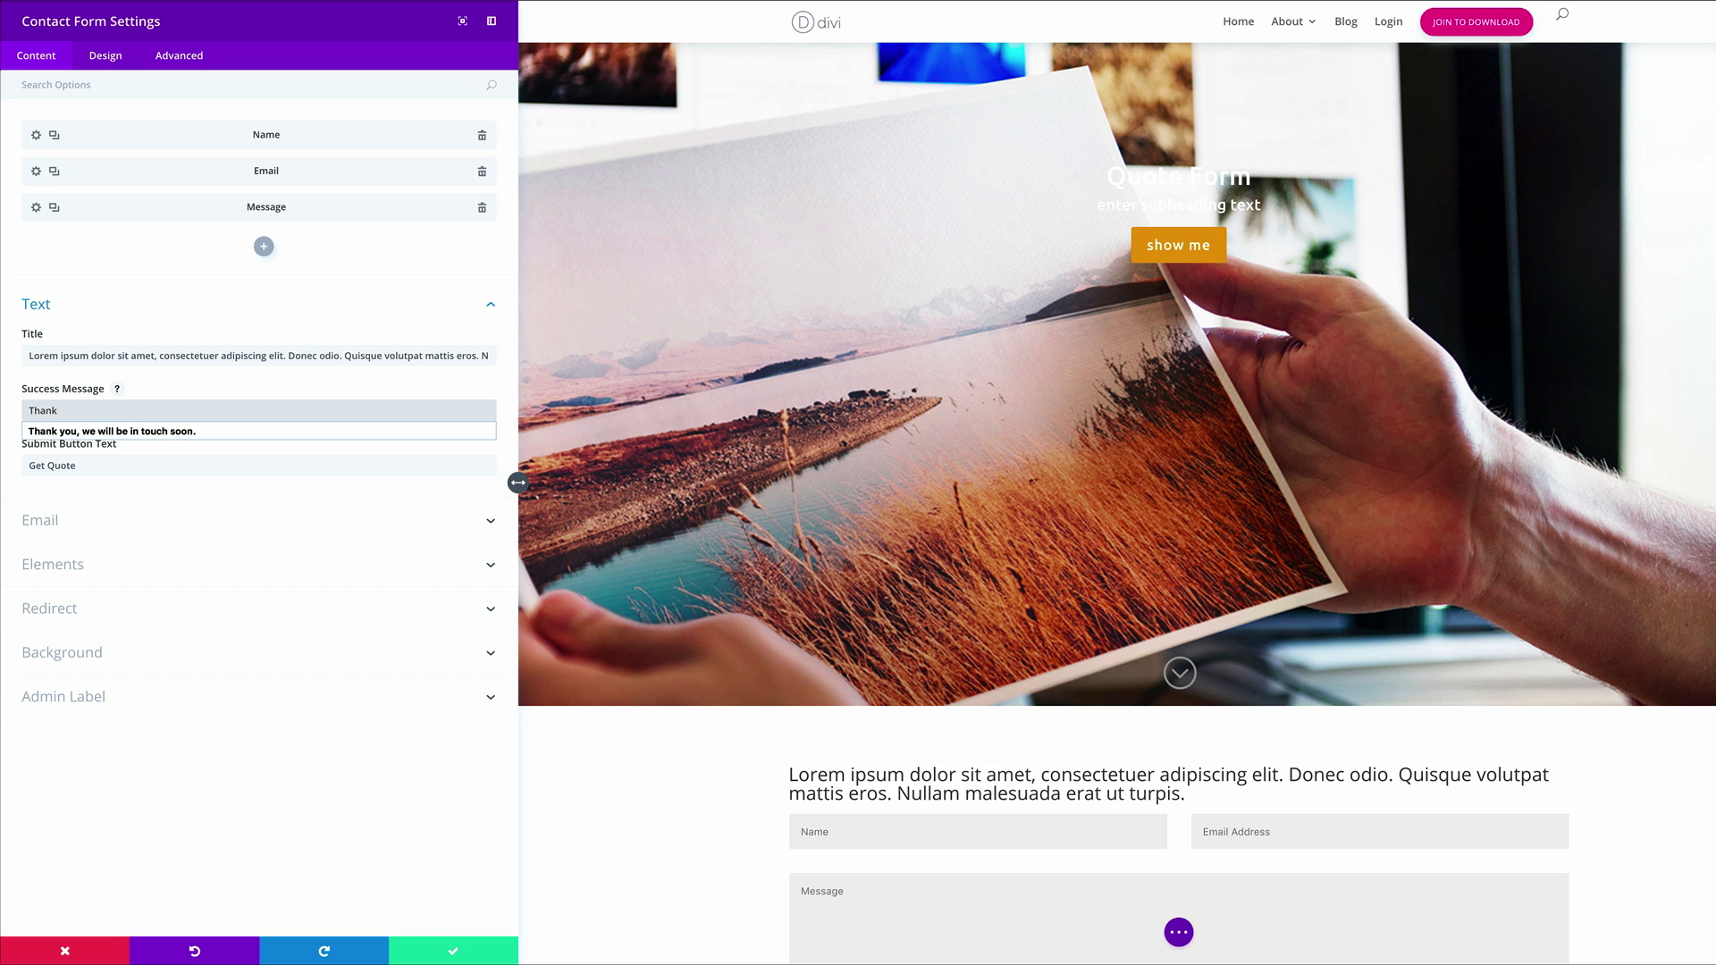
text(nk)
click(199, 432)
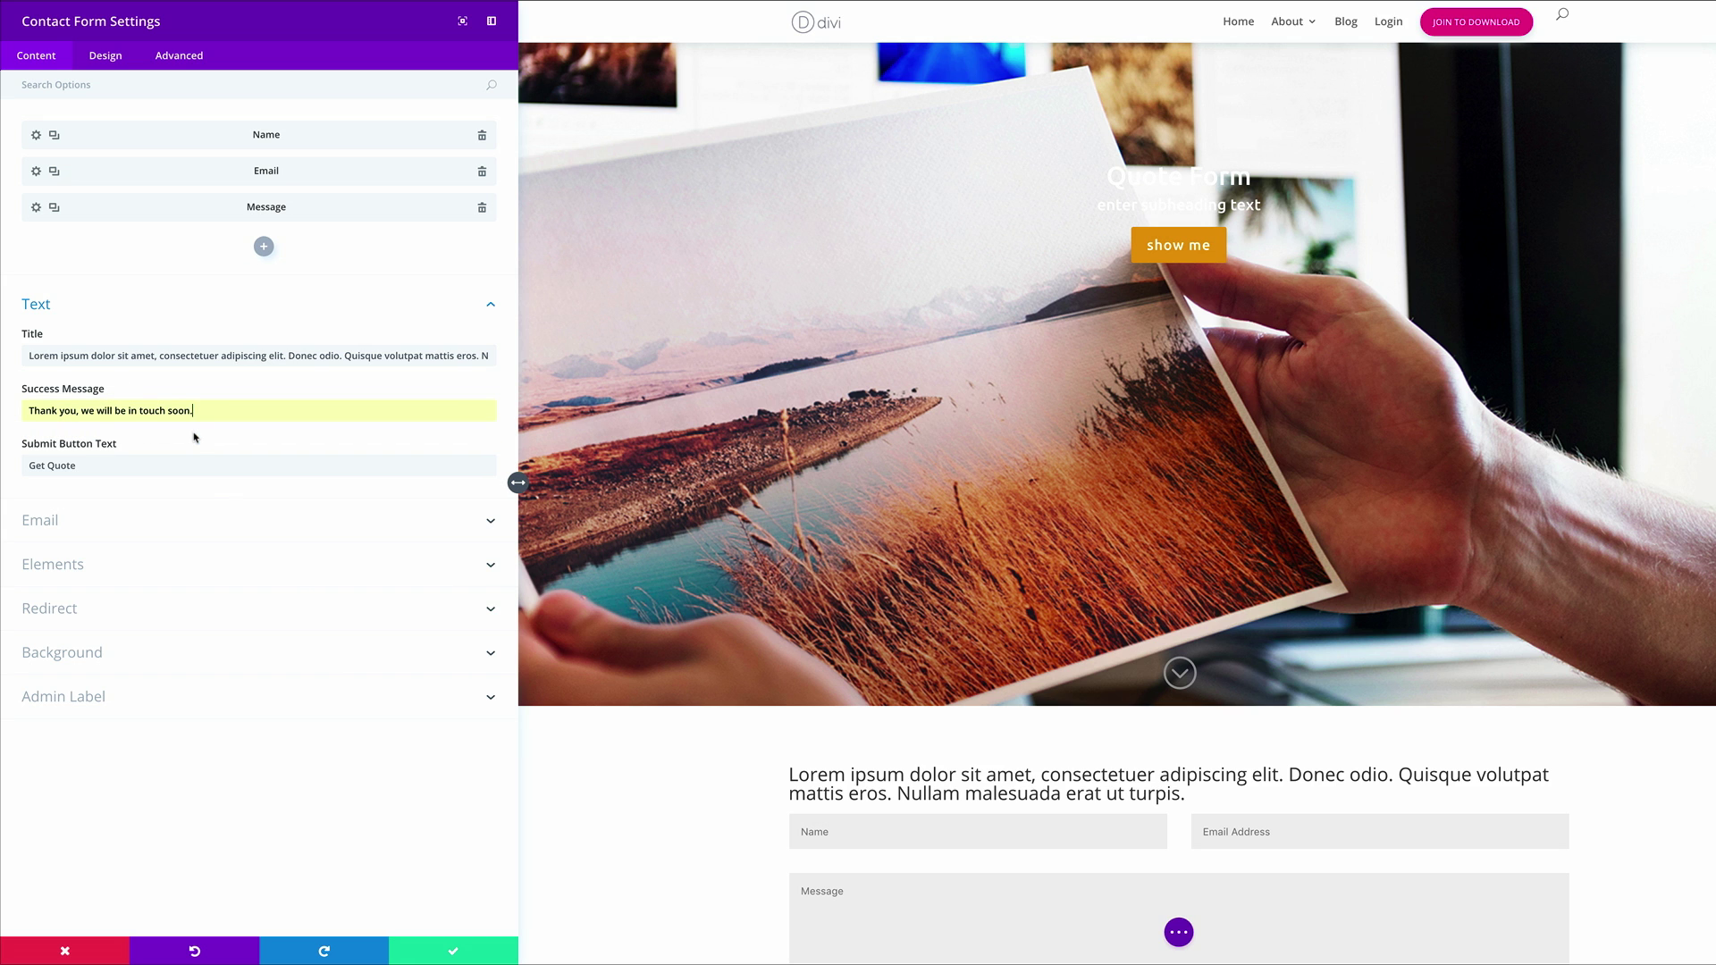
click(113, 527)
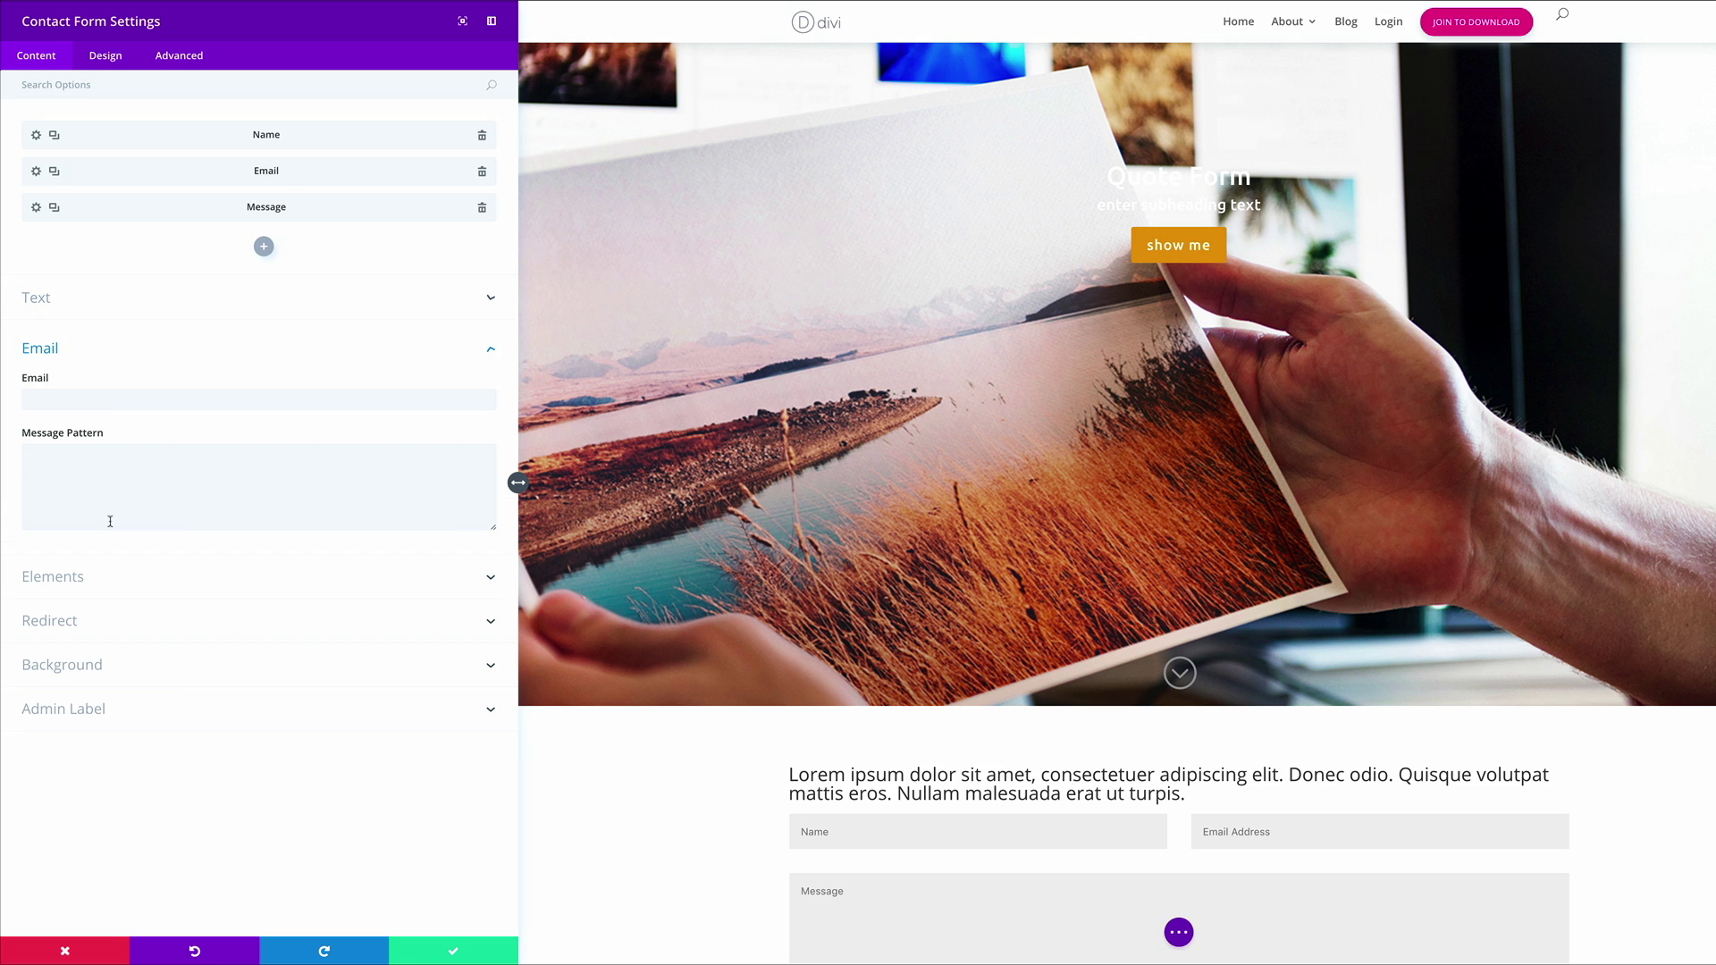
Enter the owner's email address as the form's recipient
click(108, 401)
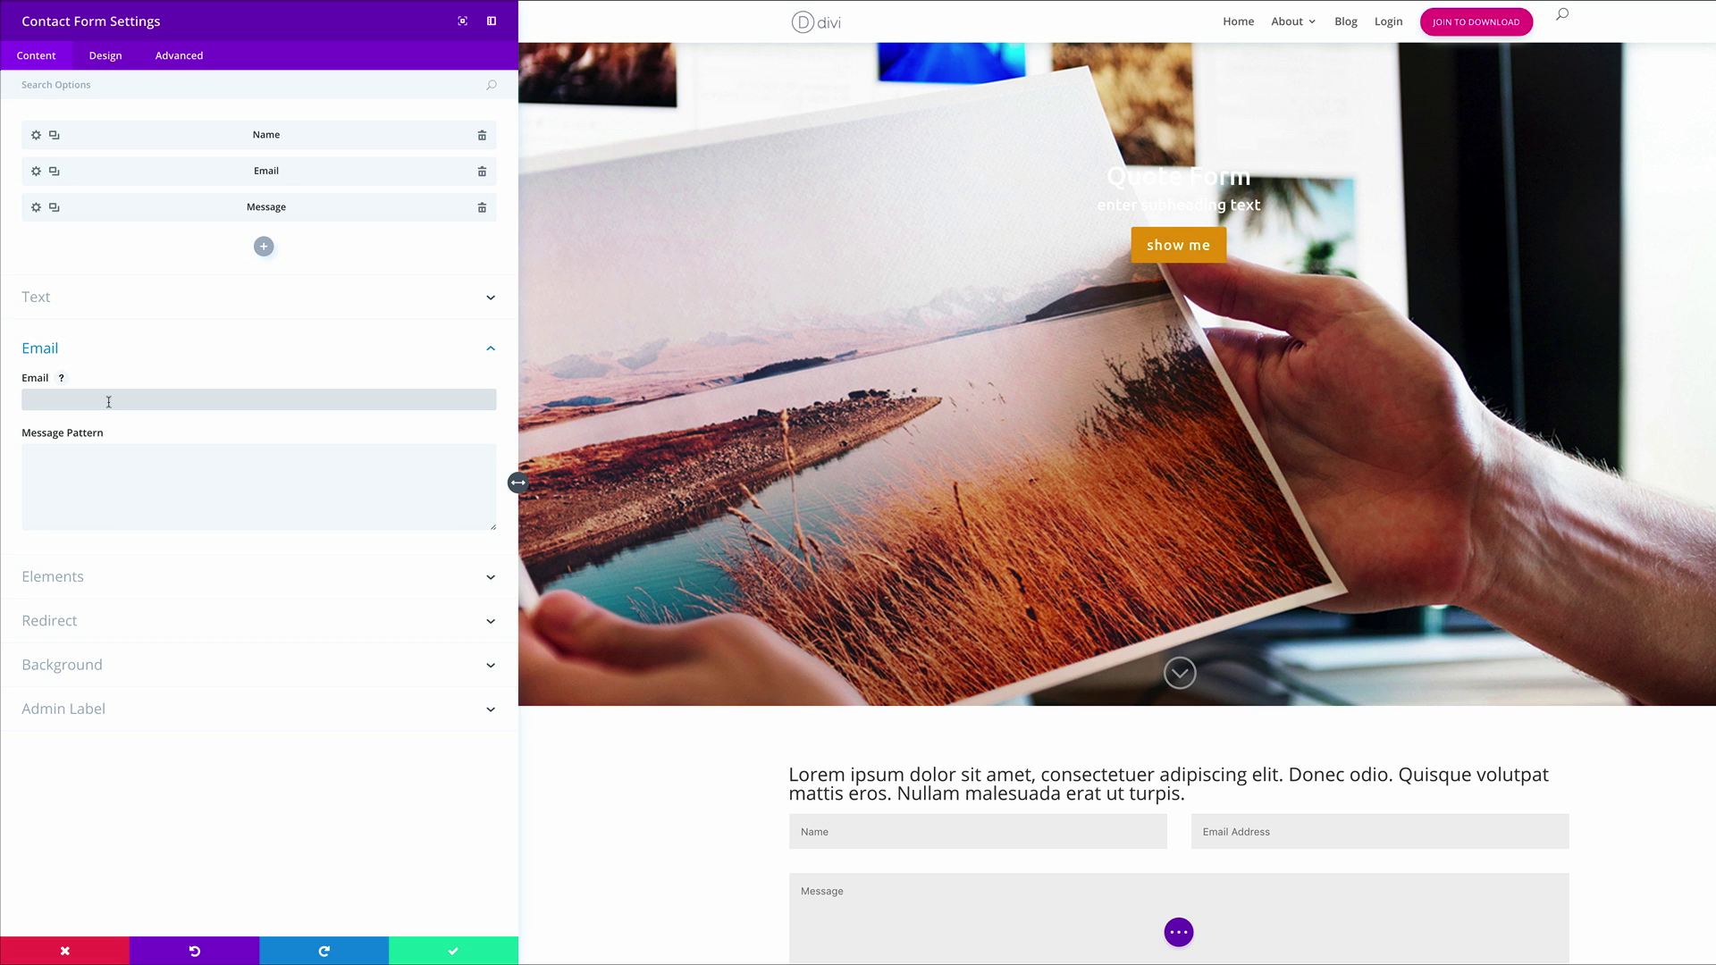
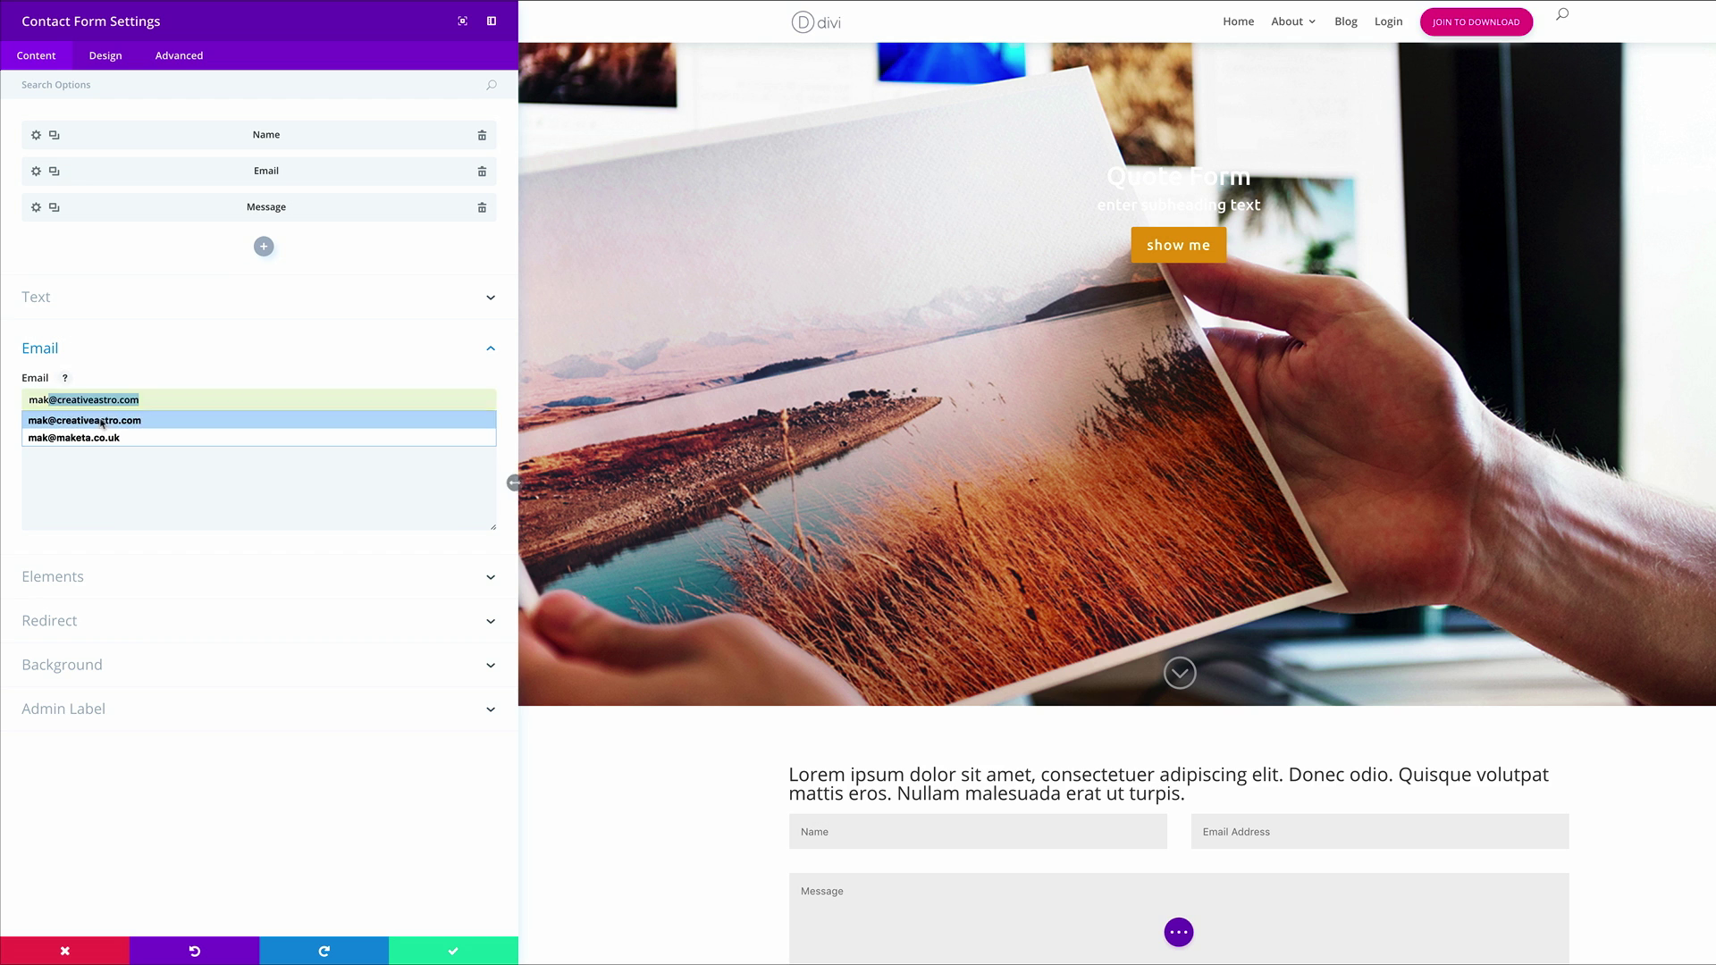
click(103, 421)
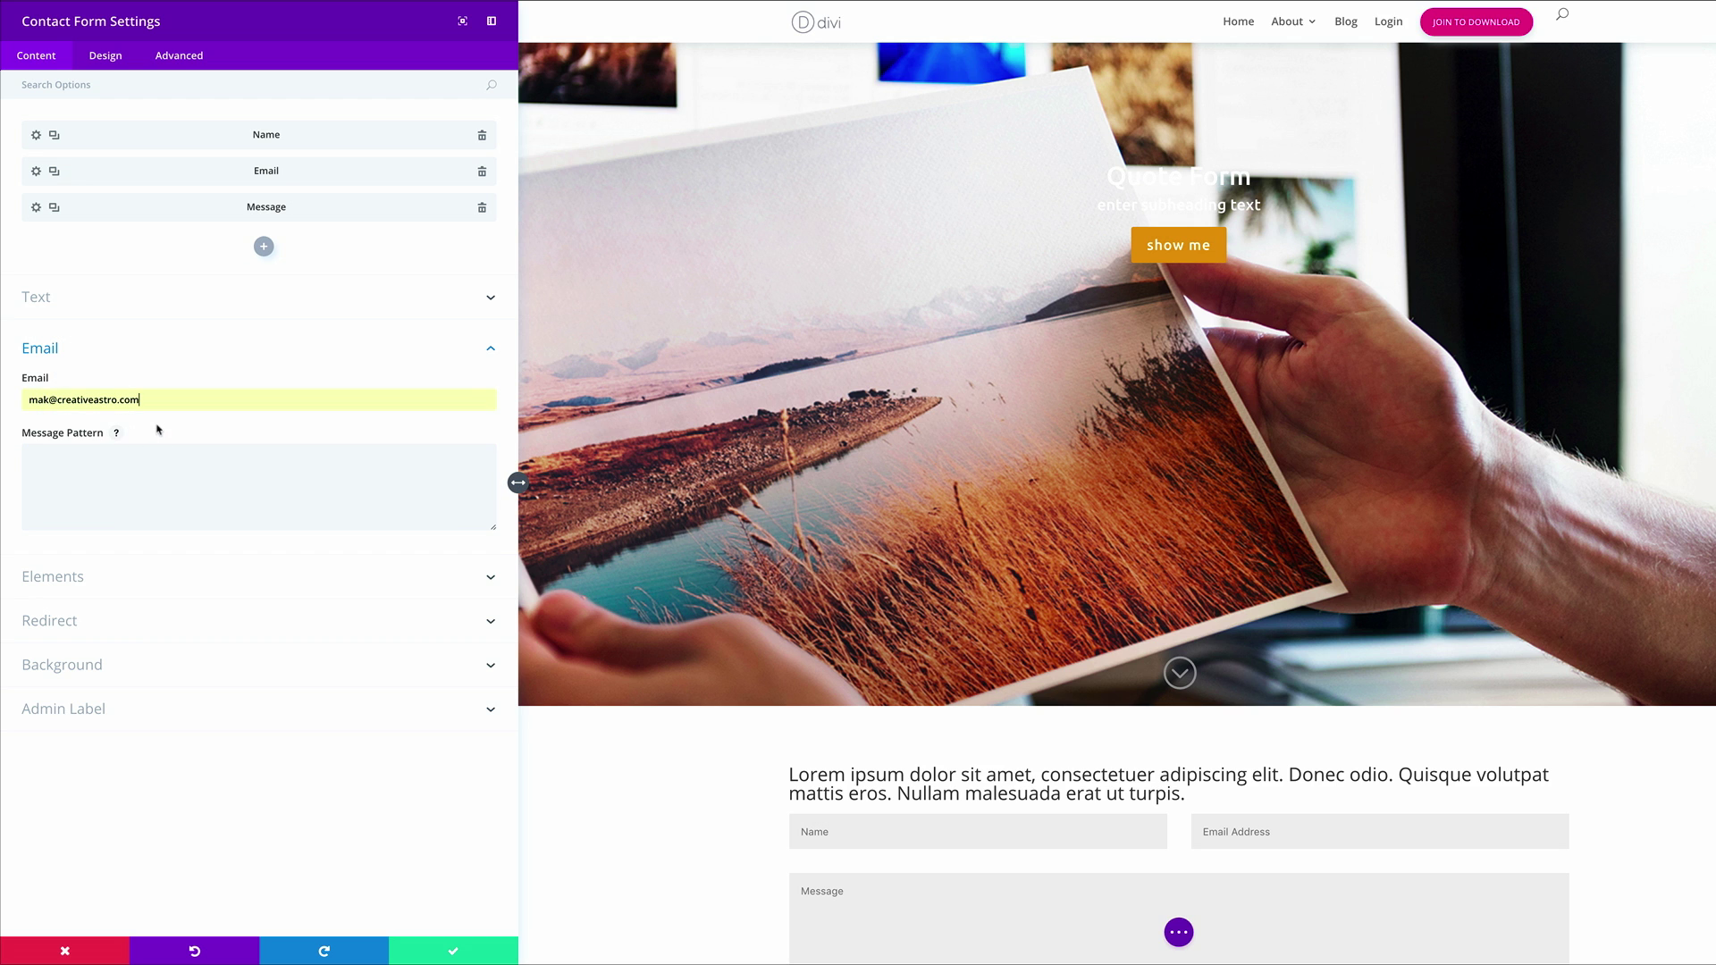
Enable the redirect URL and set it to '#'
click(62, 624)
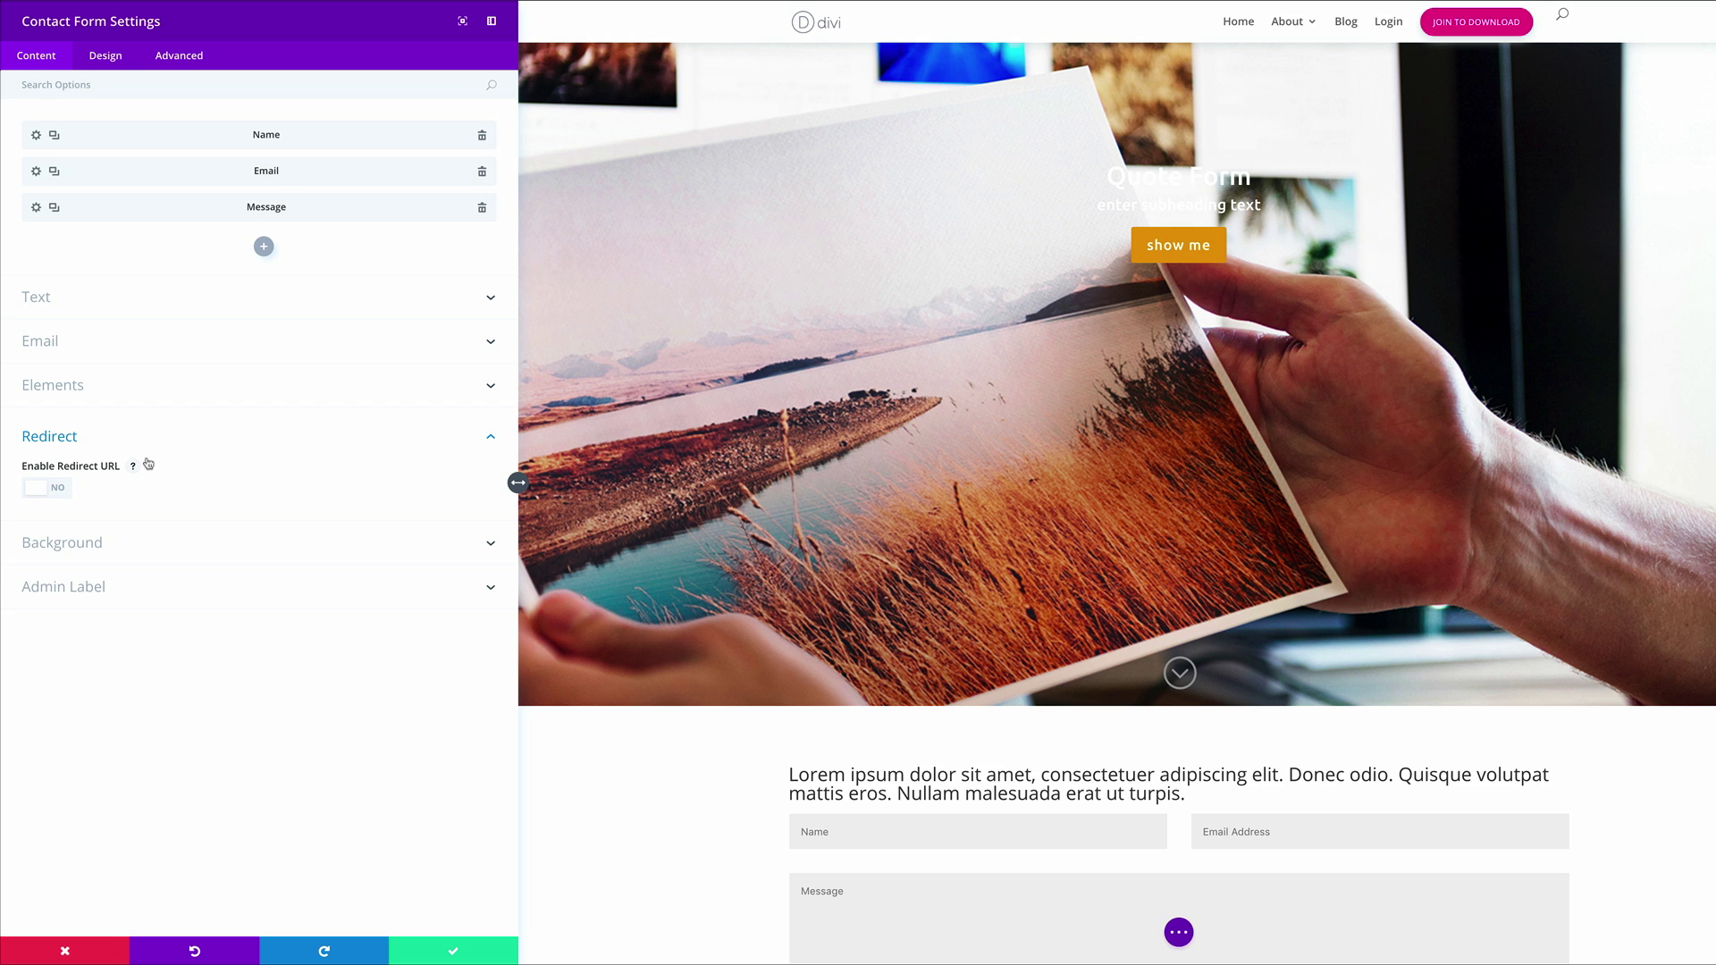
click(59, 494)
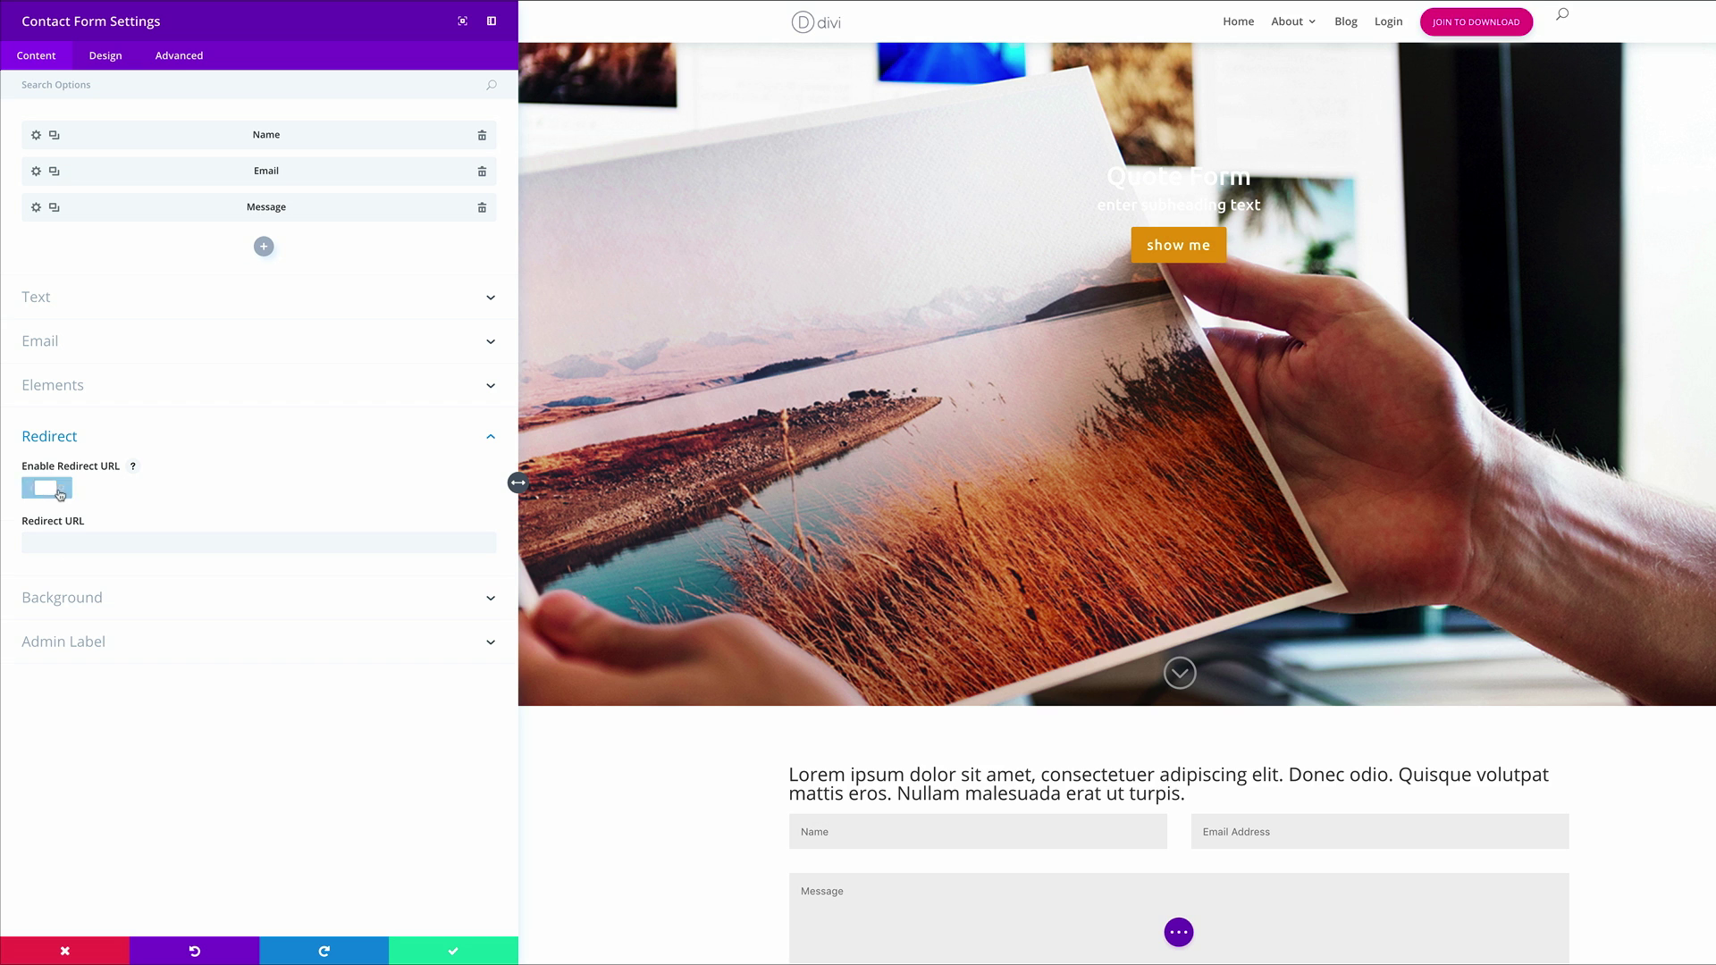
click(82, 547)
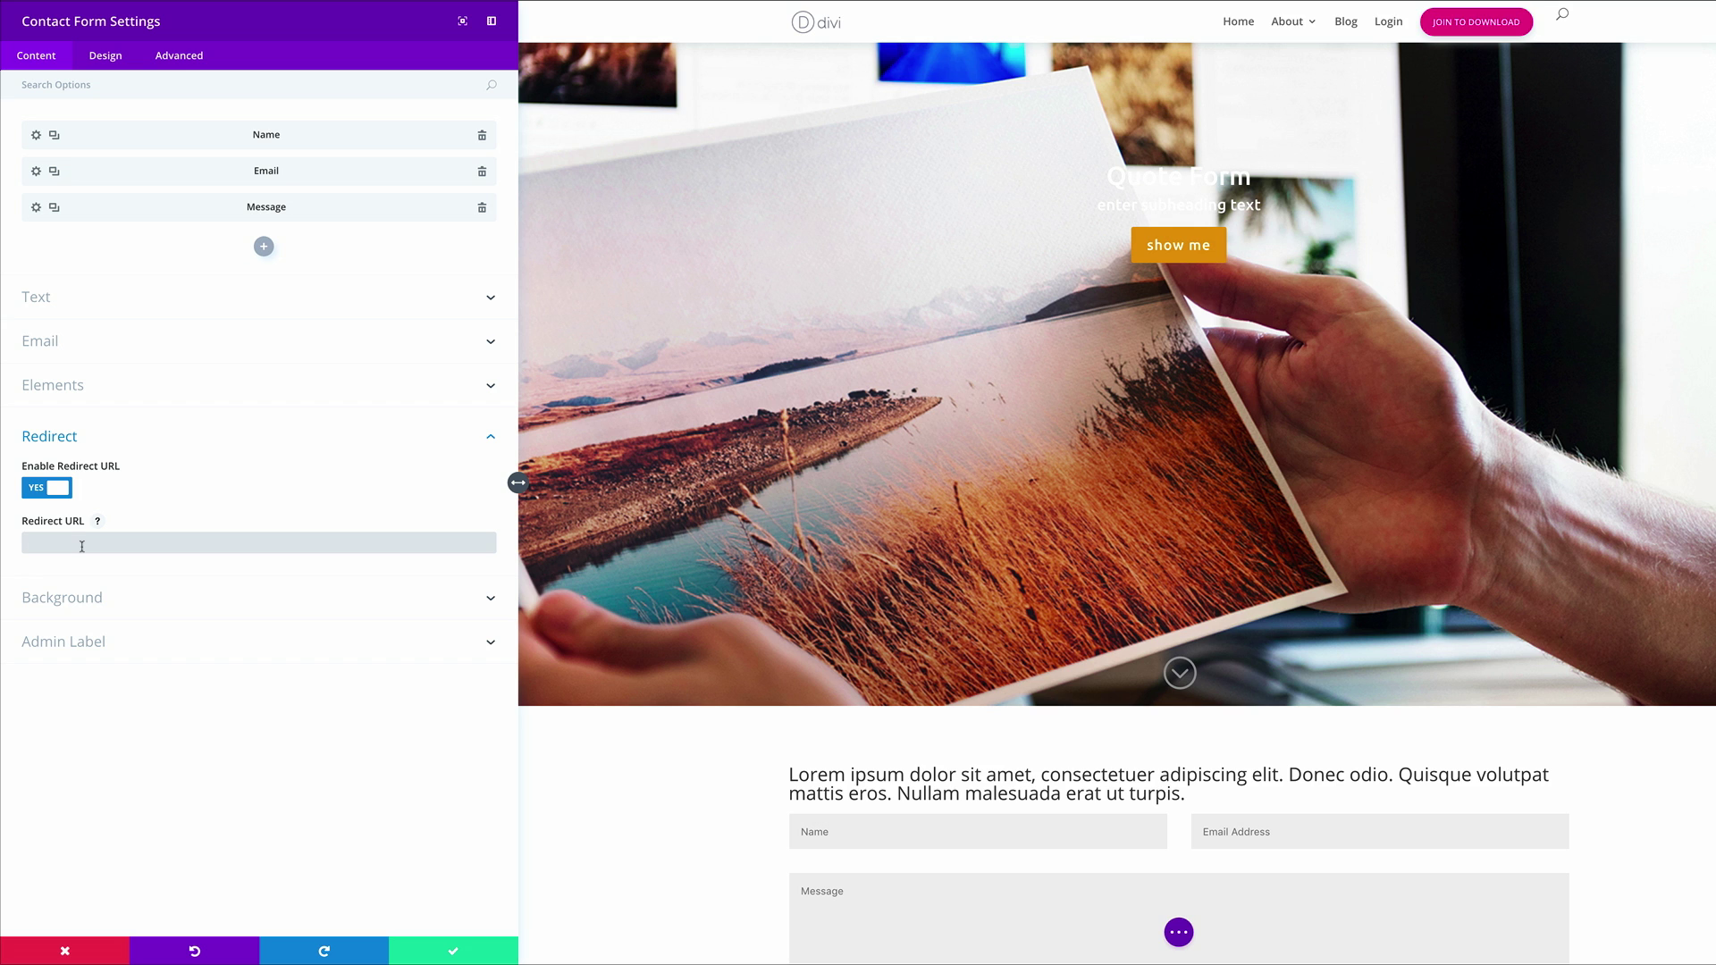
text(#)
Set the form's Title Text to the Ubuntu font, 1px letter spacing and 30px size
click(105, 56)
click(78, 129)
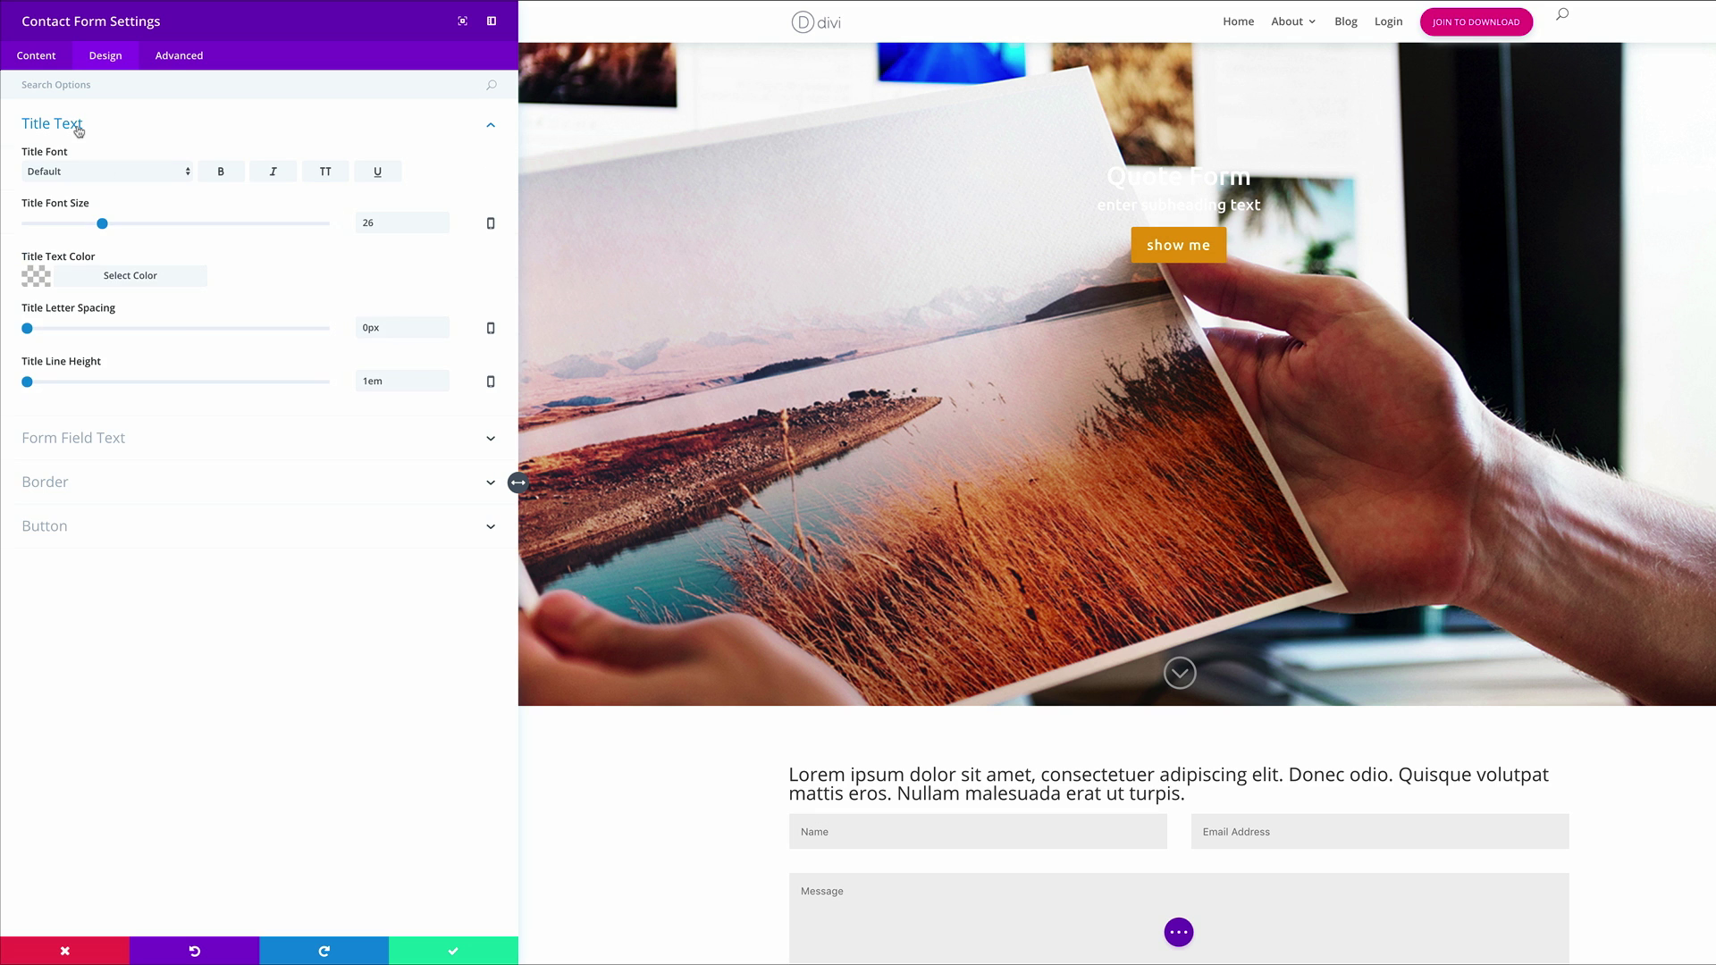
click(143, 171)
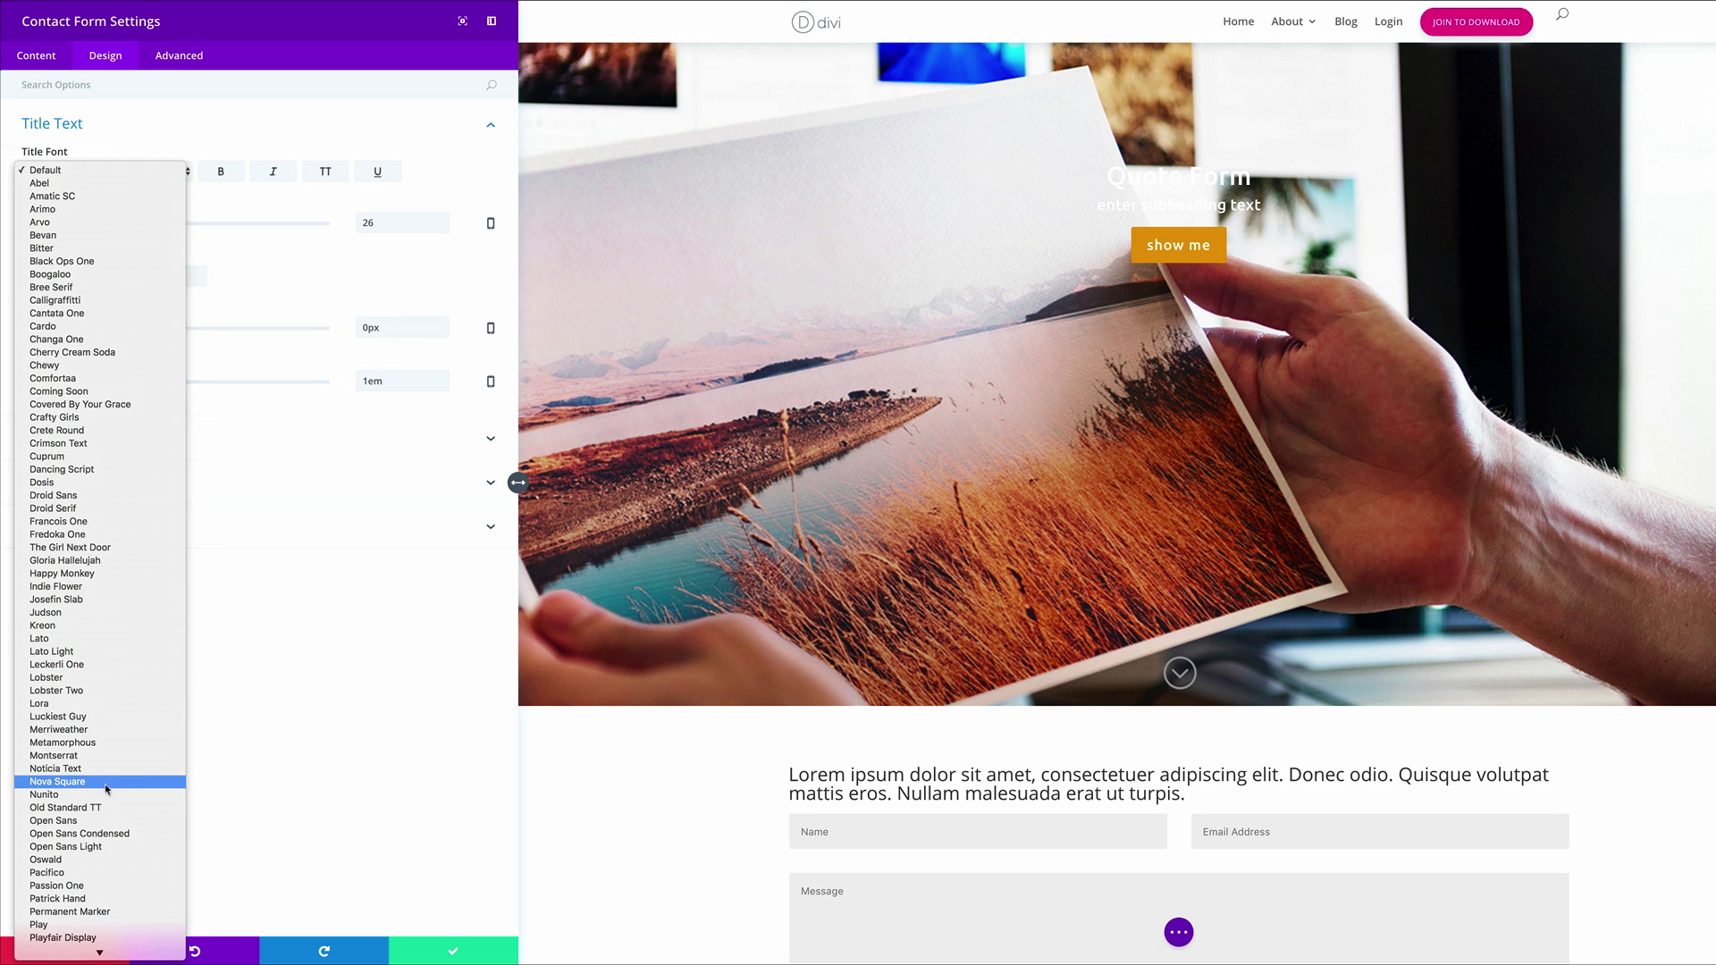
scroll(107, 785, down, 8)
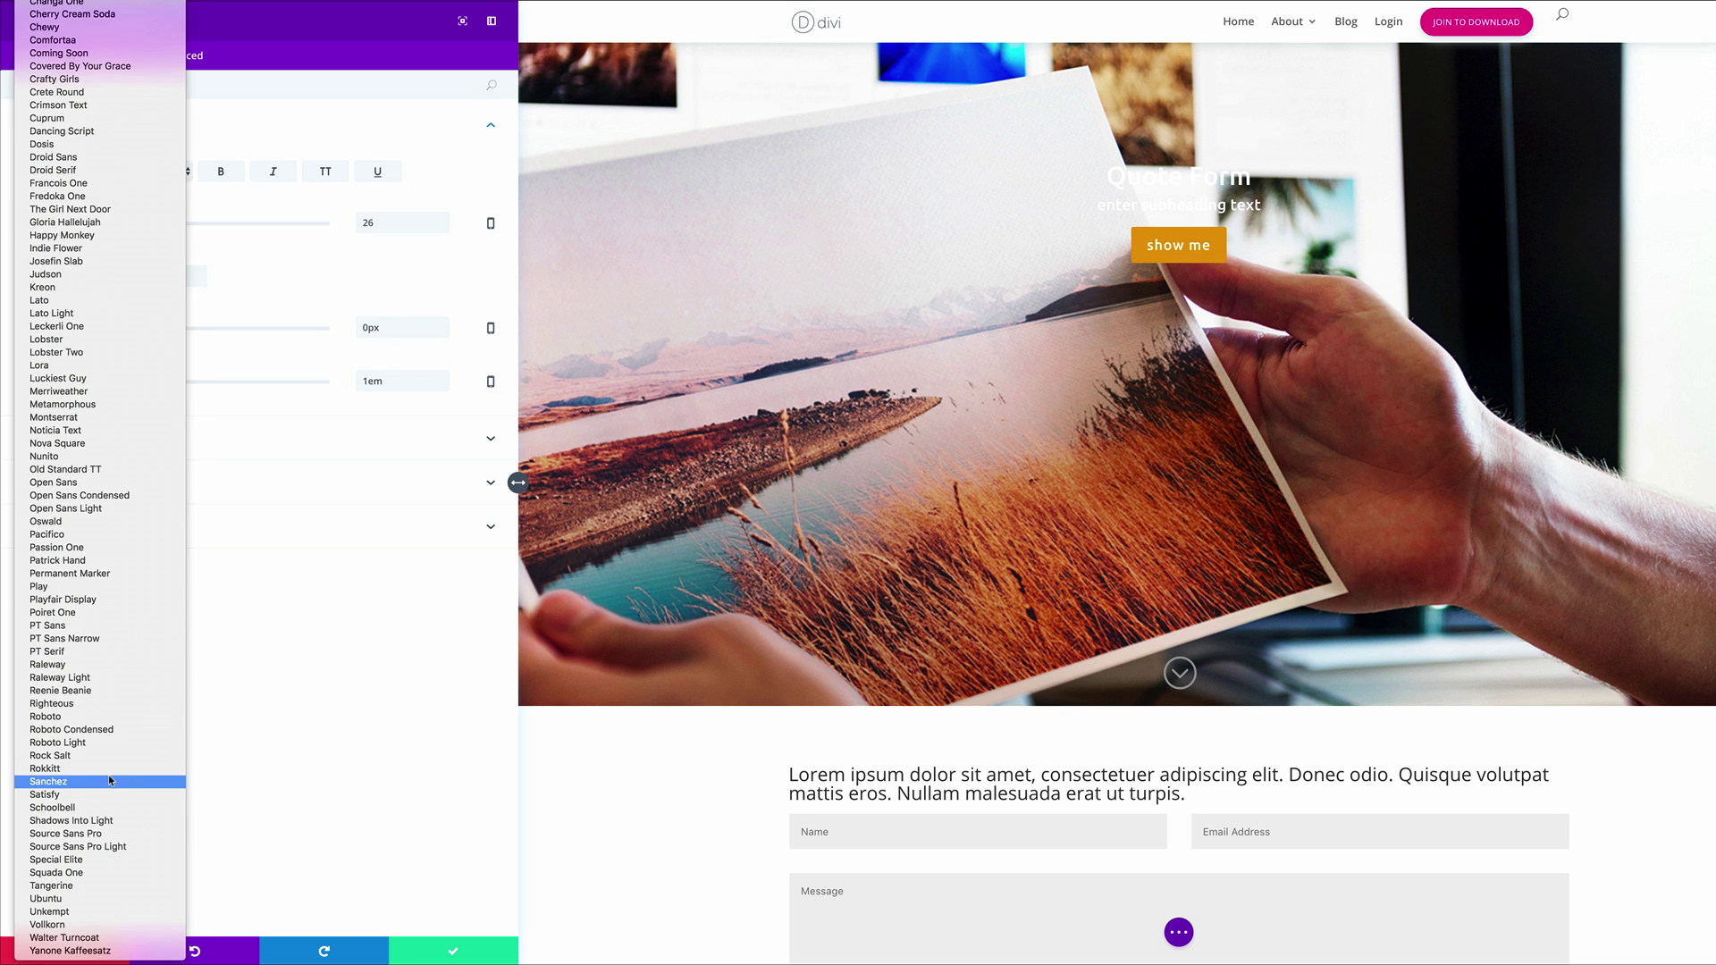
click(106, 900)
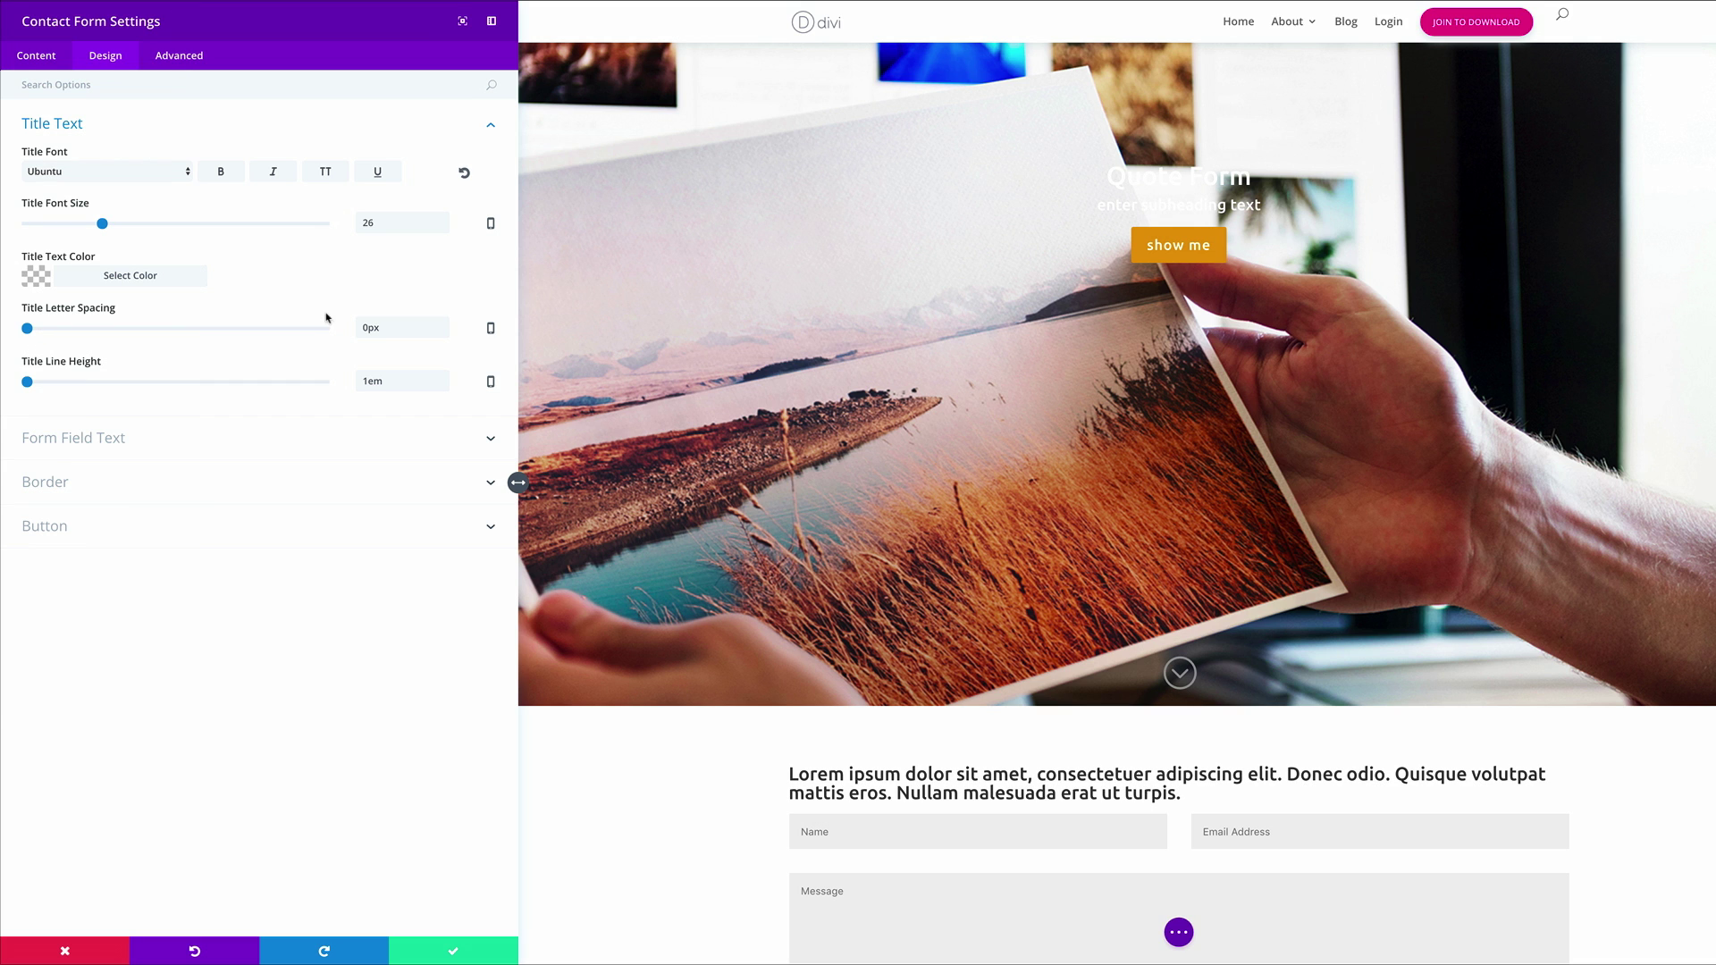
drag(368, 328, 358, 328)
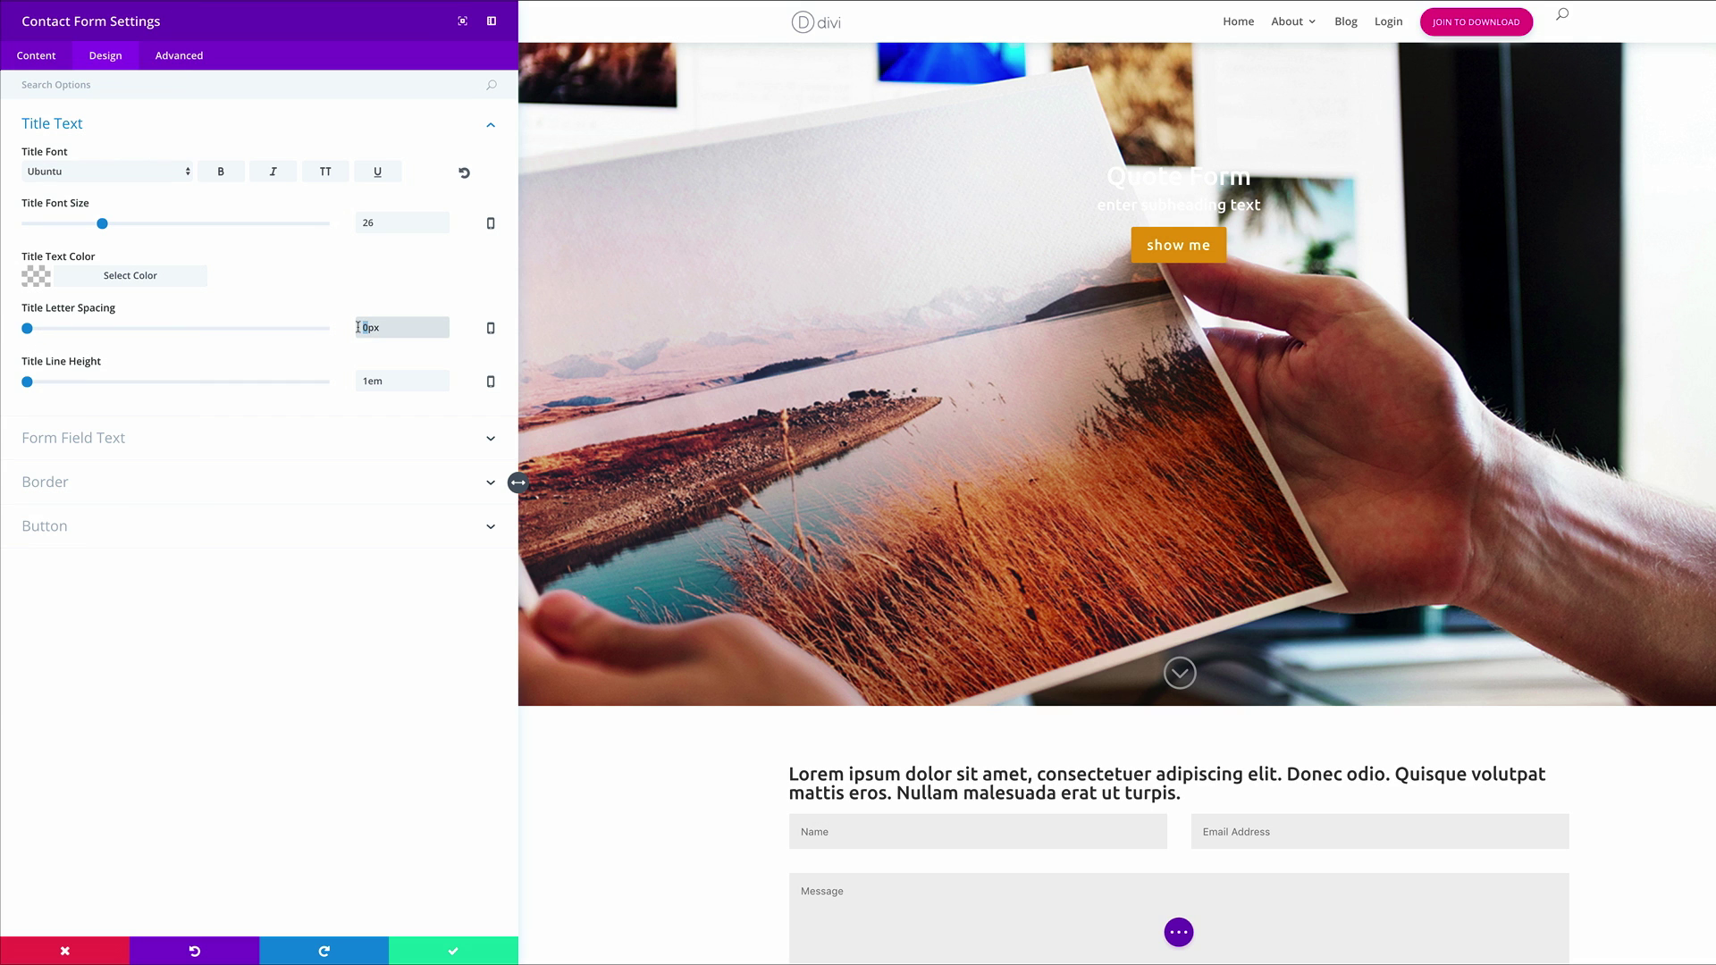
text(1)
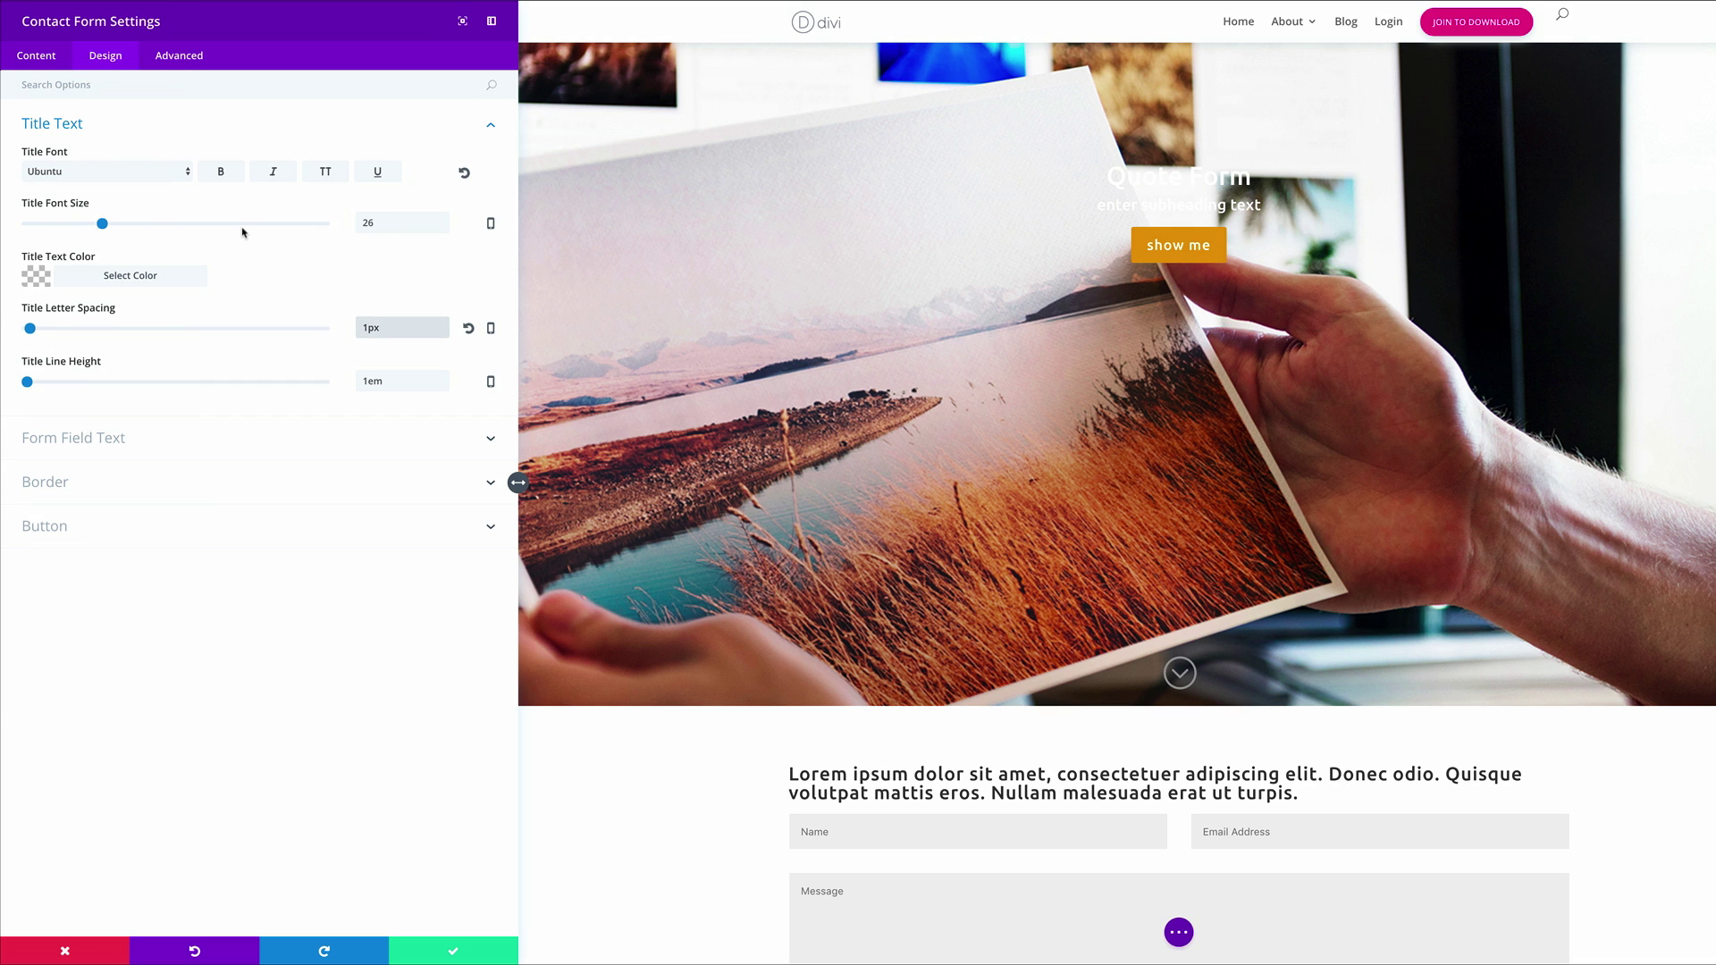
drag(102, 223, 115, 226)
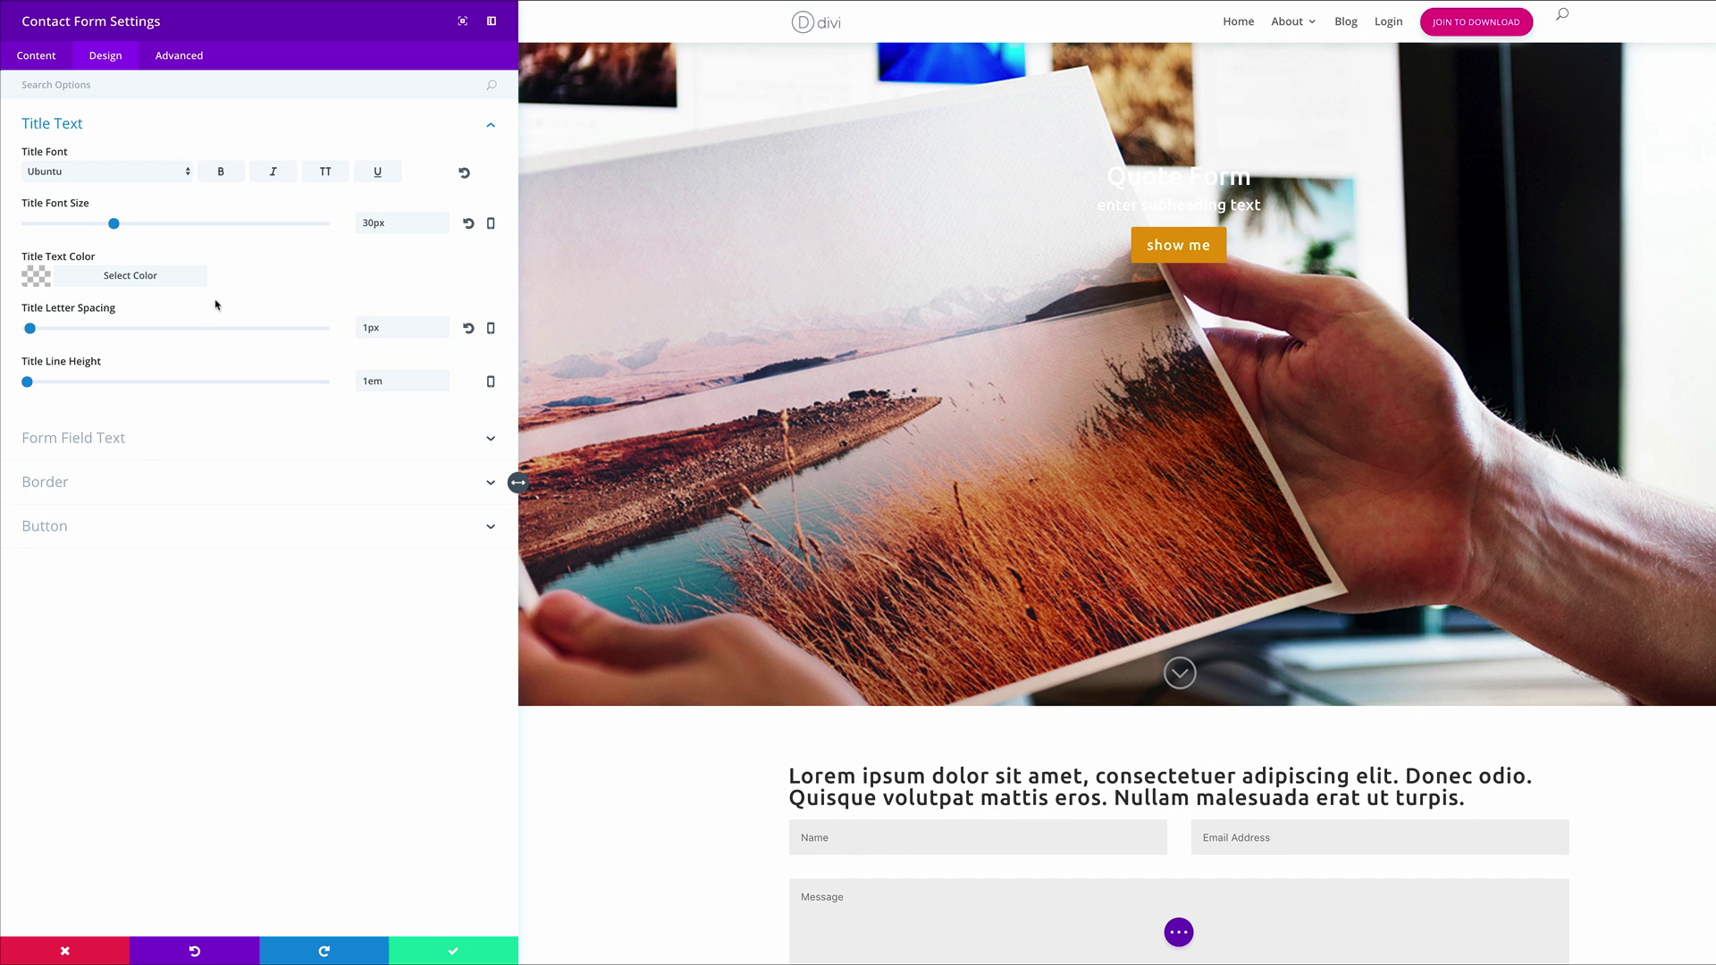
click(78, 441)
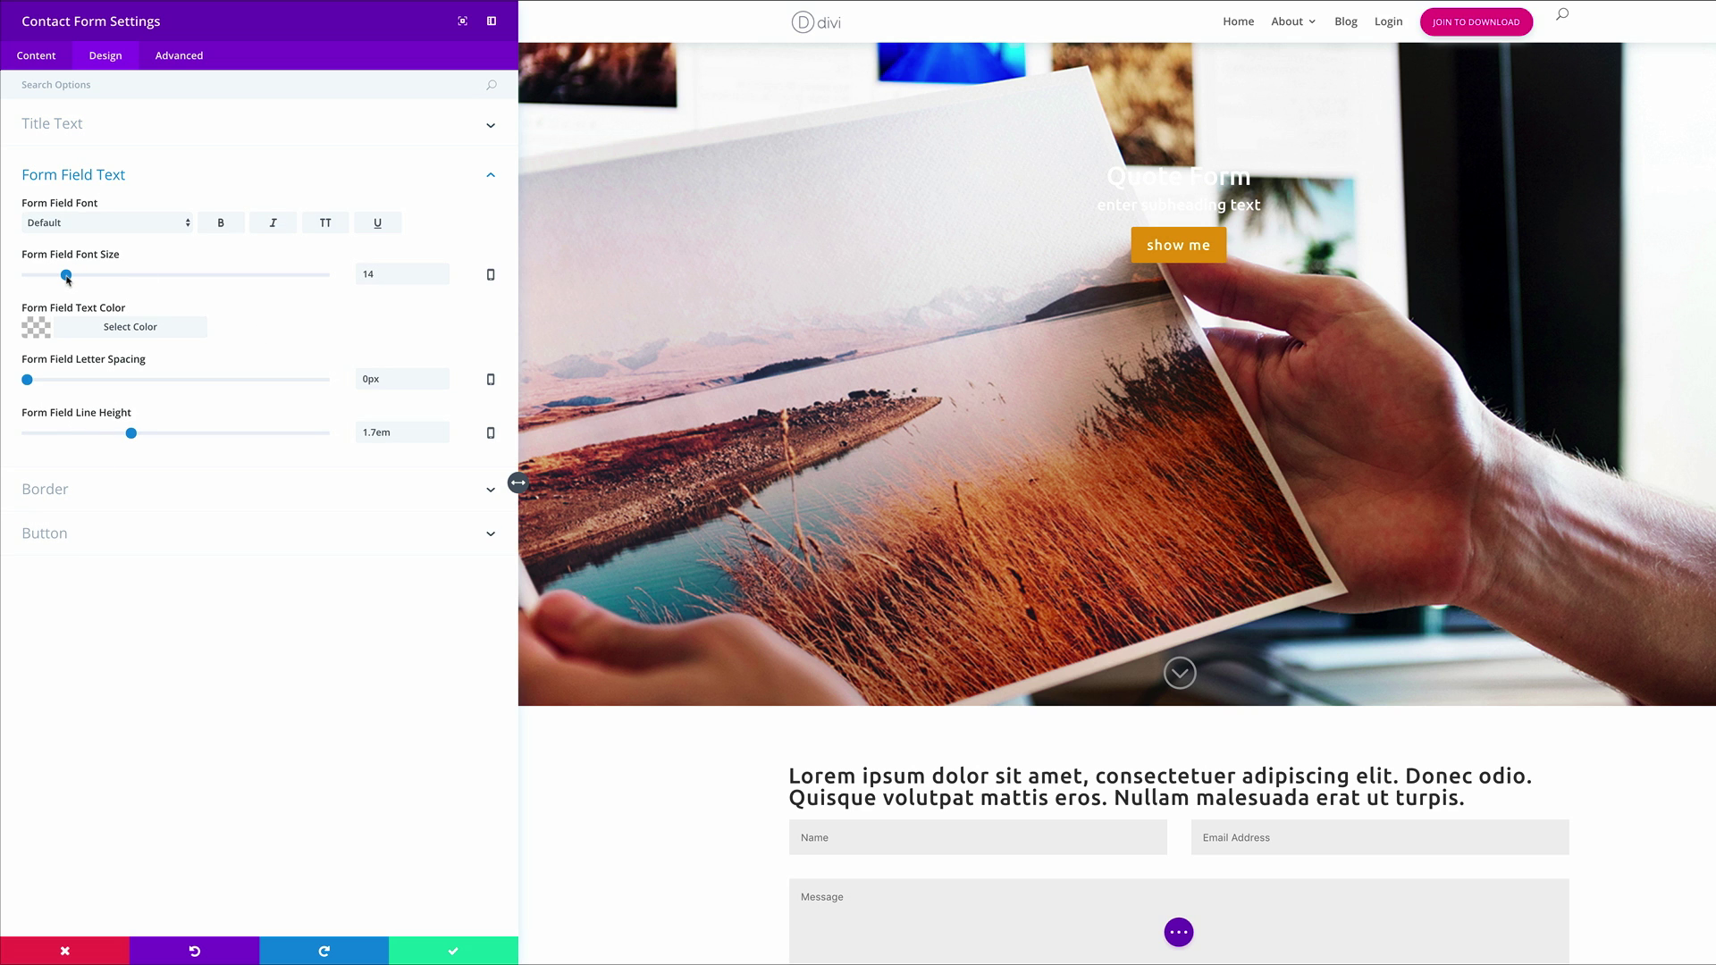
Give the form field text a 24px size, orange #e09900 colour and the Ubuntu font
double_click(365, 272)
text(24)
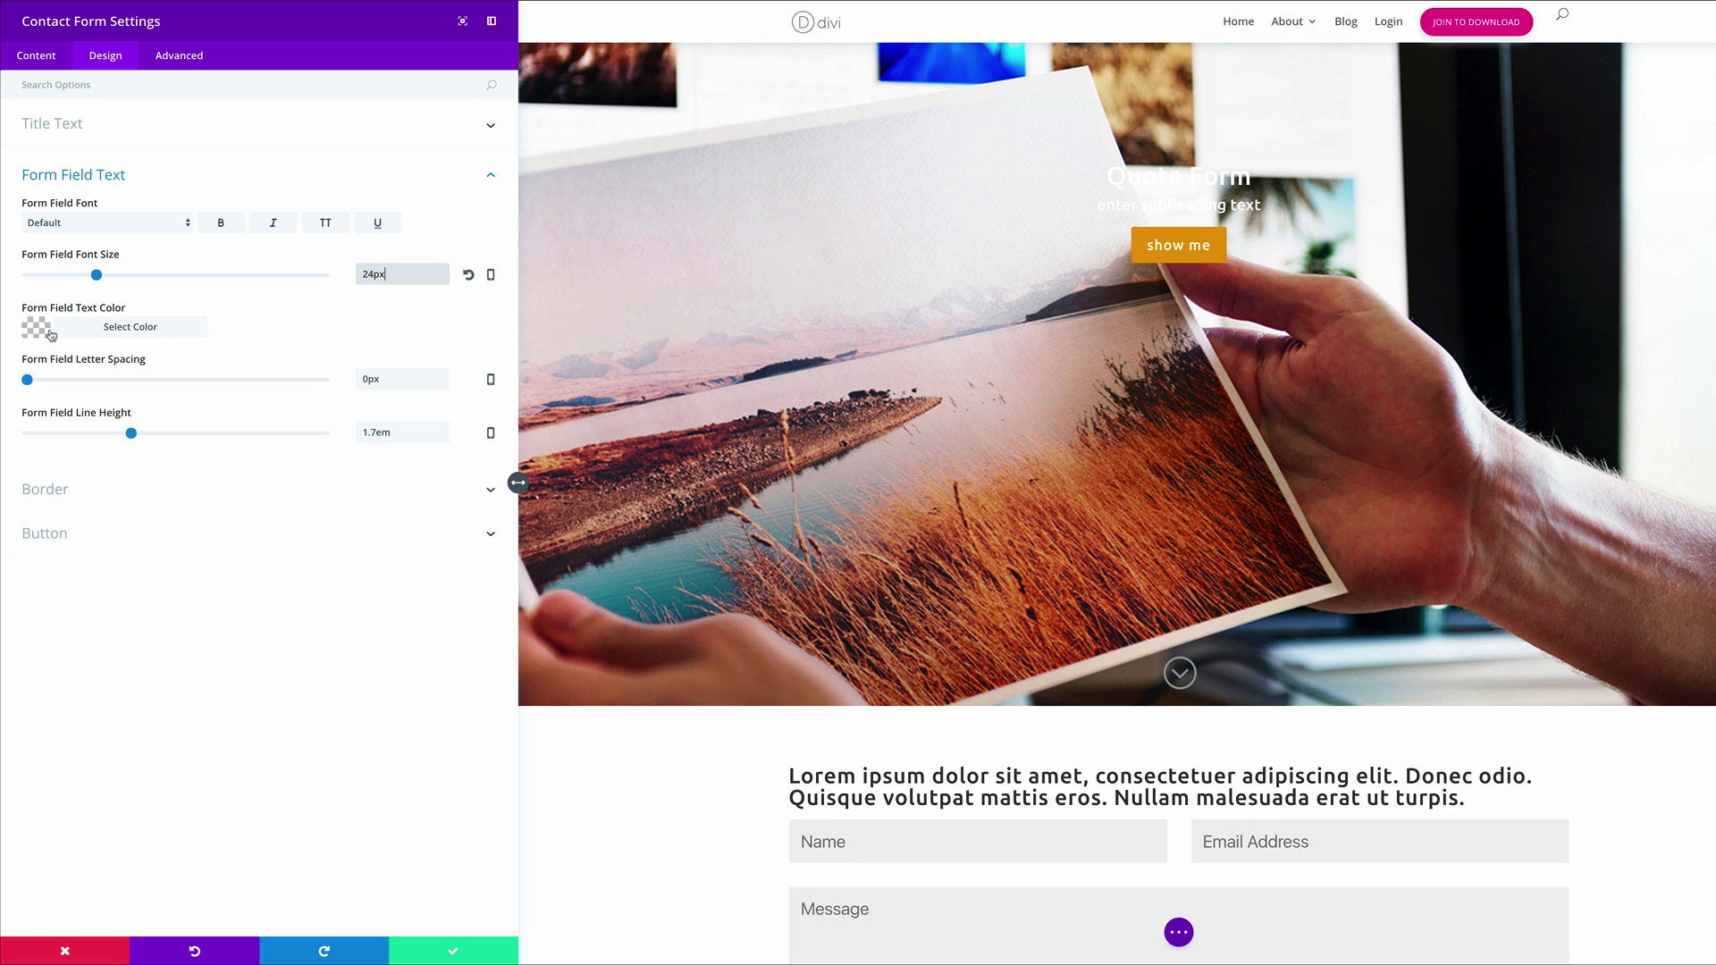
click(34, 328)
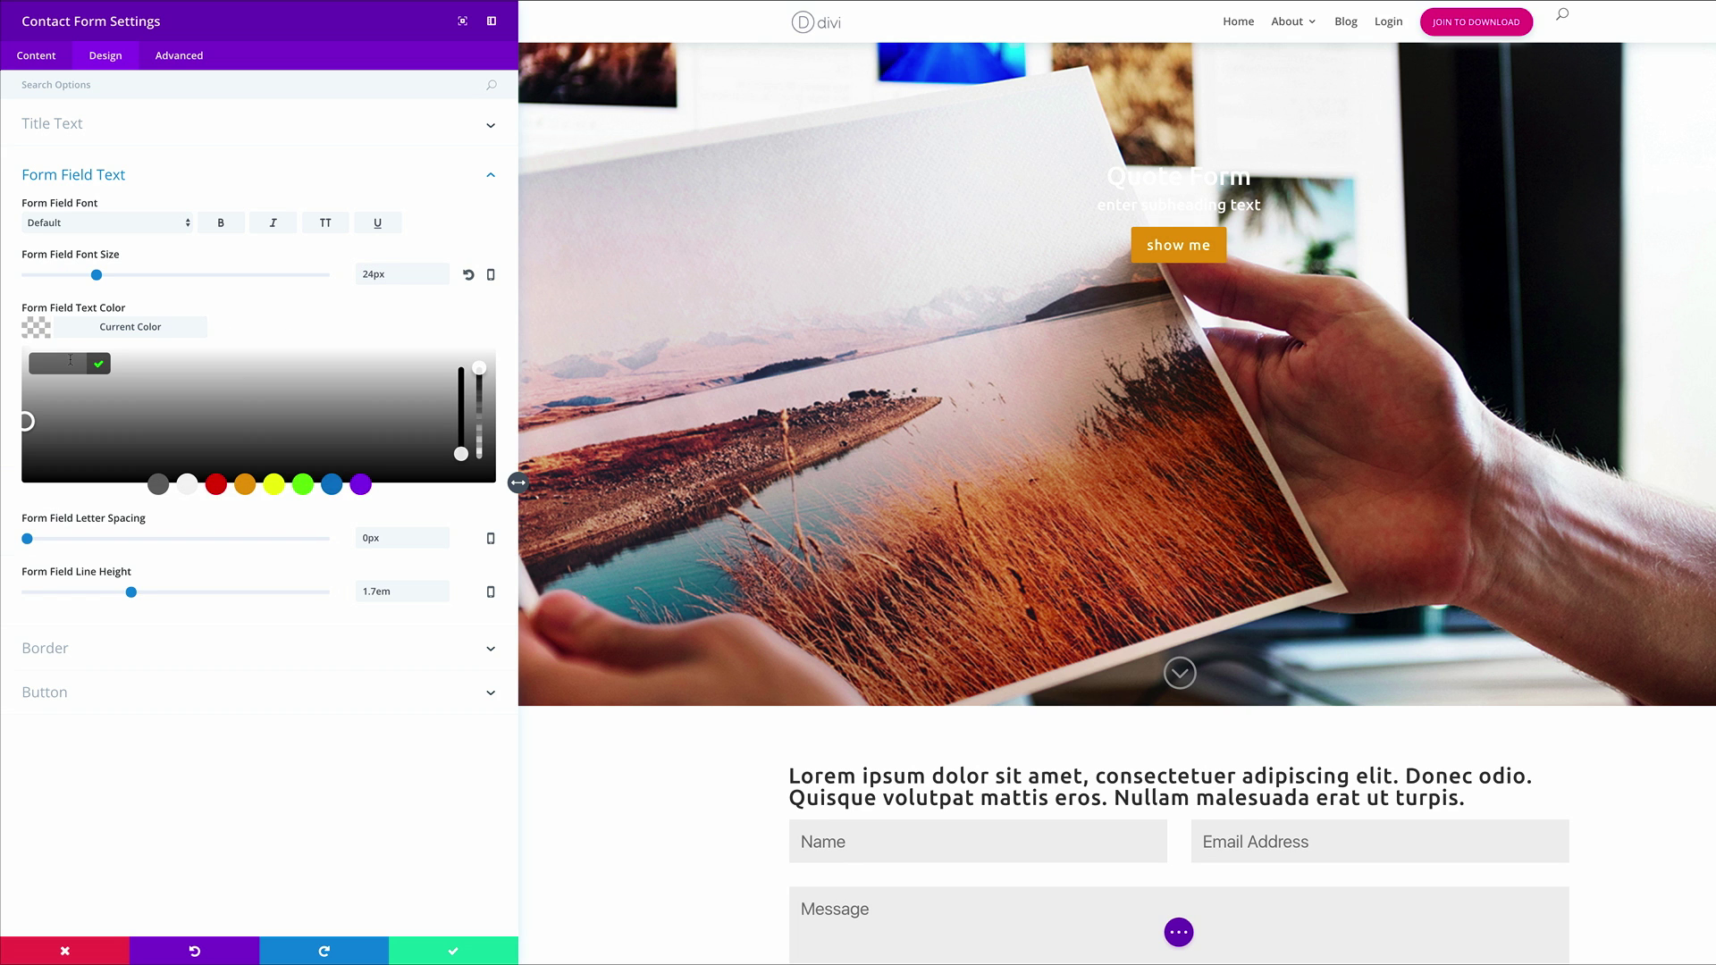
text(#e09900)
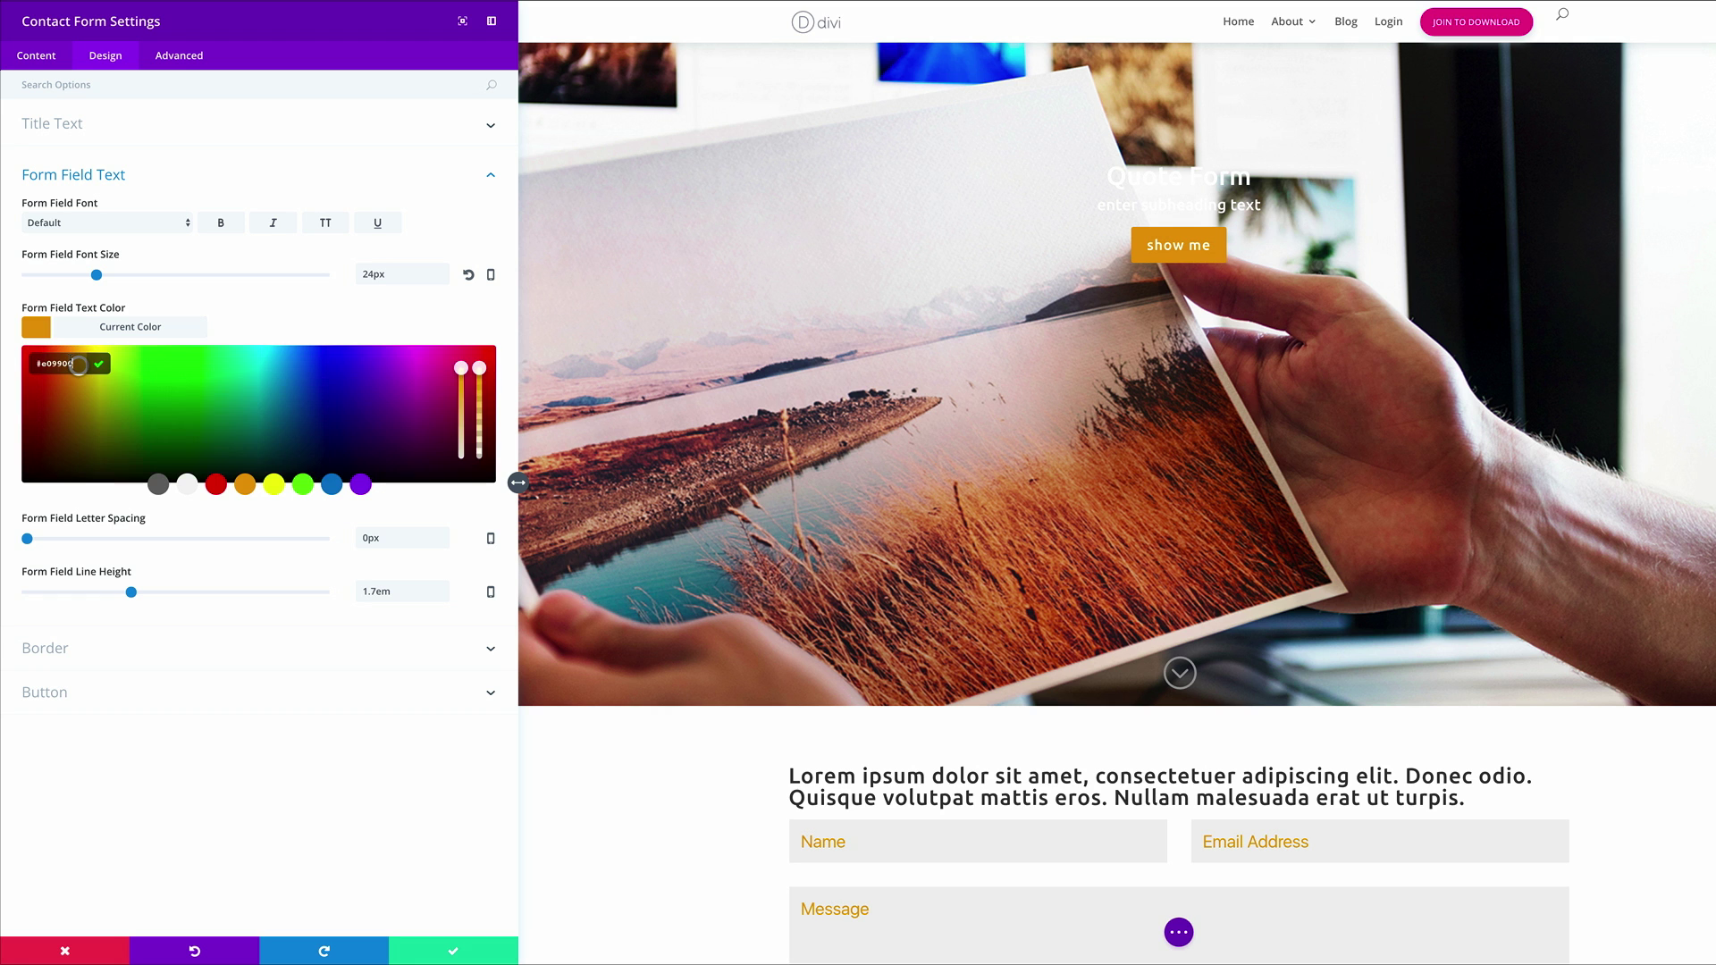
click(270, 328)
click(134, 224)
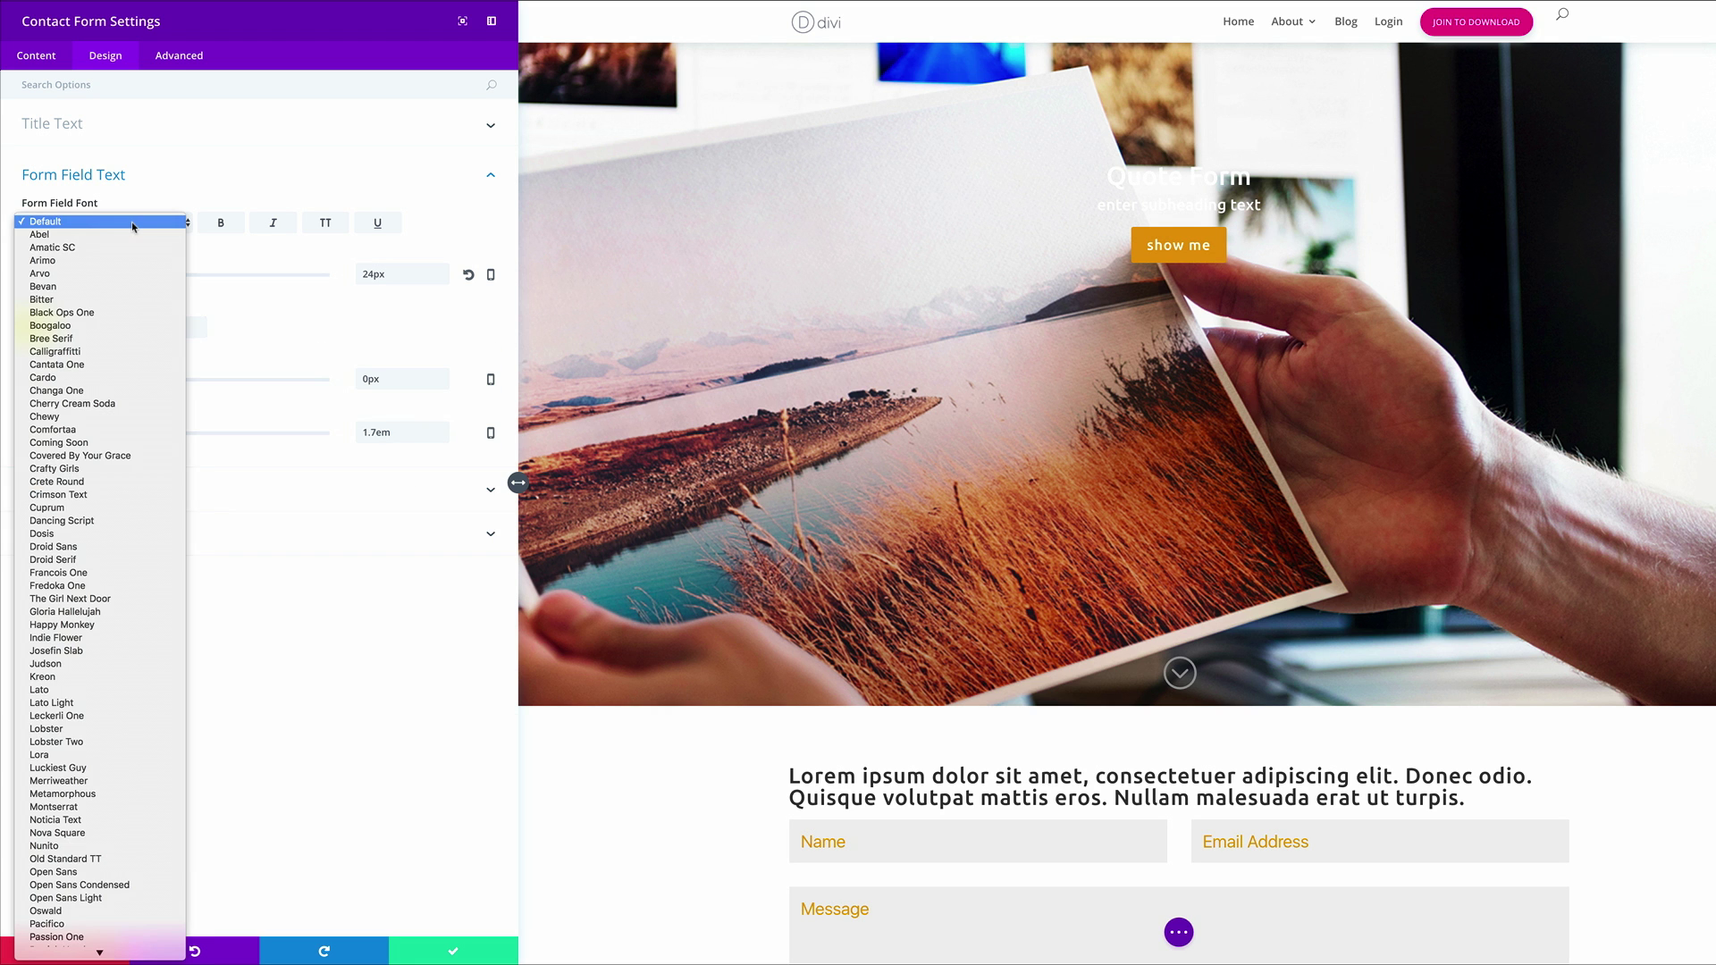
scroll(117, 738, down, 5)
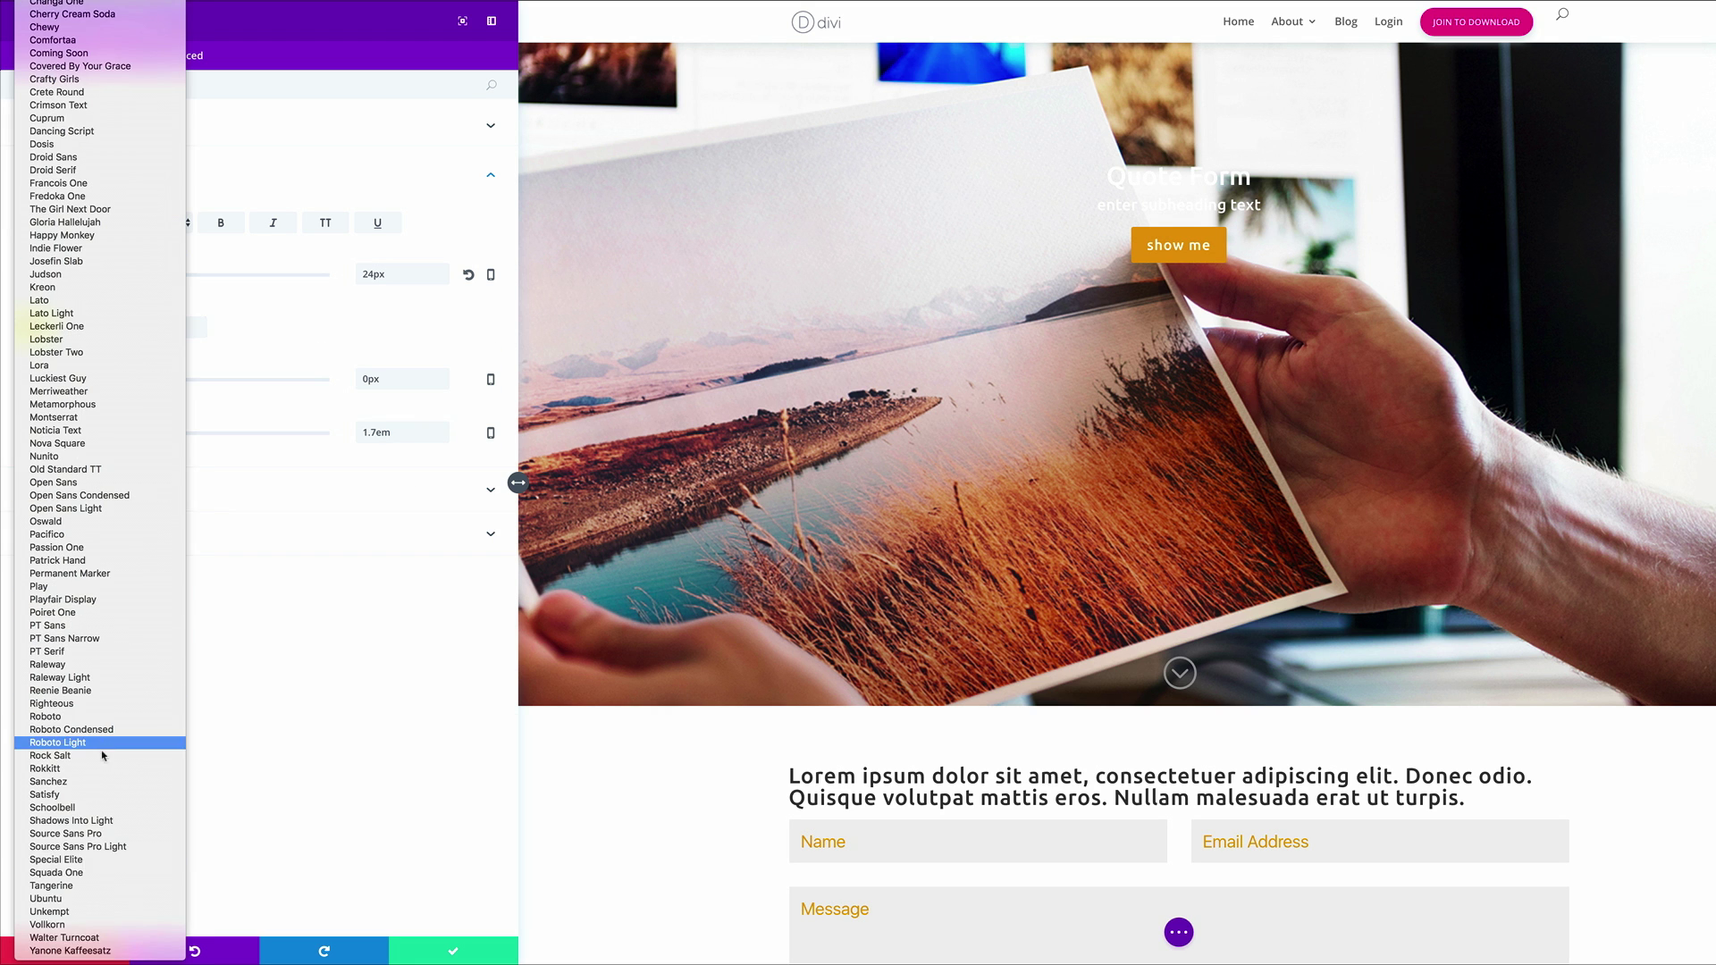
click(71, 899)
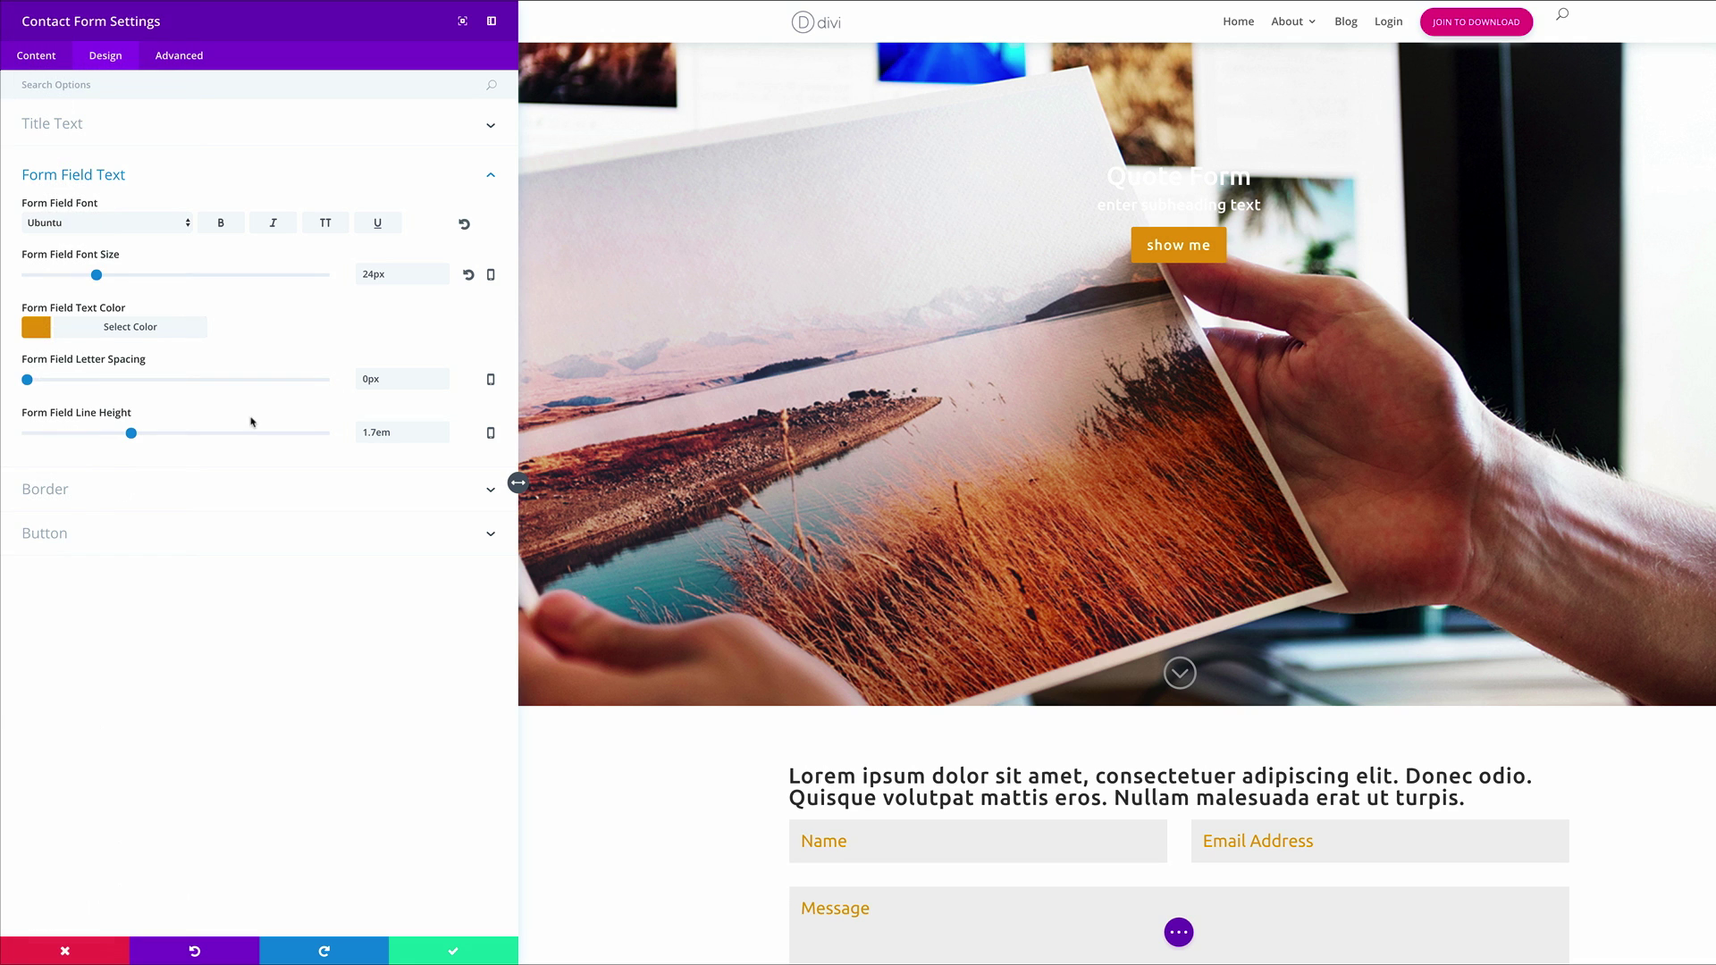
Turn on form field borders with 5px rounded corners and #999999 border colour
click(69, 492)
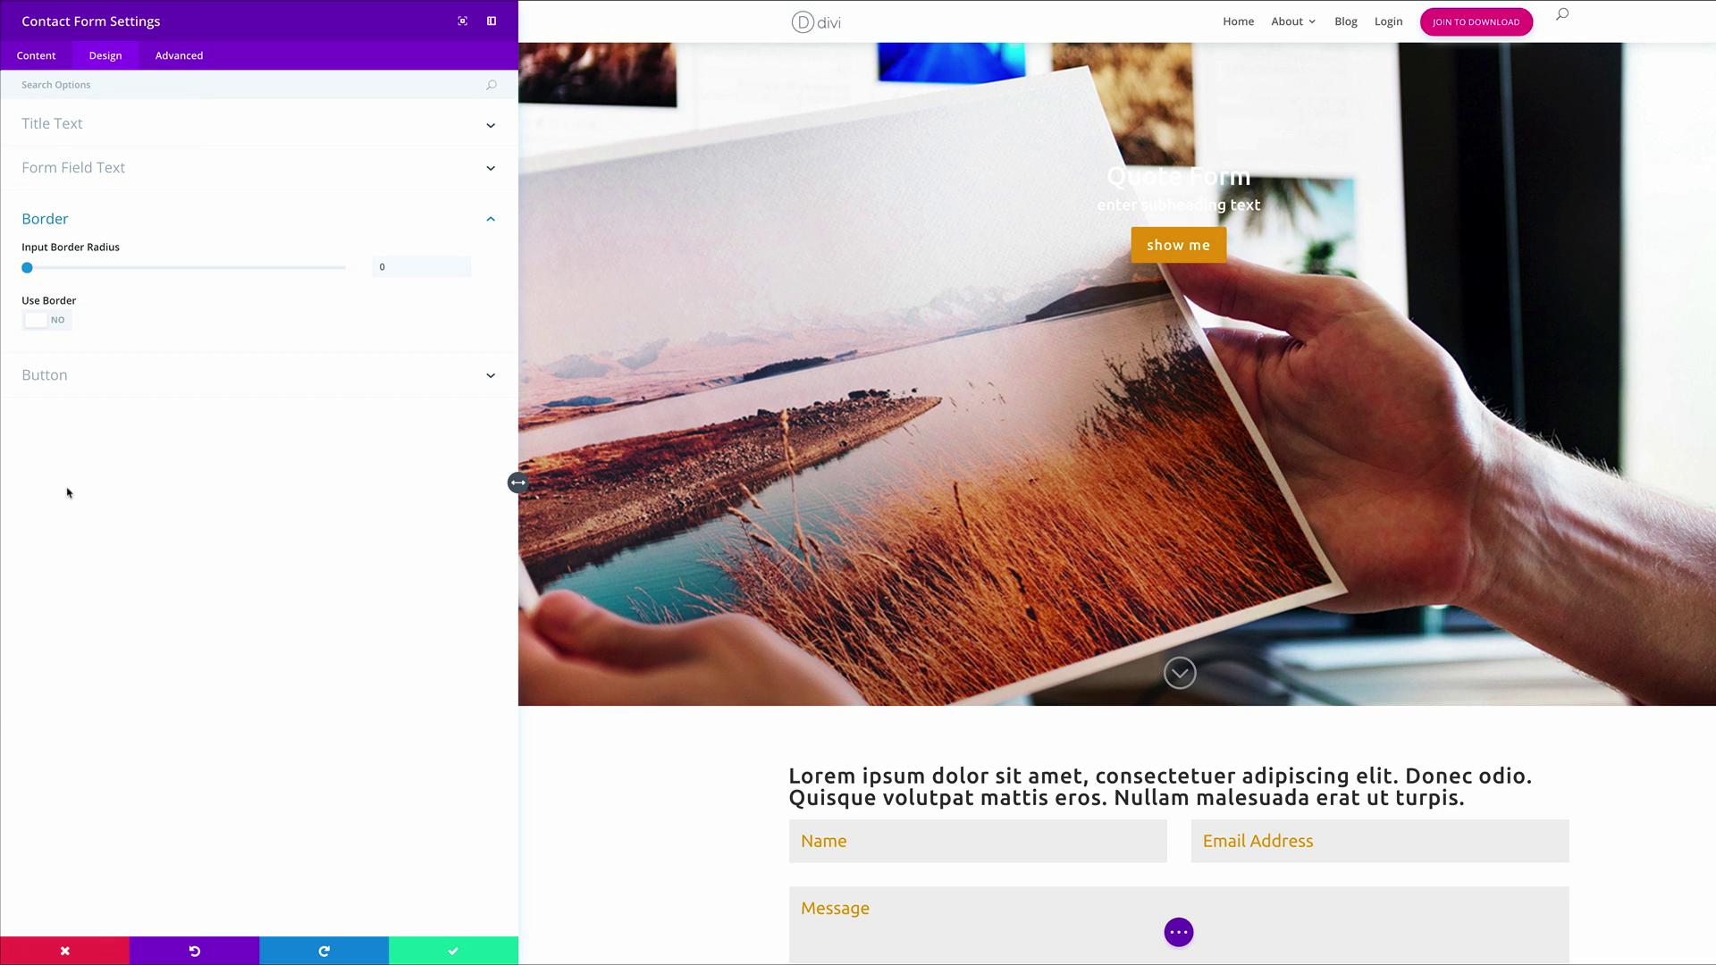
click(63, 321)
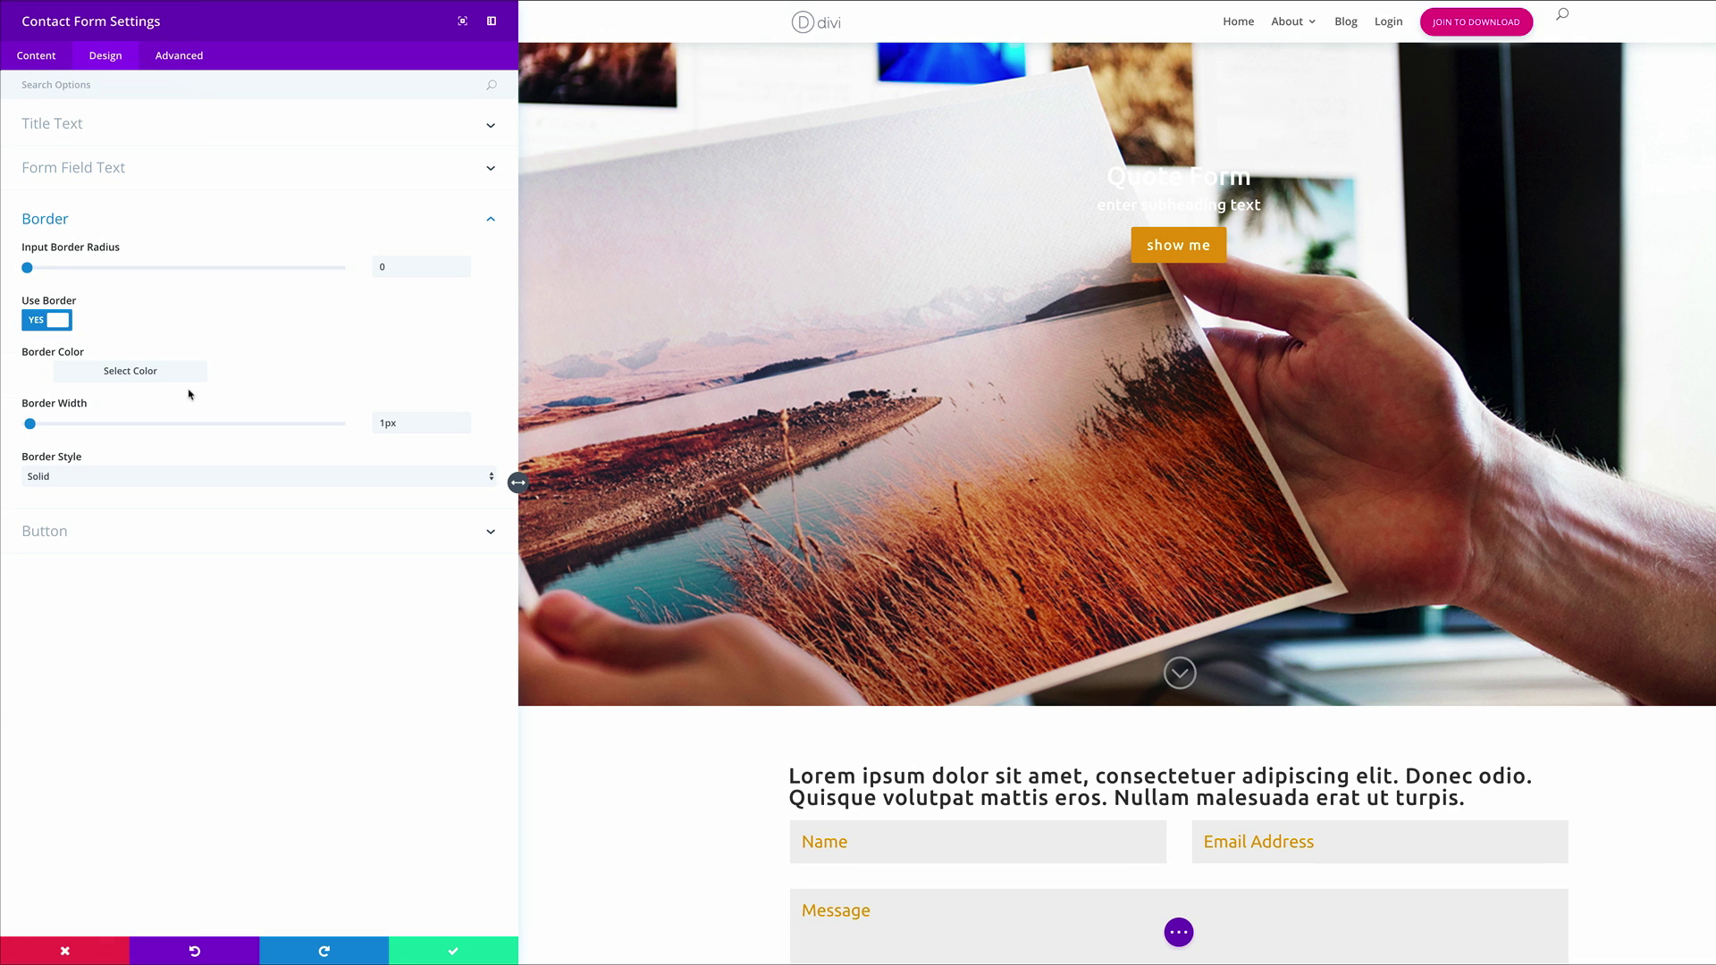
drag(27, 267, 42, 268)
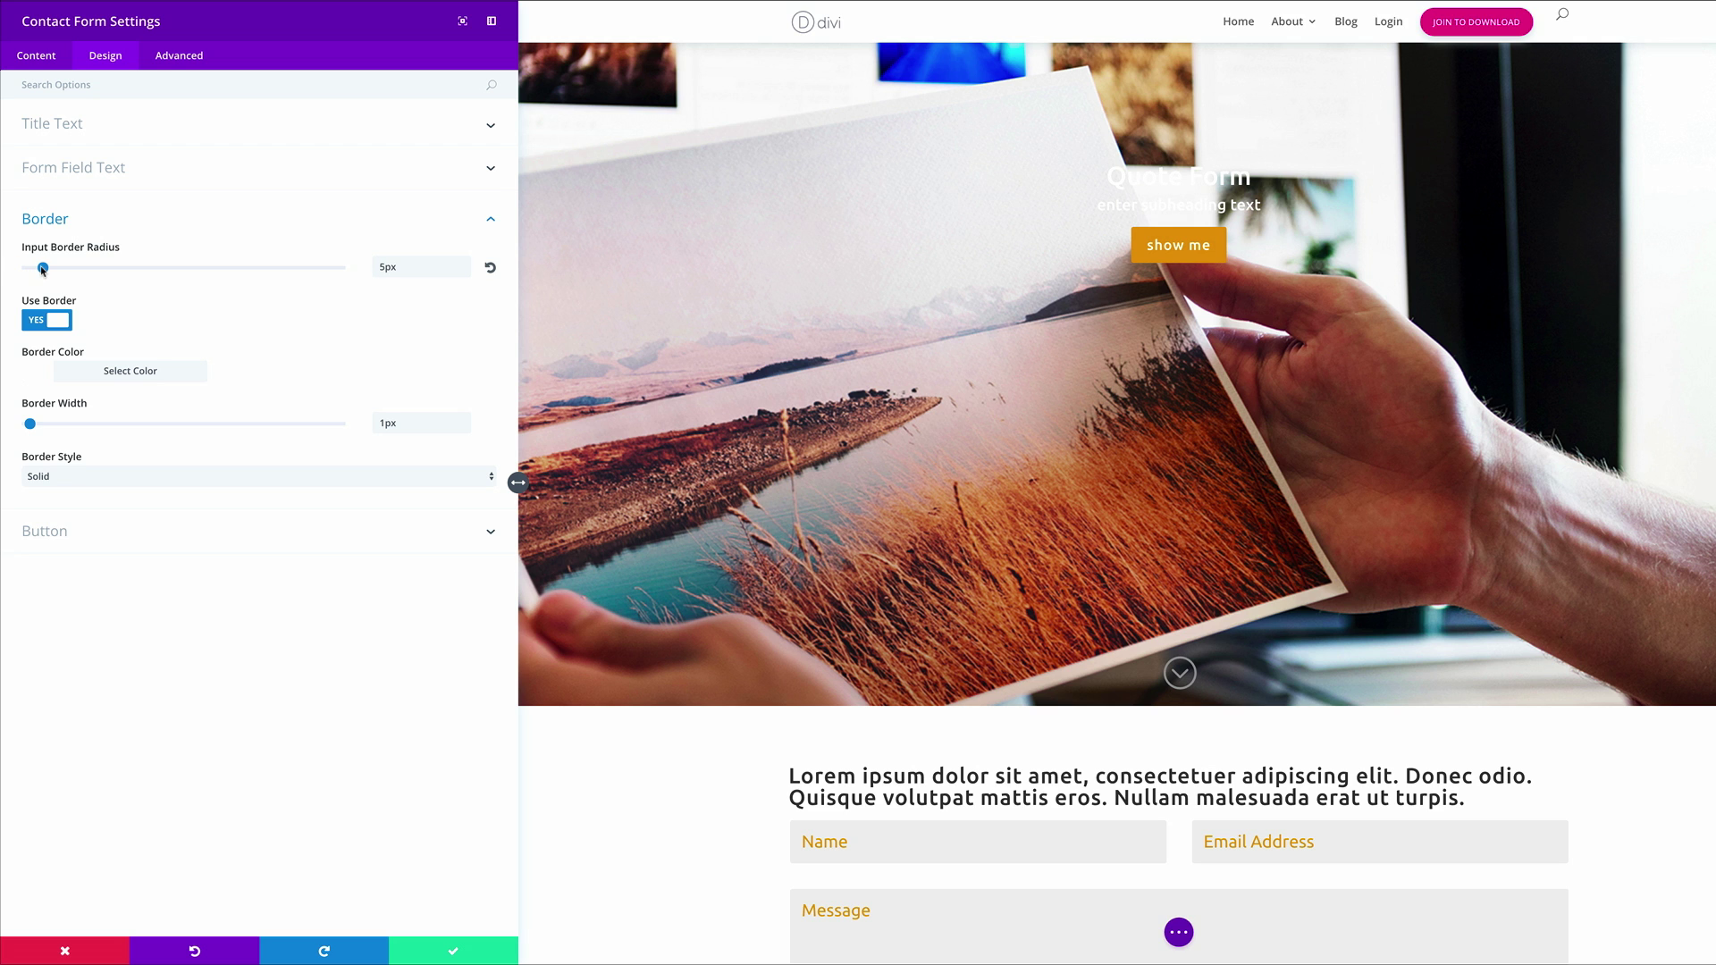
click(40, 375)
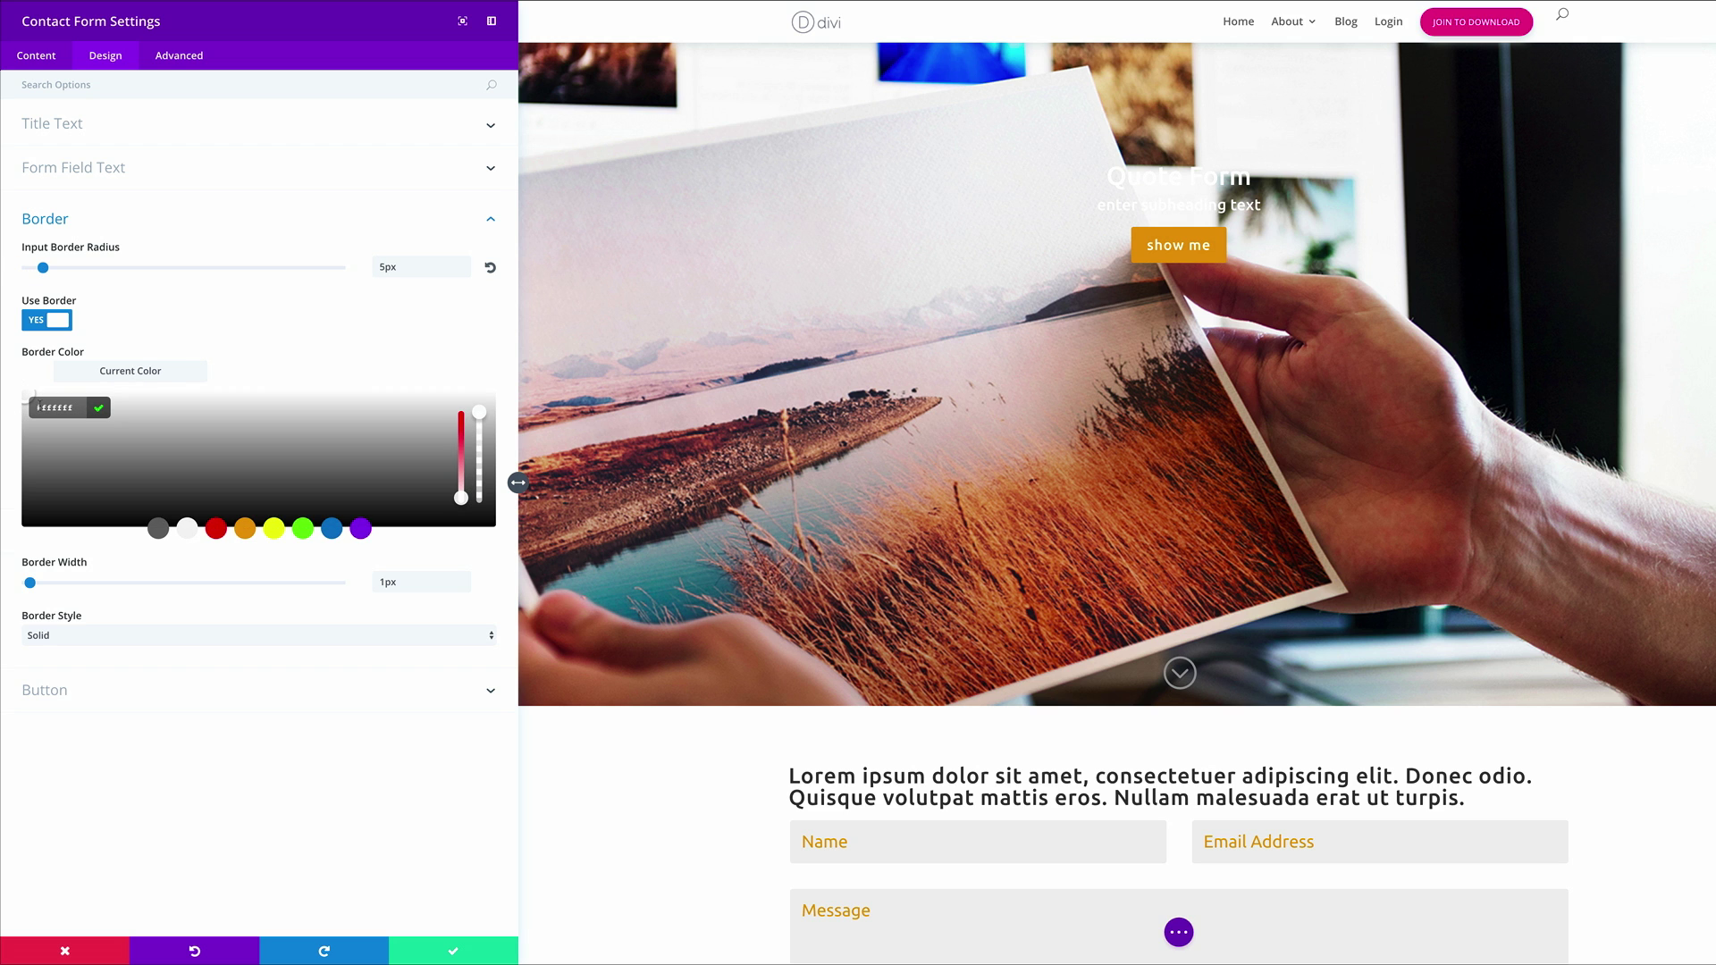
text(999999)
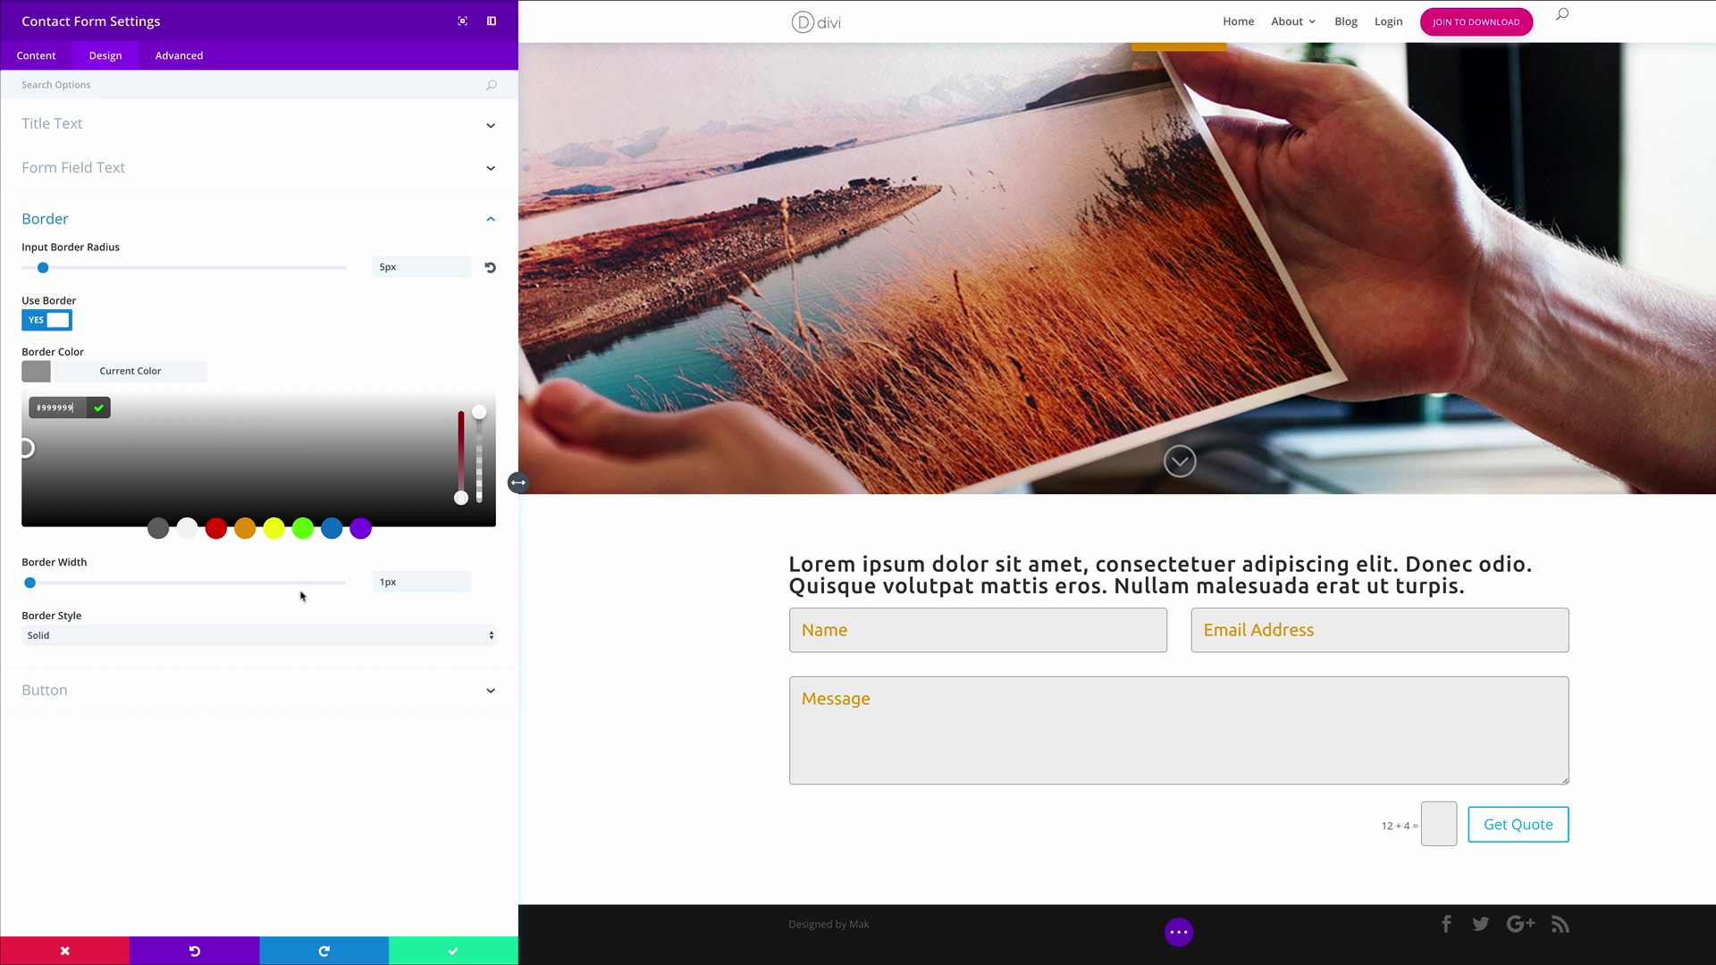
click(156, 693)
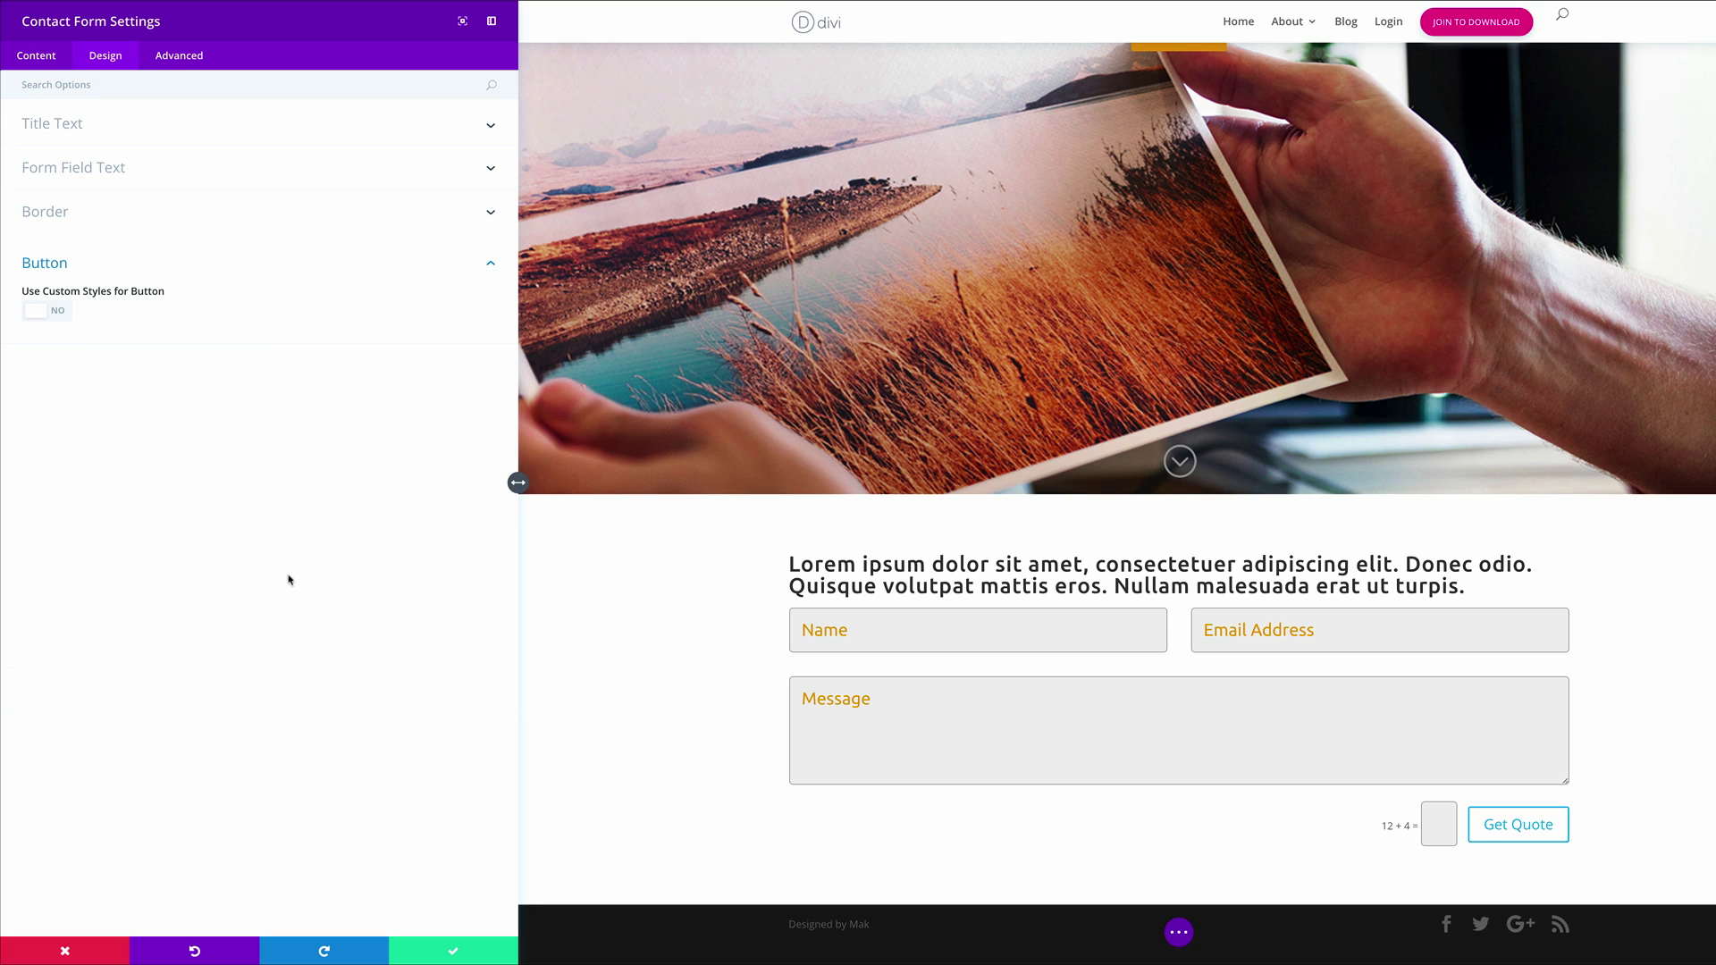
Enable custom button styles with 24px text on an orange background
click(59, 315)
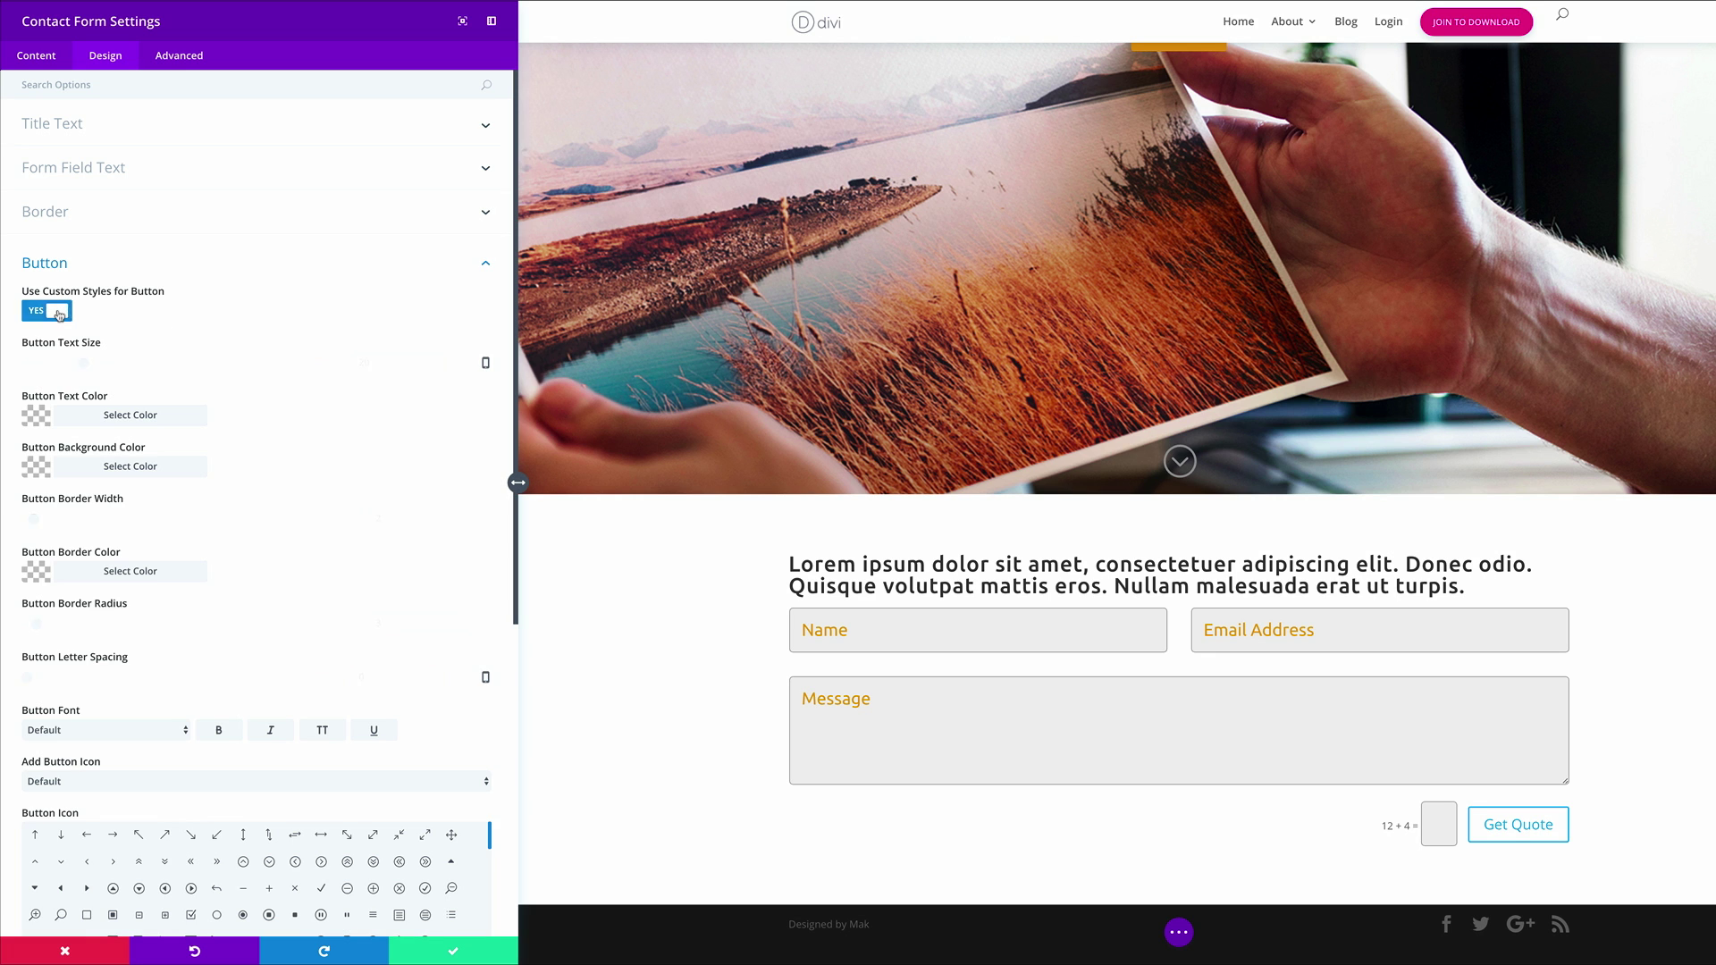
scroll(206, 313, down, 1)
scroll(206, 313, down, 1)
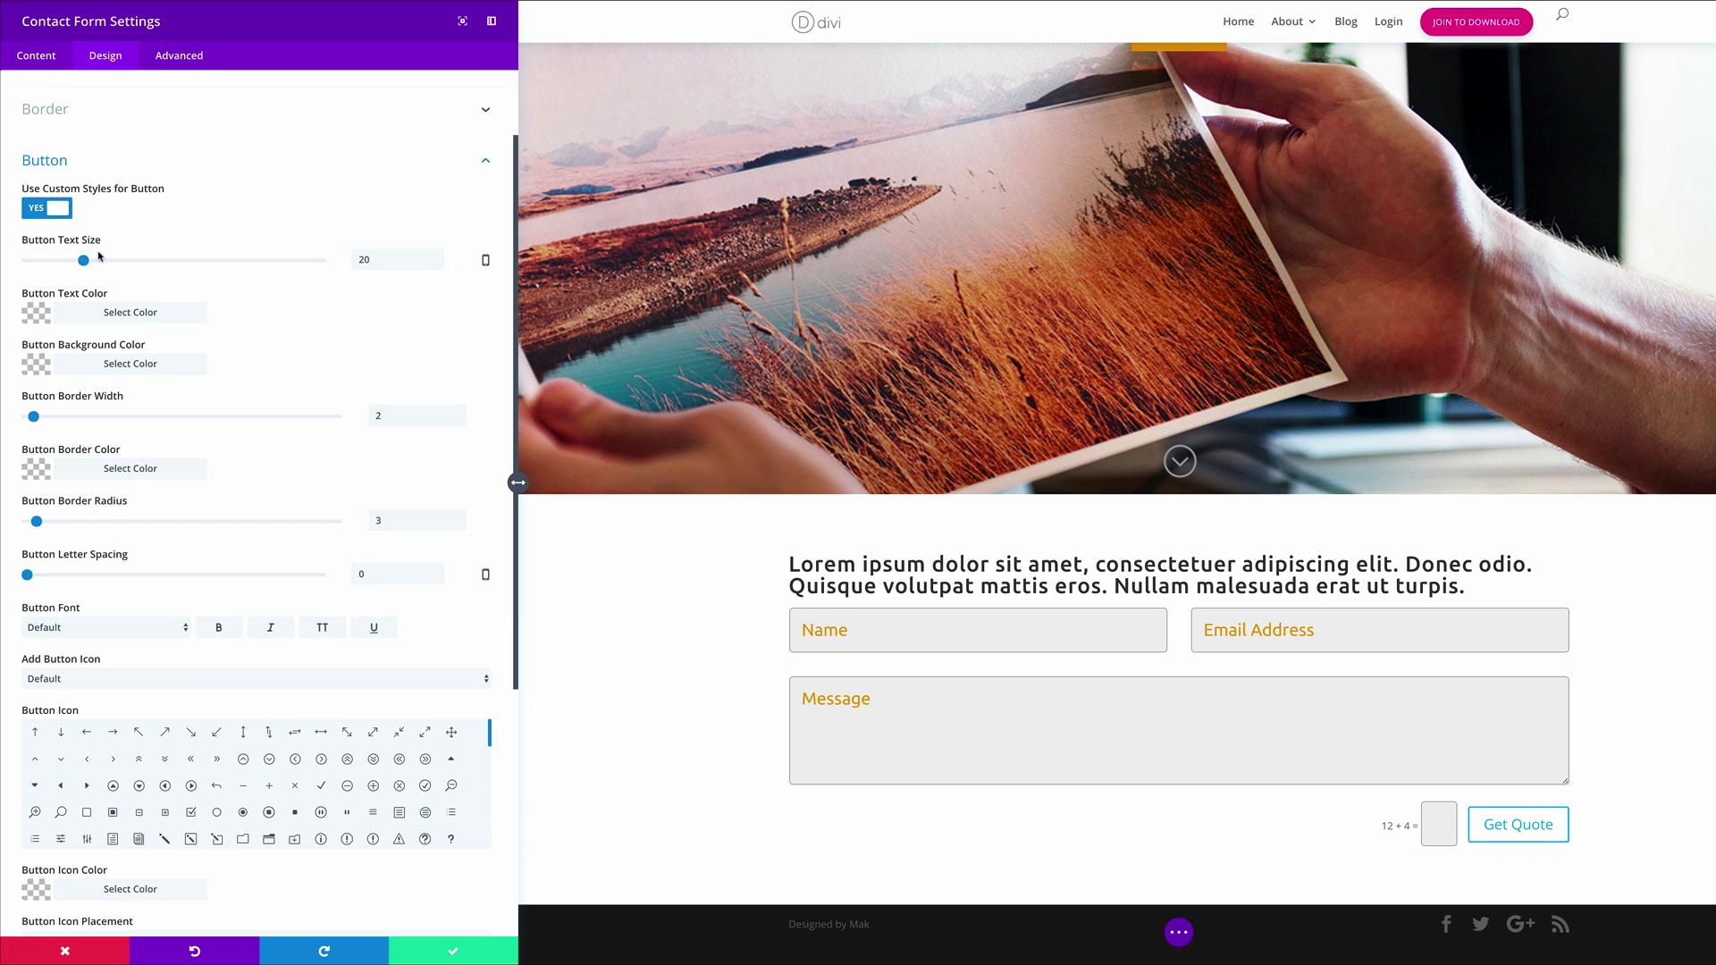
drag(87, 261, 95, 261)
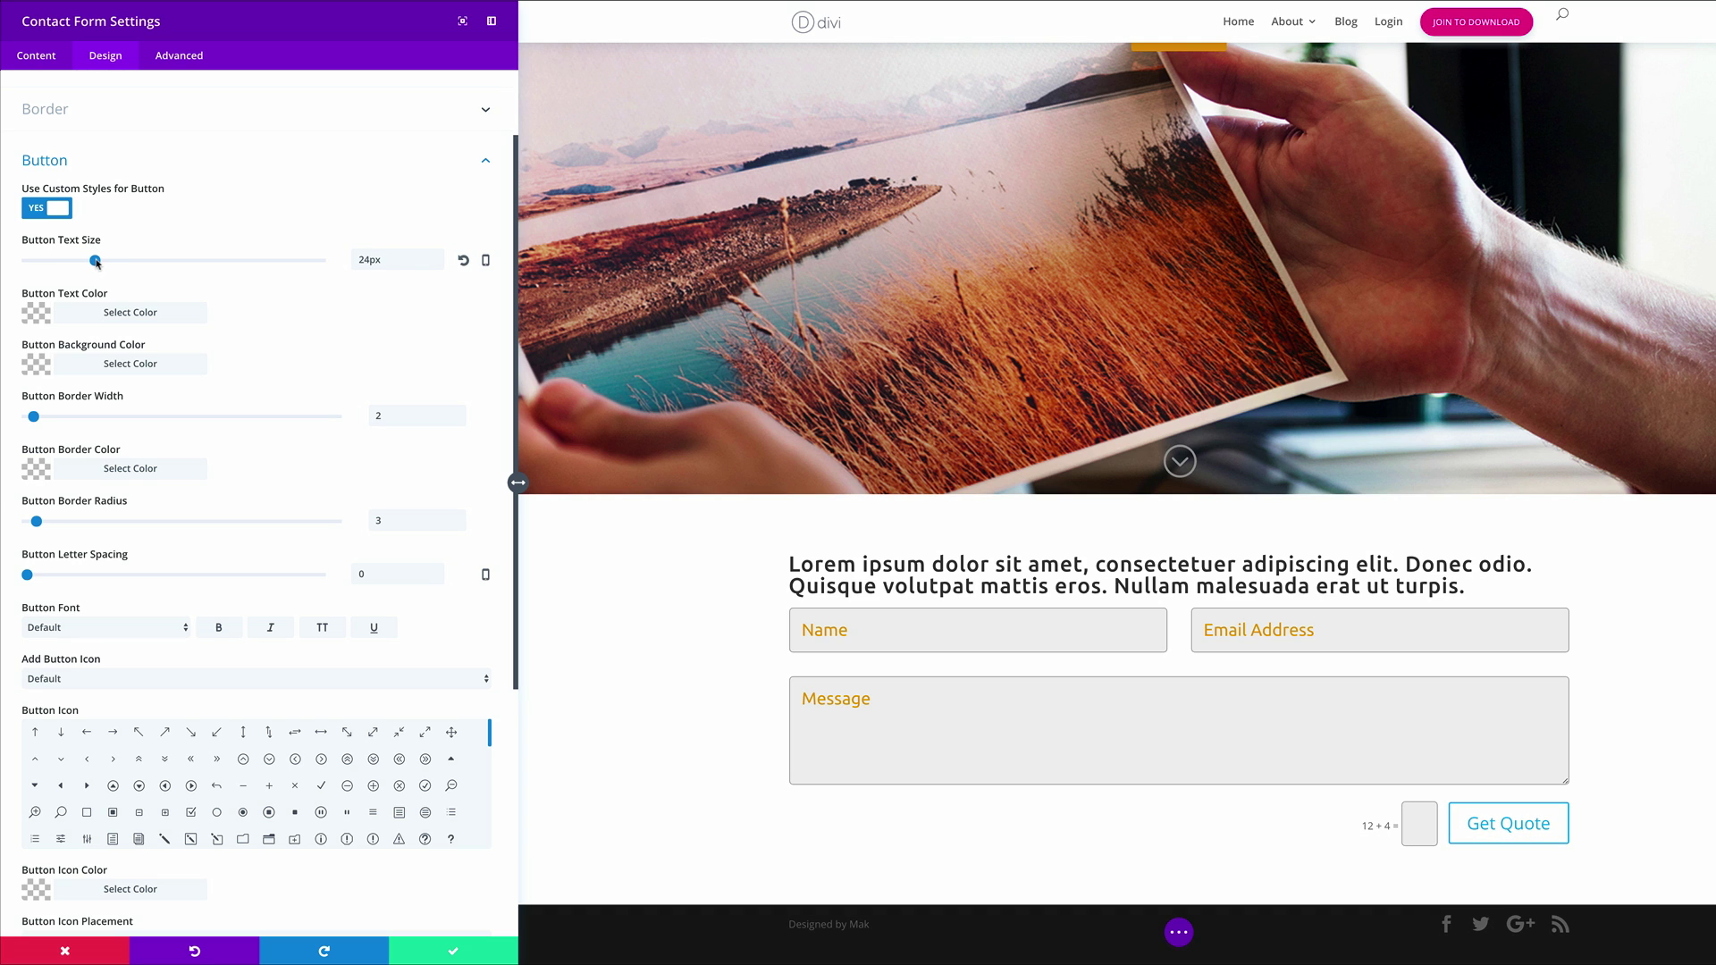
click(39, 367)
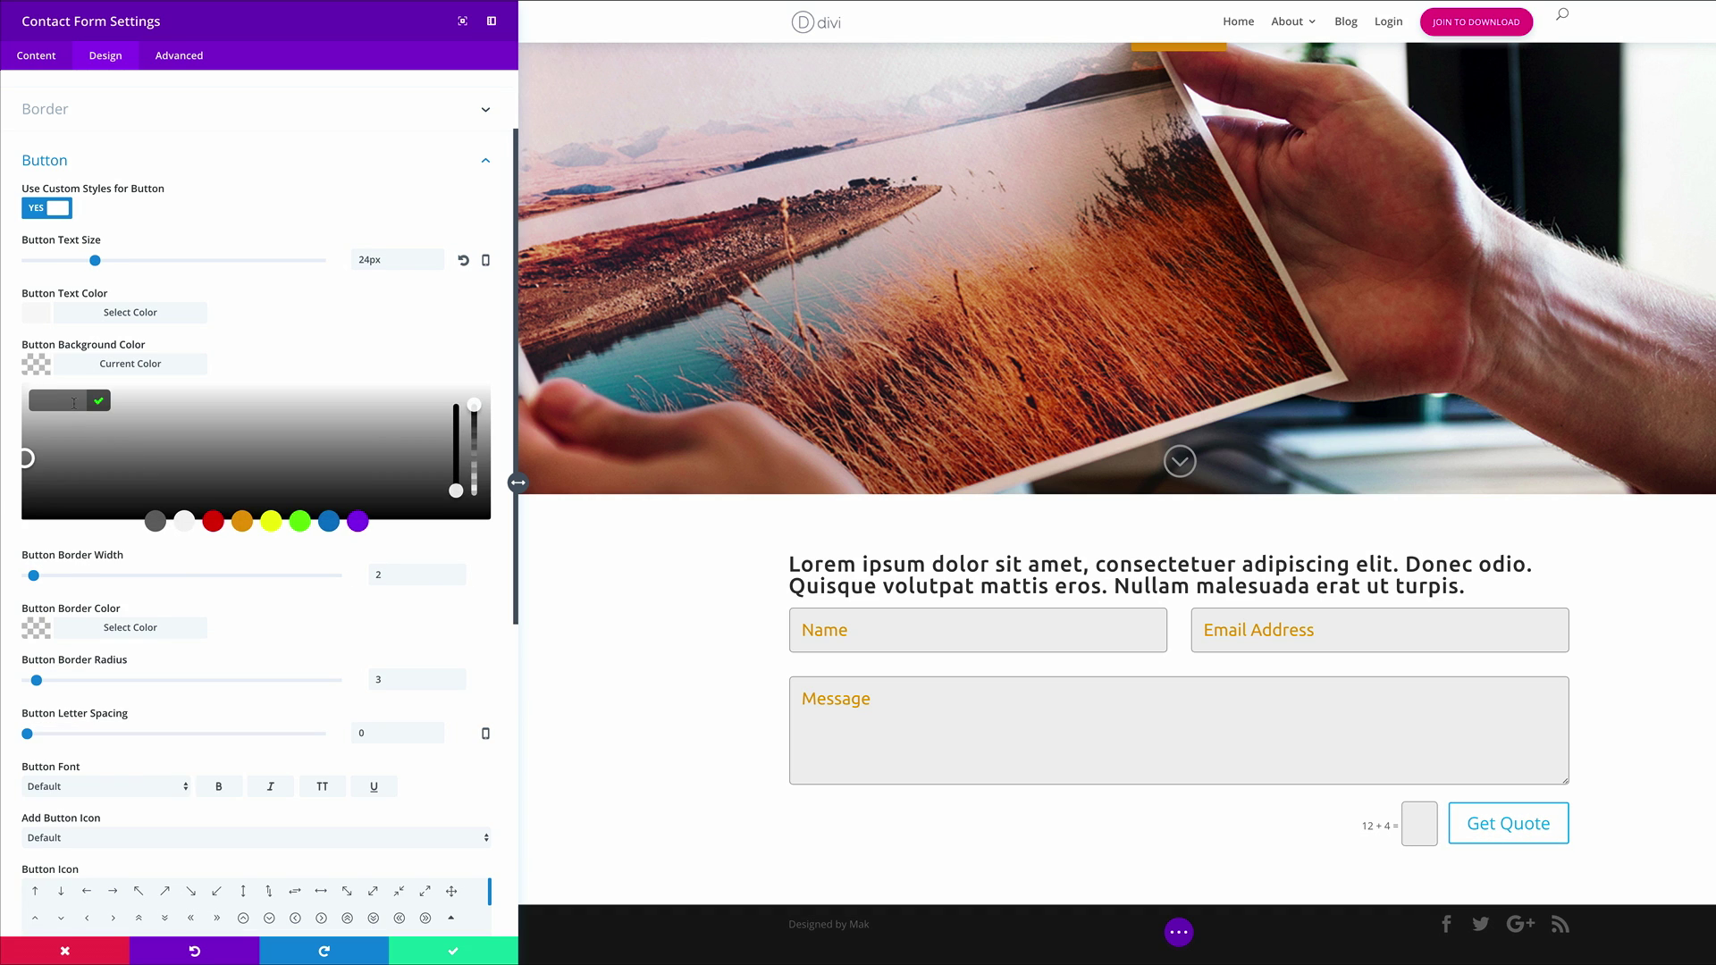
click(241, 521)
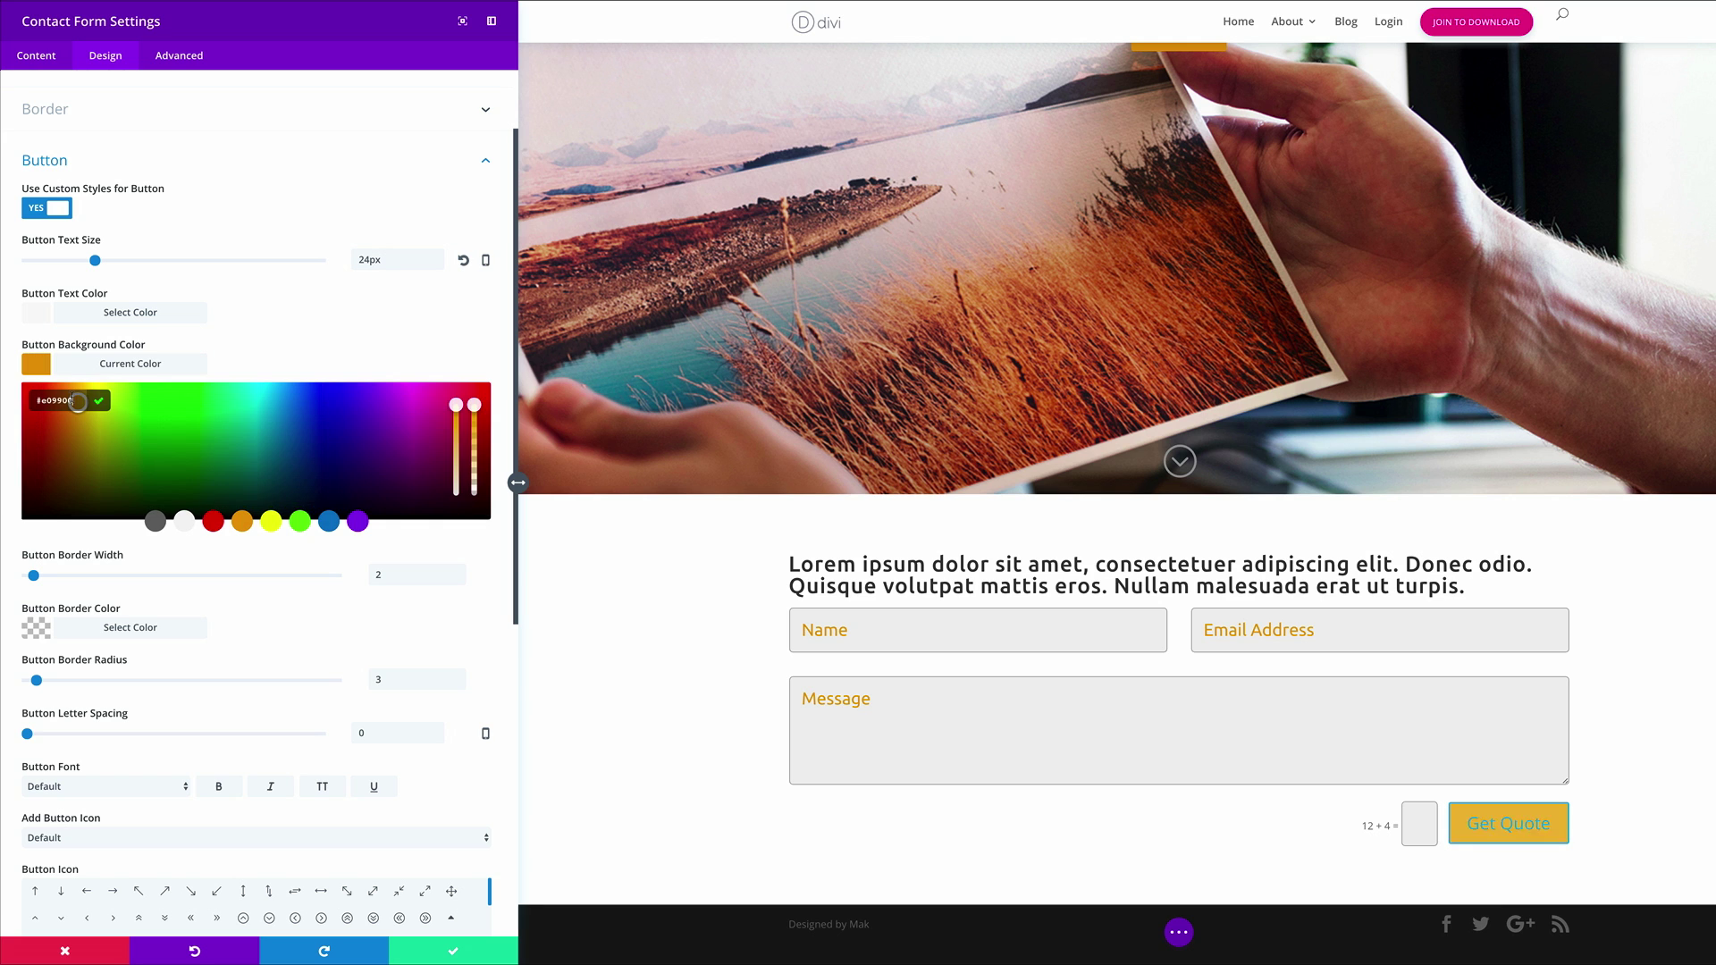
click(260, 350)
Give the button a 1px #e09900 border and white text
click(31, 418)
click(38, 477)
click(51, 502)
text(#e09900)
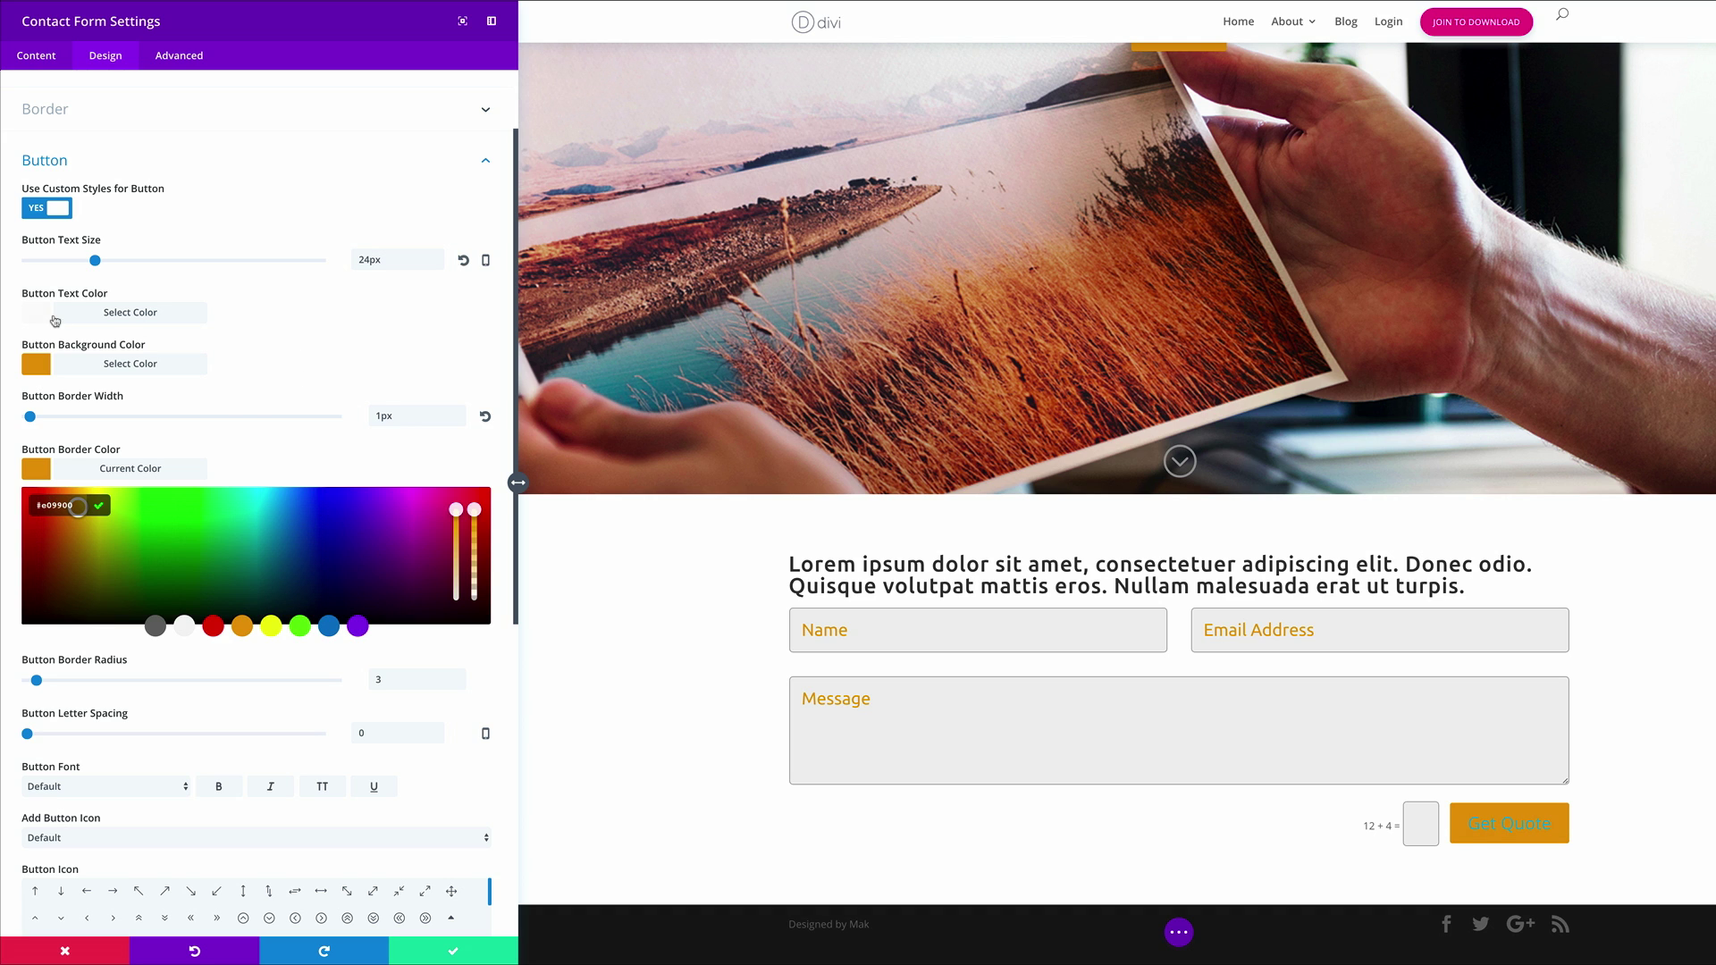
click(37, 314)
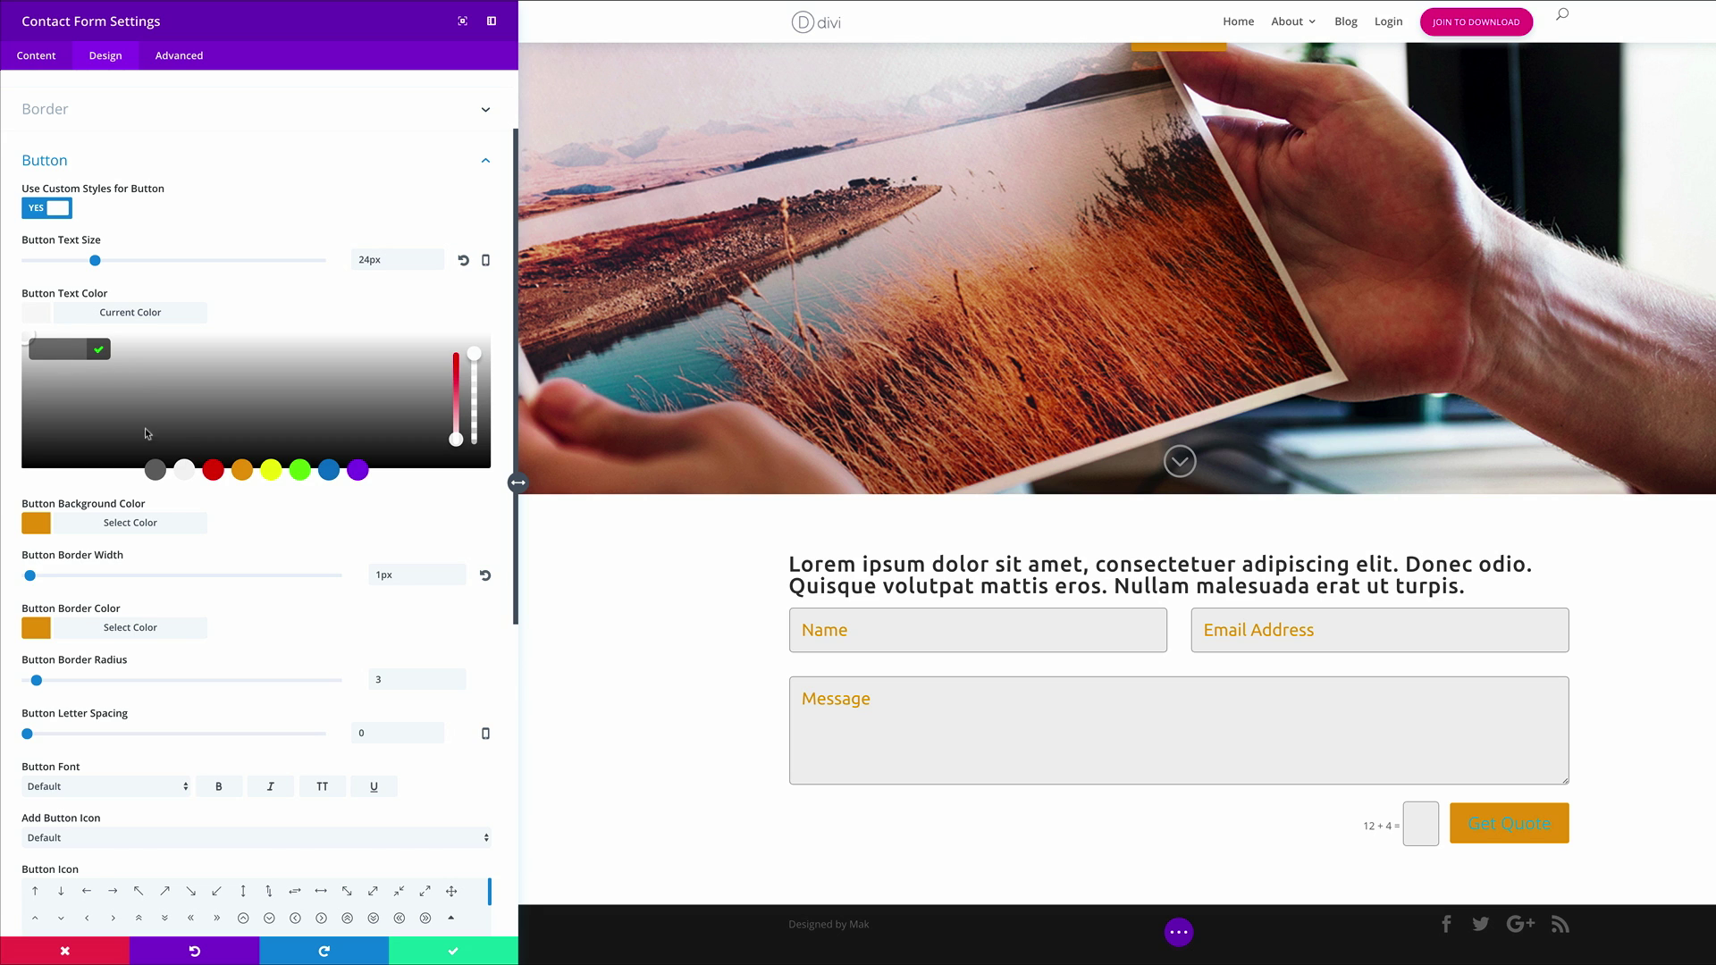
click(295, 302)
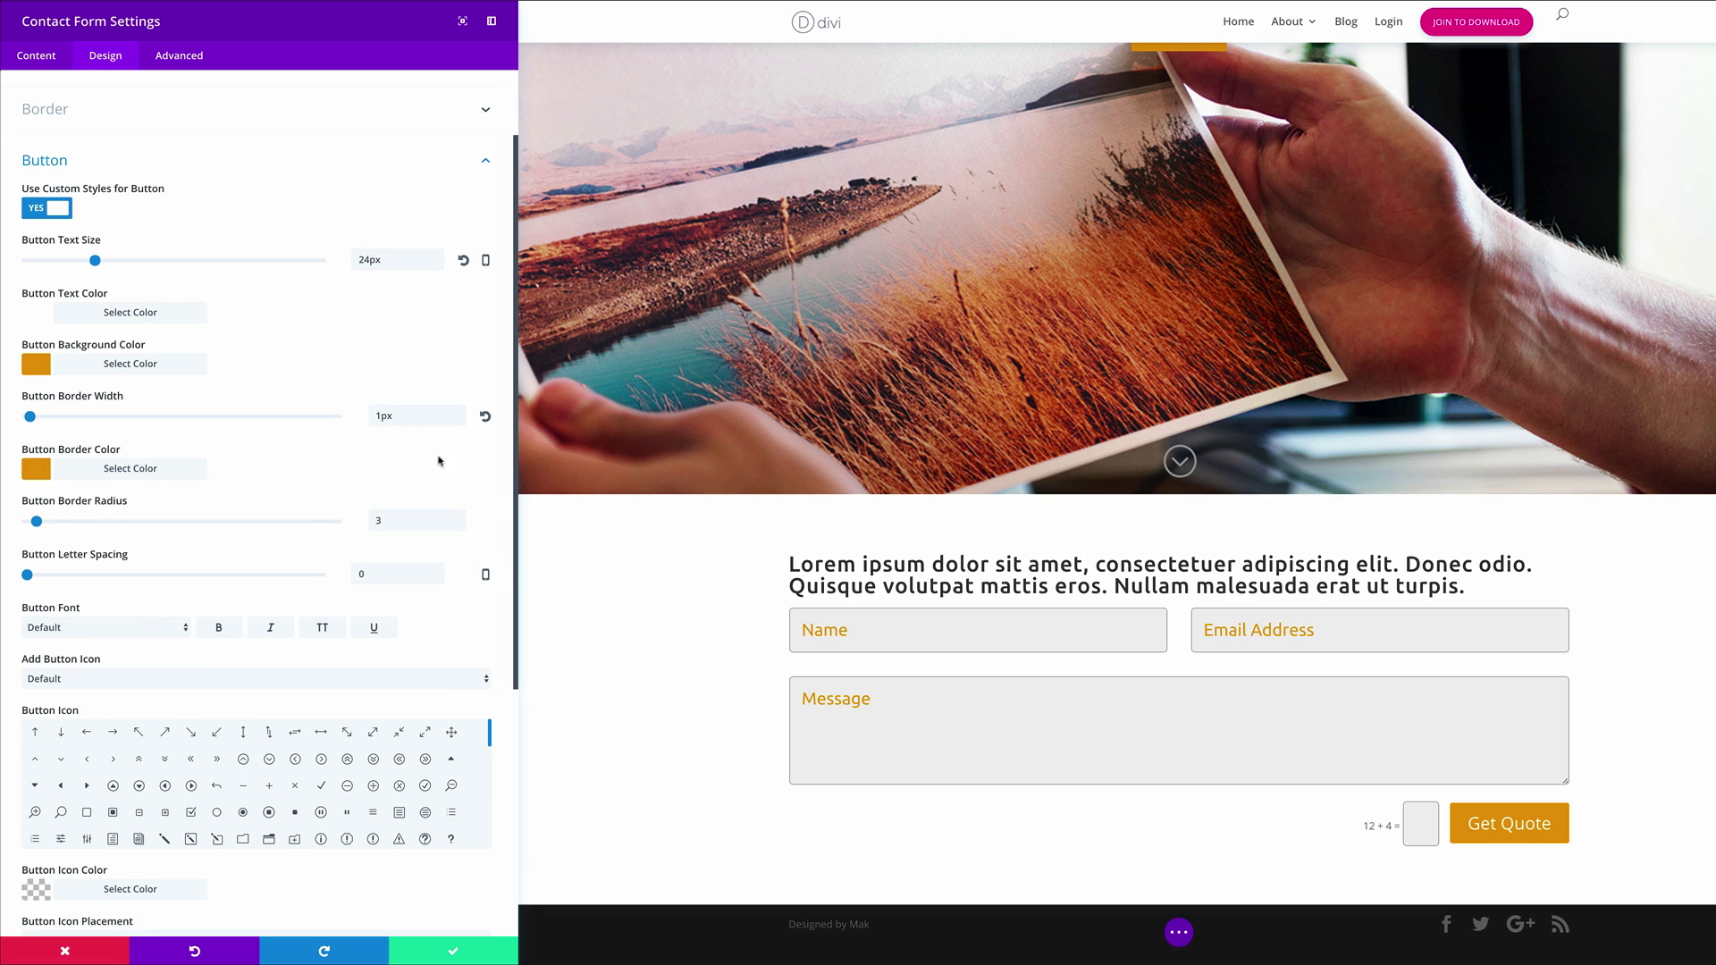
Set the button letter spacing to 1px and its font to Ubuntu
scroll(365, 336, down, 1)
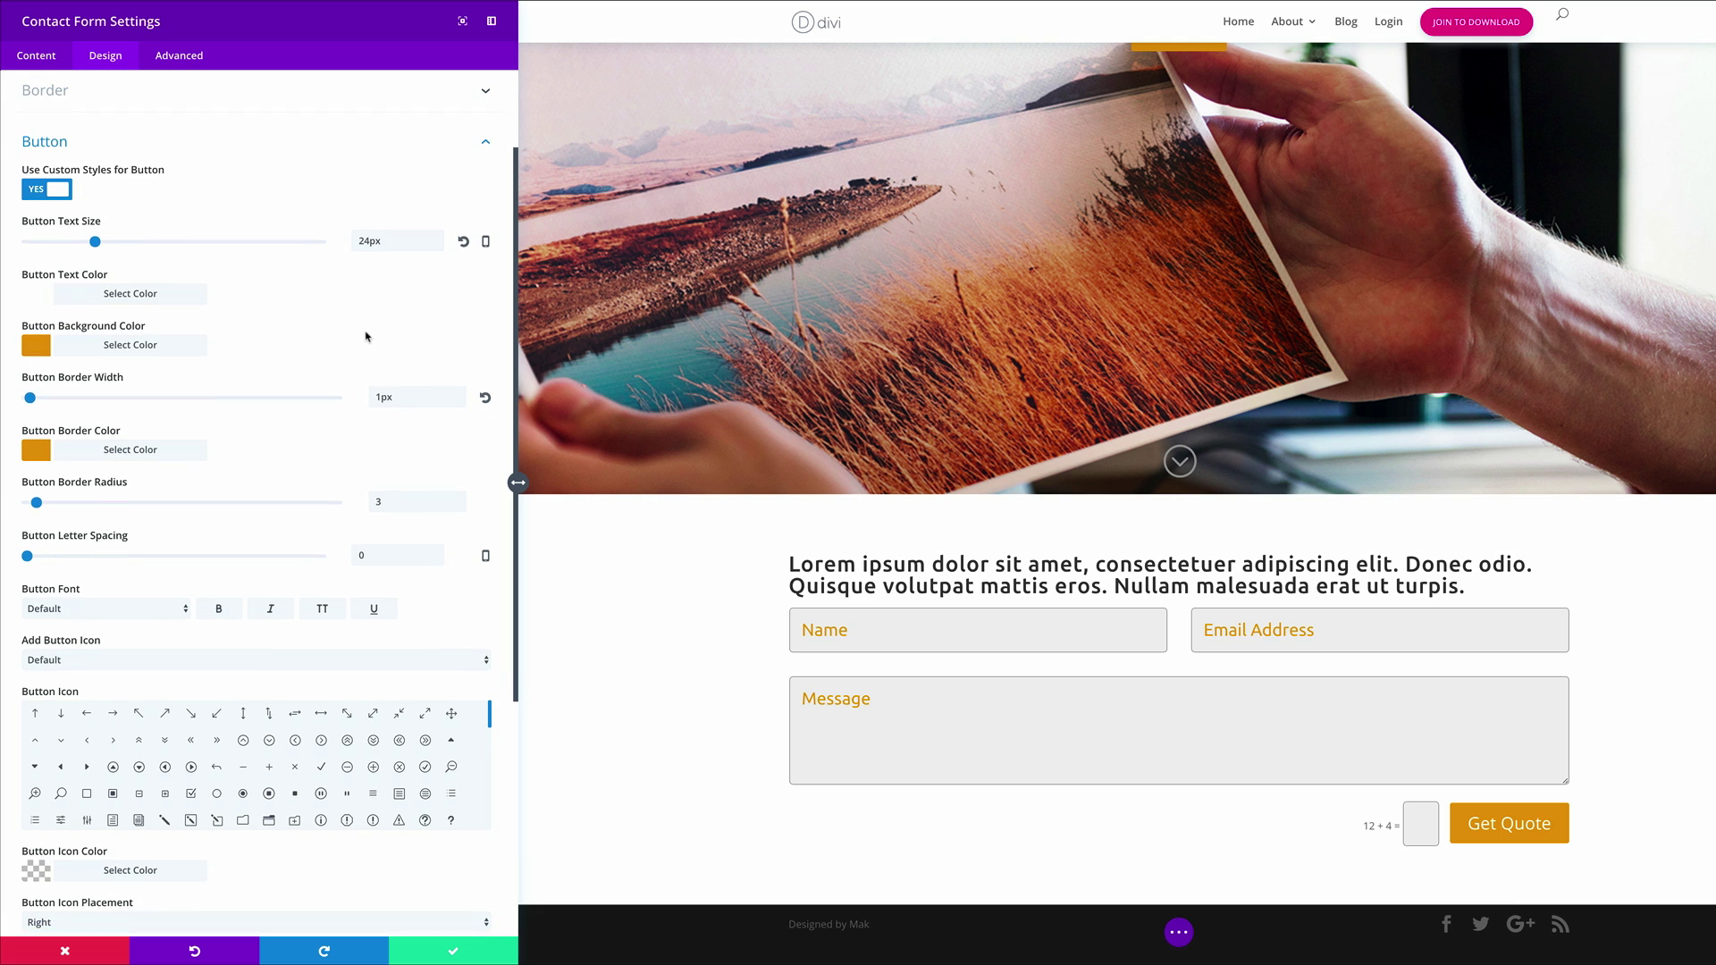
drag(28, 549, 30, 549)
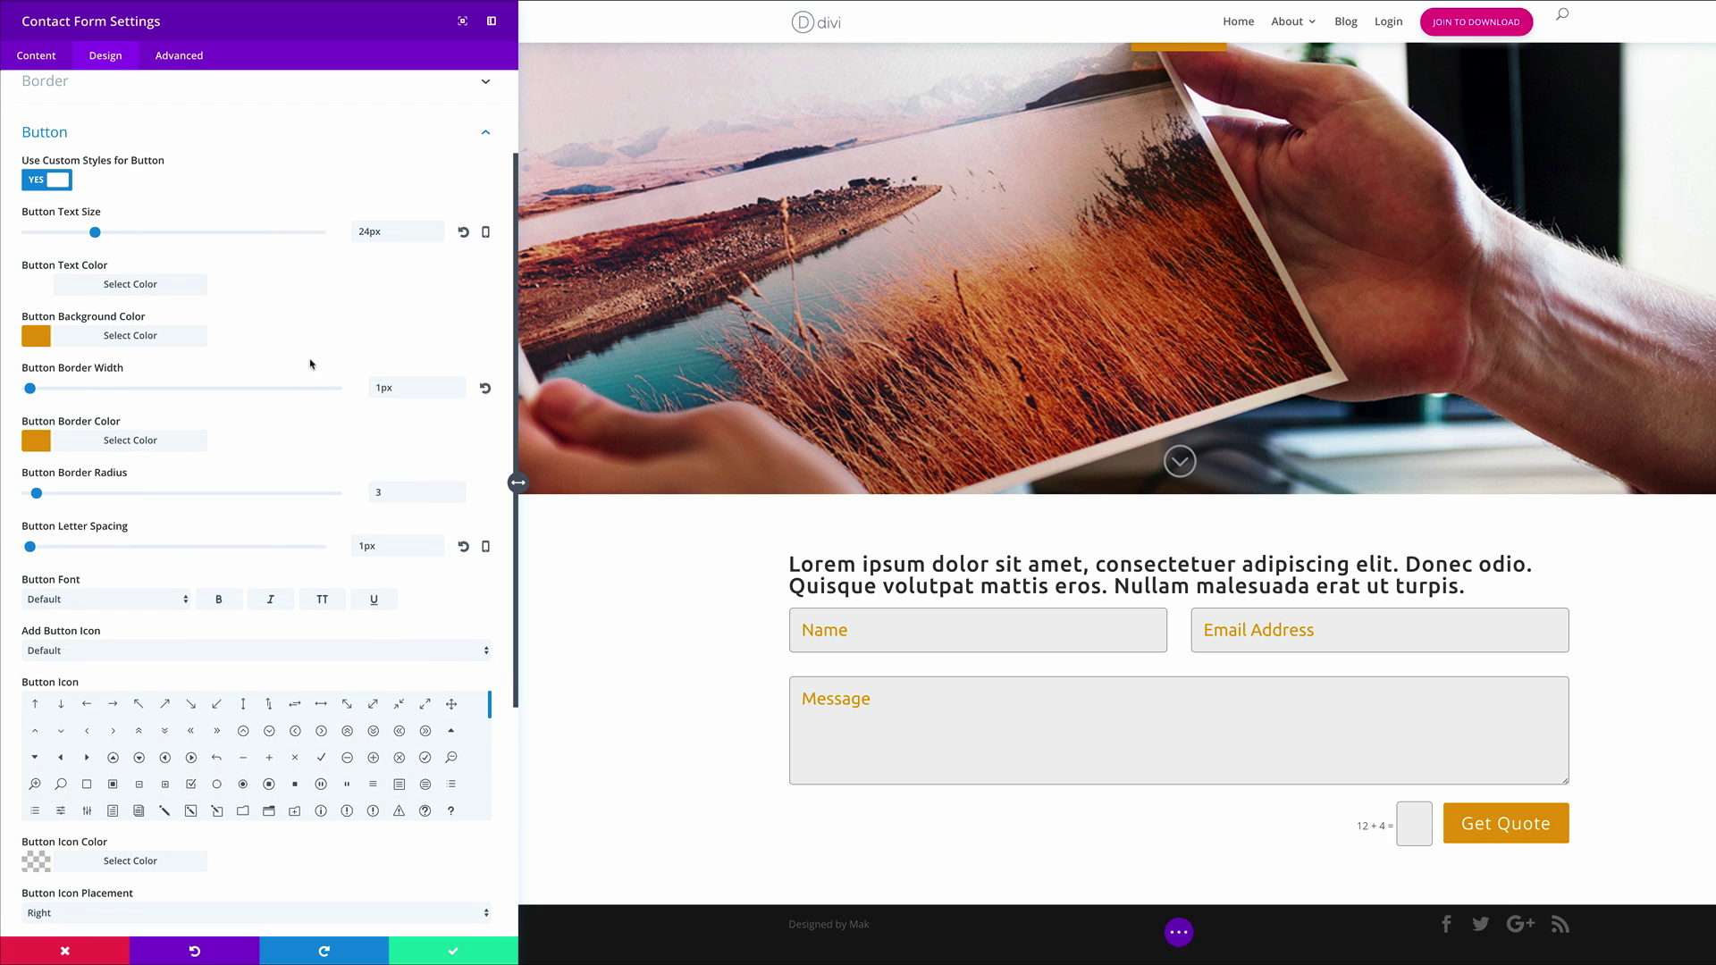
scroll(313, 362, down, 3)
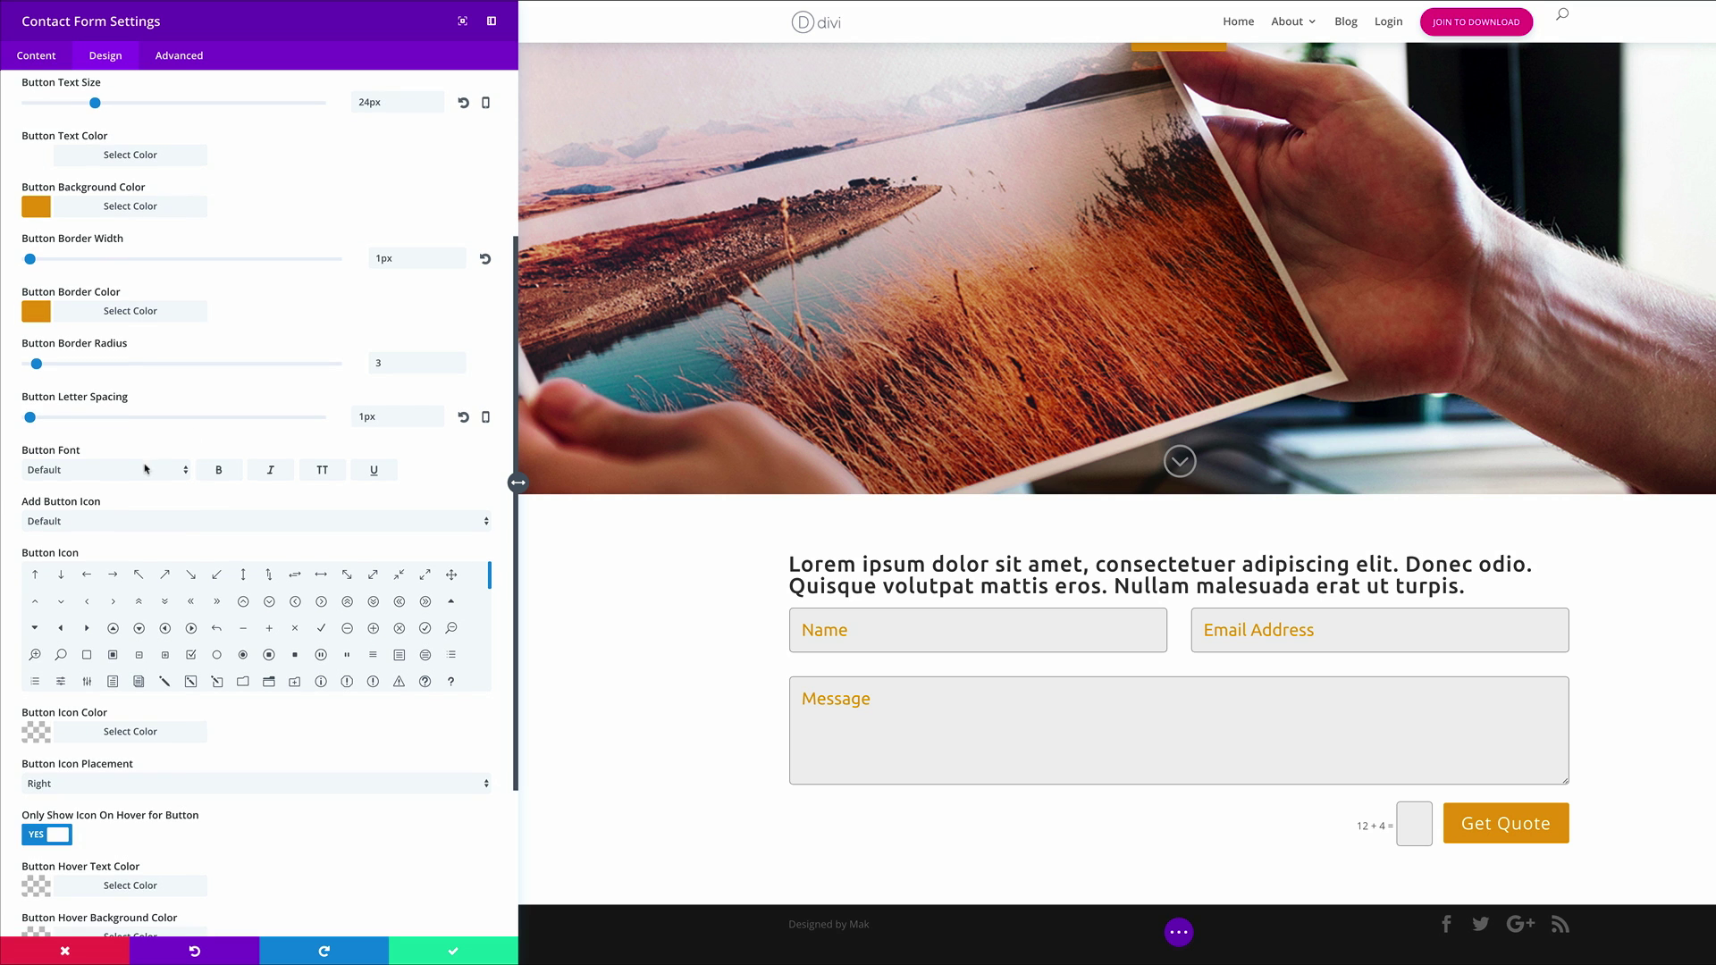
click(148, 470)
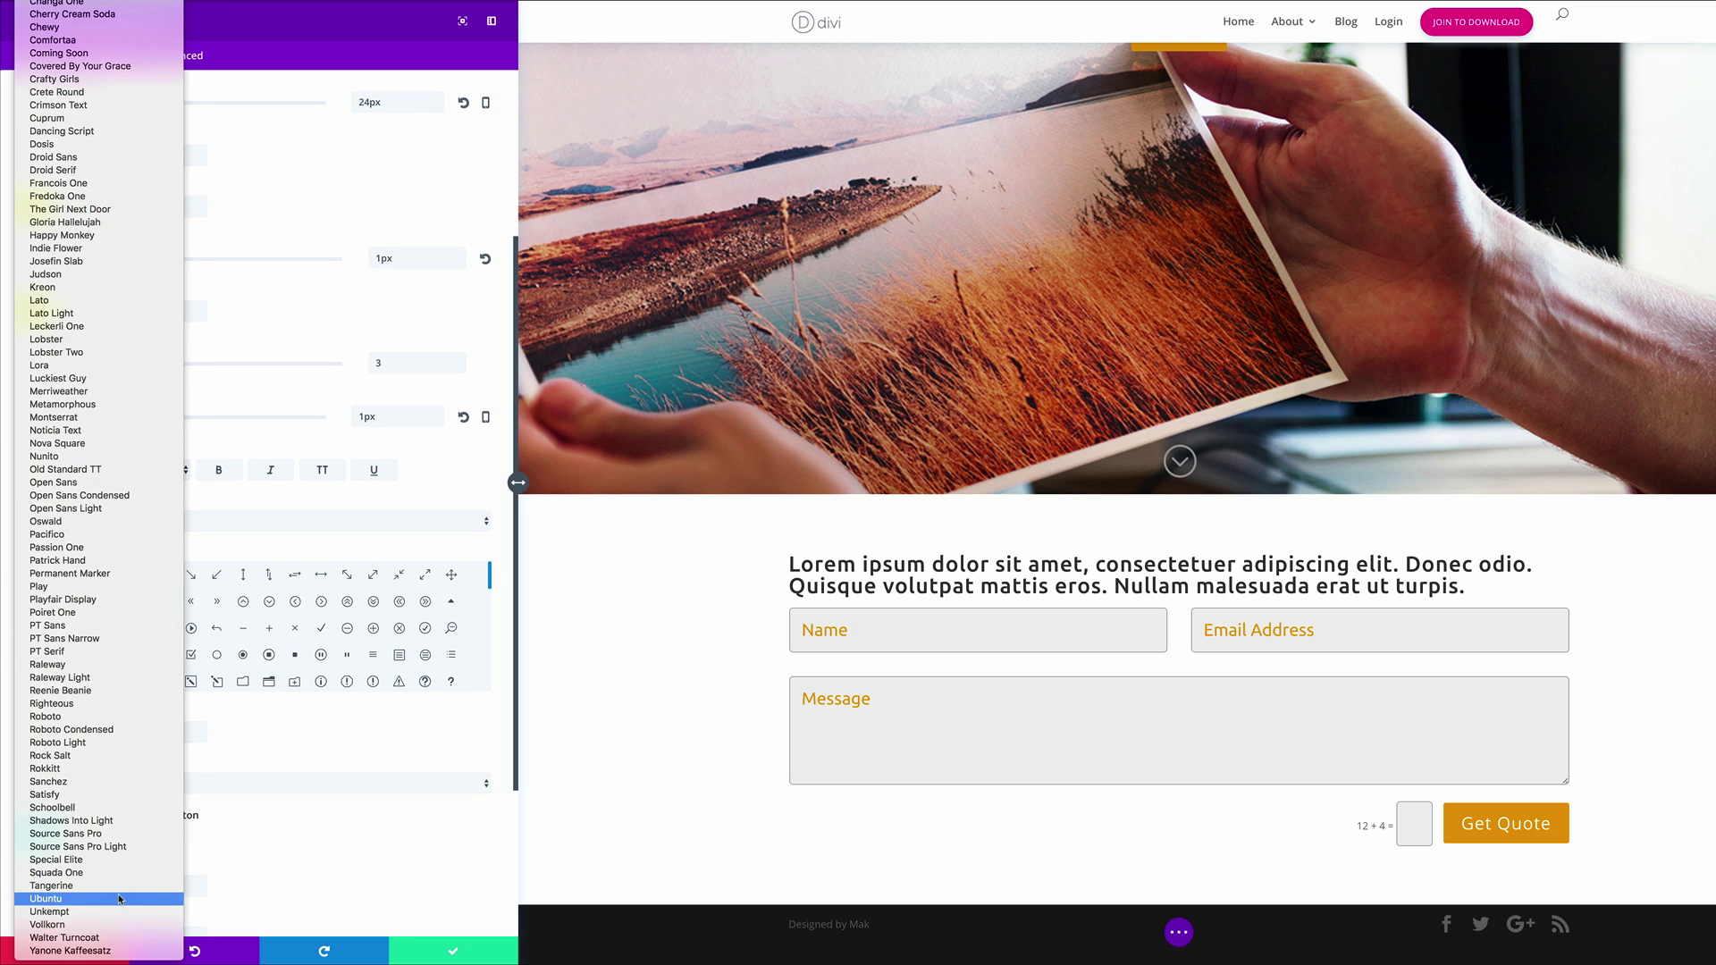
click(120, 899)
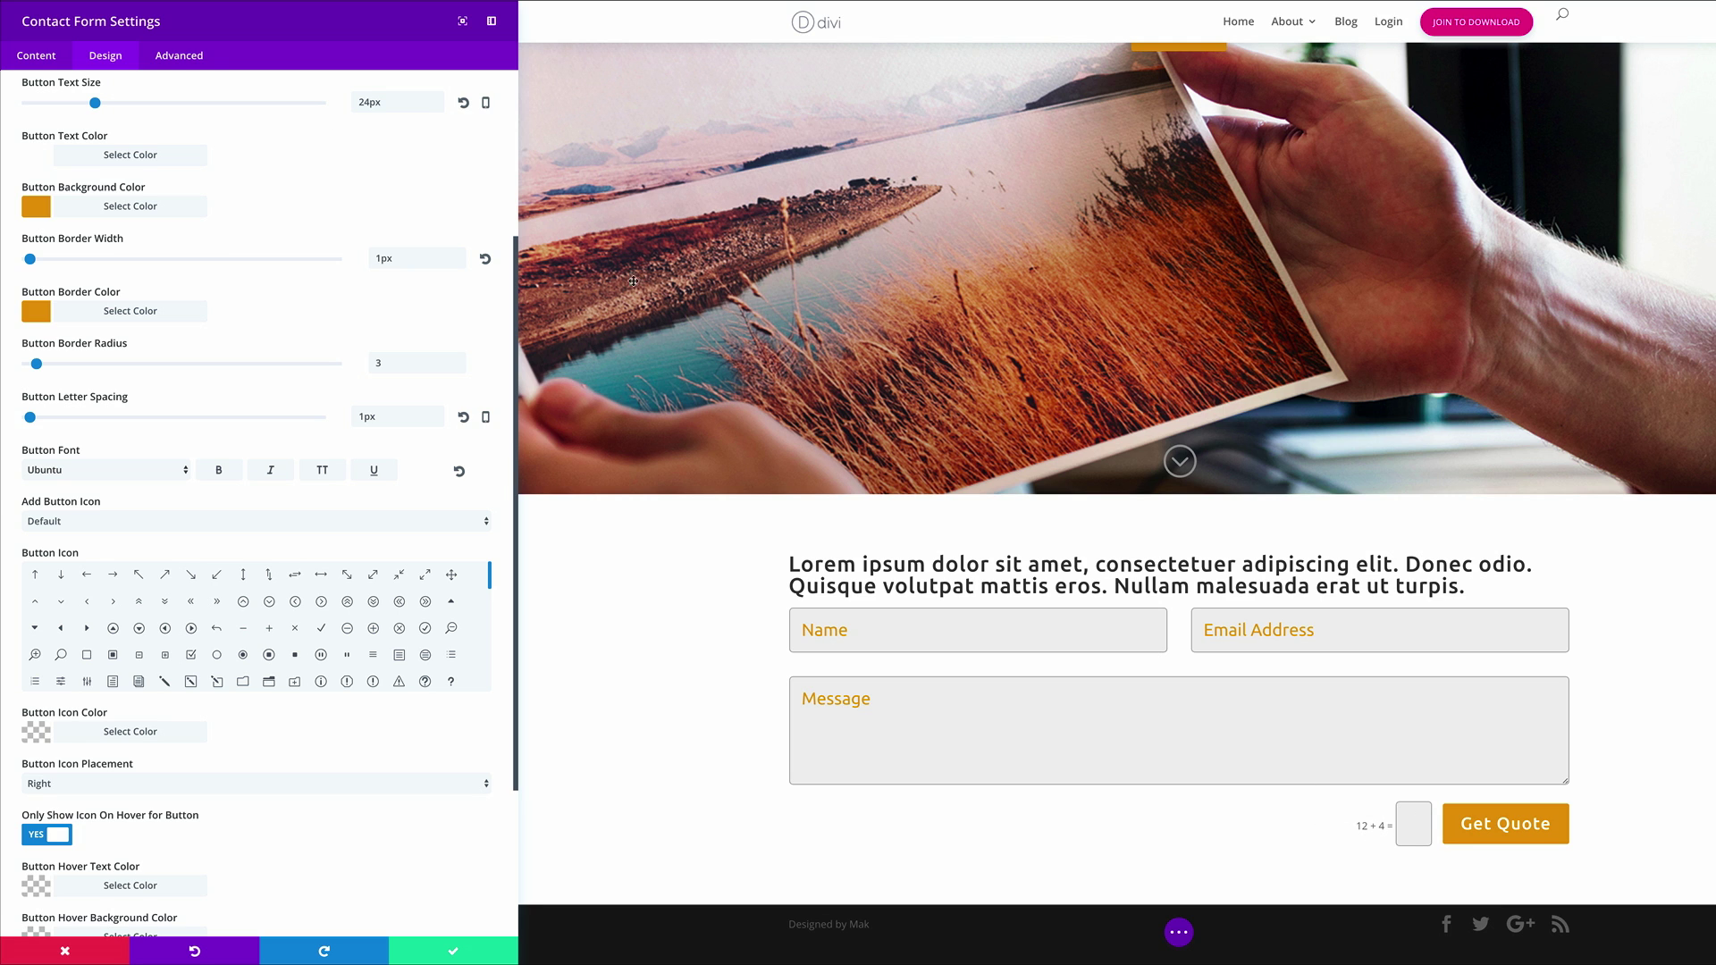
click(195, 57)
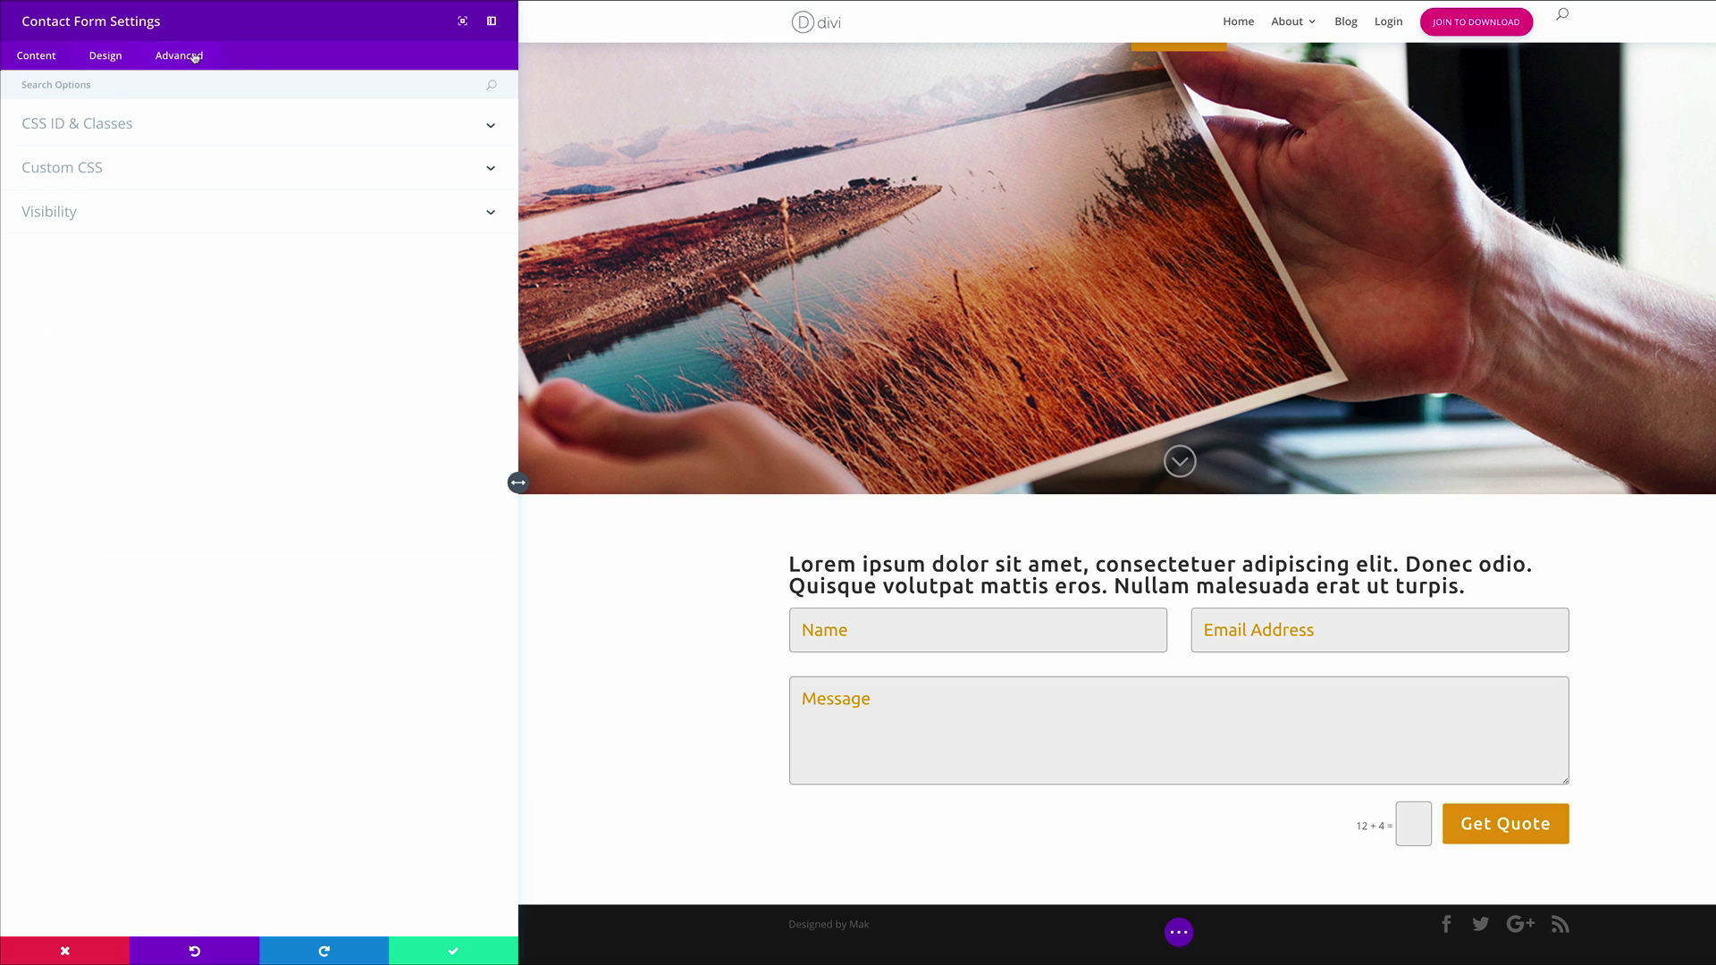
Add font-size, max-width and padding CSS to Captcha Field and font-size: 24px to Captcha Text
click(95, 169)
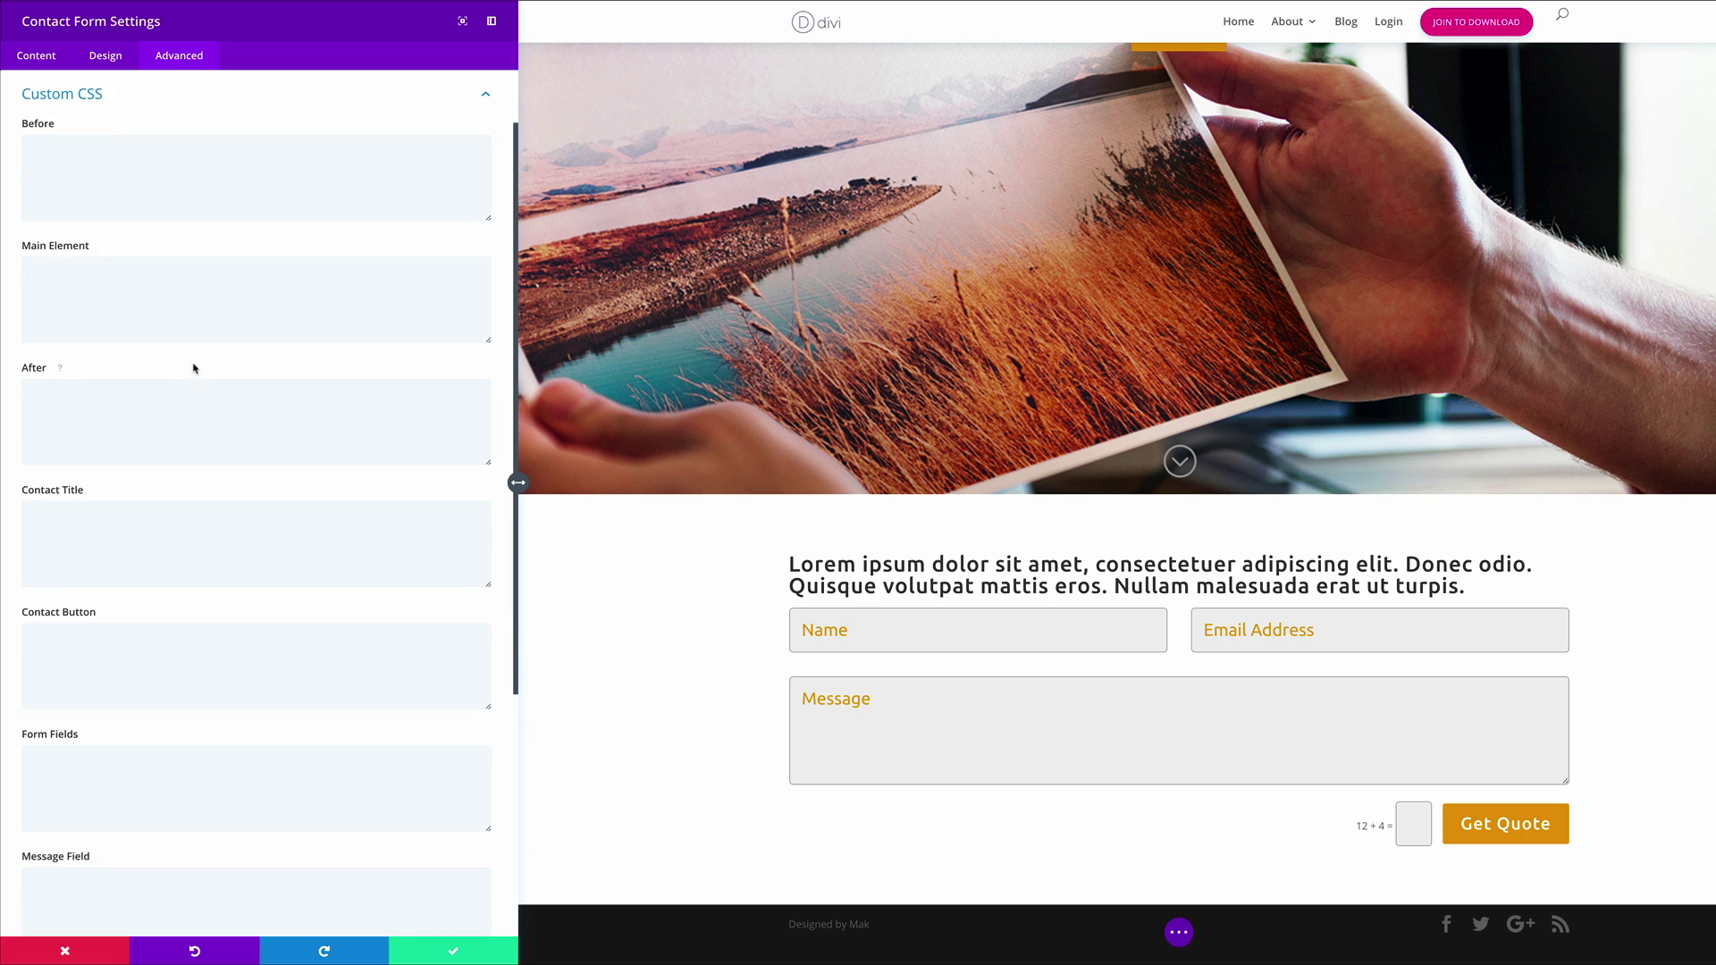
scroll(251, 549, down, 5)
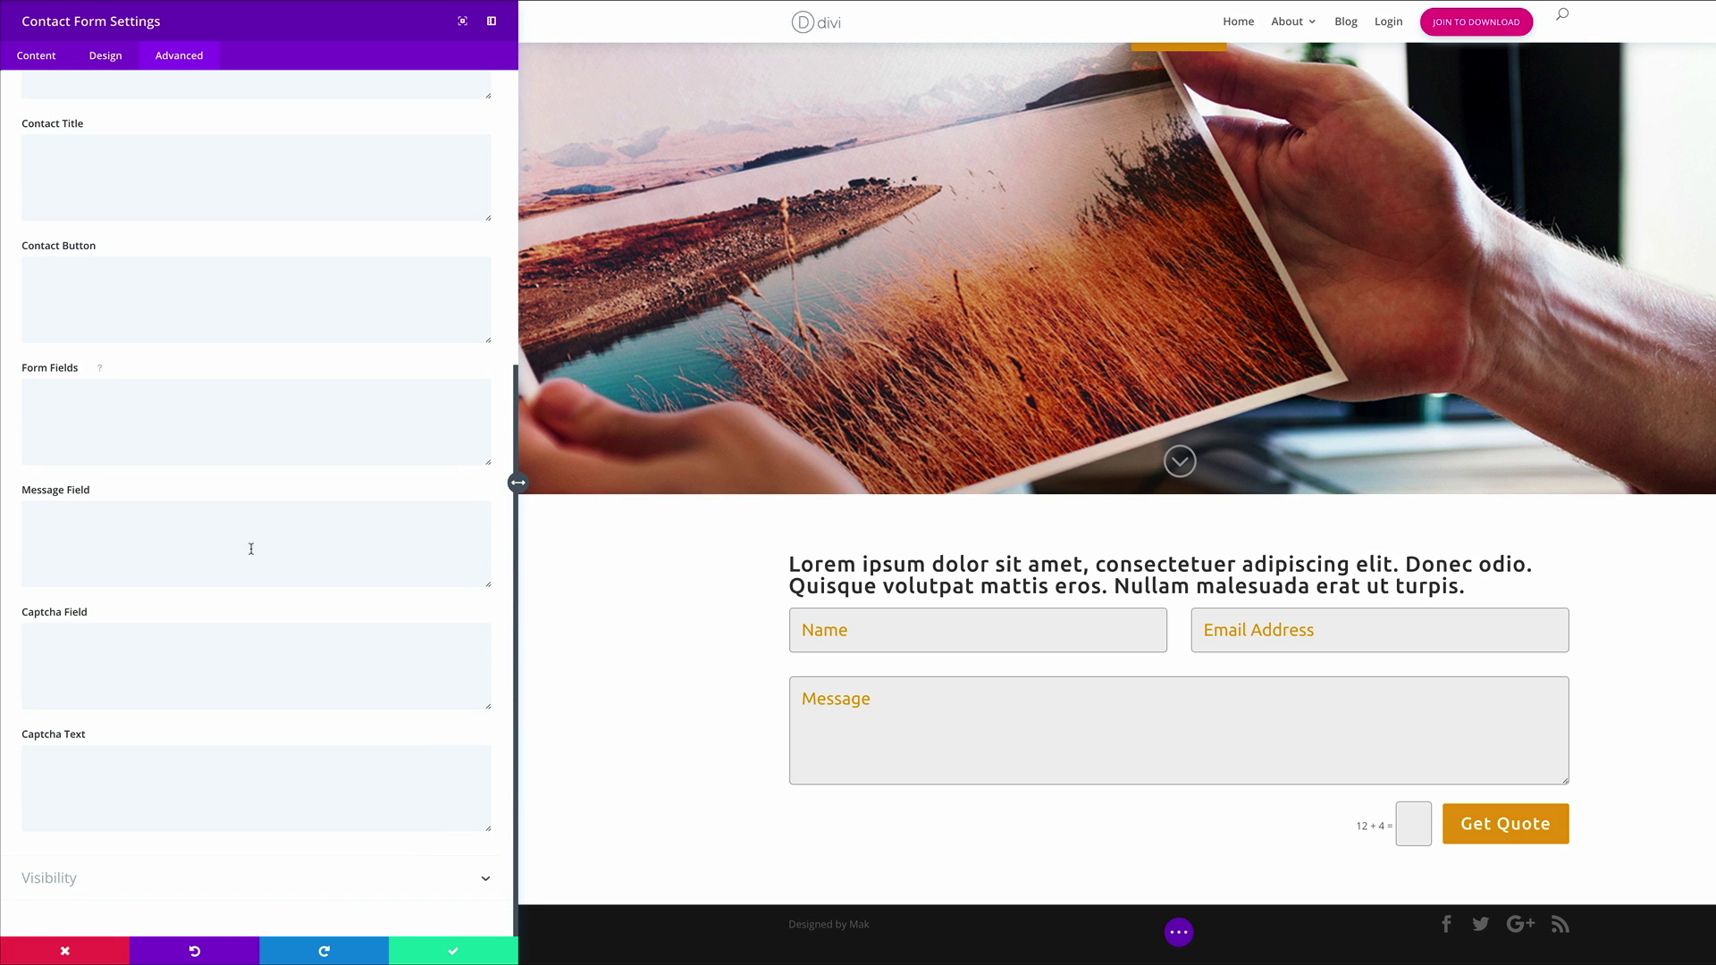
click(128, 665)
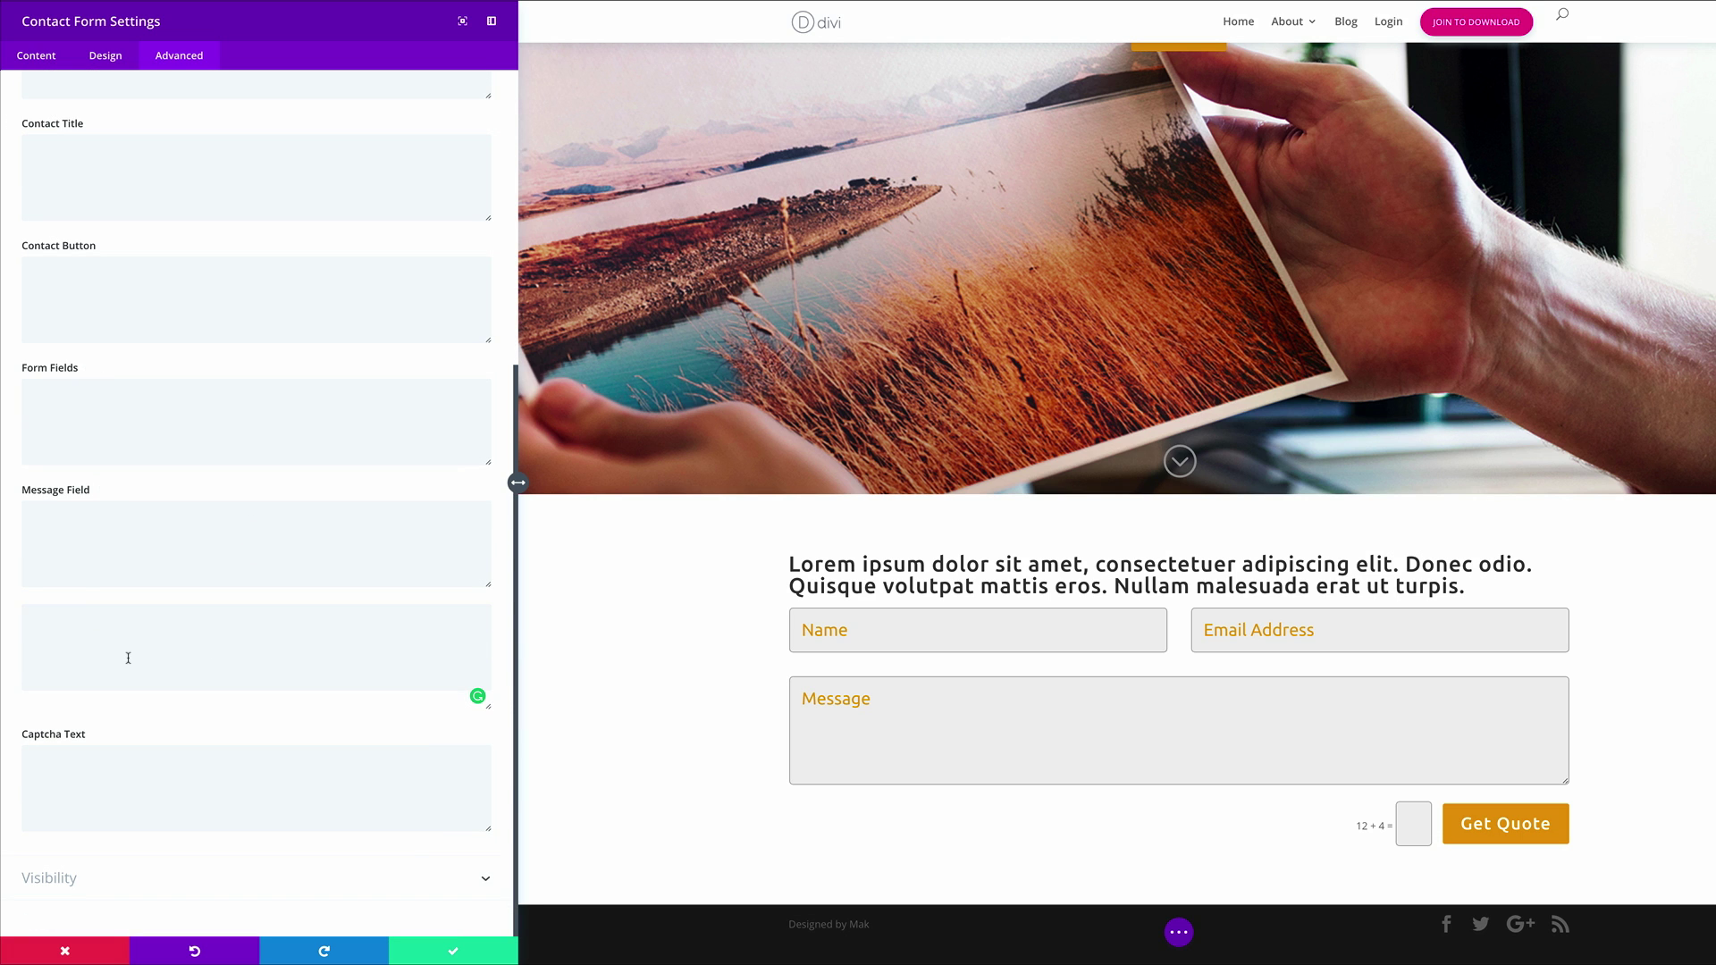
text(Font-size: 24px; Max-width: 60px; Padding: 16px 14px 14px;)
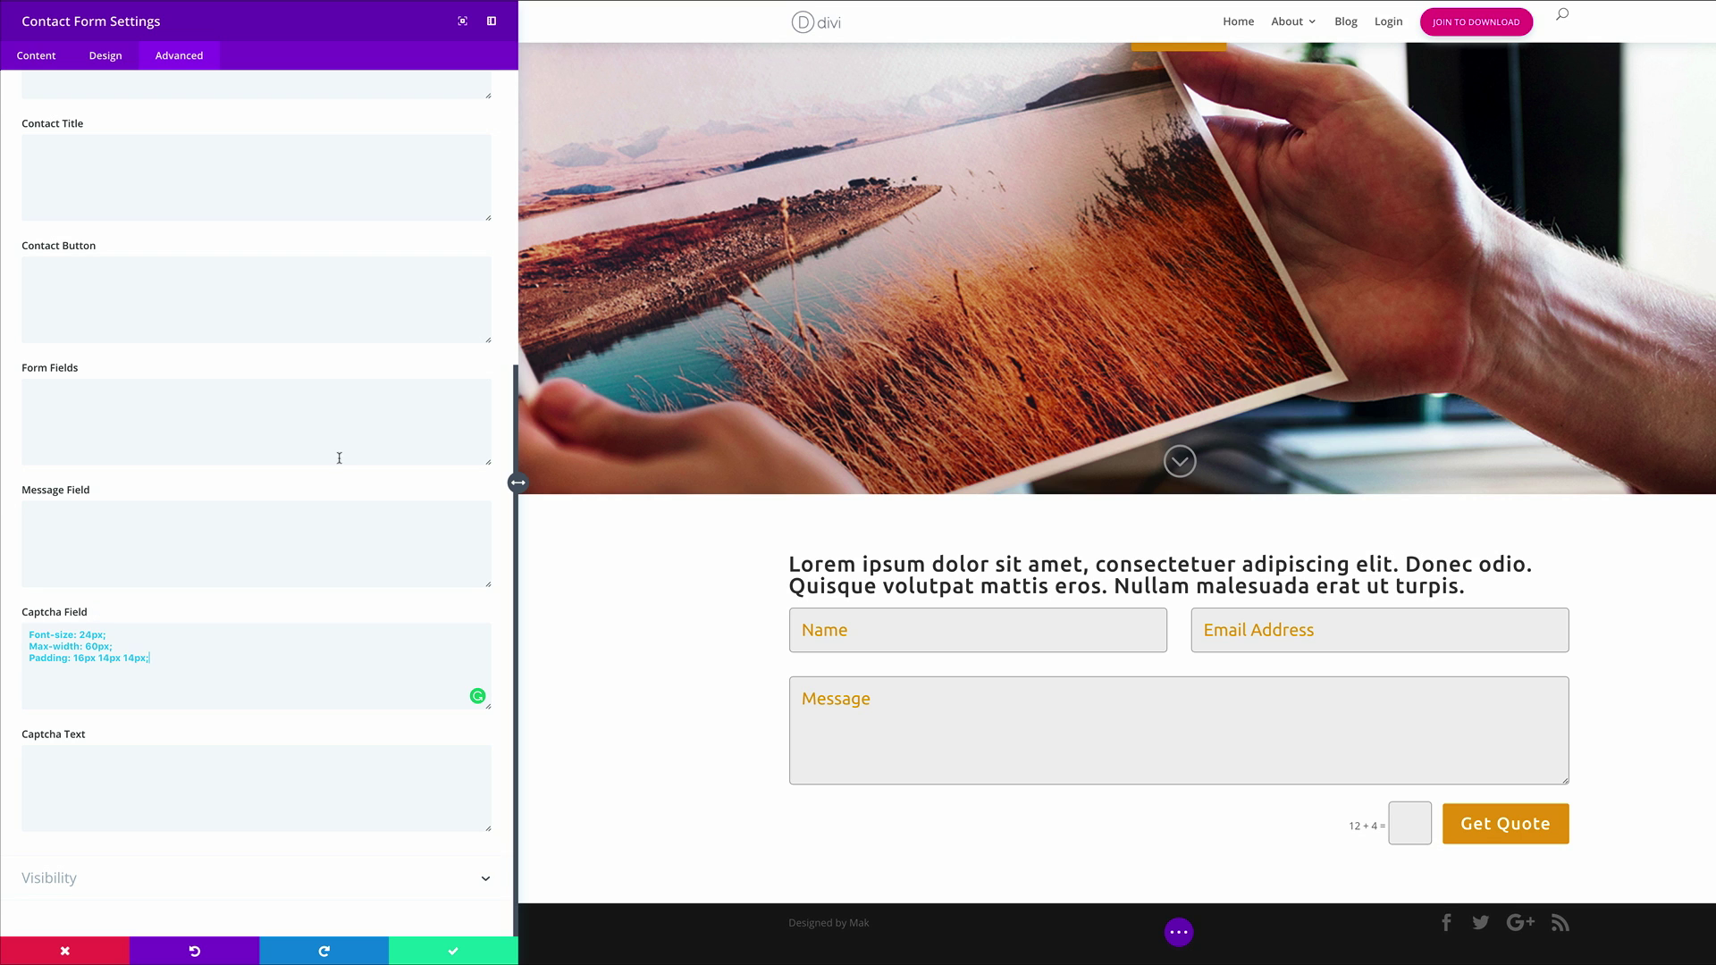
click(339, 773)
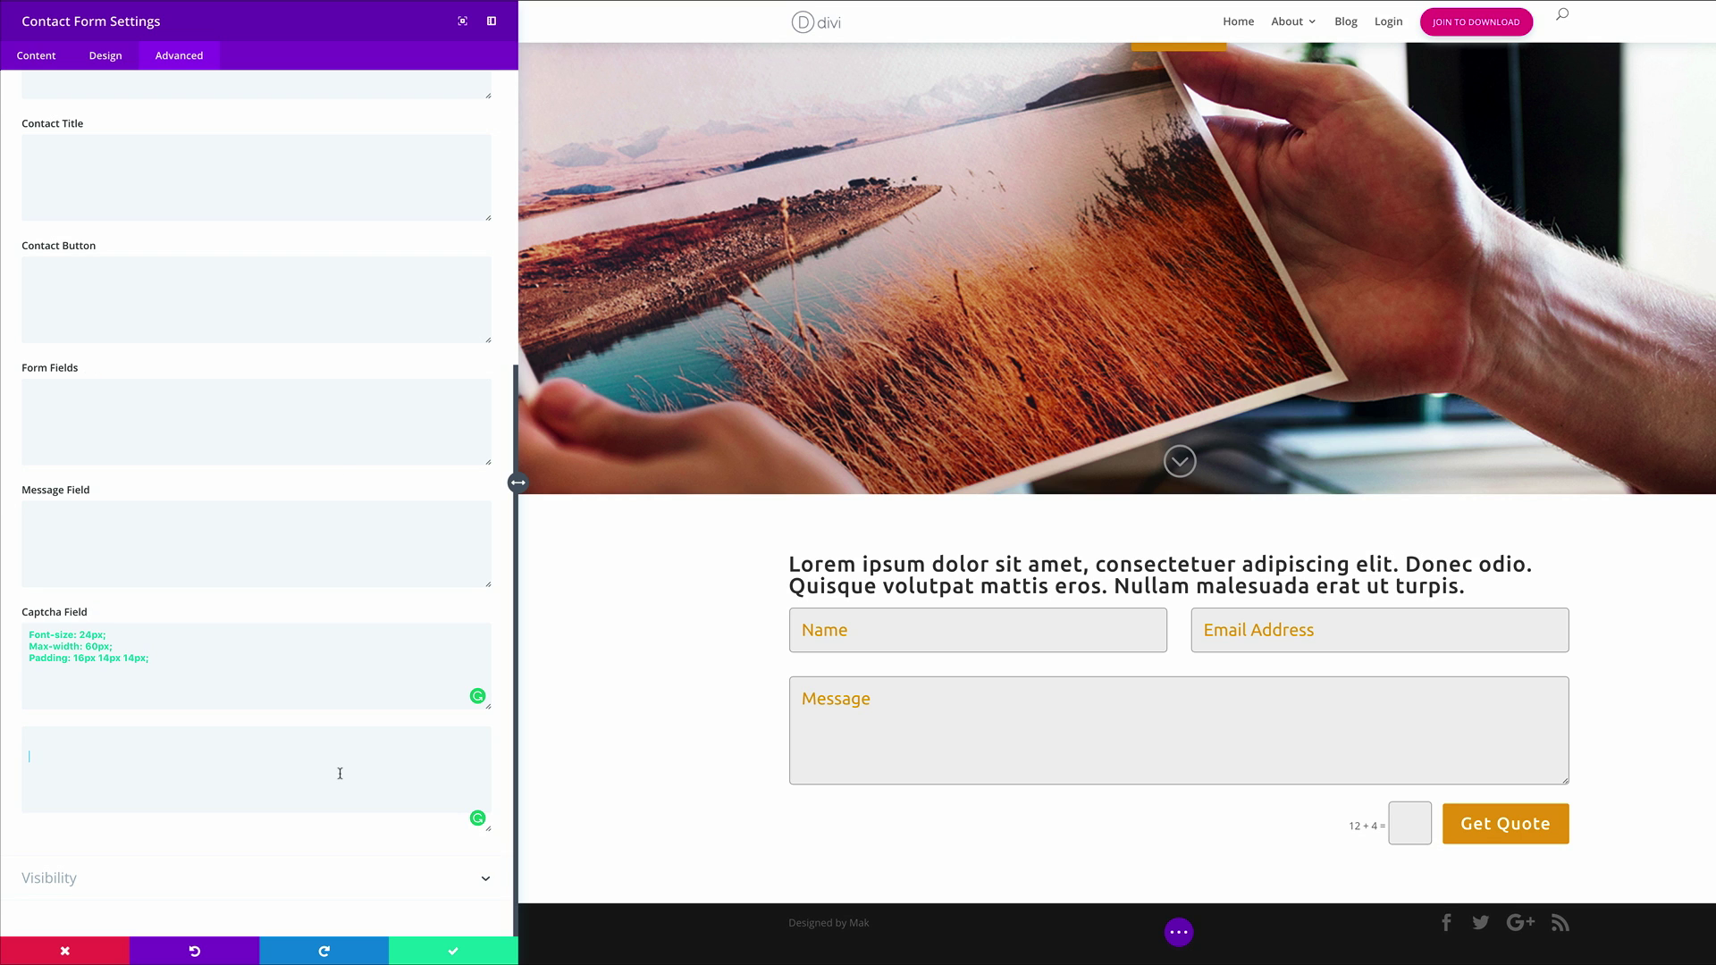
text(Font-size: 24px)
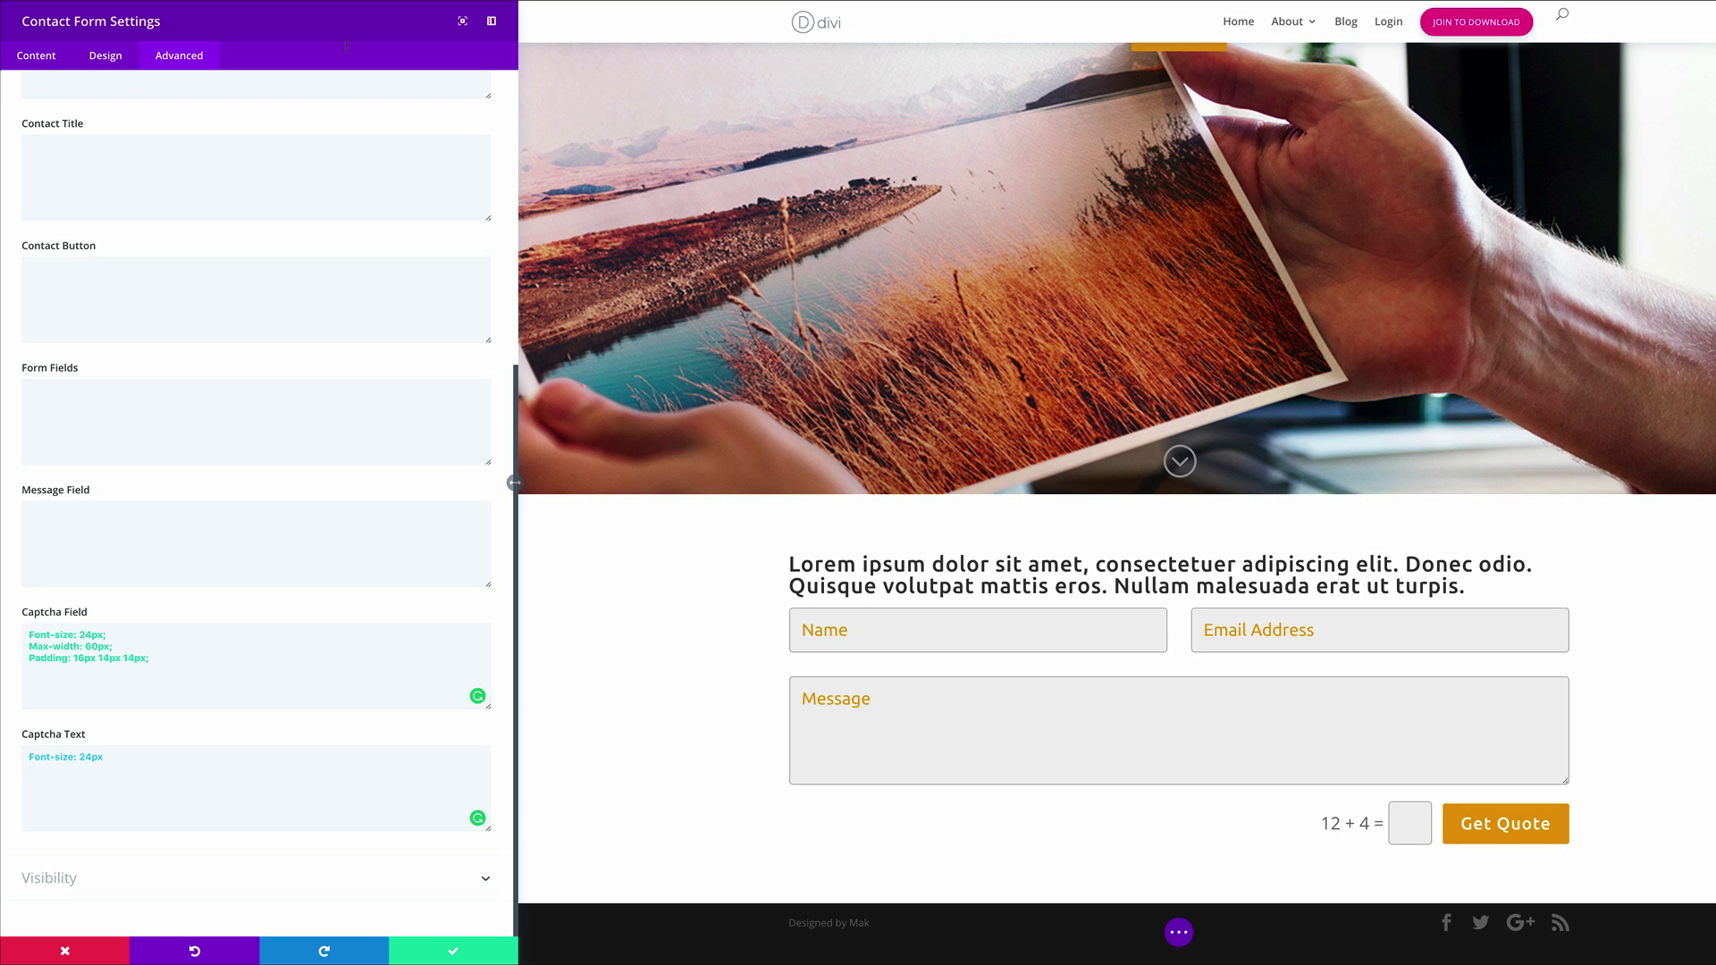
click(455, 955)
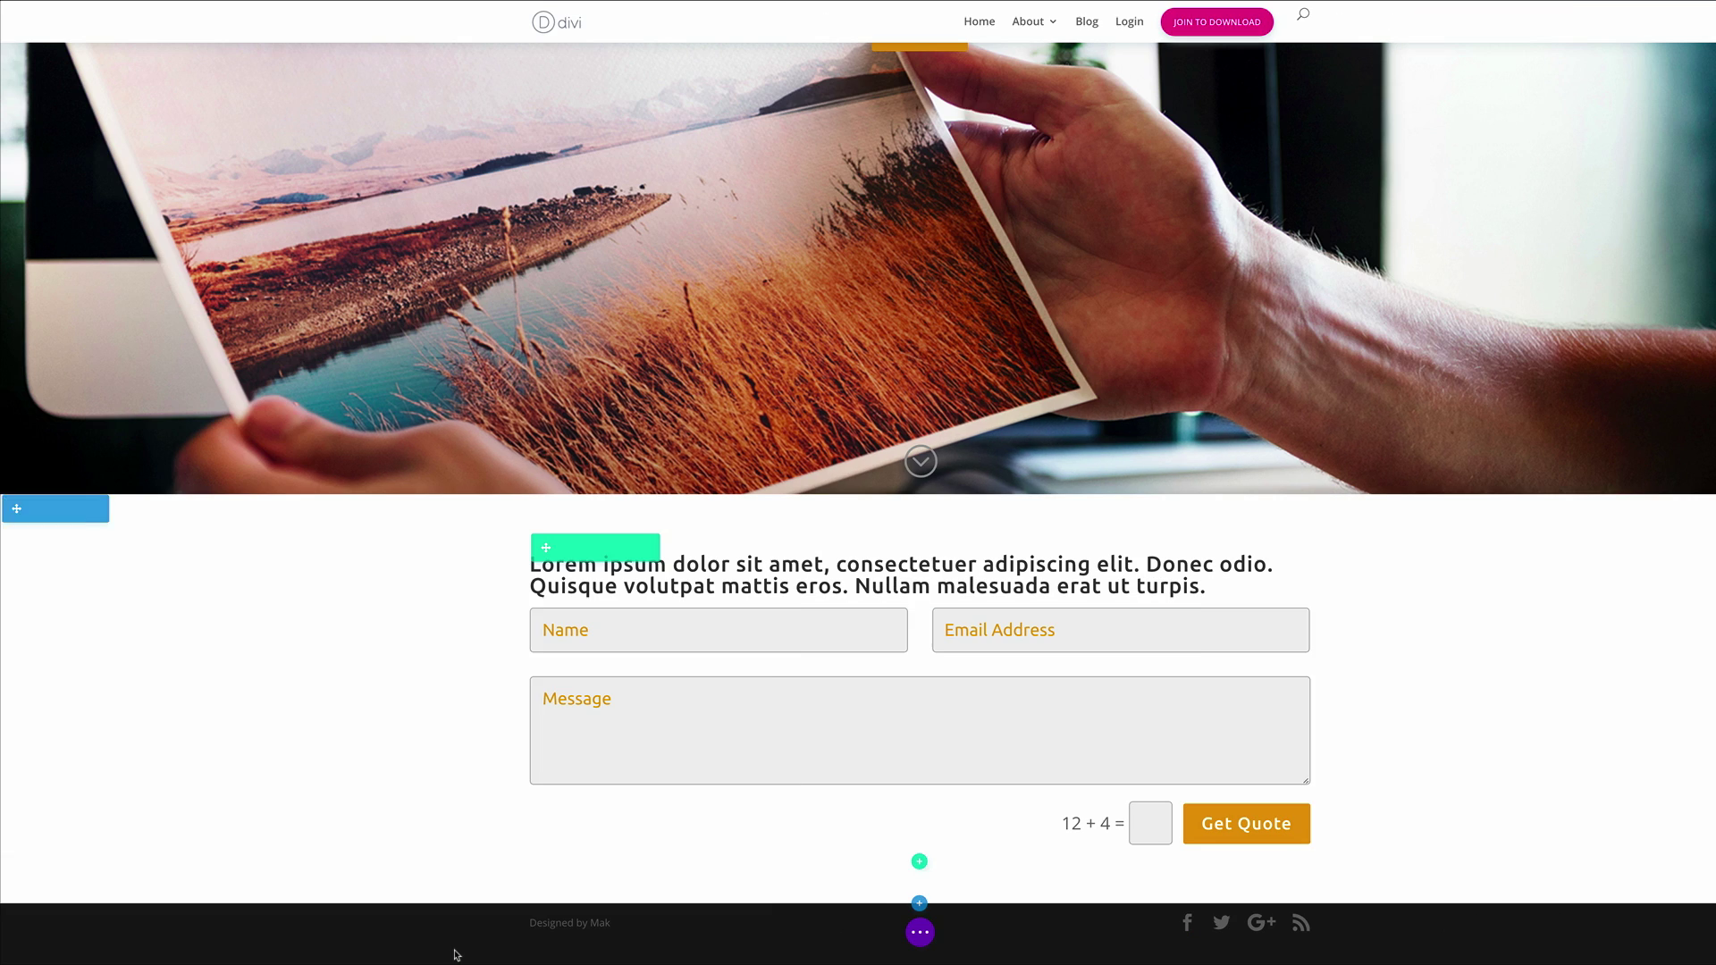
Reopen Contact Form Settings from the form's gear icon
click(568, 548)
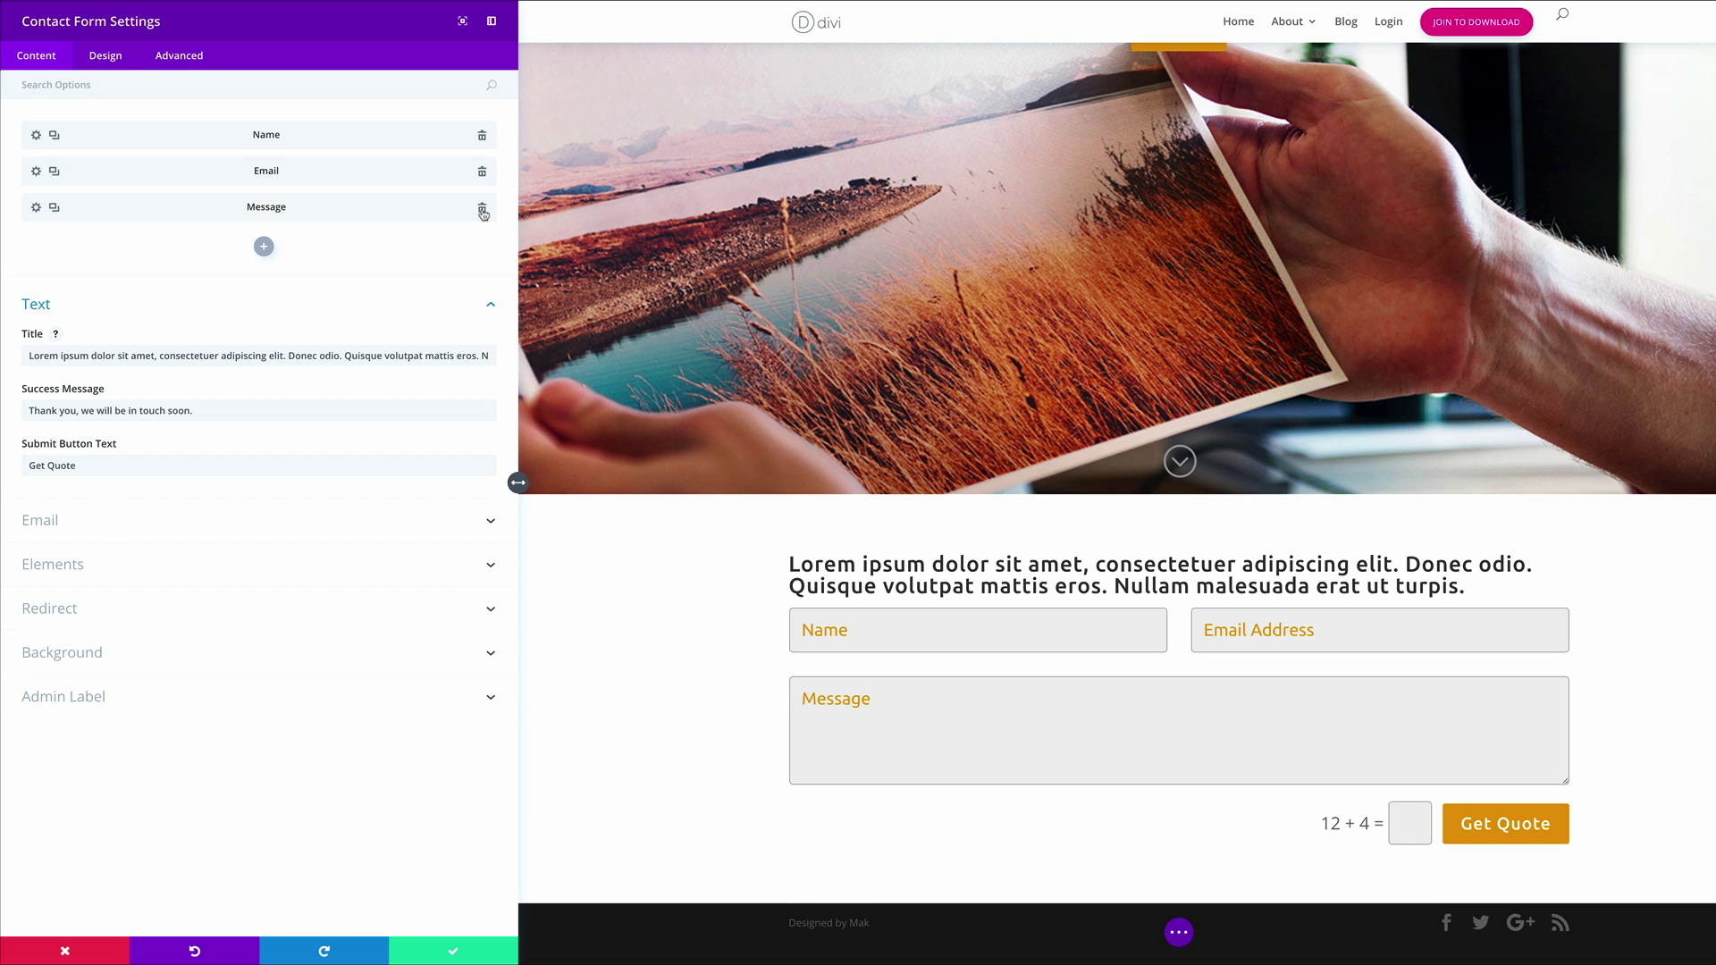
Delete the Message field and add a 'company' field titled 'What is the name of your company?'
click(483, 211)
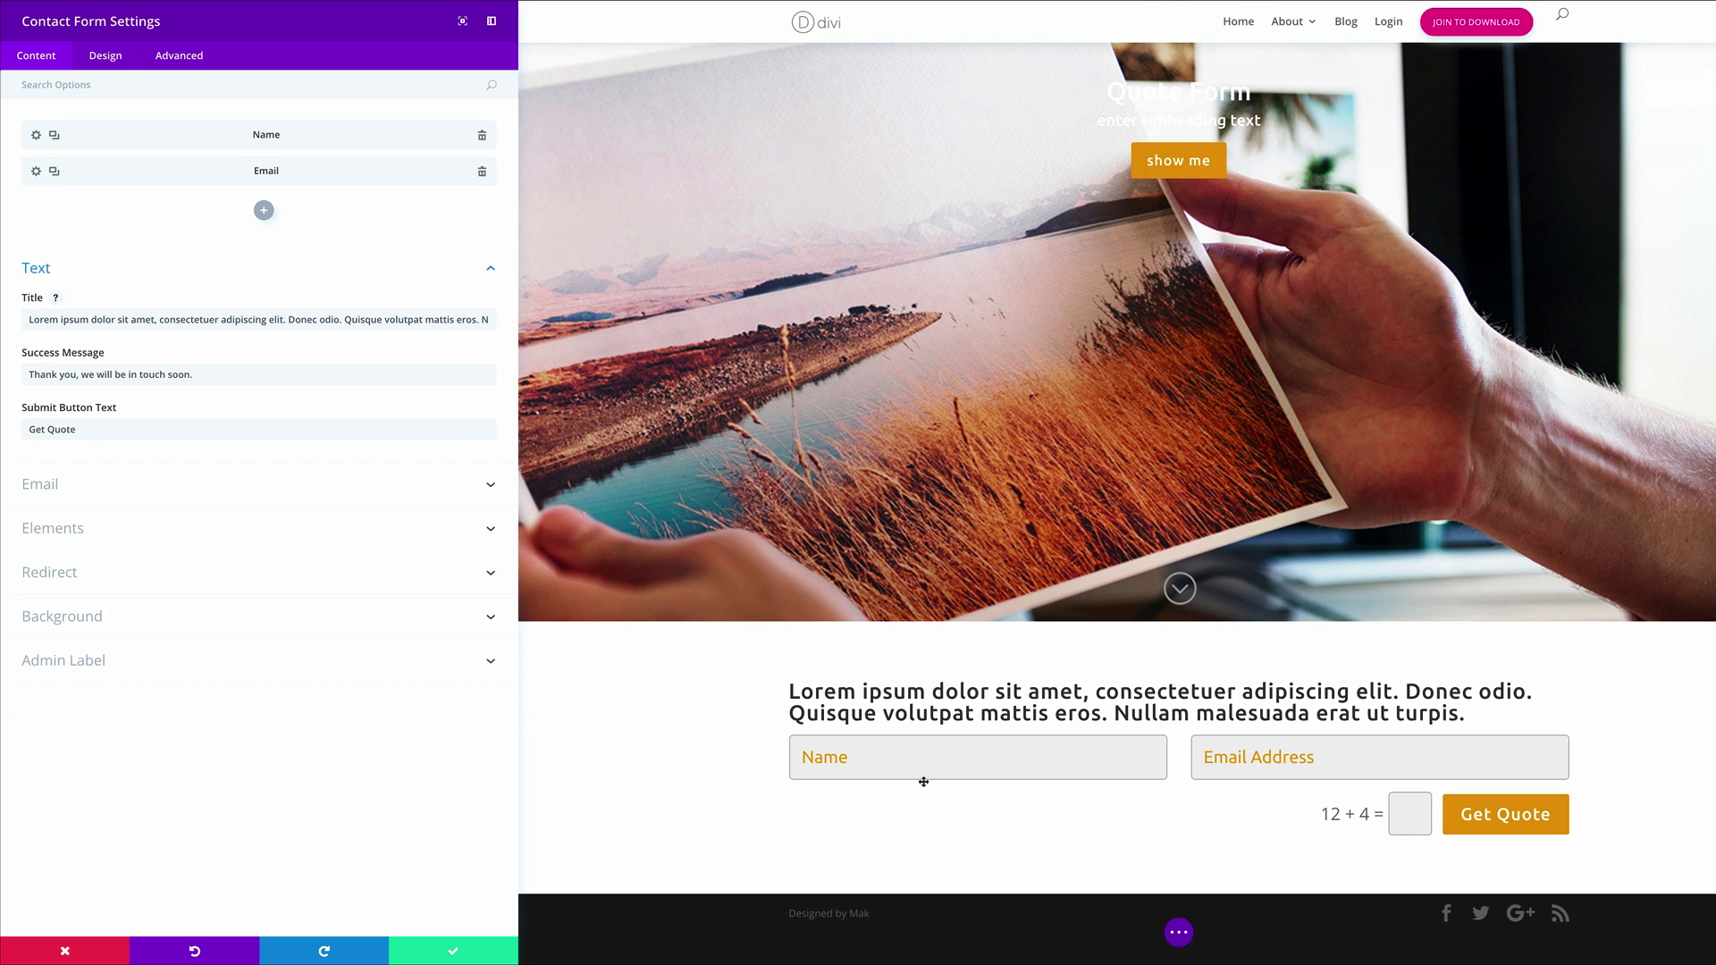
click(264, 211)
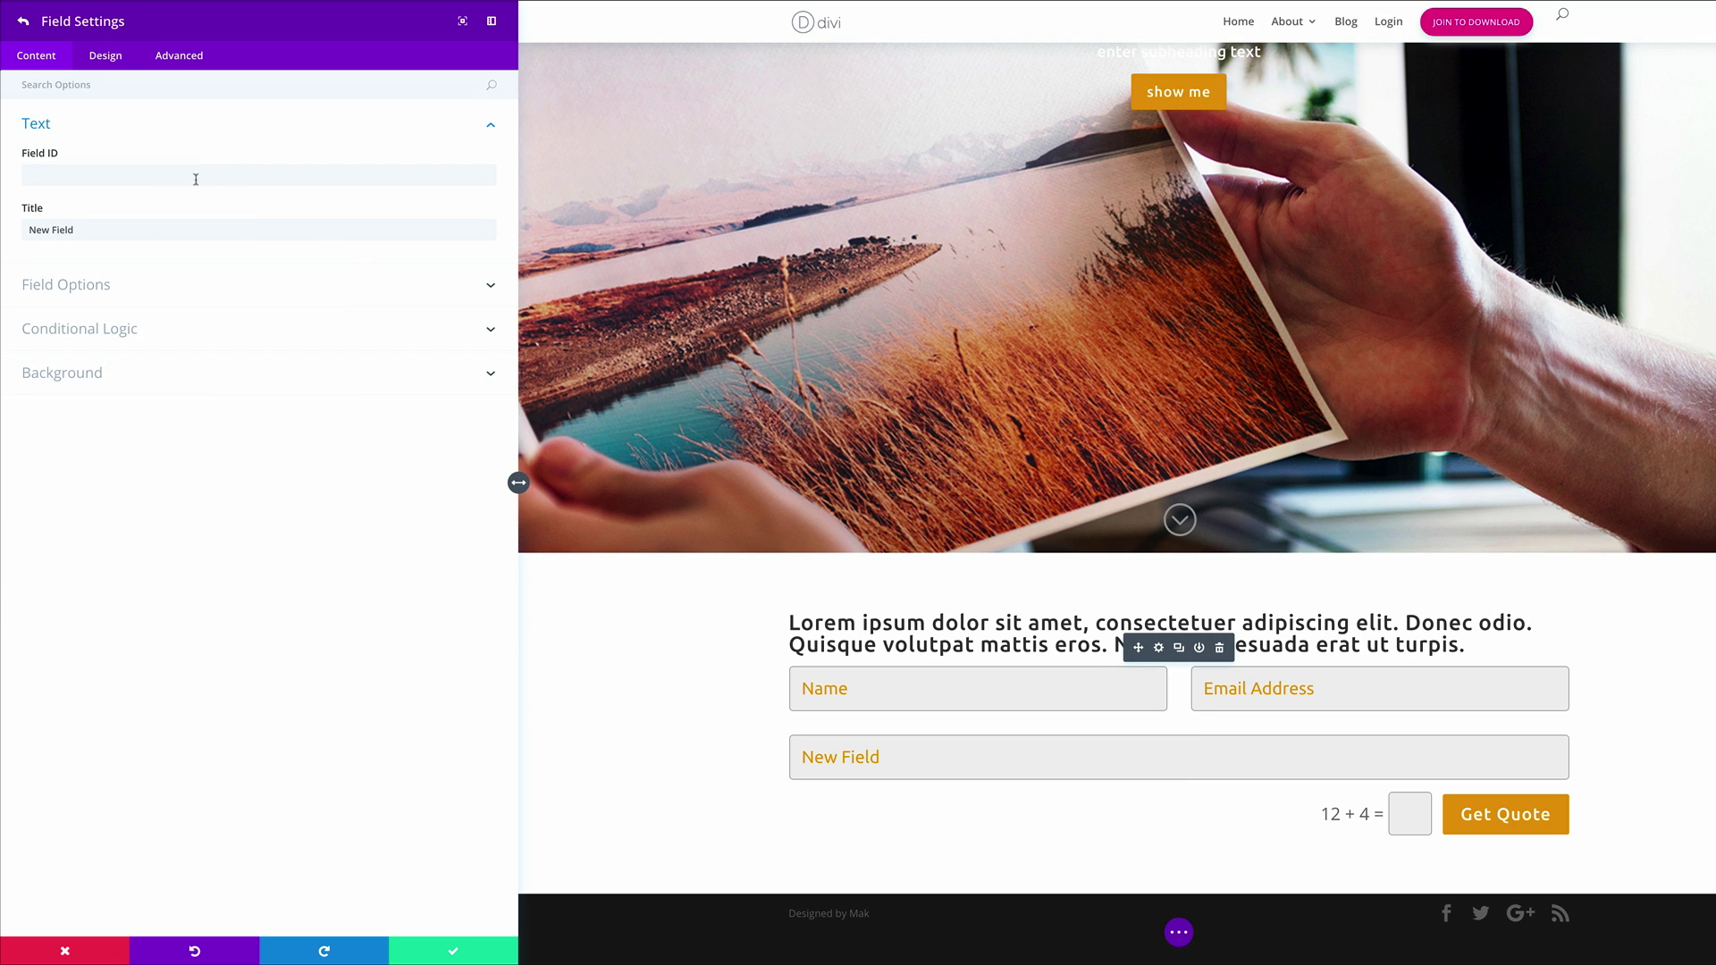
click(133, 178)
text(company)
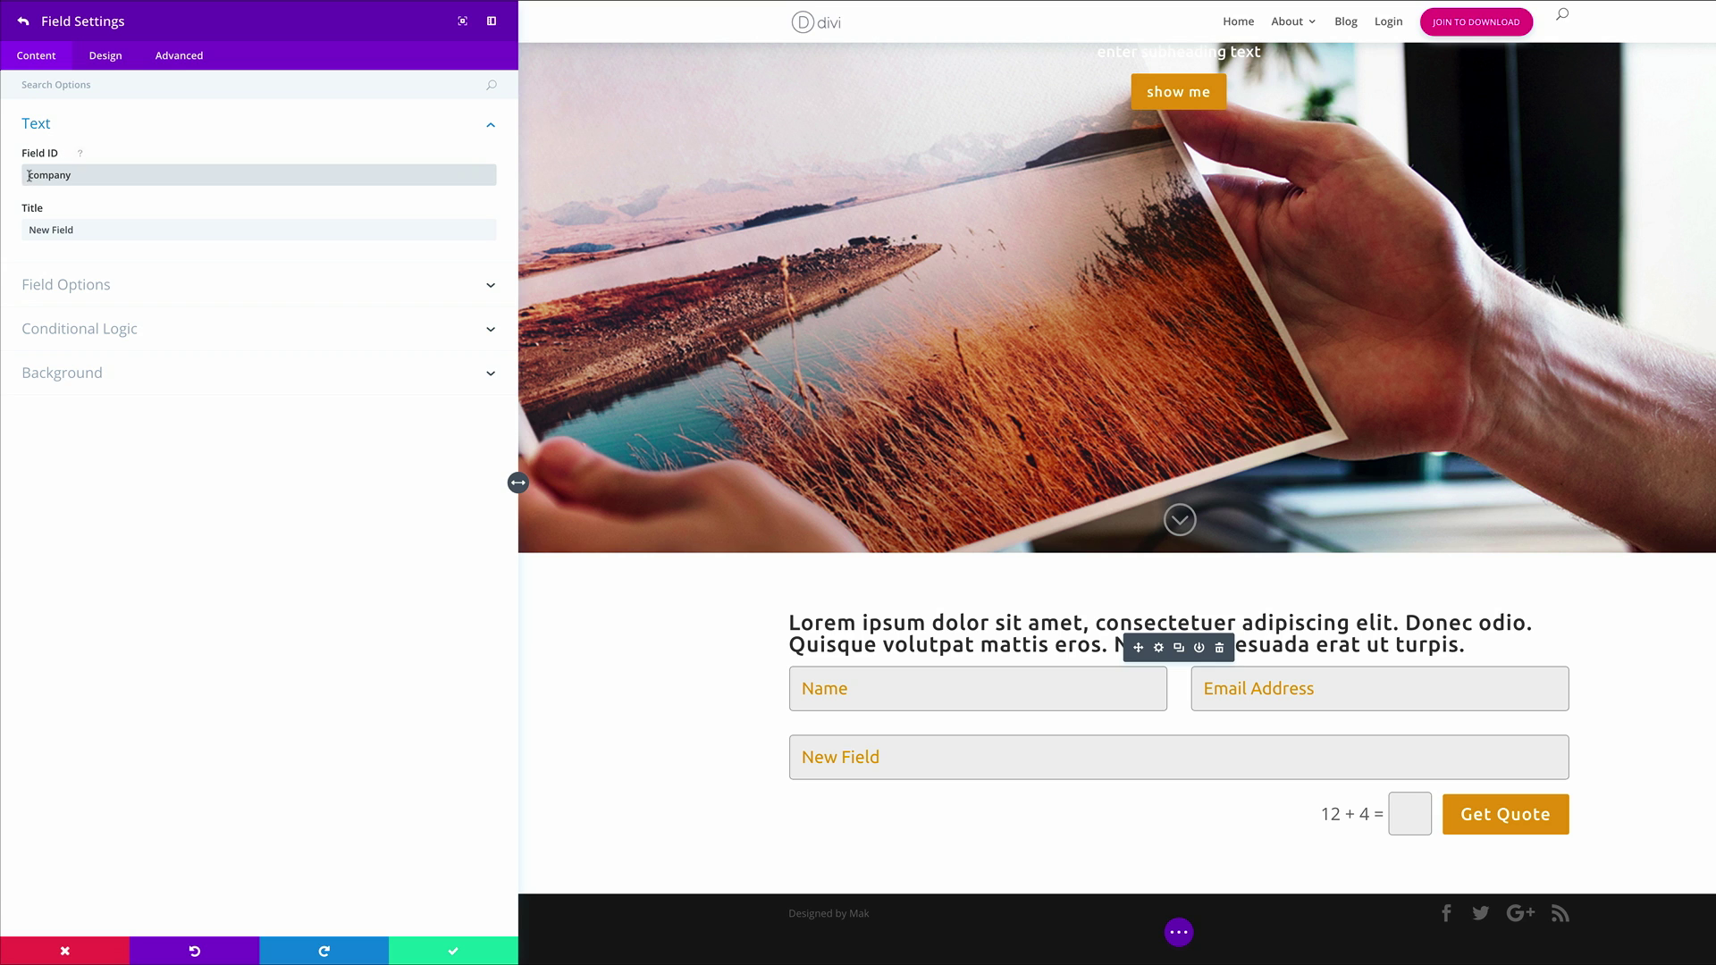
click(106, 230)
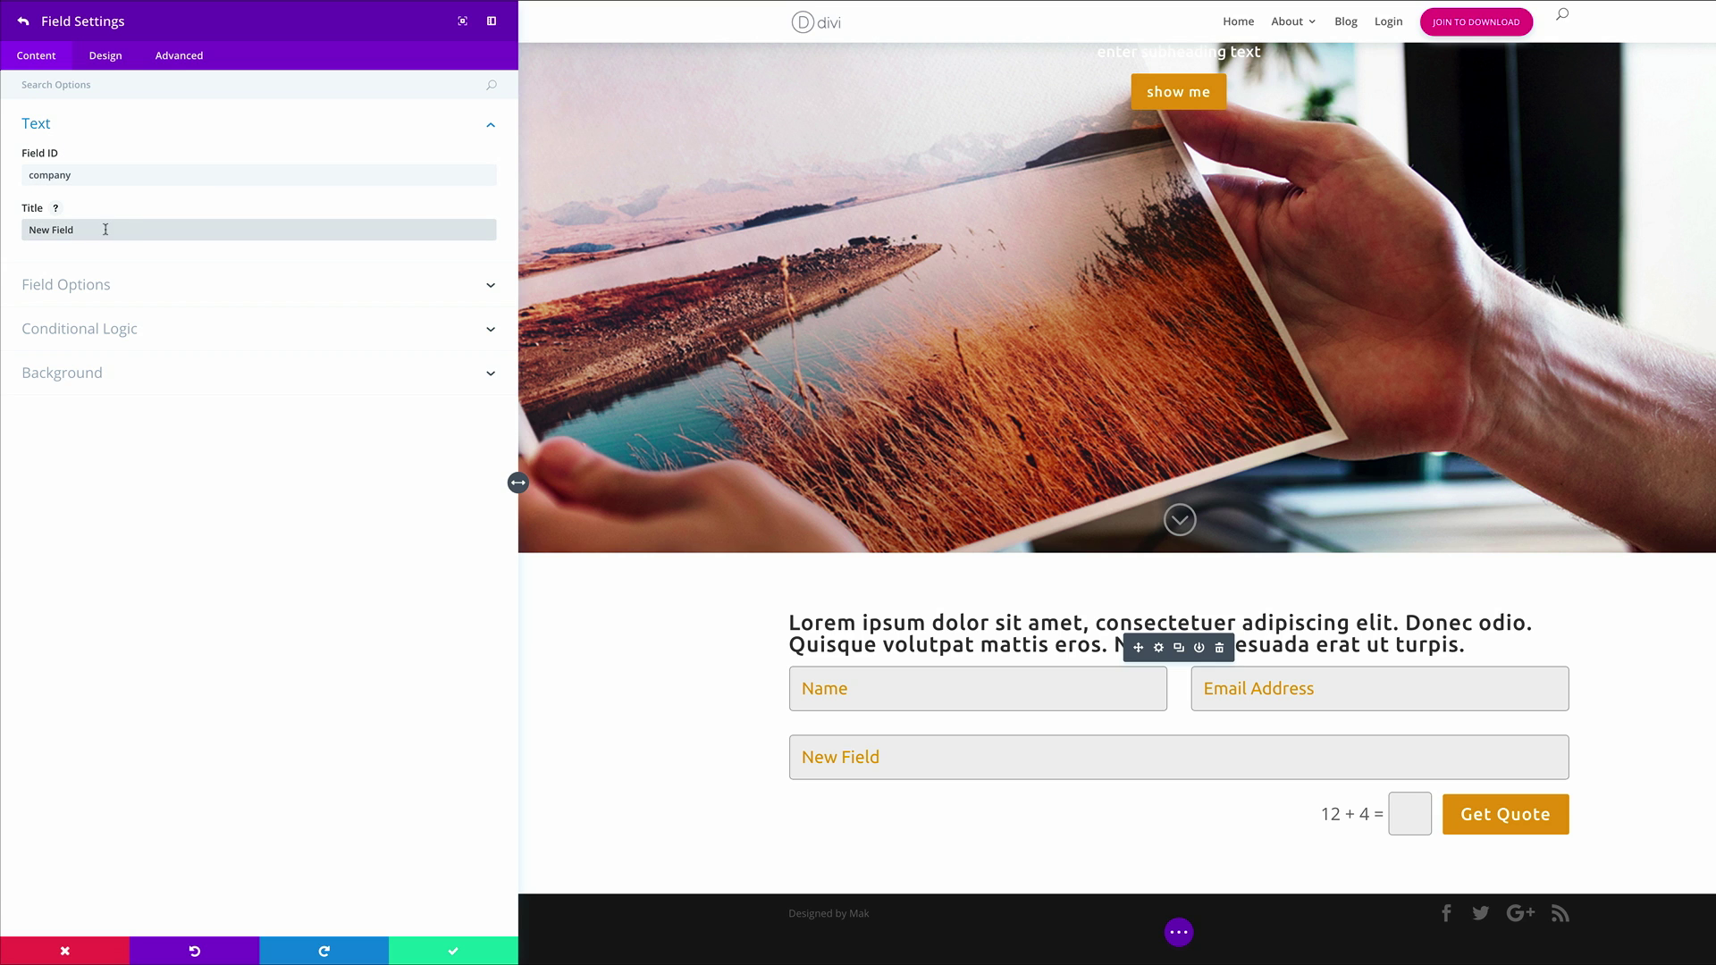
drag(83, 230, 24, 227)
text(What is the name of your company?)
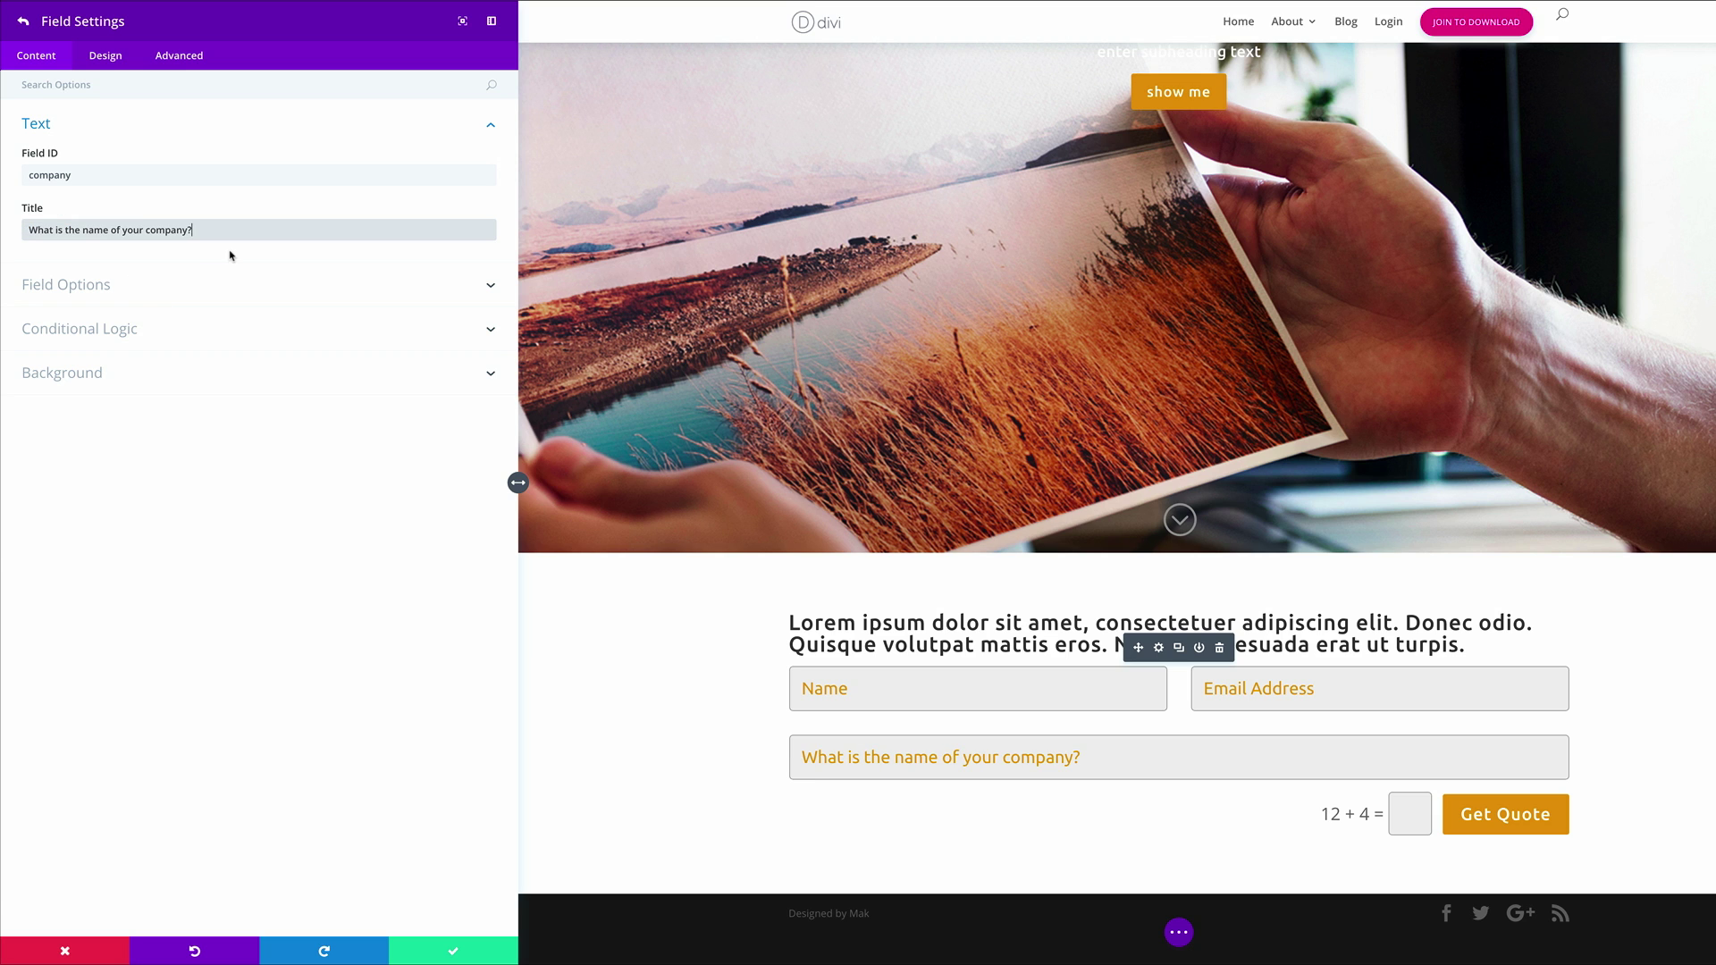
click(230, 255)
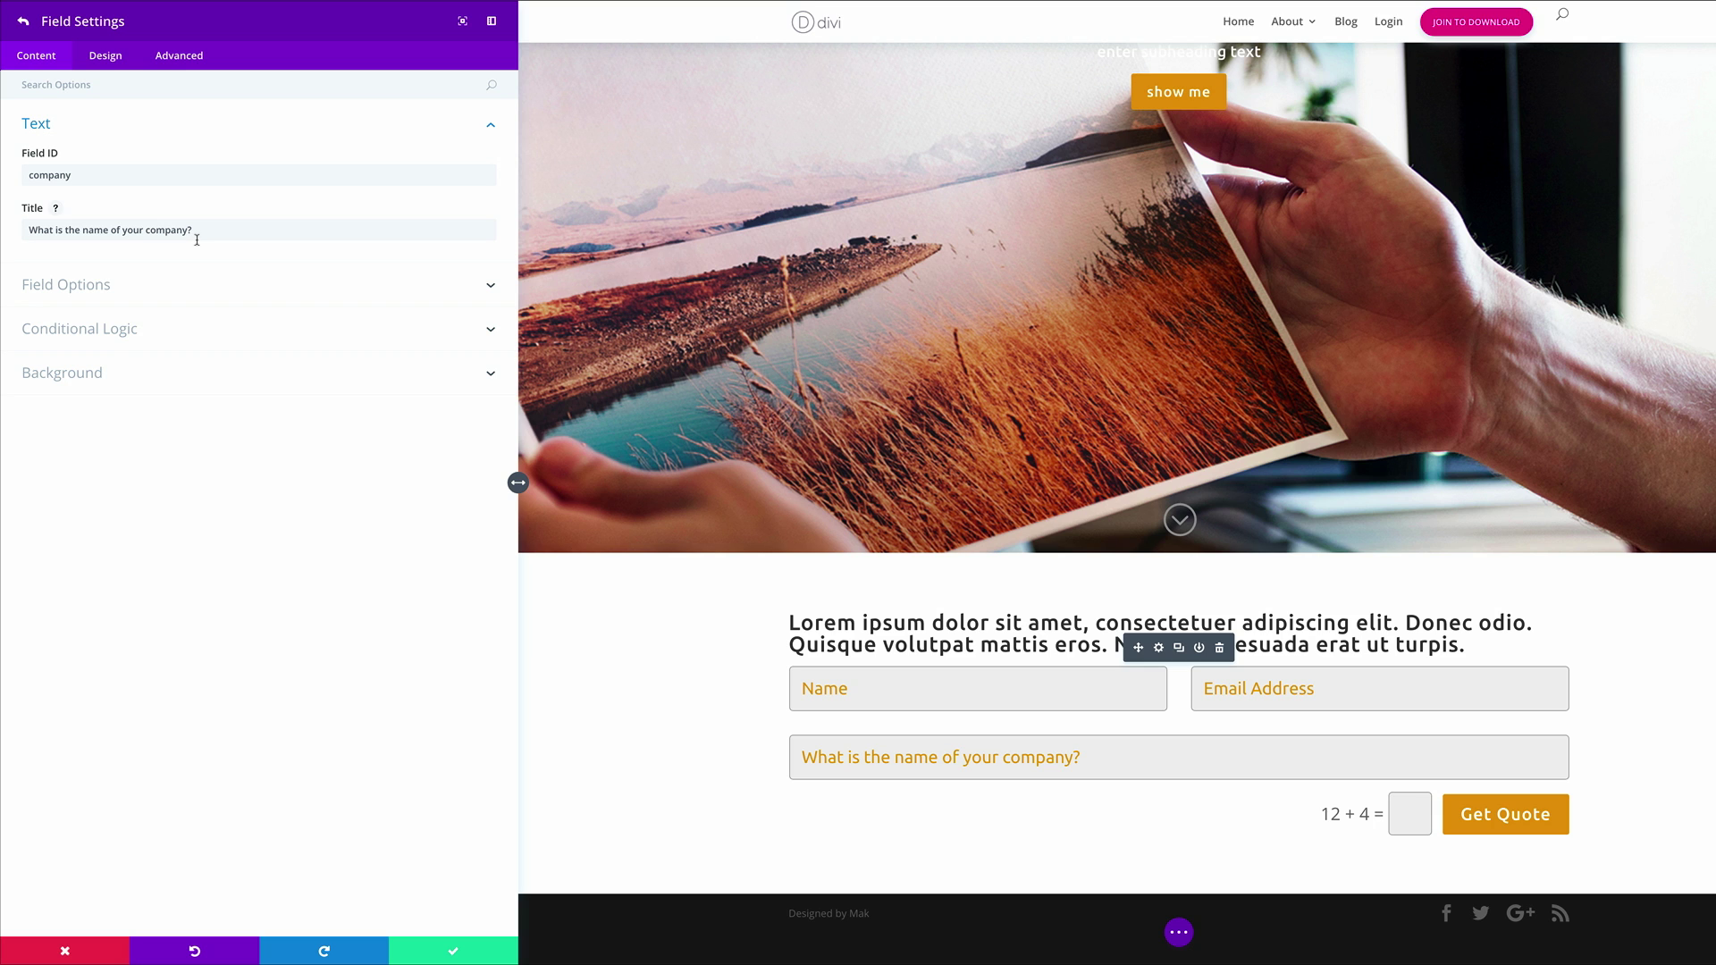
click(101, 287)
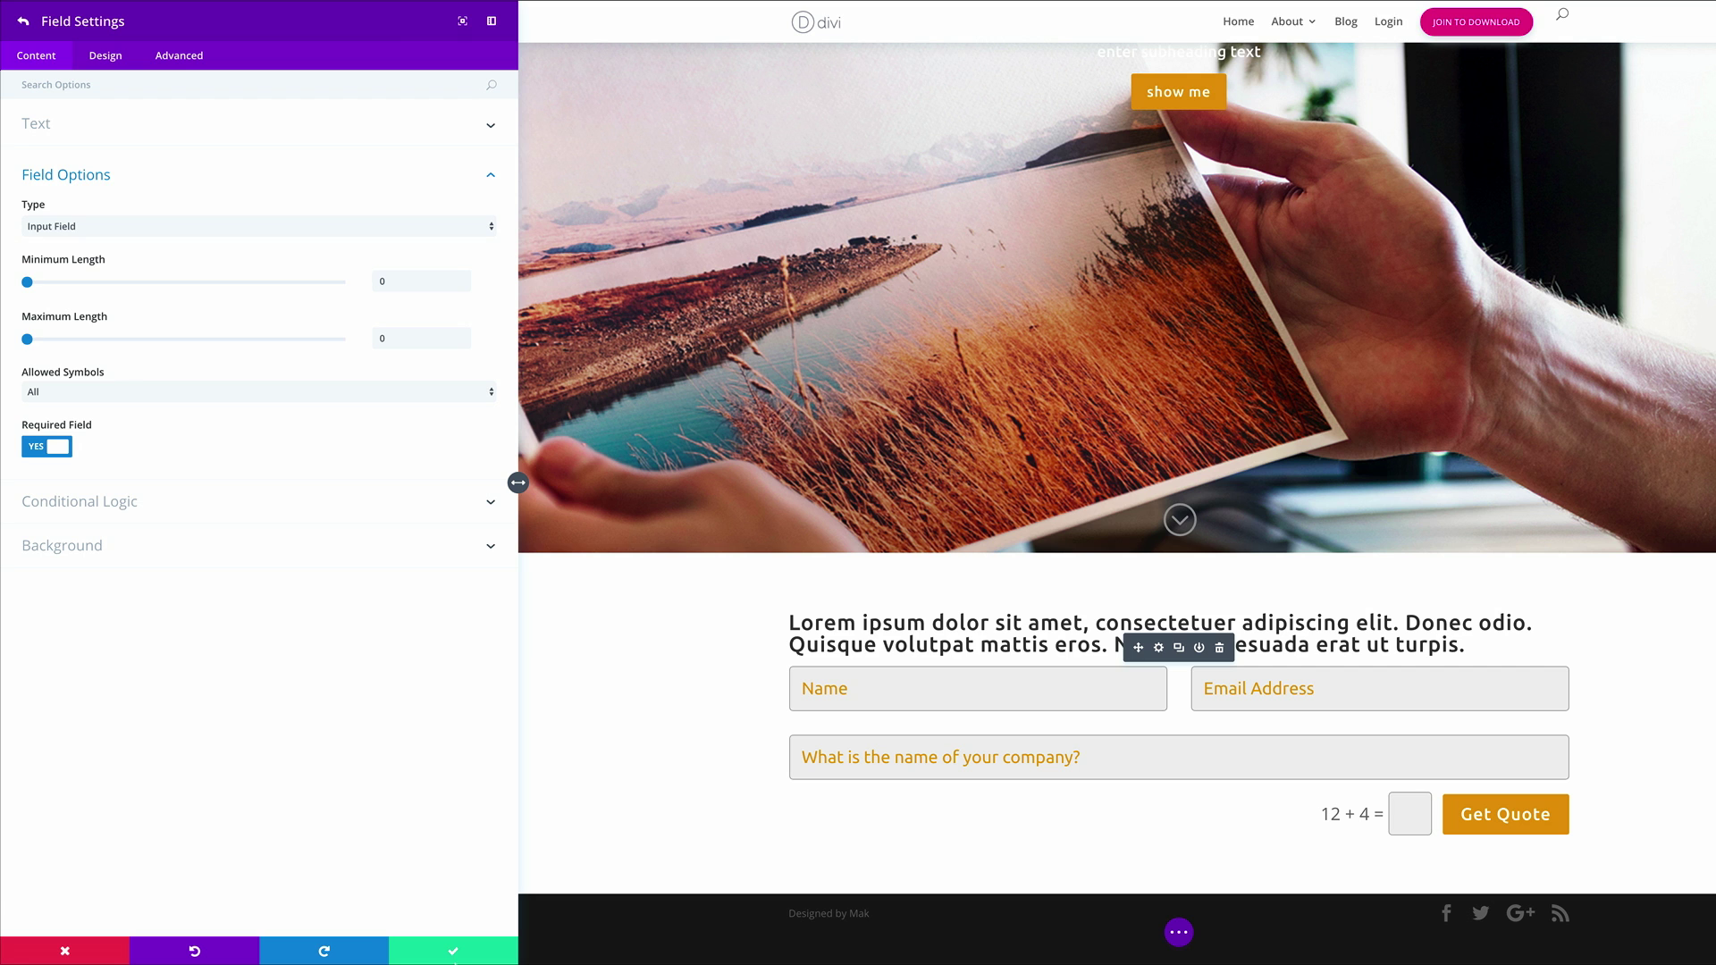
click(453, 953)
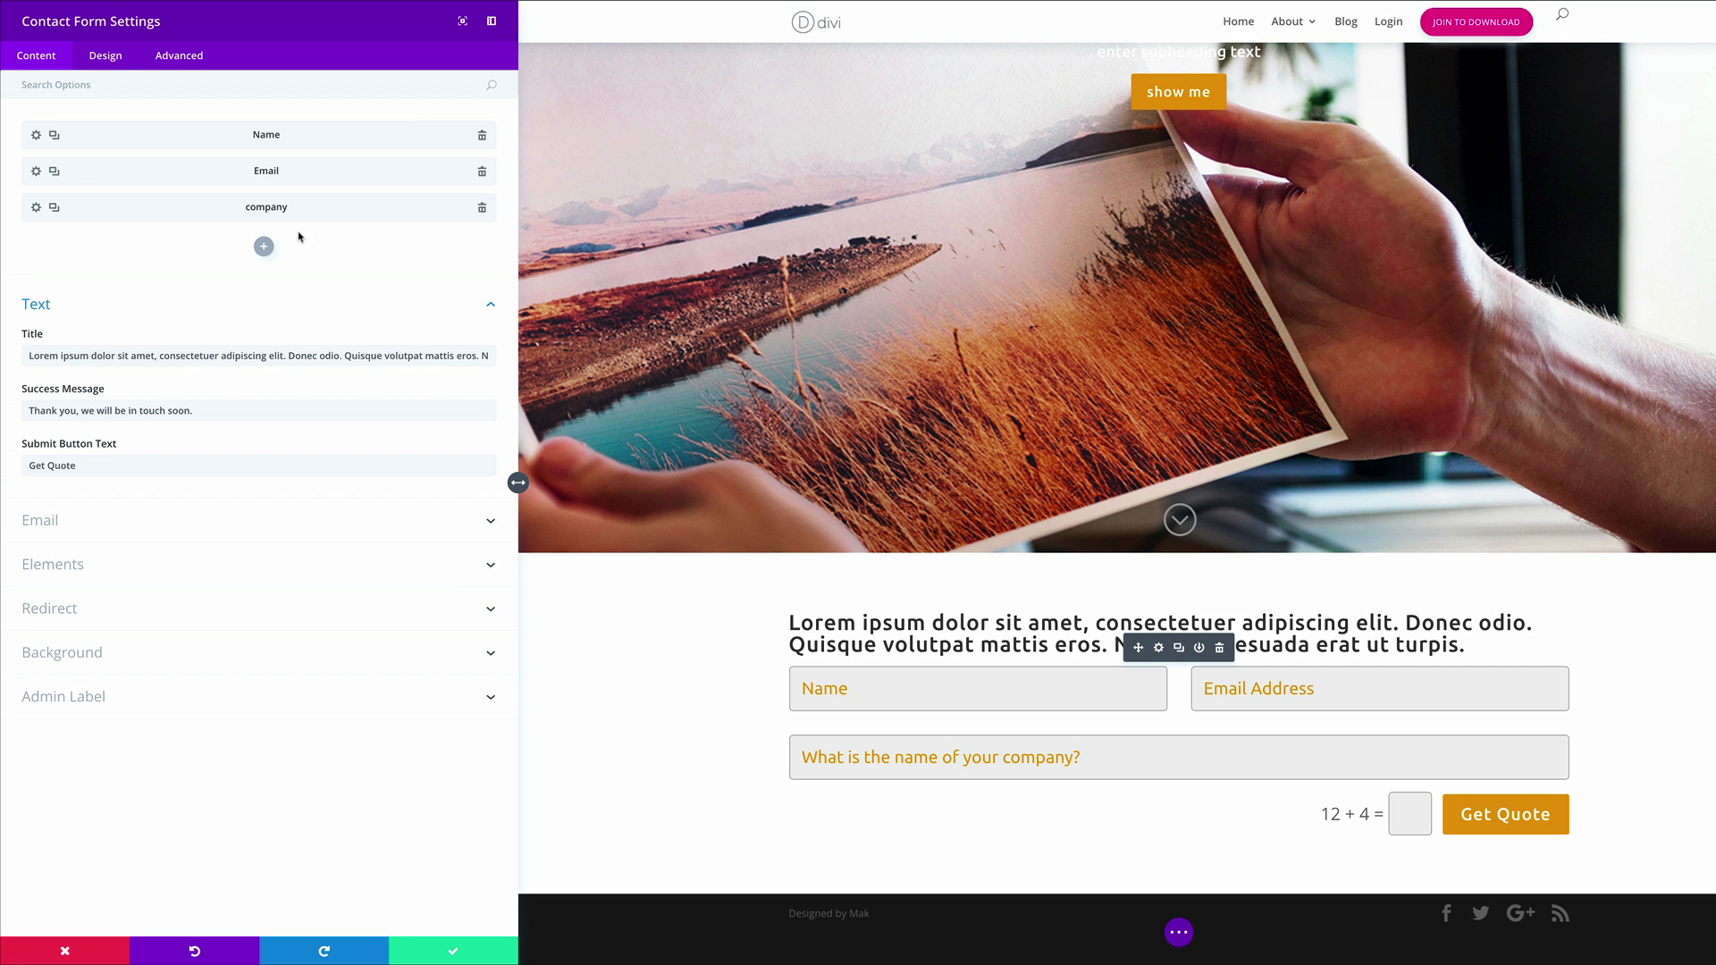
Add a 'service' radio-button field titled 'How can we help you today?'
click(264, 246)
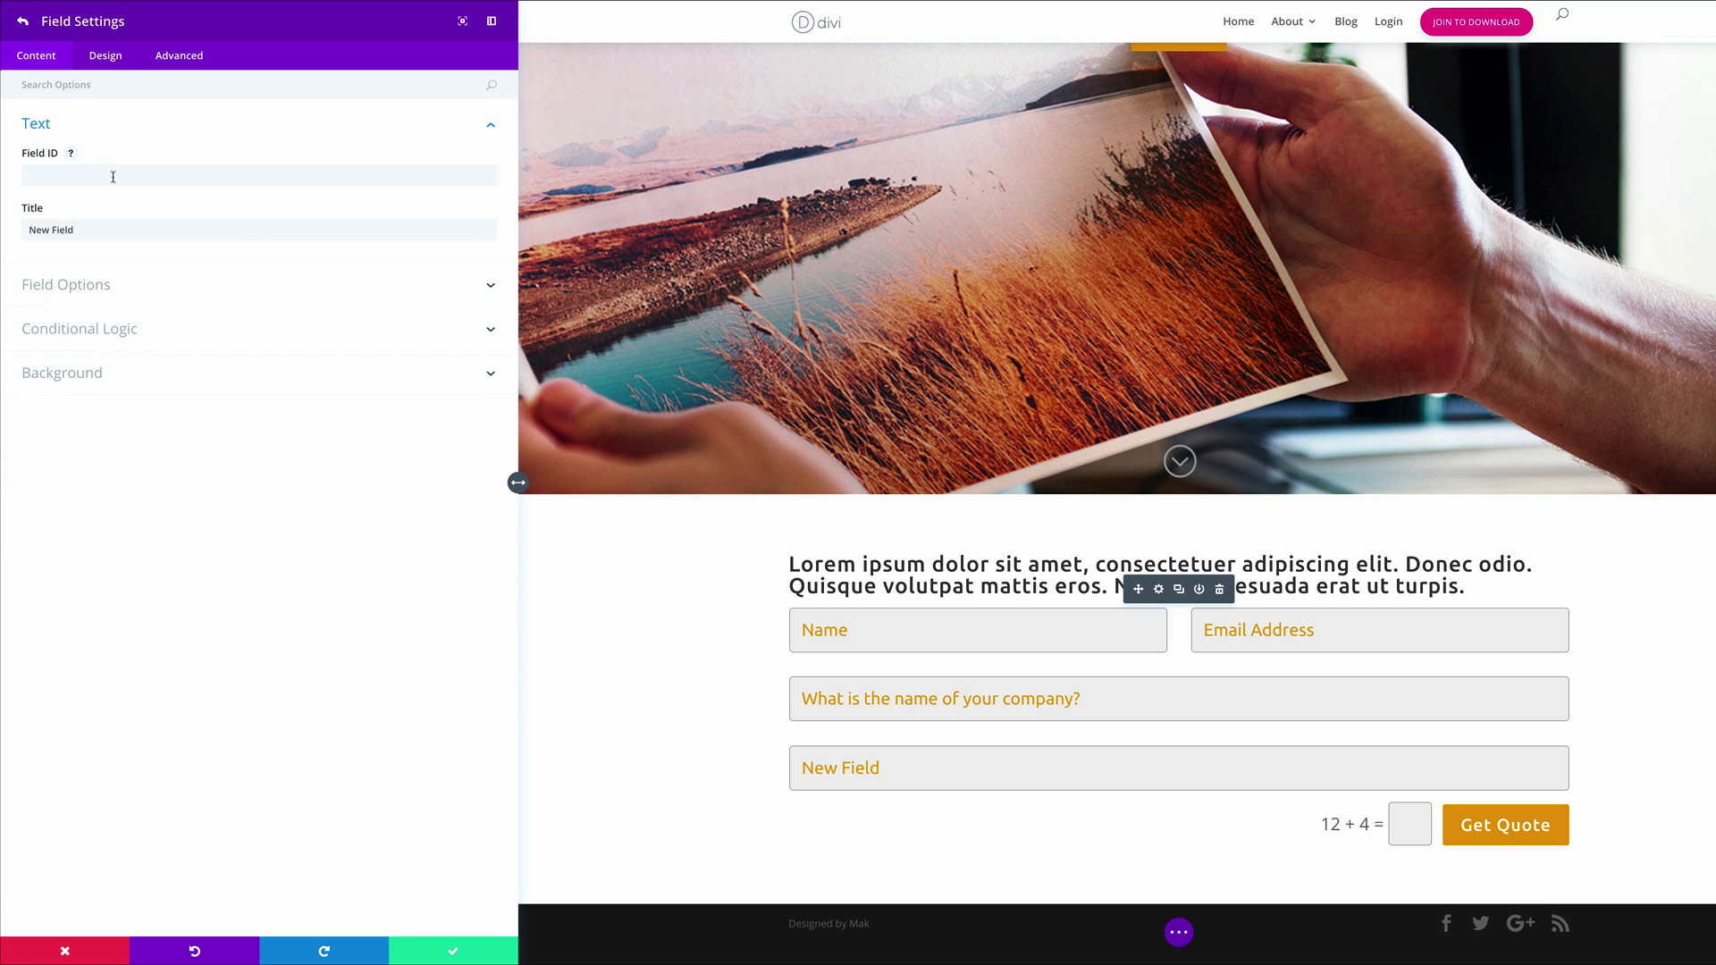
text(service)
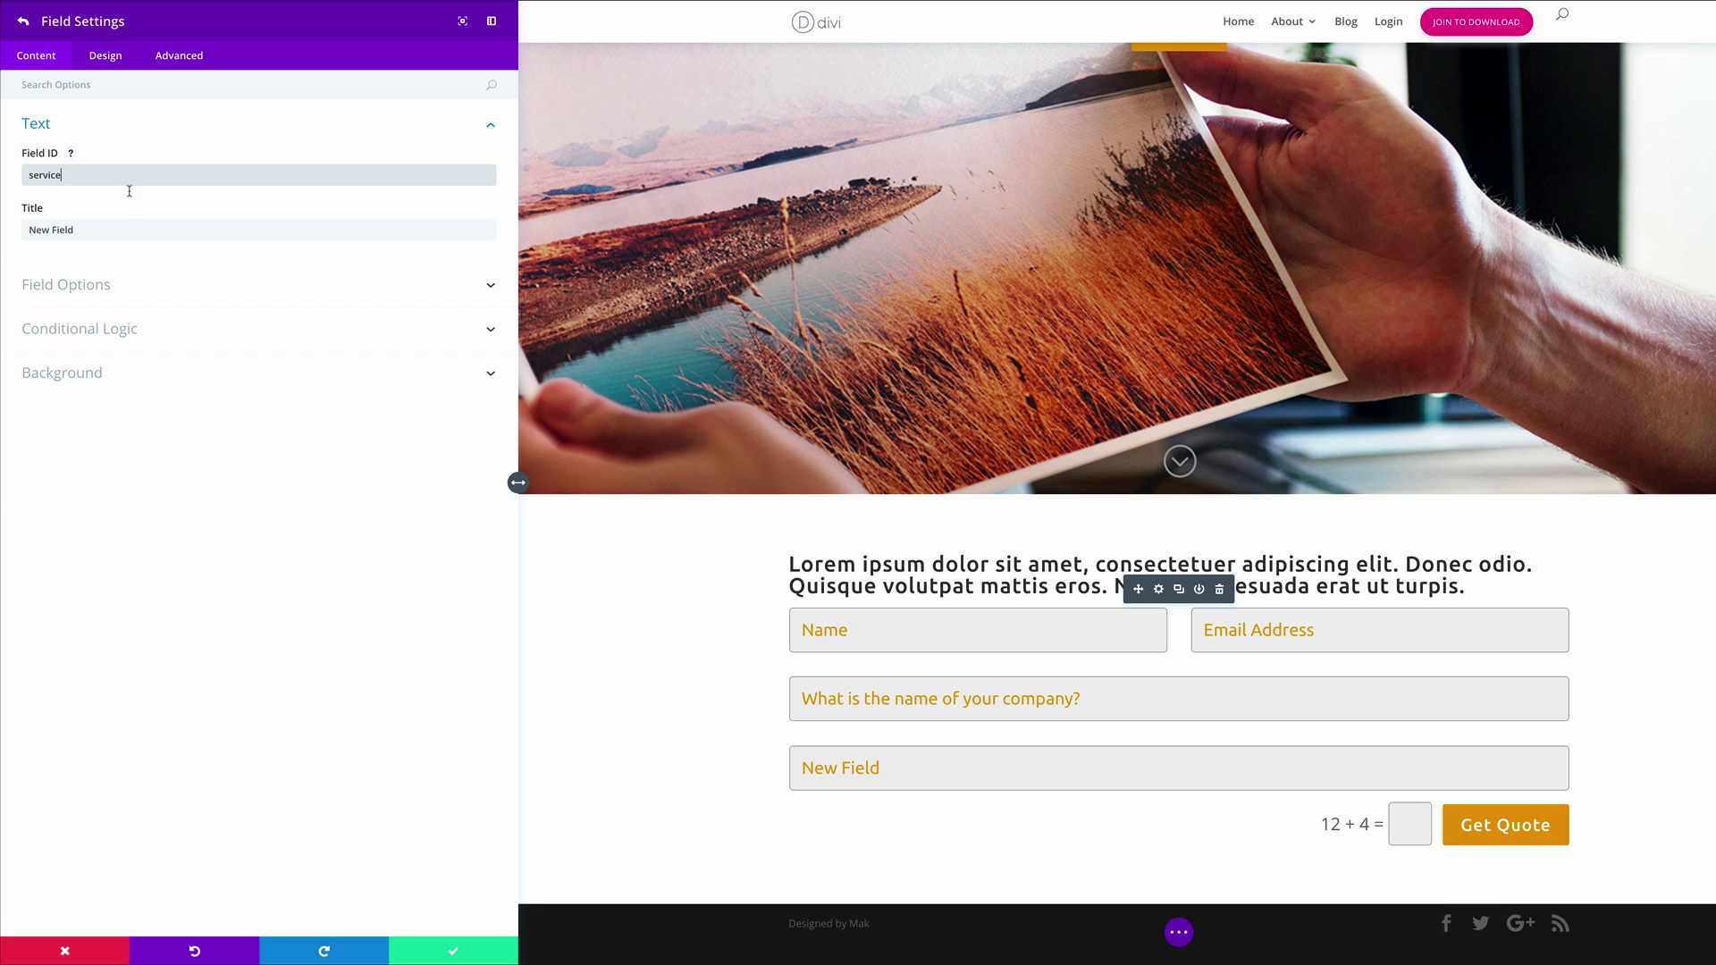
triple_click(131, 231)
text(How can we help you today?)
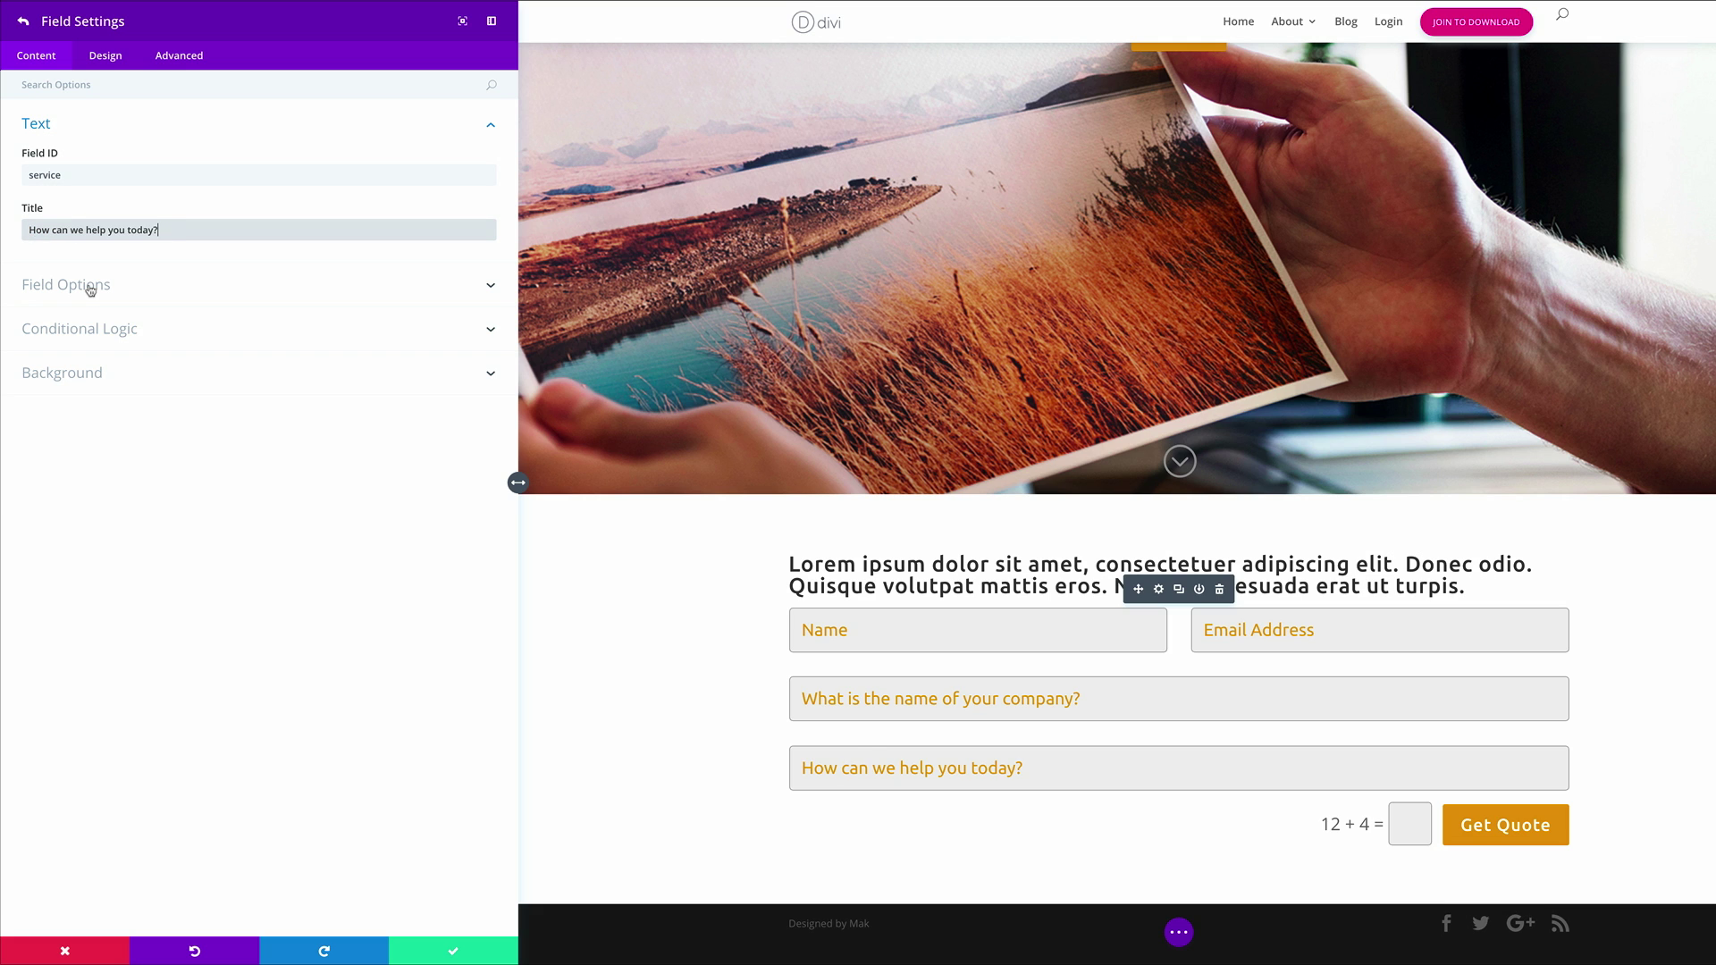
click(90, 286)
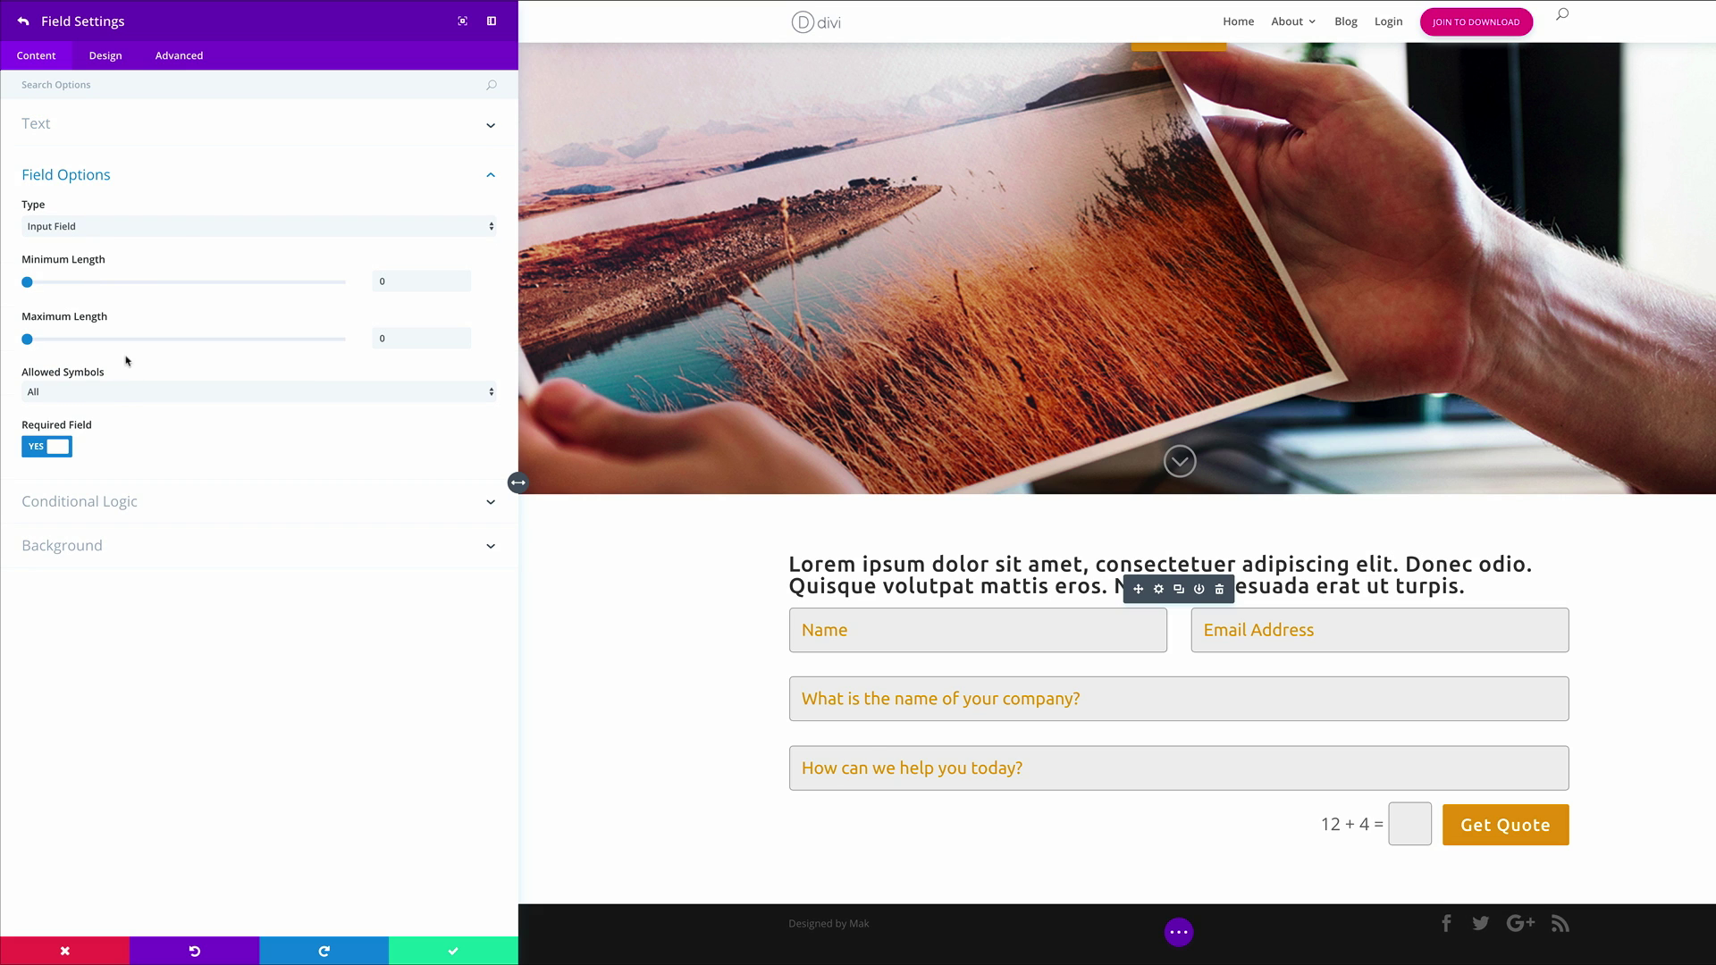
click(177, 228)
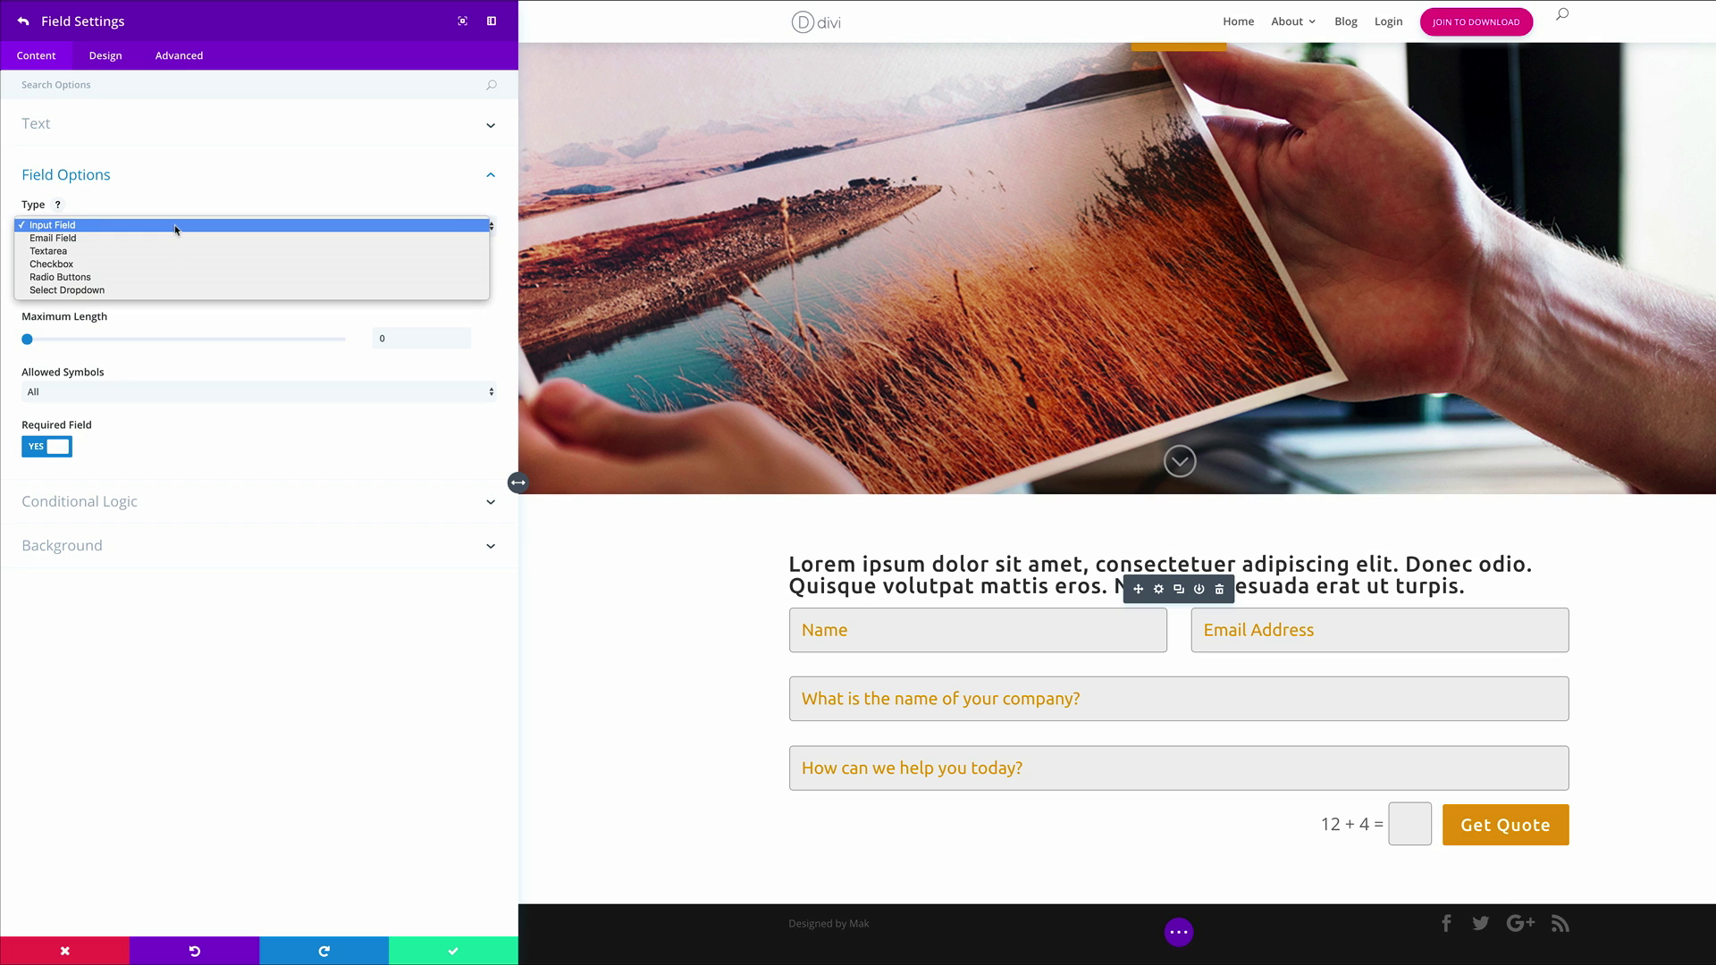
click(156, 277)
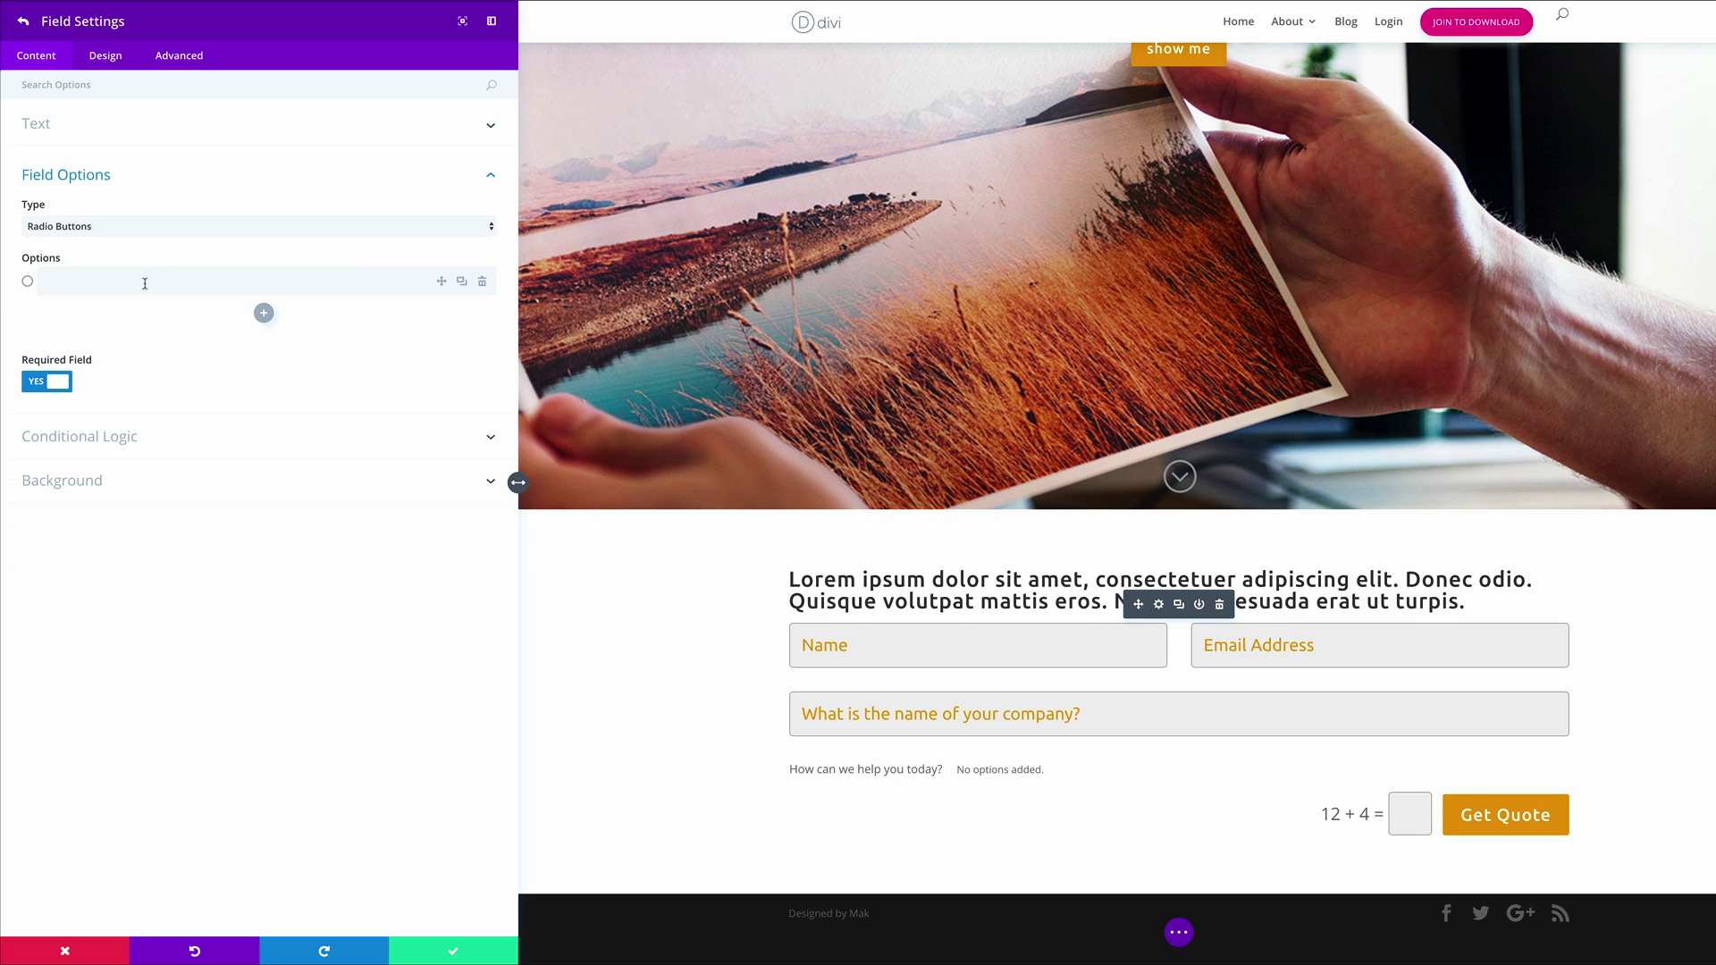
Give it the options Website Production, App Development, Art Direction and Video Creation
click(145, 283)
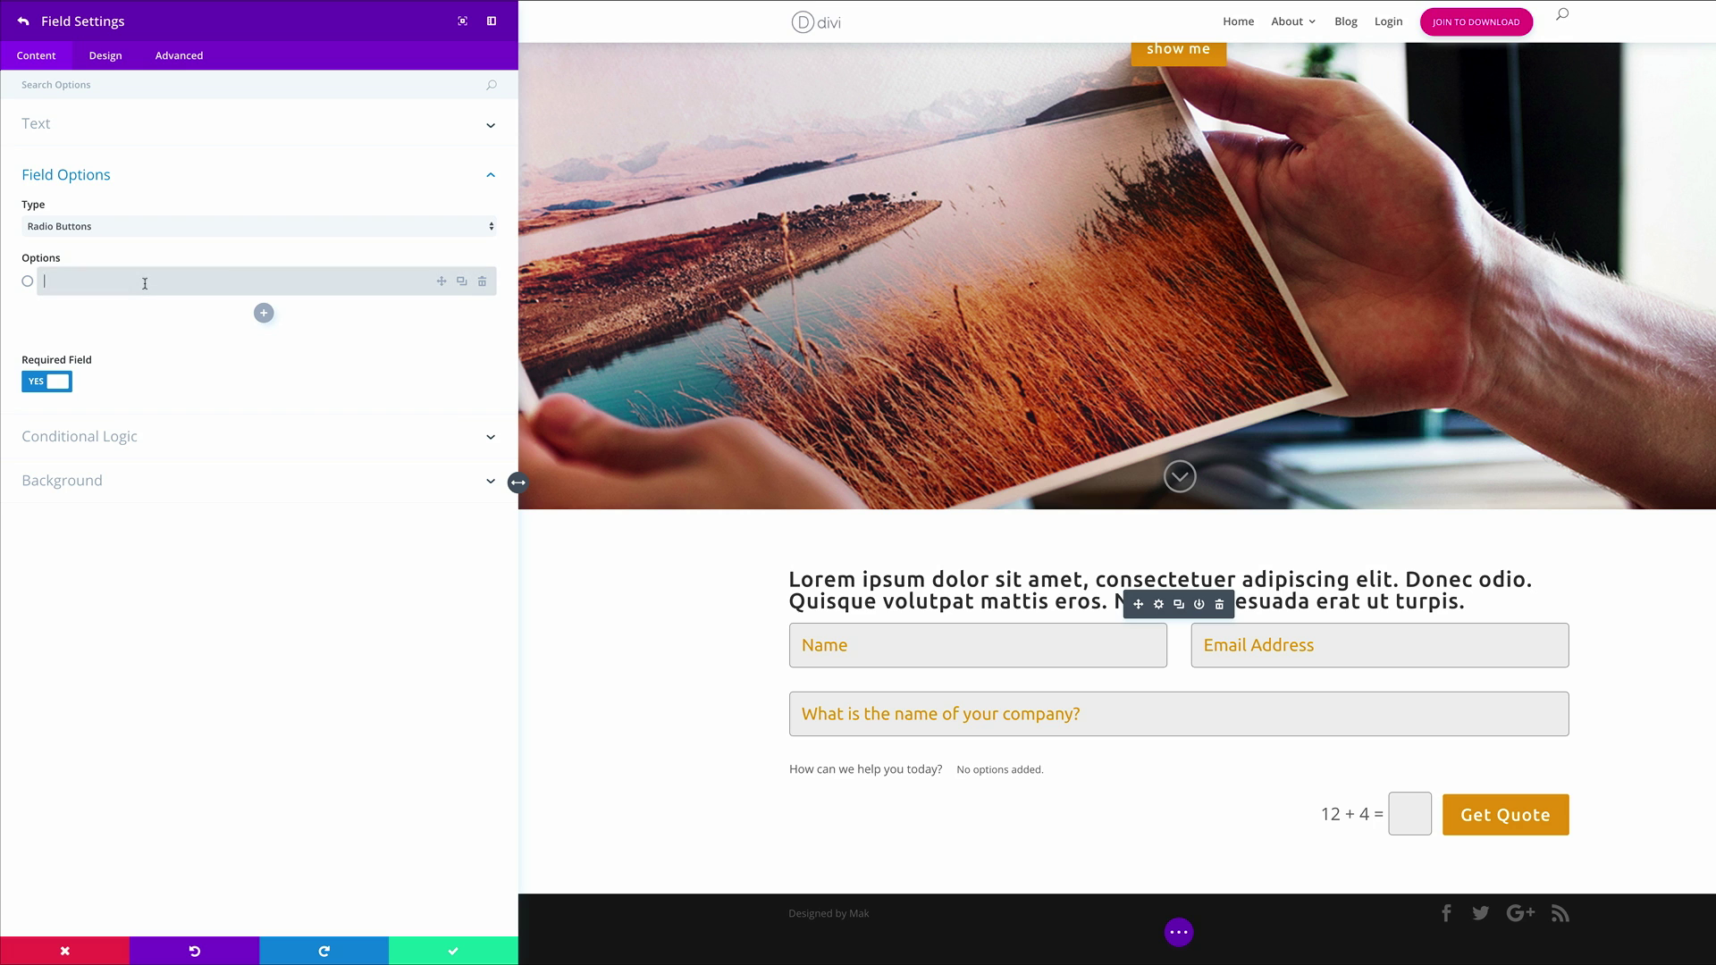
text(Website Production)
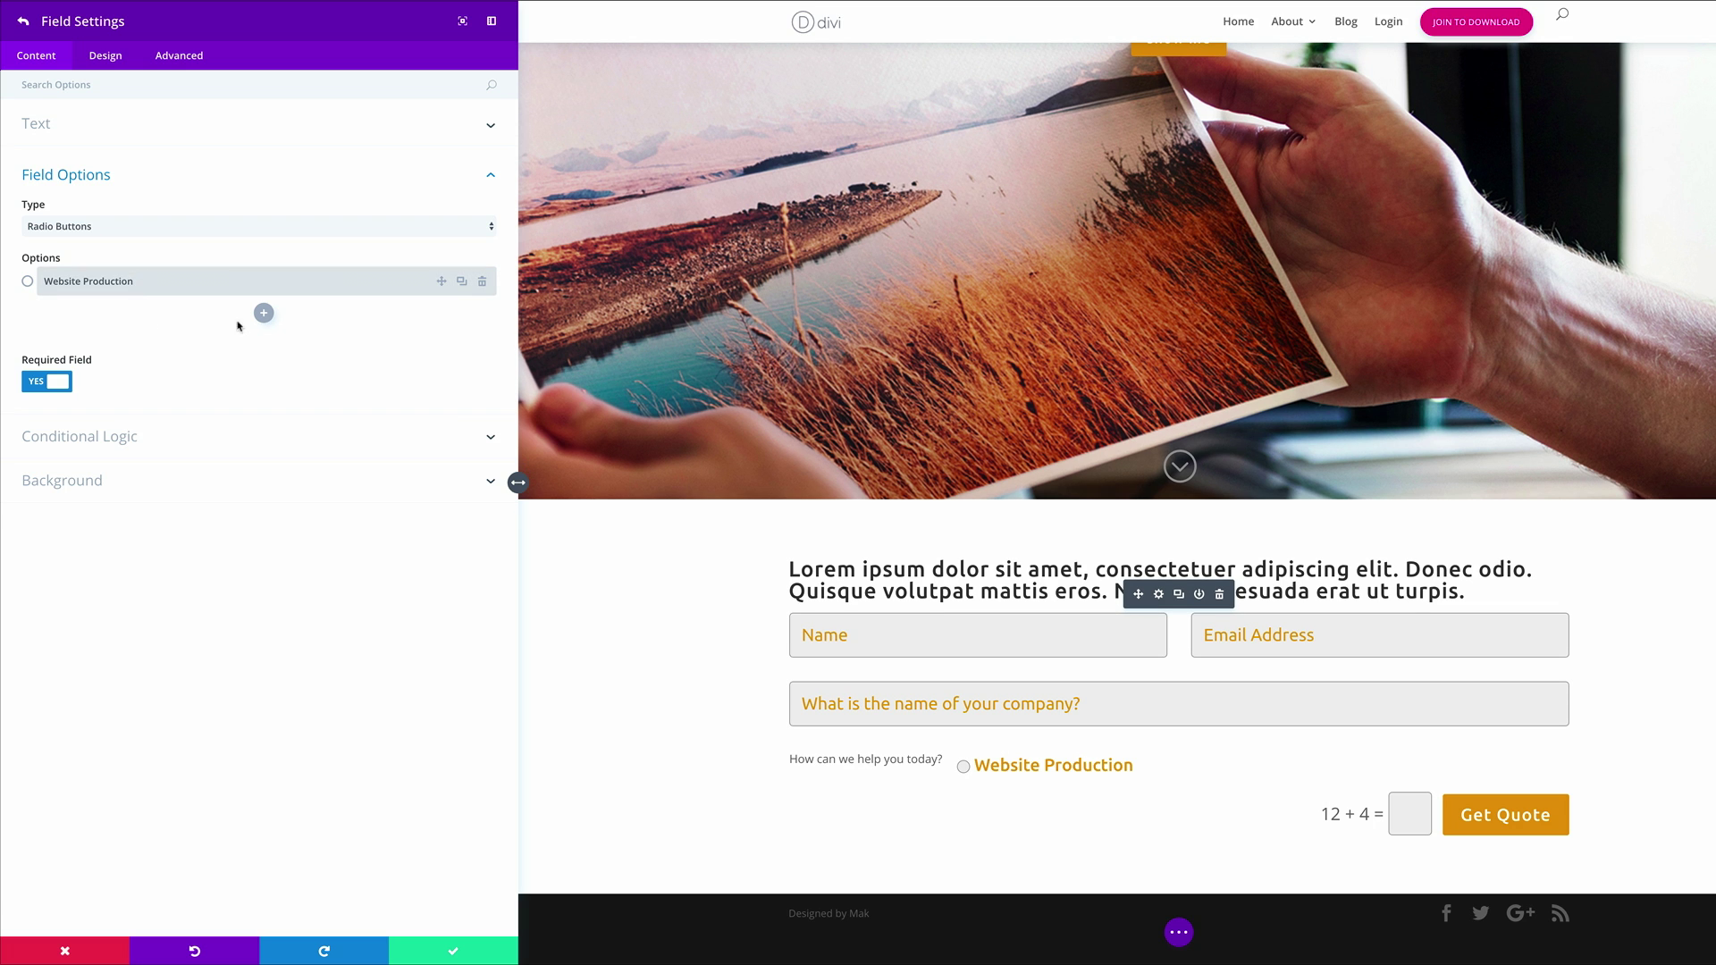
click(264, 313)
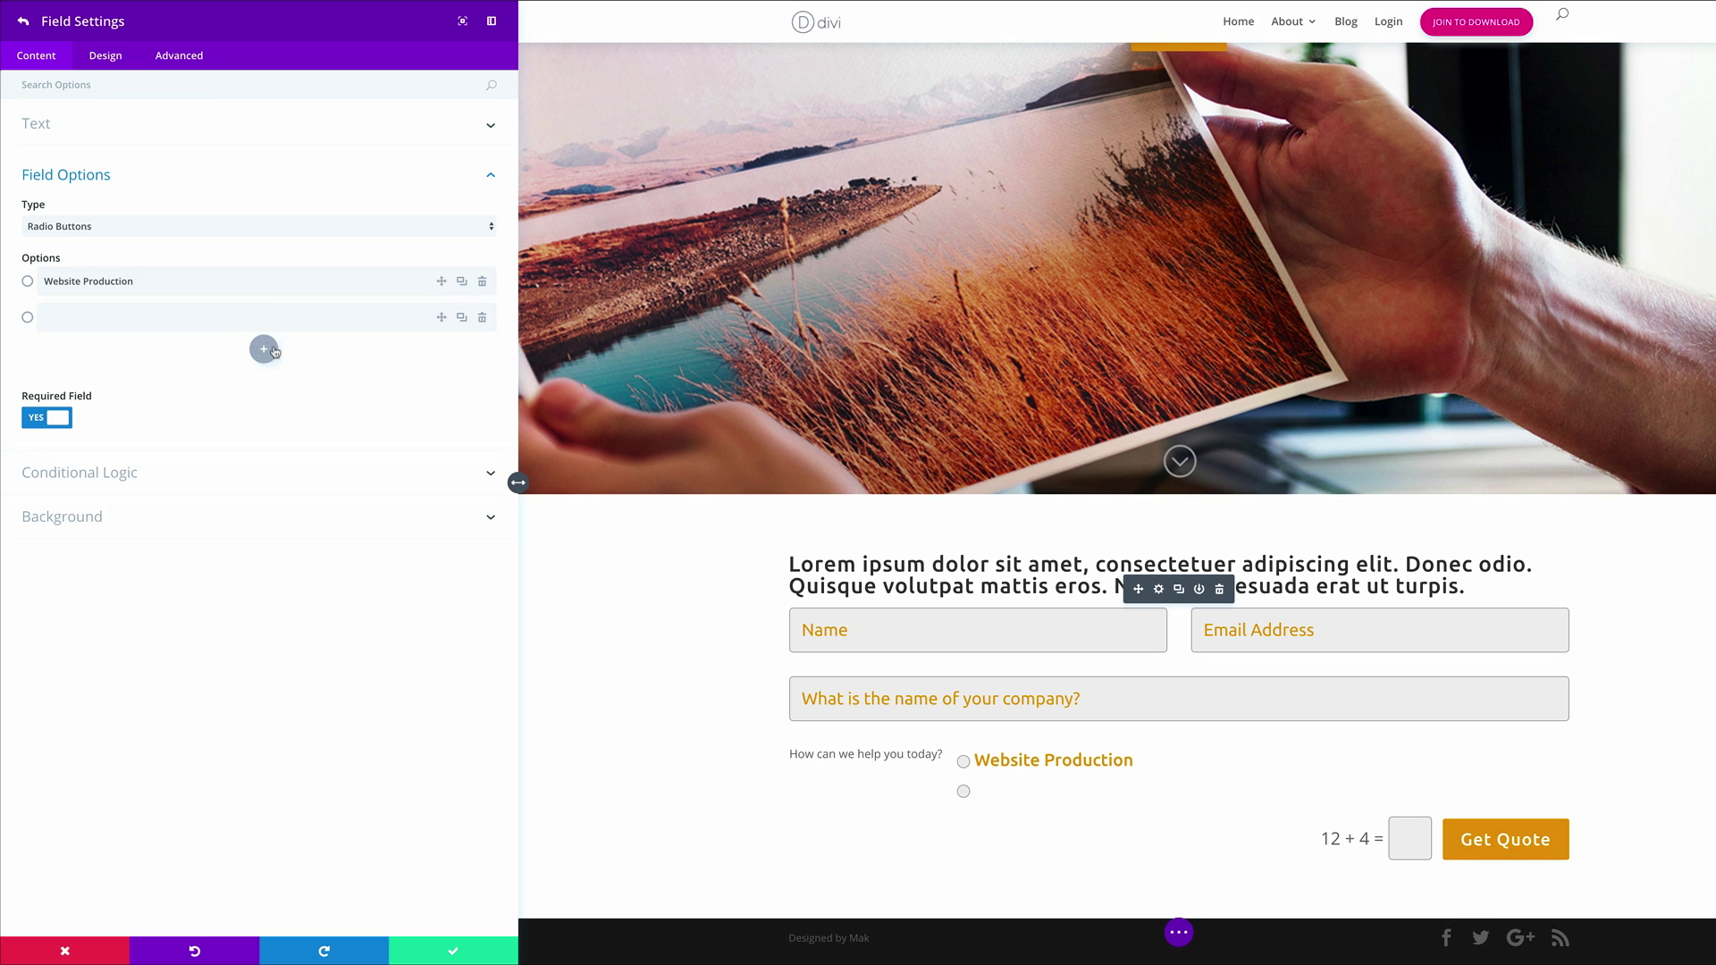
click(102, 319)
text(App Development)
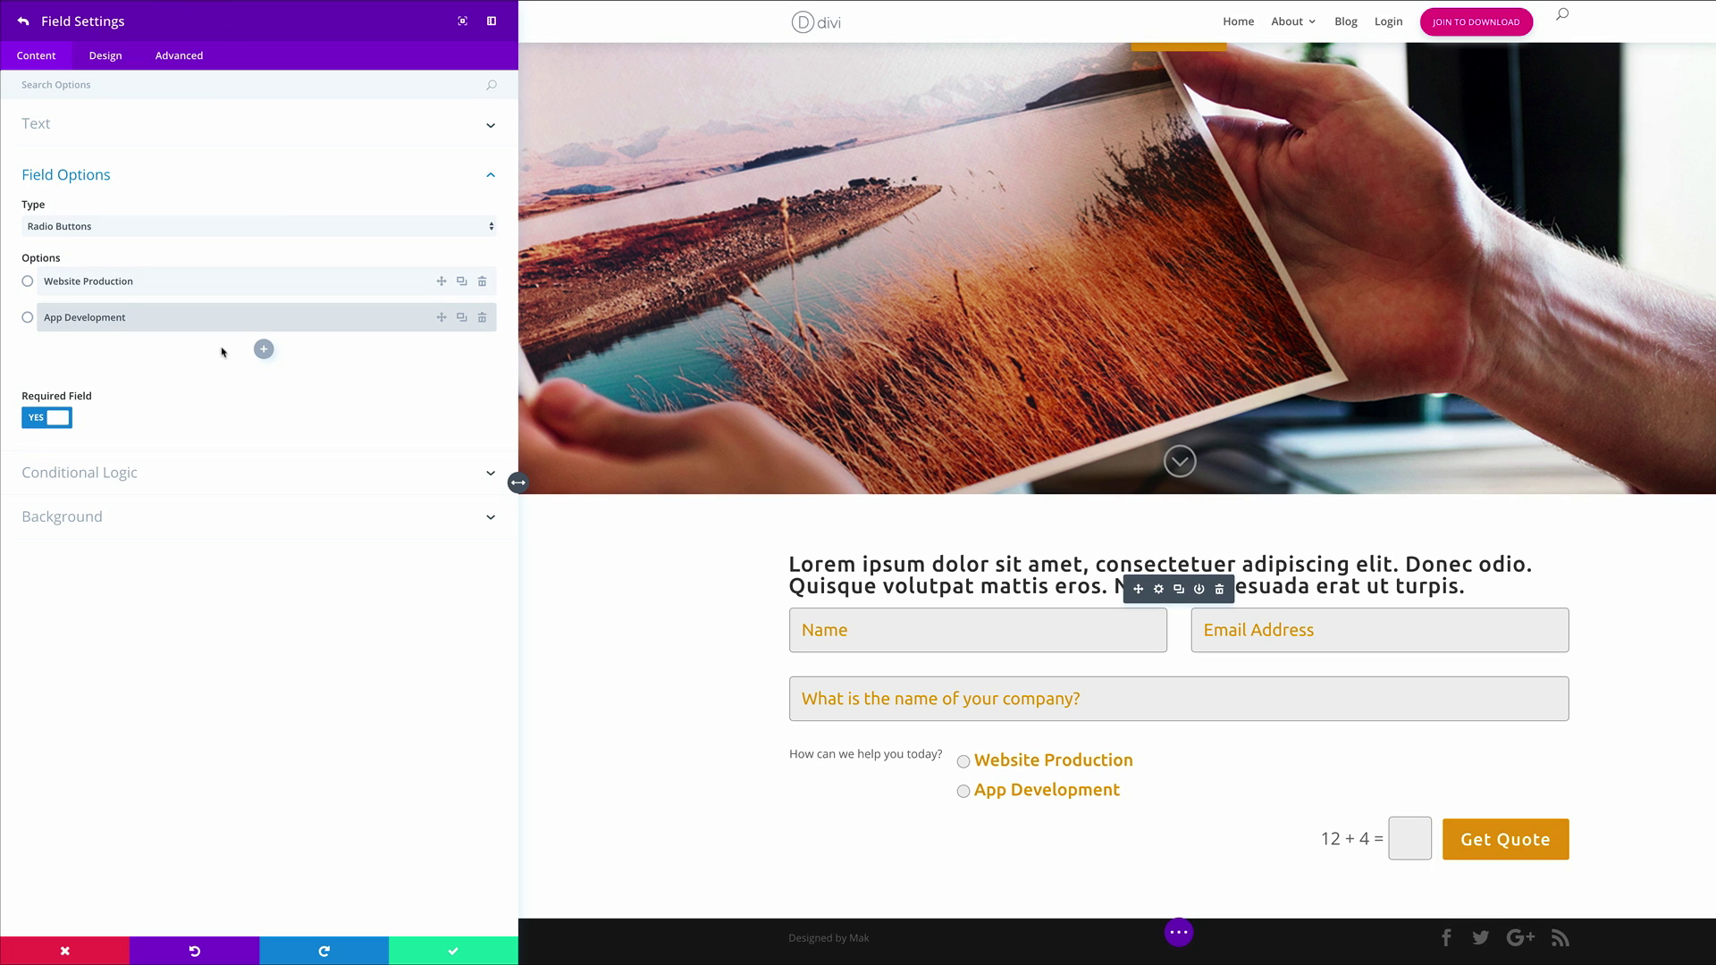
click(263, 348)
click(186, 344)
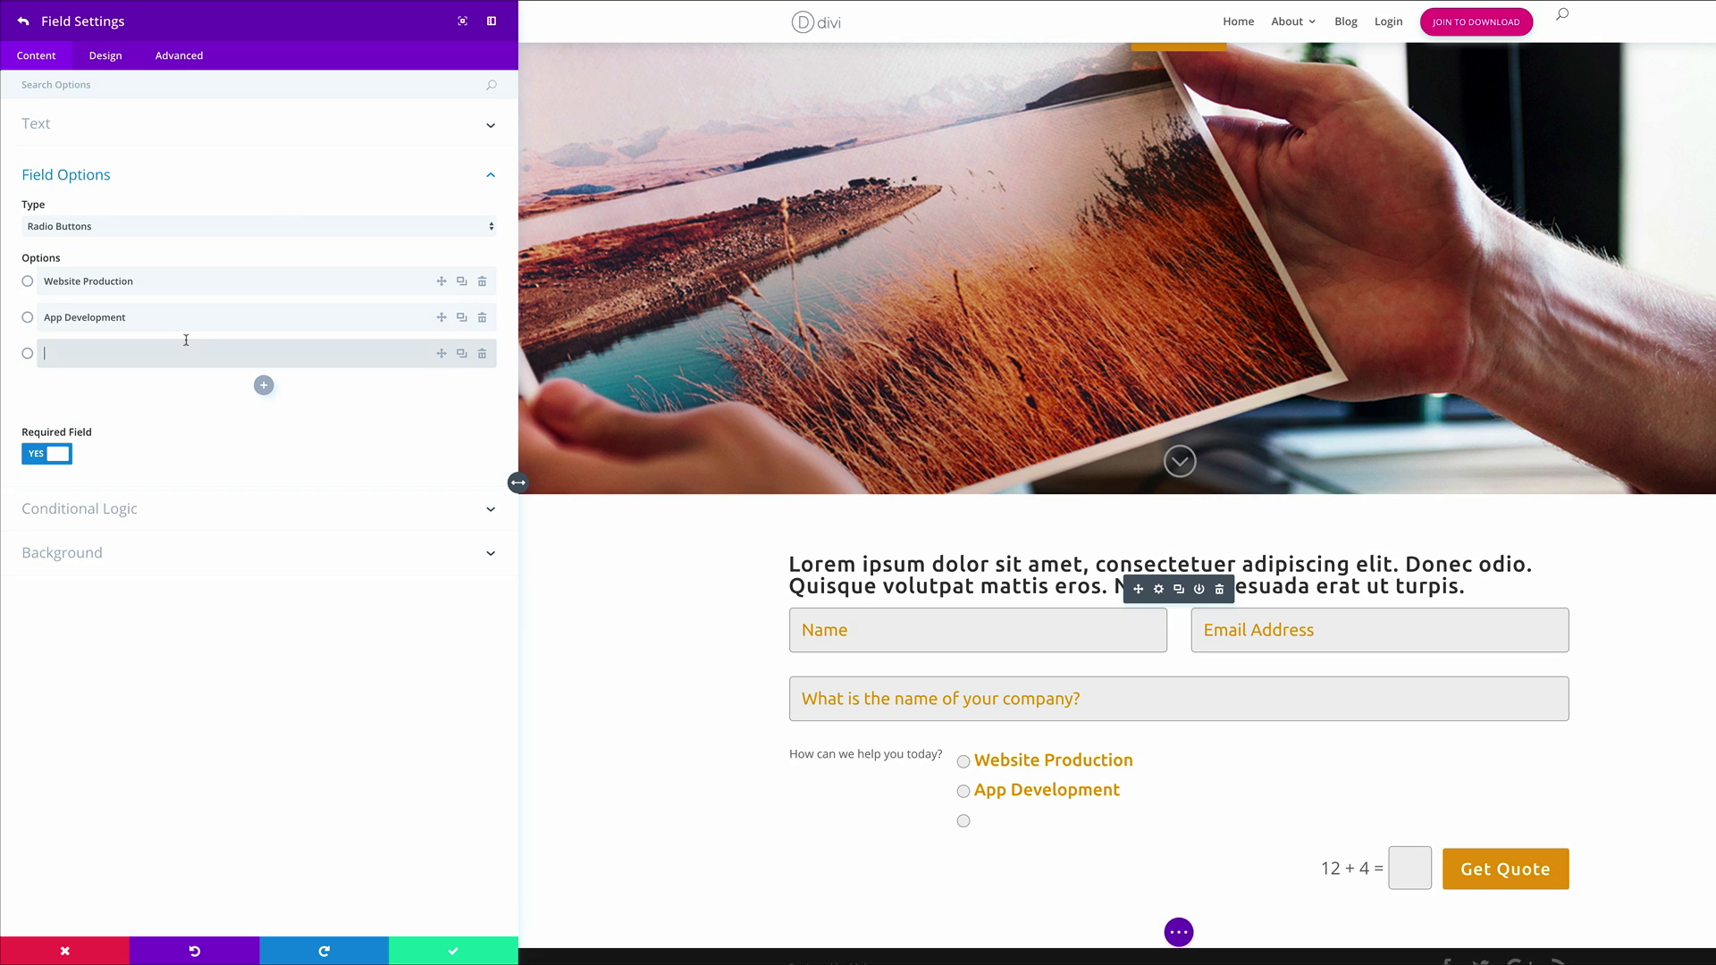
text(Art Direction)
click(264, 385)
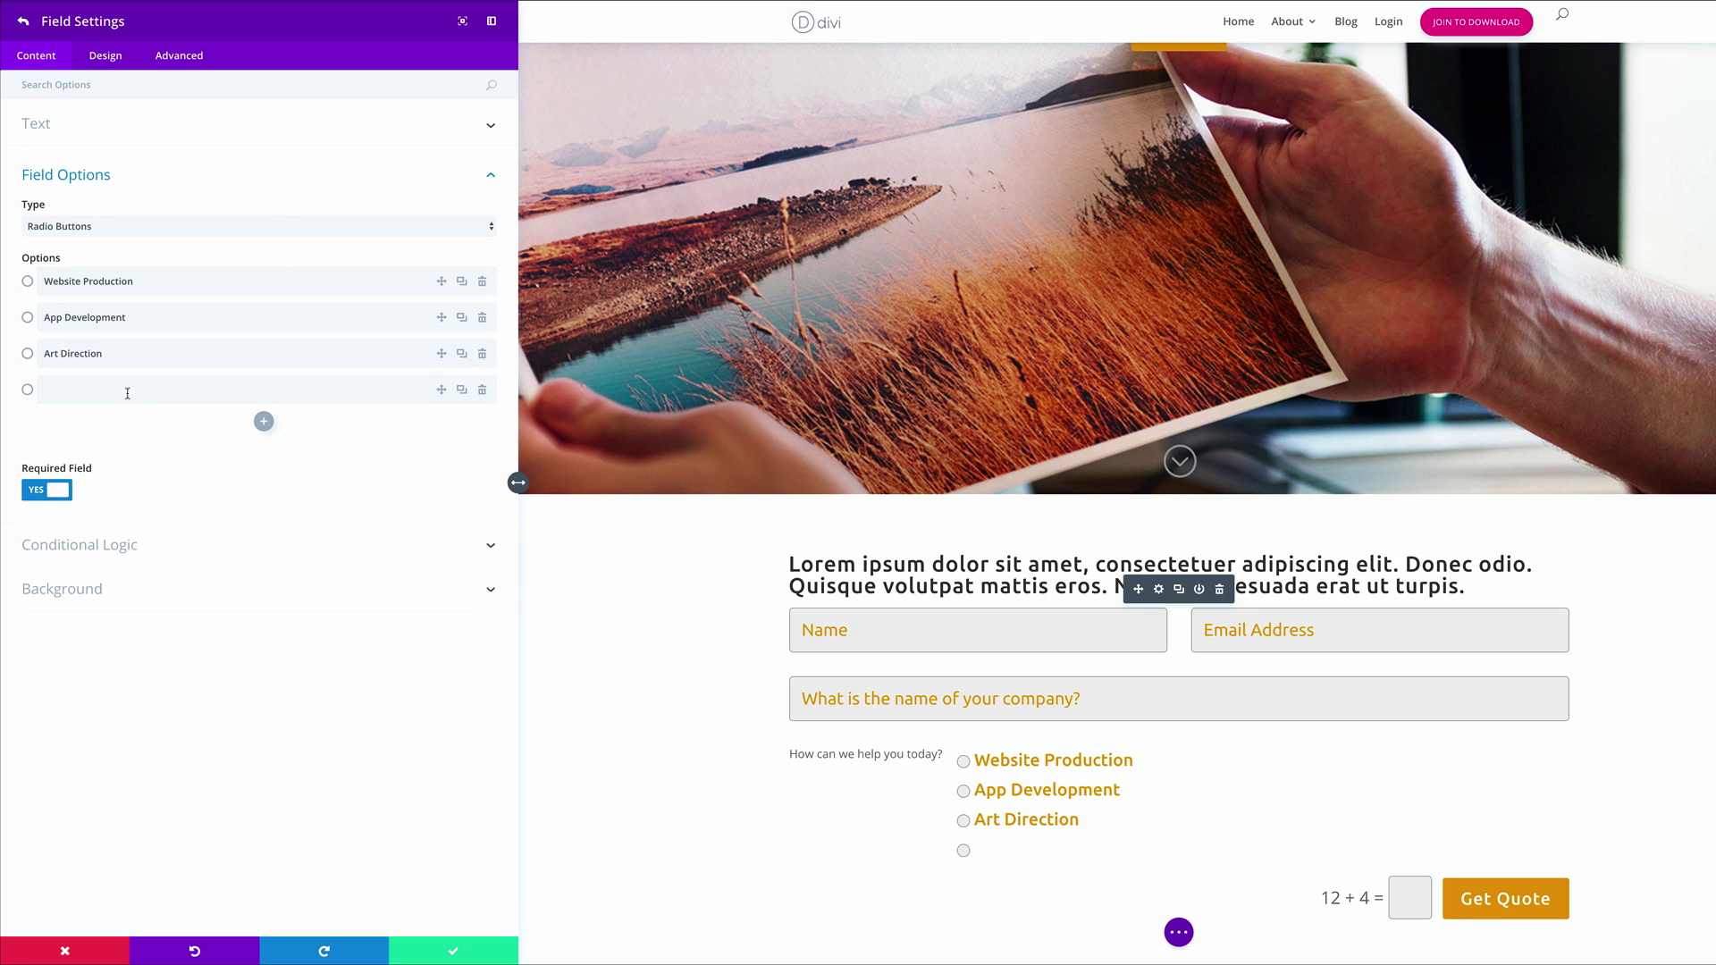
click(128, 391)
text(Video Creation)
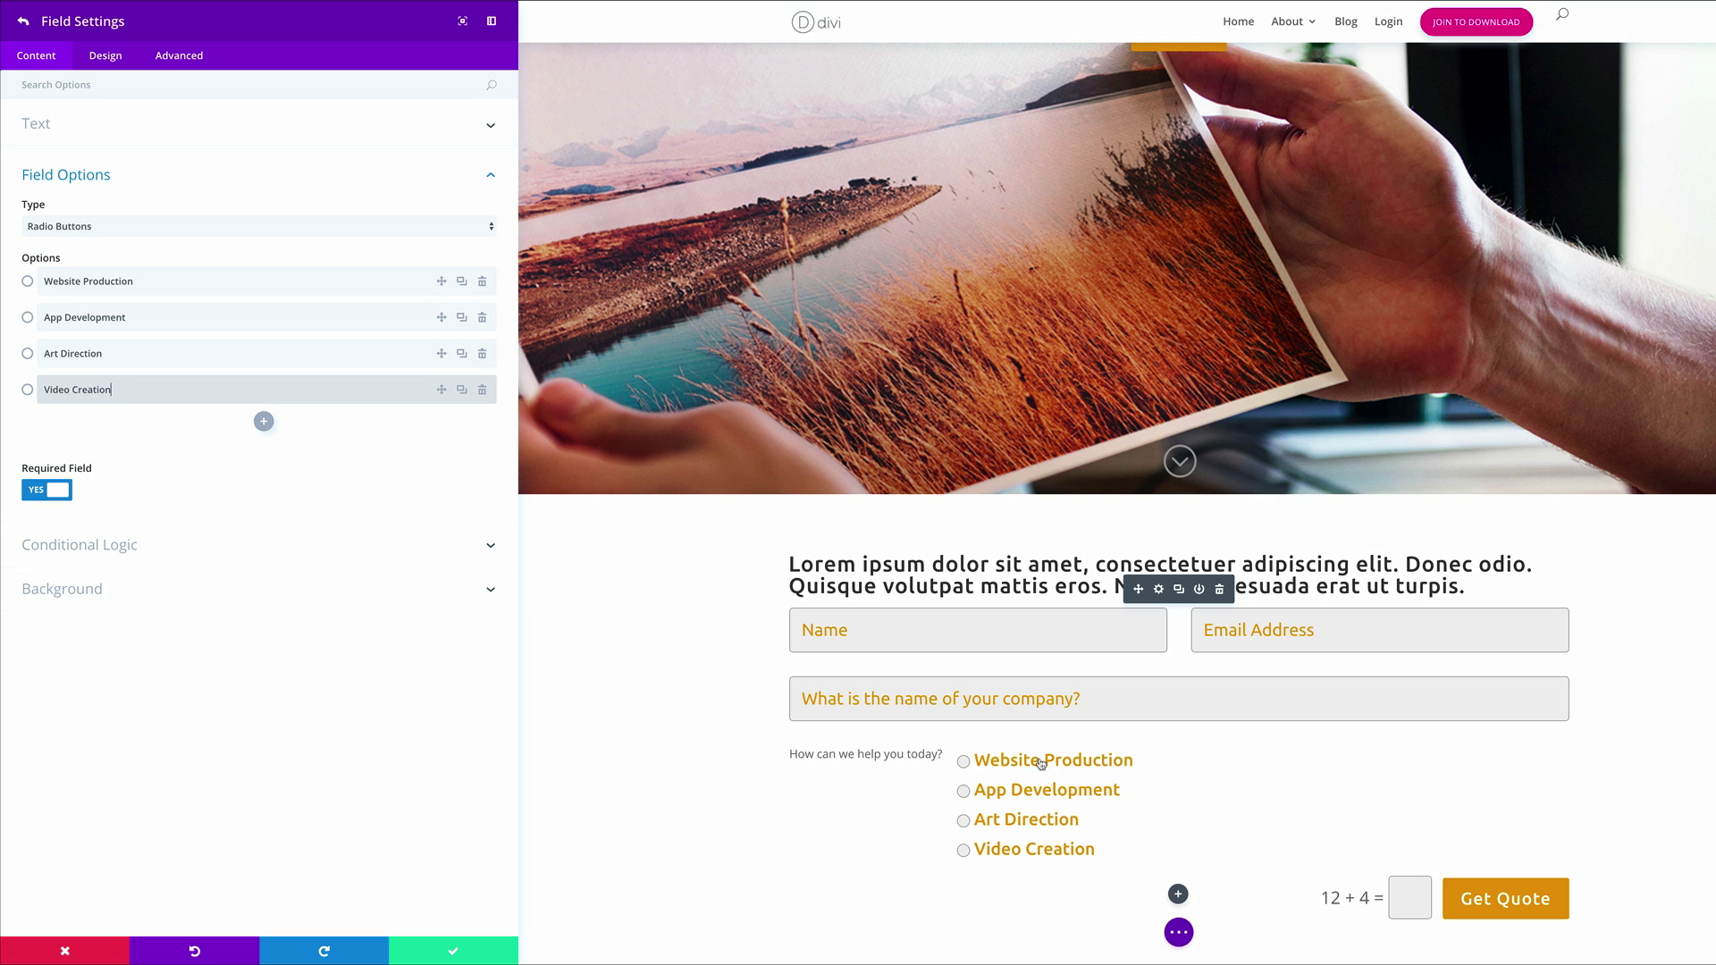
click(24, 21)
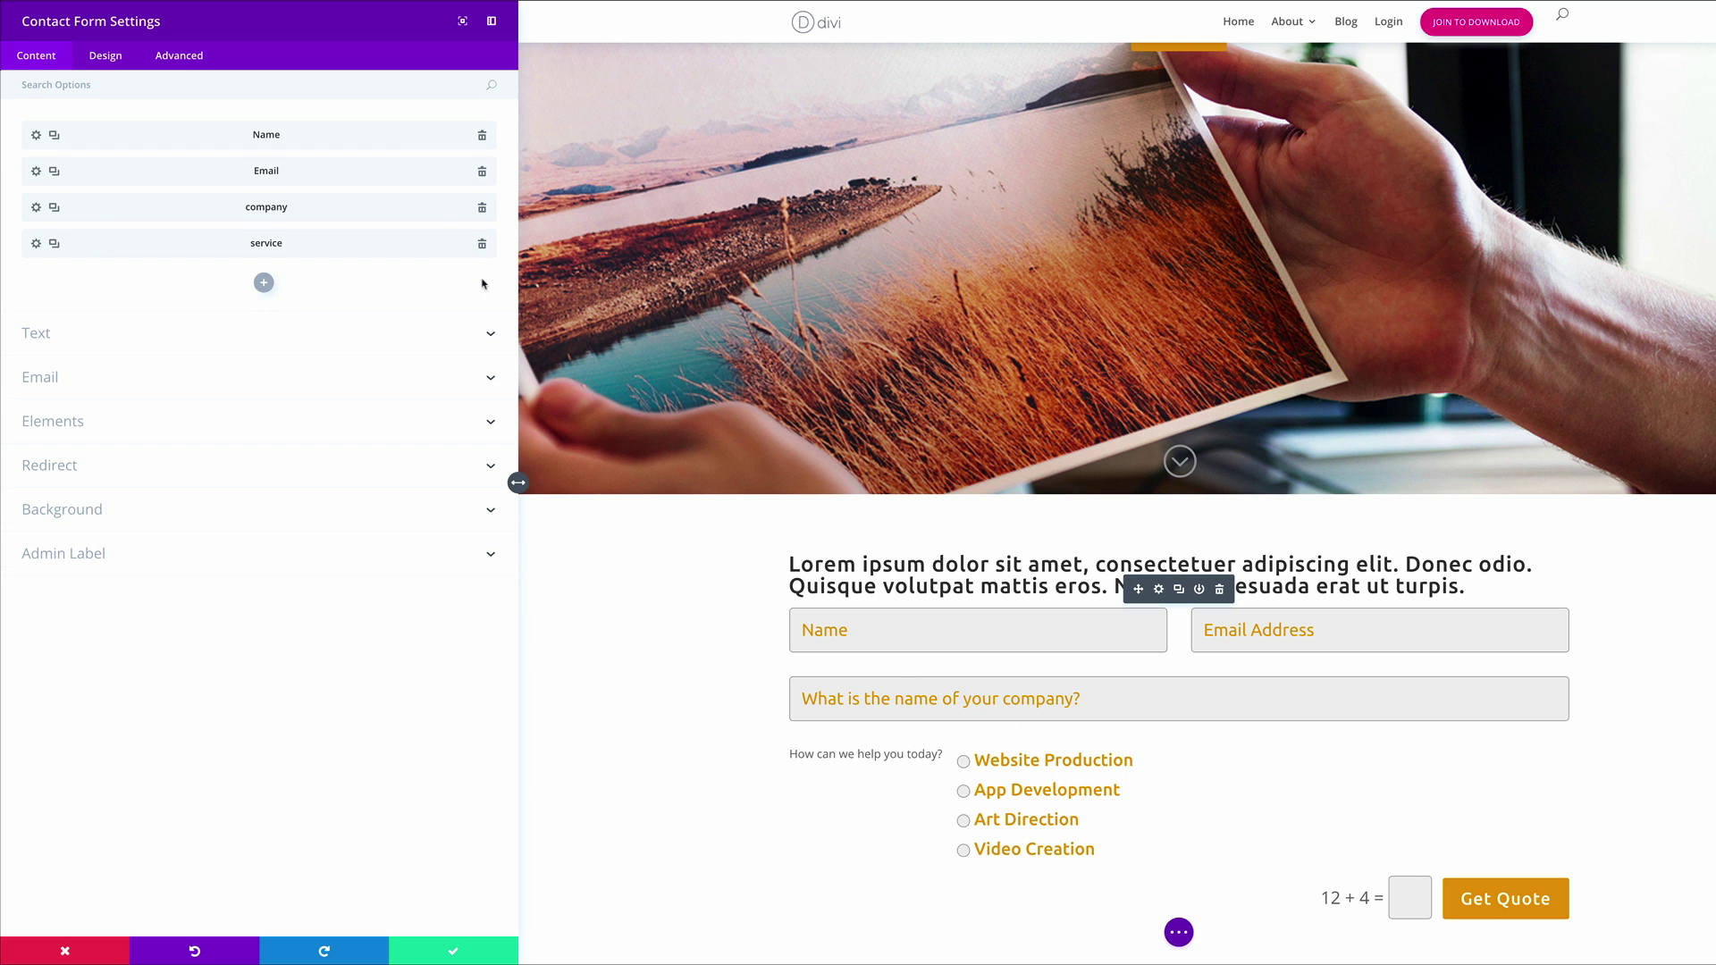
Add an 'art_purpose' radio-button field carrying the art direction question as its title
click(264, 283)
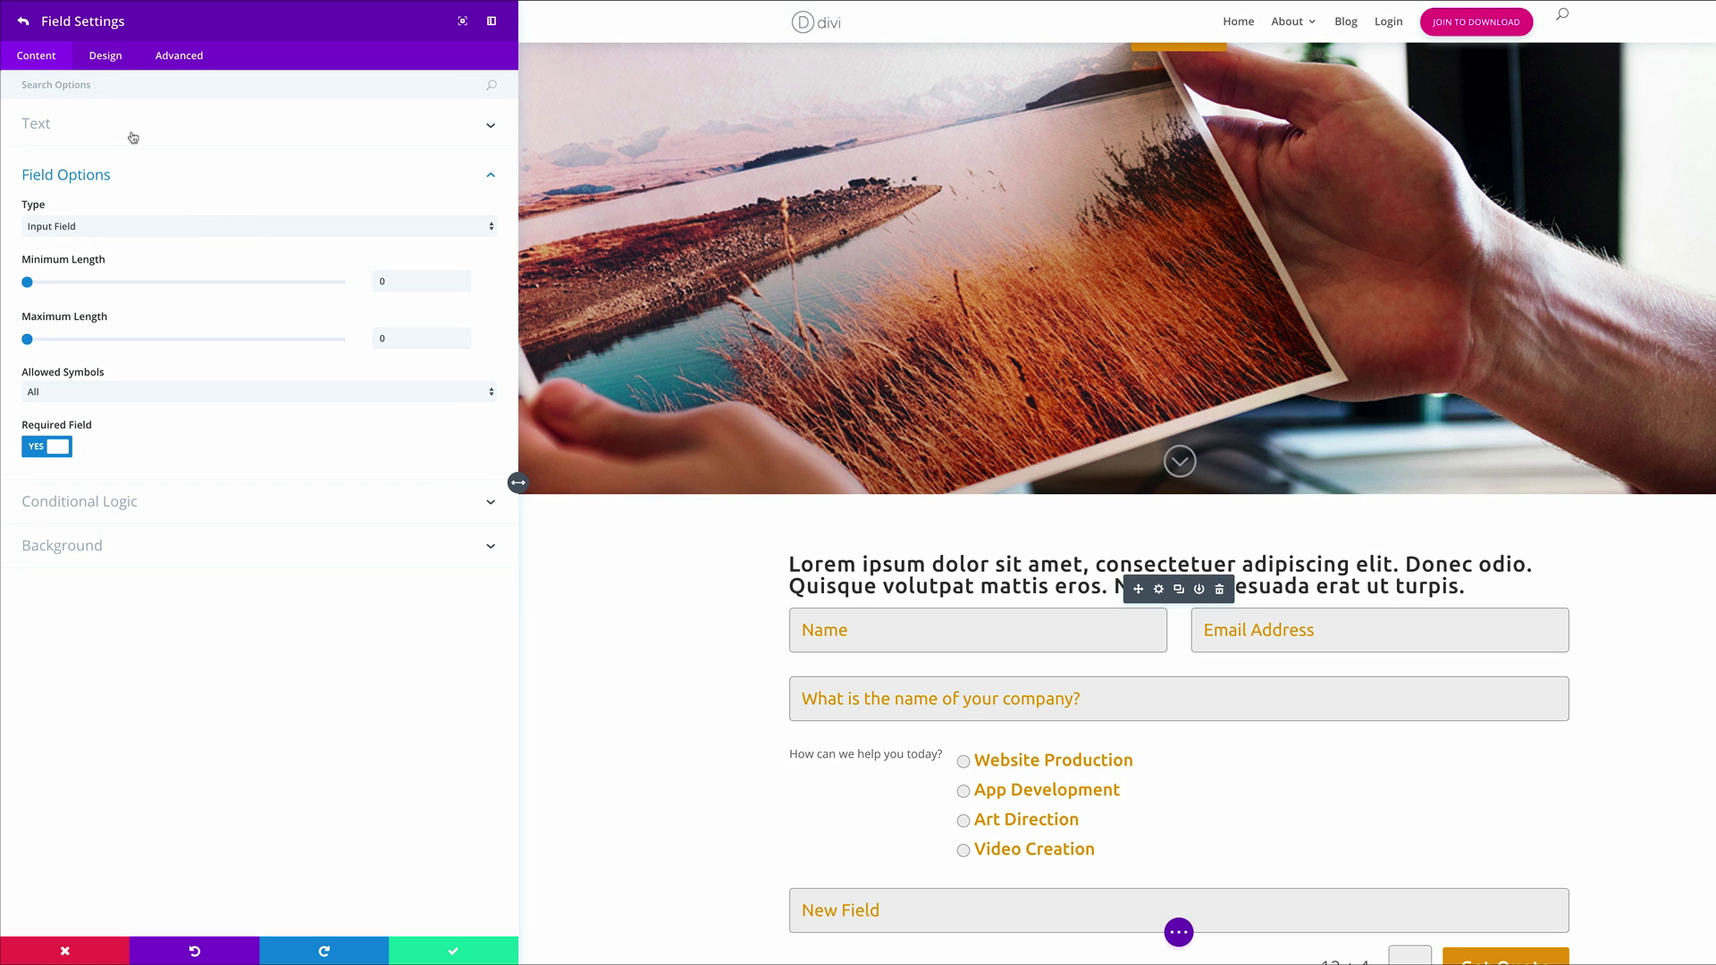
click(165, 133)
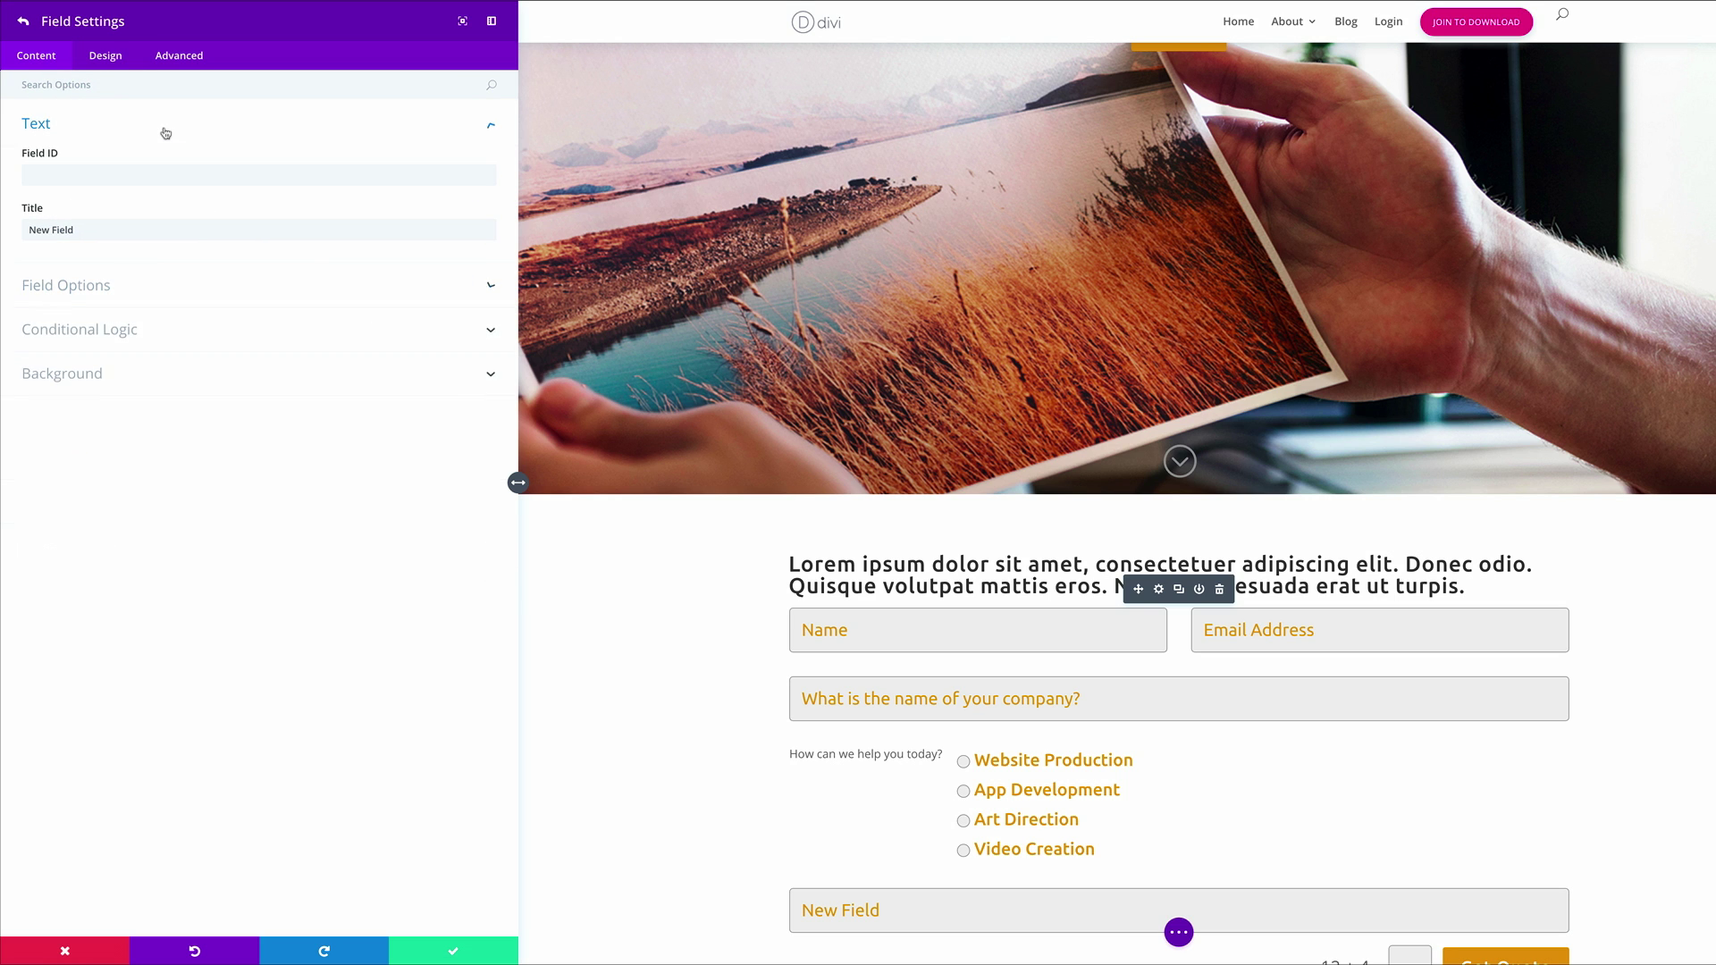
click(63, 176)
text(art_purpose)
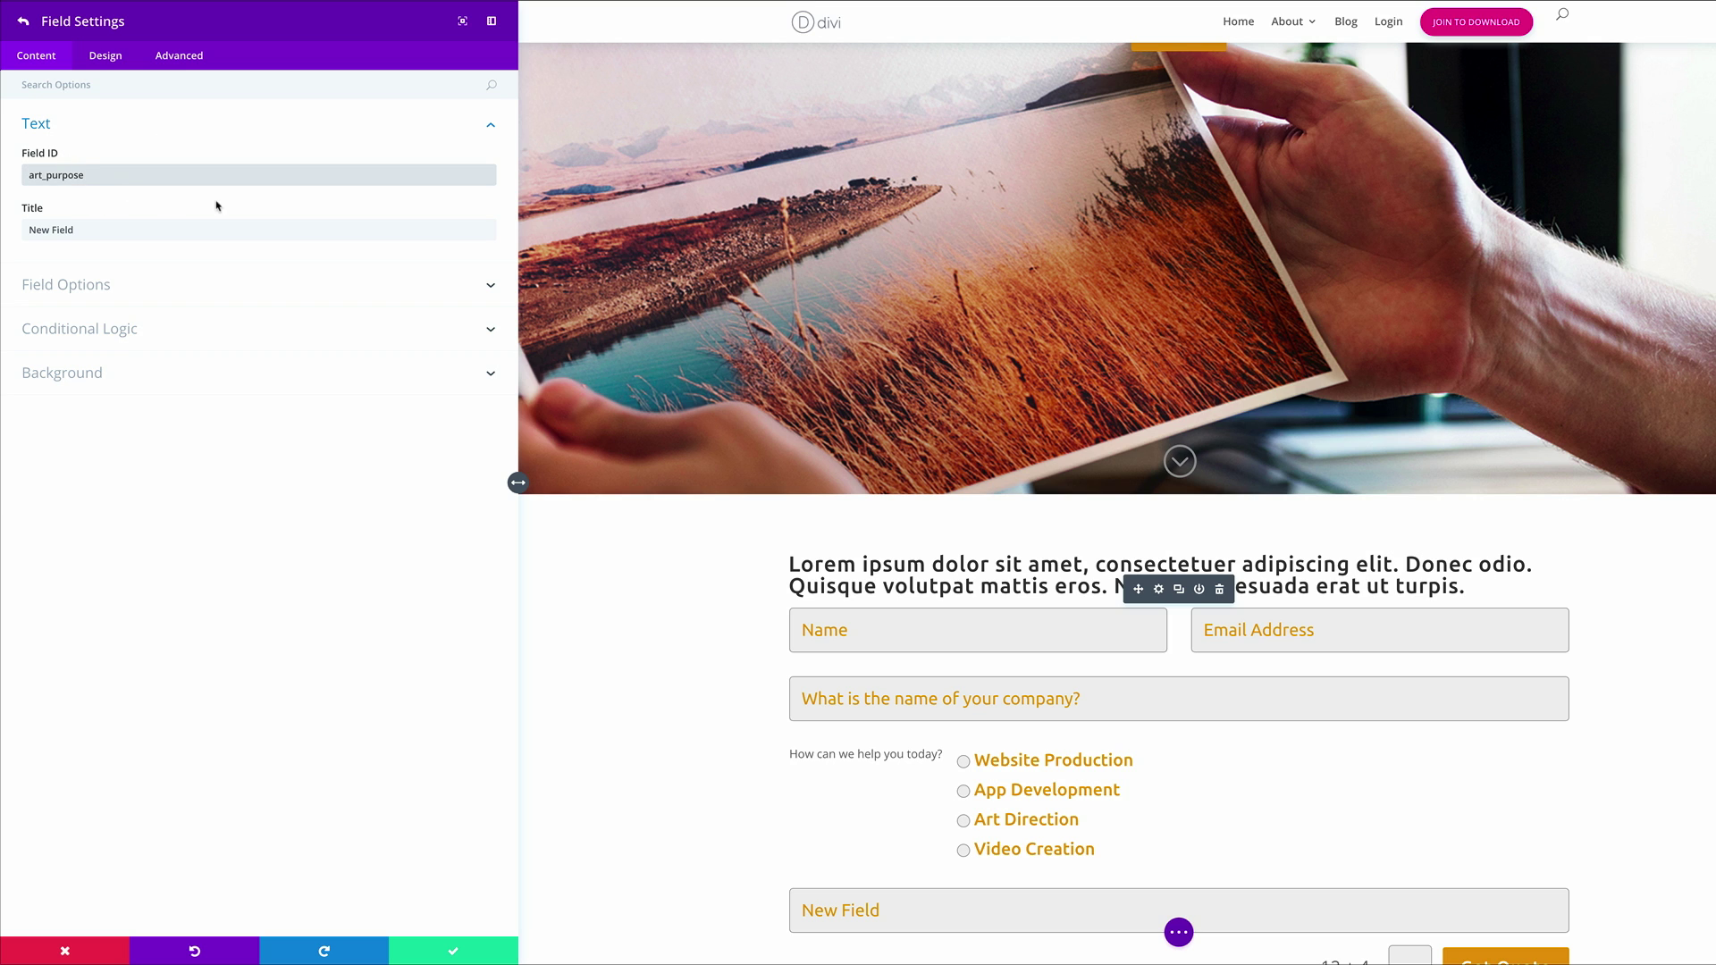
click(160, 232)
triple_click(161, 233)
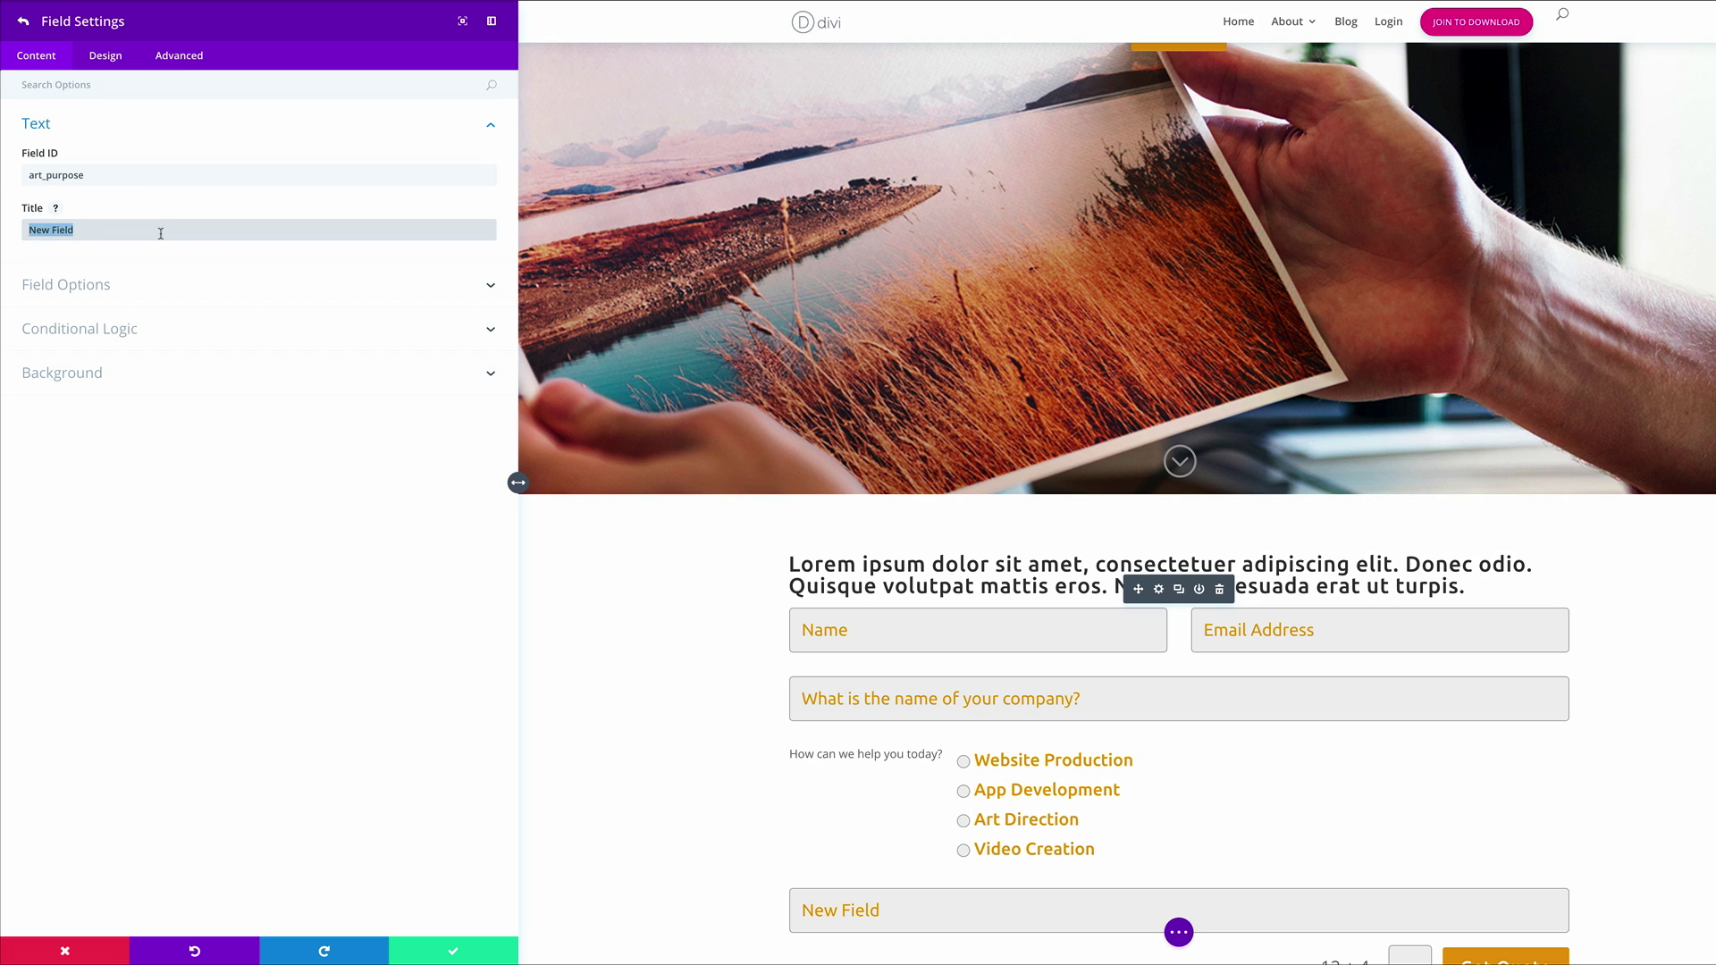
text(What kind of art direction do you need?)
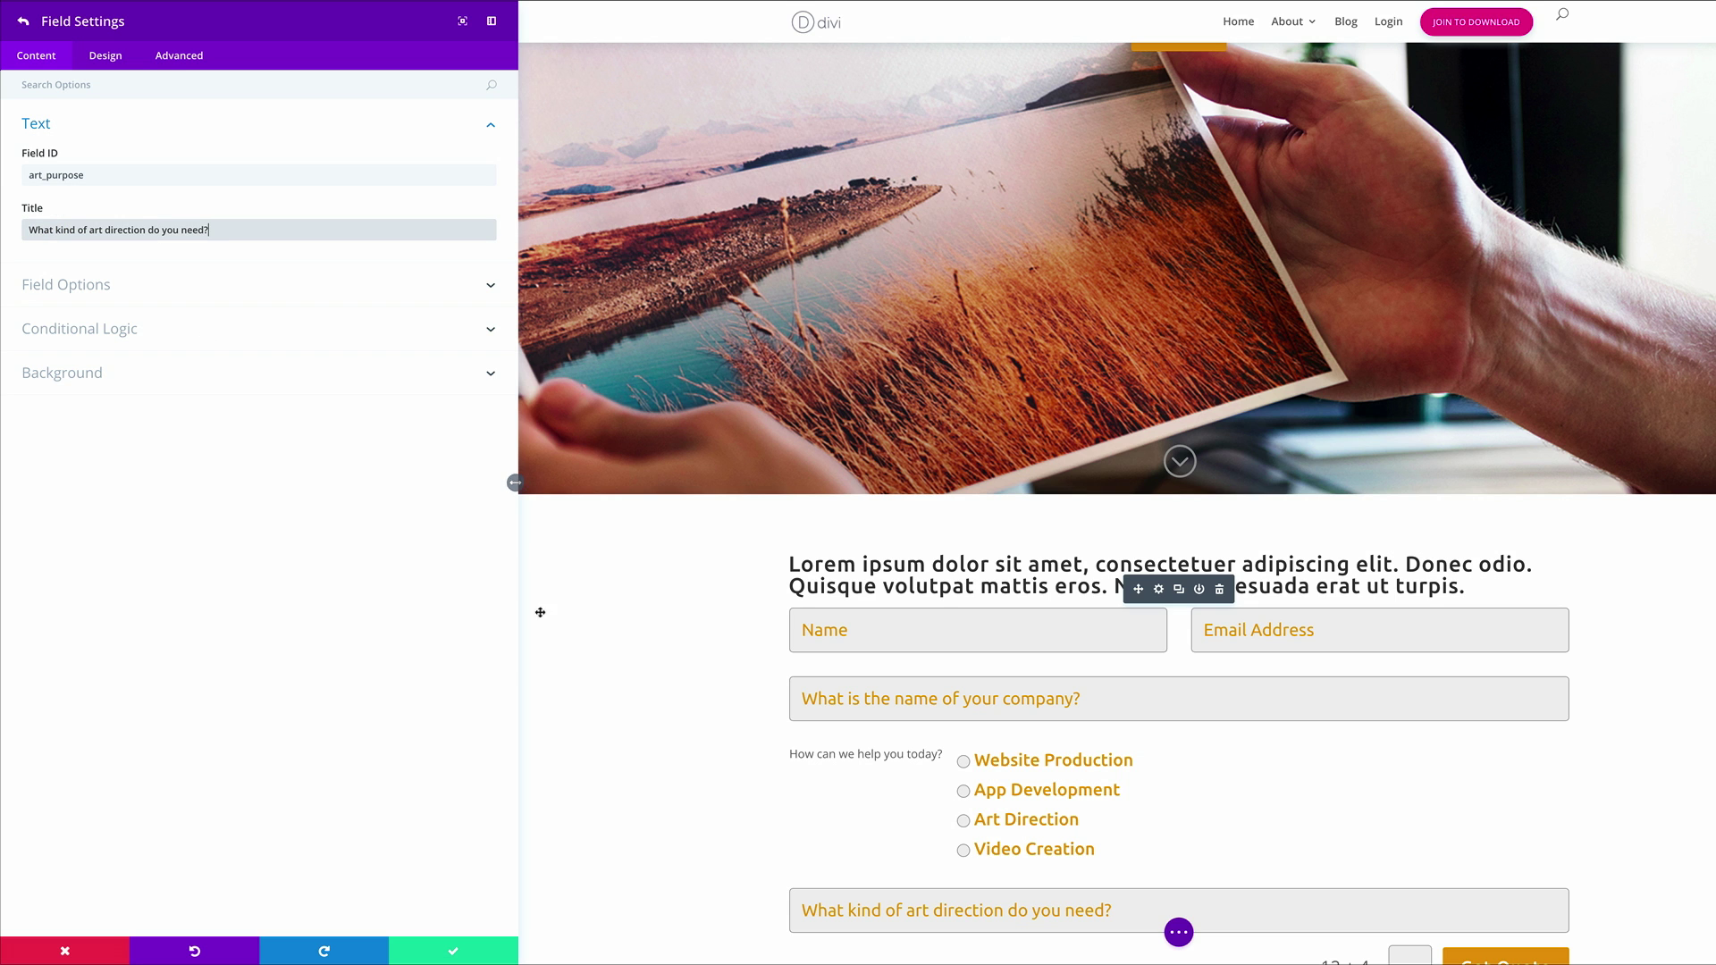
scroll(620, 712, down, 1)
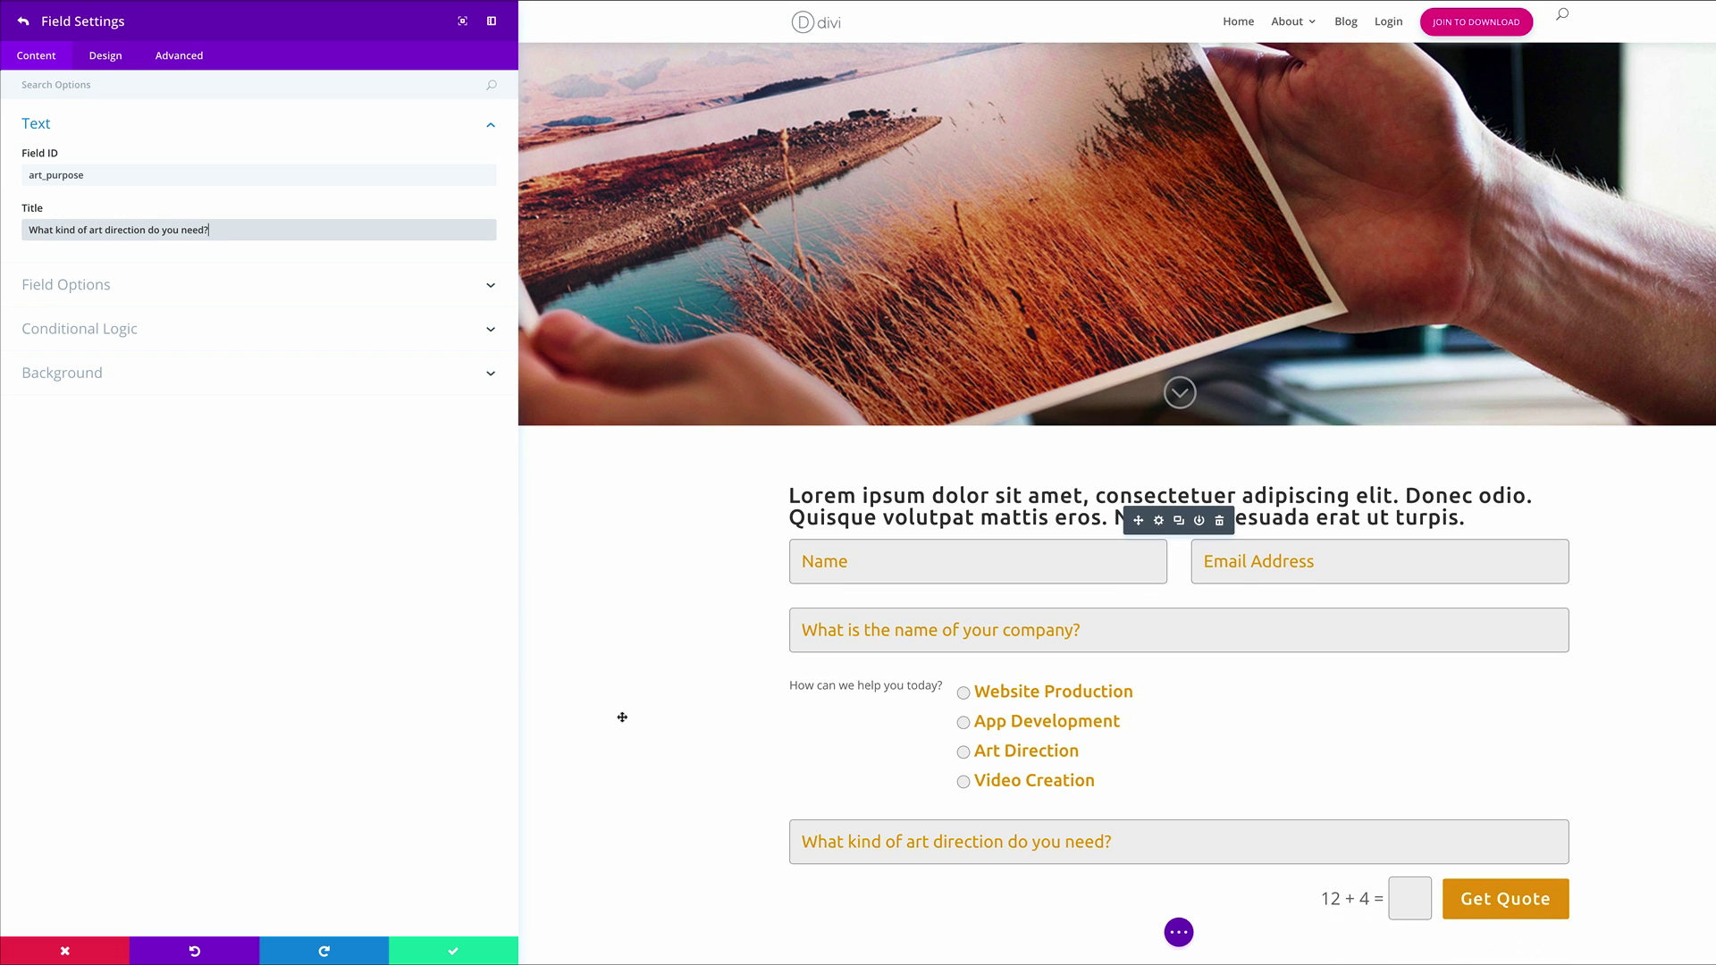
scroll(621, 712, down, 1)
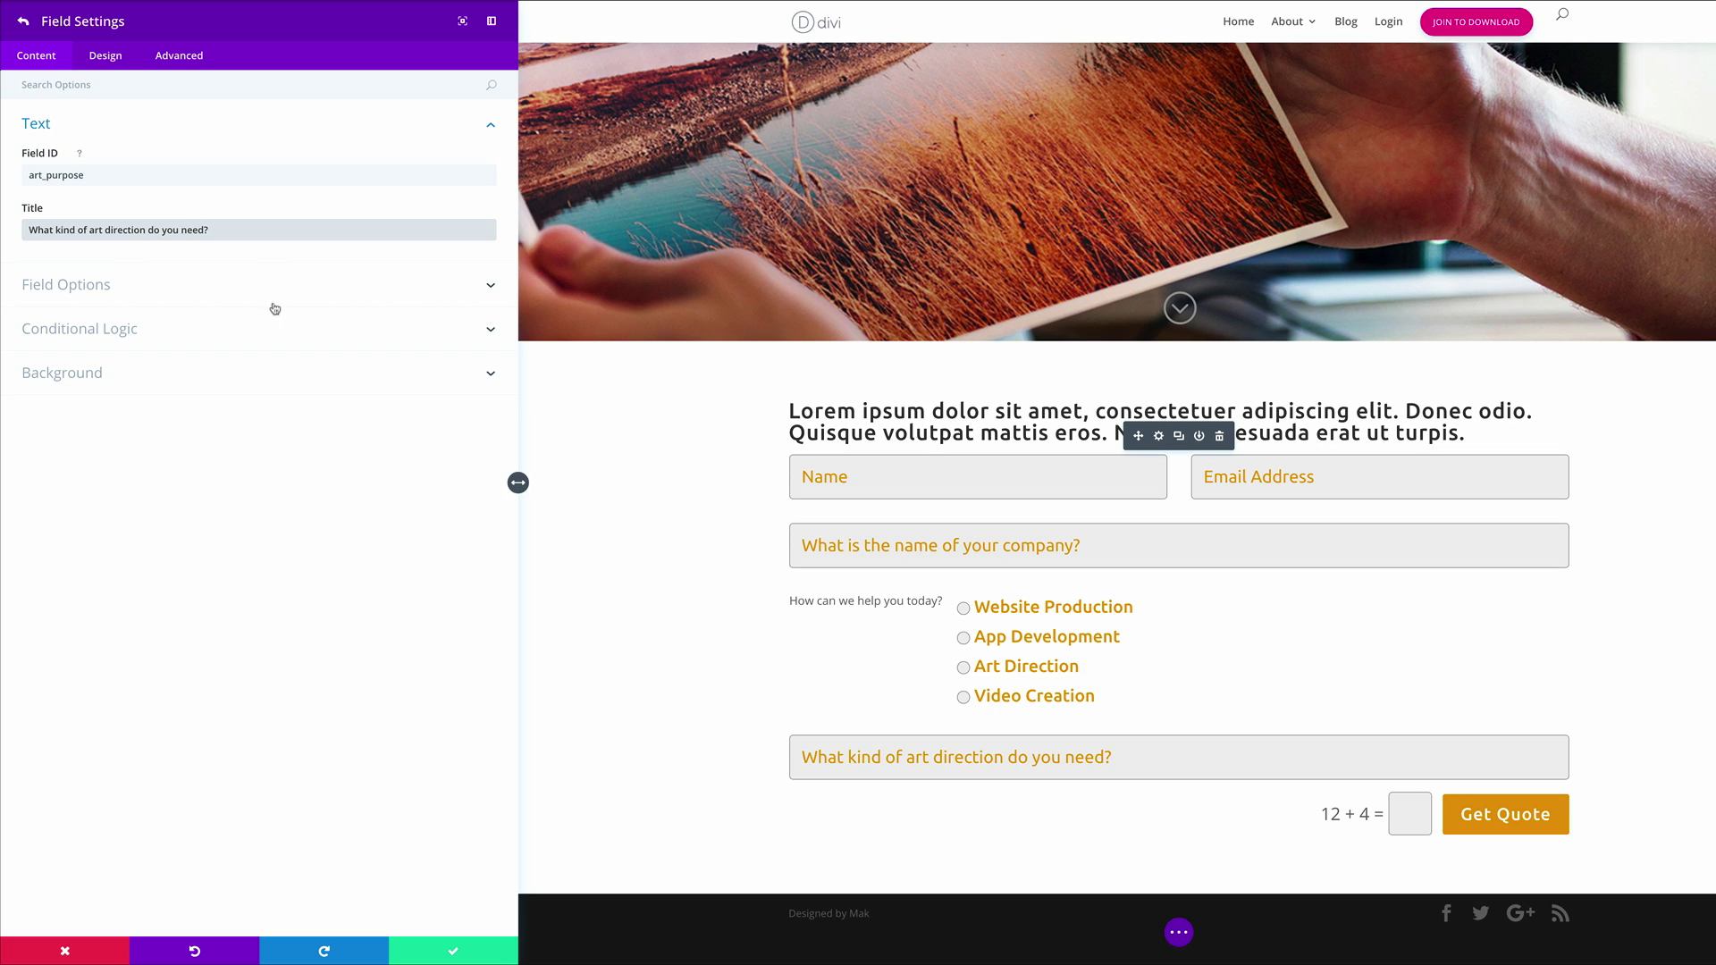
click(109, 286)
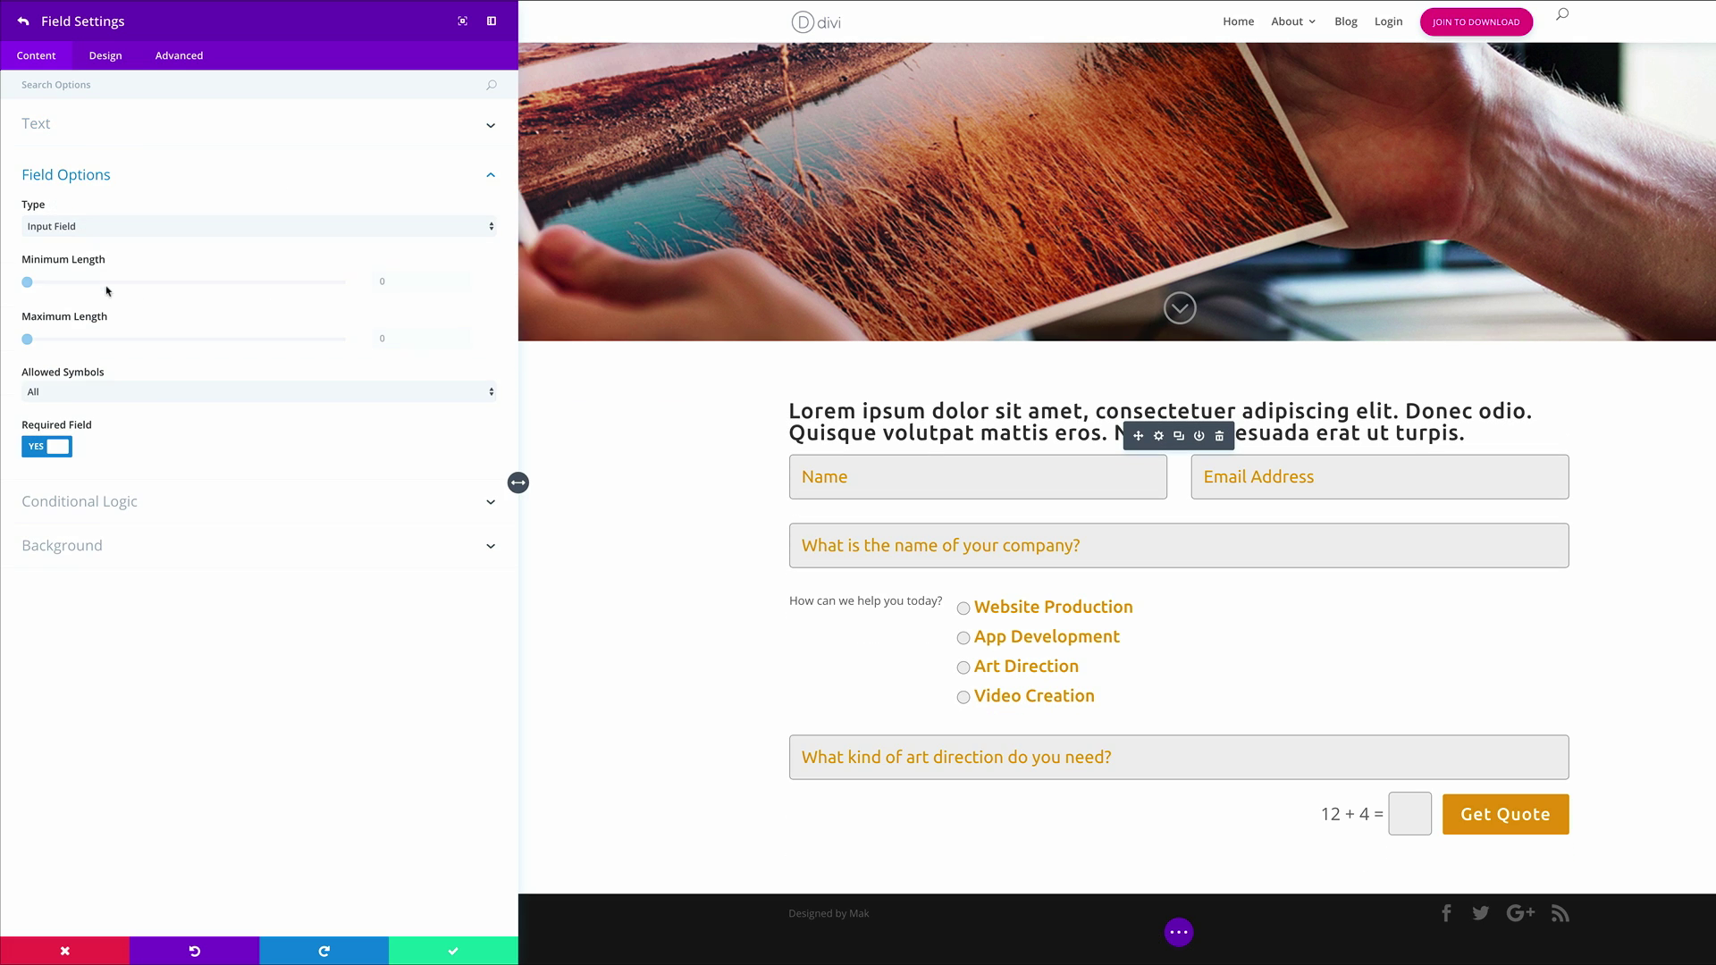
click(119, 221)
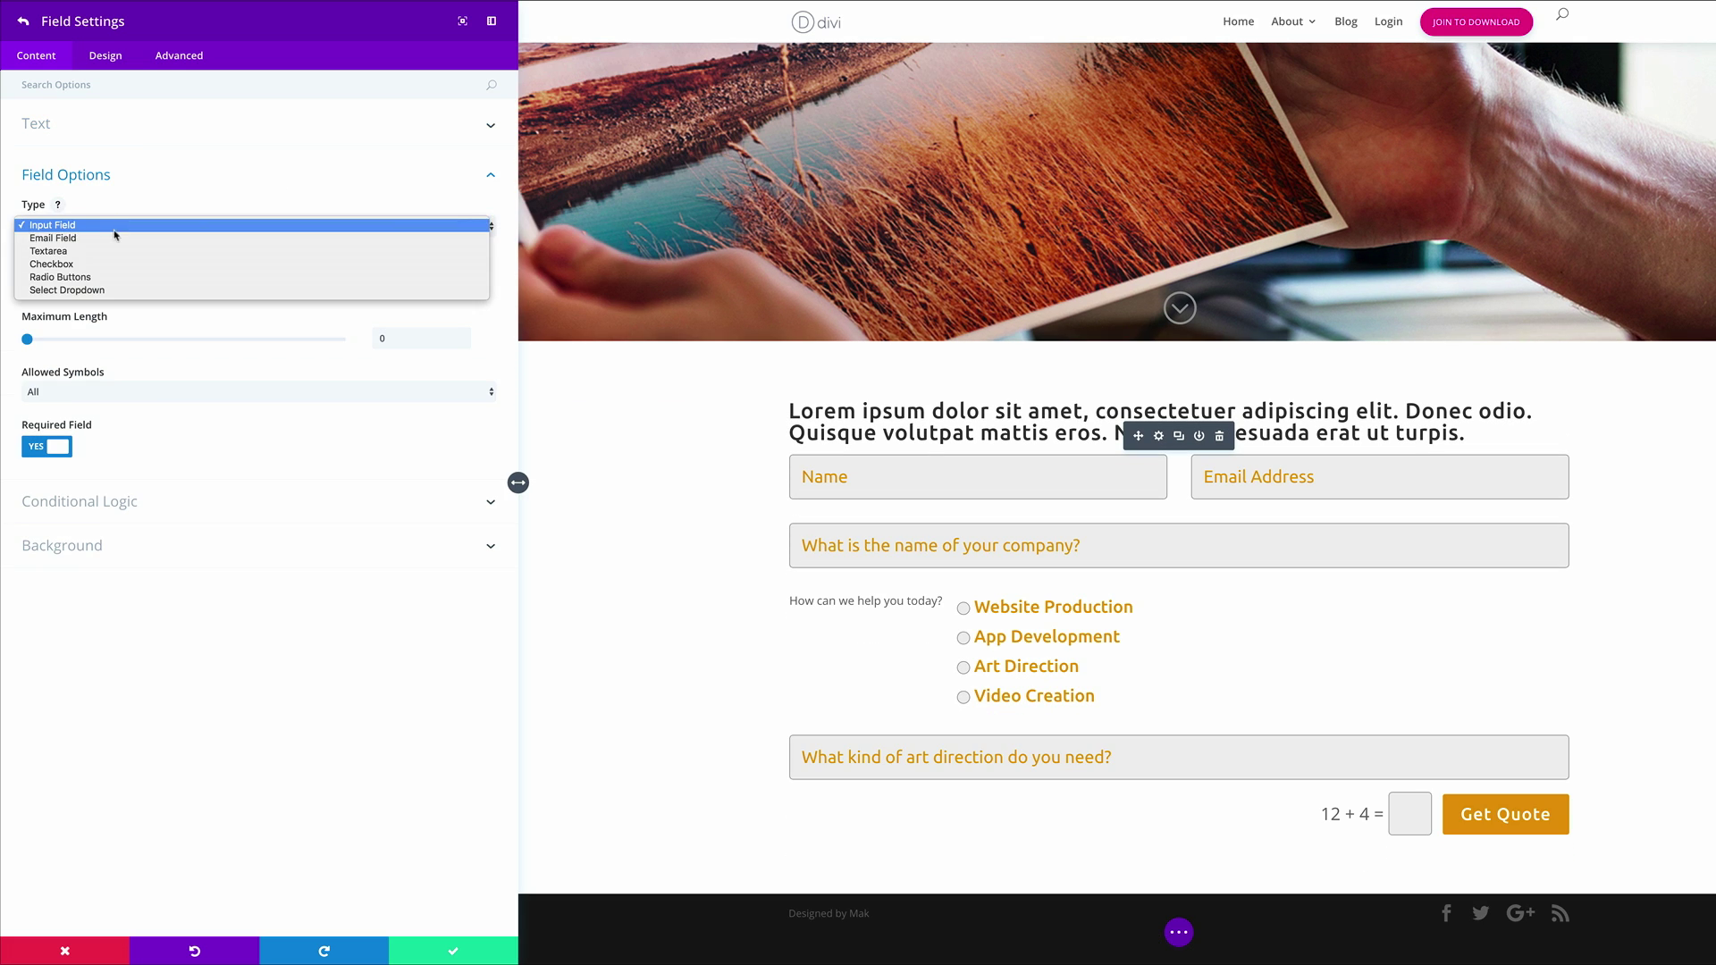
click(104, 281)
Give it the options Graphic Design, Advertising, Branding and Packaging
click(63, 283)
text(Graphic Design)
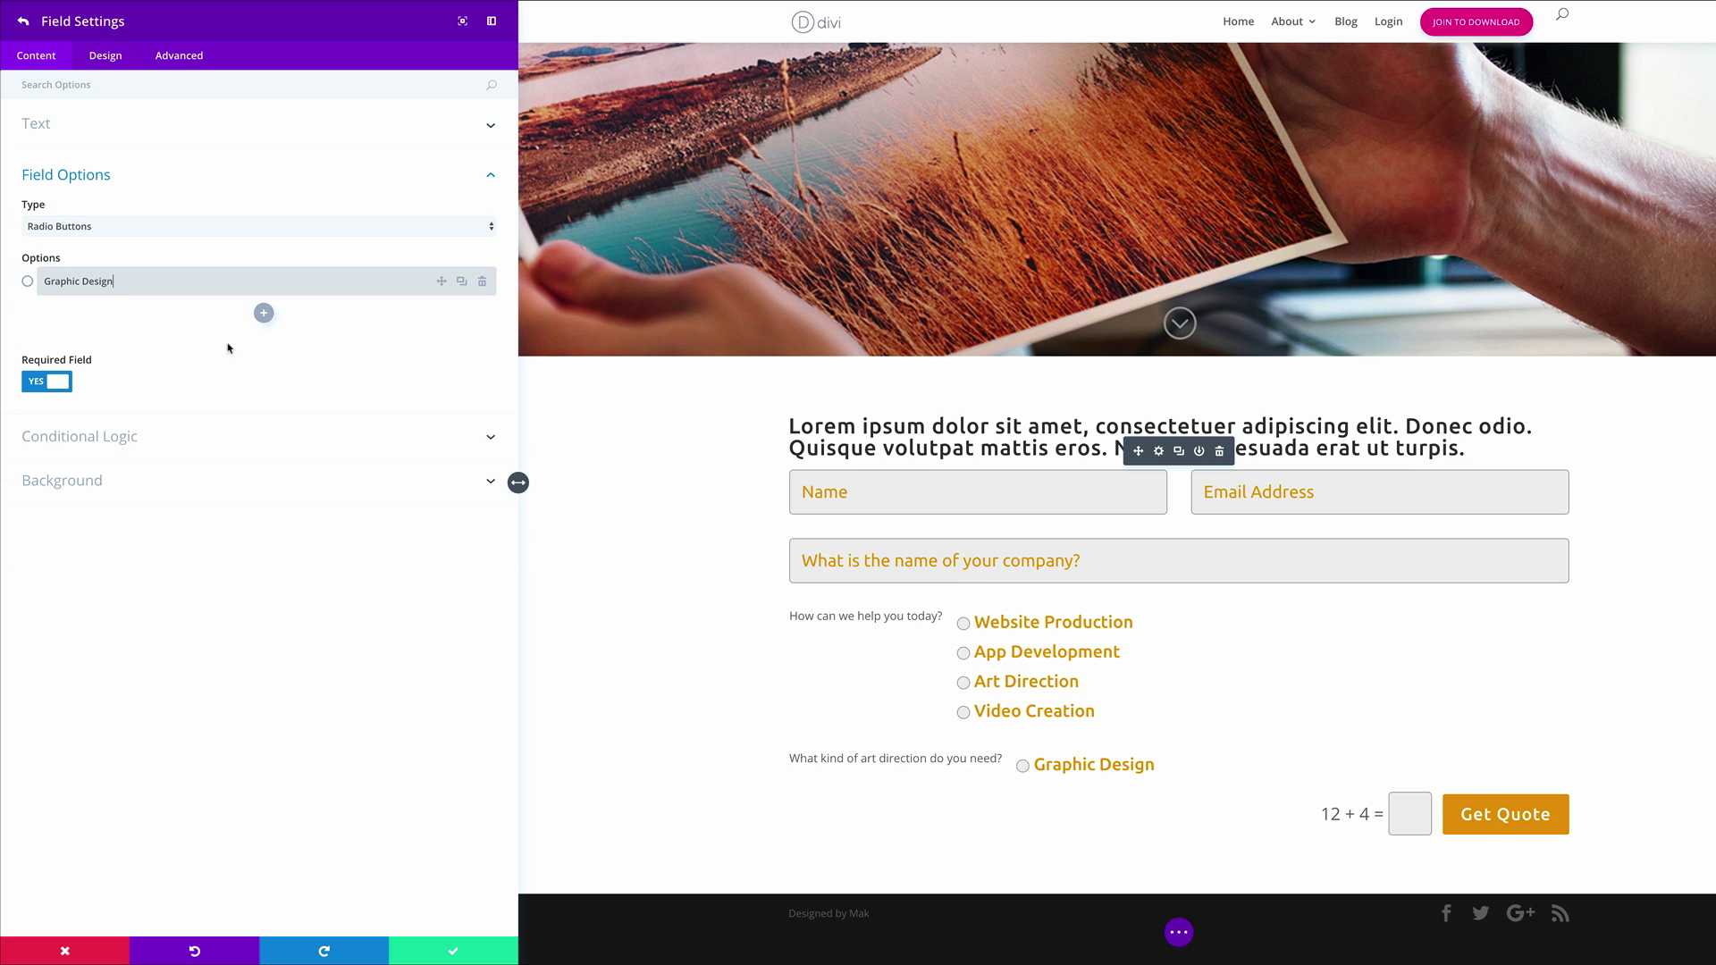
click(265, 314)
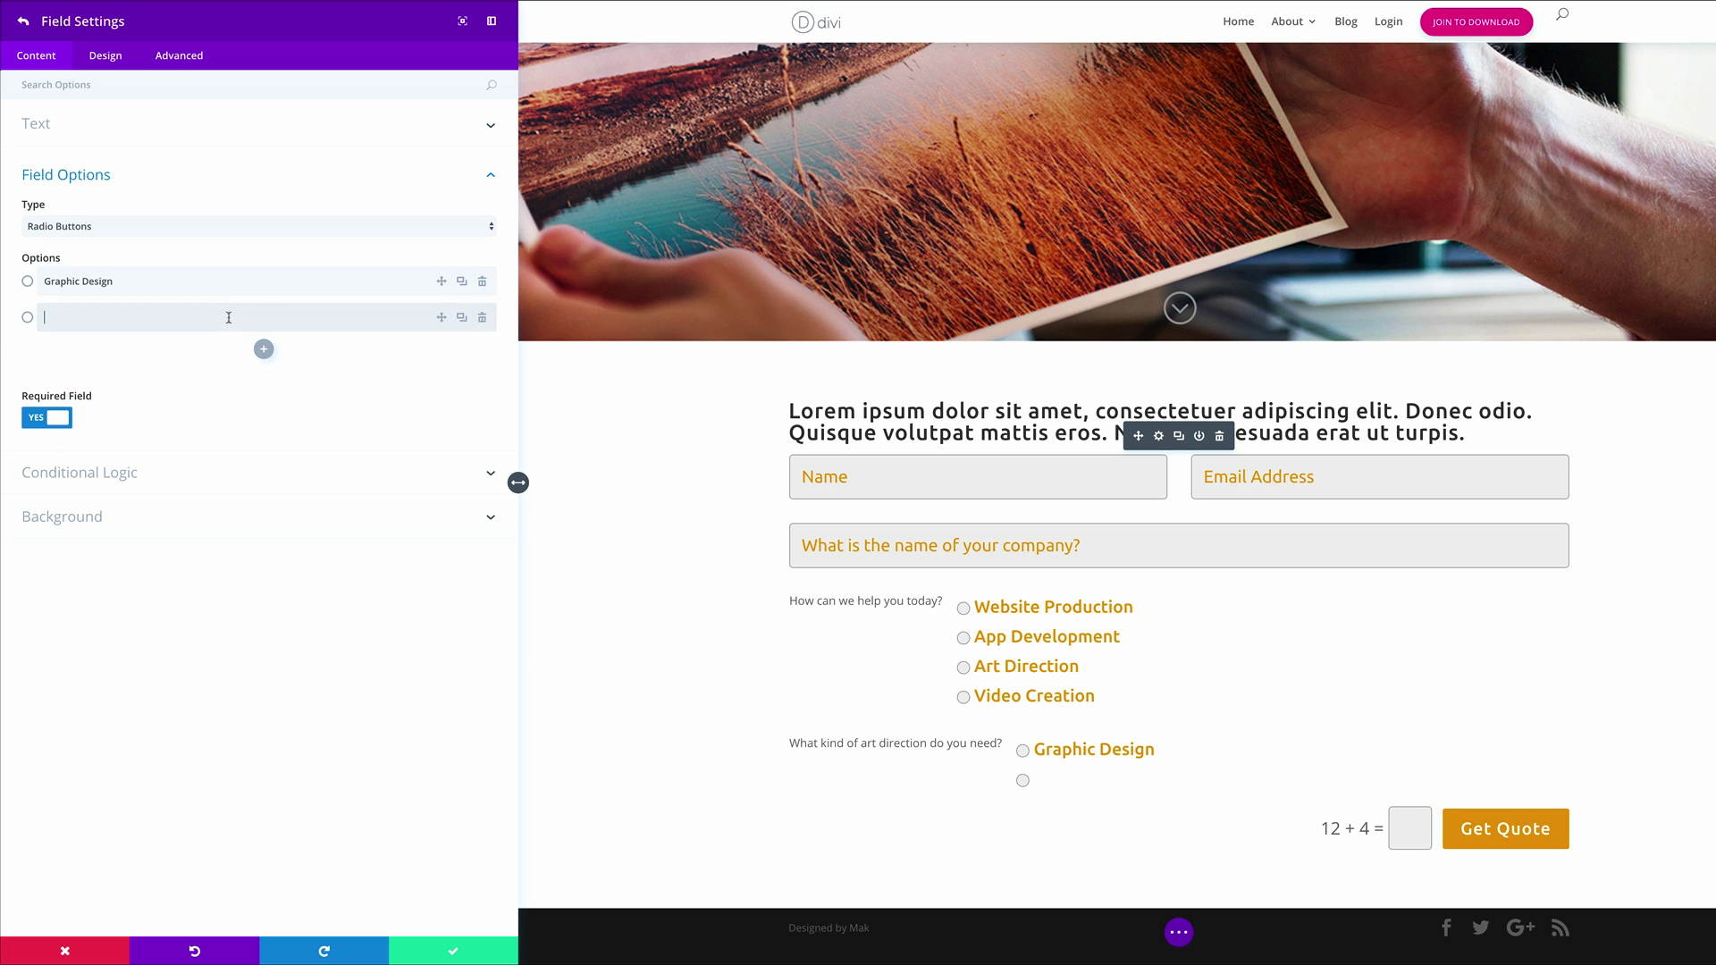
text(Advertising)
click(262, 349)
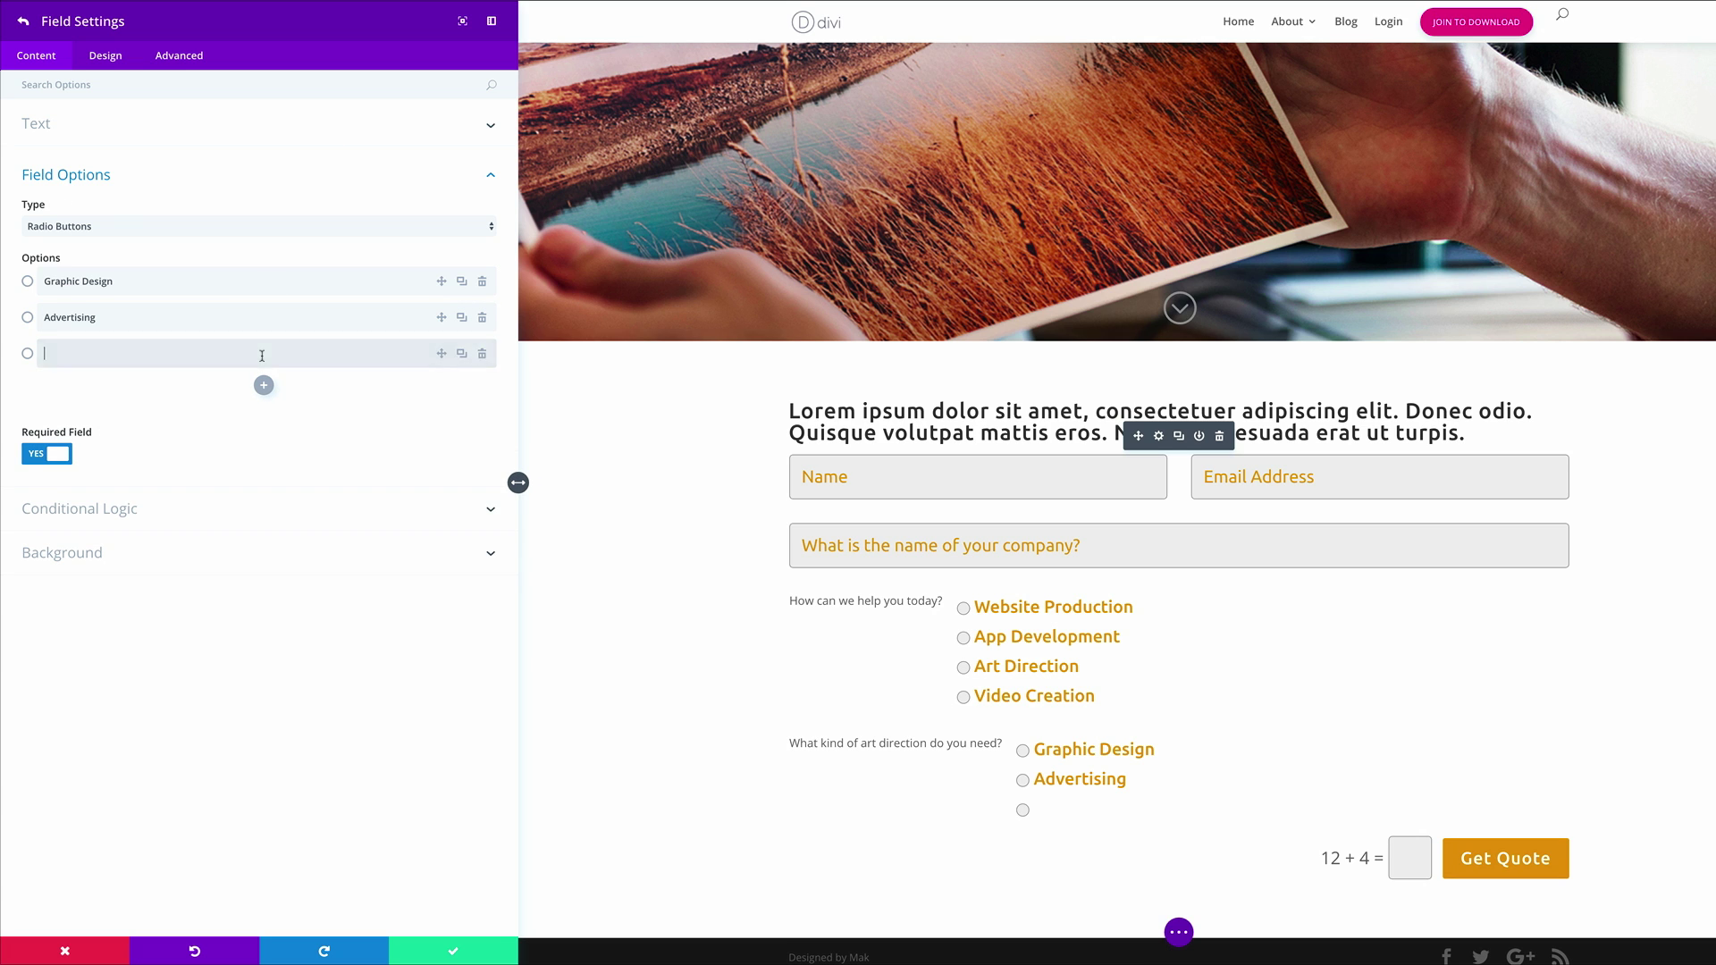
text(Branding)
click(265, 386)
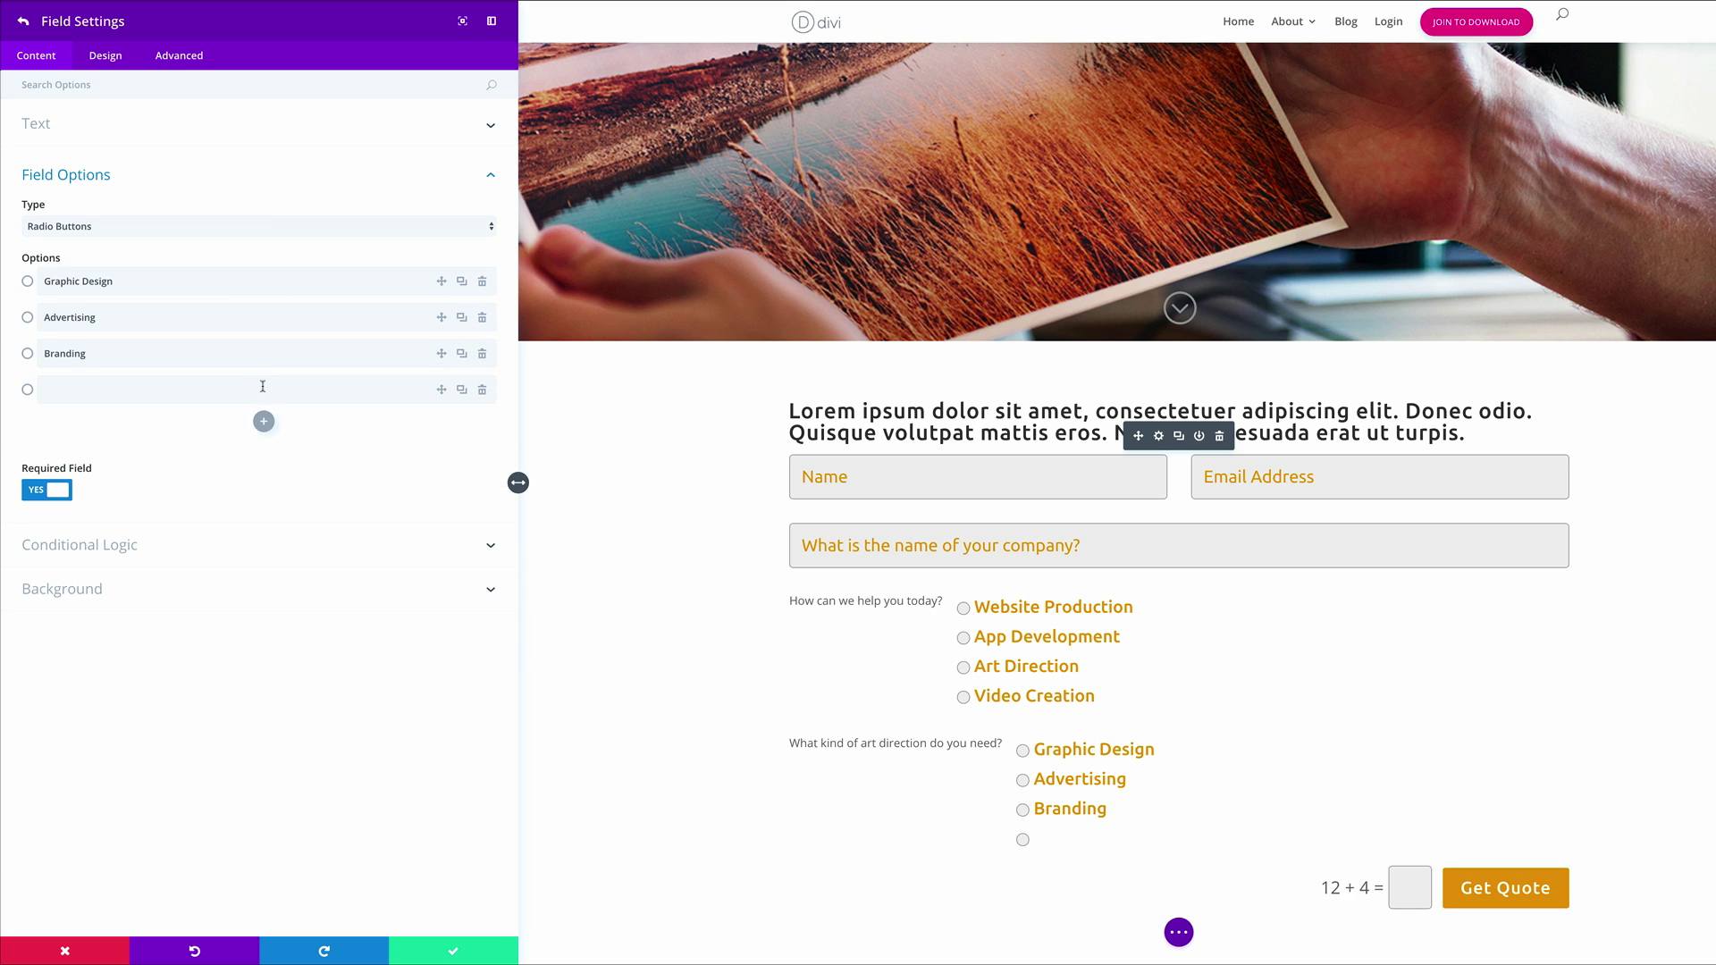
text(Packaging)
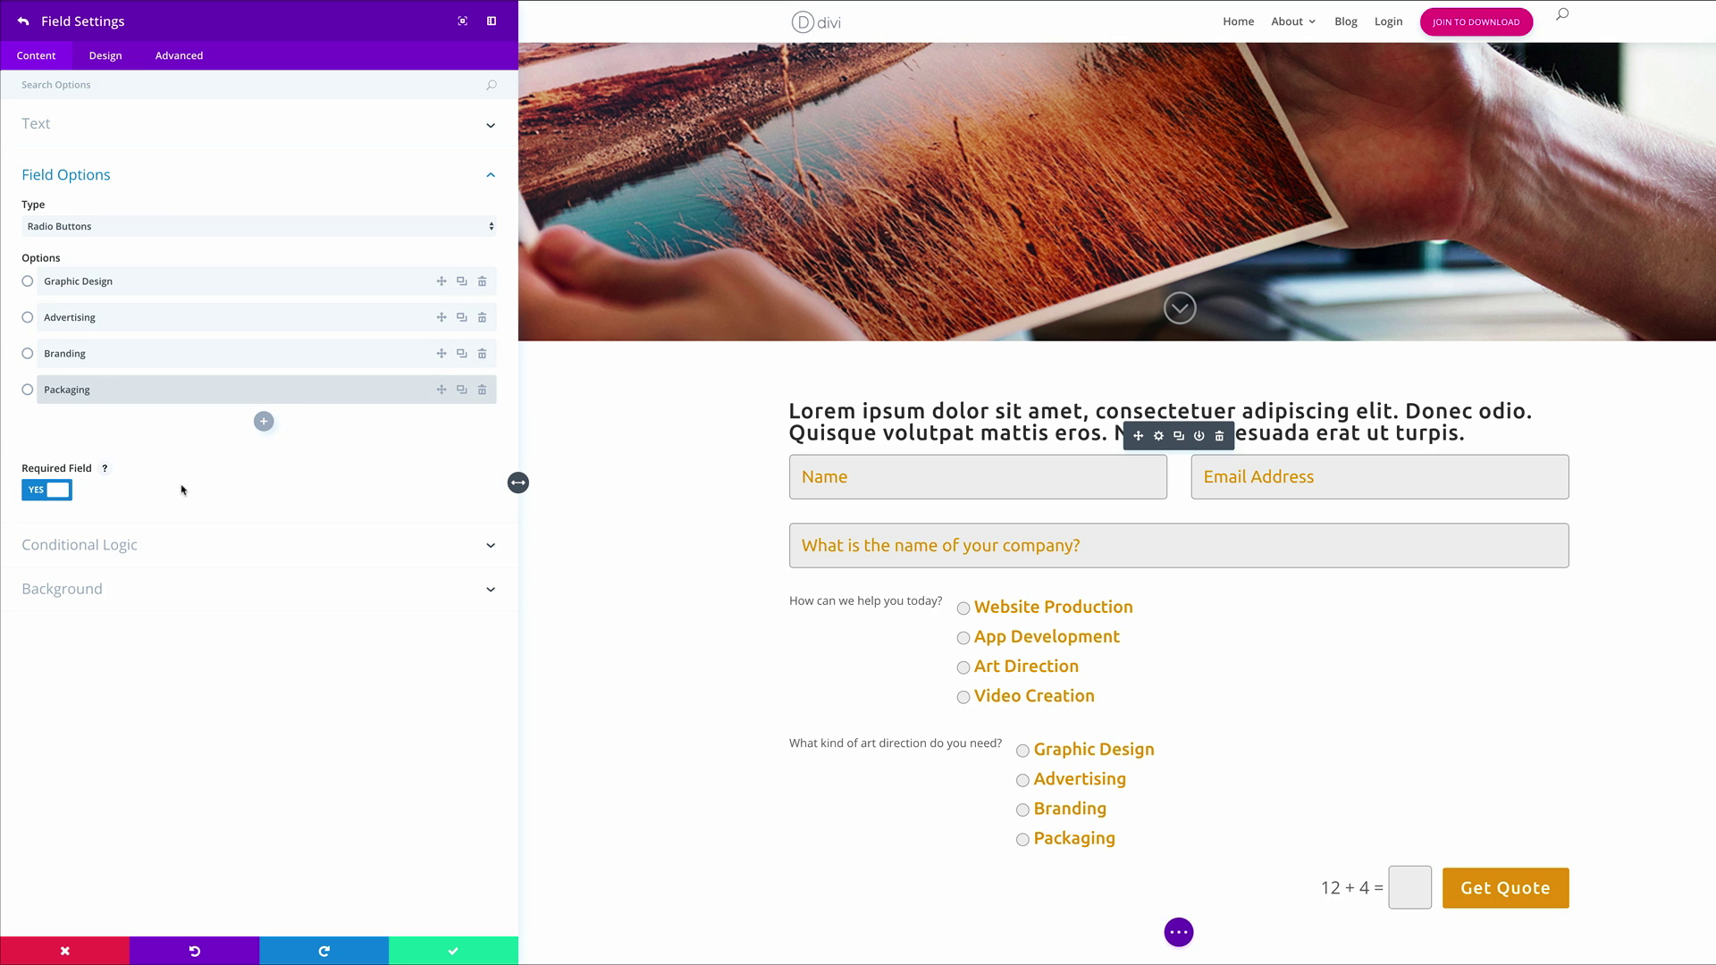
click(130, 549)
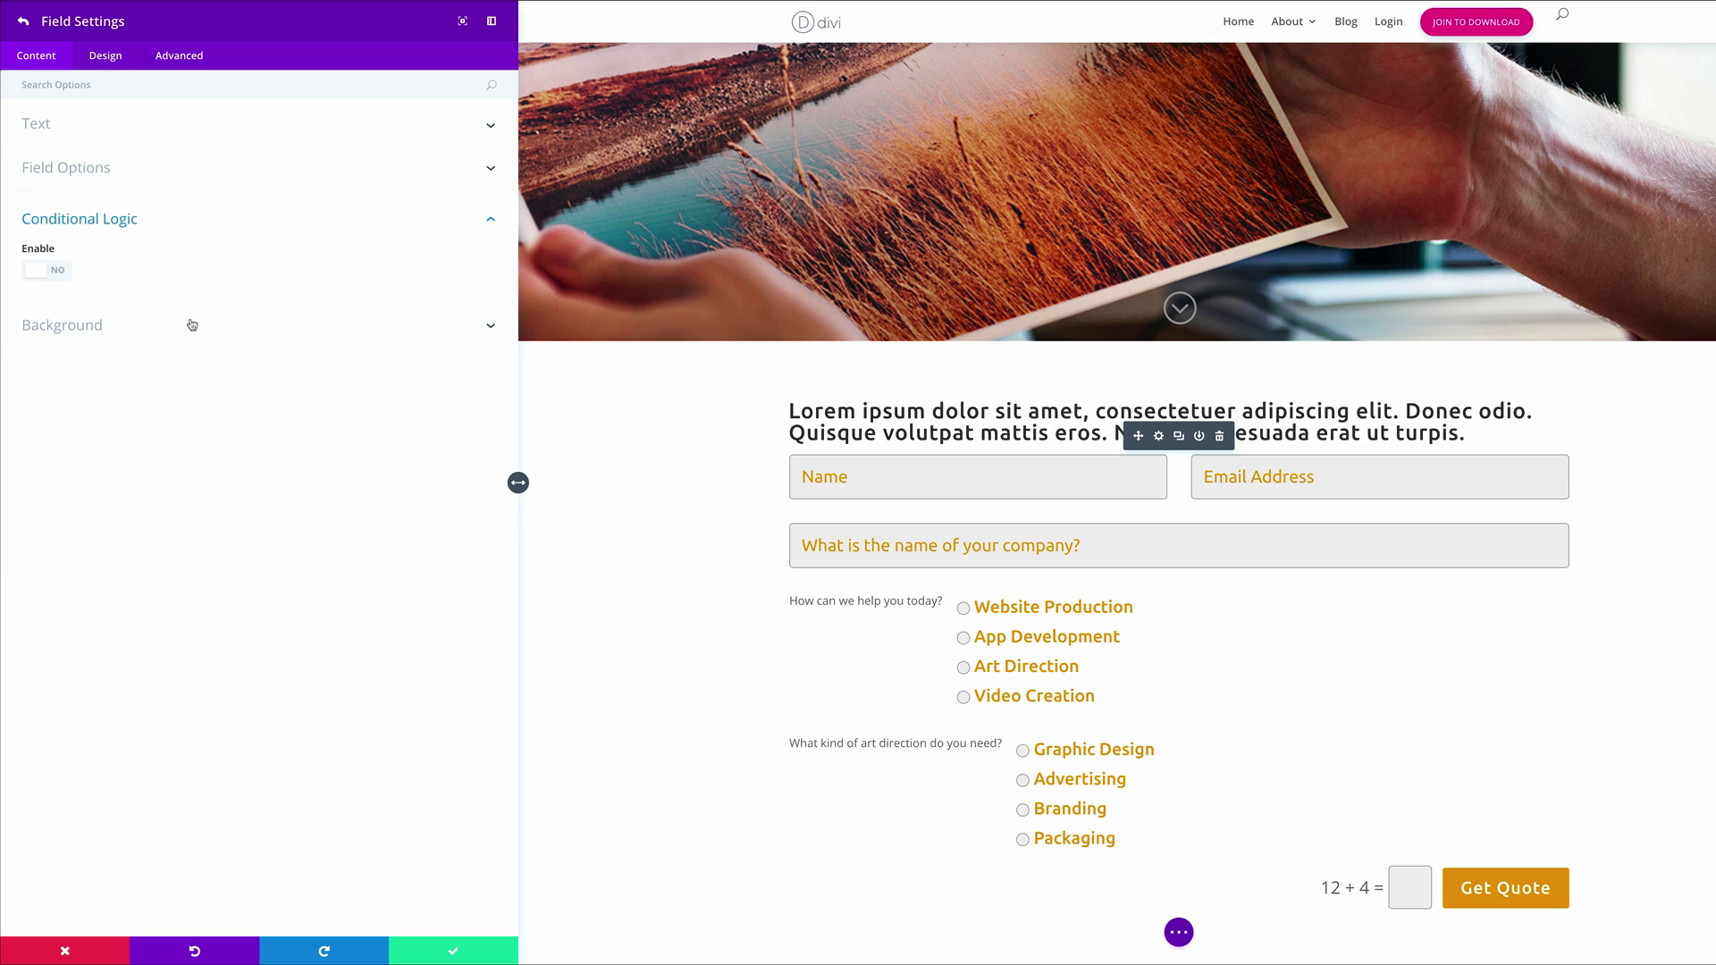
Enable conditional logic: show only when 'How can we help you today?' equals Art Direction
click(57, 273)
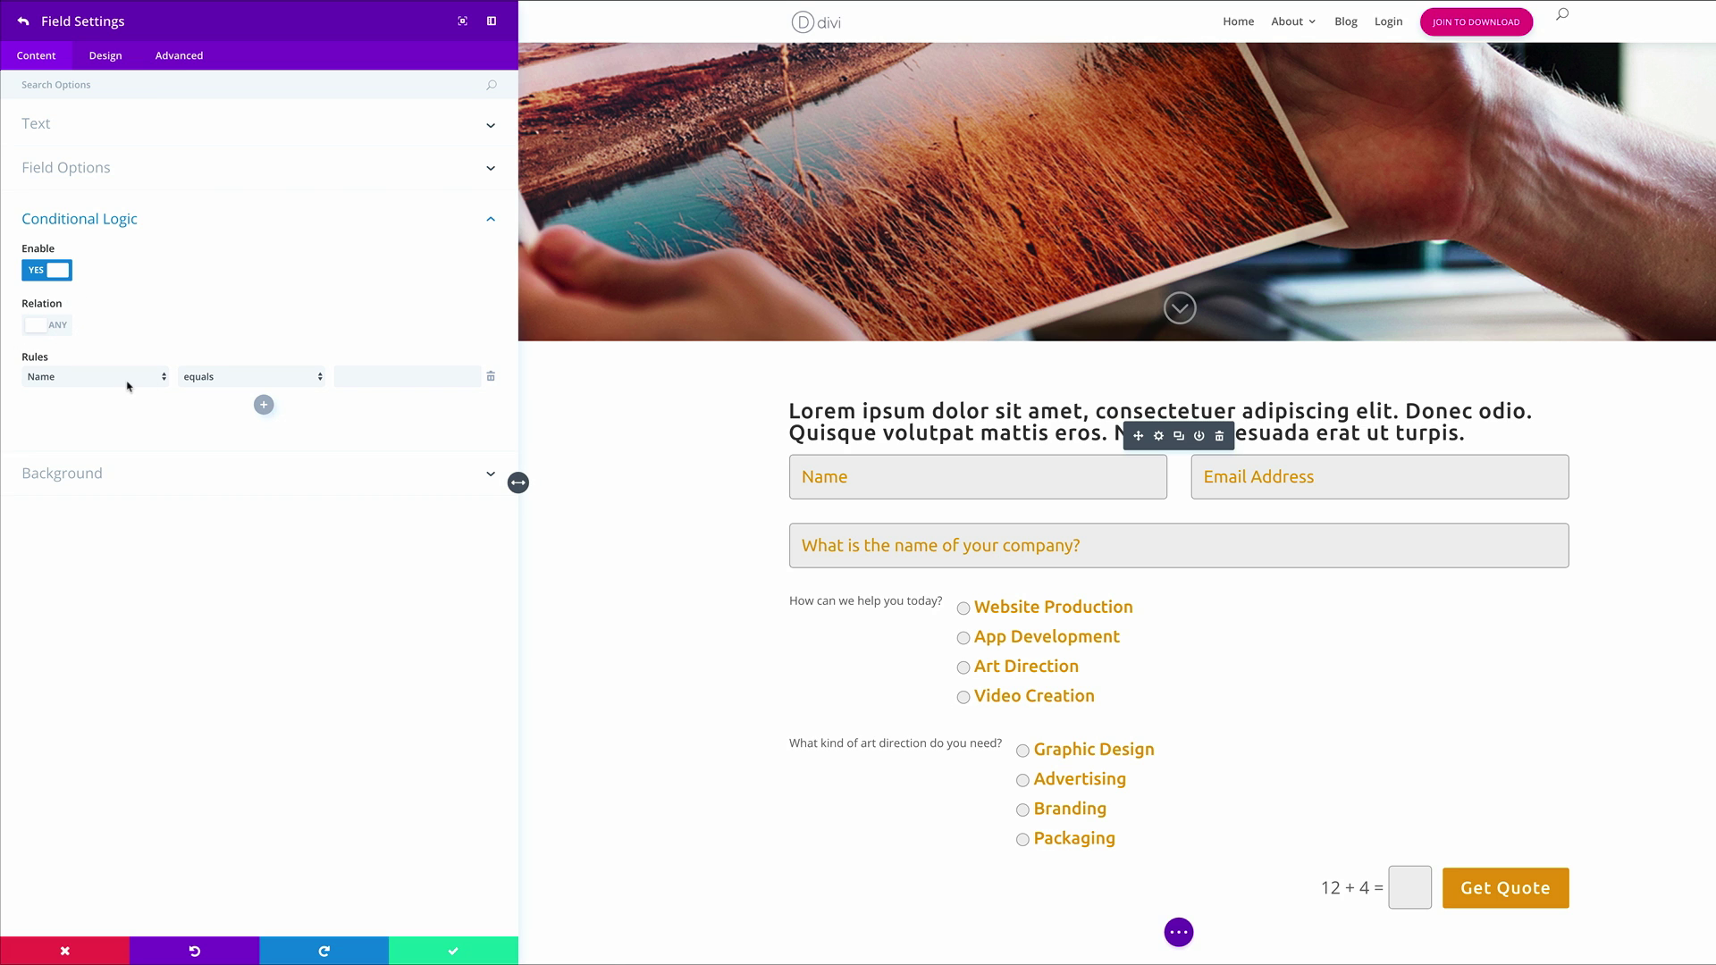
click(126, 385)
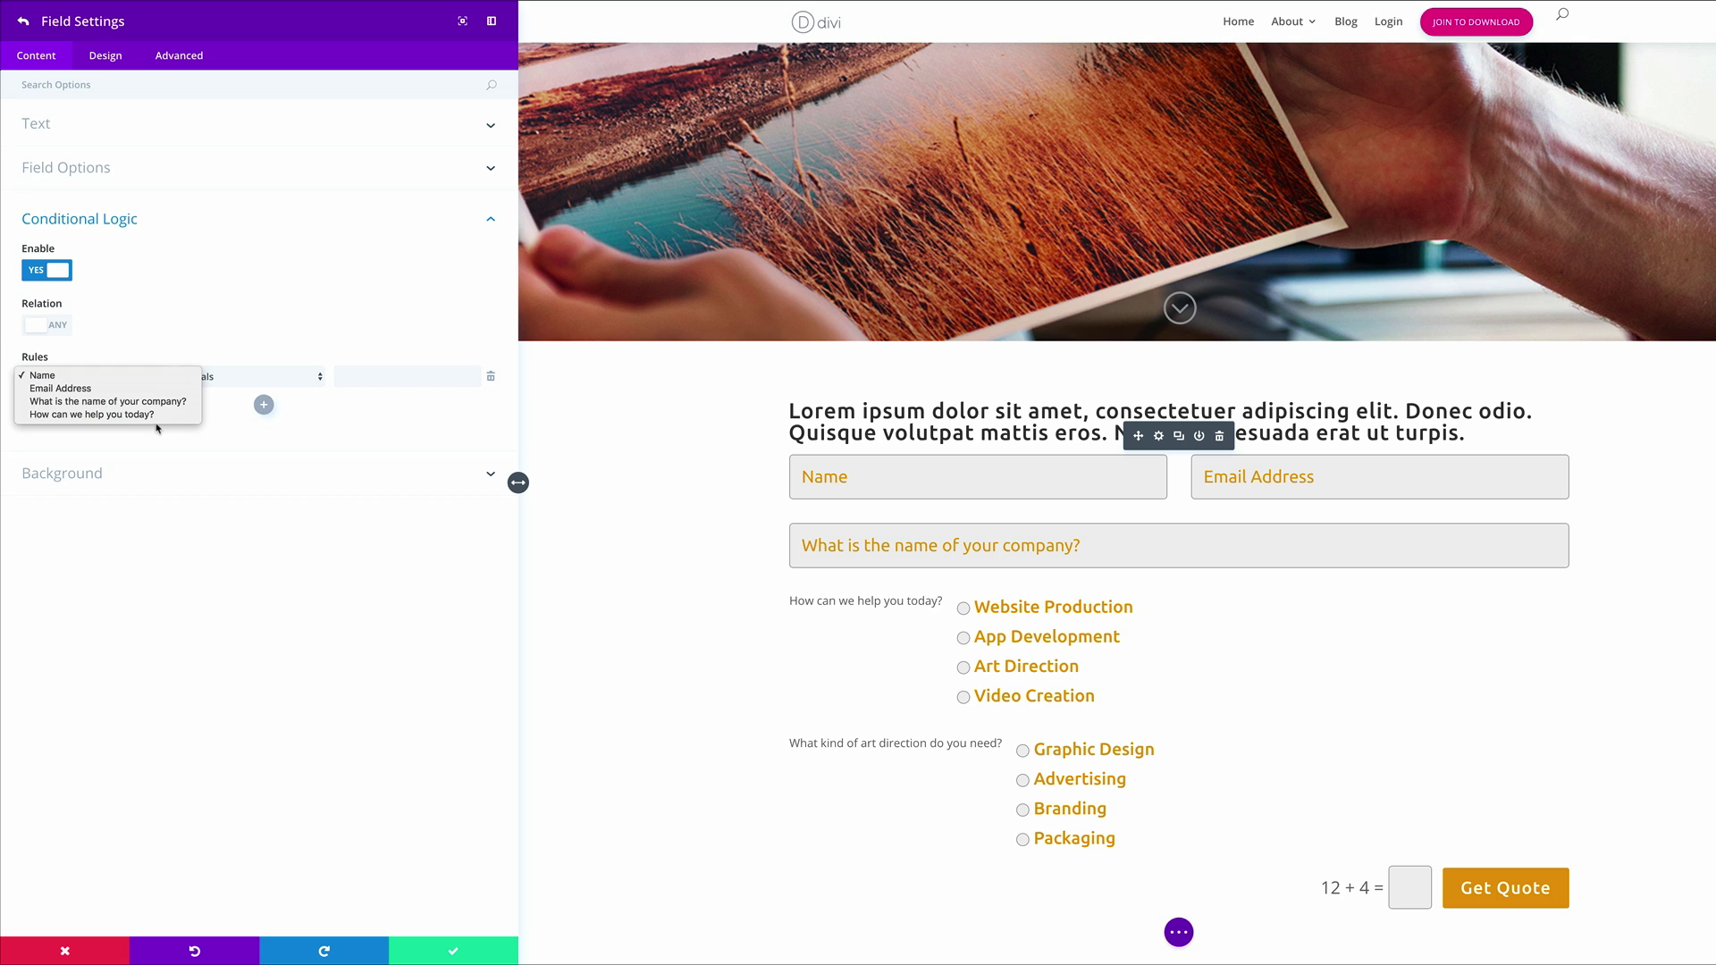
click(144, 415)
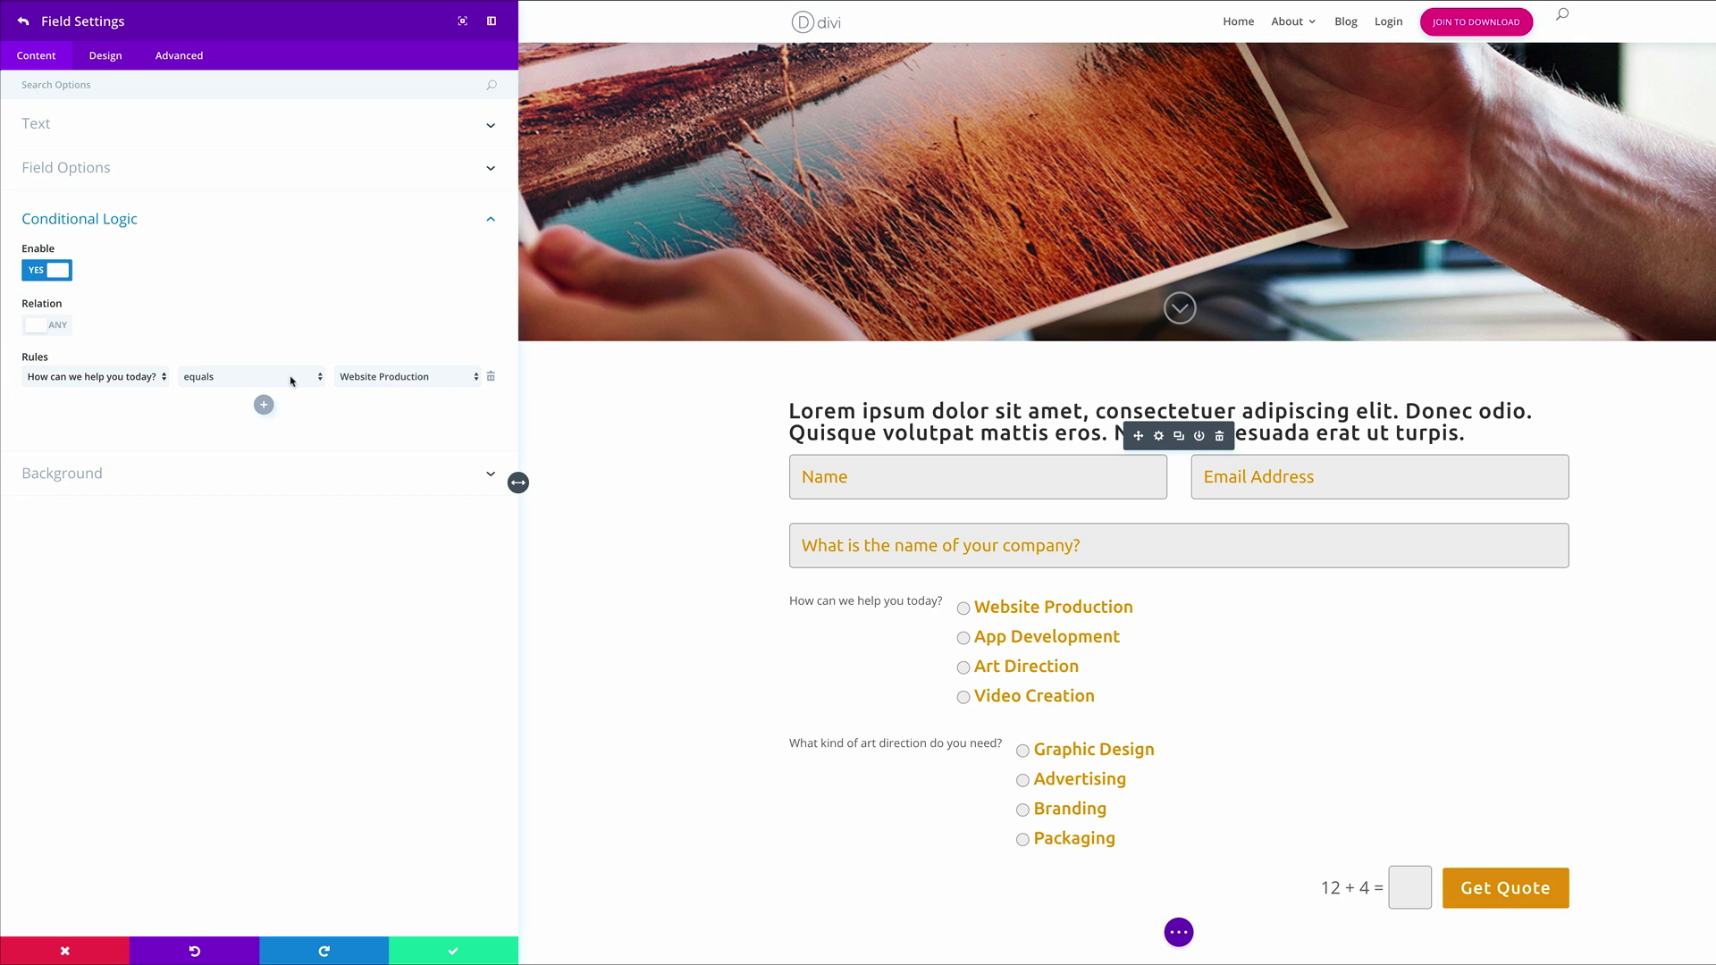
click(384, 377)
click(411, 404)
click(22, 25)
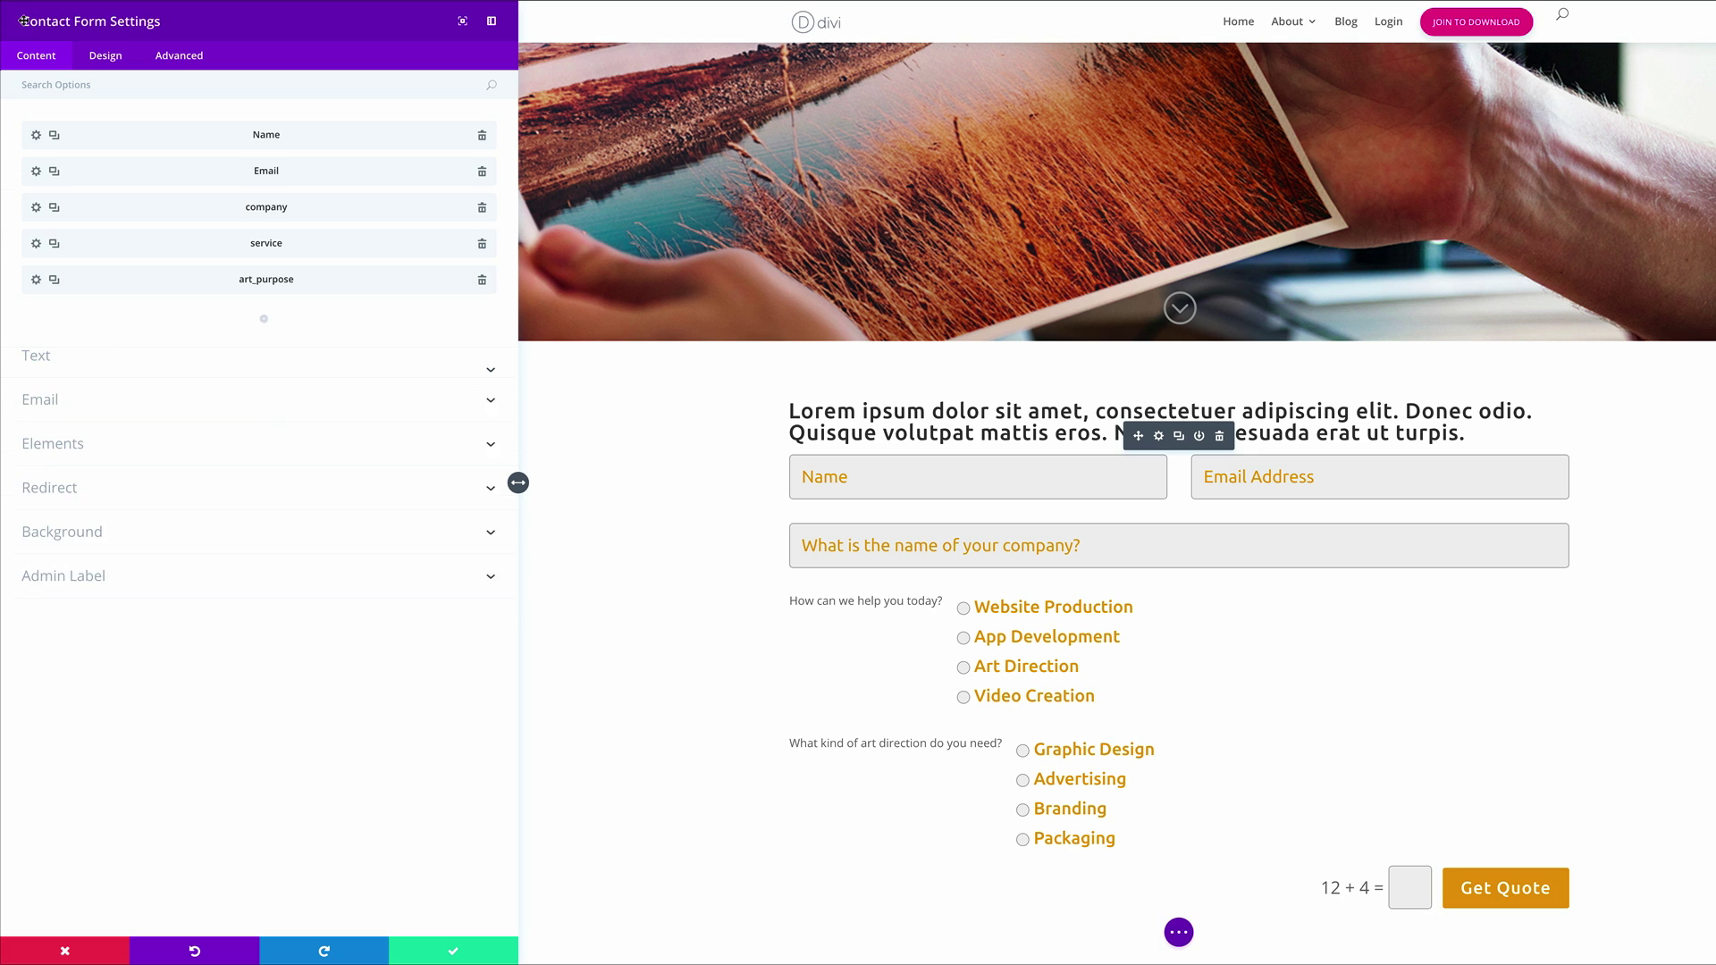
Add a 'web_purpose' radio-button field titled 'What kind of website do you need?'
click(262, 319)
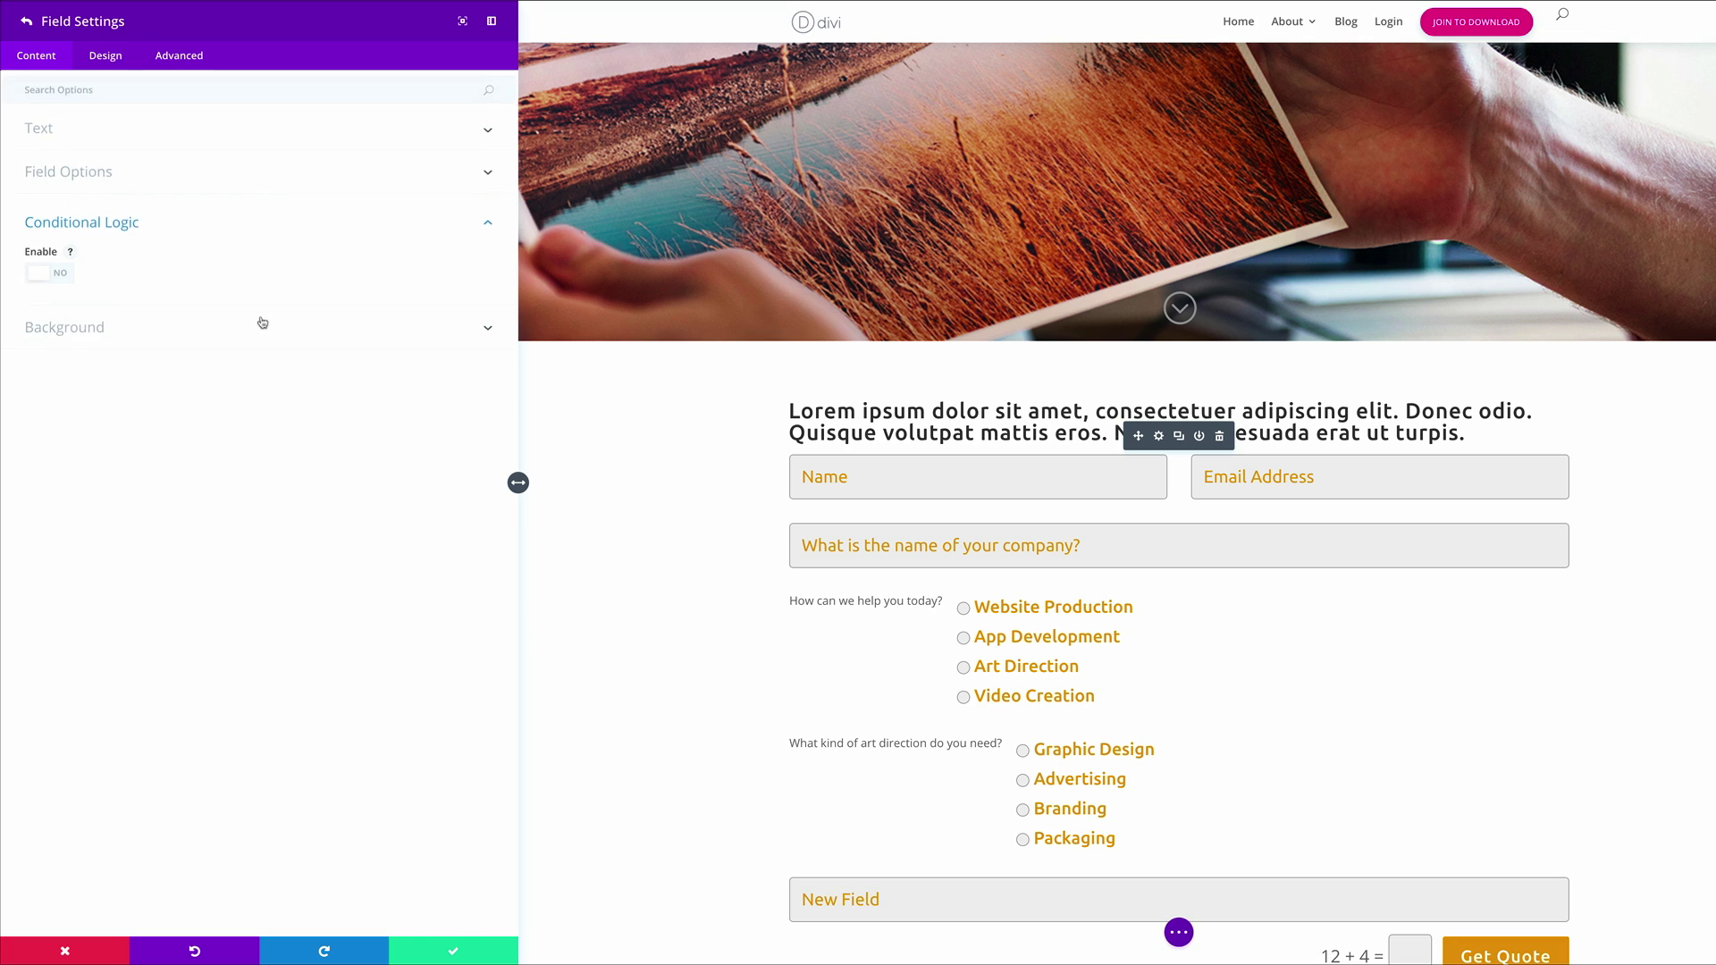
click(107, 176)
text(web_purpose)
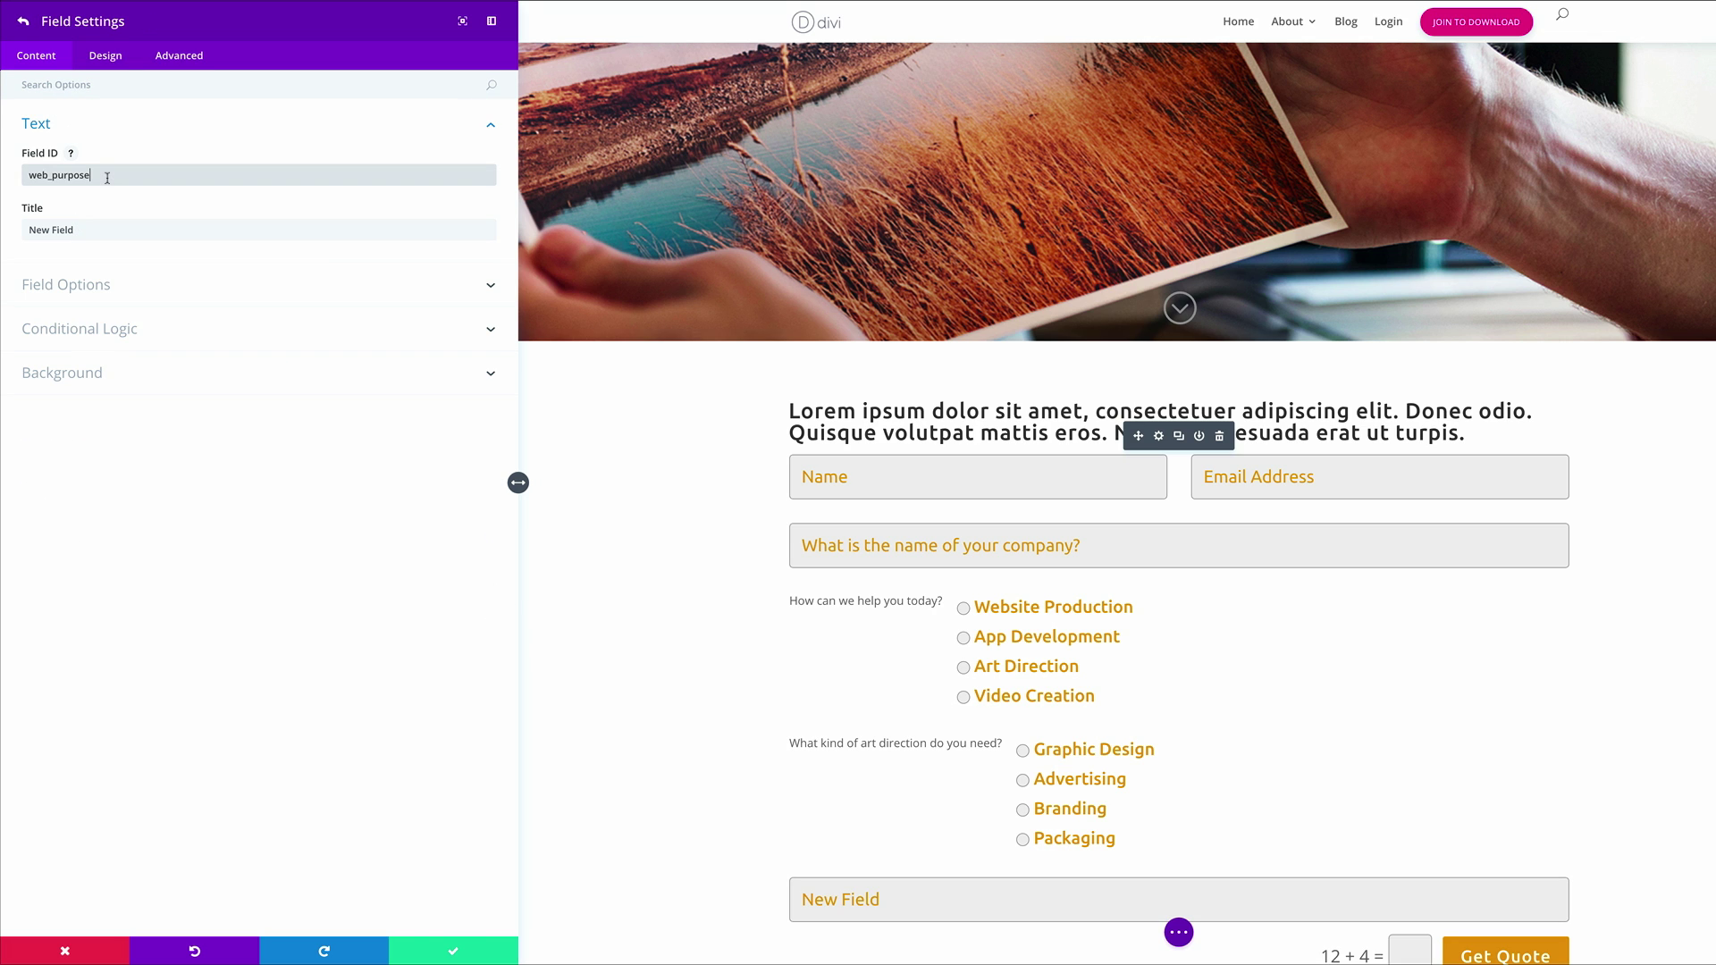
key(Tab)
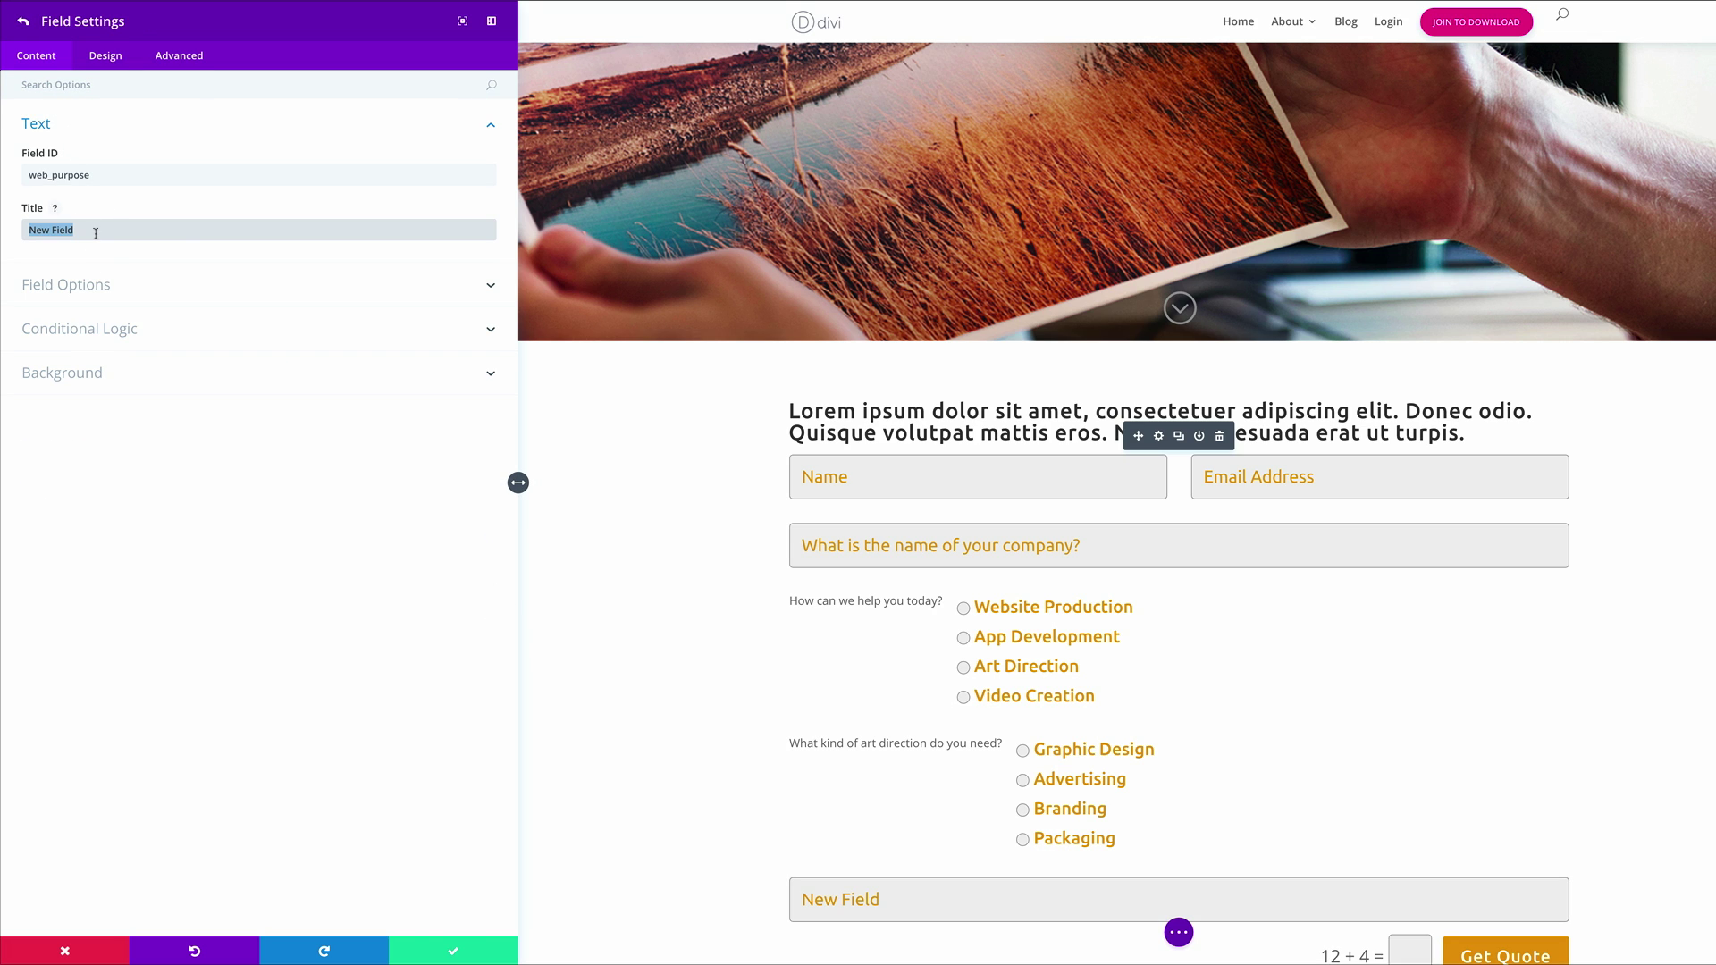
text(What kind of website do you need?)
click(104, 288)
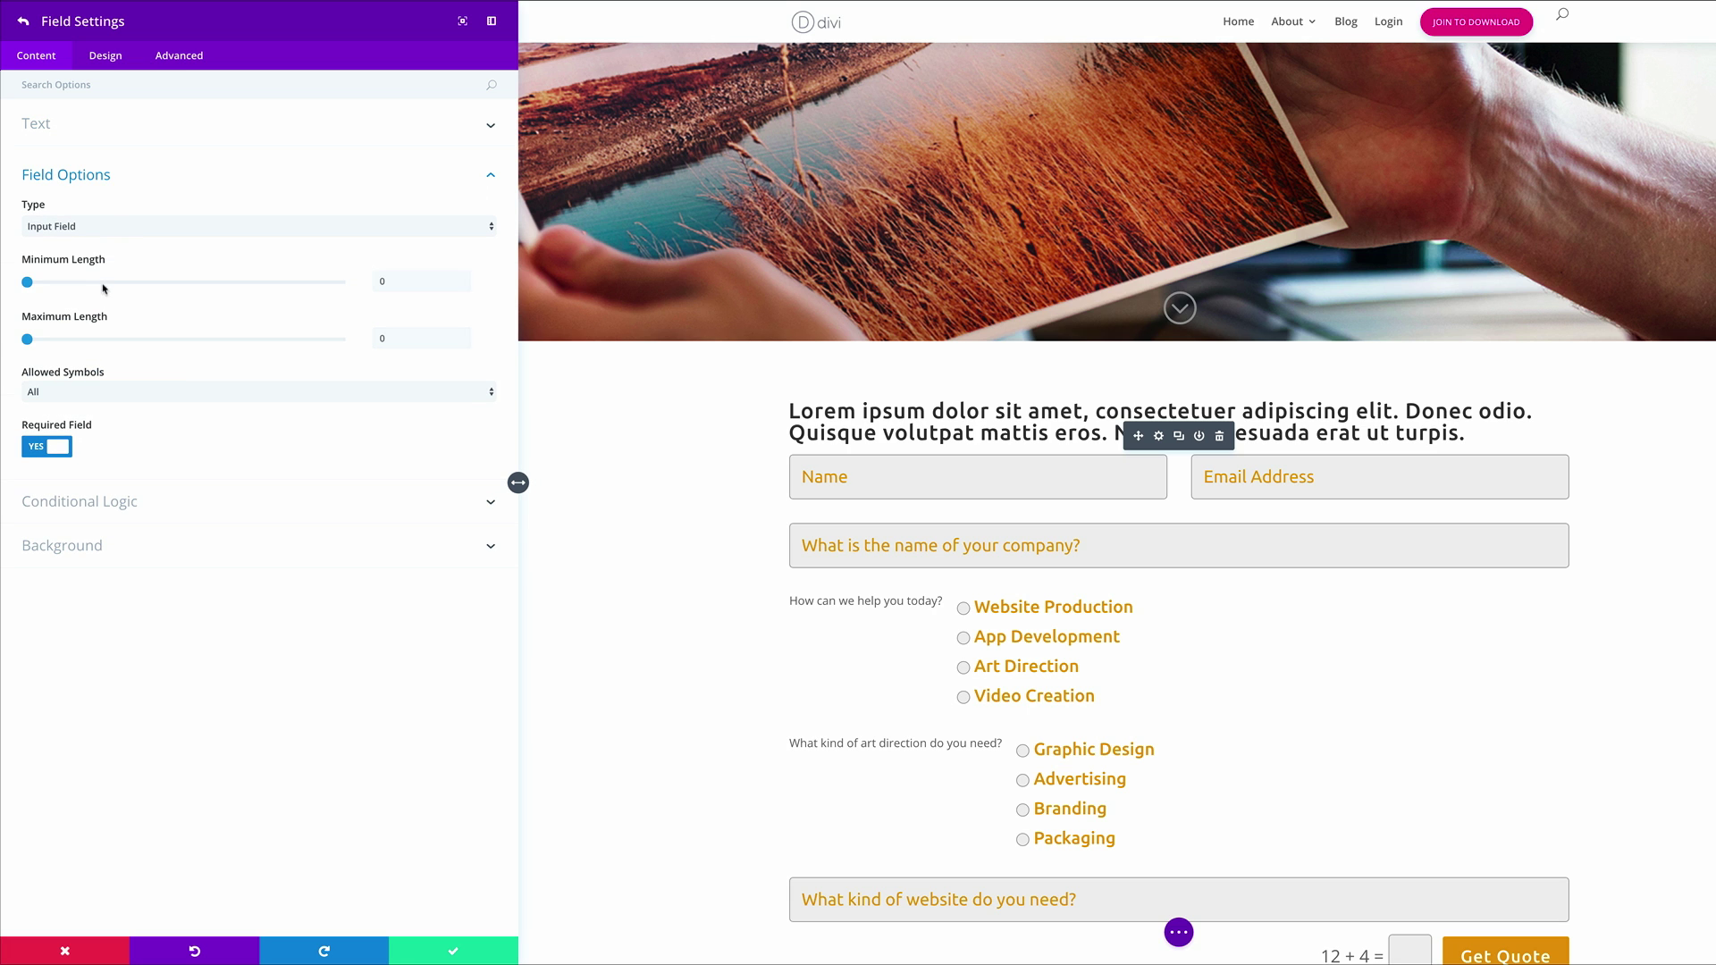
click(110, 228)
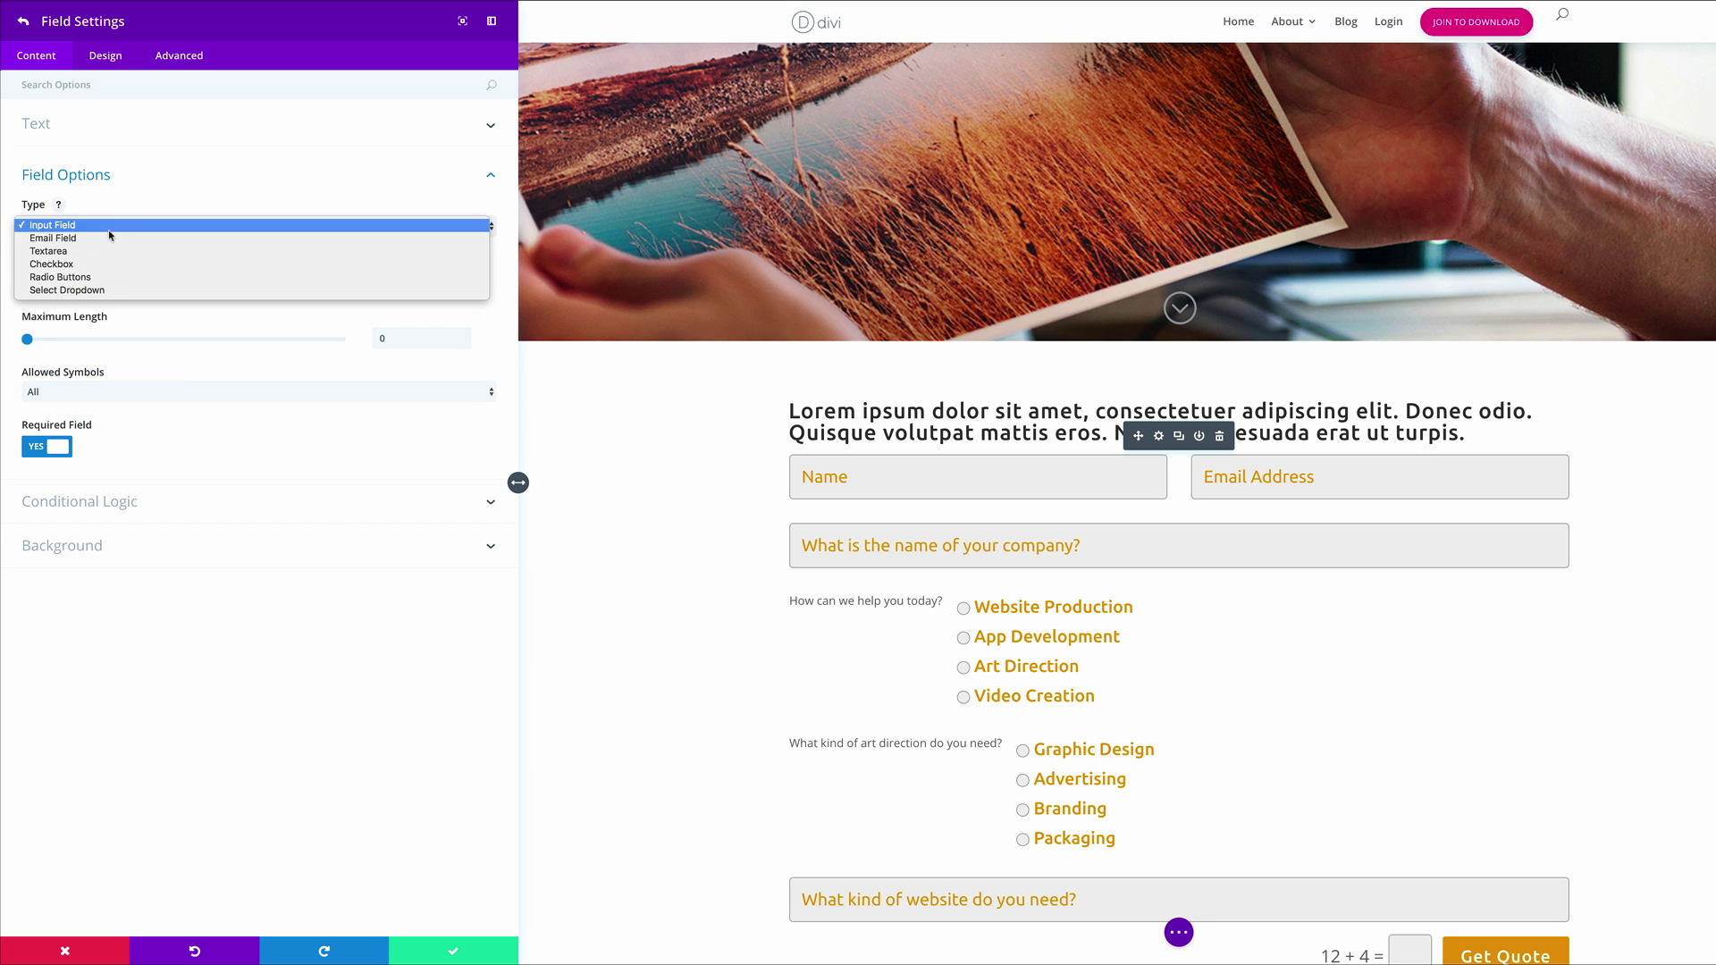
click(105, 277)
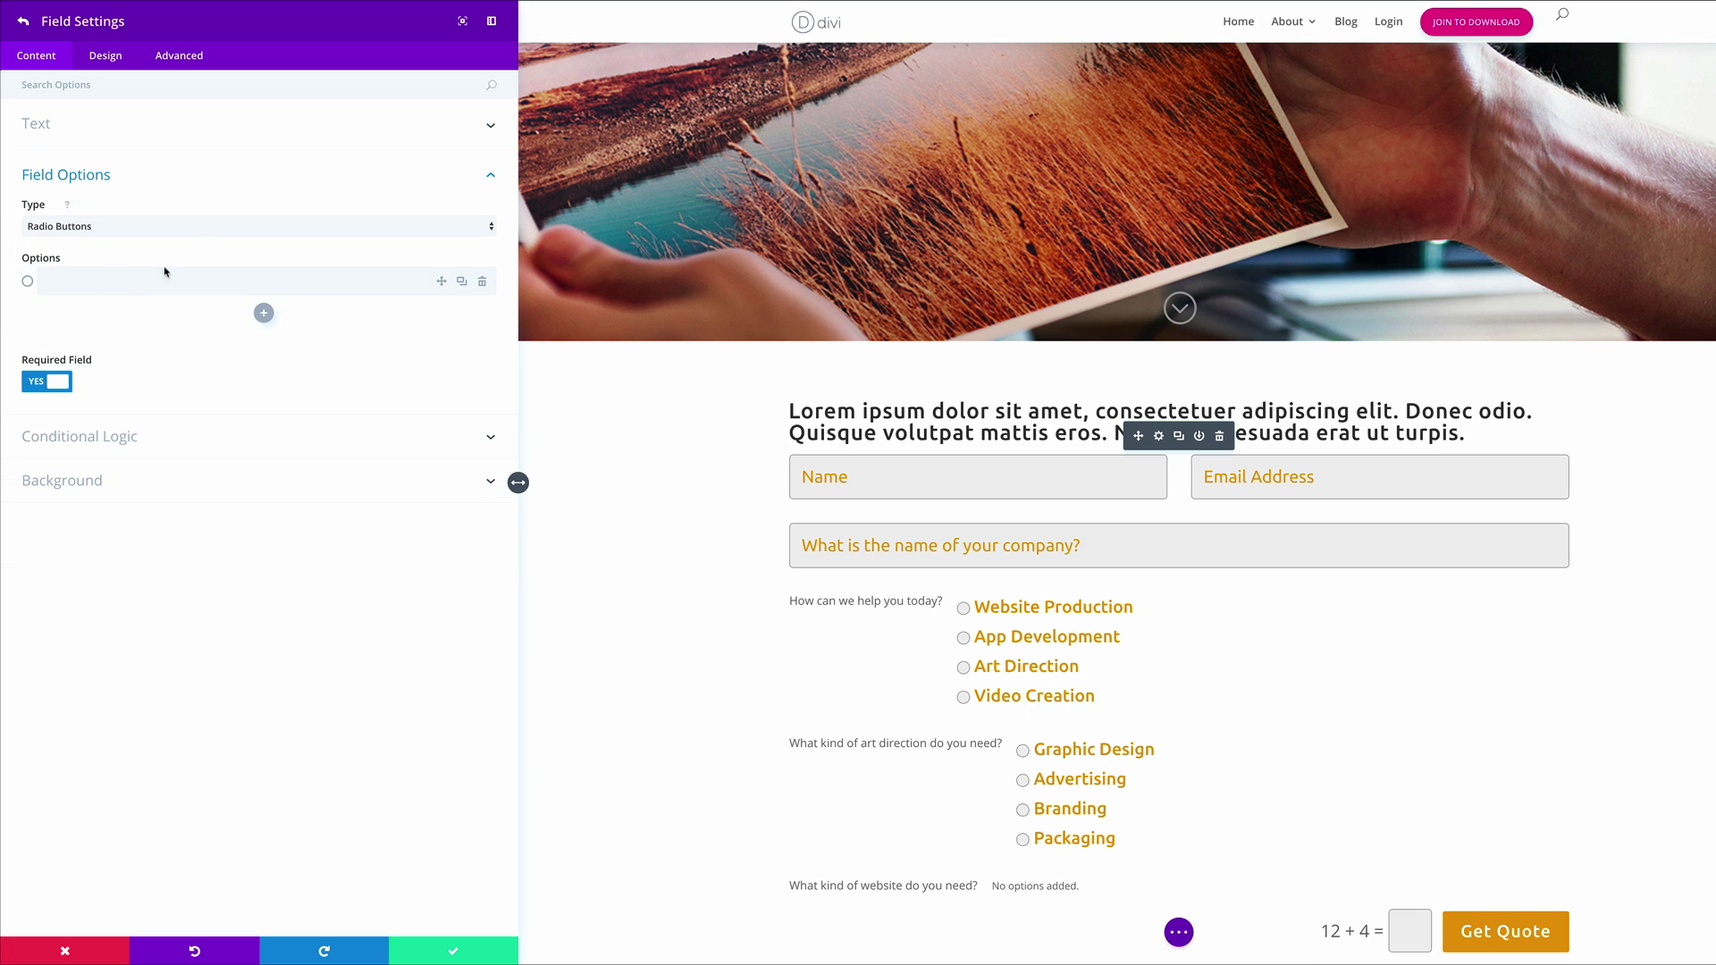
Give it the options E-Commerce, Blog, Web App and Landing Page
click(158, 276)
text(E-Commerce)
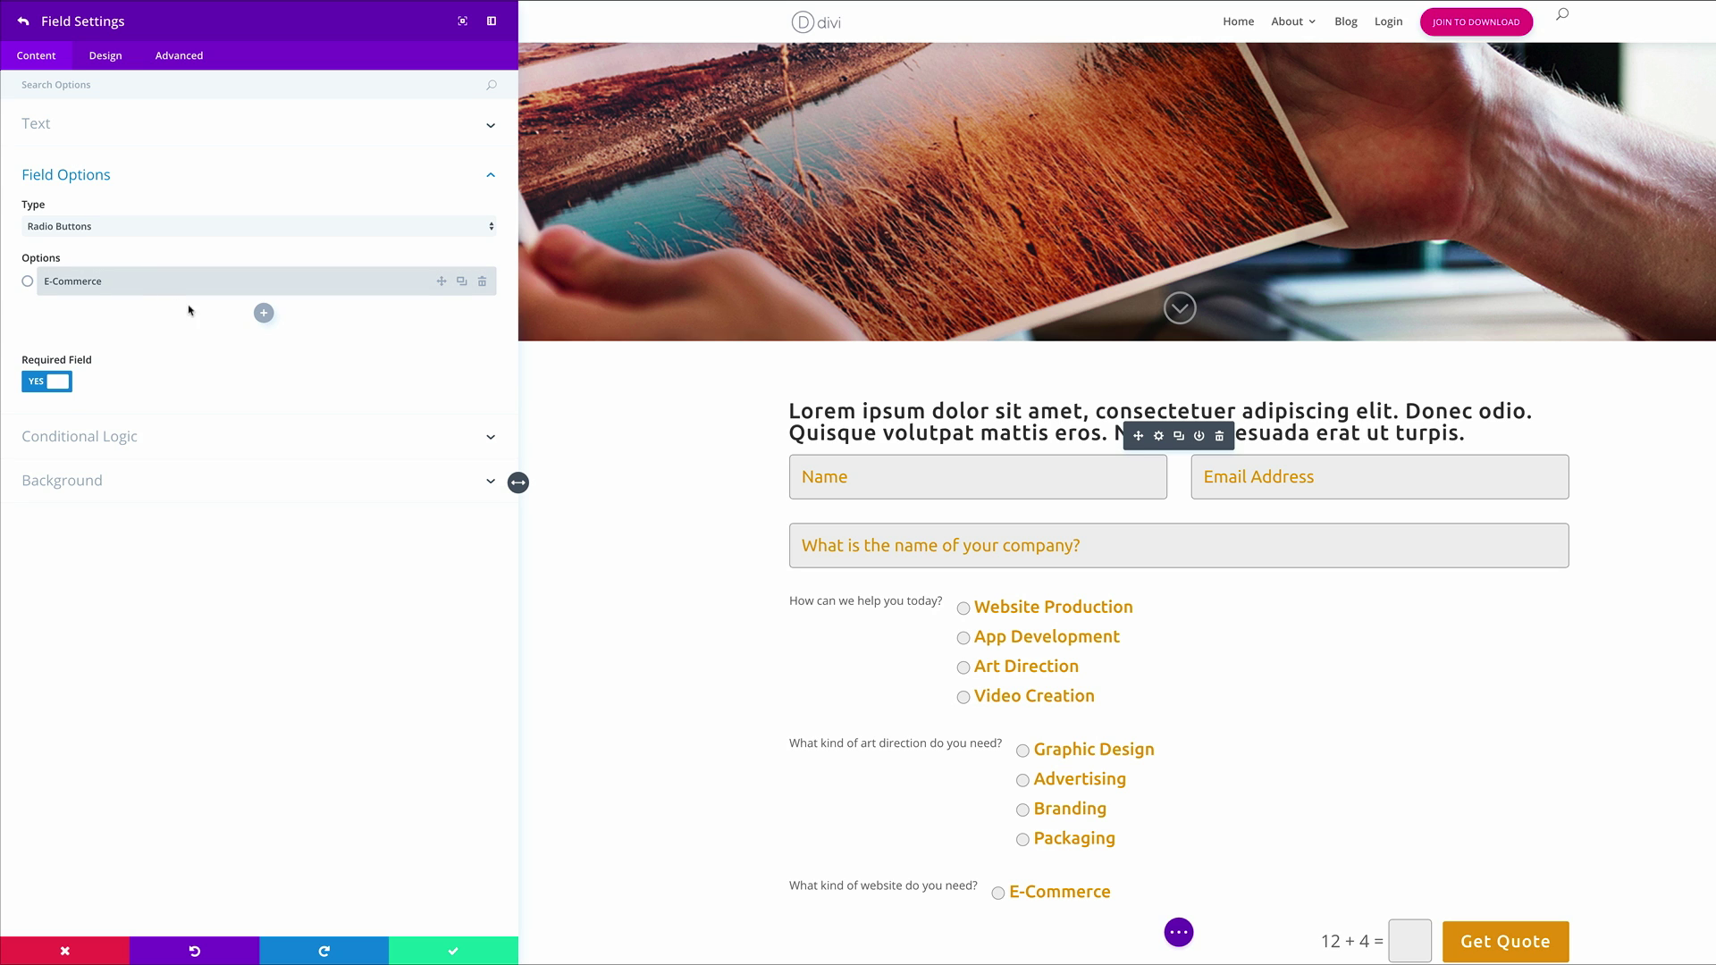
click(264, 313)
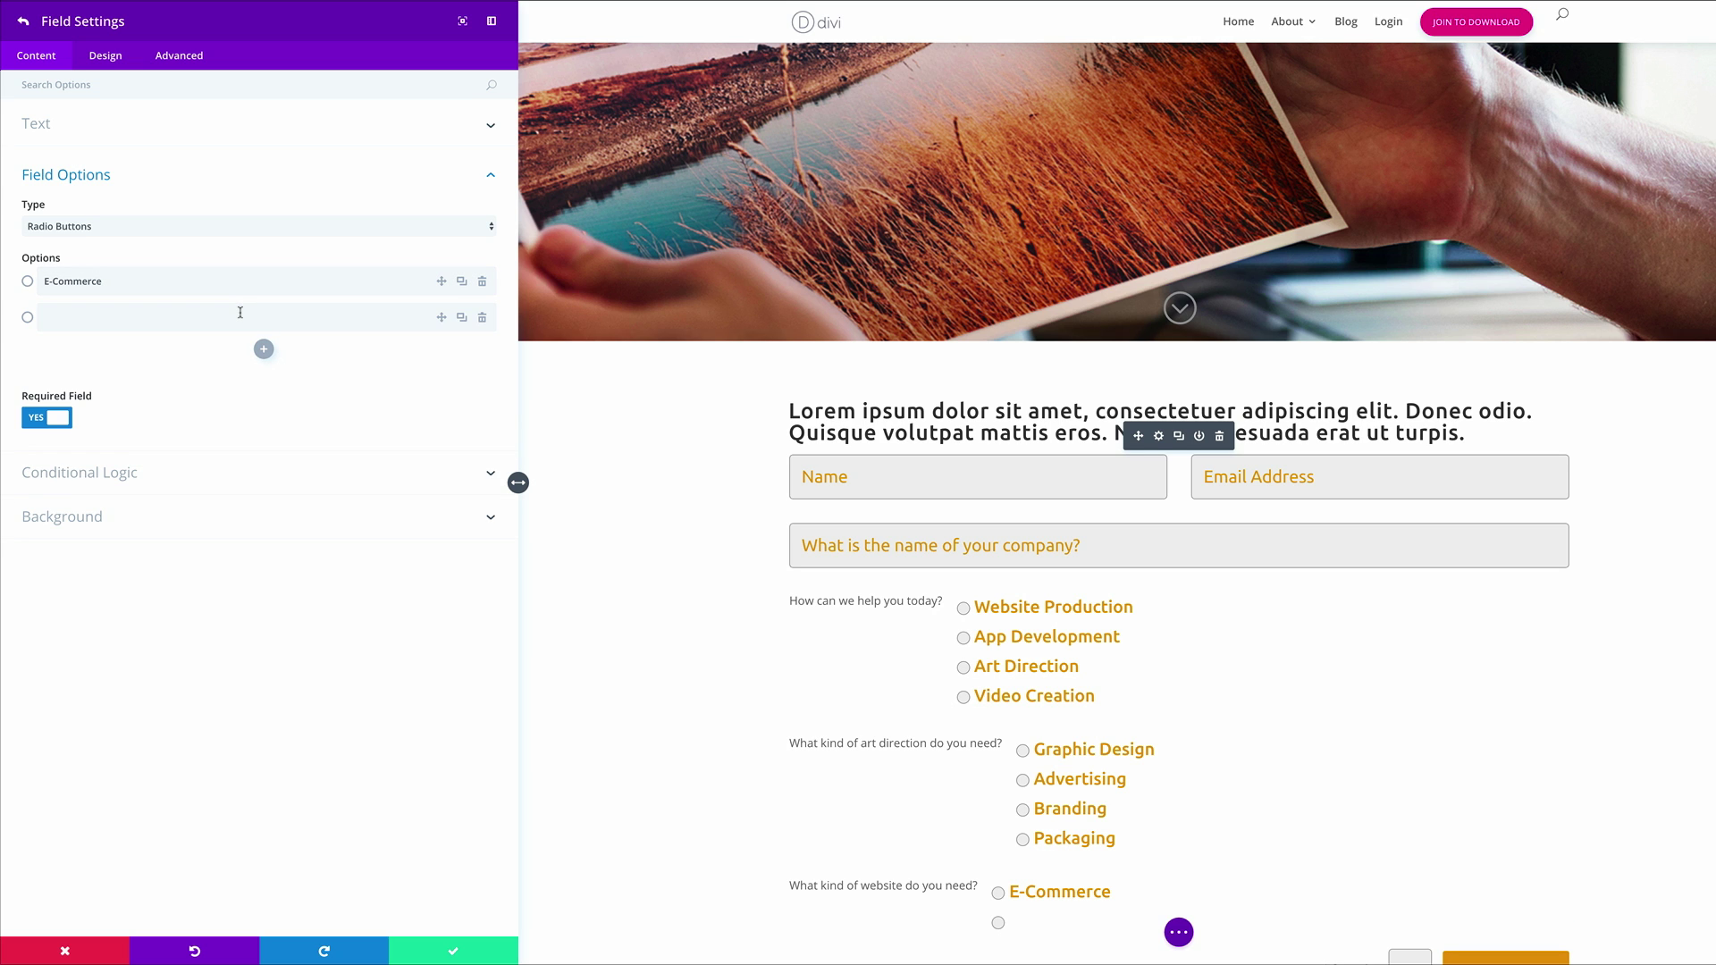
click(241, 313)
text(Blog)
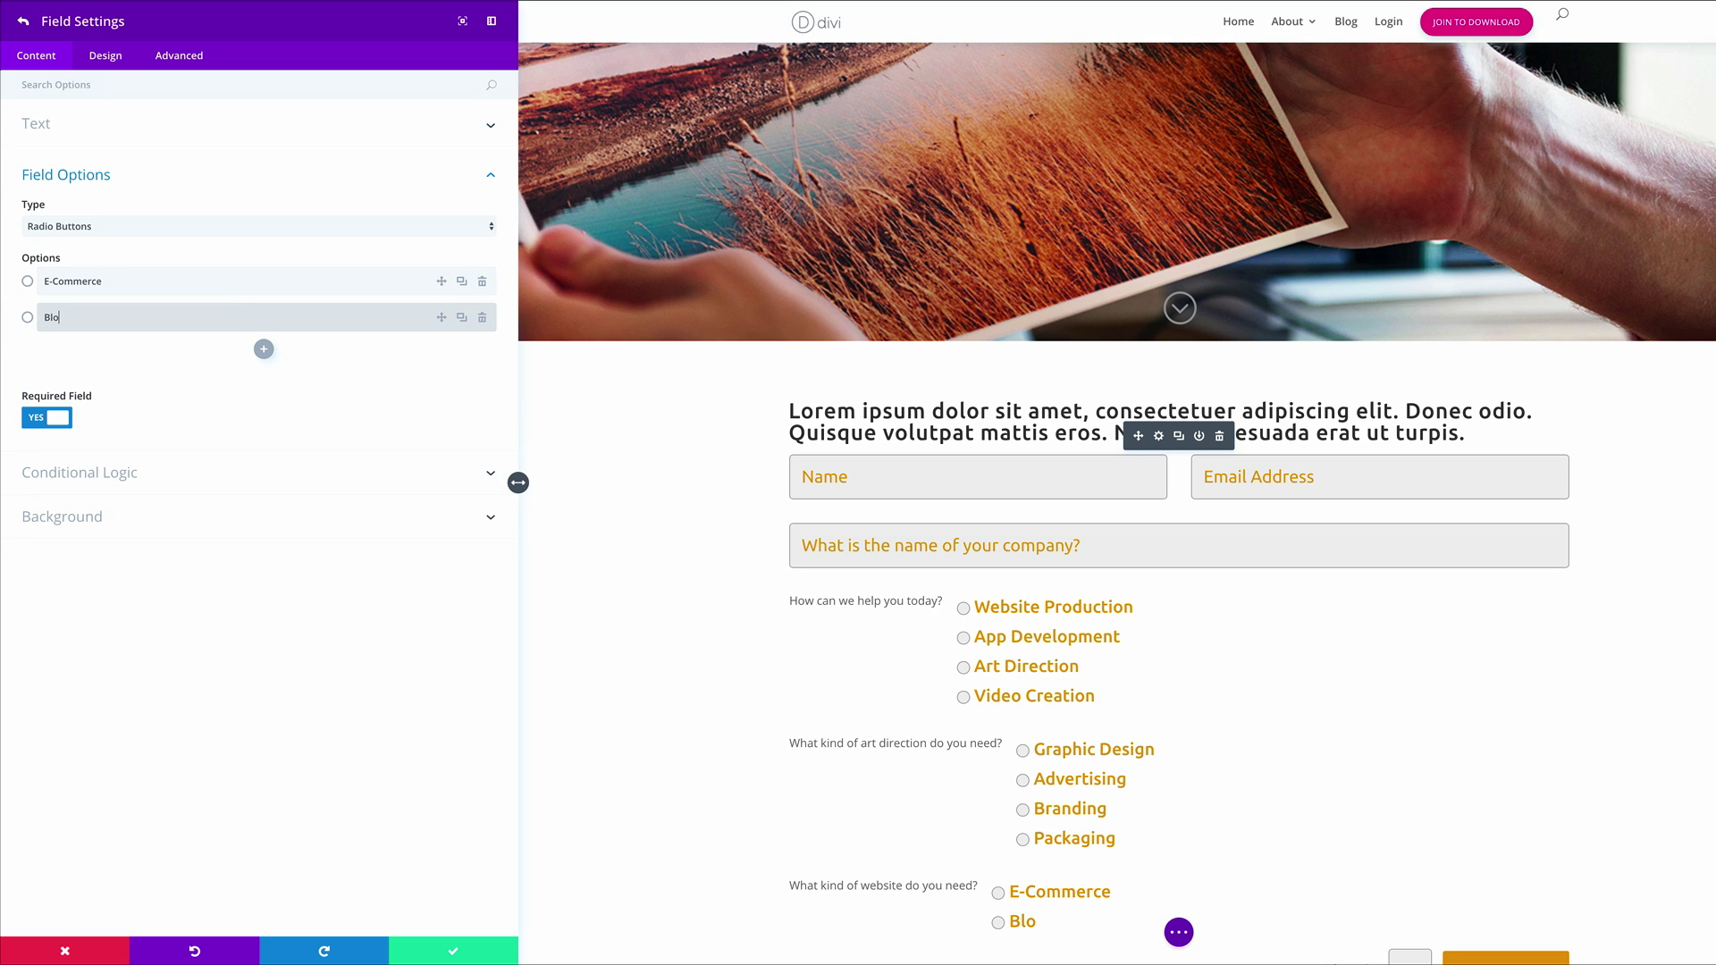
key(Return)
click(186, 359)
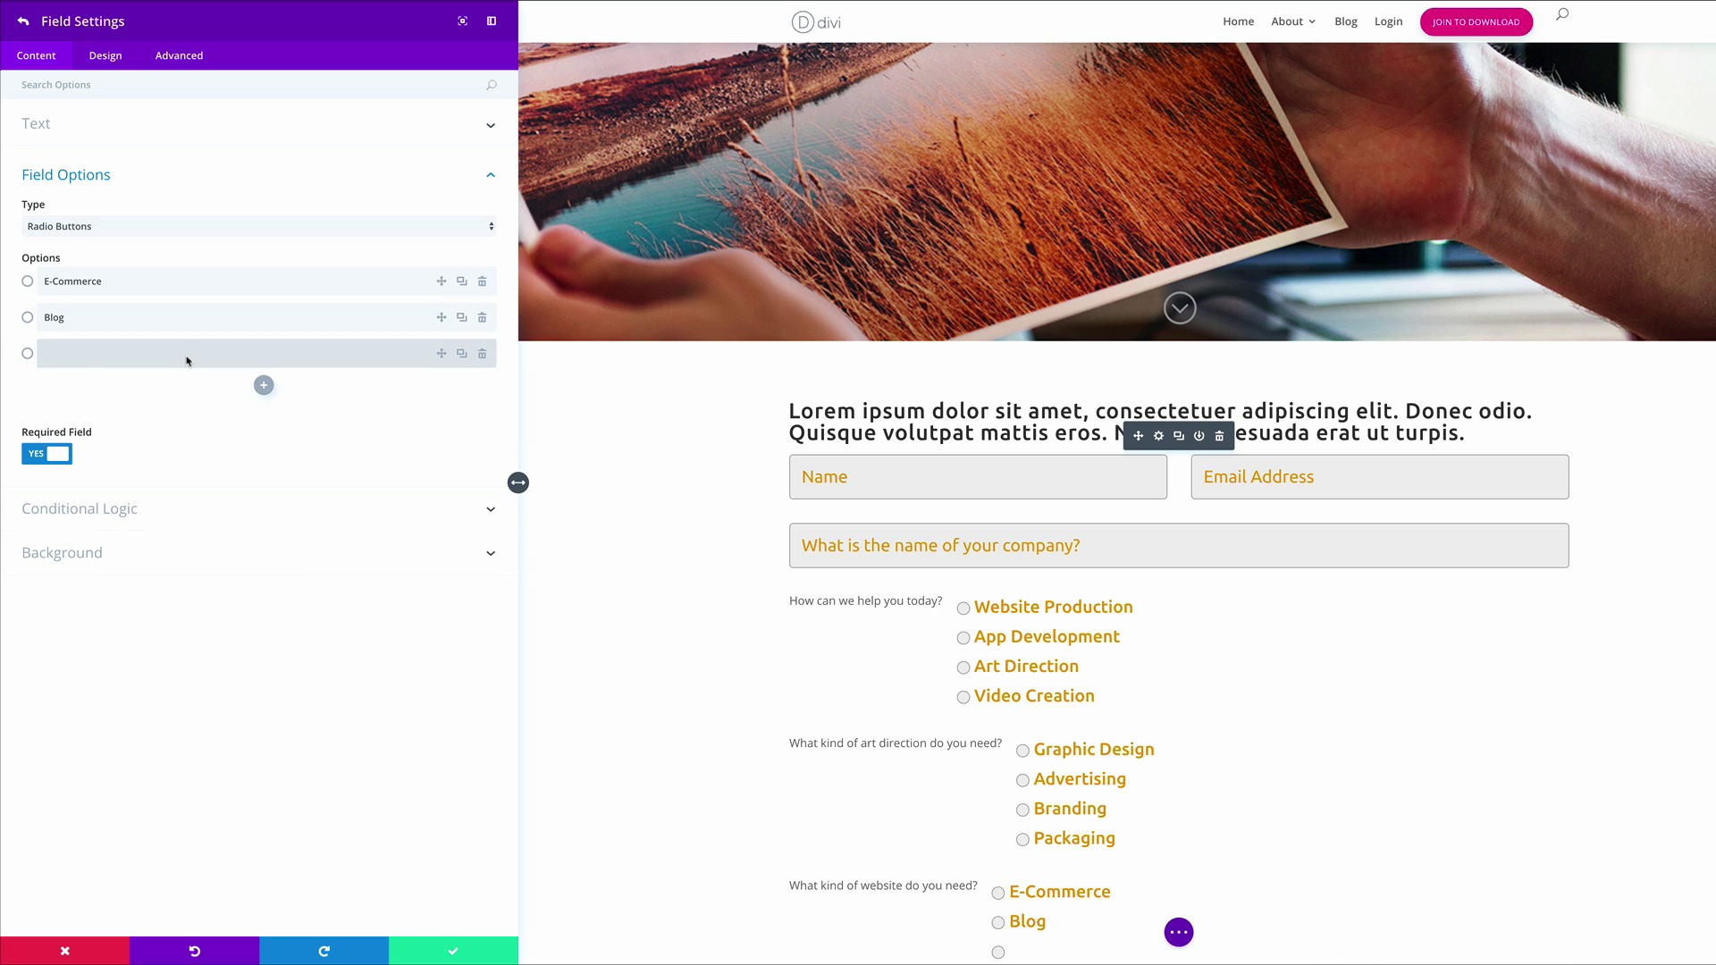
text(Web App)
key(Return)
click(178, 392)
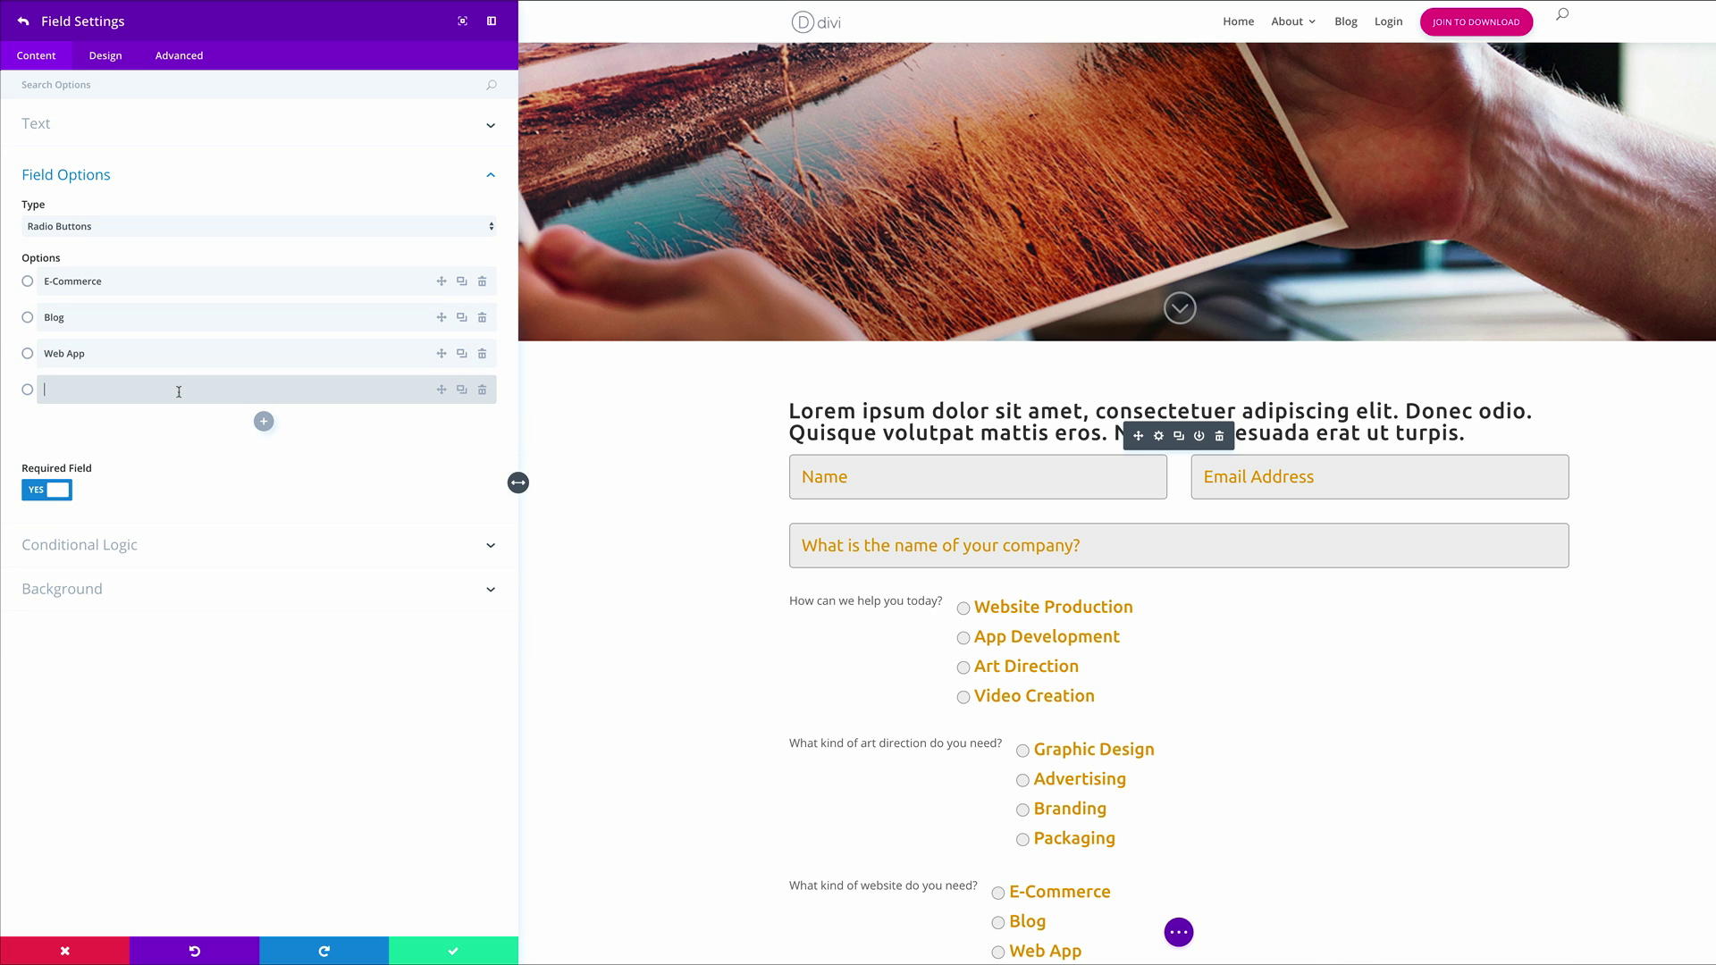
text(Landing Page)
click(121, 547)
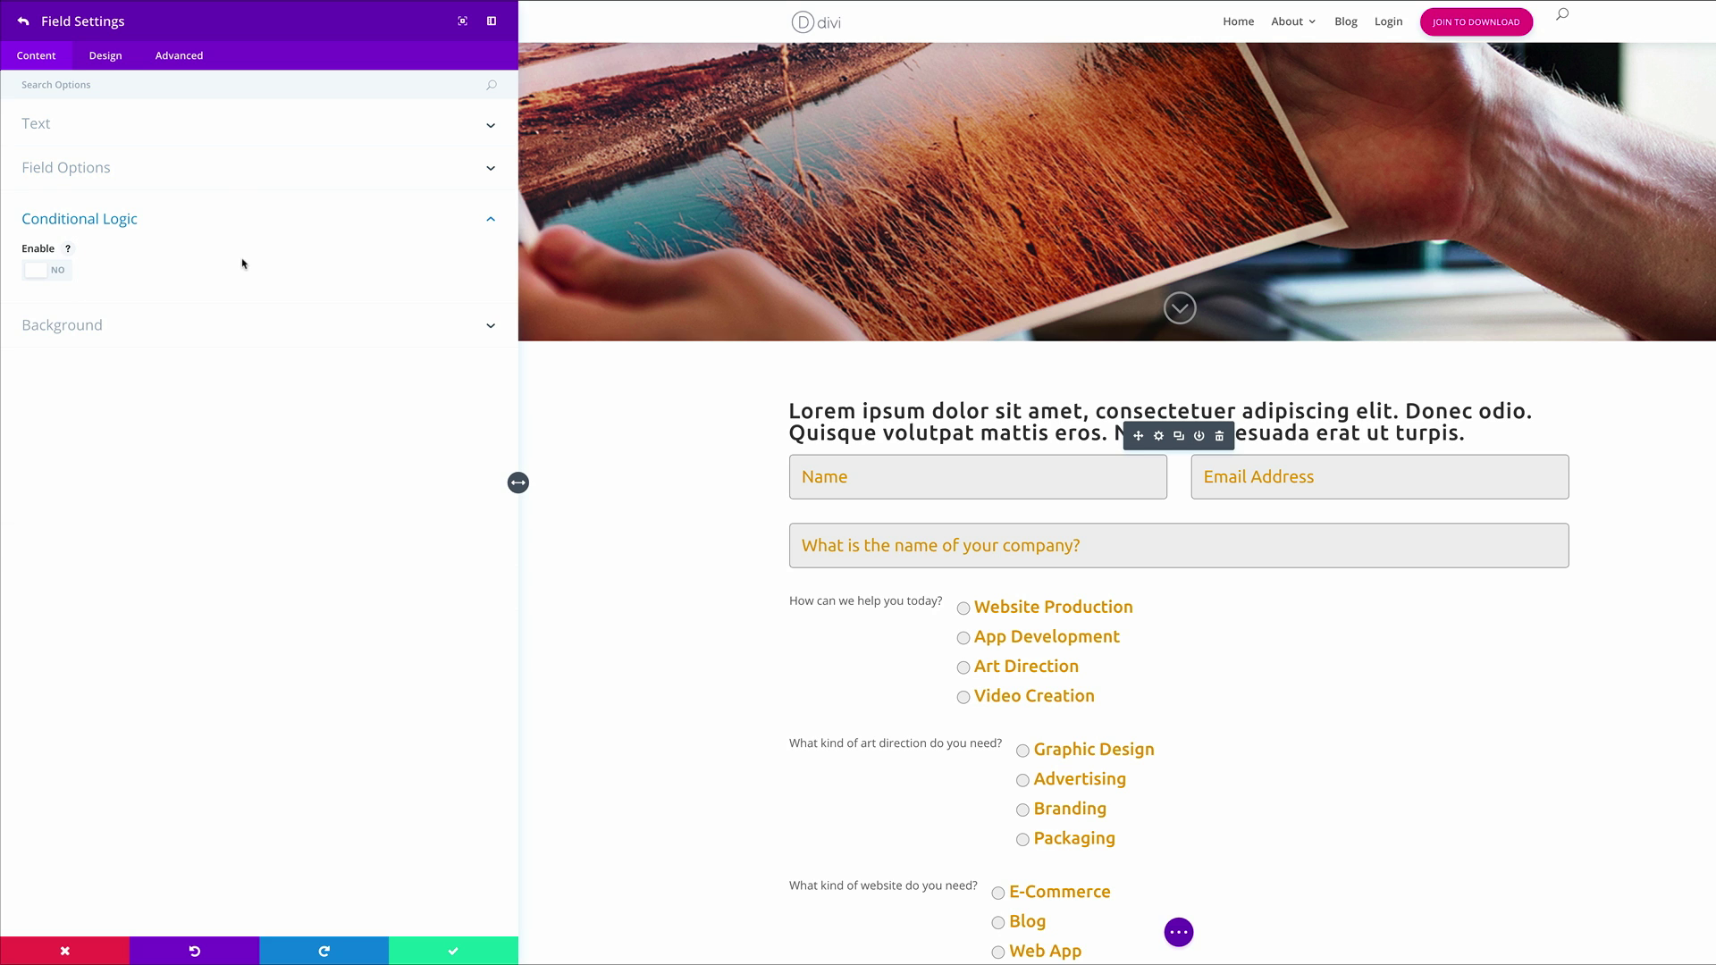
Make the website question conditional on 'How can we help you today?' equalling Website Production
click(57, 271)
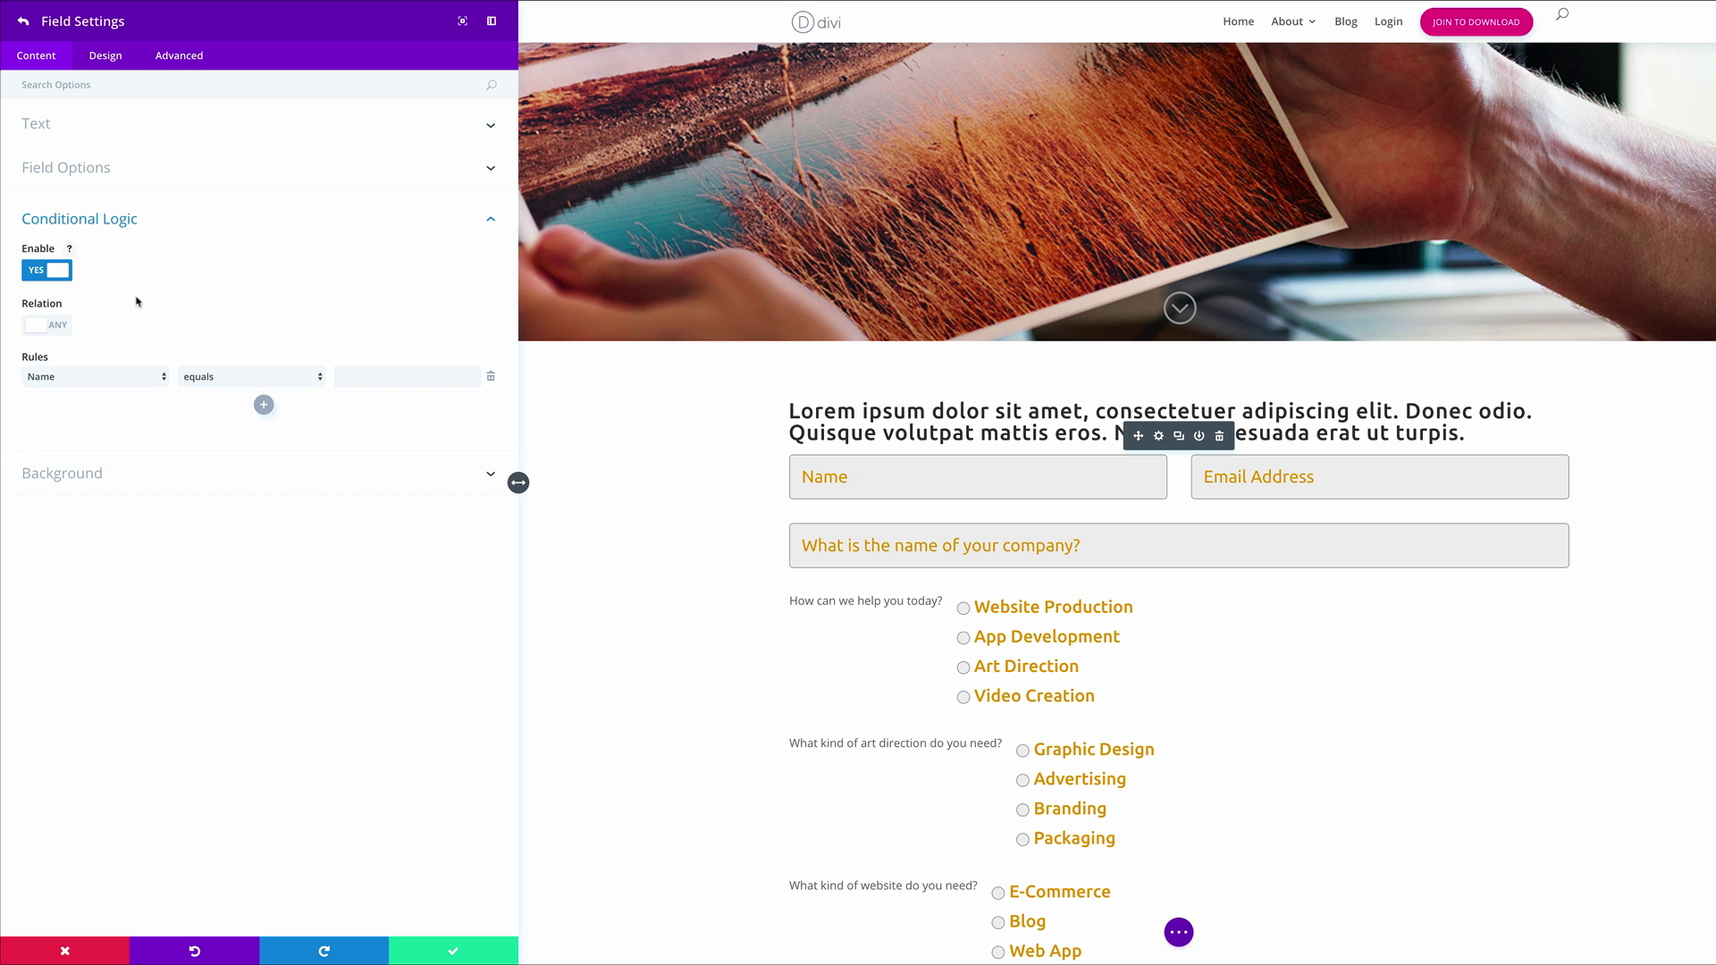
click(112, 380)
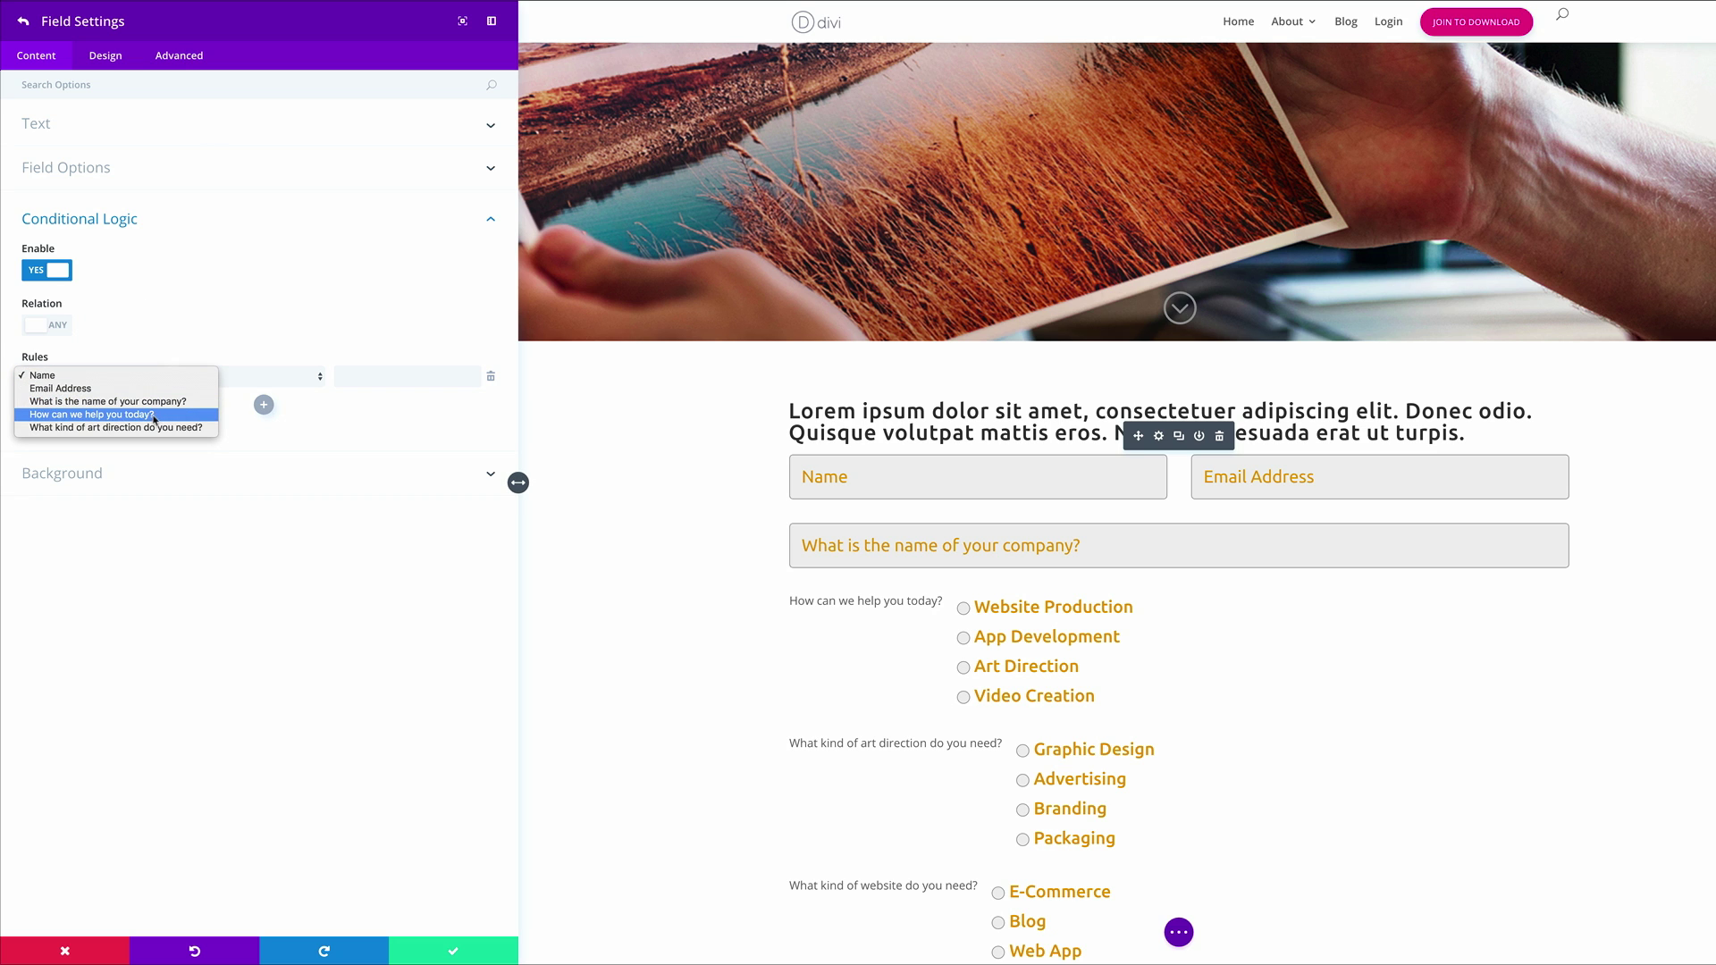
click(154, 416)
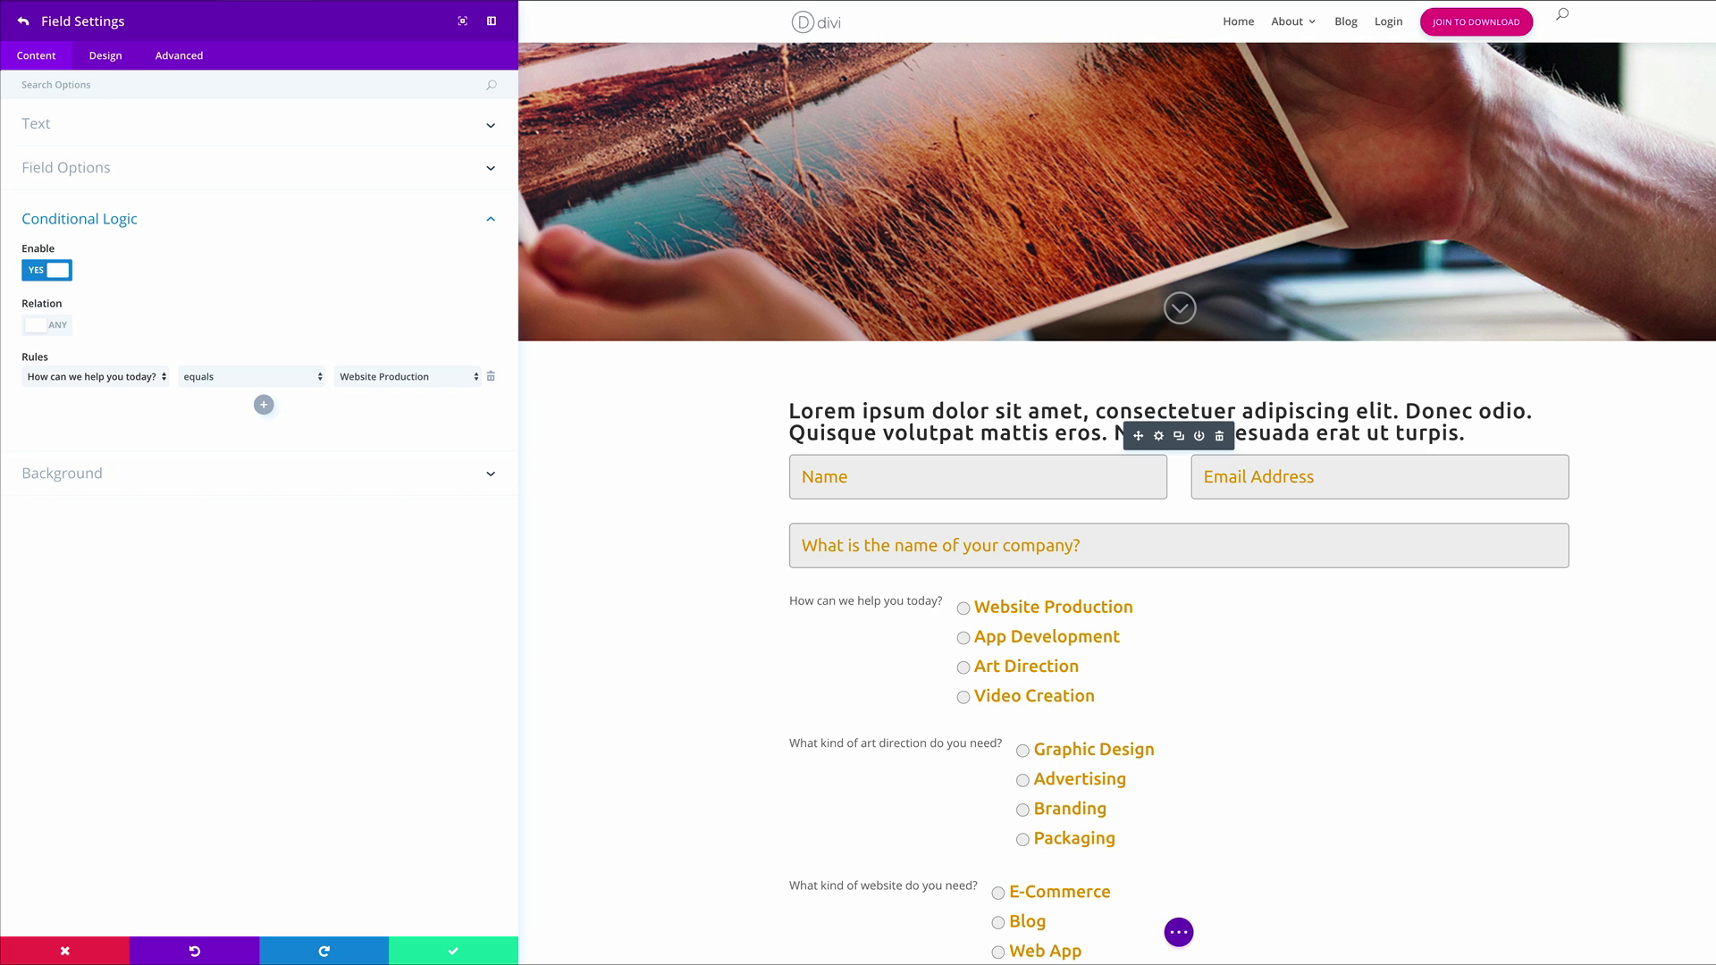
click(22, 21)
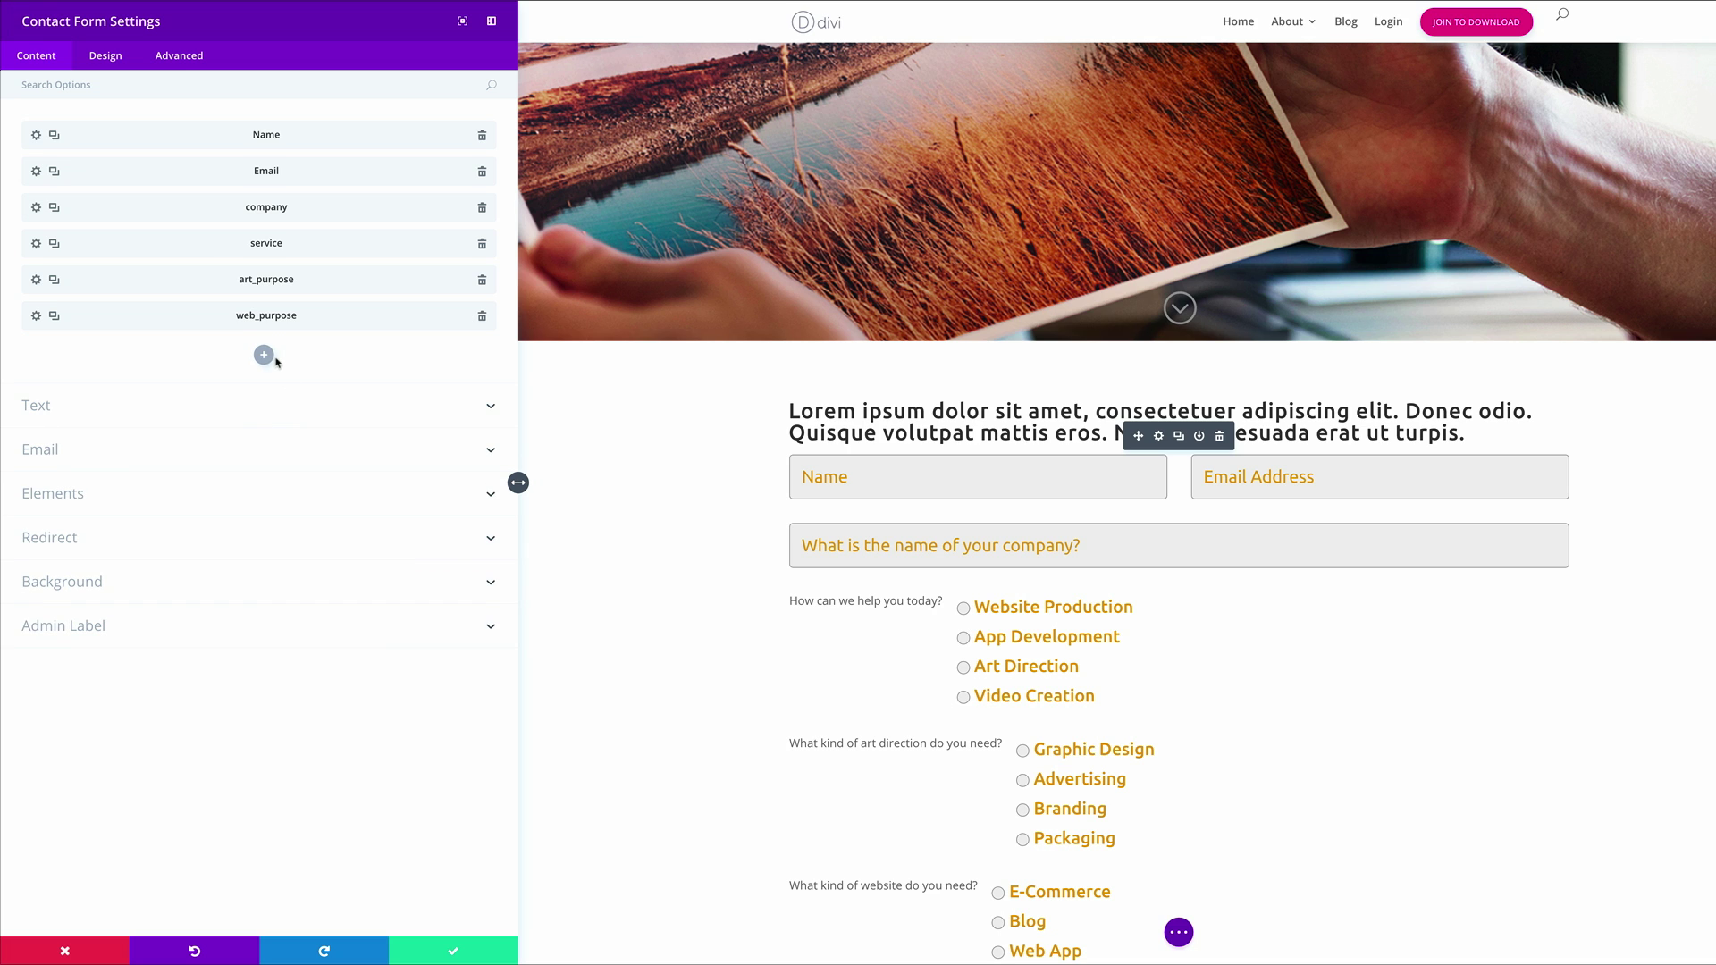
Add a new field titled with the pasted video device question and Field ID 'video'
click(264, 355)
click(90, 126)
triple_click(96, 223)
text(On what device do you want the video shown?)
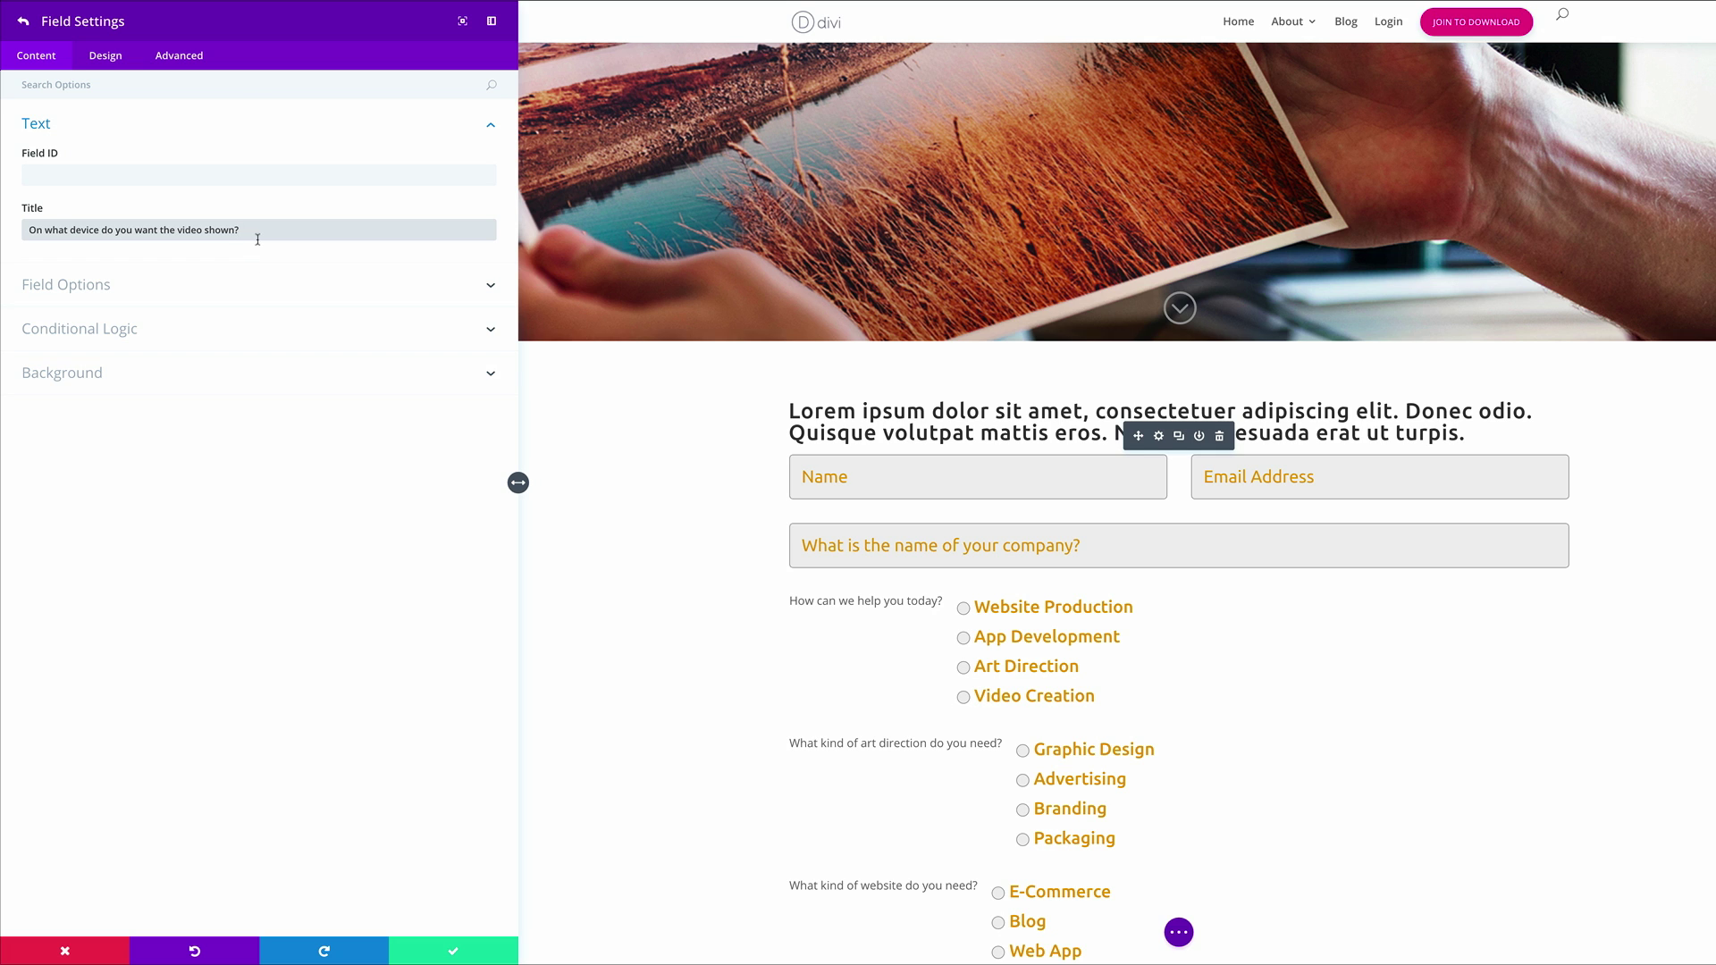
click(221, 175)
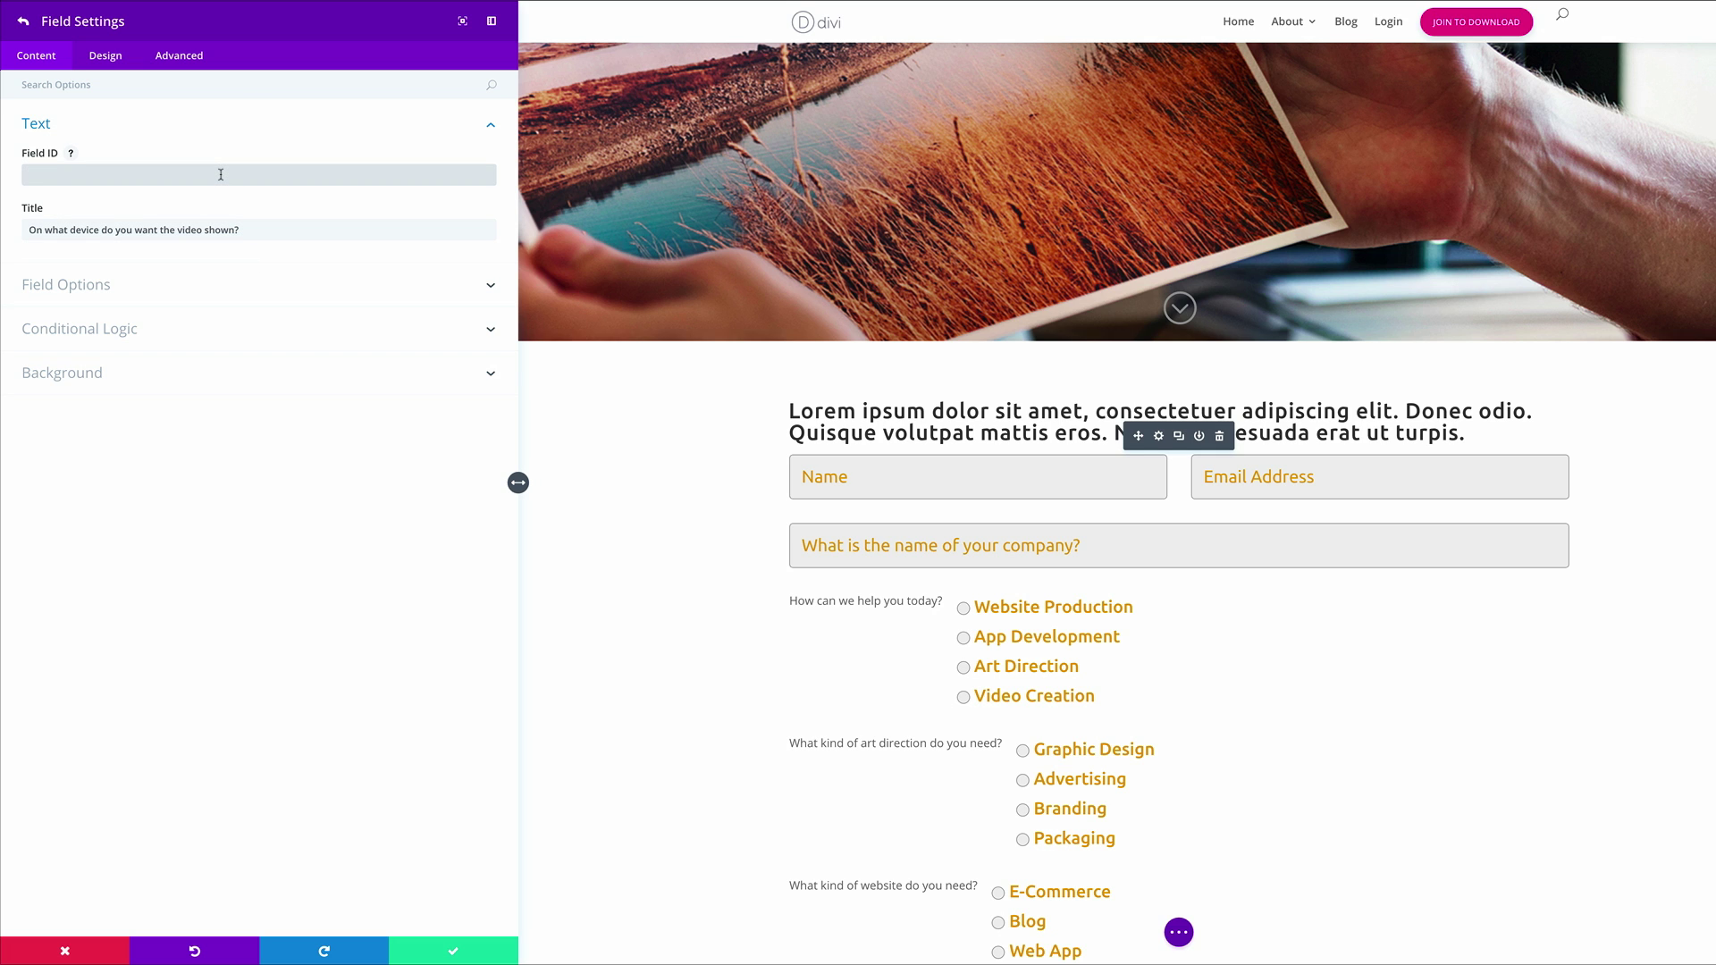
text(video)
Make it radio buttons with options Mobile Phone, Tablet, Monitor or TV and Projector
click(106, 284)
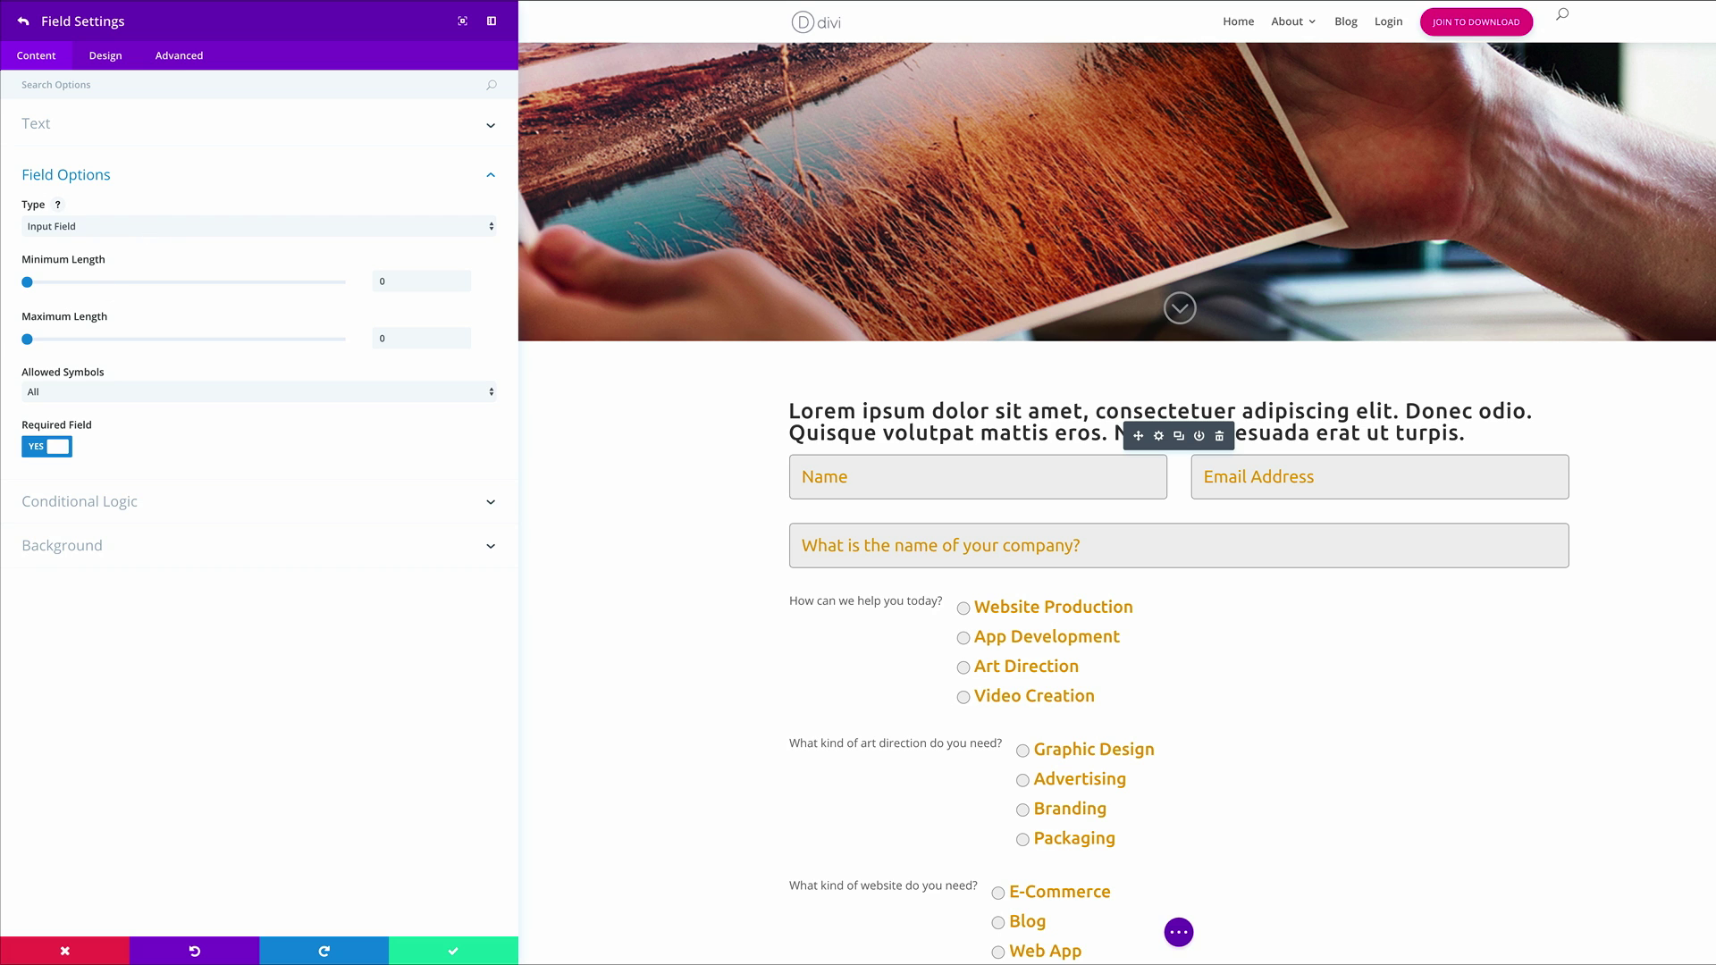
click(160, 226)
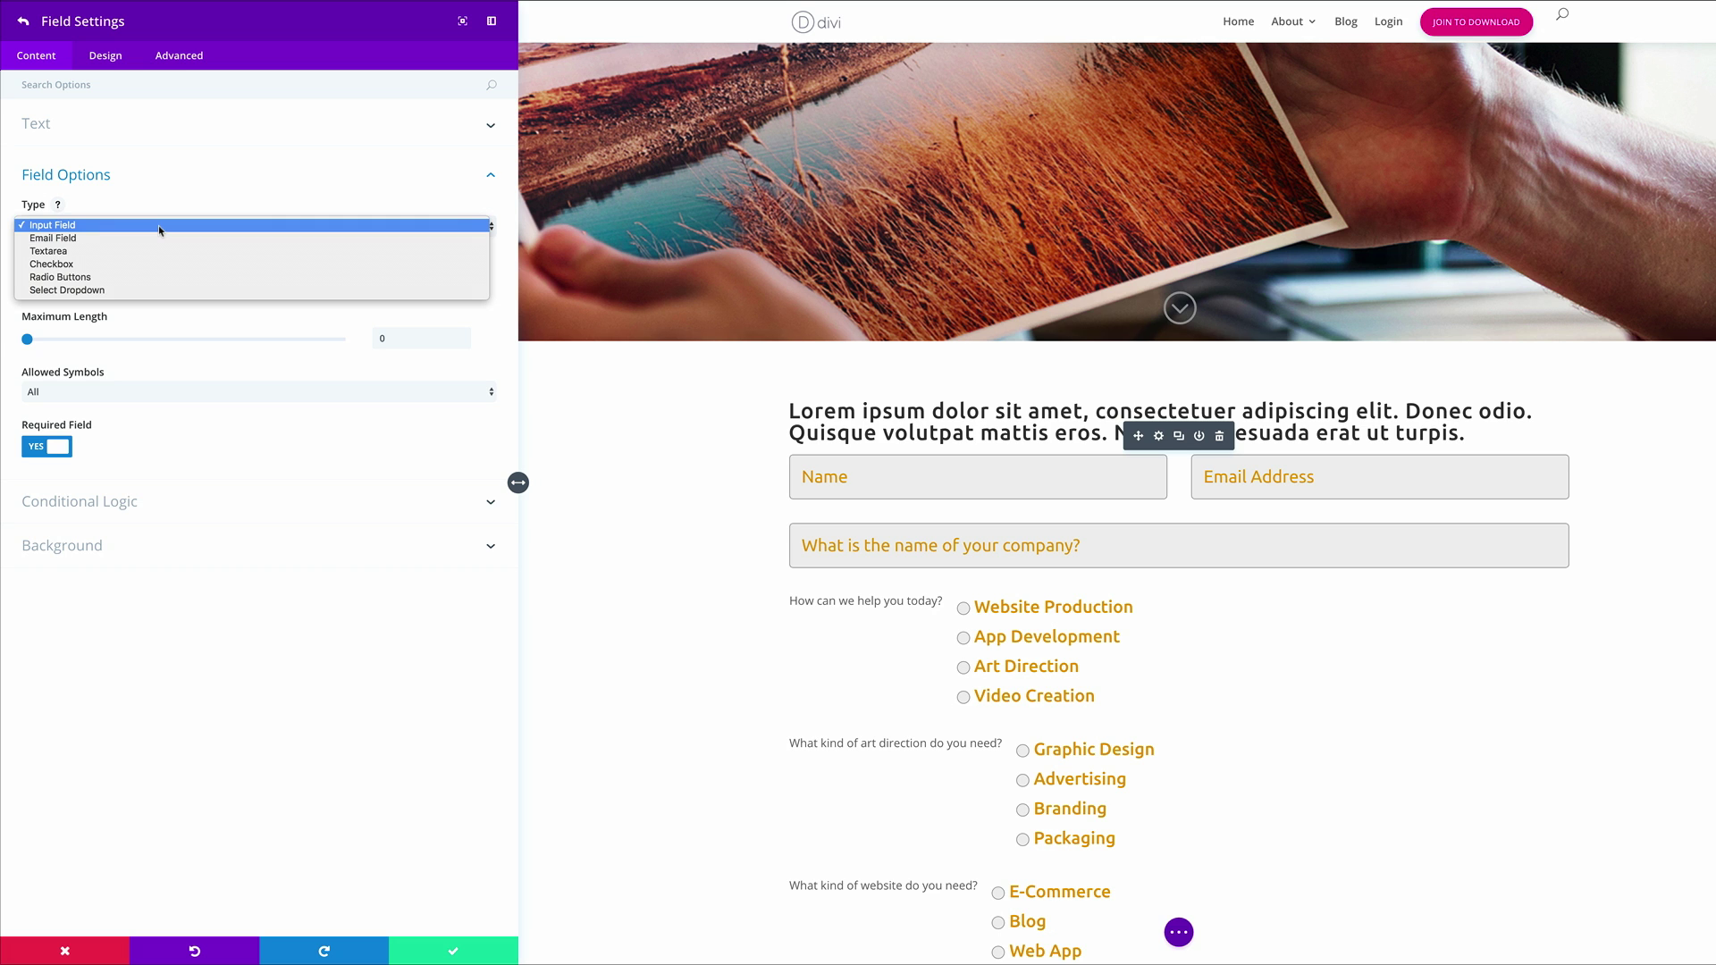
click(139, 278)
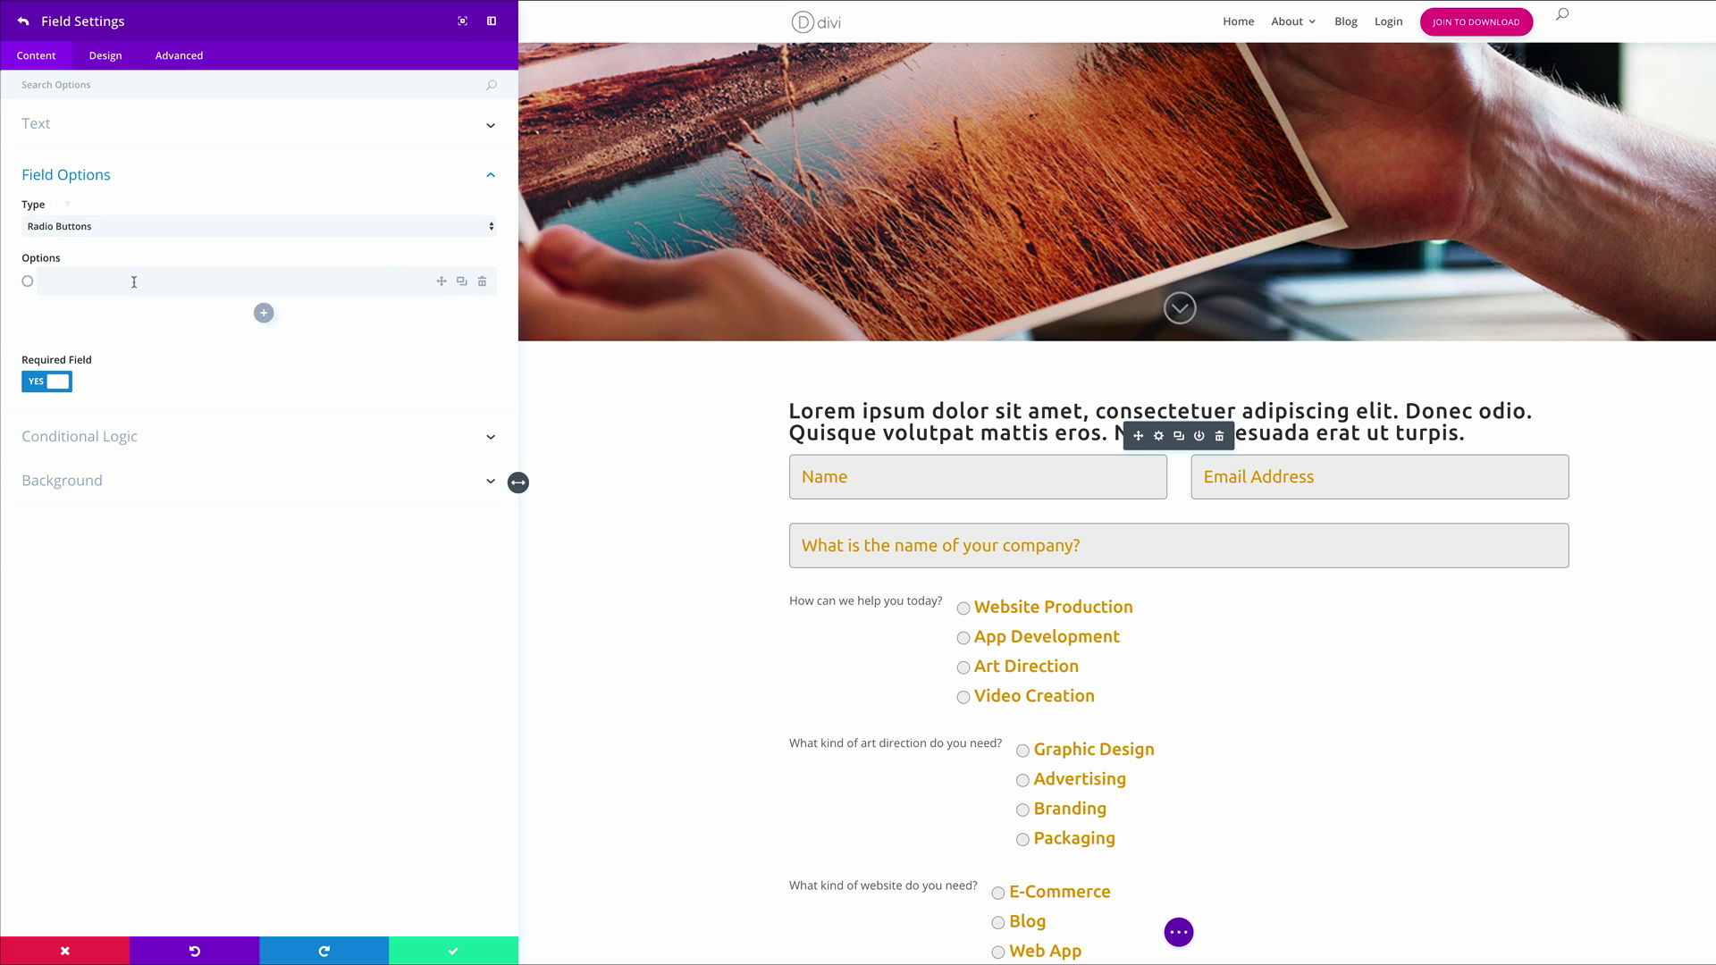
click(134, 282)
text(Mobile Phone)
click(264, 313)
click(243, 321)
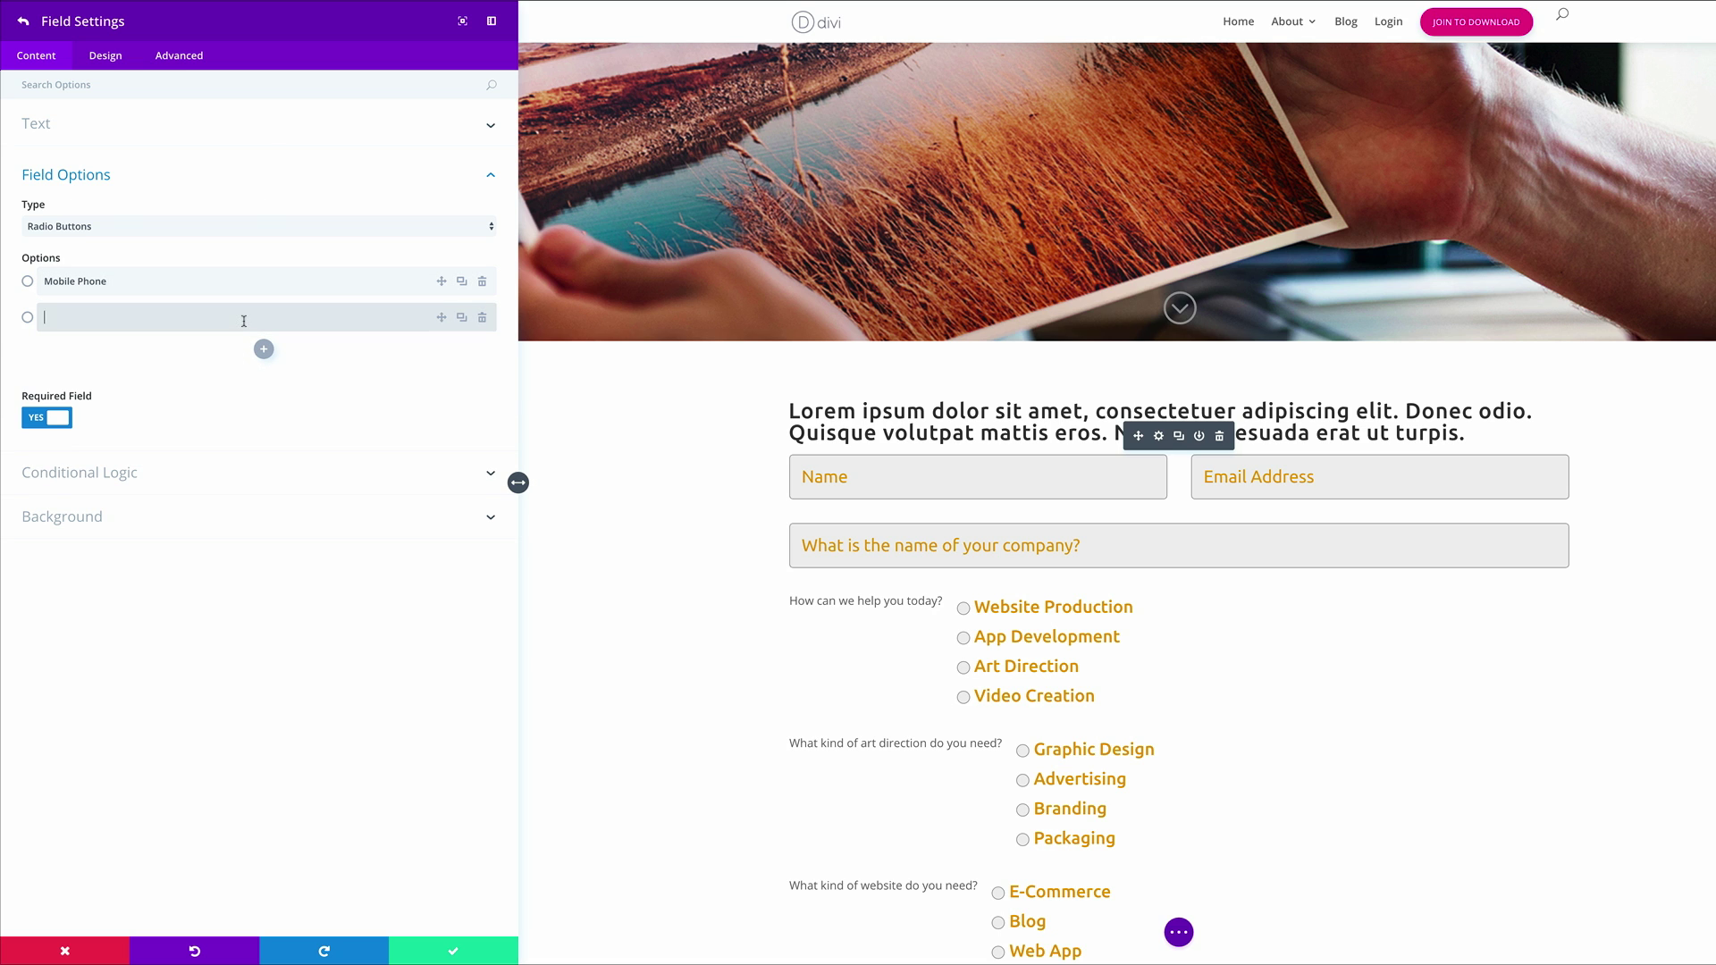
text(Tablet)
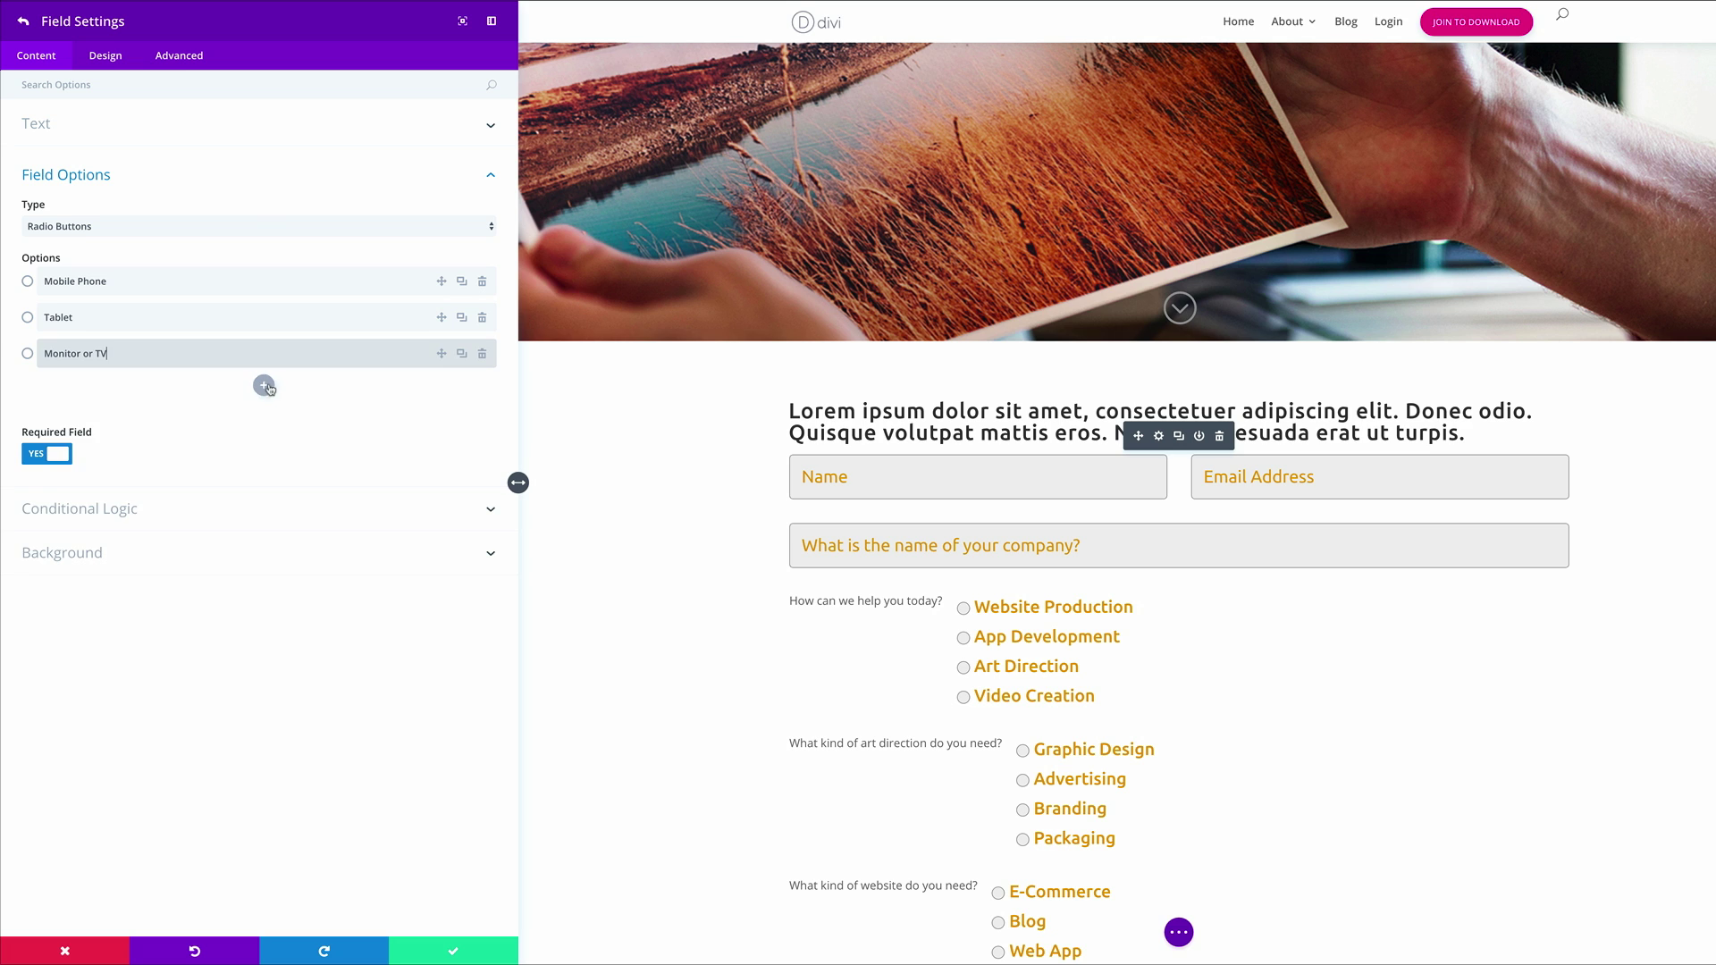
click(264, 385)
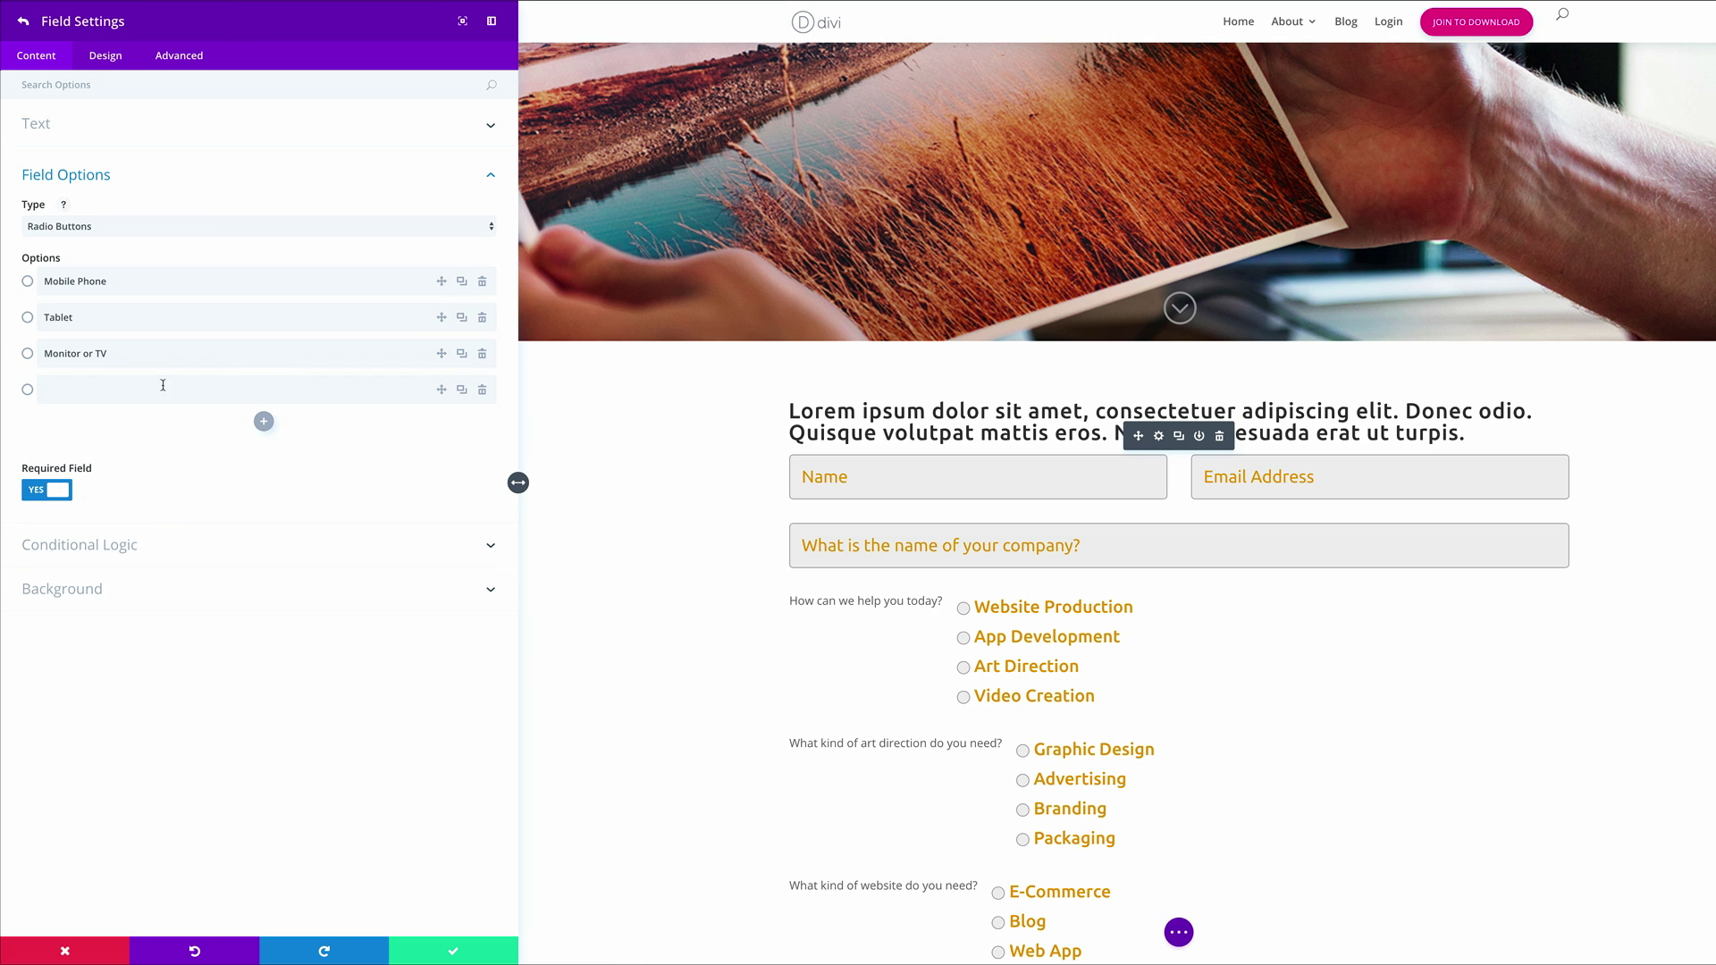
click(162, 393)
text(Projector)
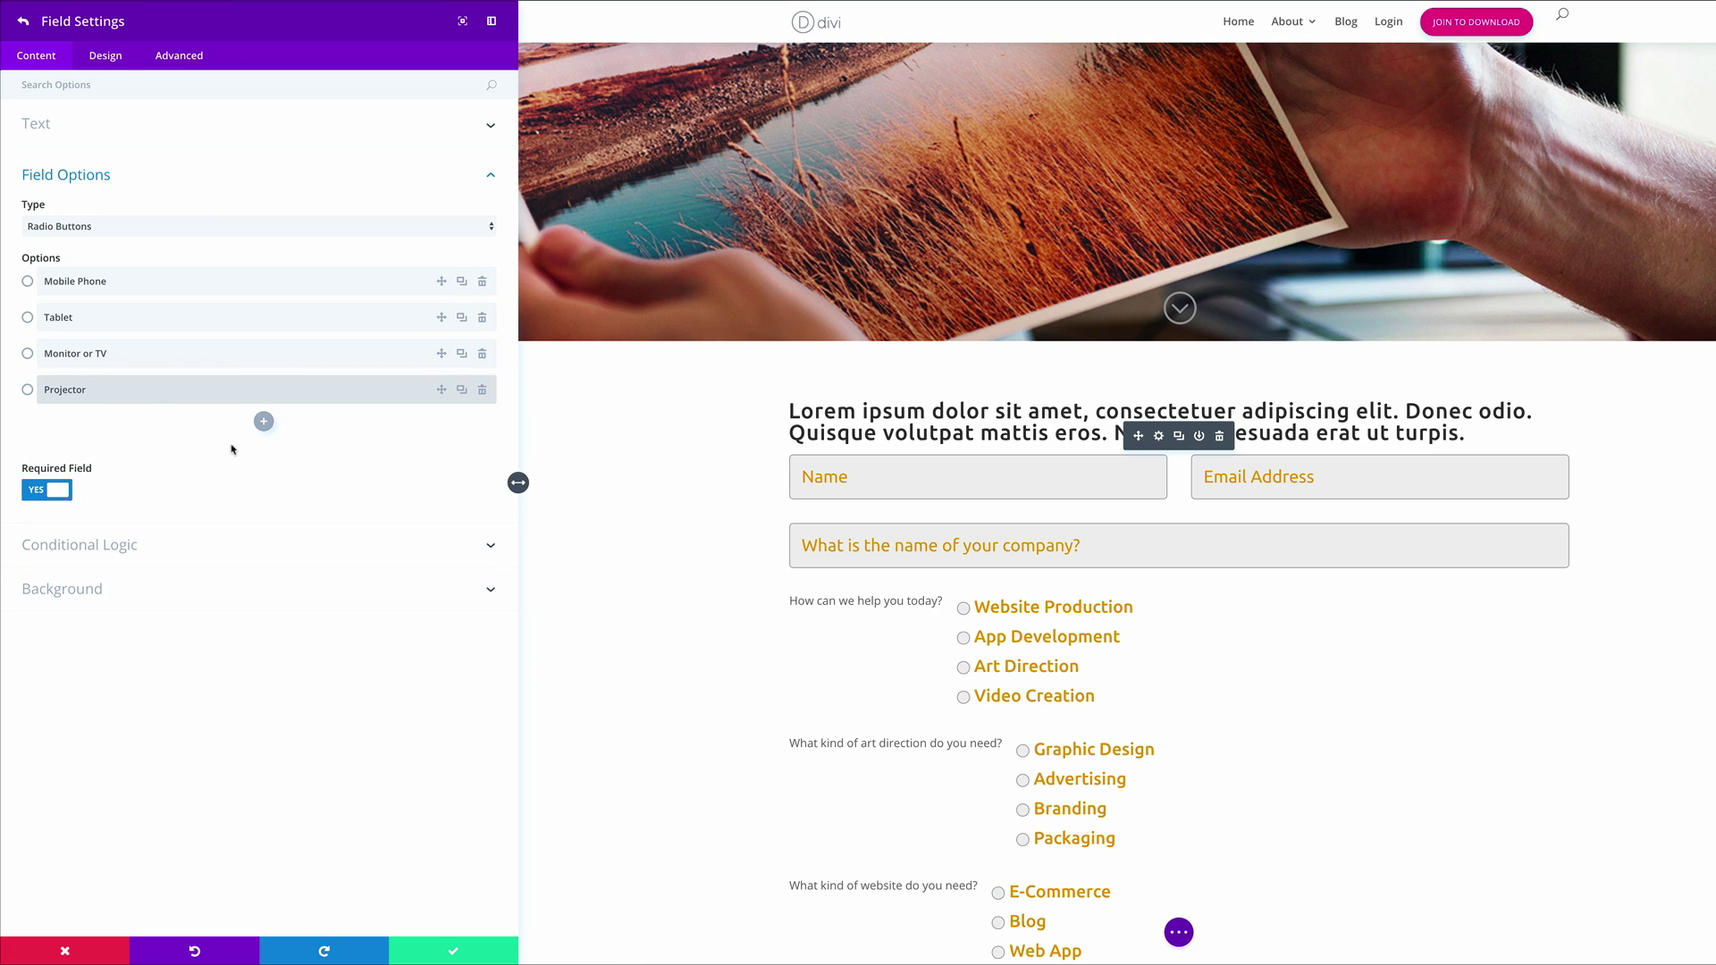
click(119, 550)
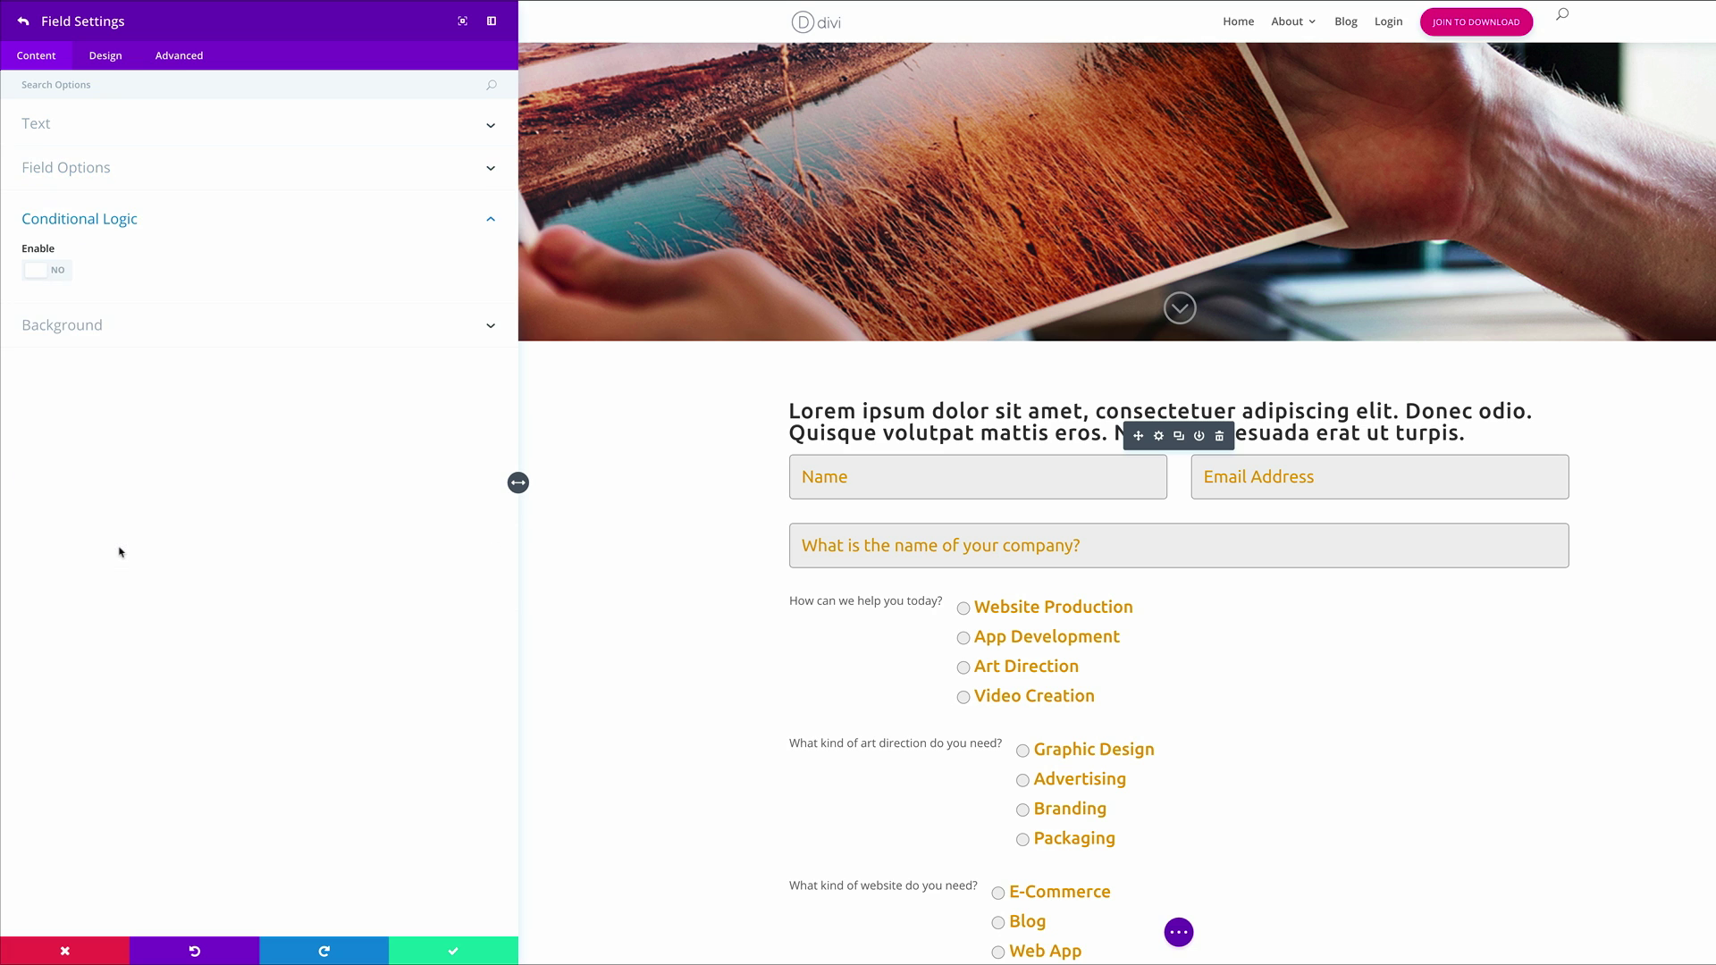
Enable a rule showing the video question only when 'How can we help you today?' equals Video Creation
click(55, 270)
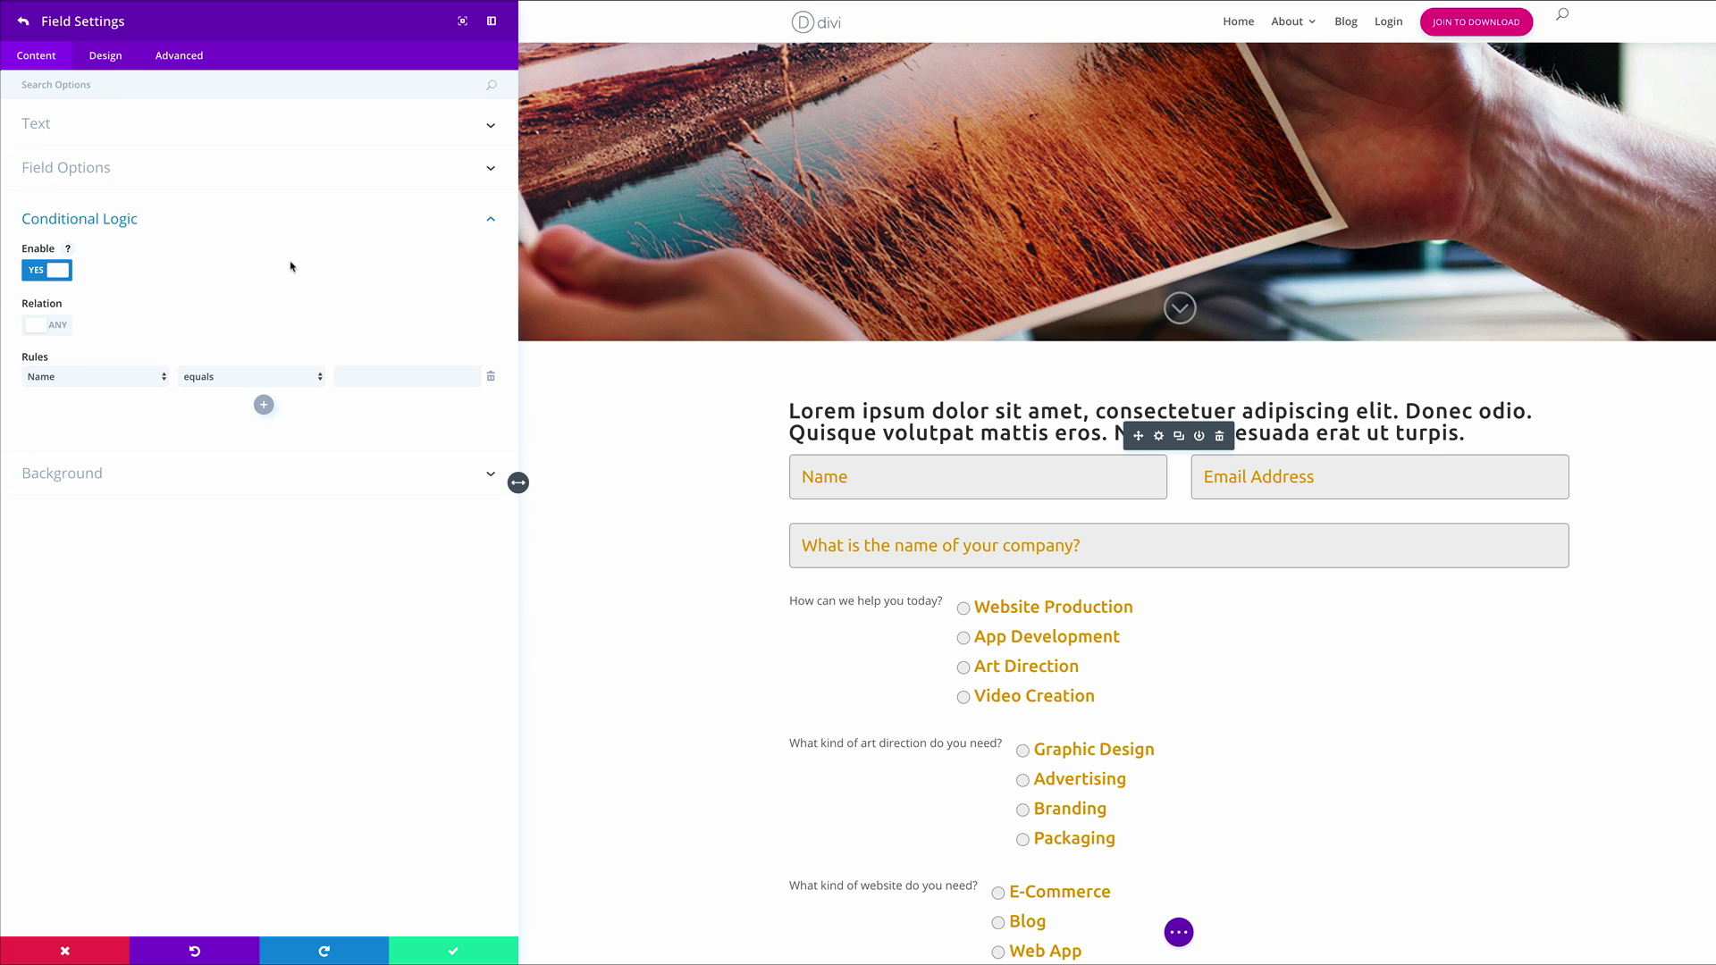
click(125, 376)
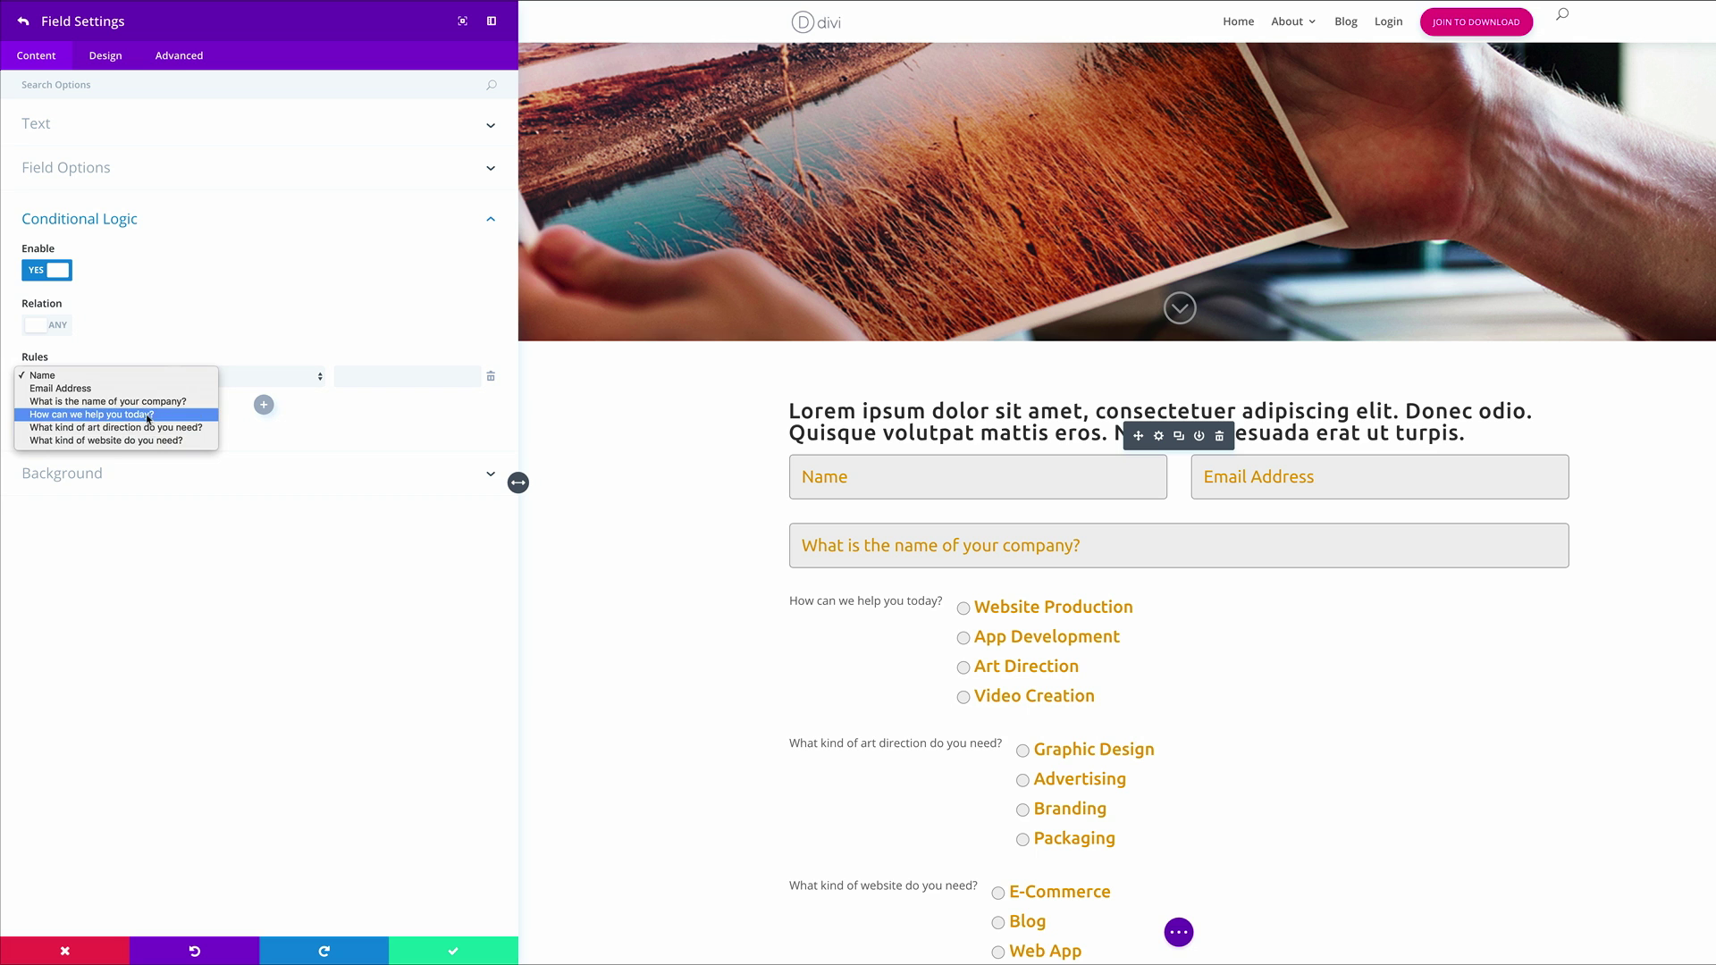
click(147, 415)
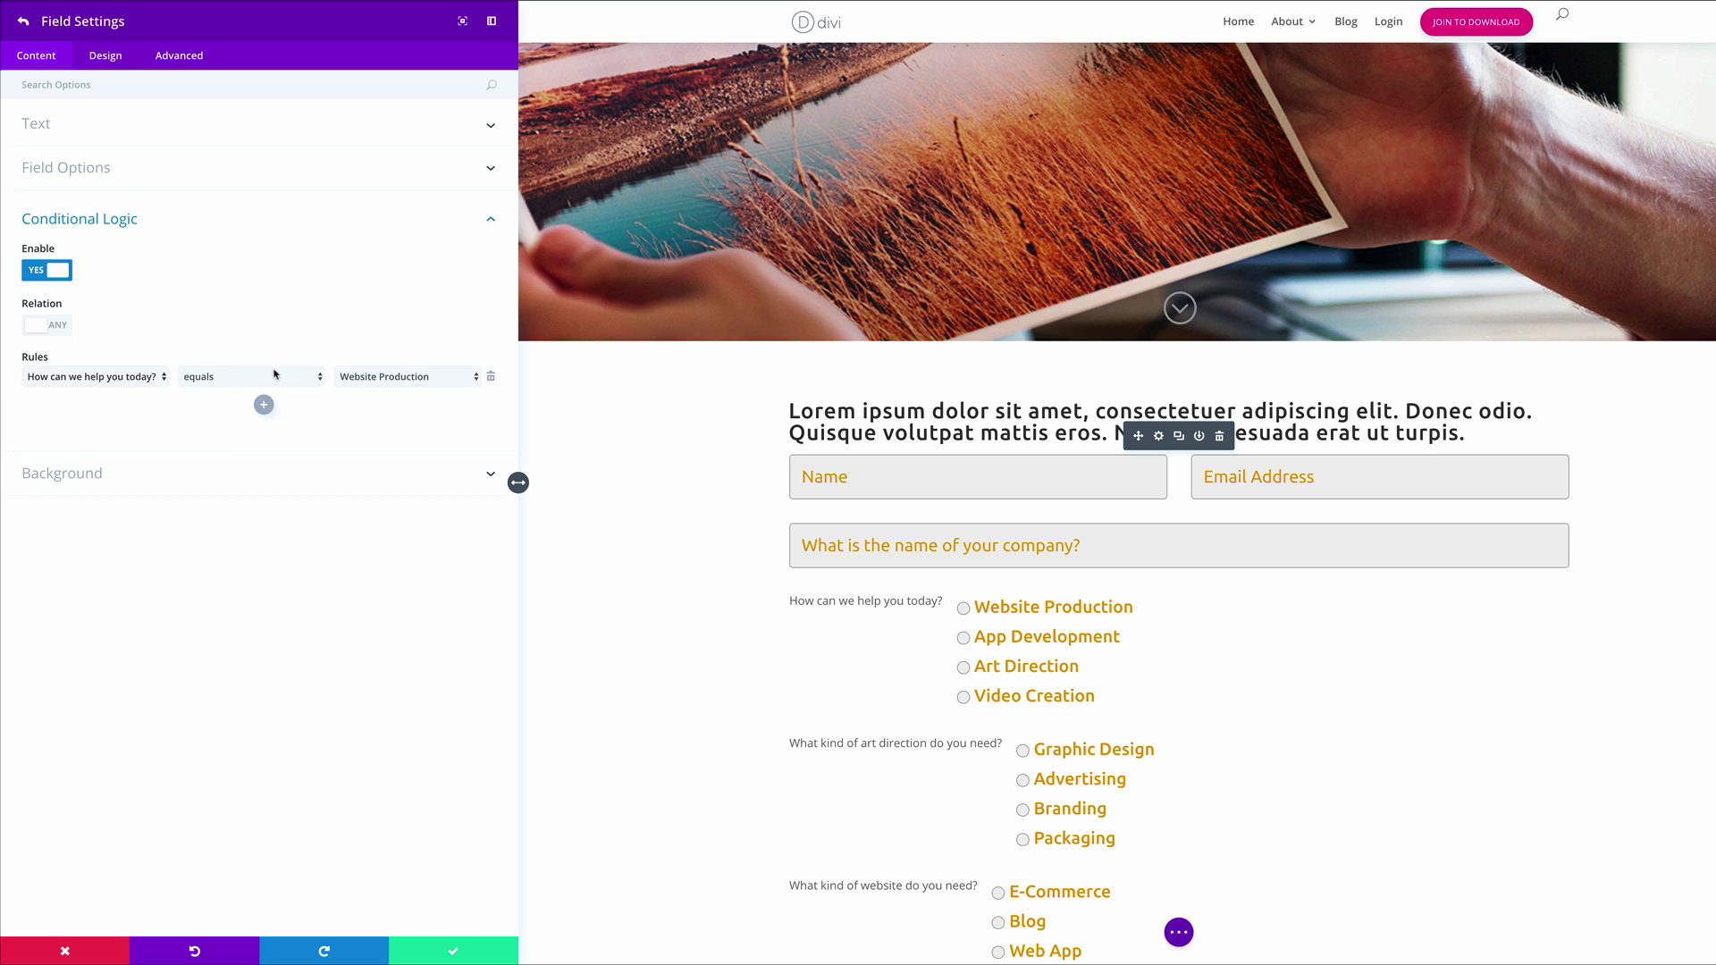
click(425, 379)
click(427, 387)
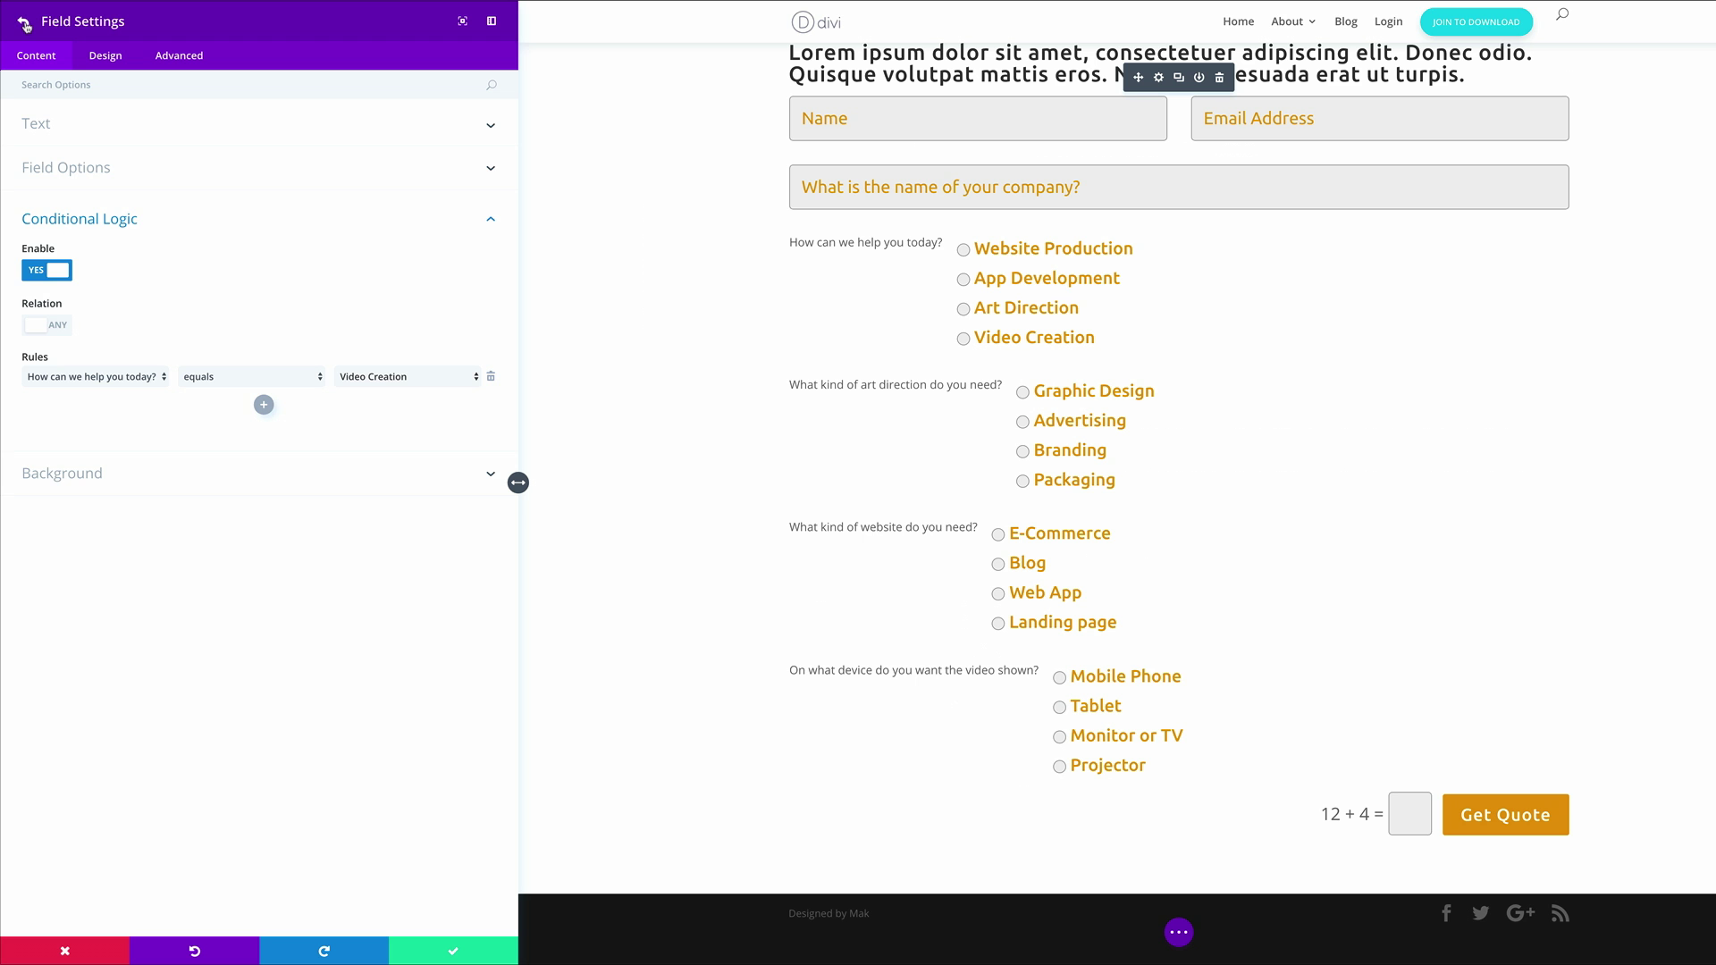
click(24, 20)
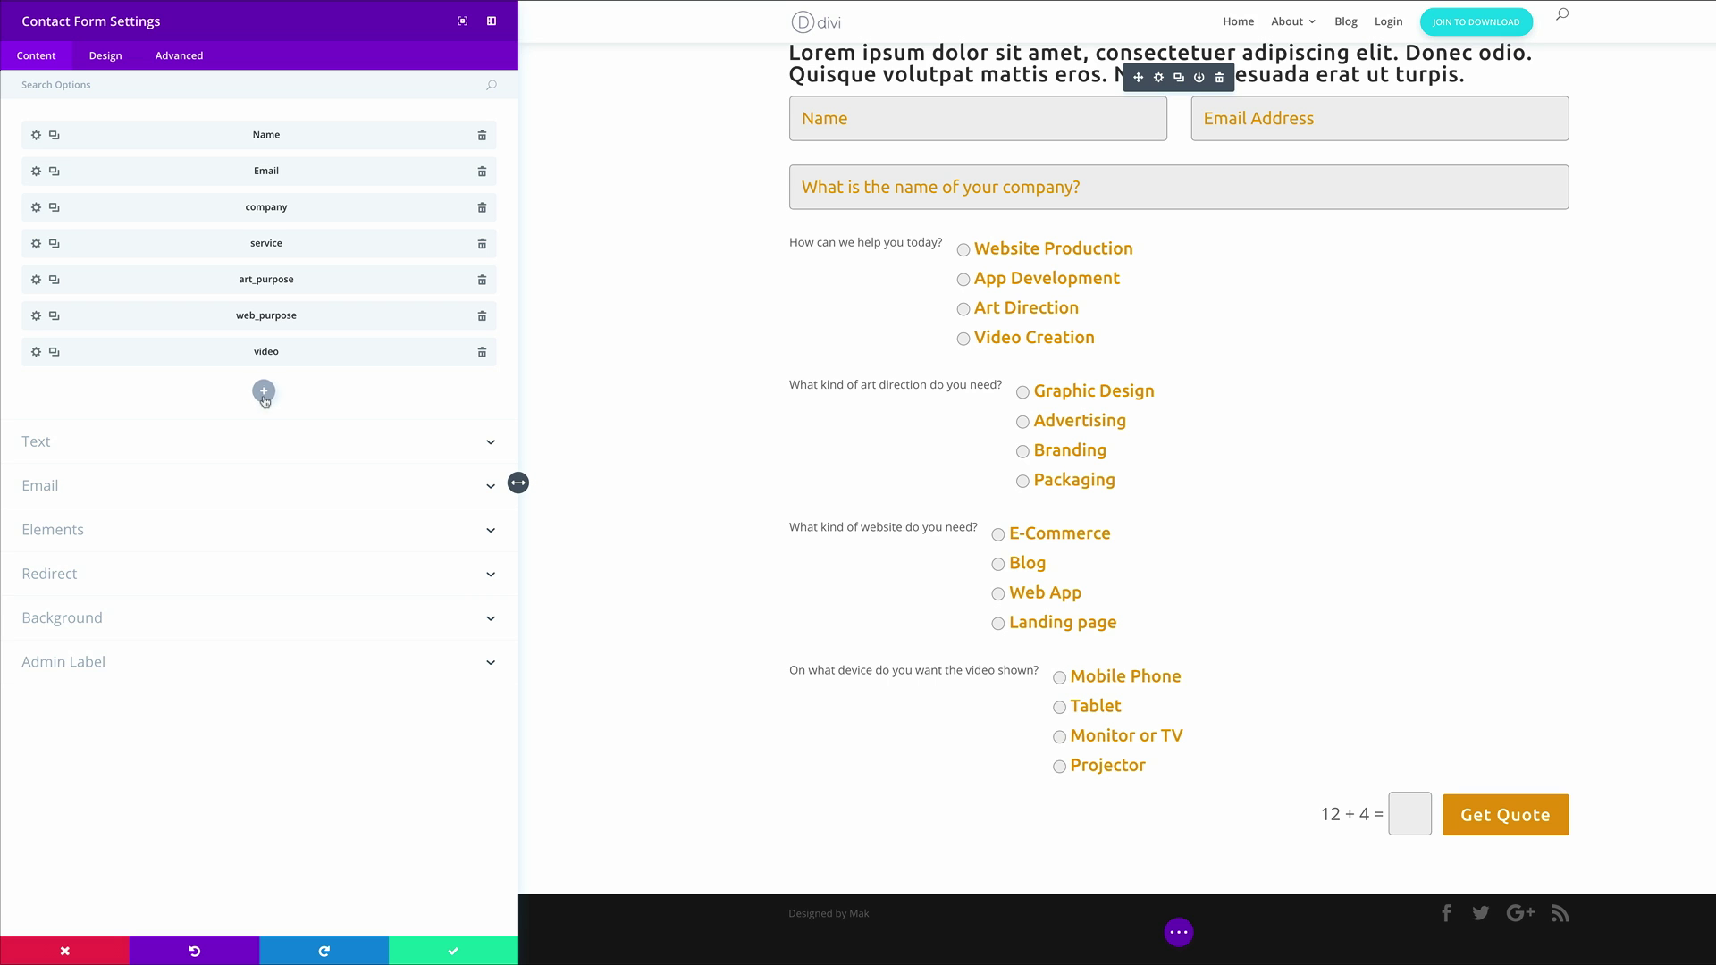
Add a field with ID app_platform titled 'On what platform do you want the app developed?'
click(263, 390)
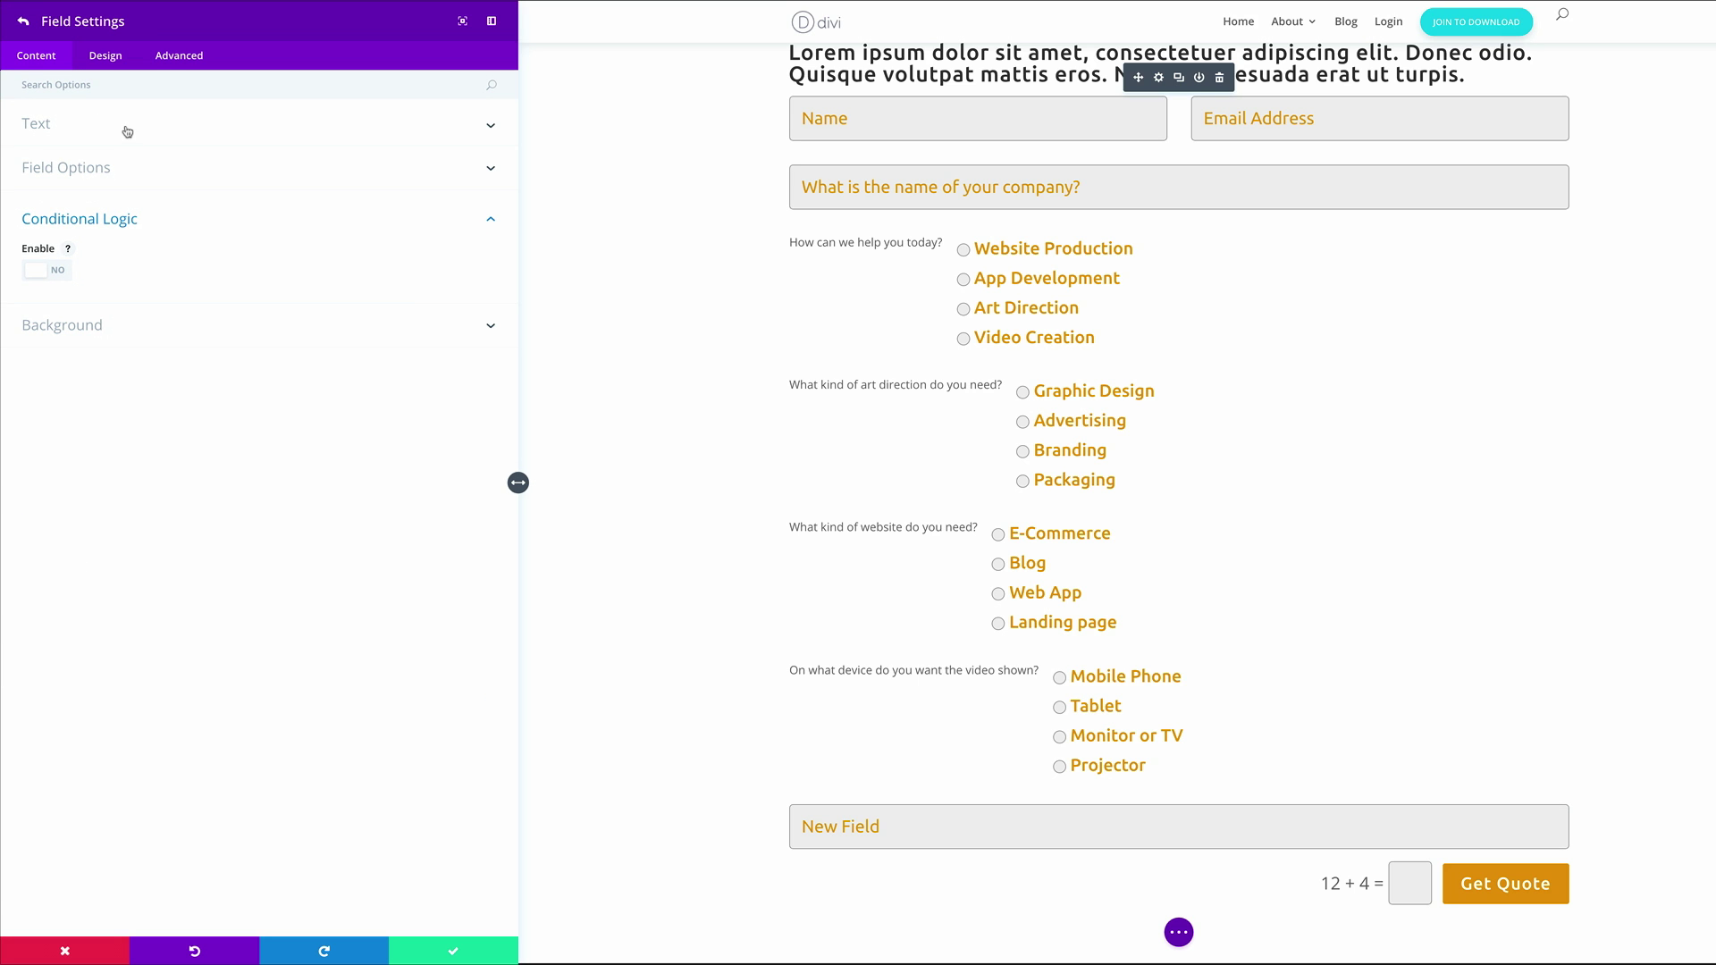
click(127, 134)
click(106, 176)
text(app_platform)
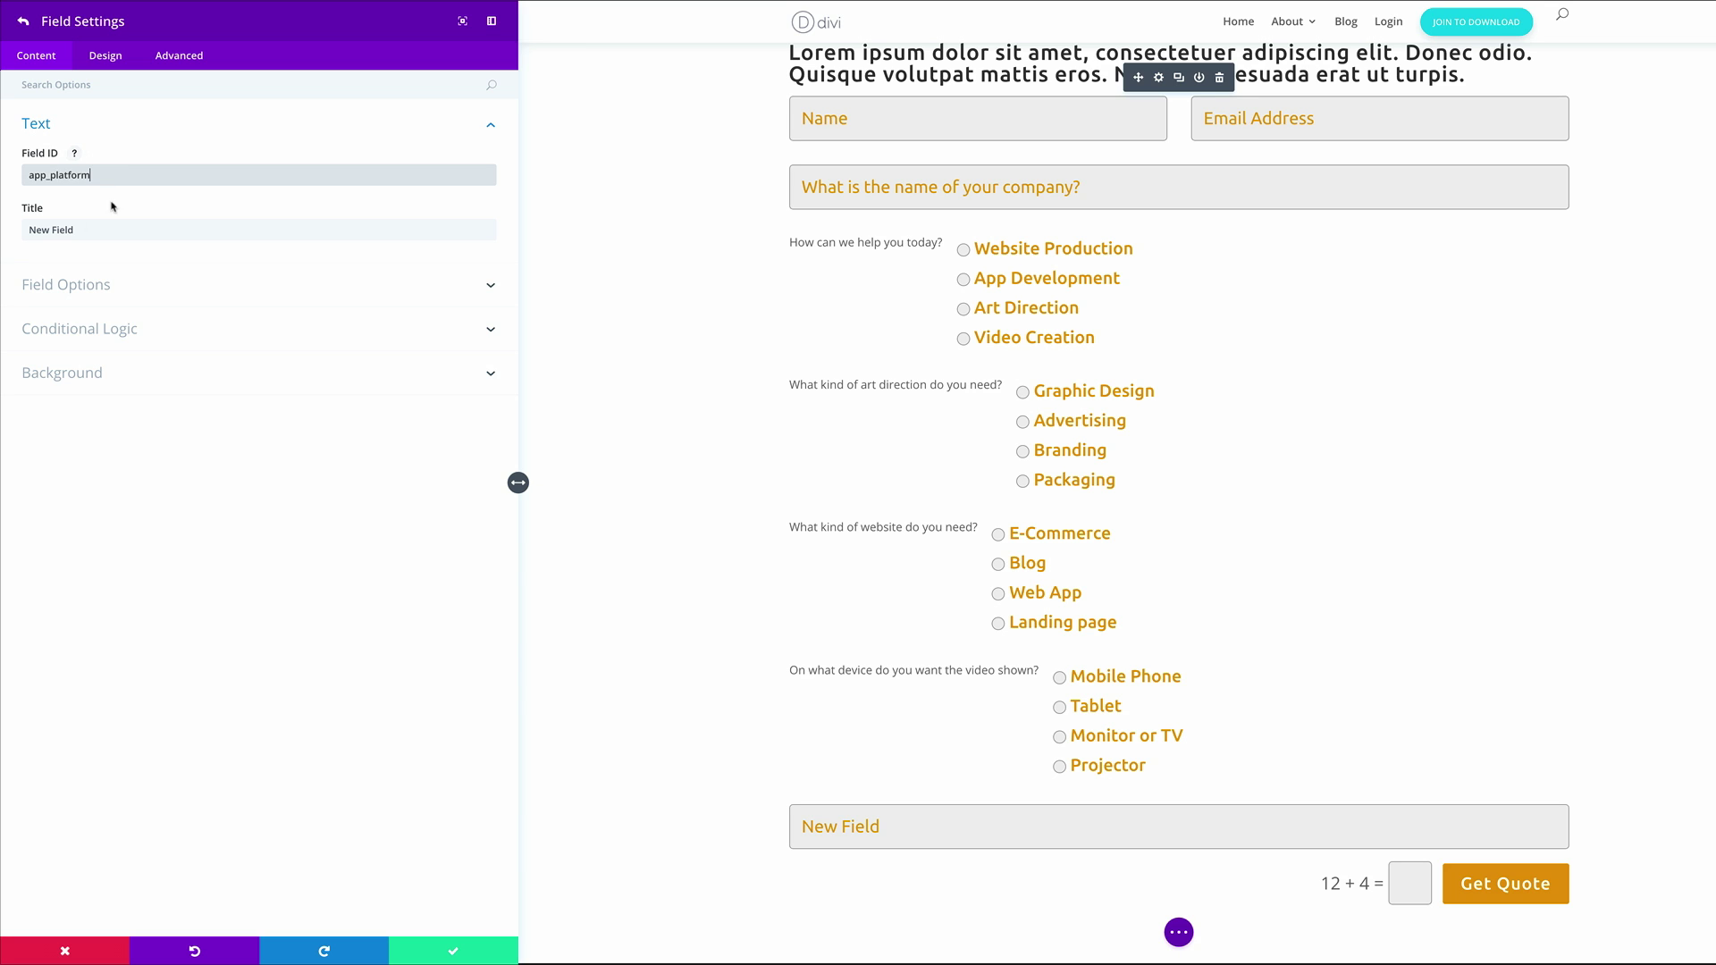
click(97, 231)
key(ctrl+shift+Left)
key(ctrl+shift+Left)
key(BackSpace)
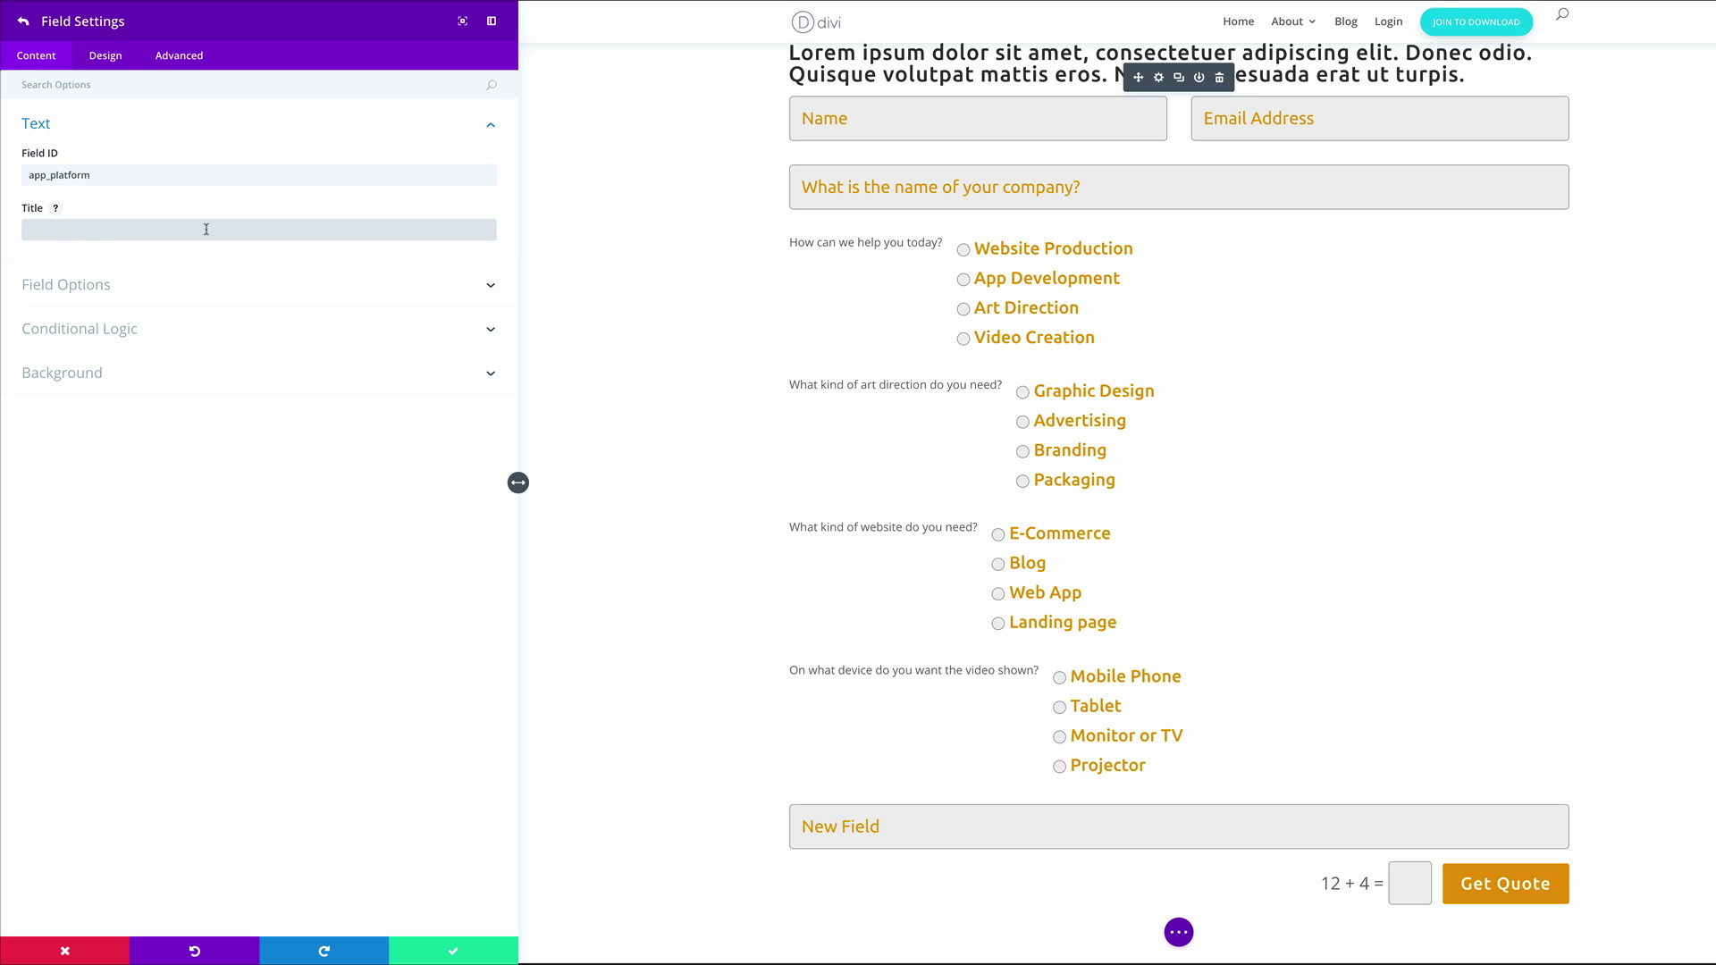
text(On what platform do you want the app developed?)
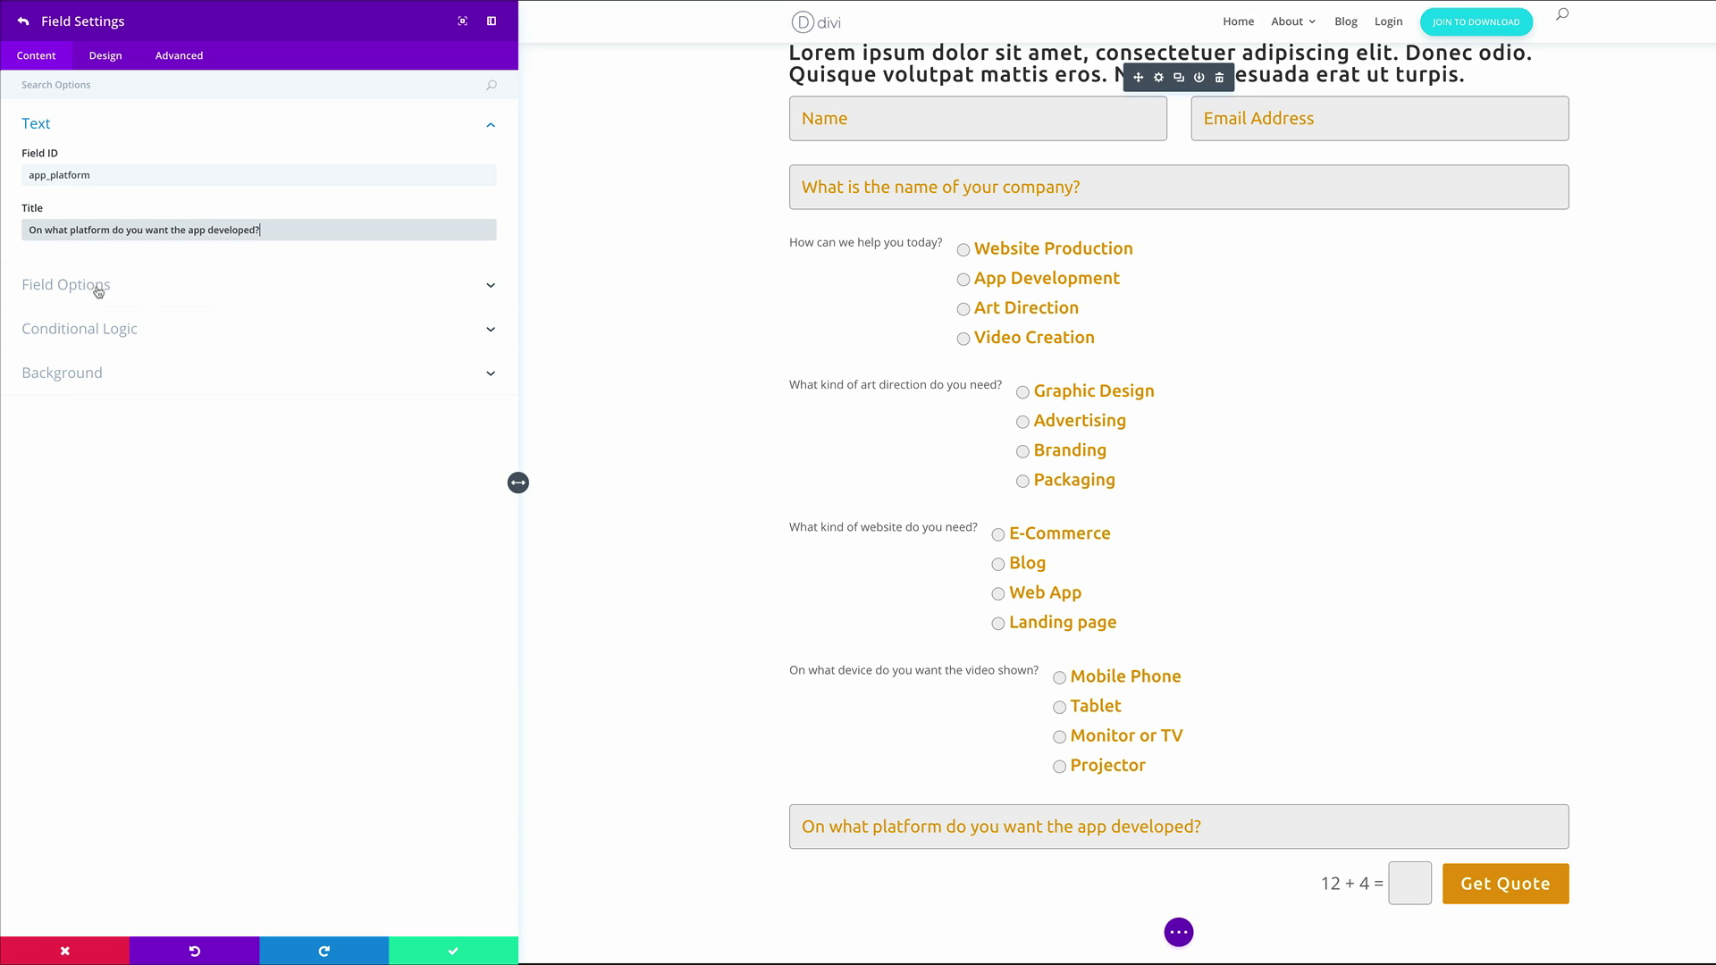
Make it radio buttons with options iOS, Android, Windows and Blackberry
click(97, 288)
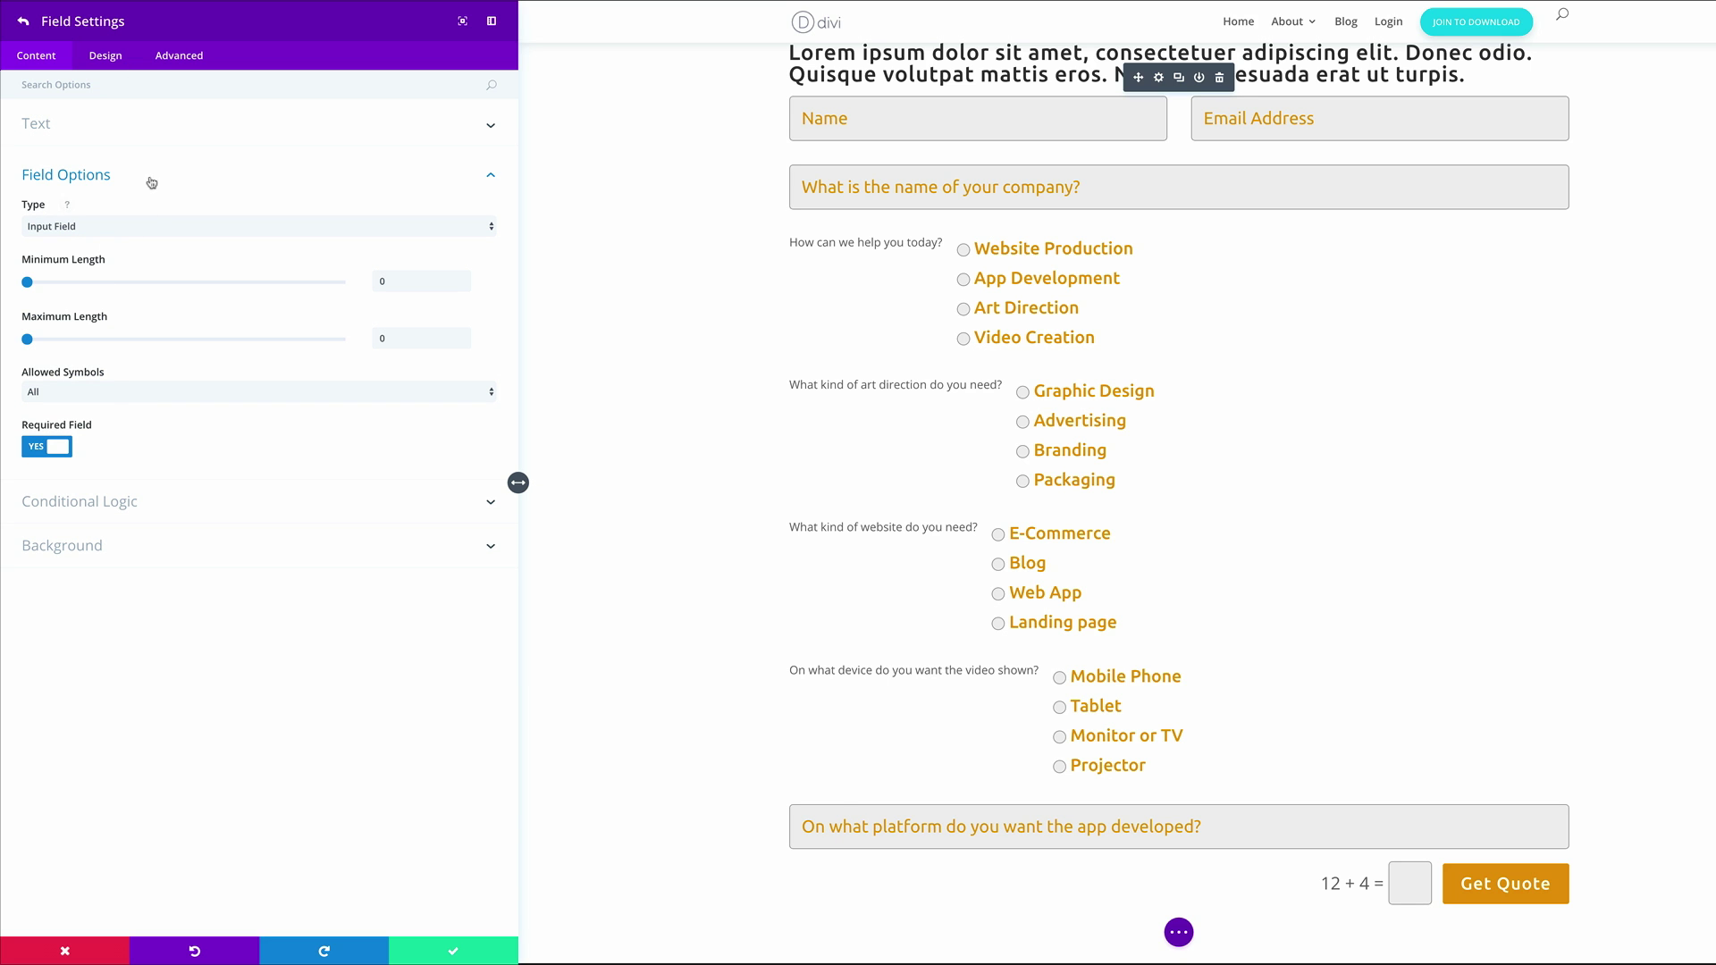
click(145, 229)
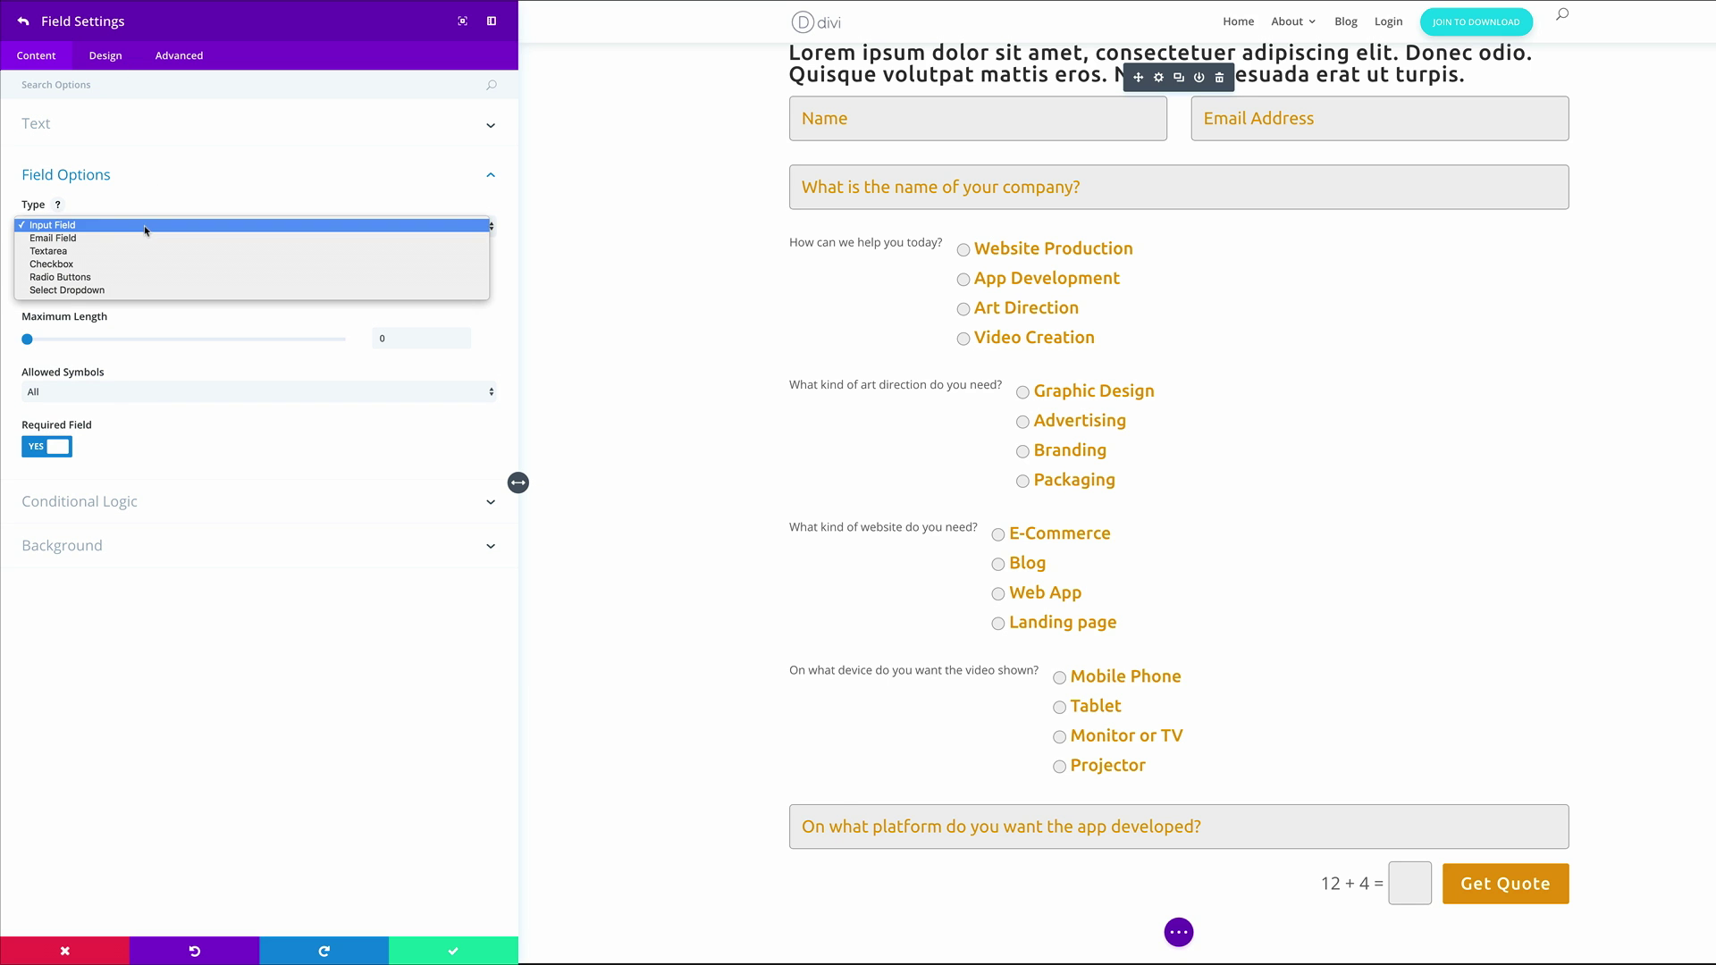
click(154, 279)
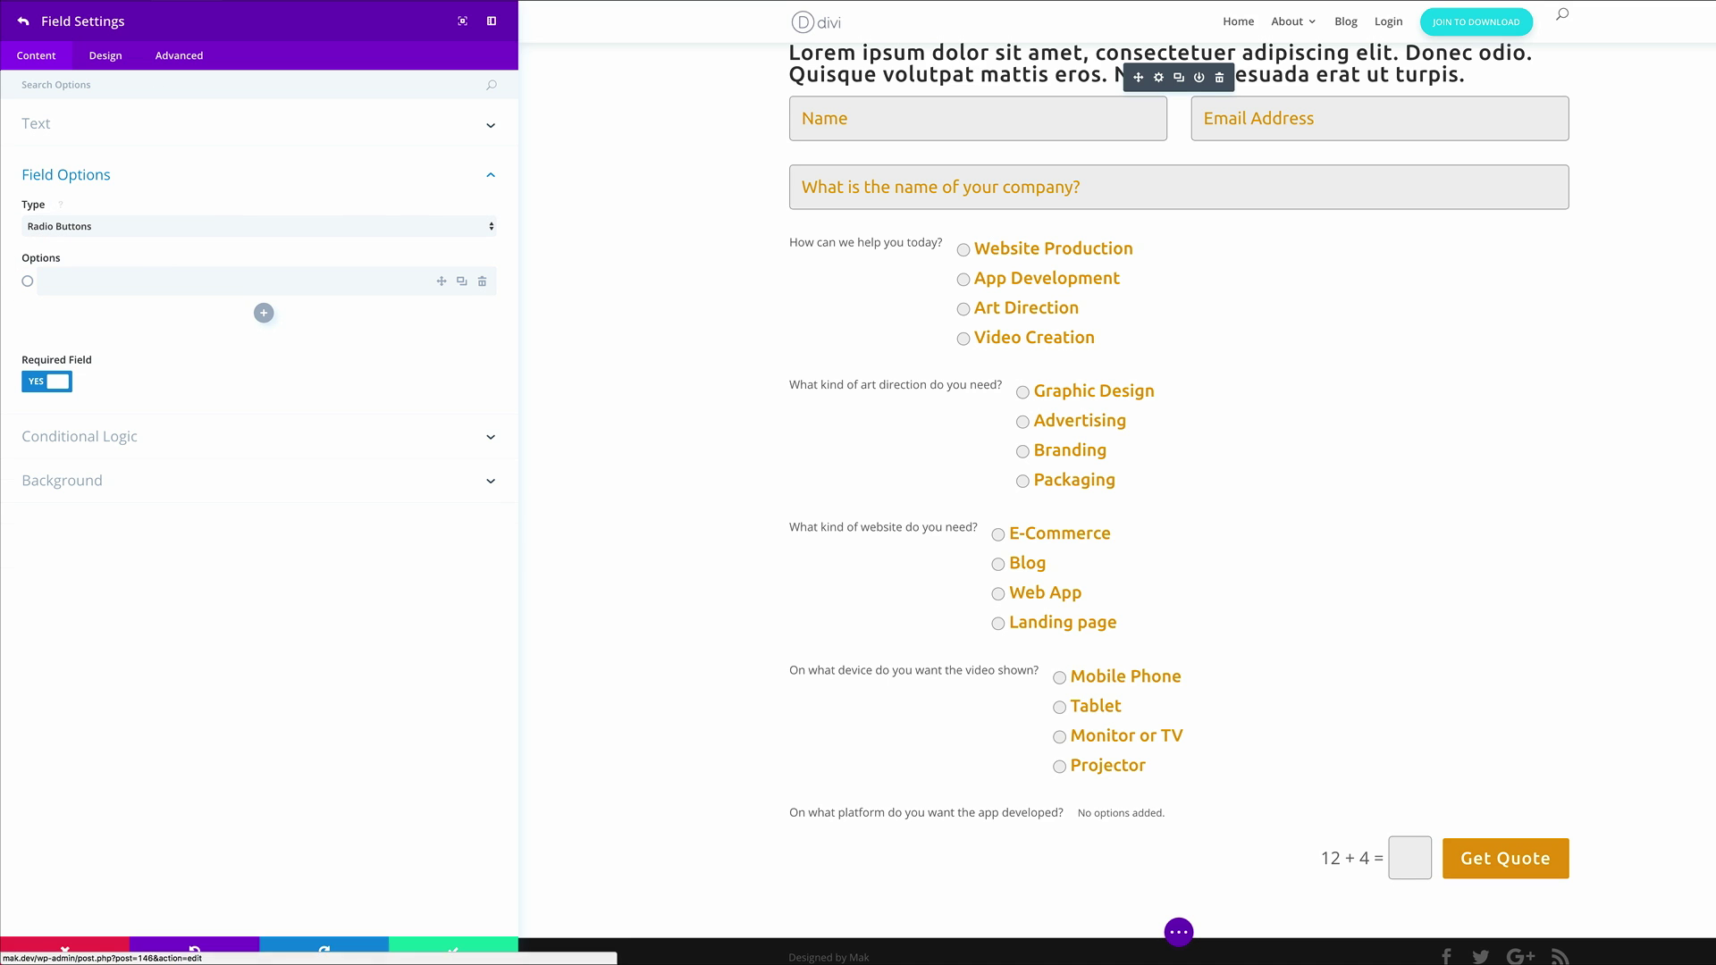
click(118, 282)
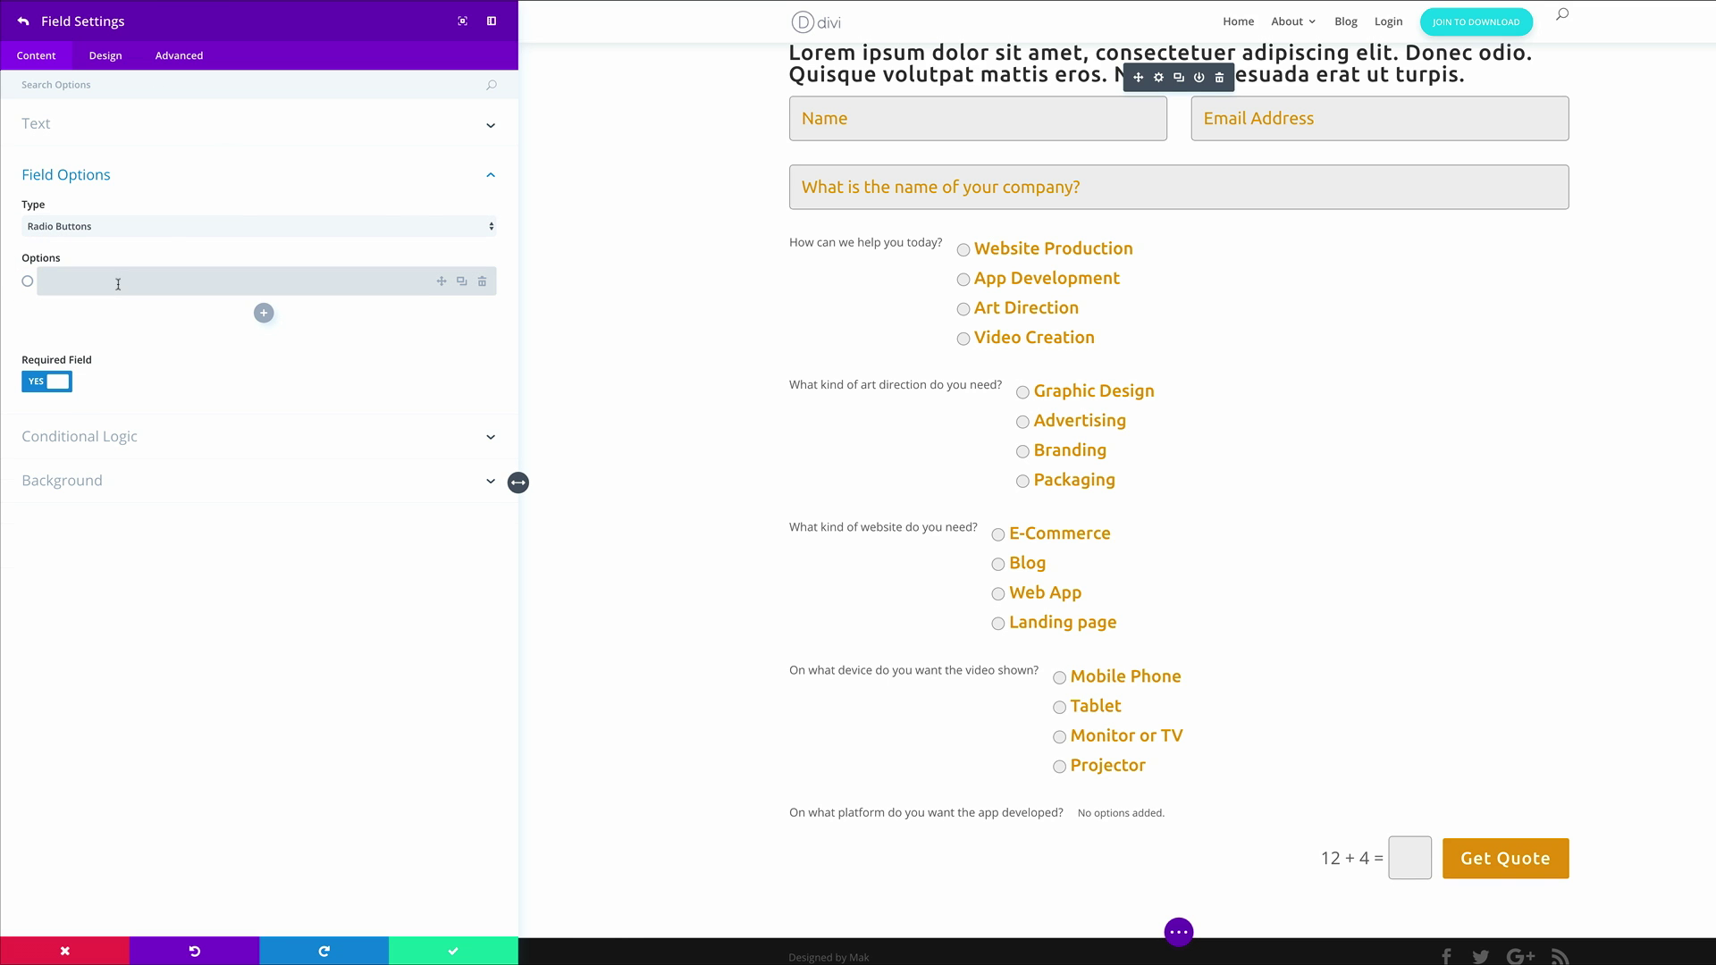
text(iOS)
key(Return)
text(Android)
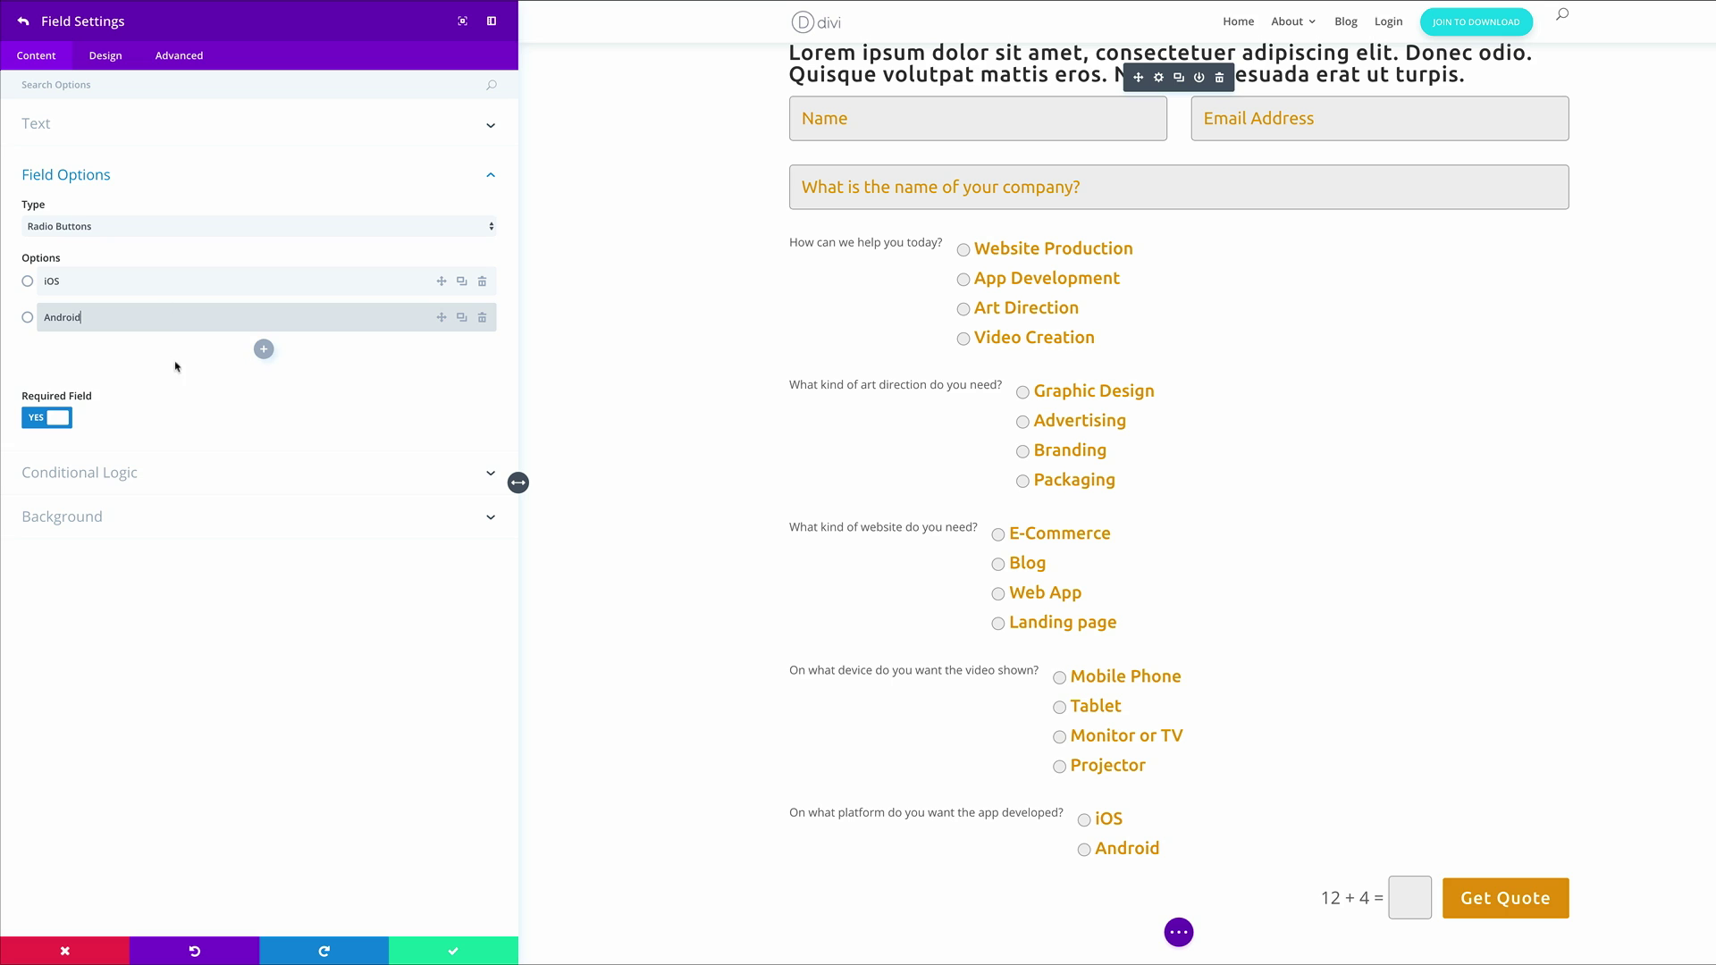
click(264, 349)
click(126, 362)
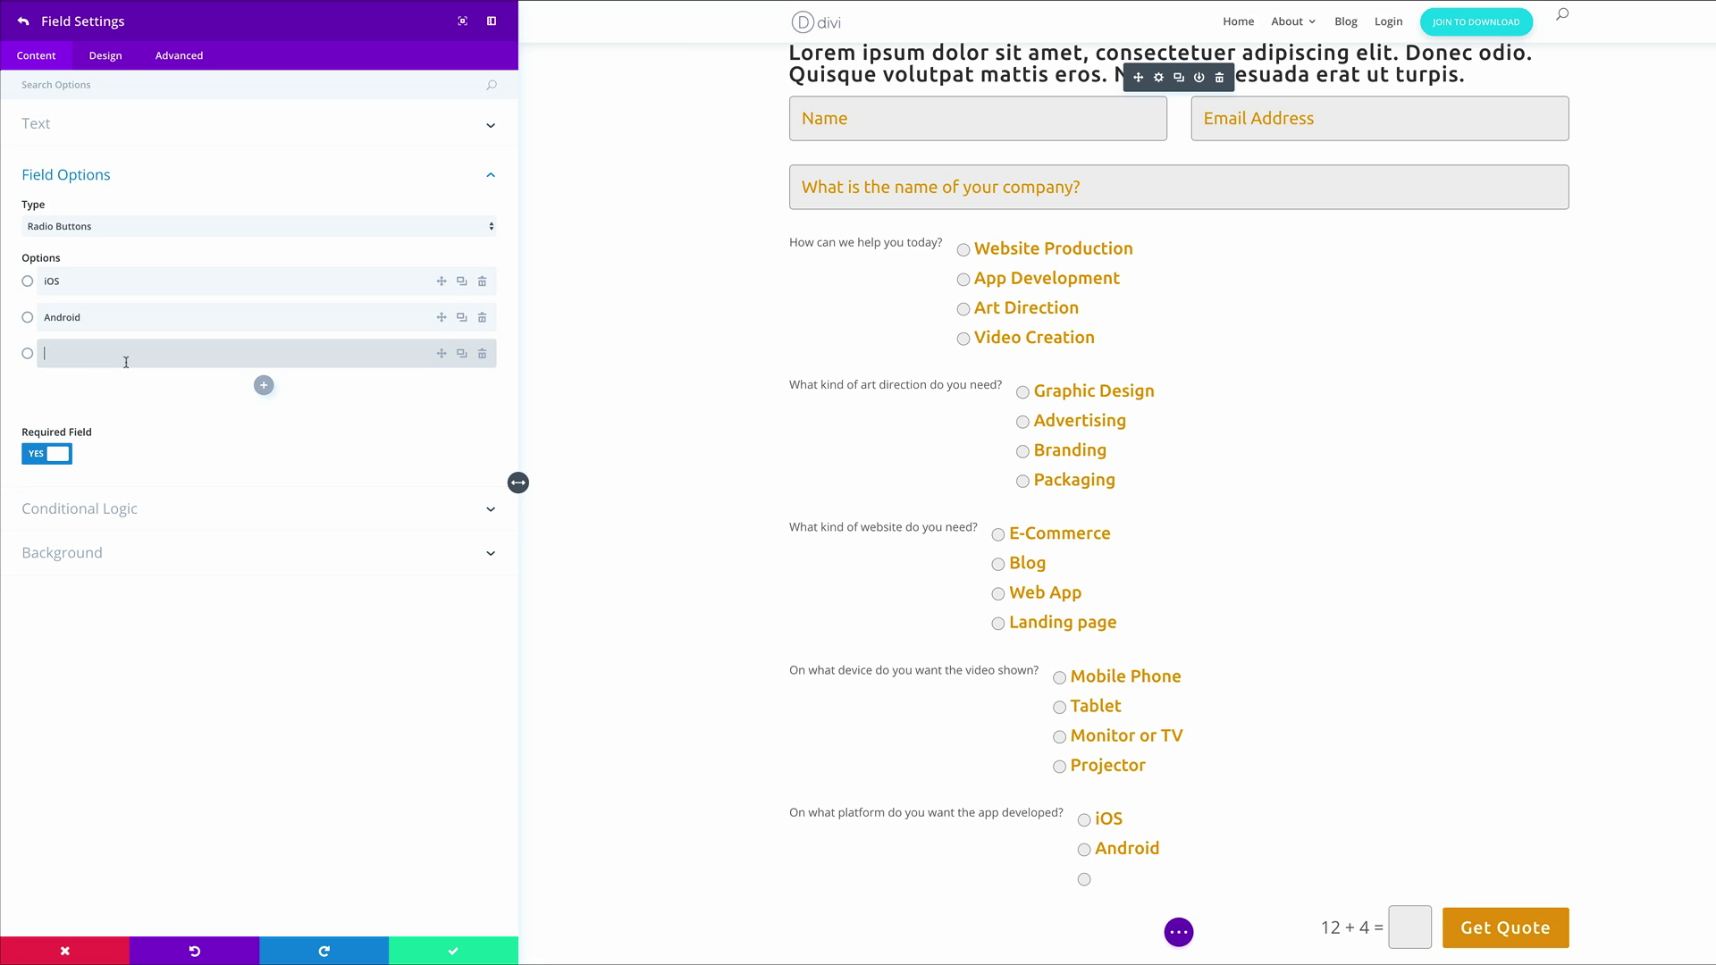
text(Windows)
click(263, 386)
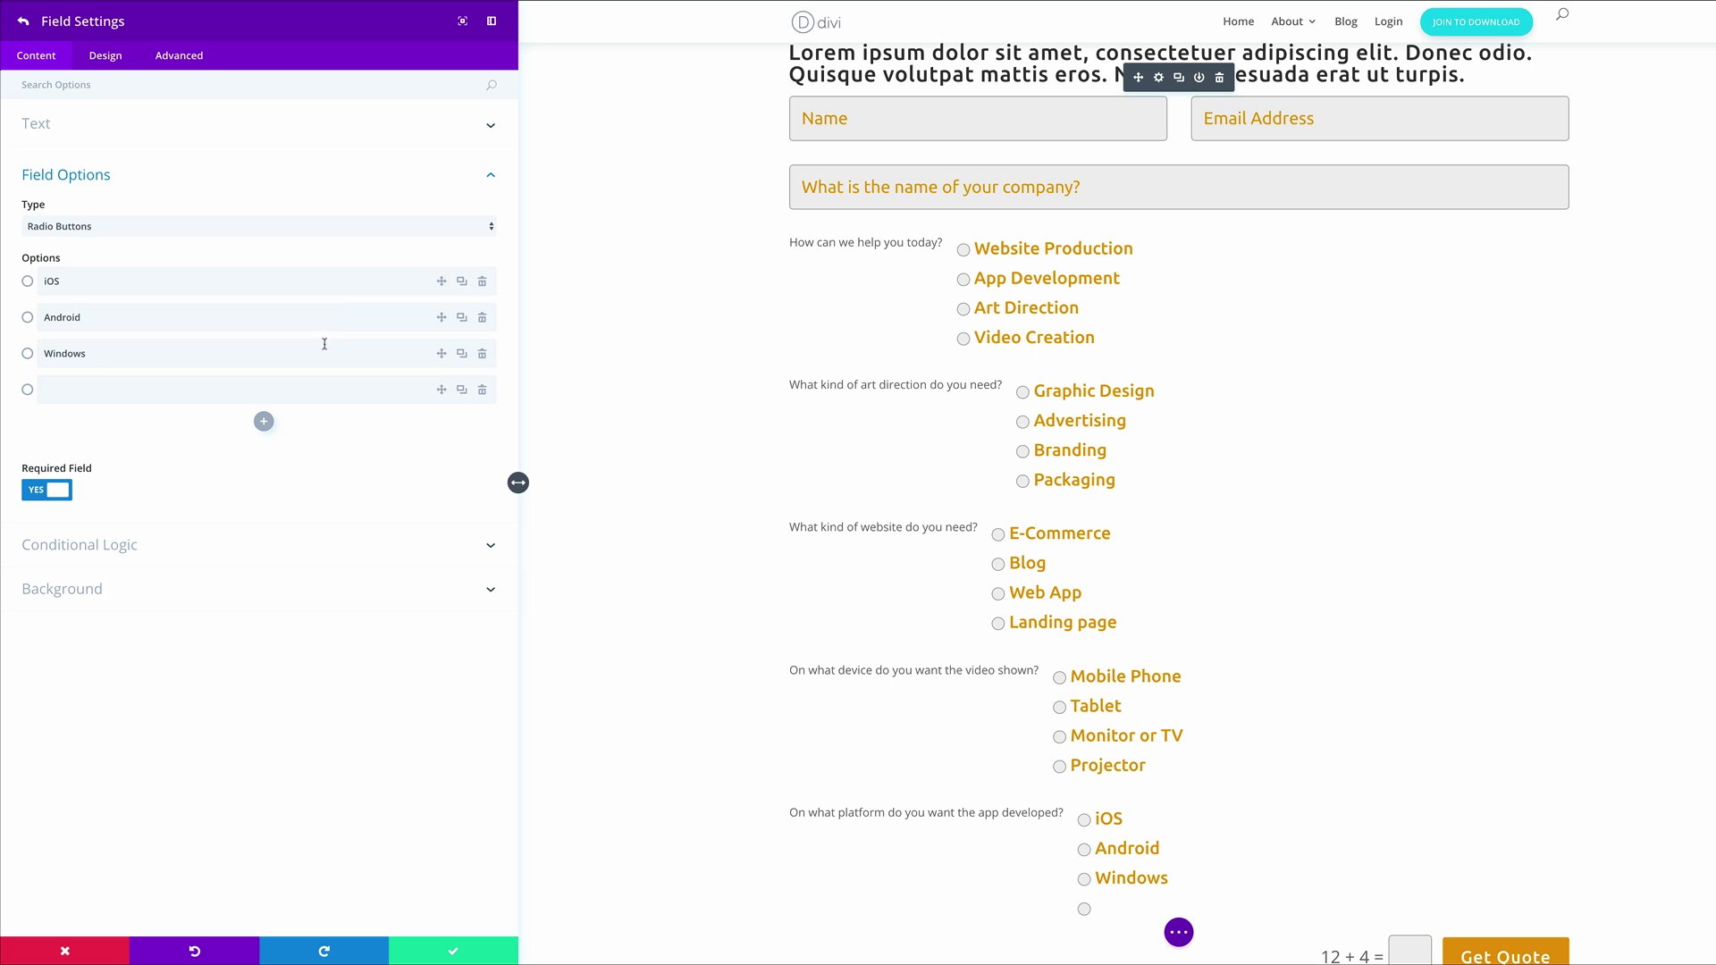
click(310, 394)
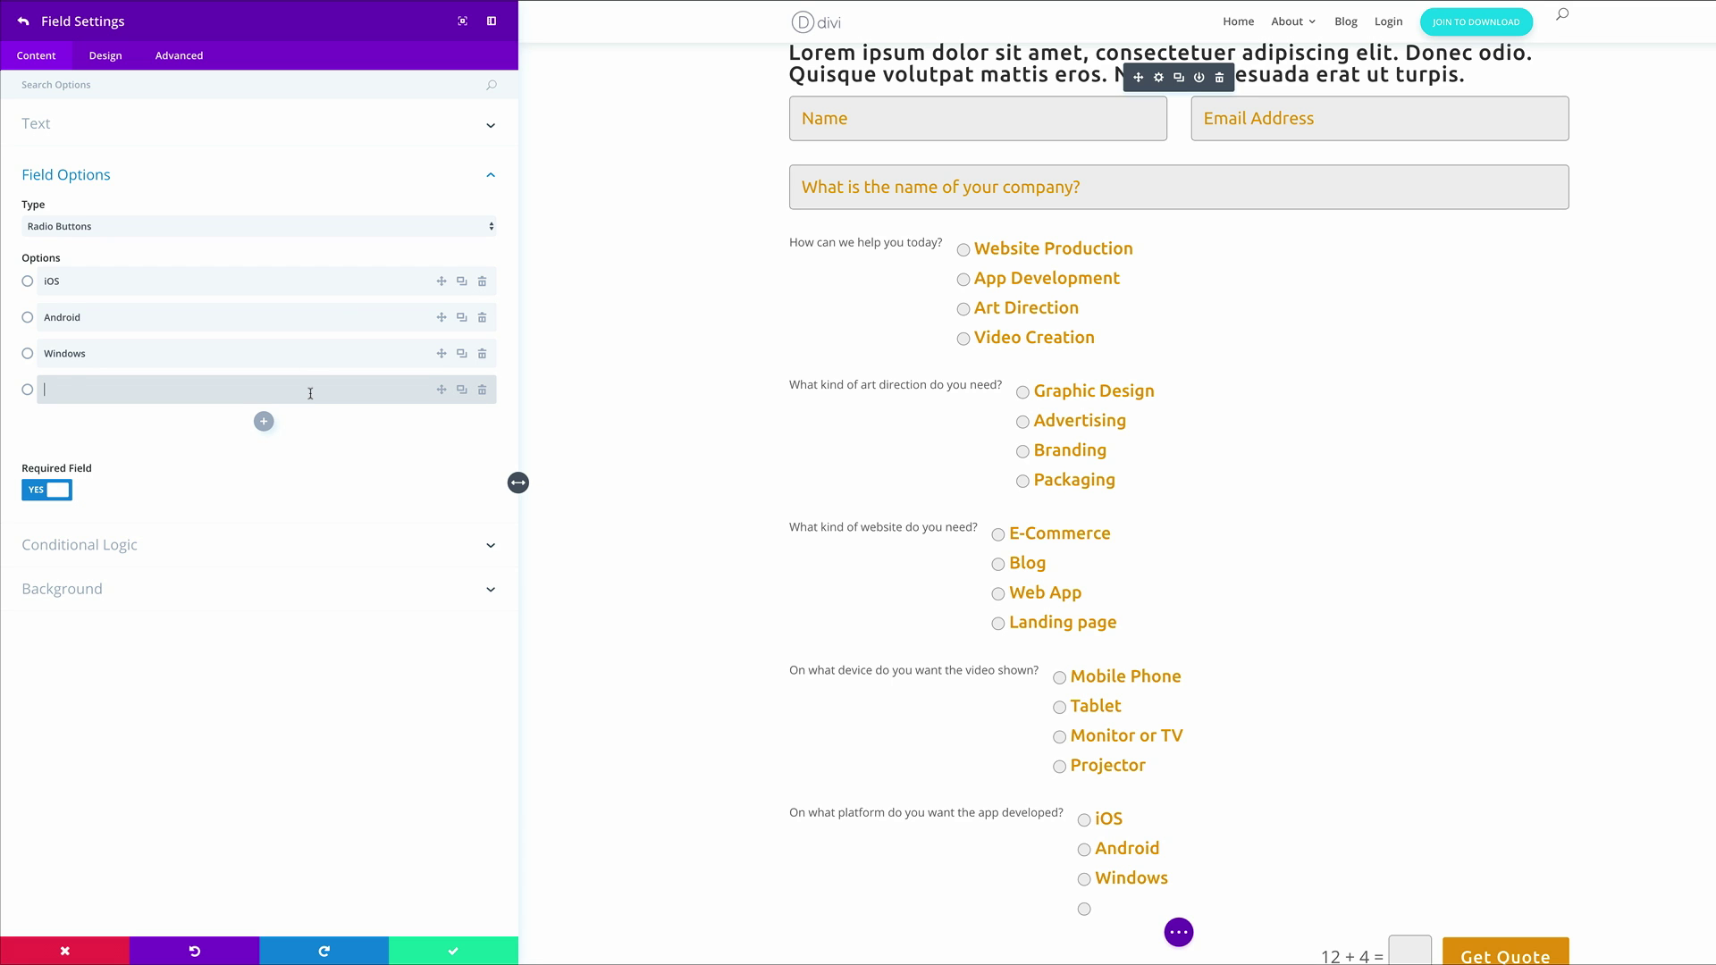
text(Blackberry)
Enable a rule showing the app platform question only when 'How can we help you today?' equals App Development
click(106, 546)
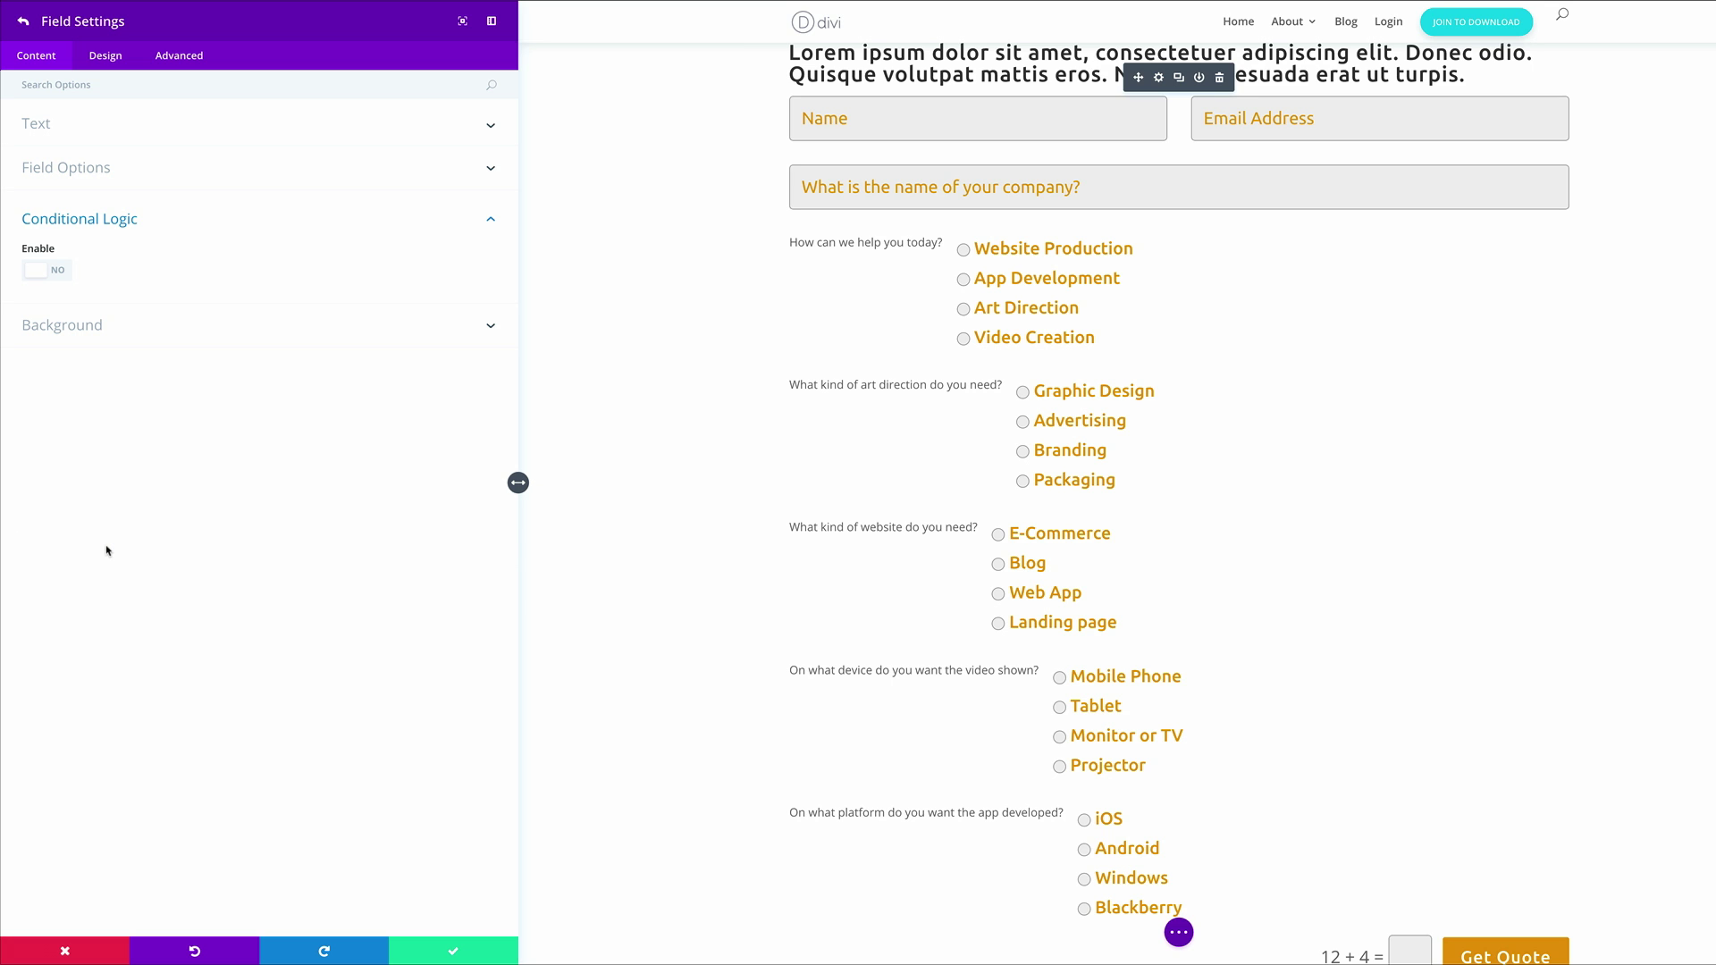
click(63, 273)
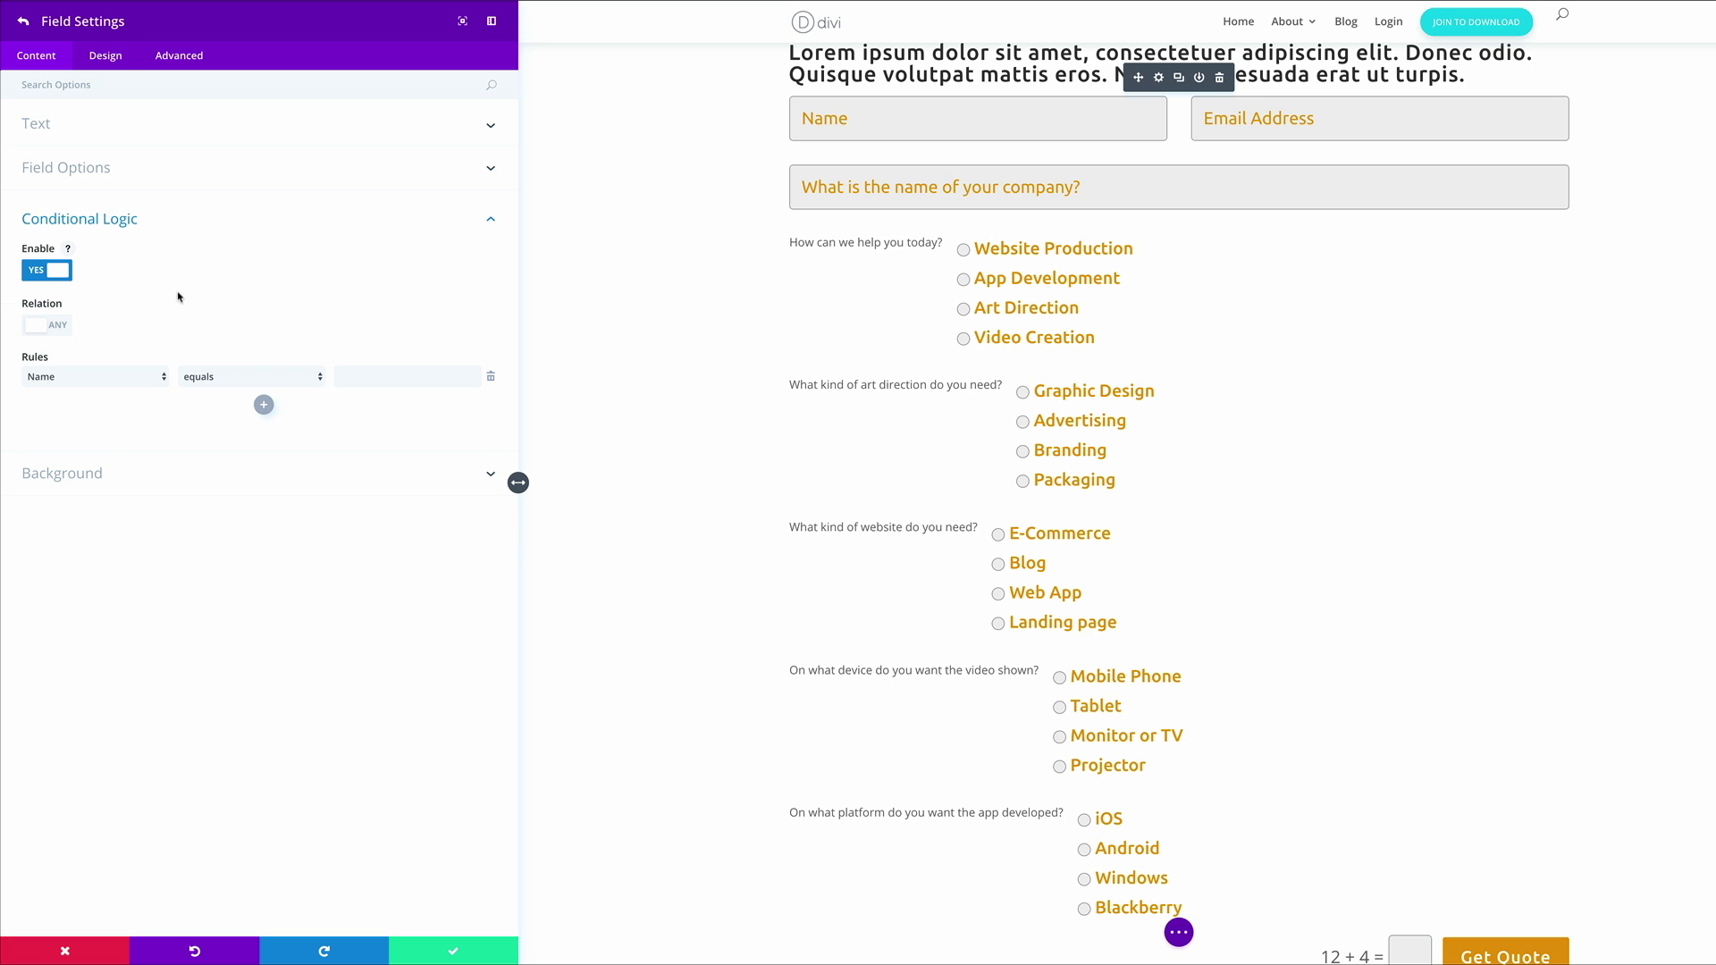
click(108, 377)
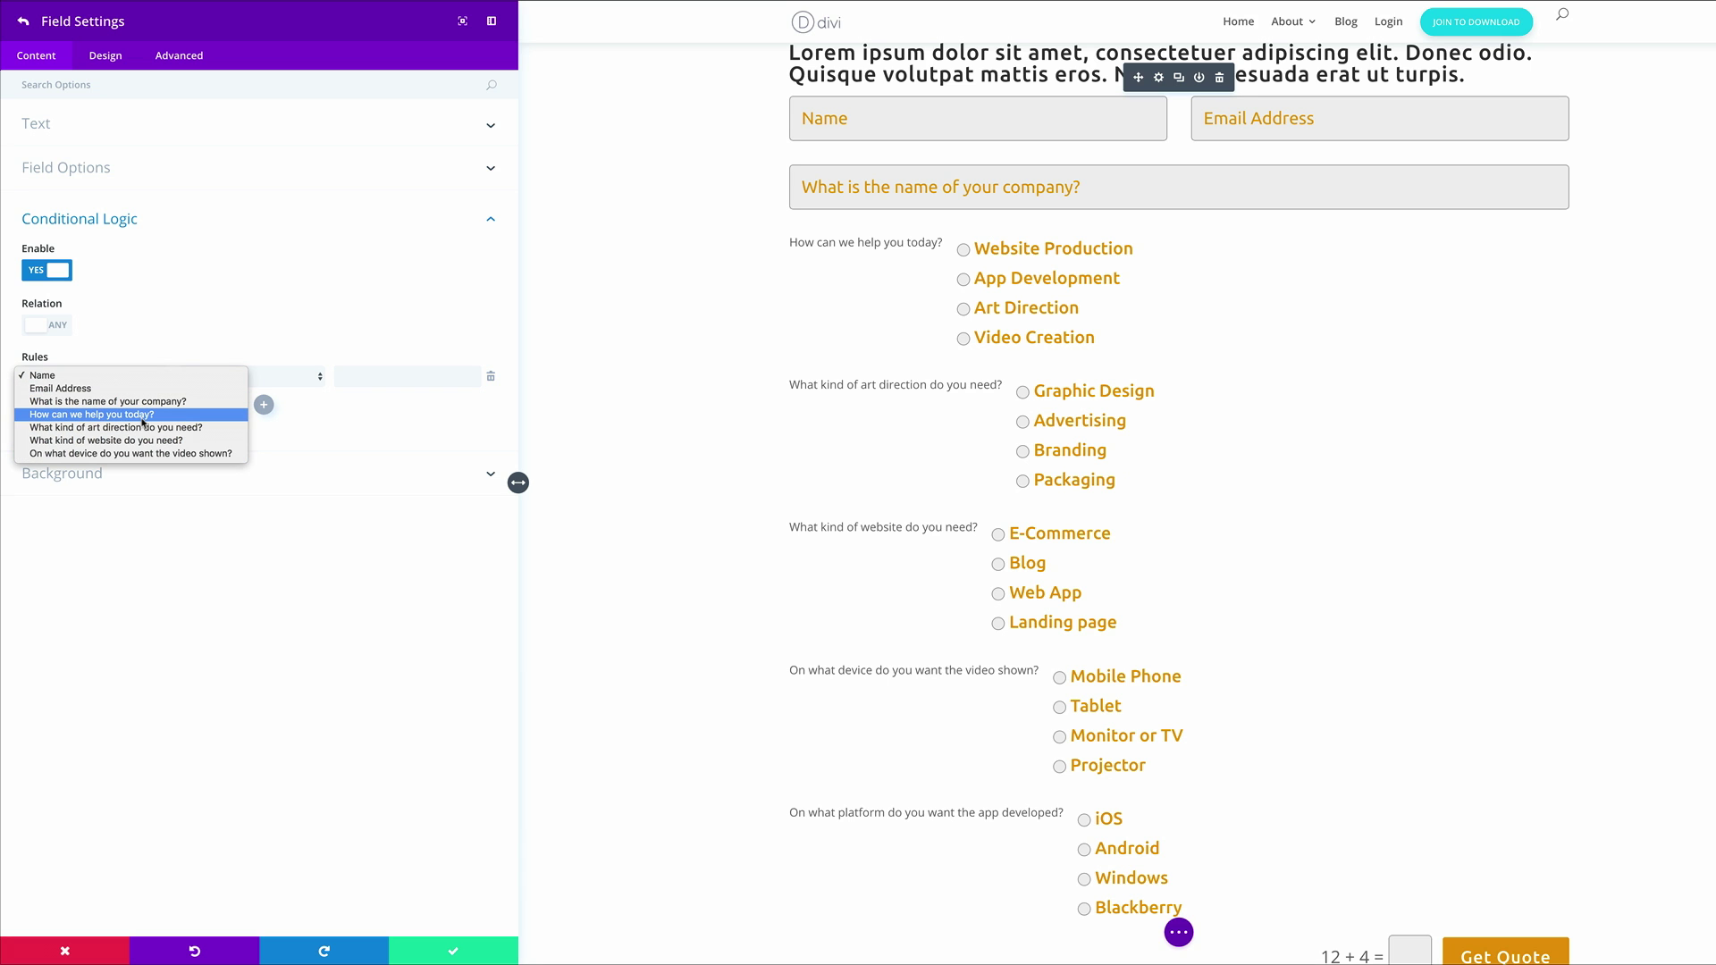
click(107, 414)
click(438, 383)
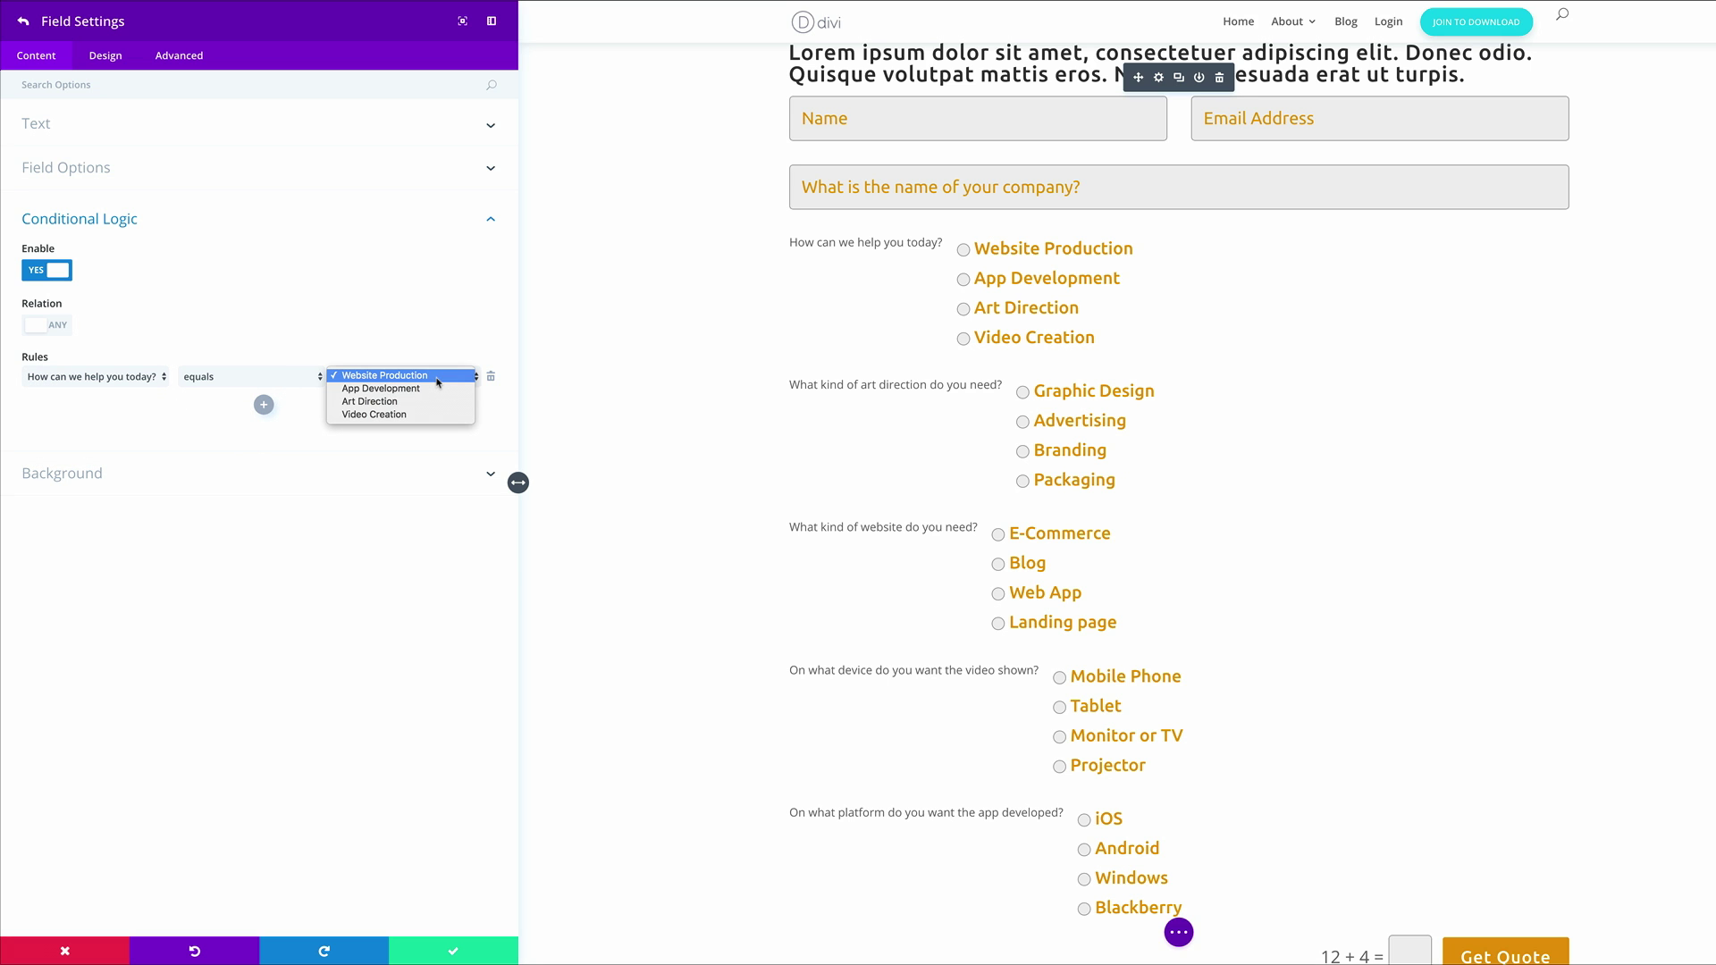
click(435, 391)
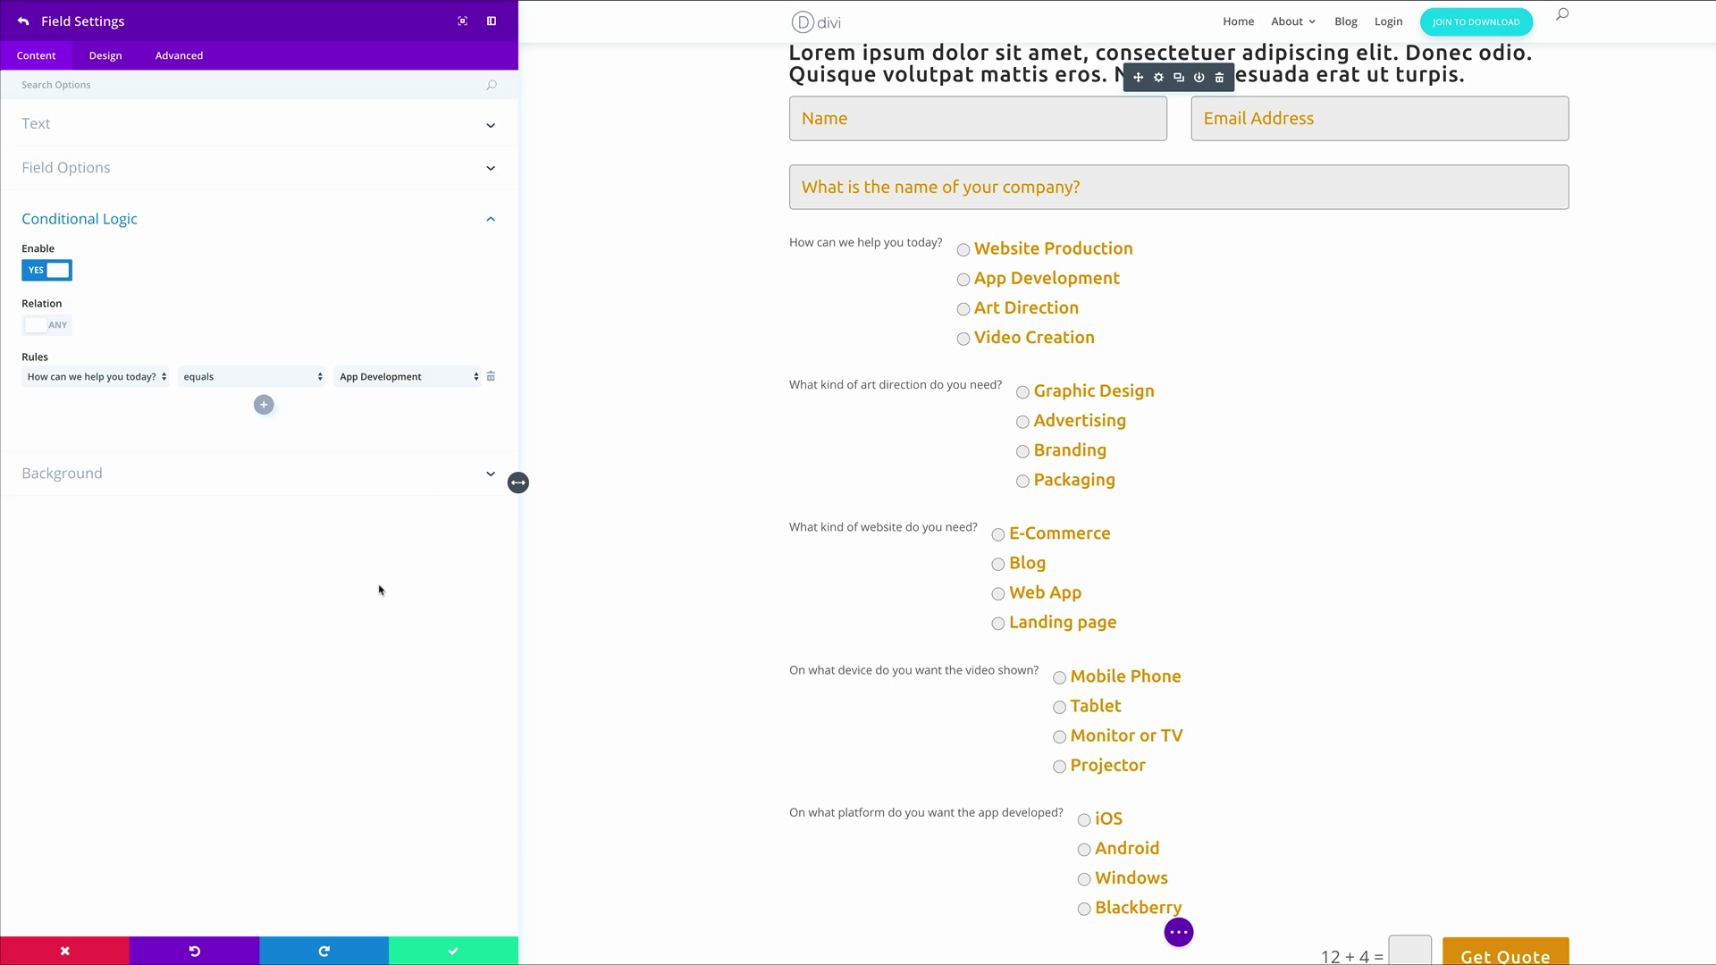
click(22, 21)
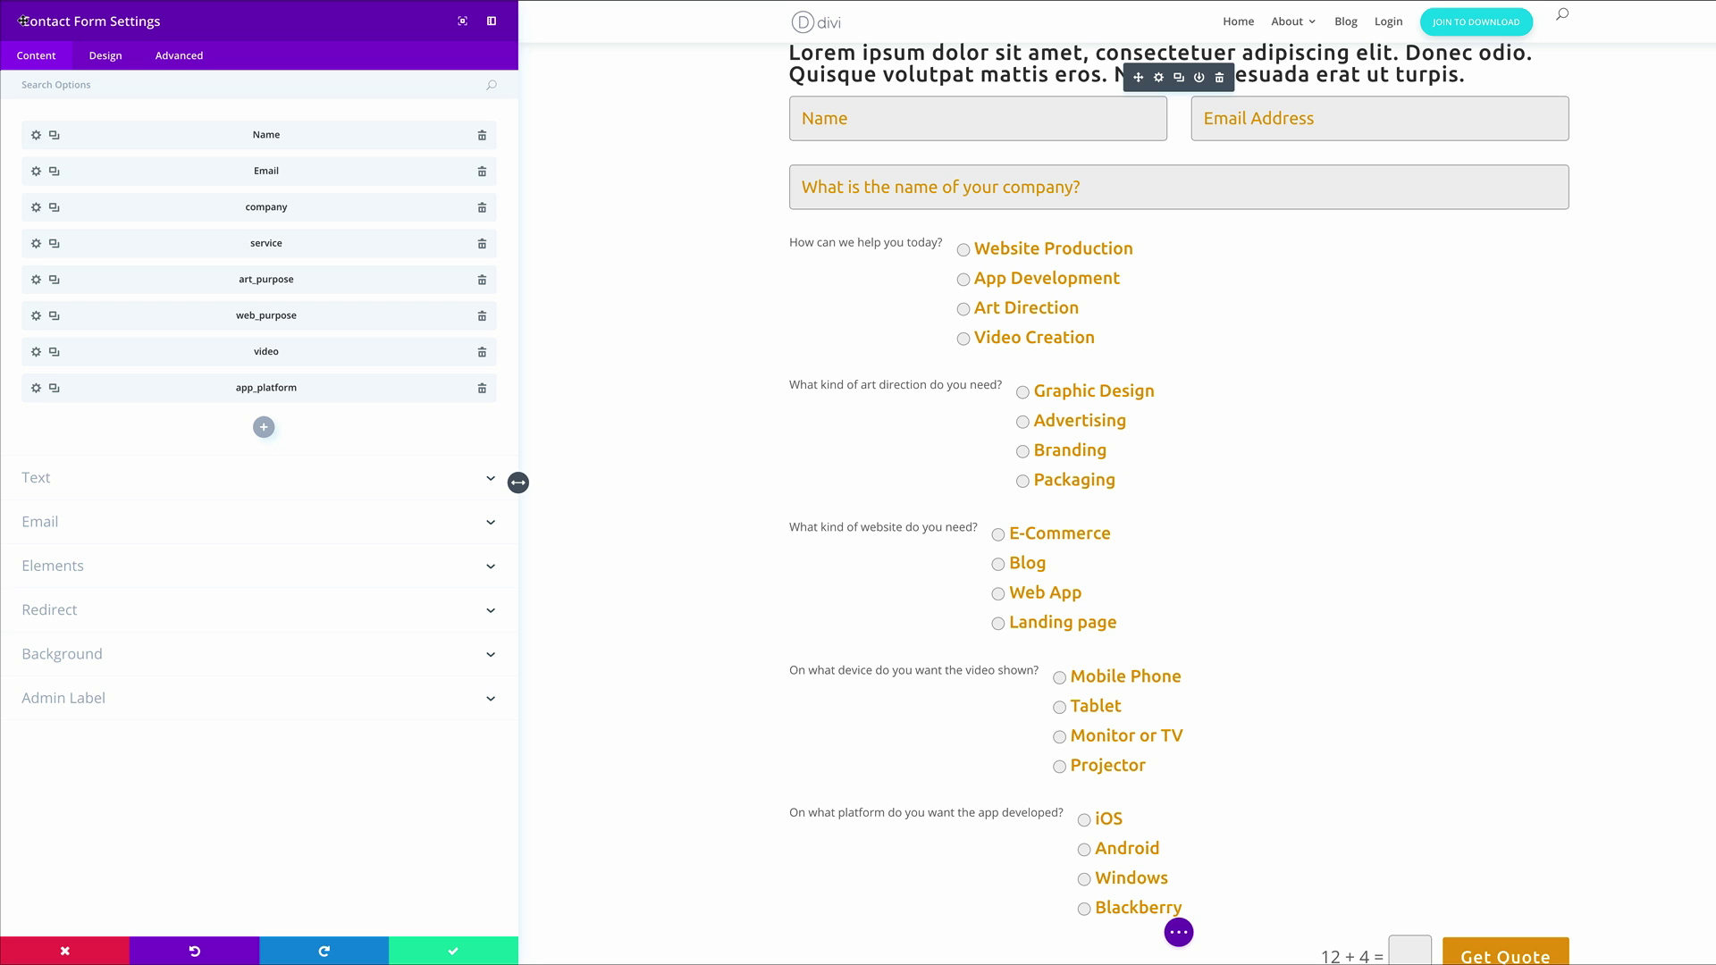
Add a new form field with Field ID 'budget' and the budget question as its title
click(263, 427)
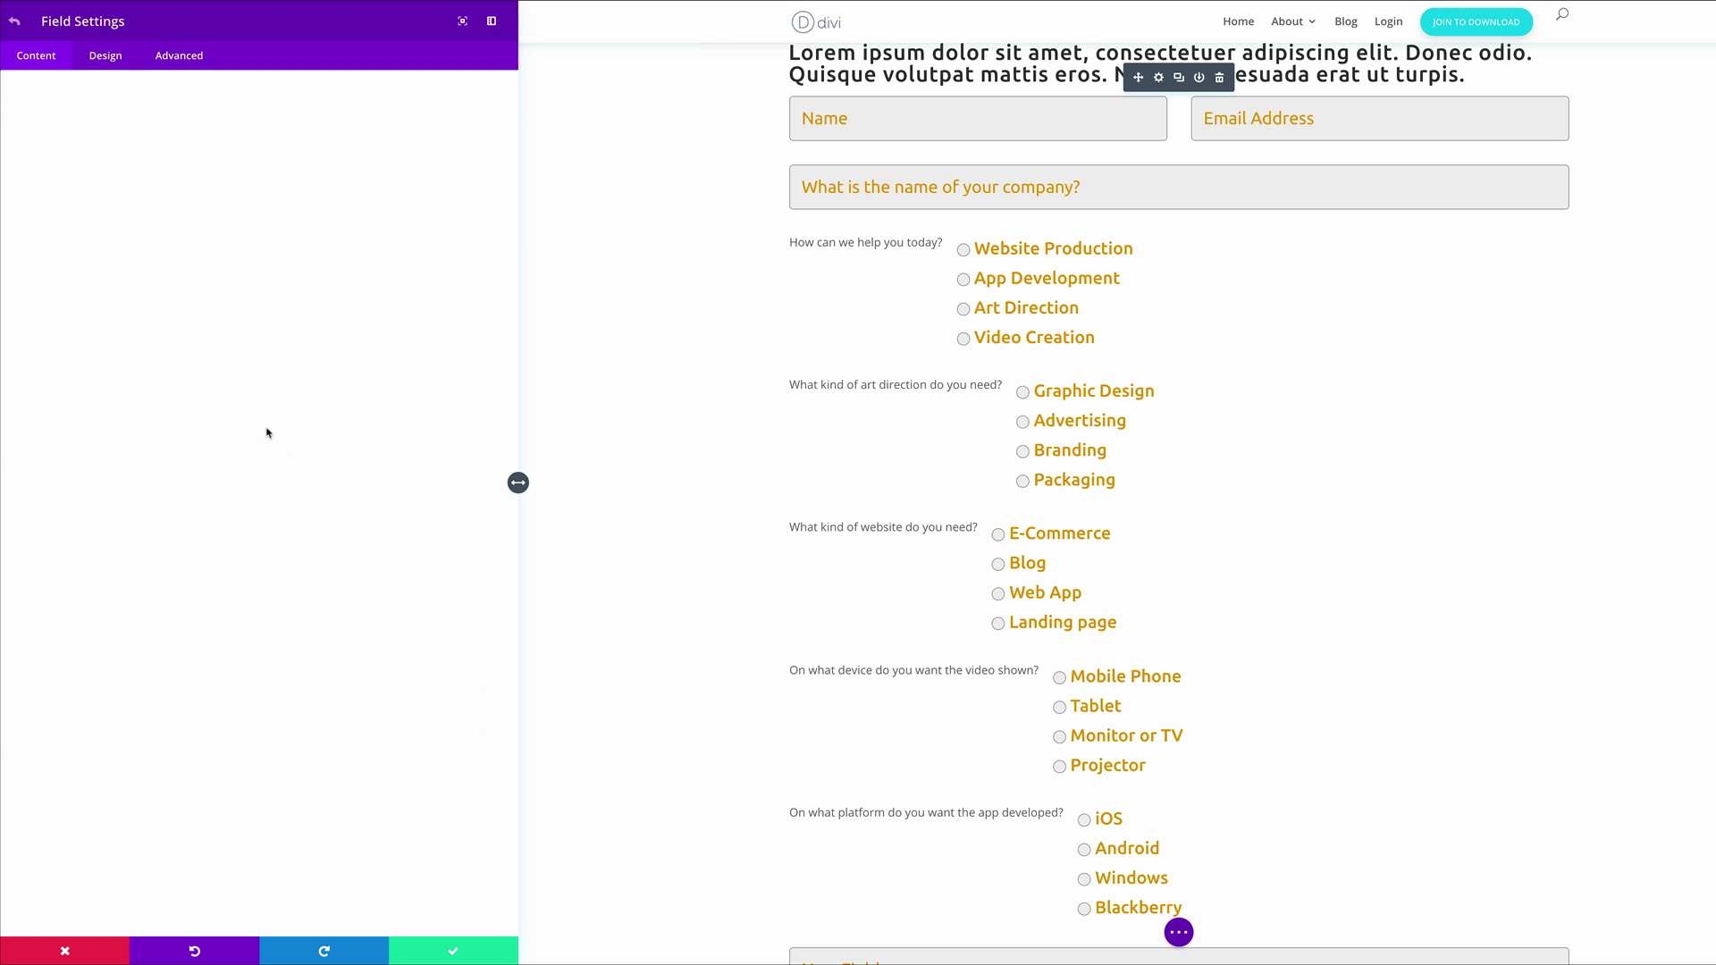
click(79, 133)
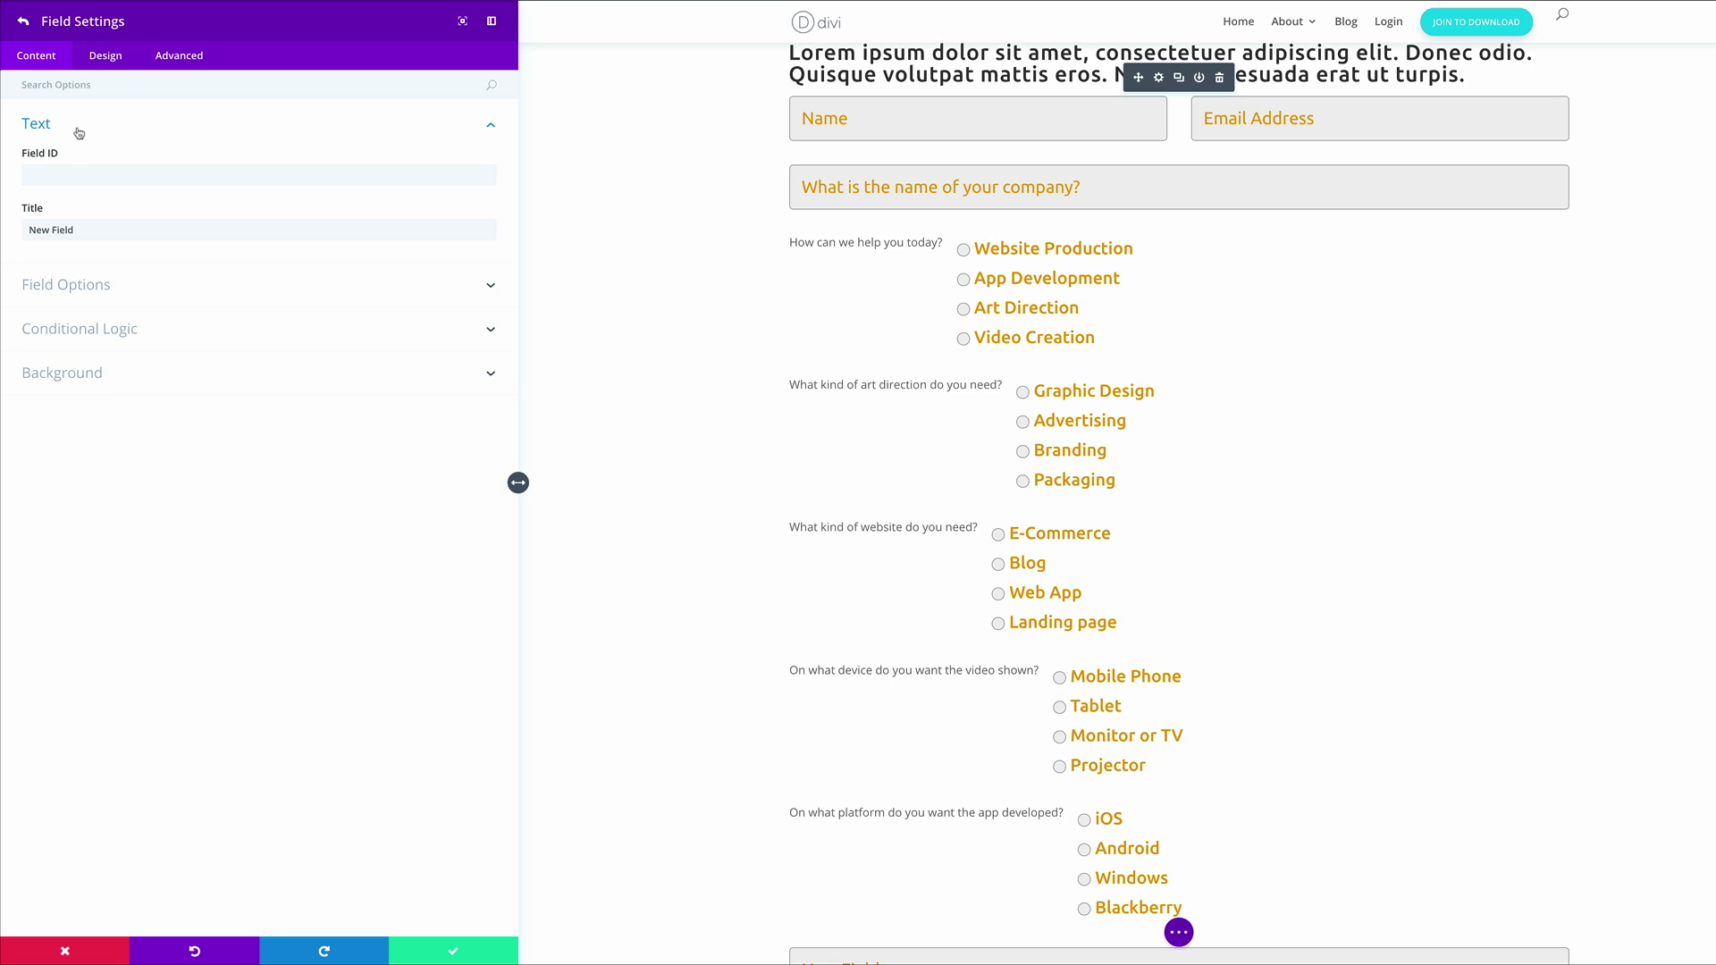
click(59, 177)
text(budget)
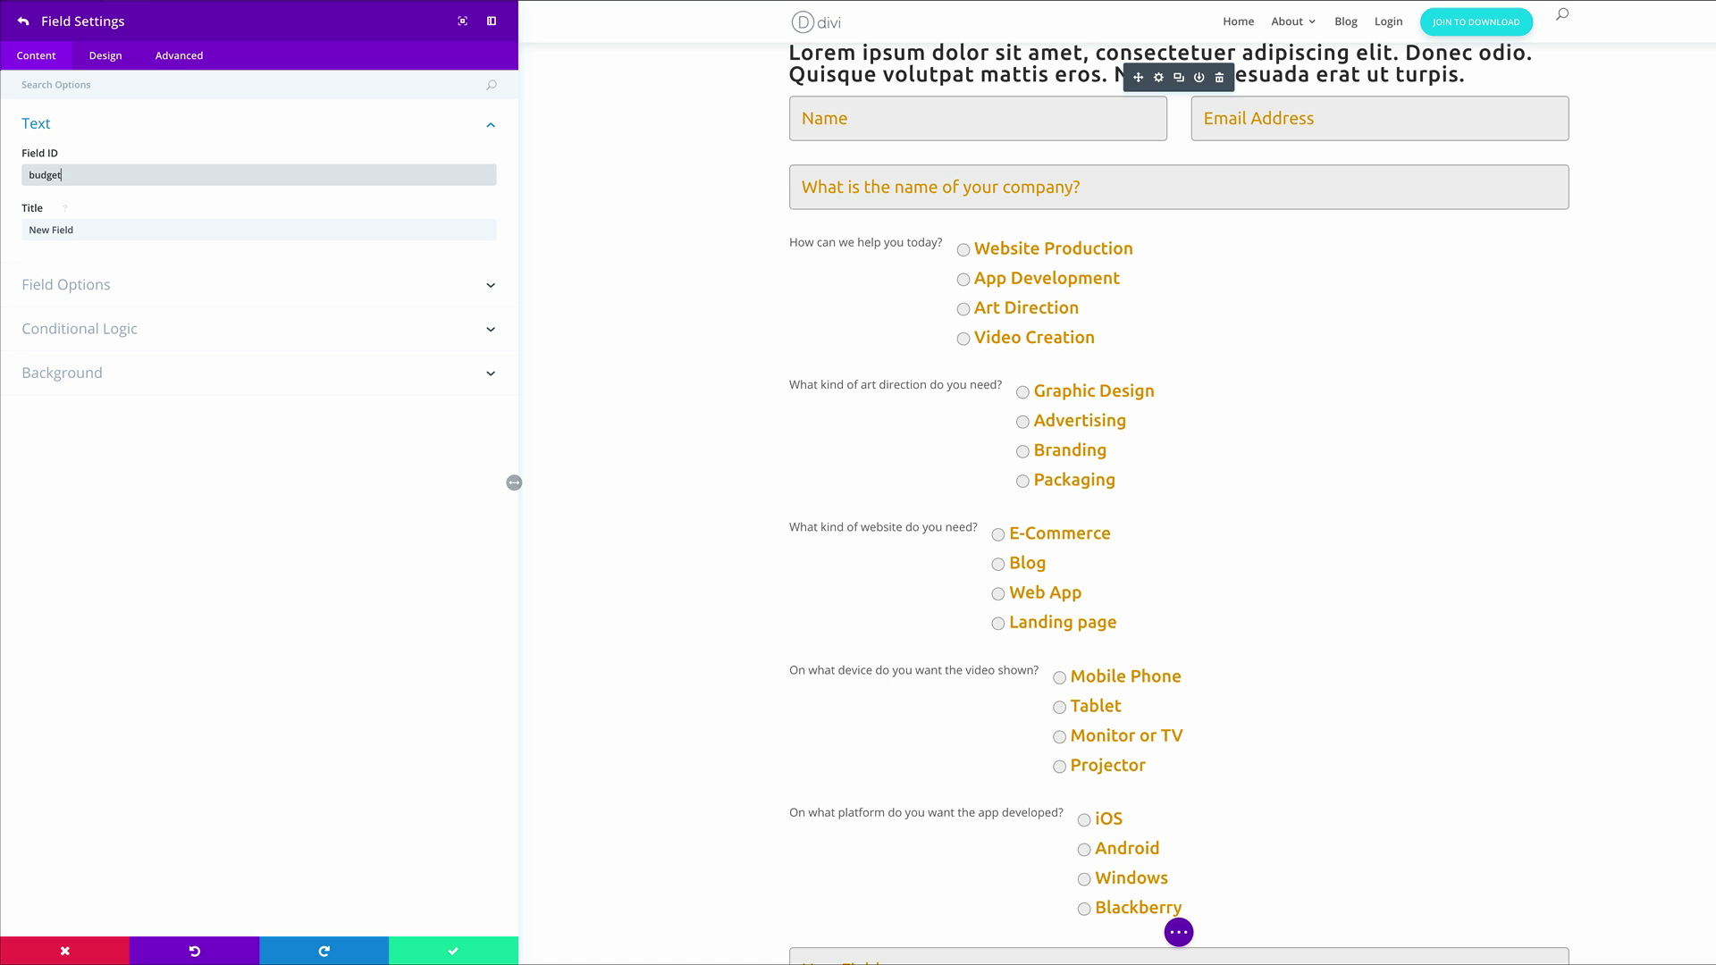
key(Tab)
key(ctrl+v)
Make it an optional Radio Buttons field with options Less than $1k, Around $5k, Greater than $10k
click(110, 286)
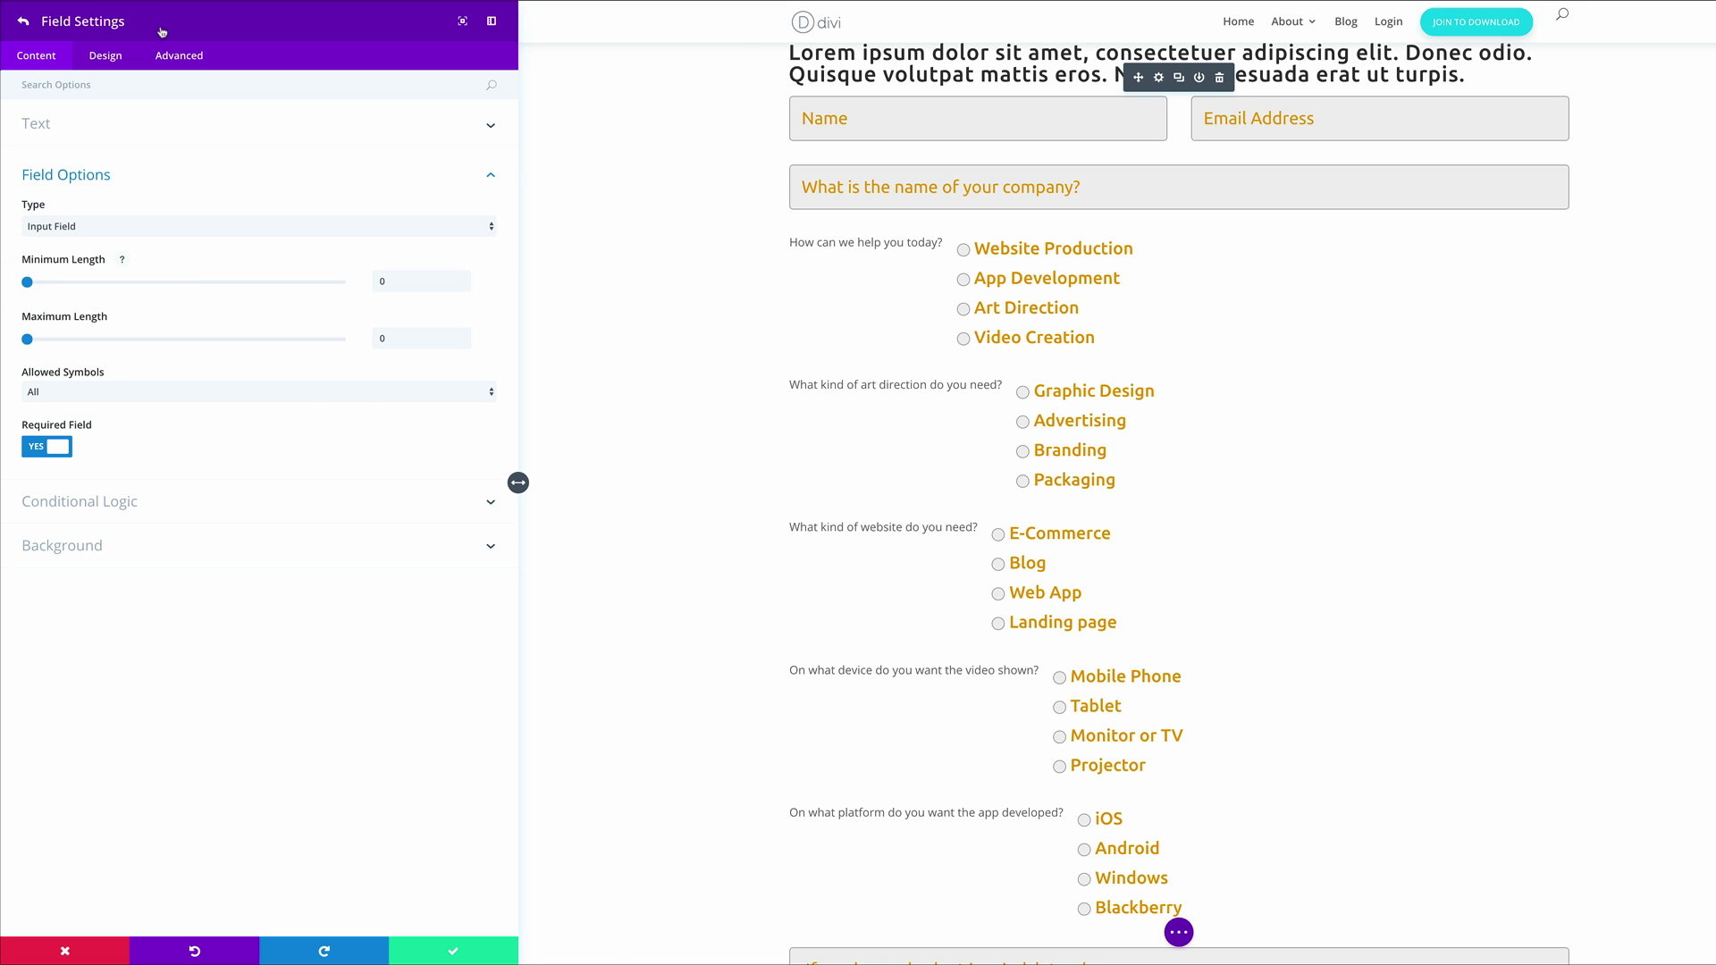
click(182, 229)
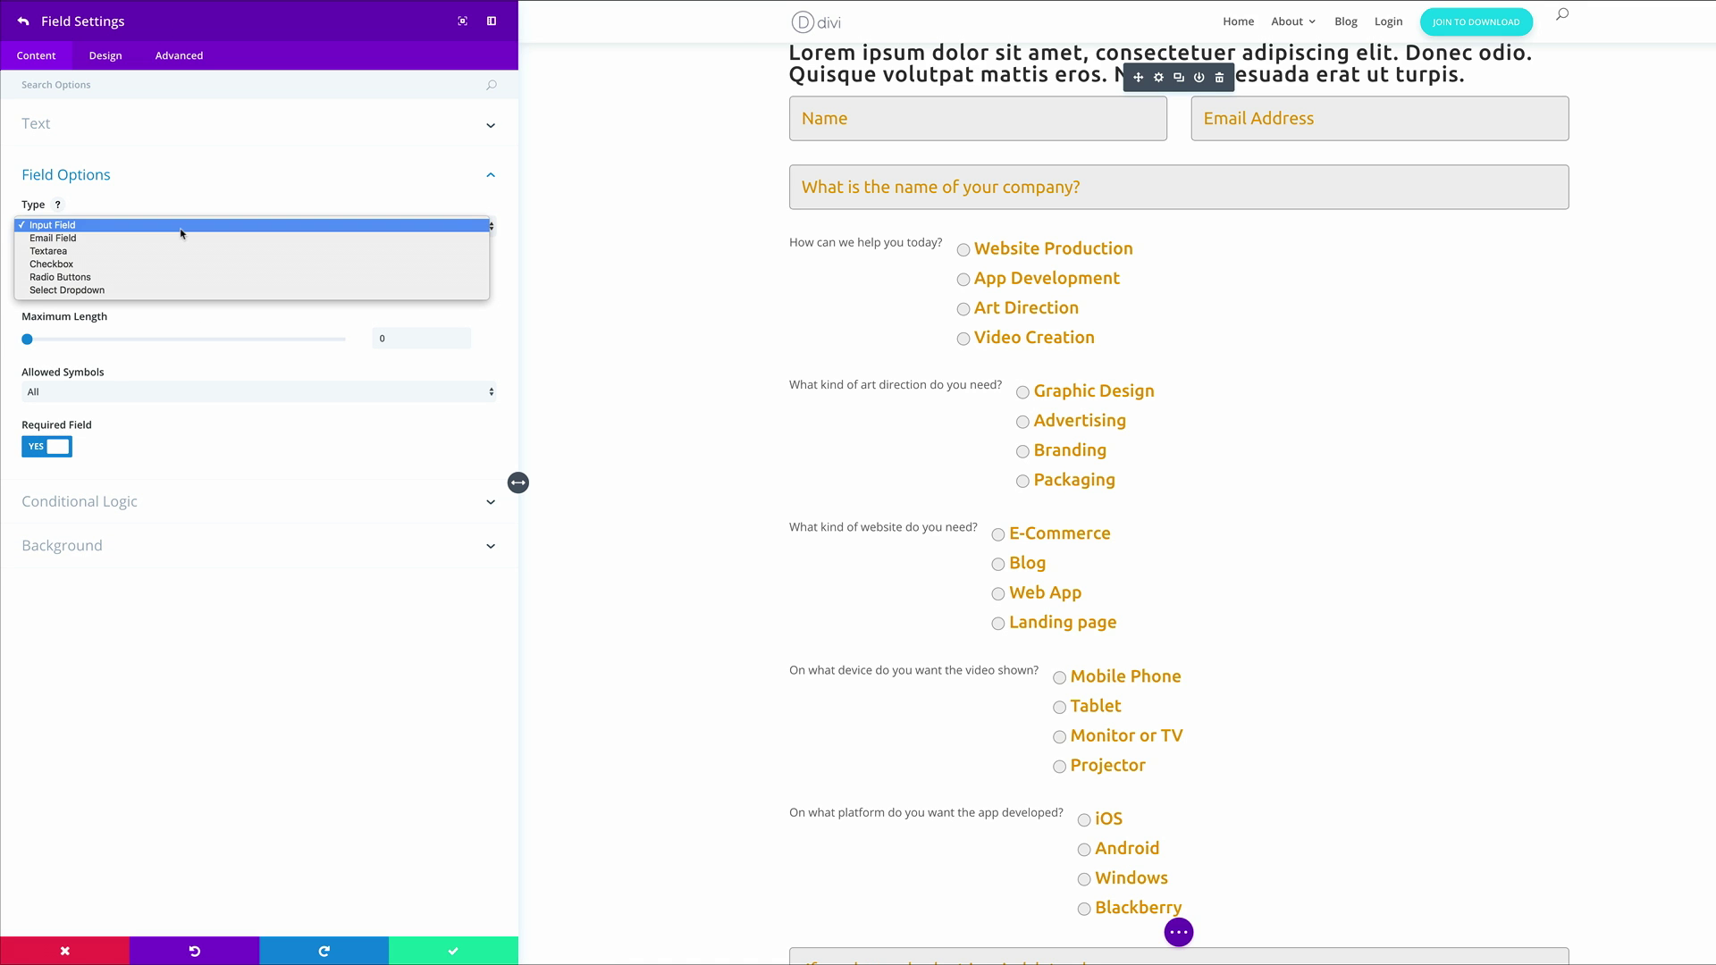
click(173, 277)
click(156, 280)
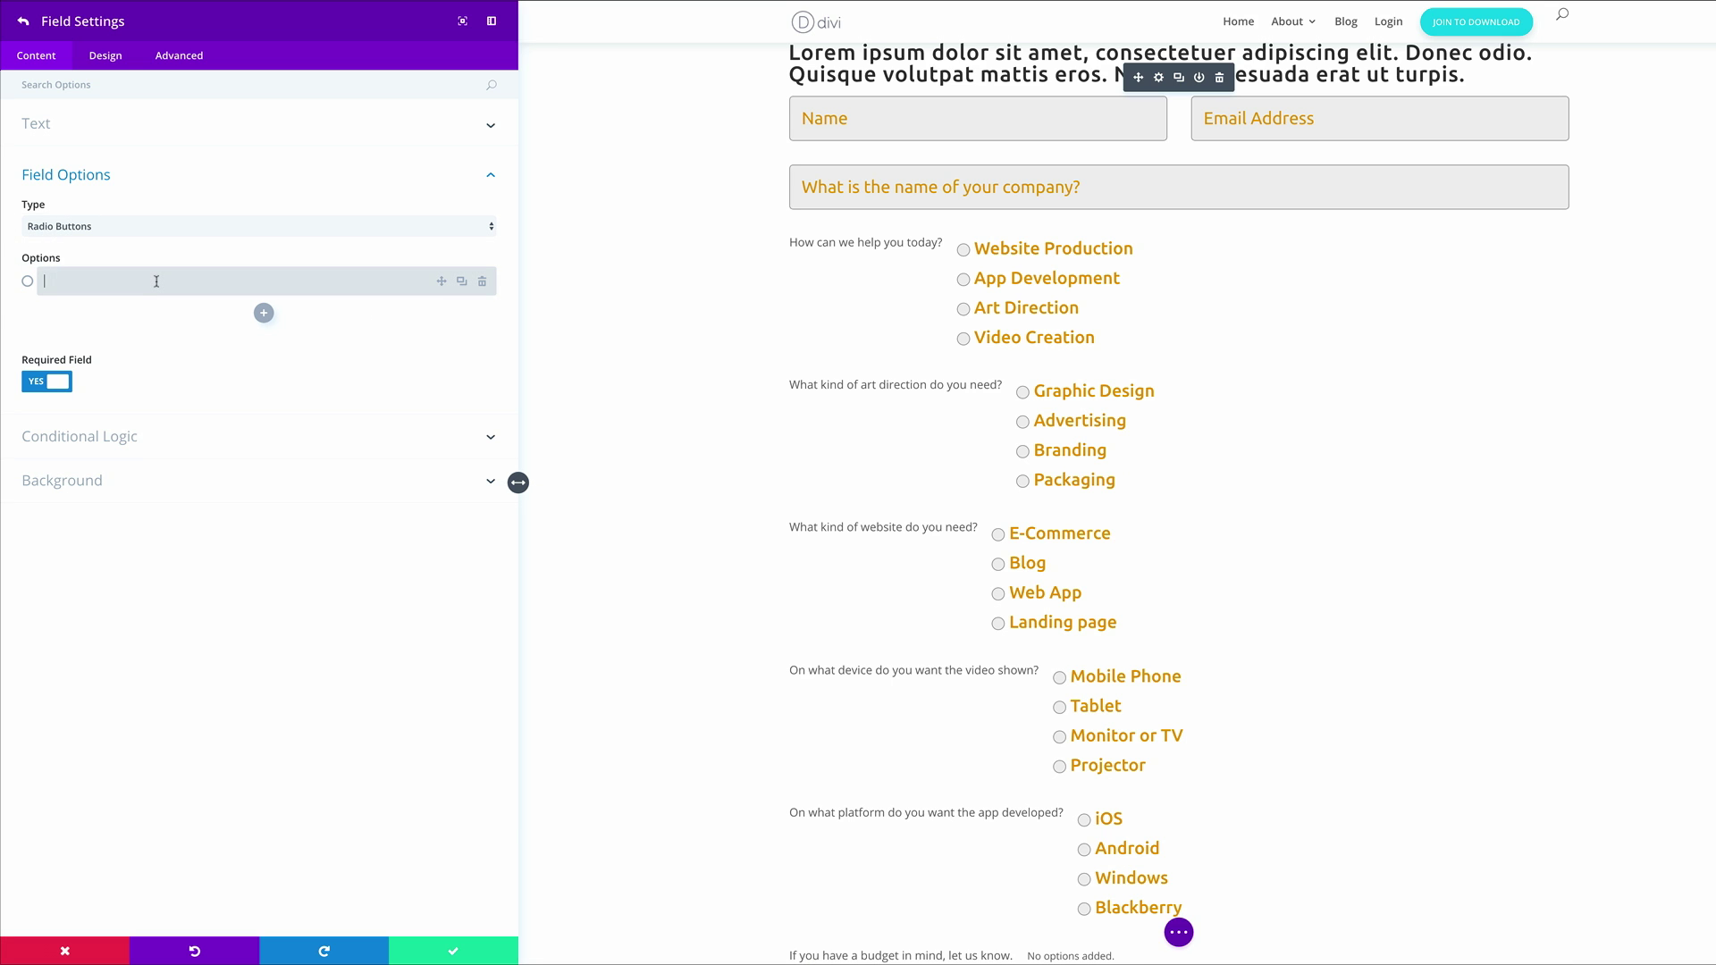
text(Less than $1k)
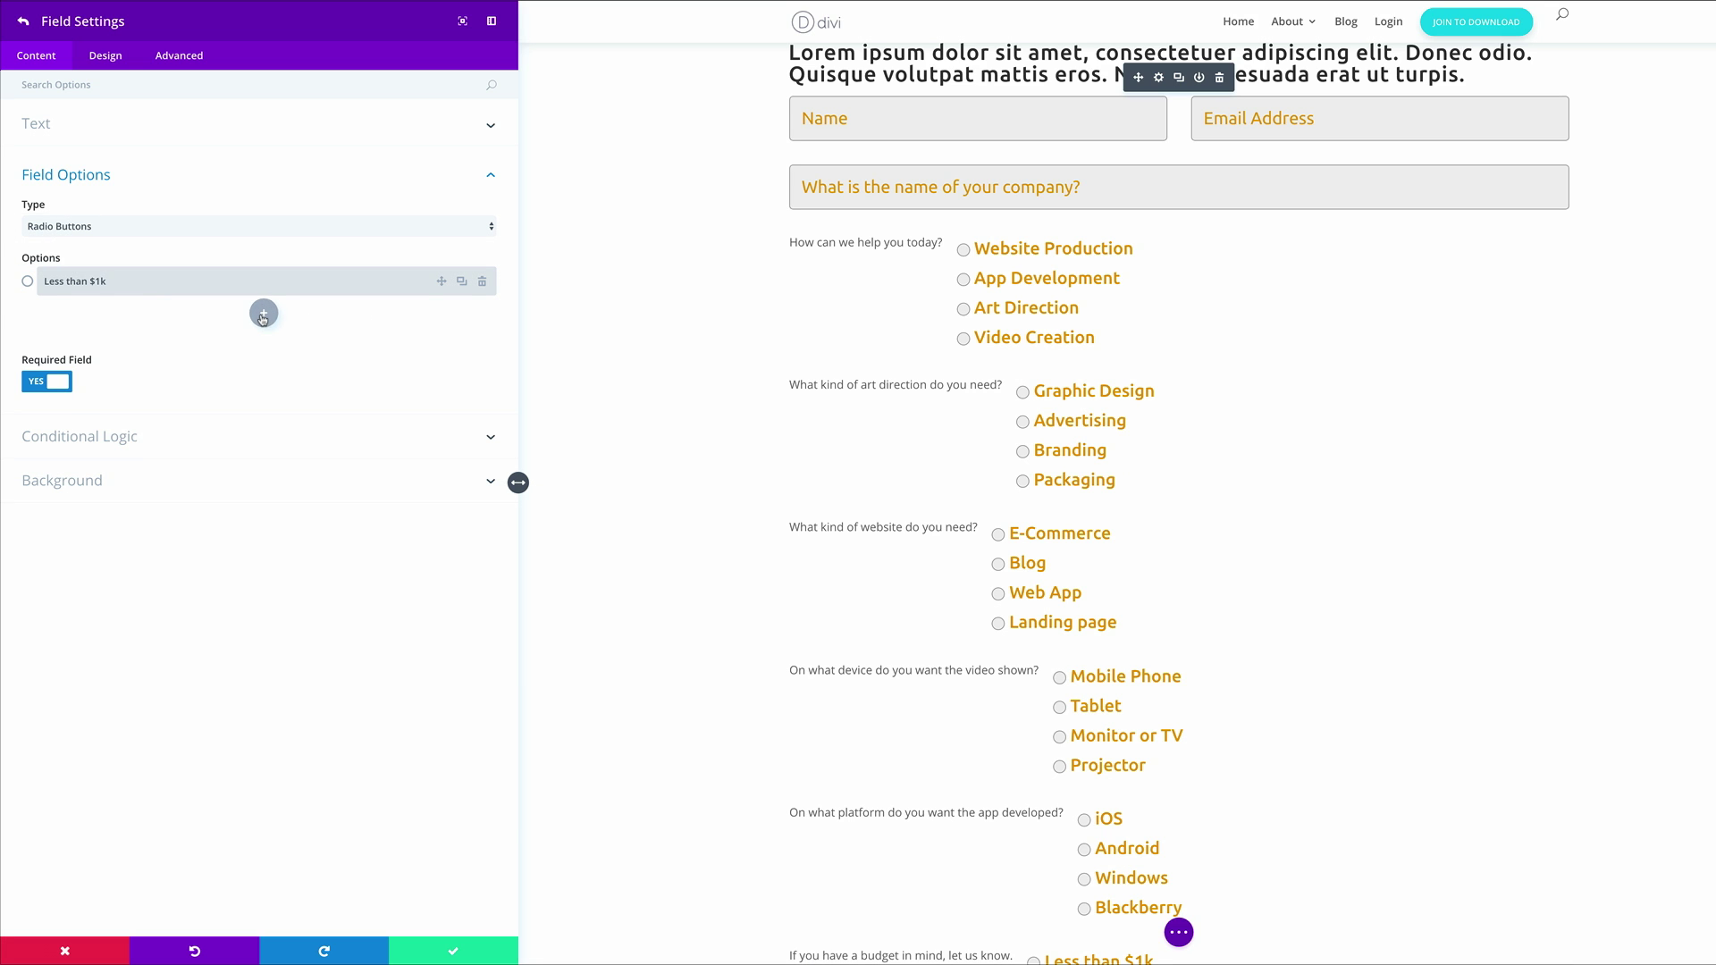
click(263, 313)
click(201, 310)
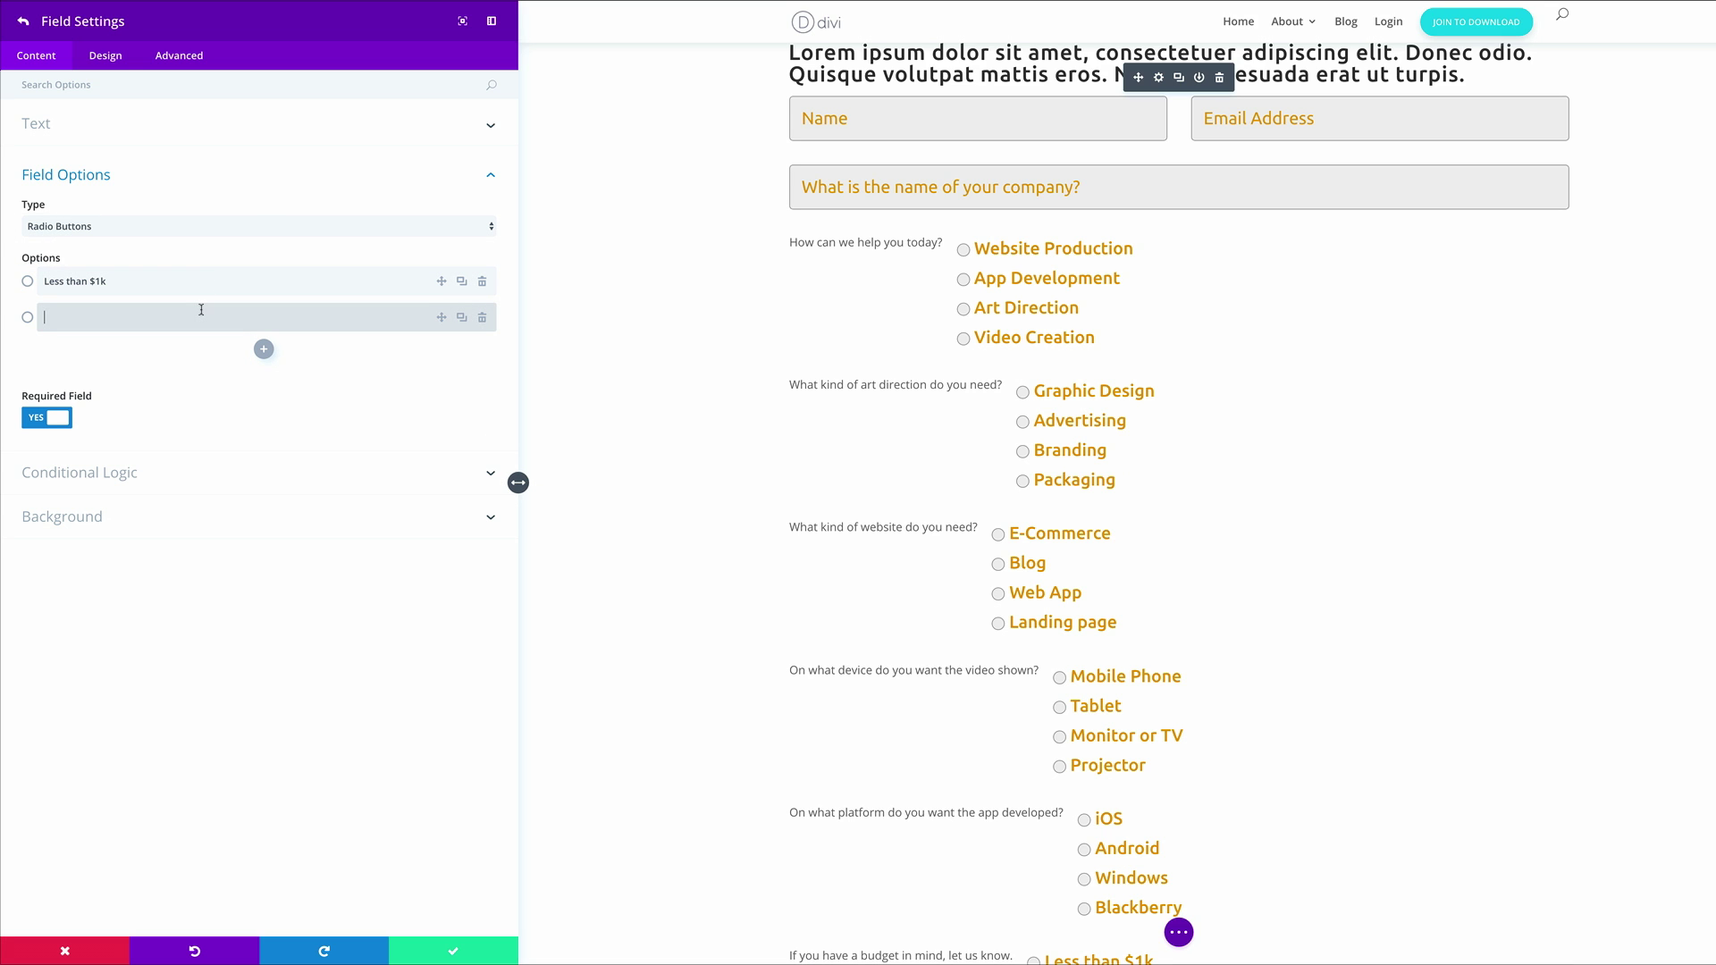
text(Around $5k)
click(264, 349)
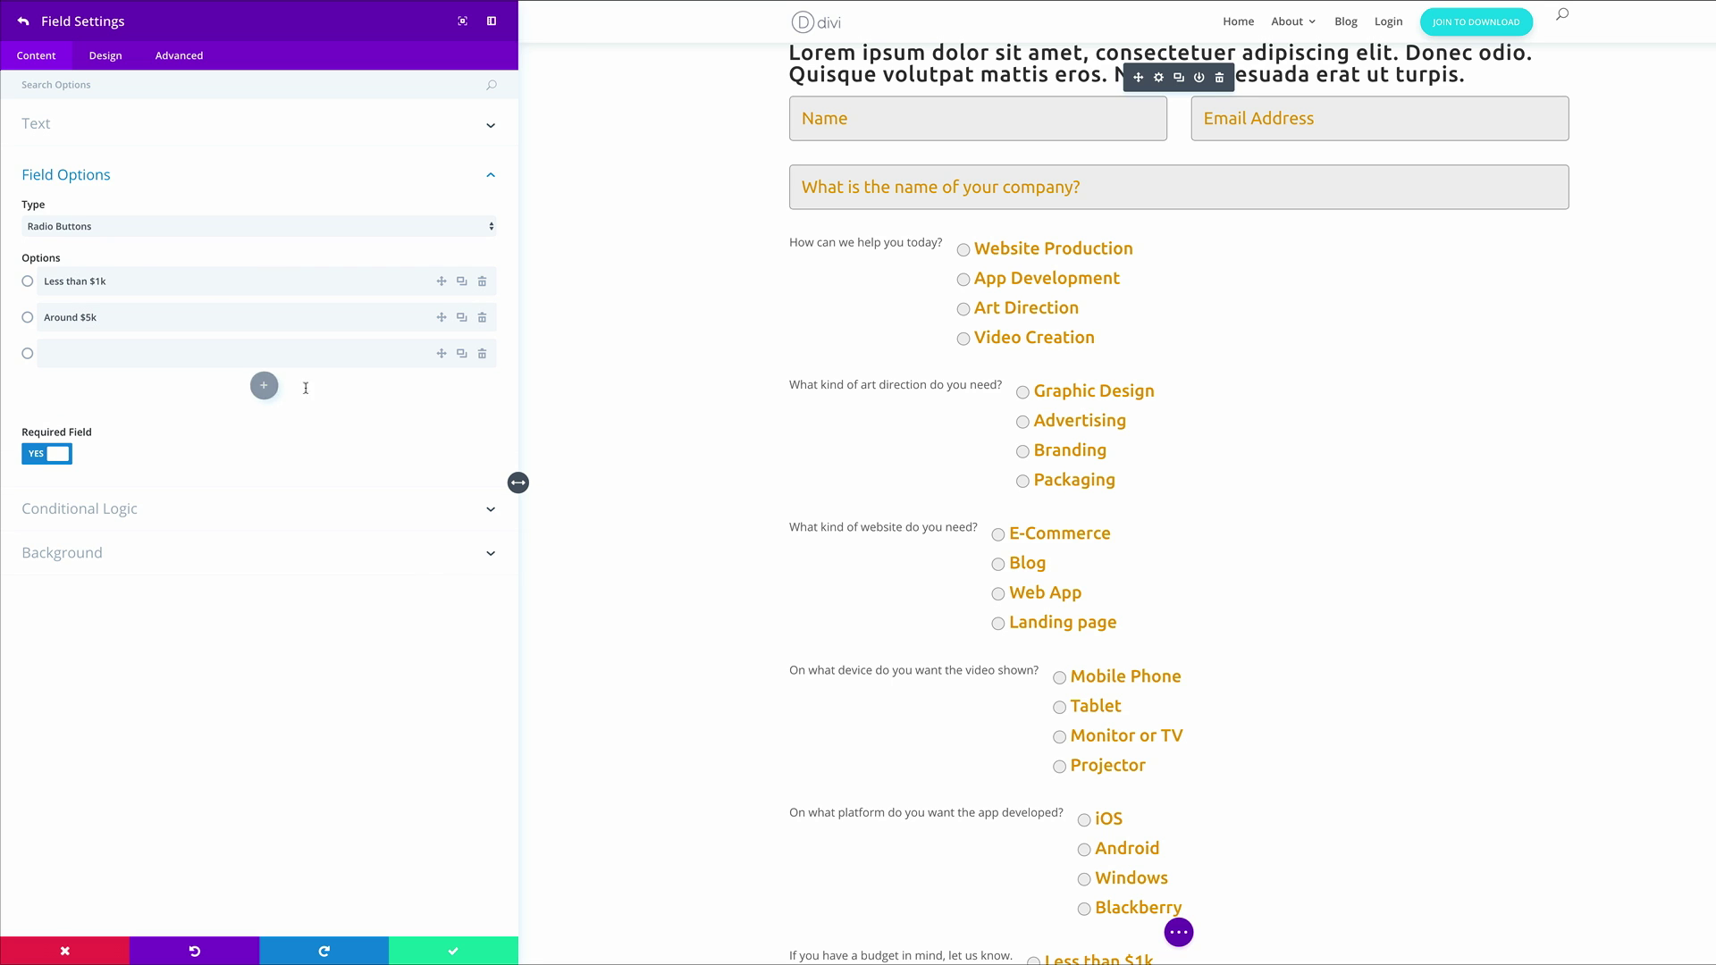
click(103, 353)
text(Greater than $10k)
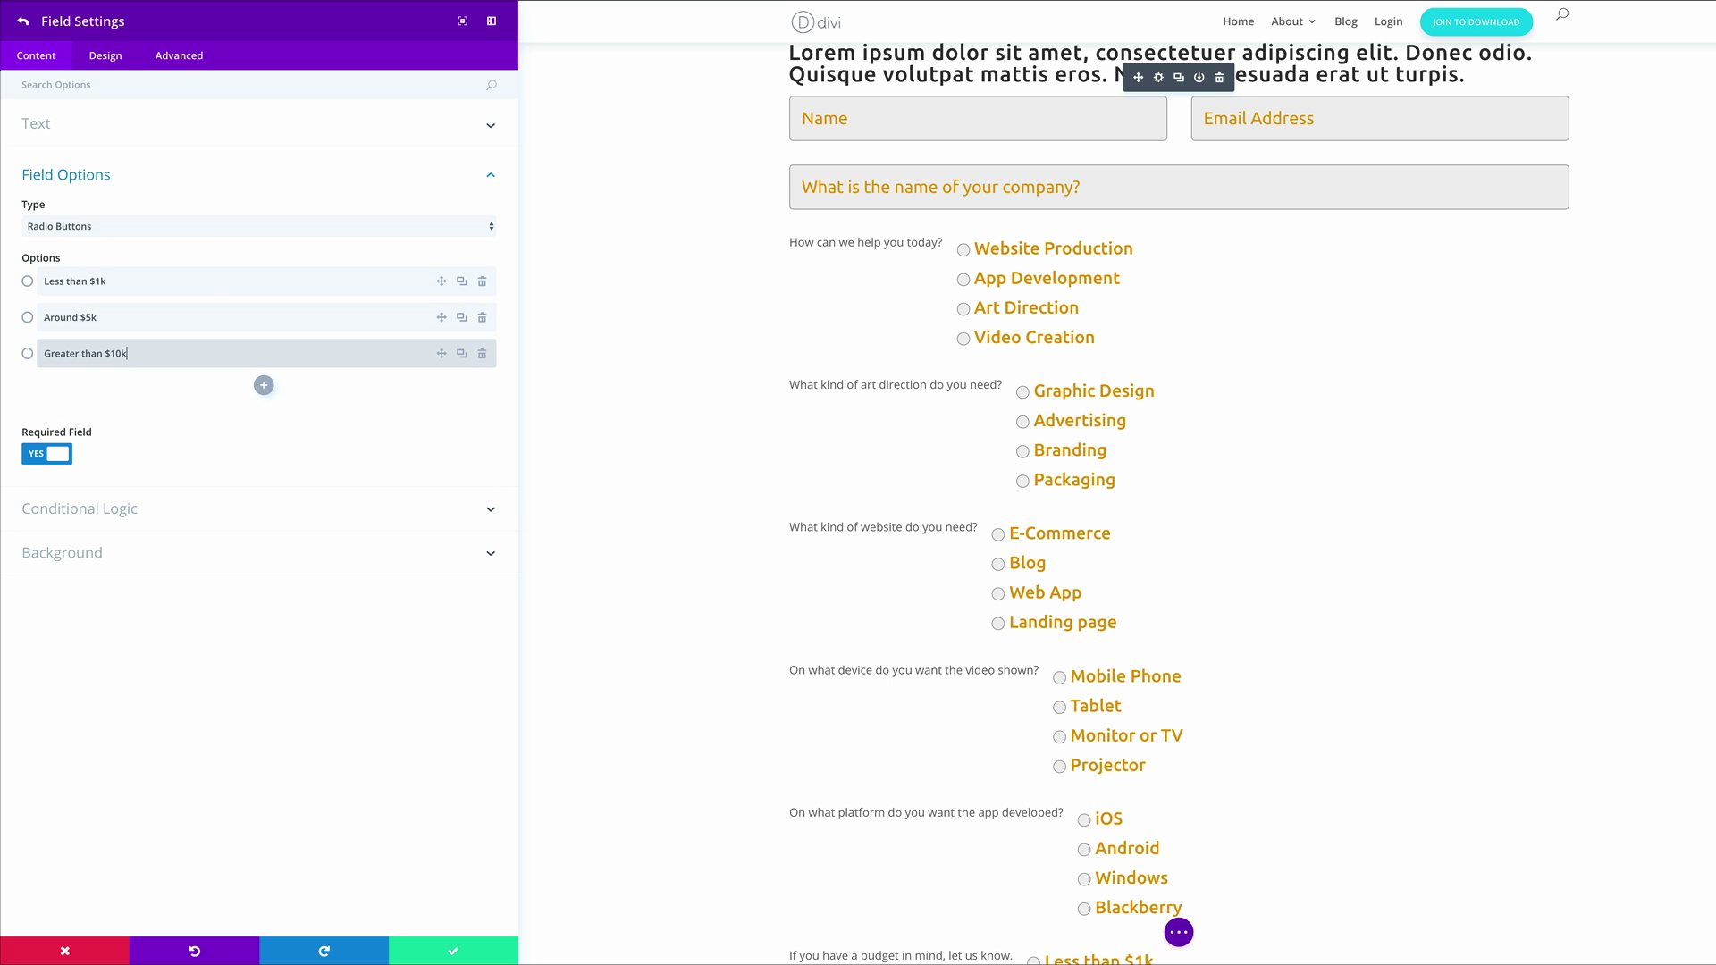
click(39, 455)
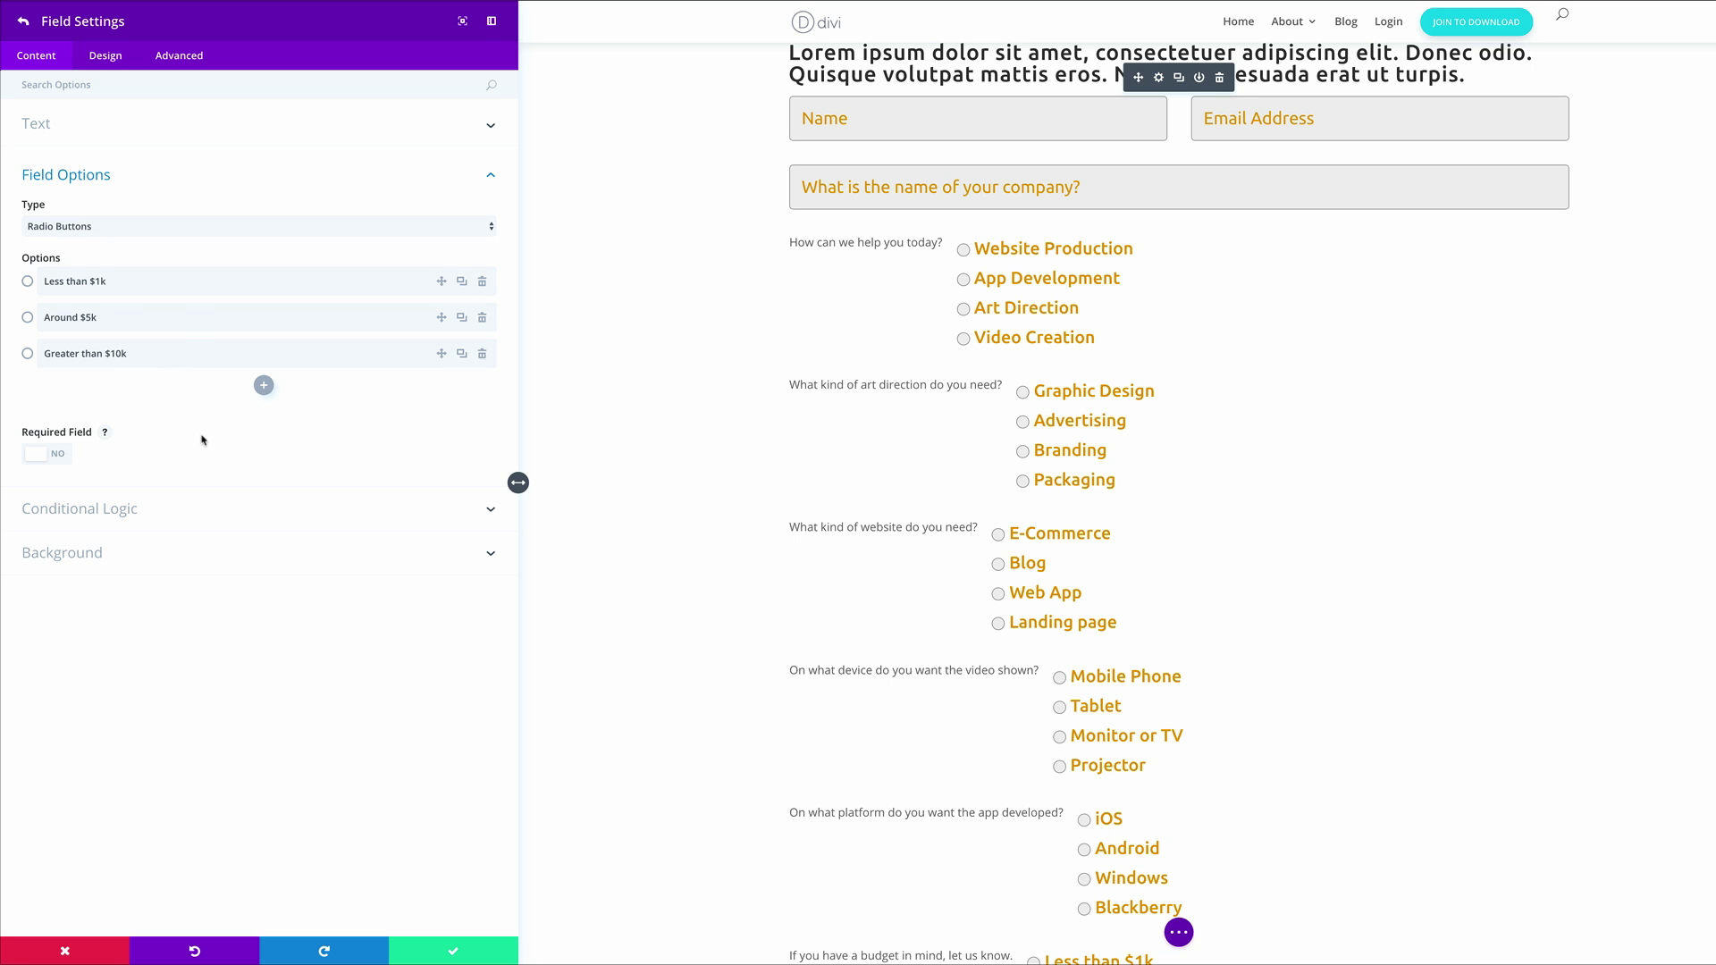
Enable conditional logic showing the budget question for App Development and Video Creation answers
click(114, 514)
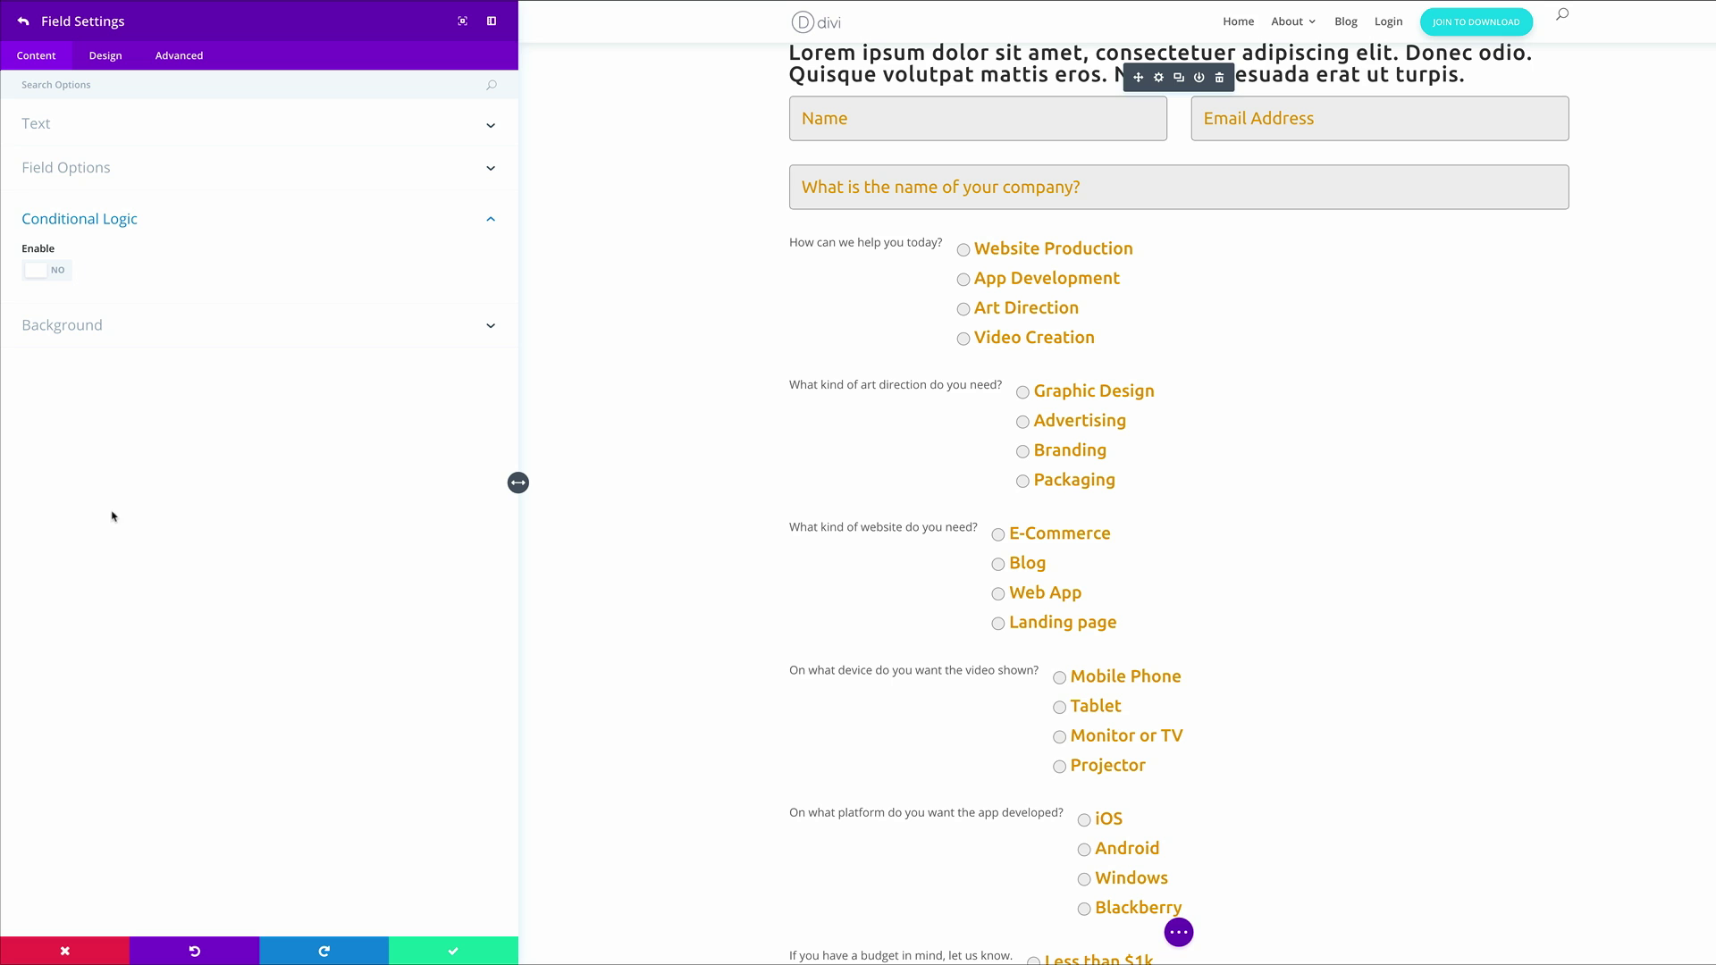
click(58, 274)
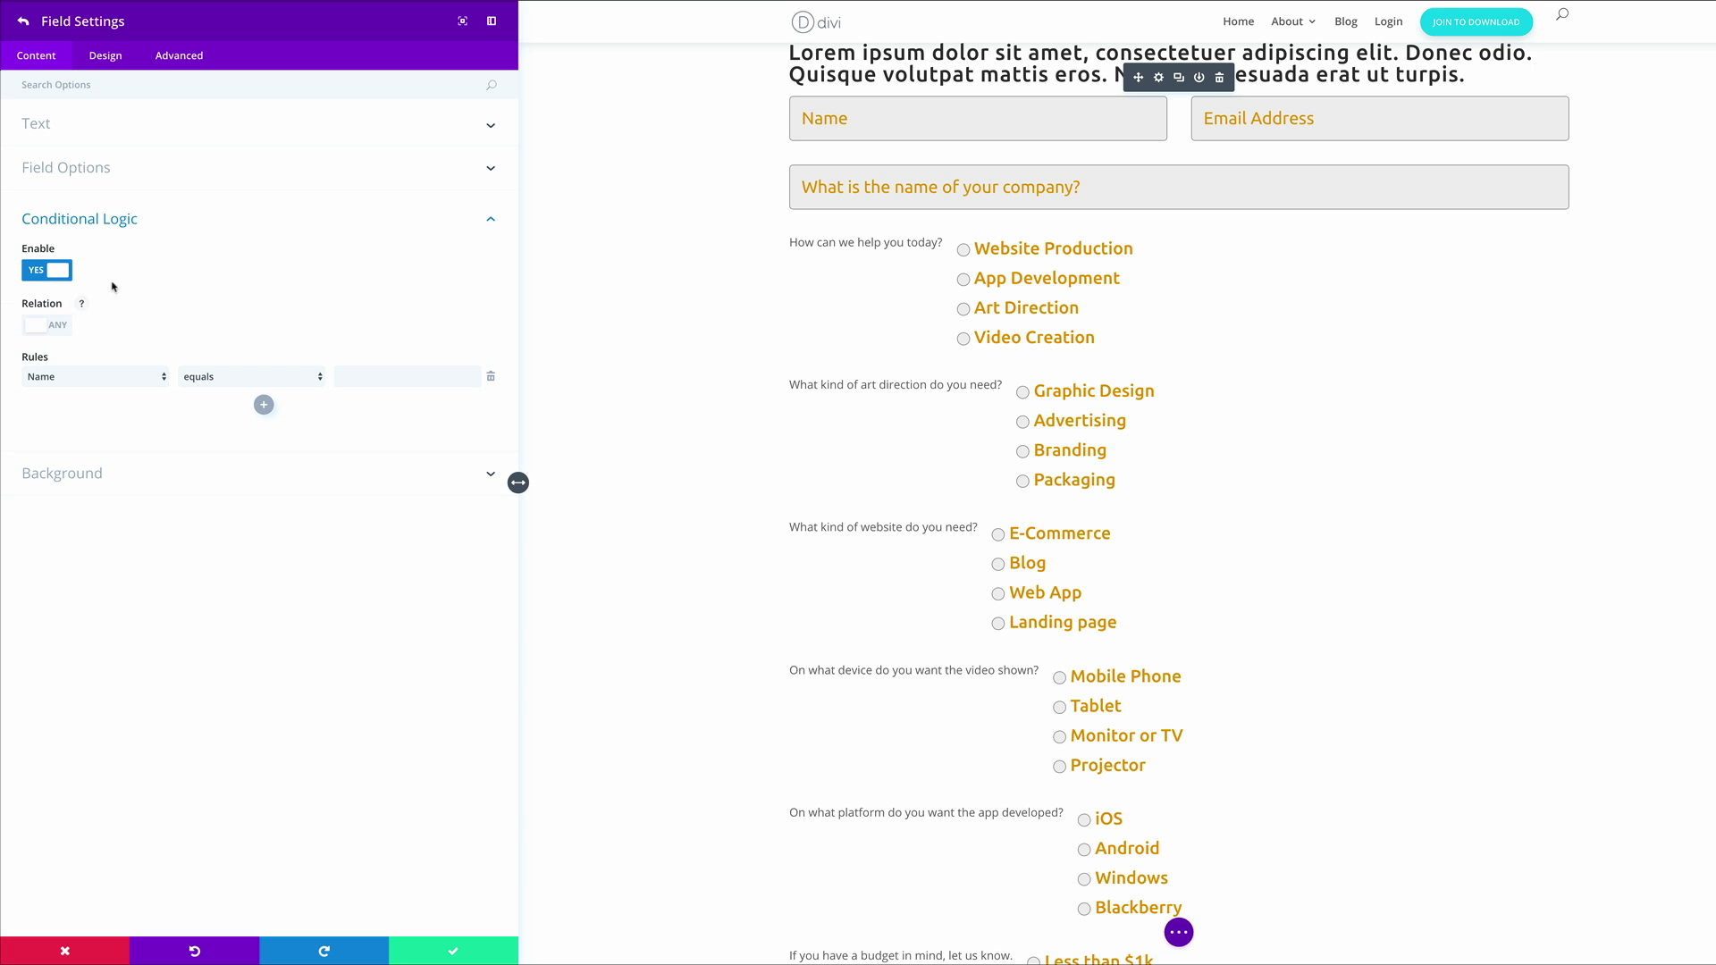
click(118, 379)
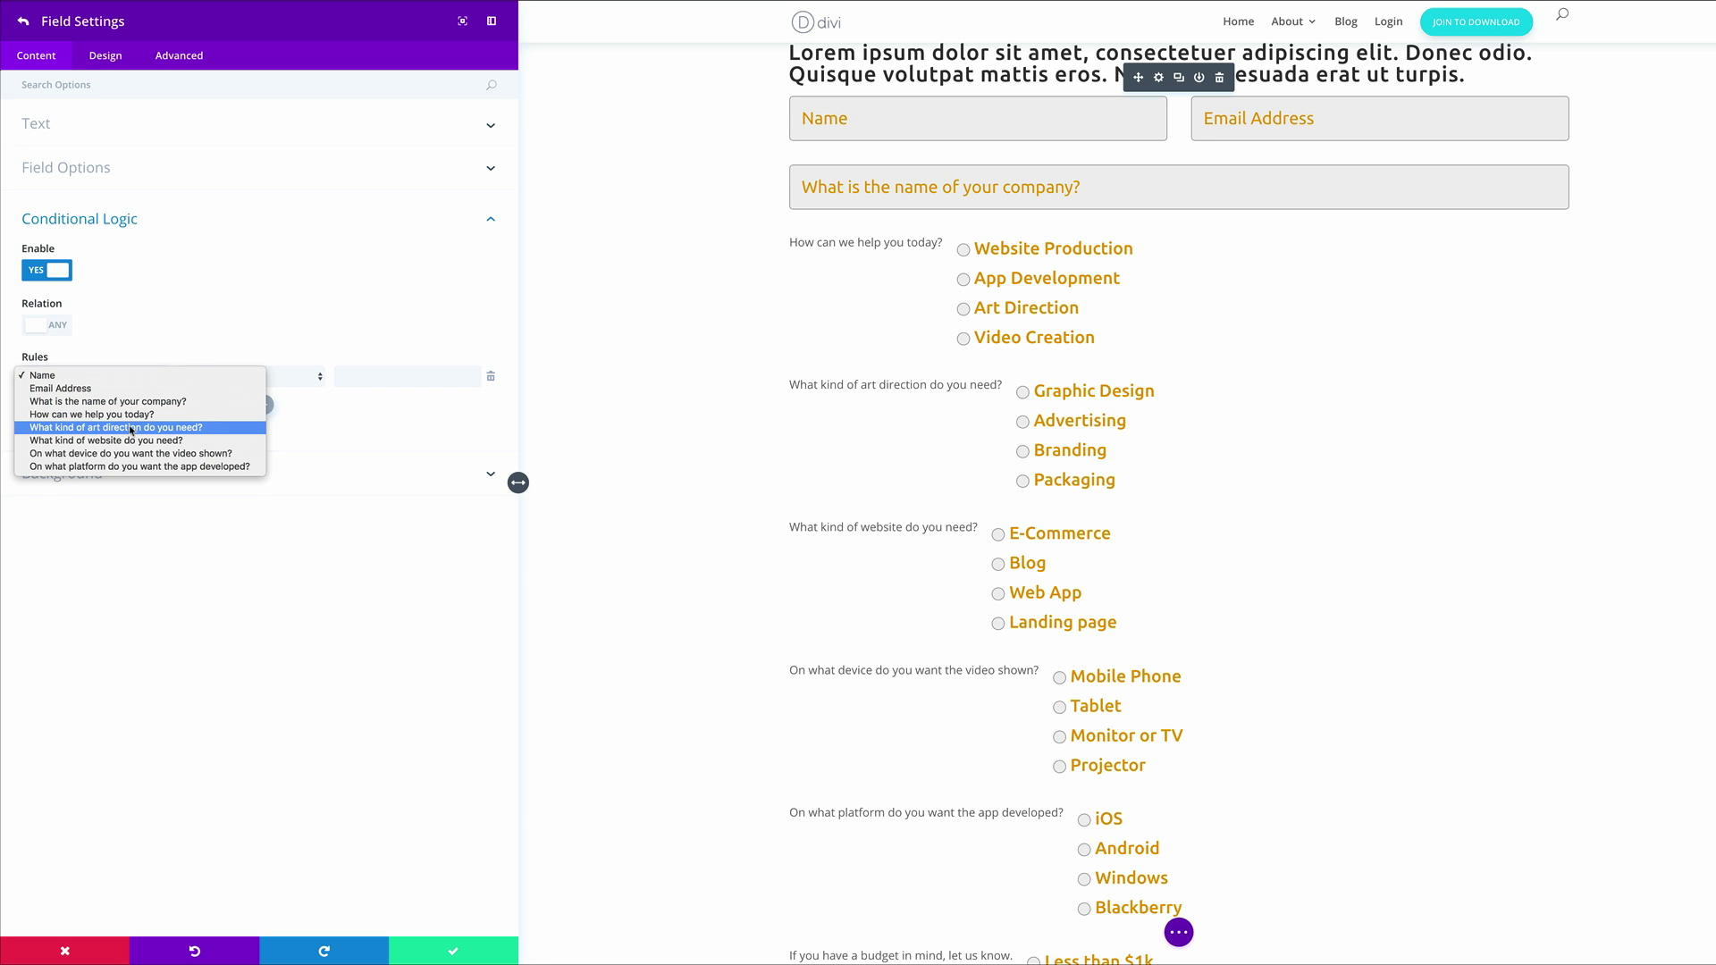
click(134, 417)
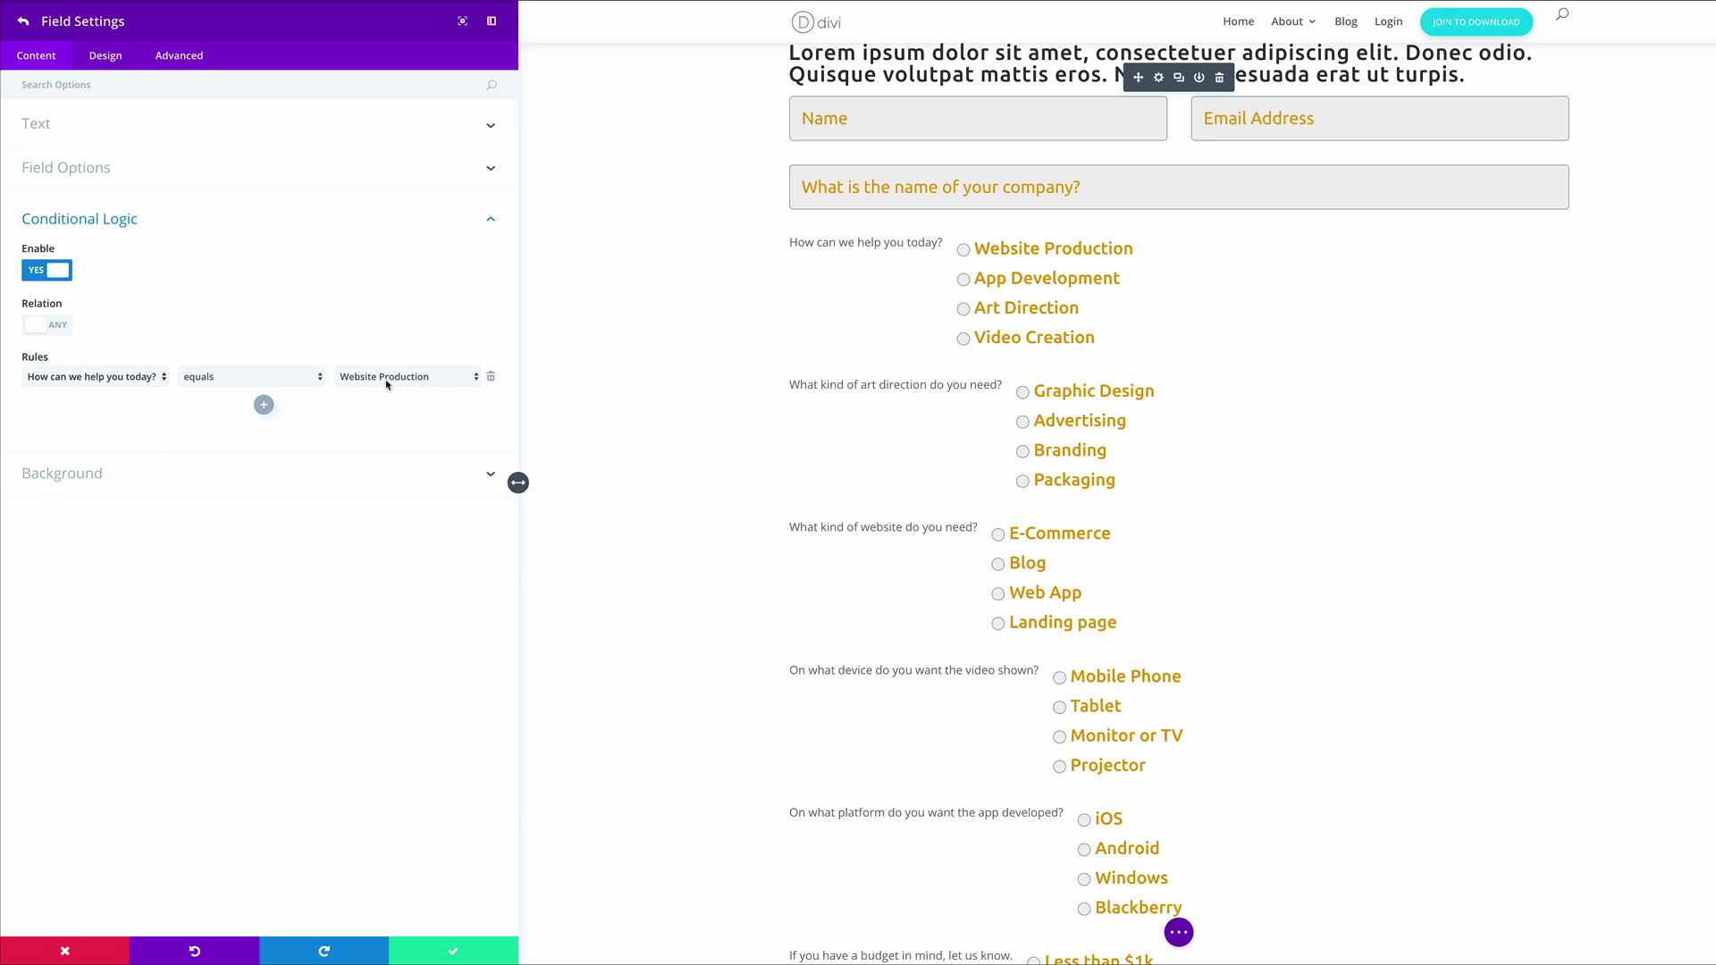
click(437, 385)
click(427, 390)
click(263, 405)
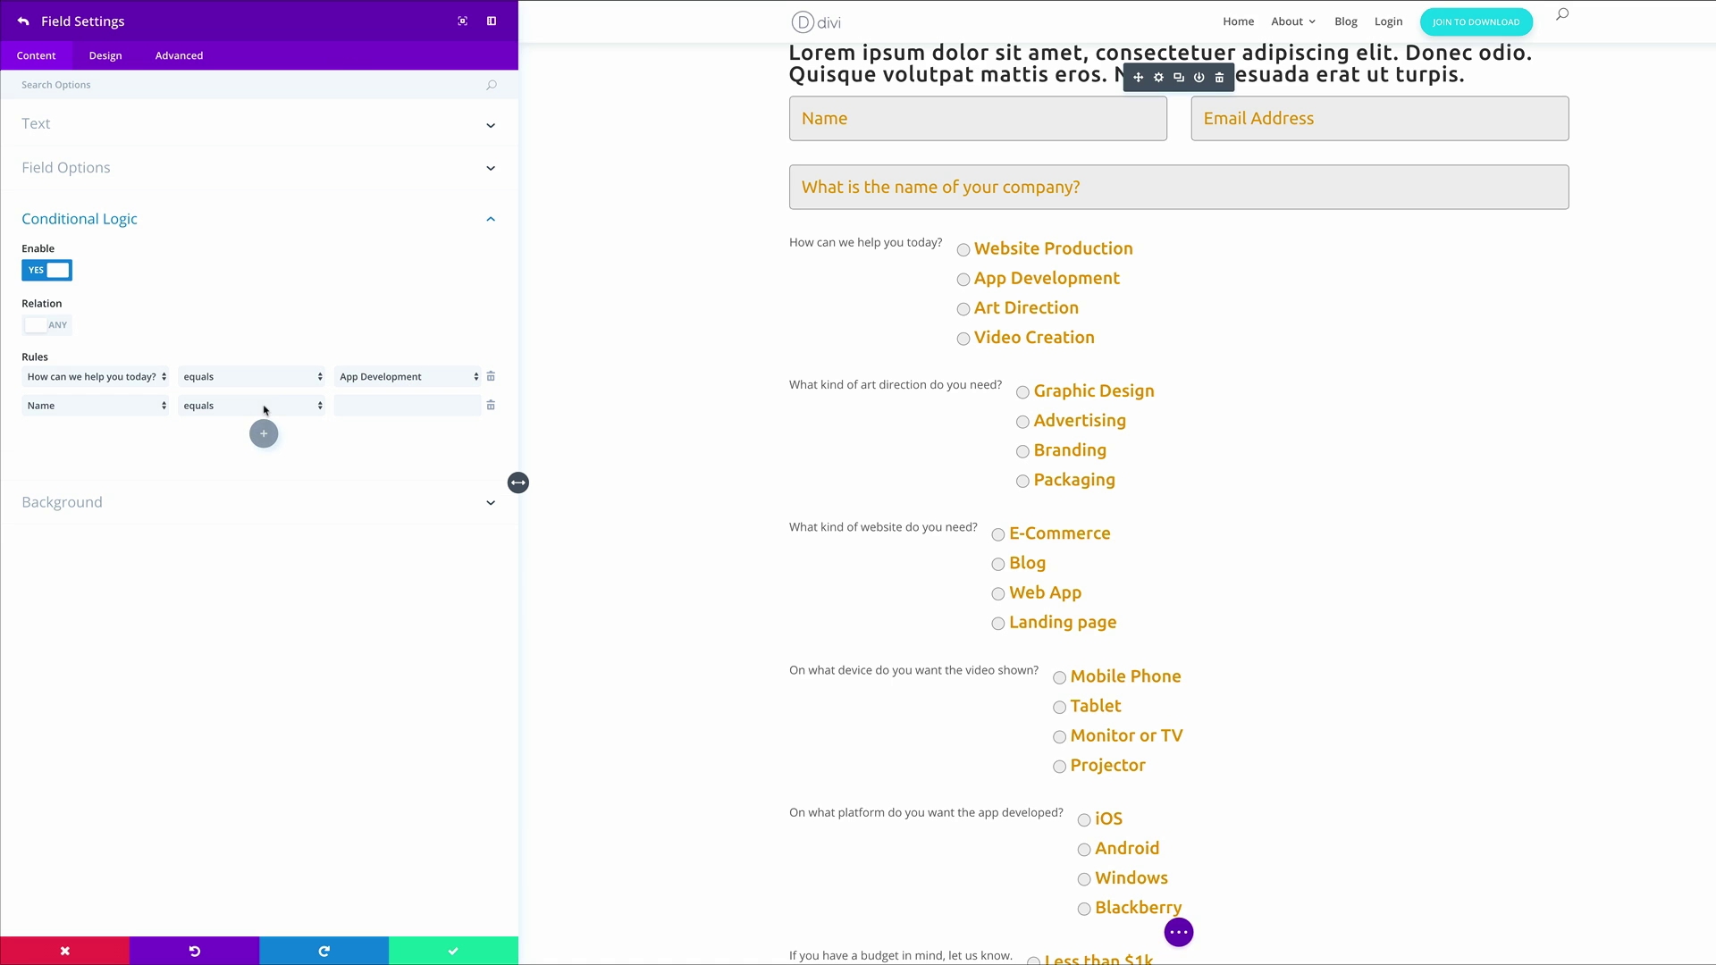
click(138, 407)
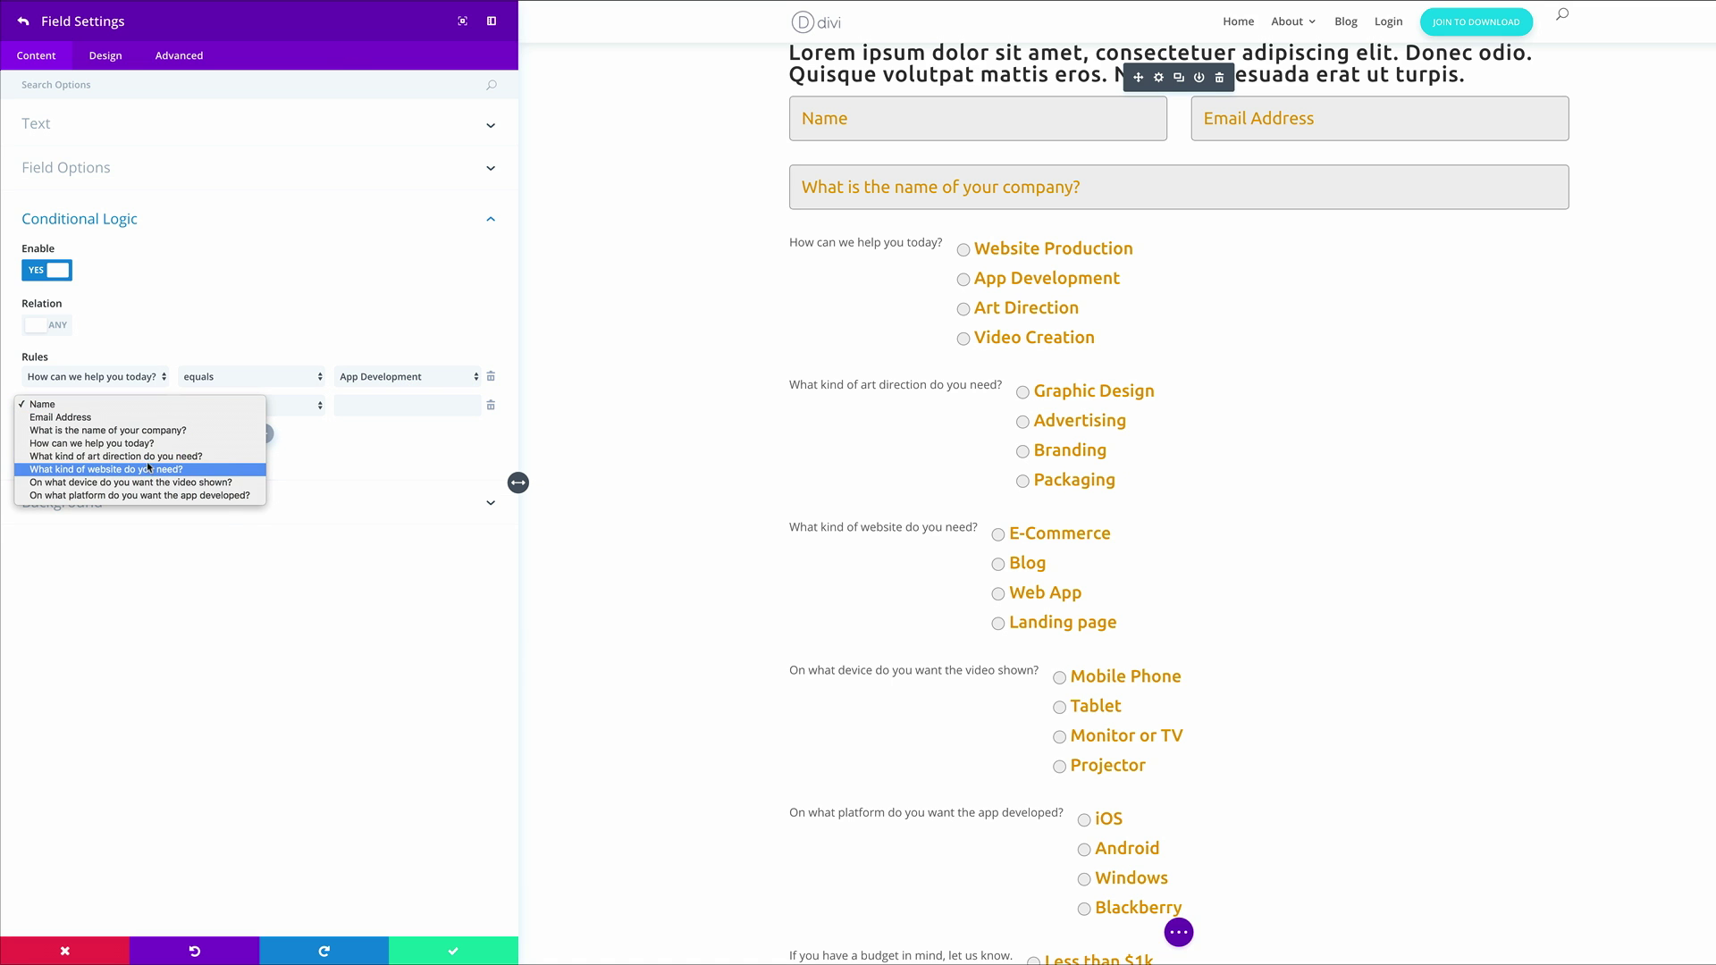
click(134, 443)
click(407, 405)
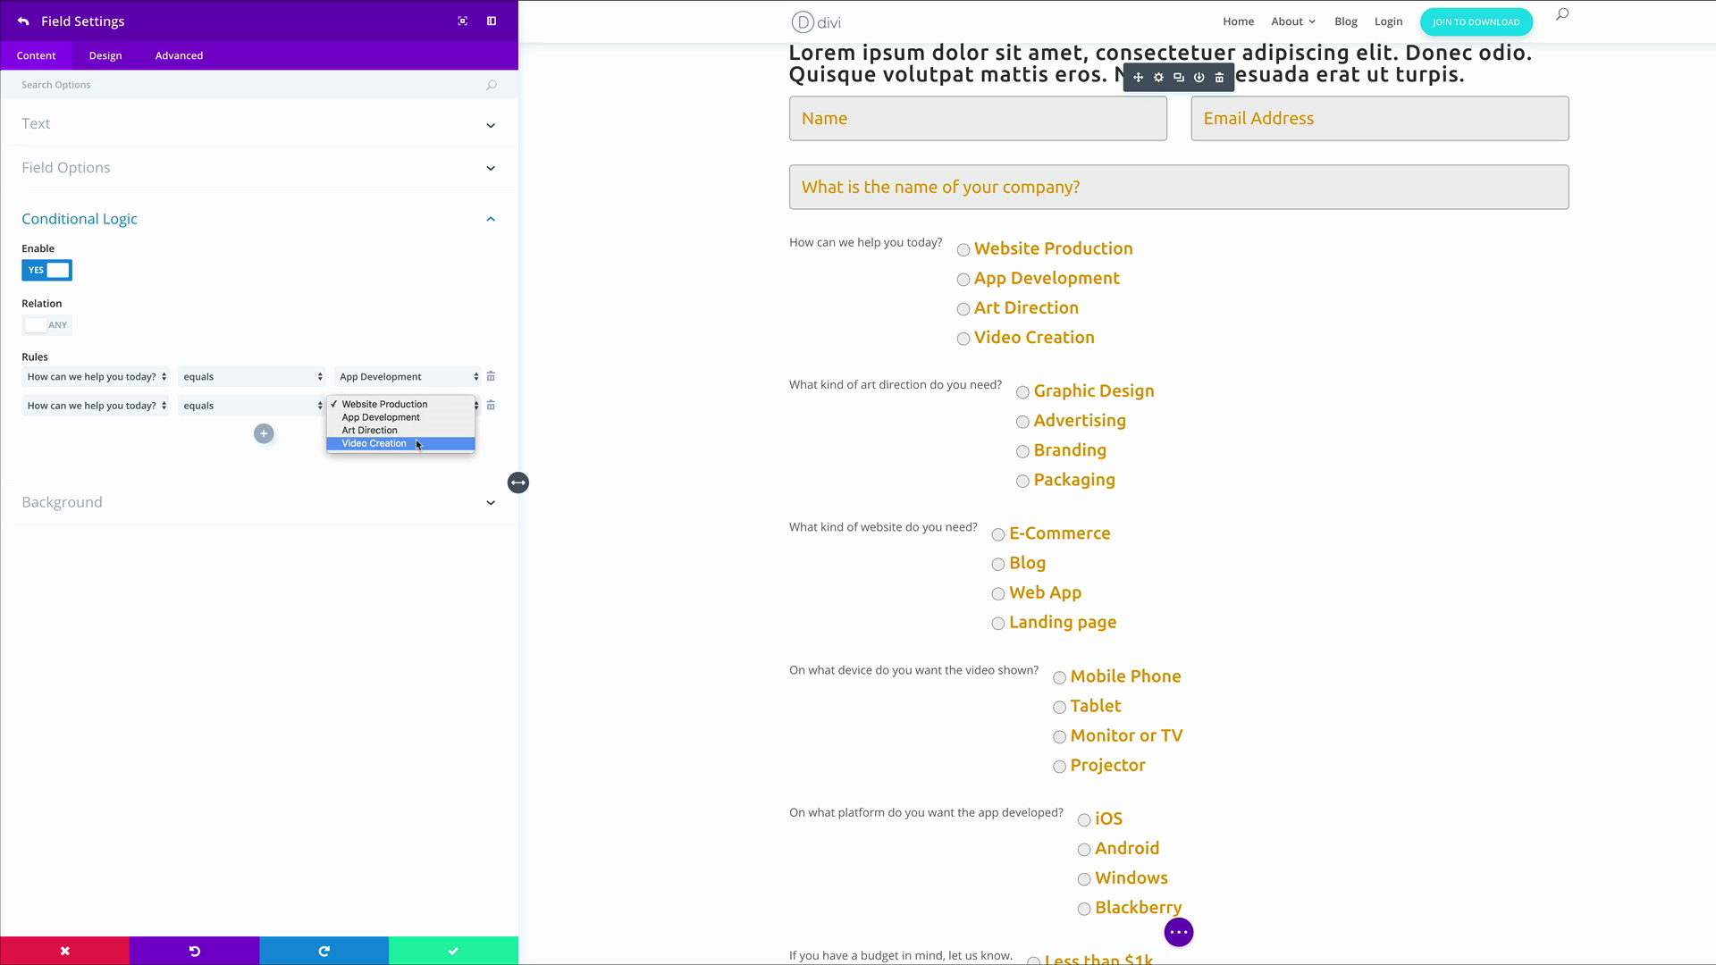
click(415, 444)
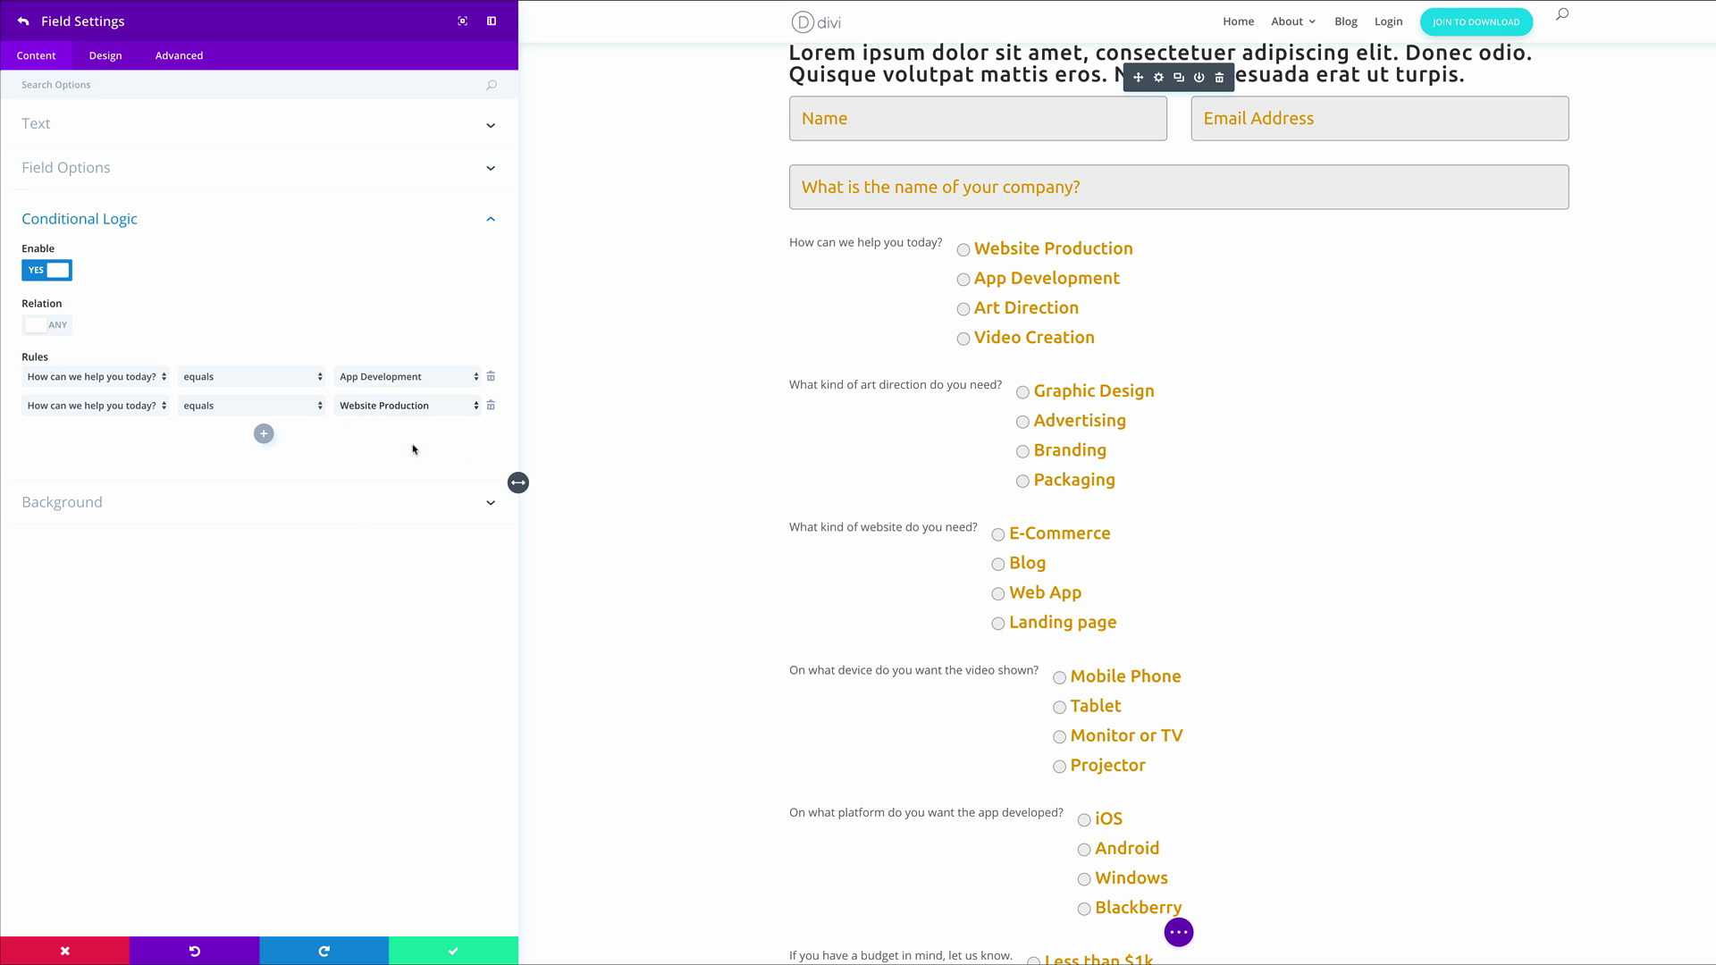
Add more 'How can we help you today?' rules, the last matching Art Direction, then return to the fields
click(263, 437)
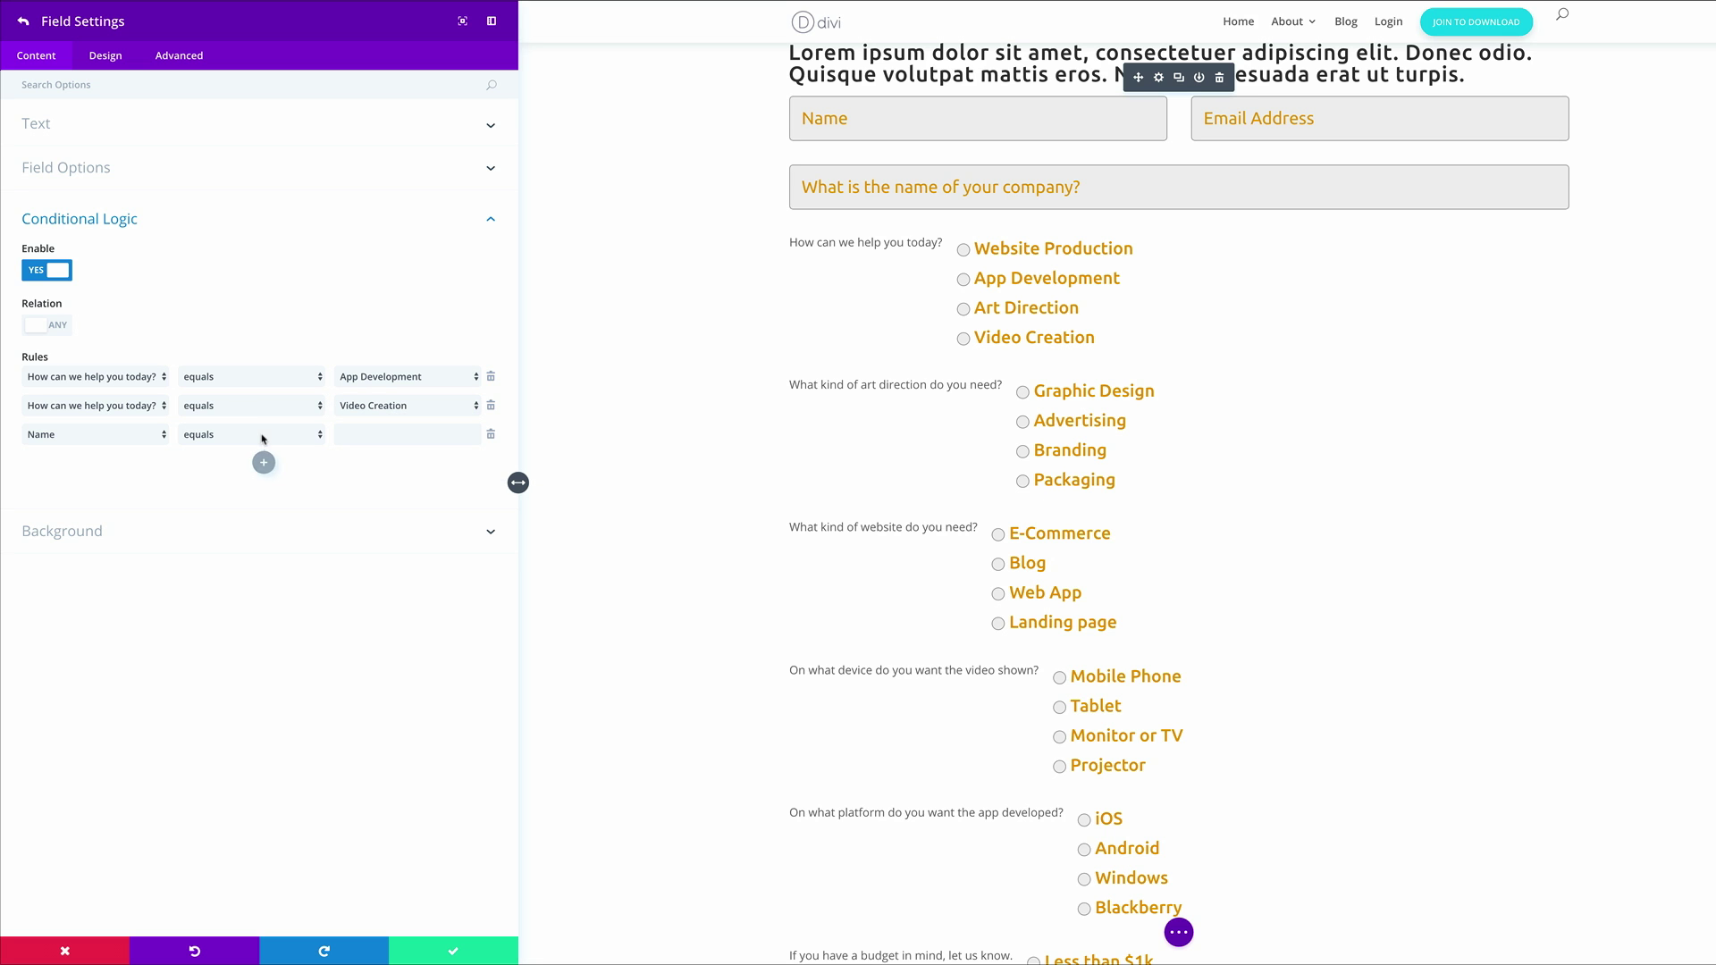
click(155, 434)
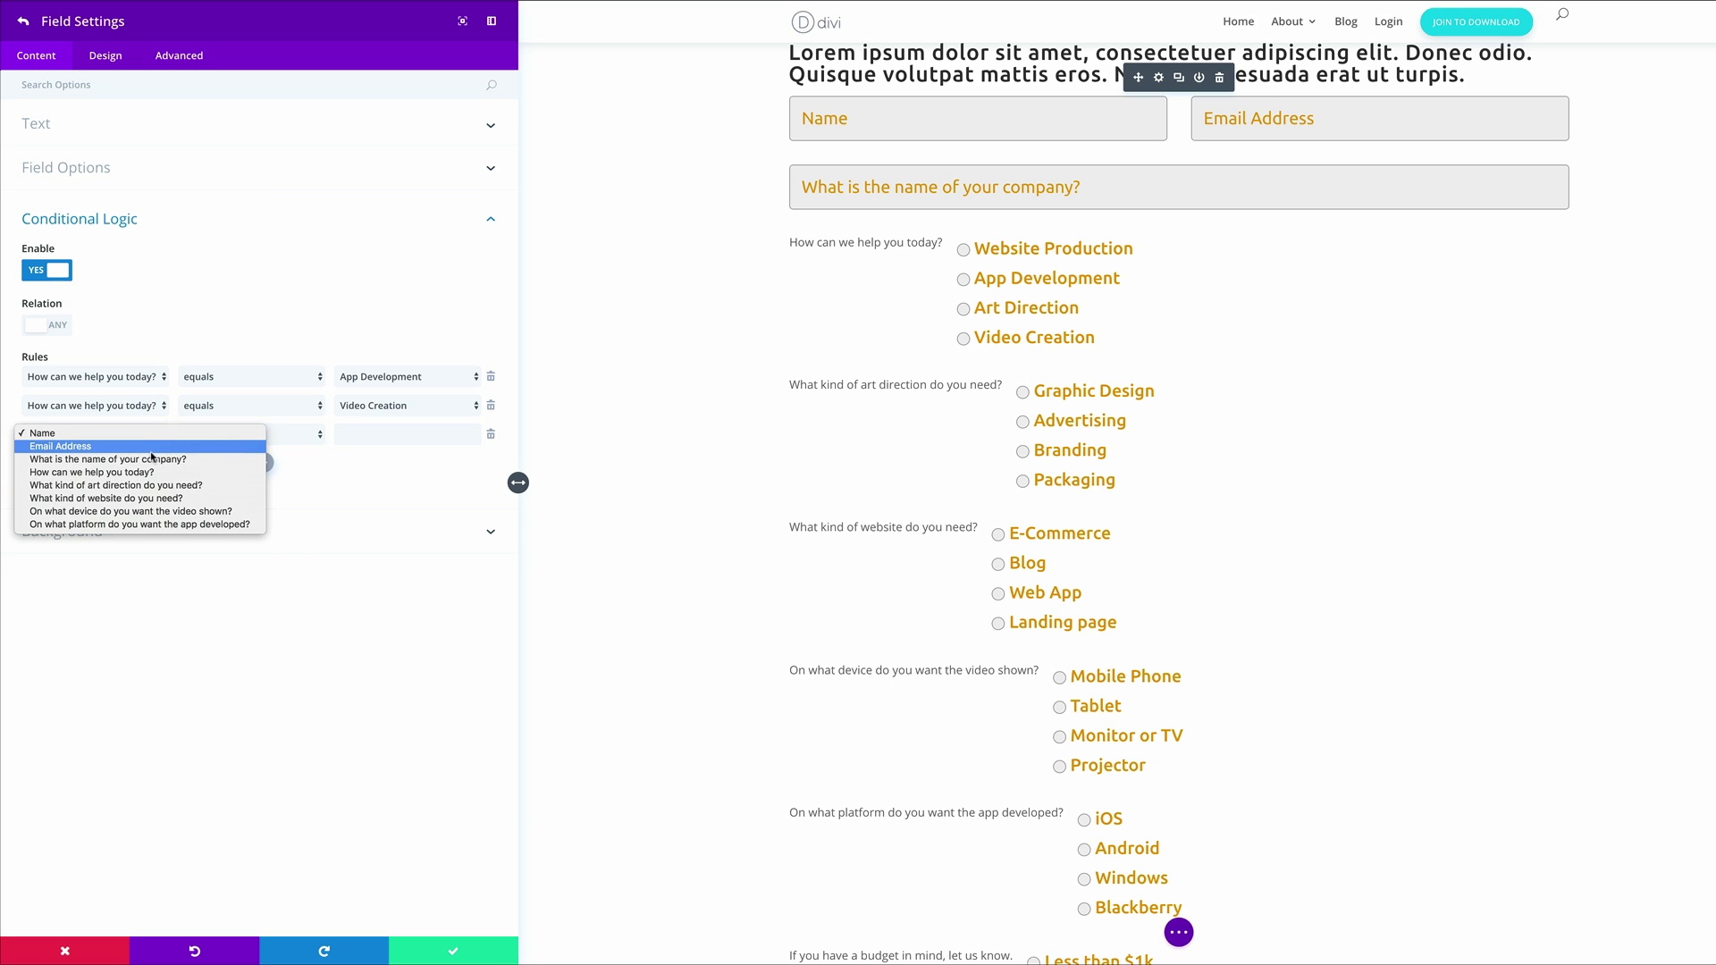
click(156, 471)
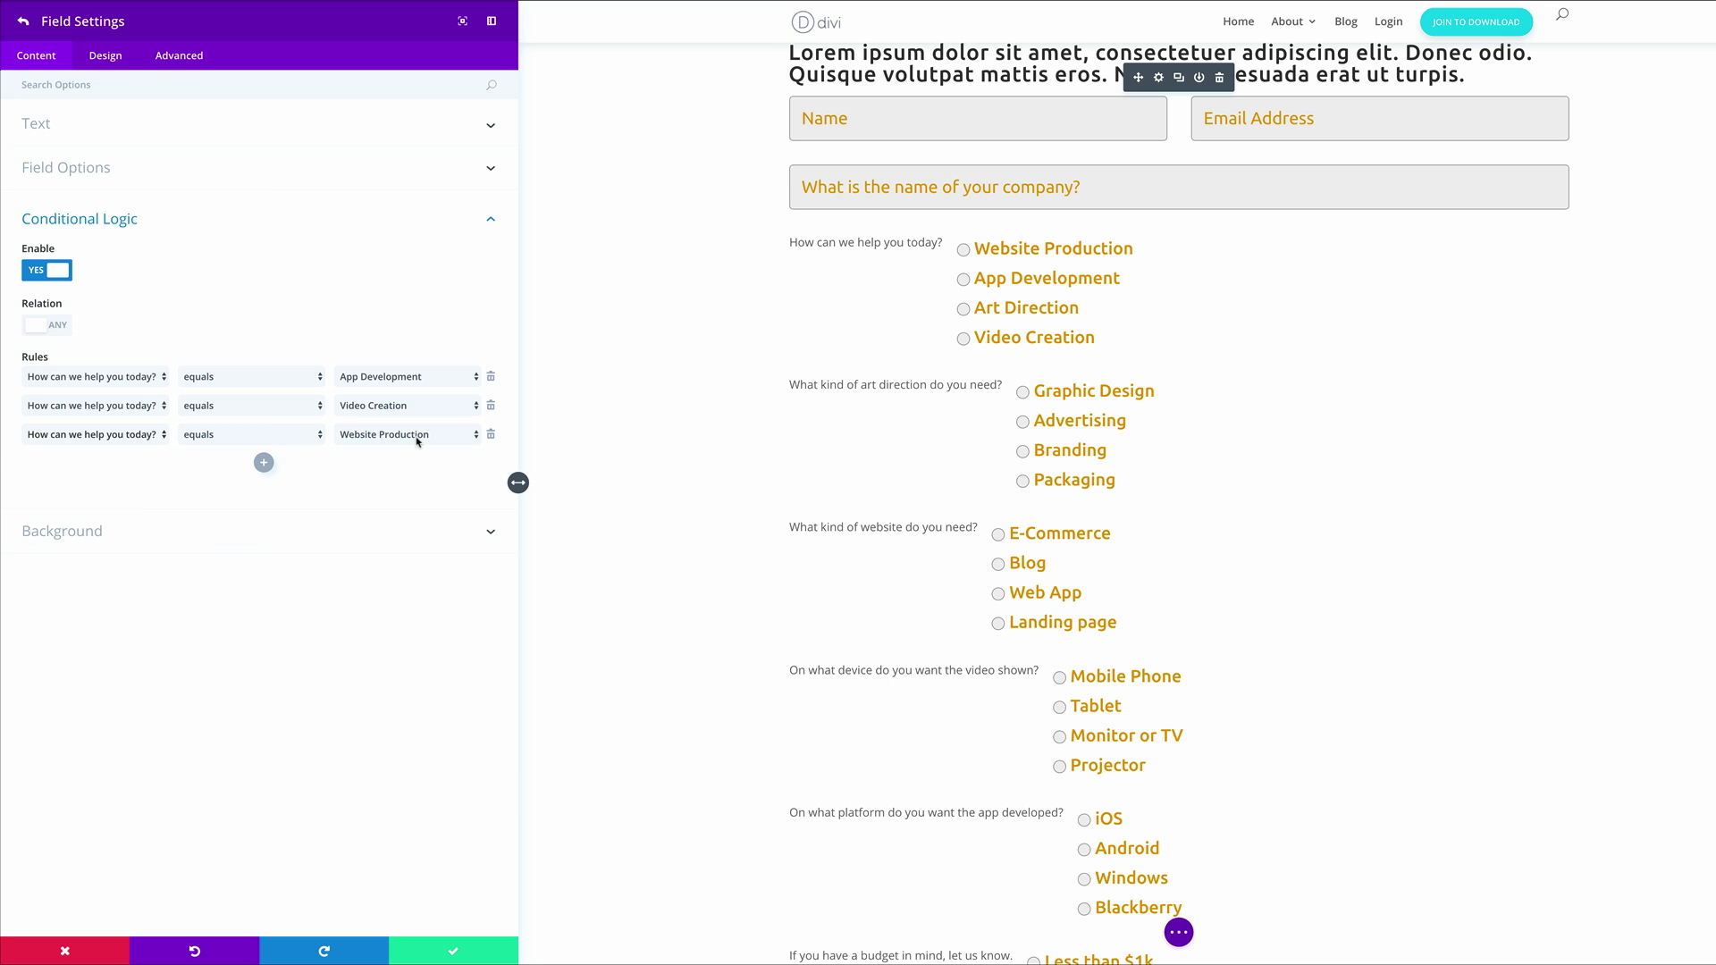
click(264, 463)
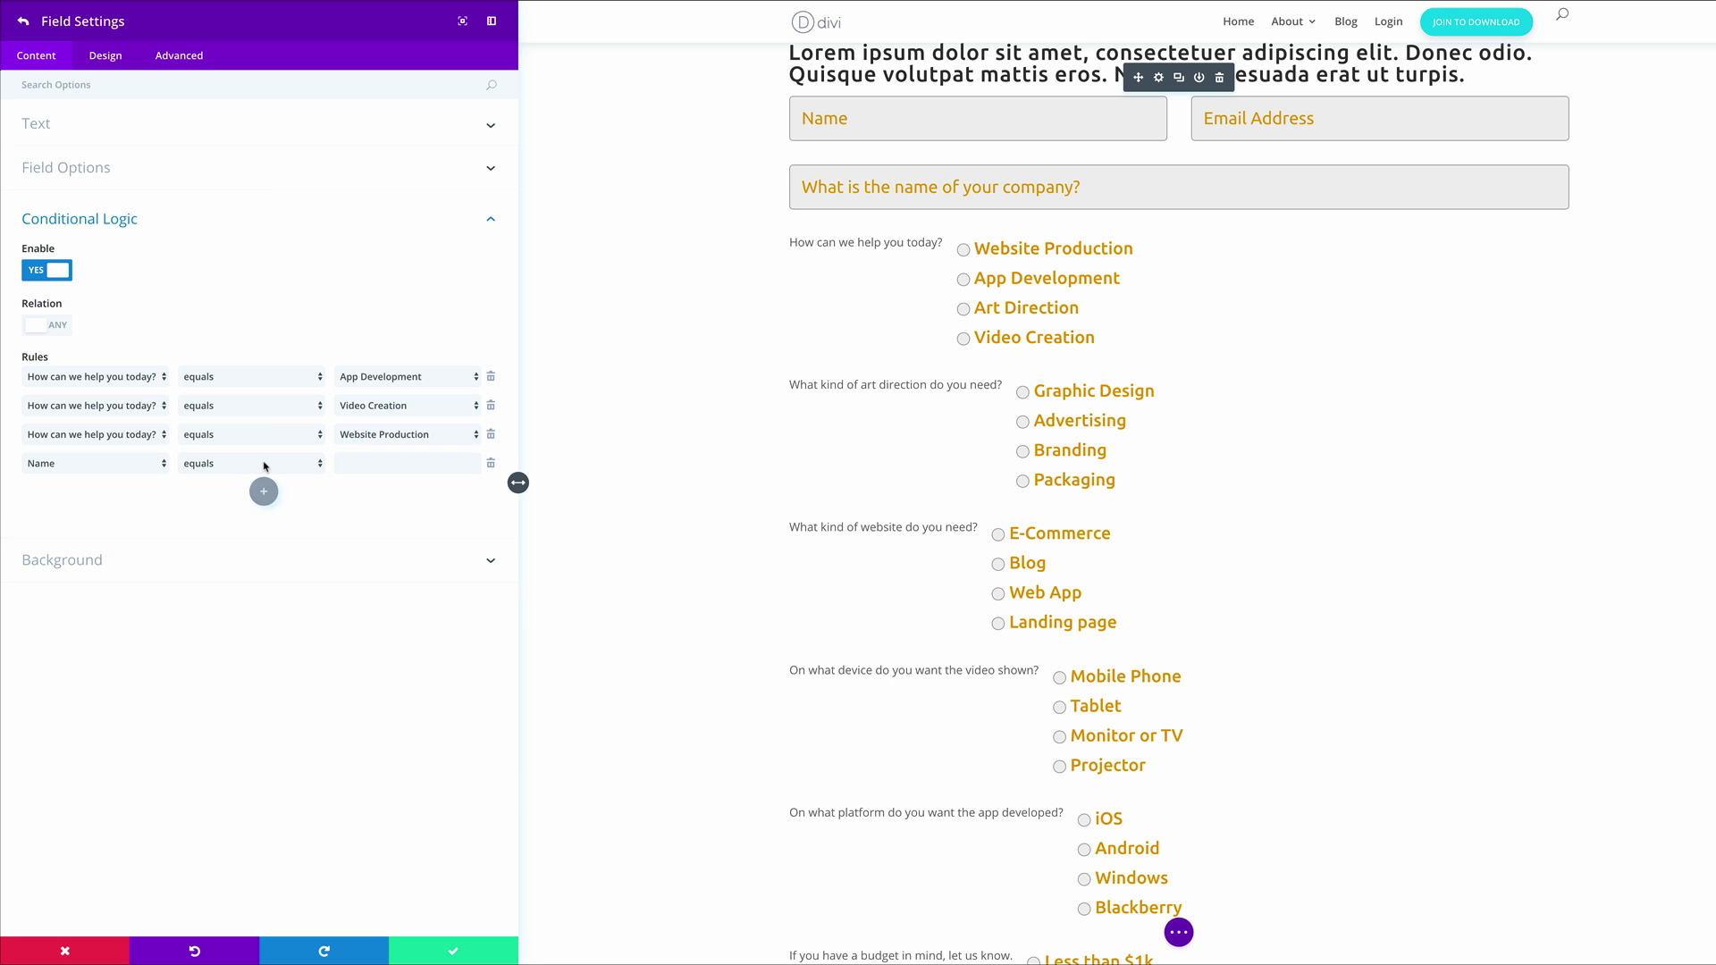
click(158, 465)
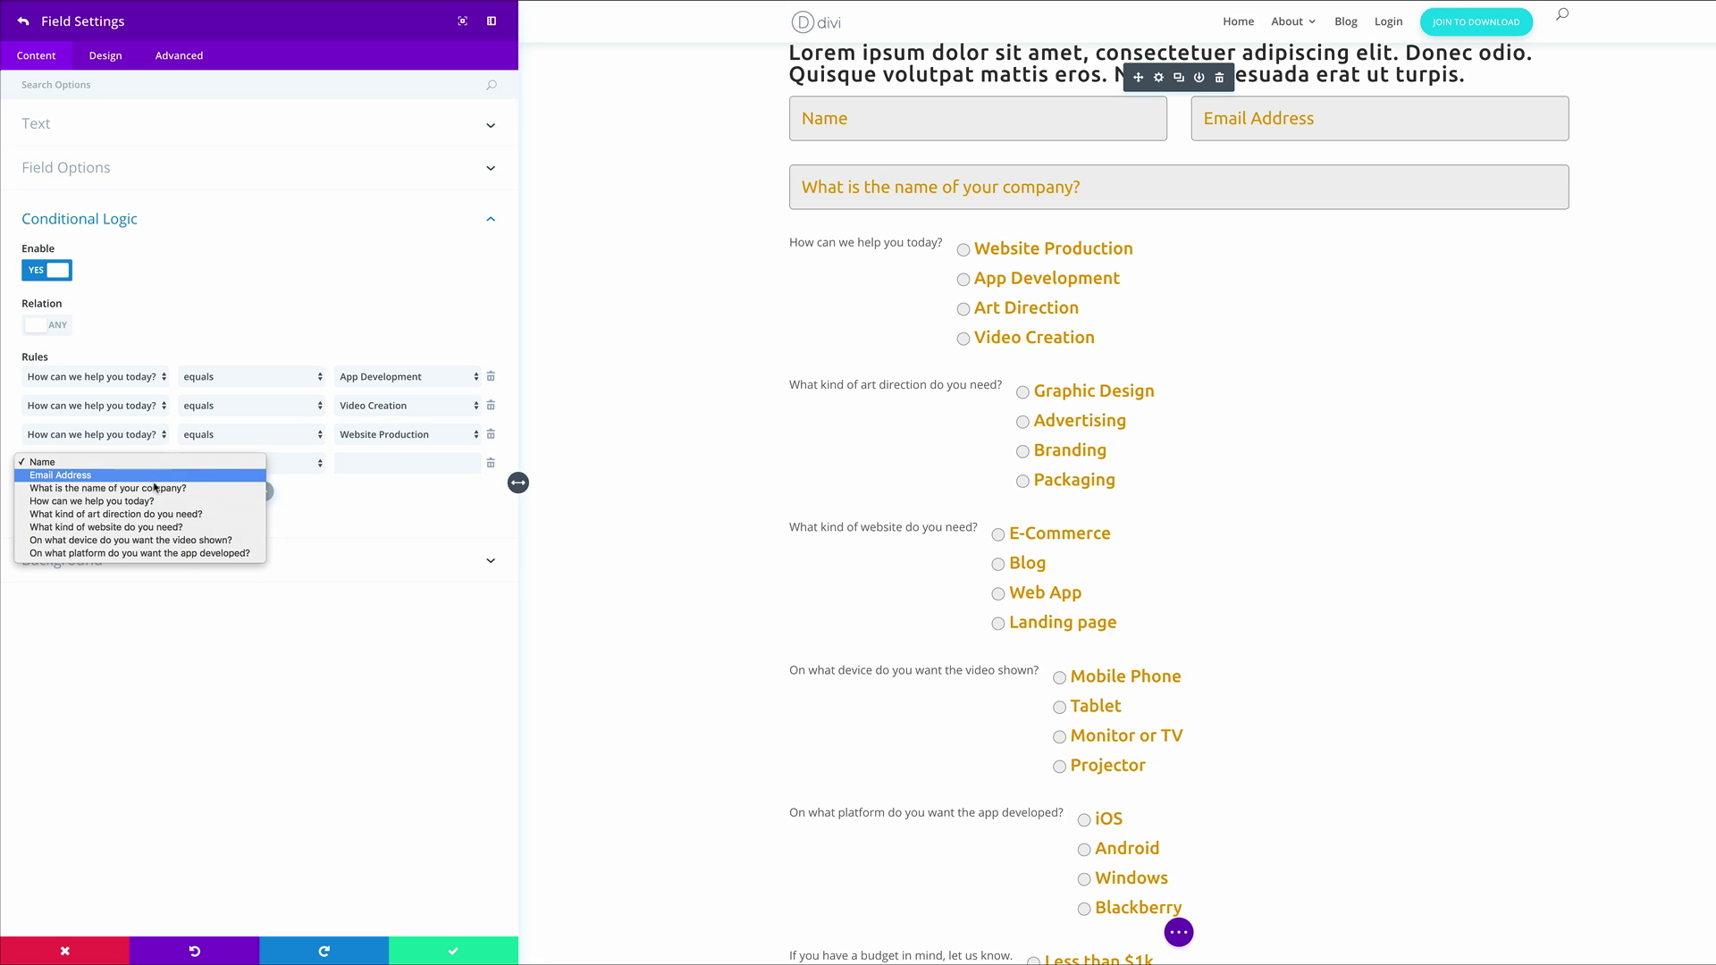
click(155, 502)
click(456, 466)
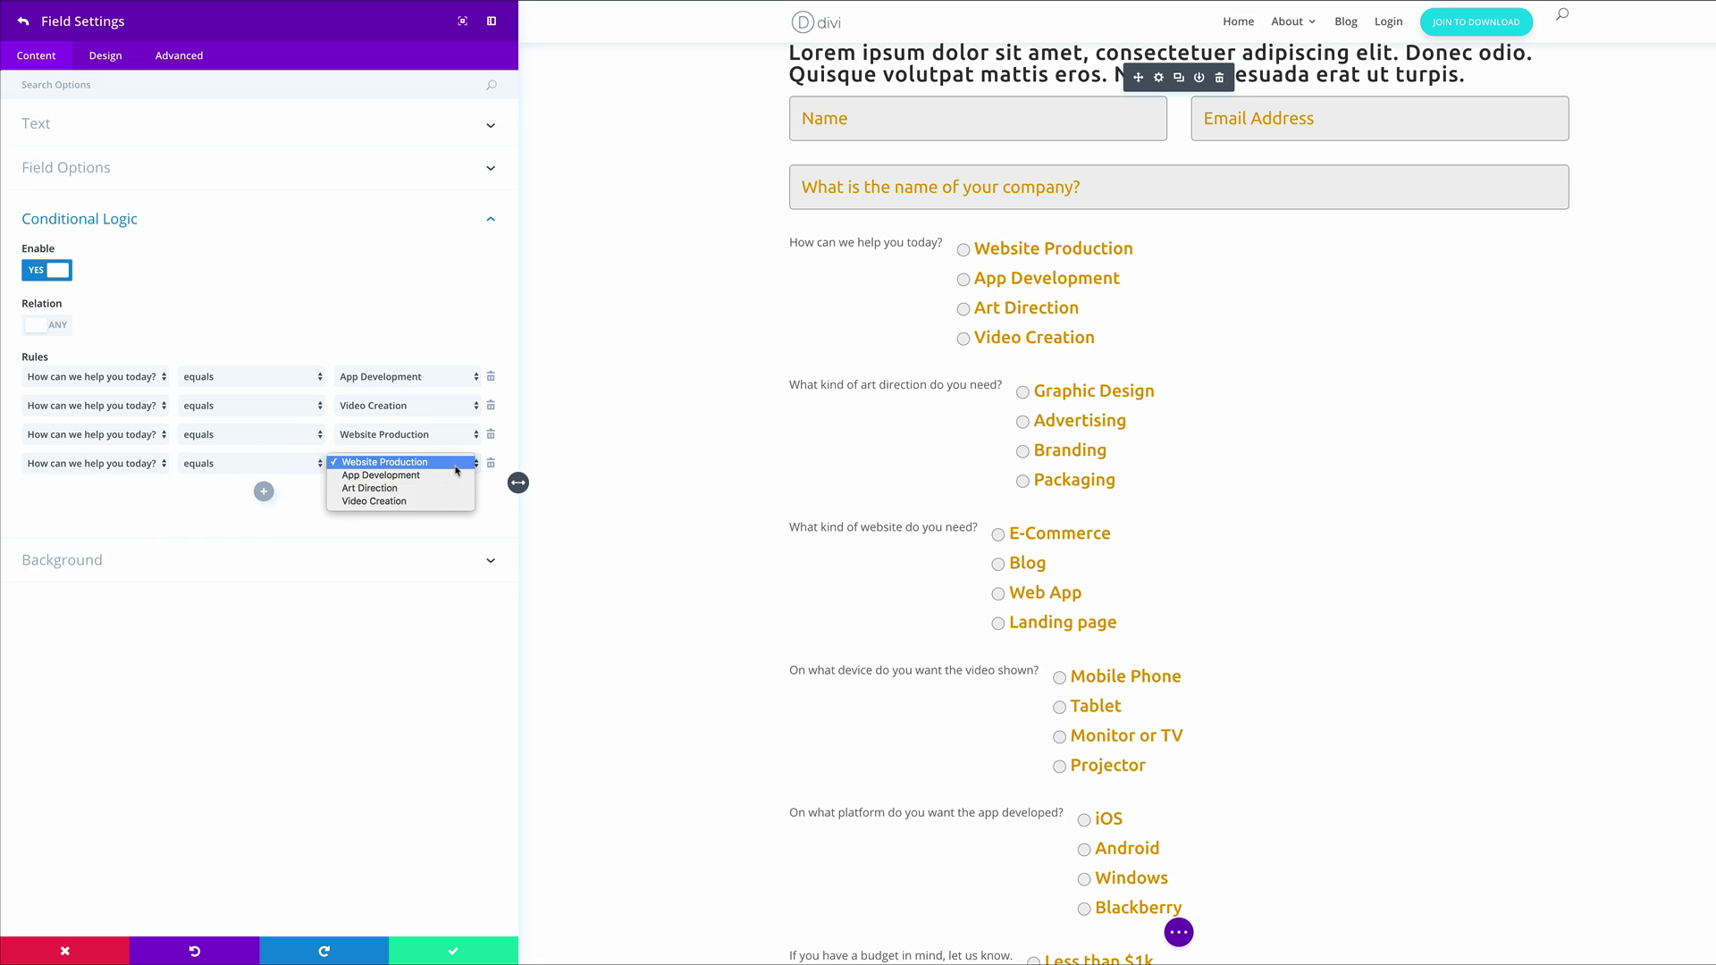
click(429, 488)
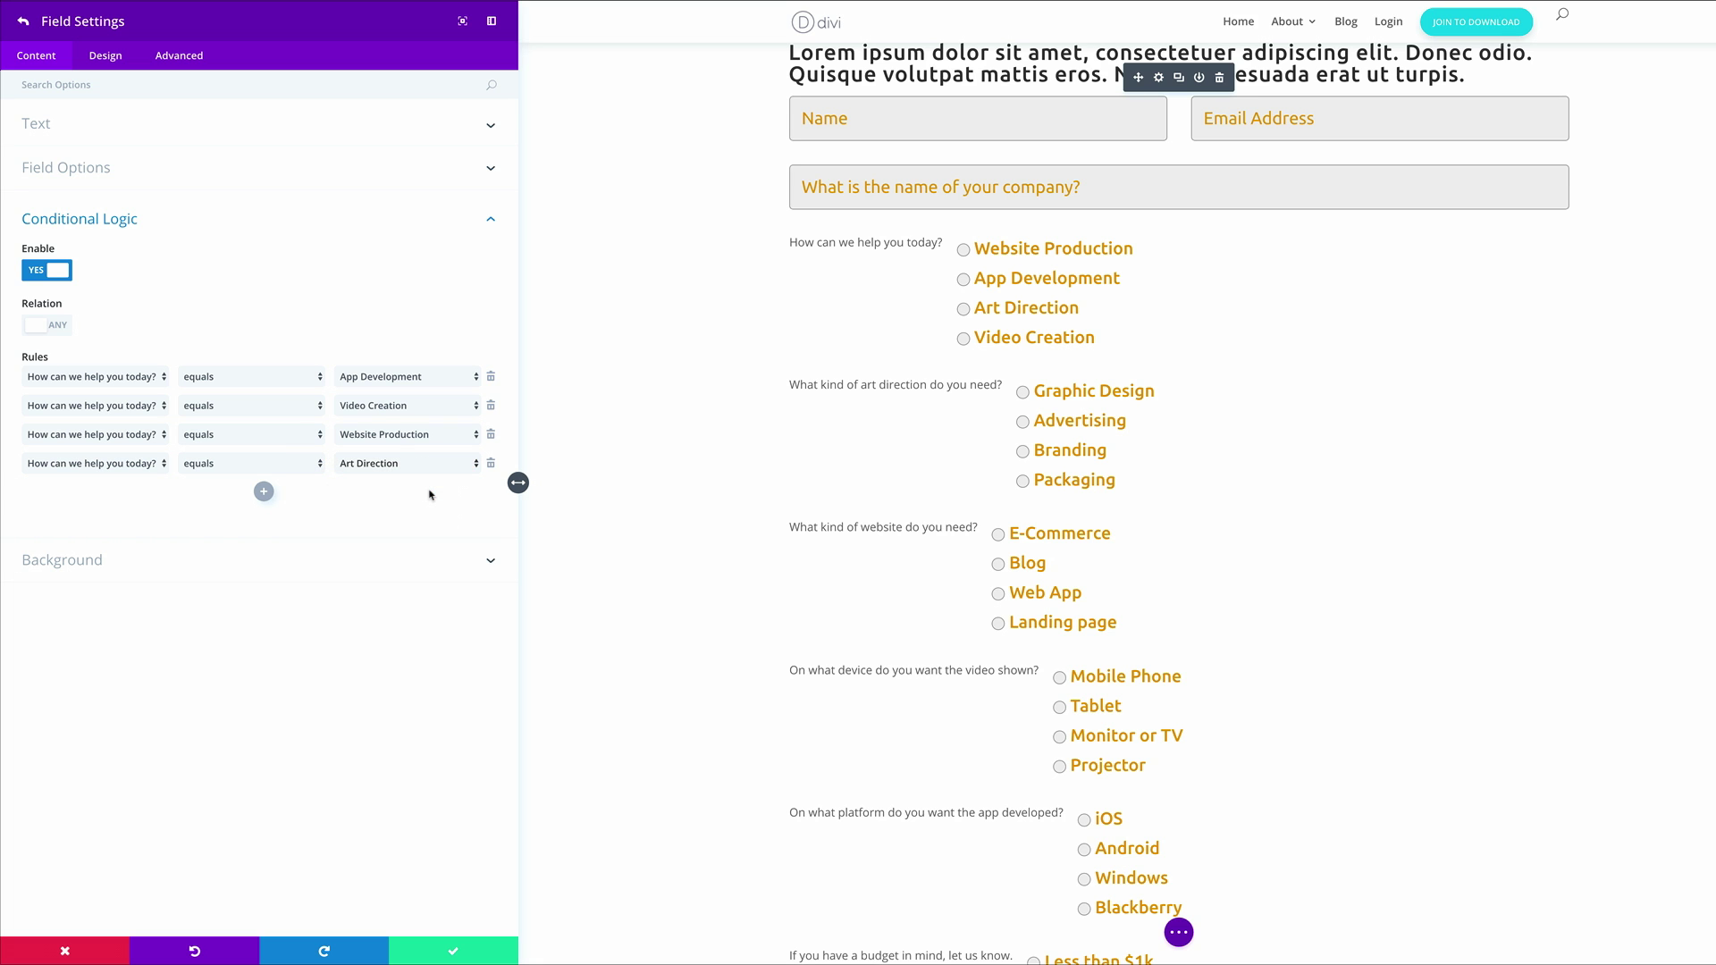
click(25, 27)
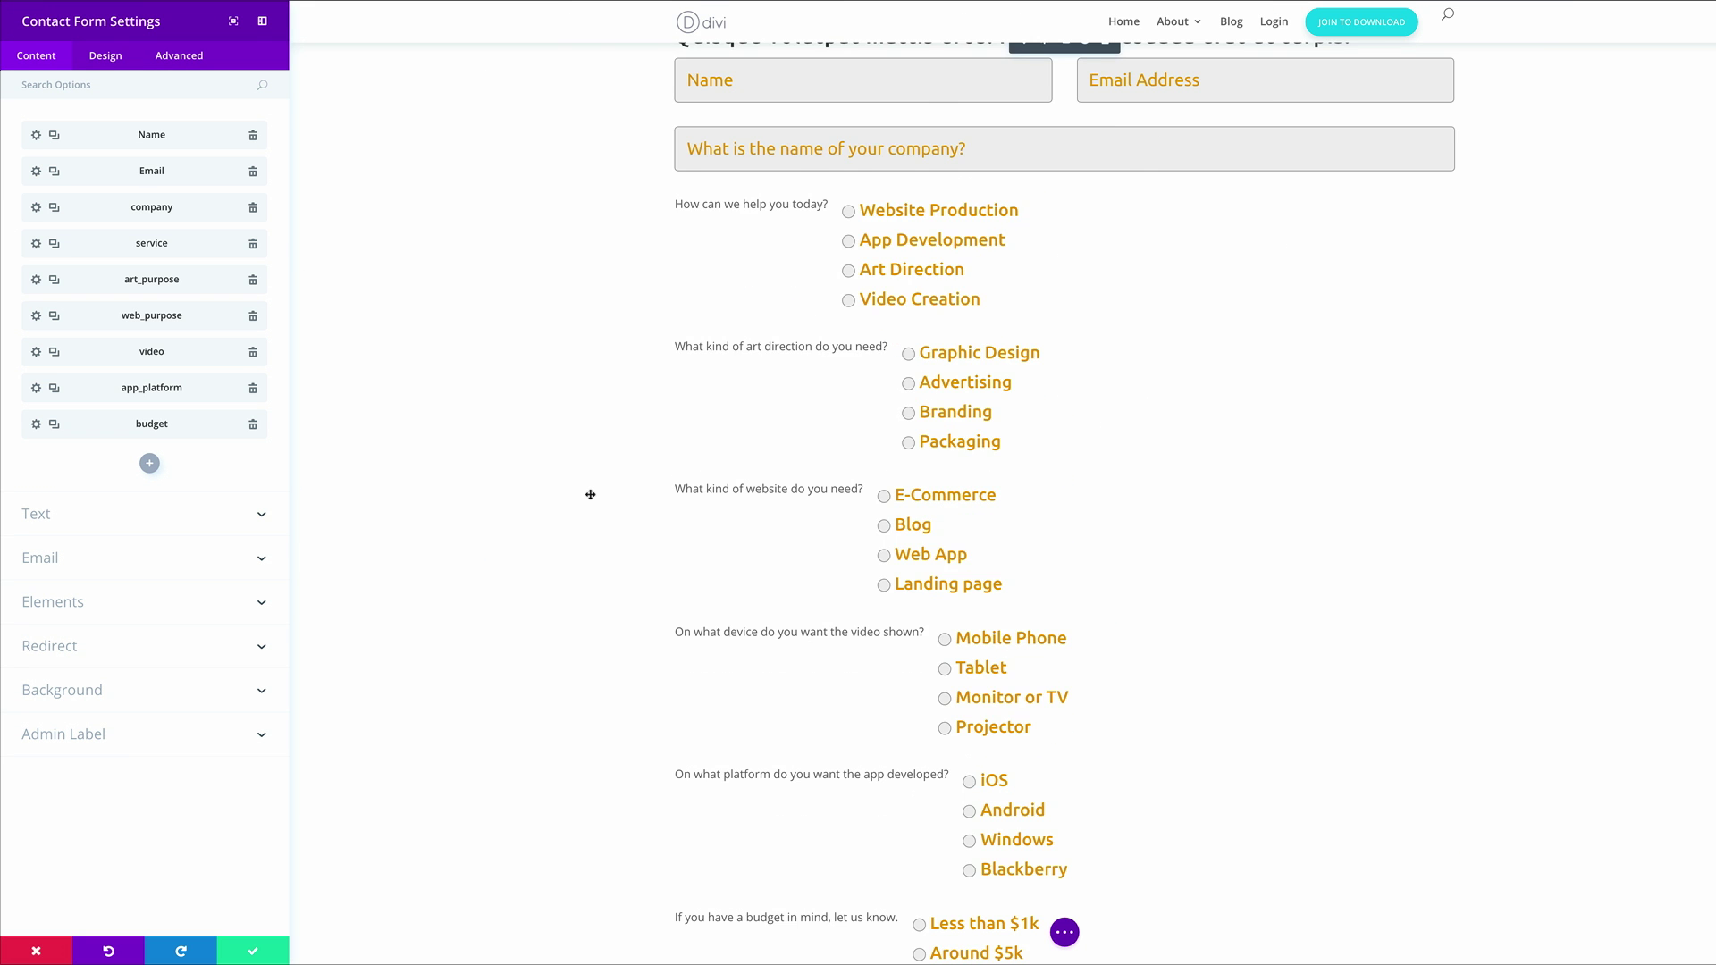
Save the contact form module's settings
scroll(590, 494, up, 4)
scroll(677, 546, down, 4)
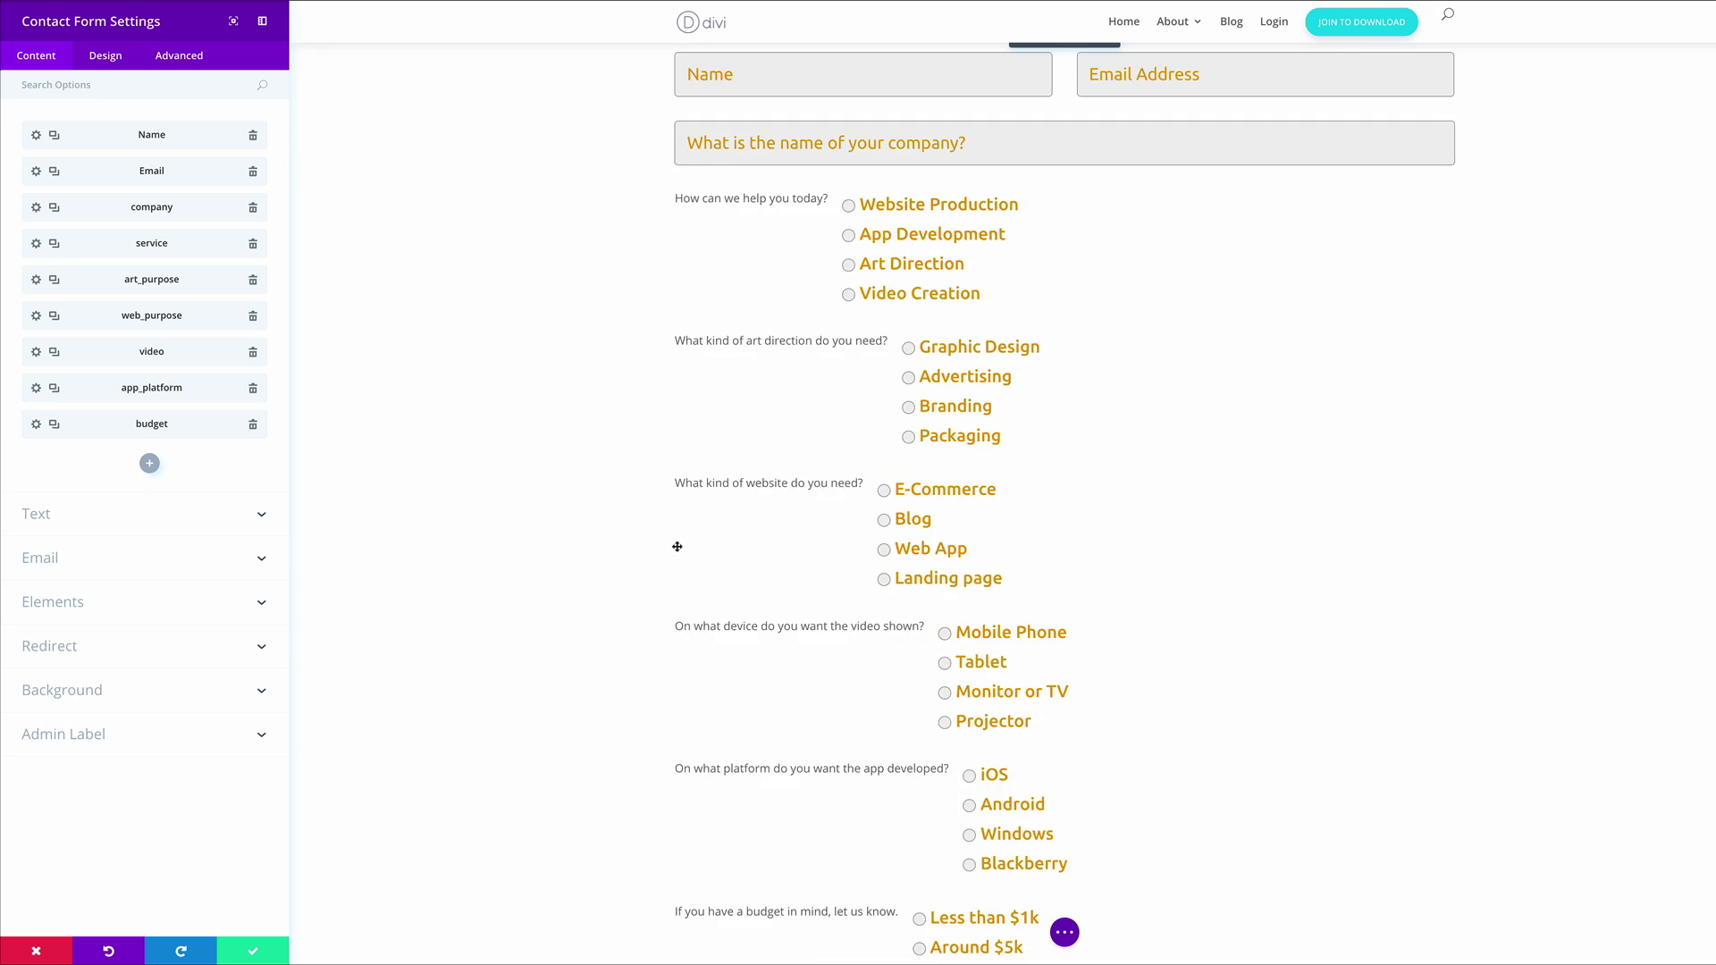
scroll(677, 547, down, 3)
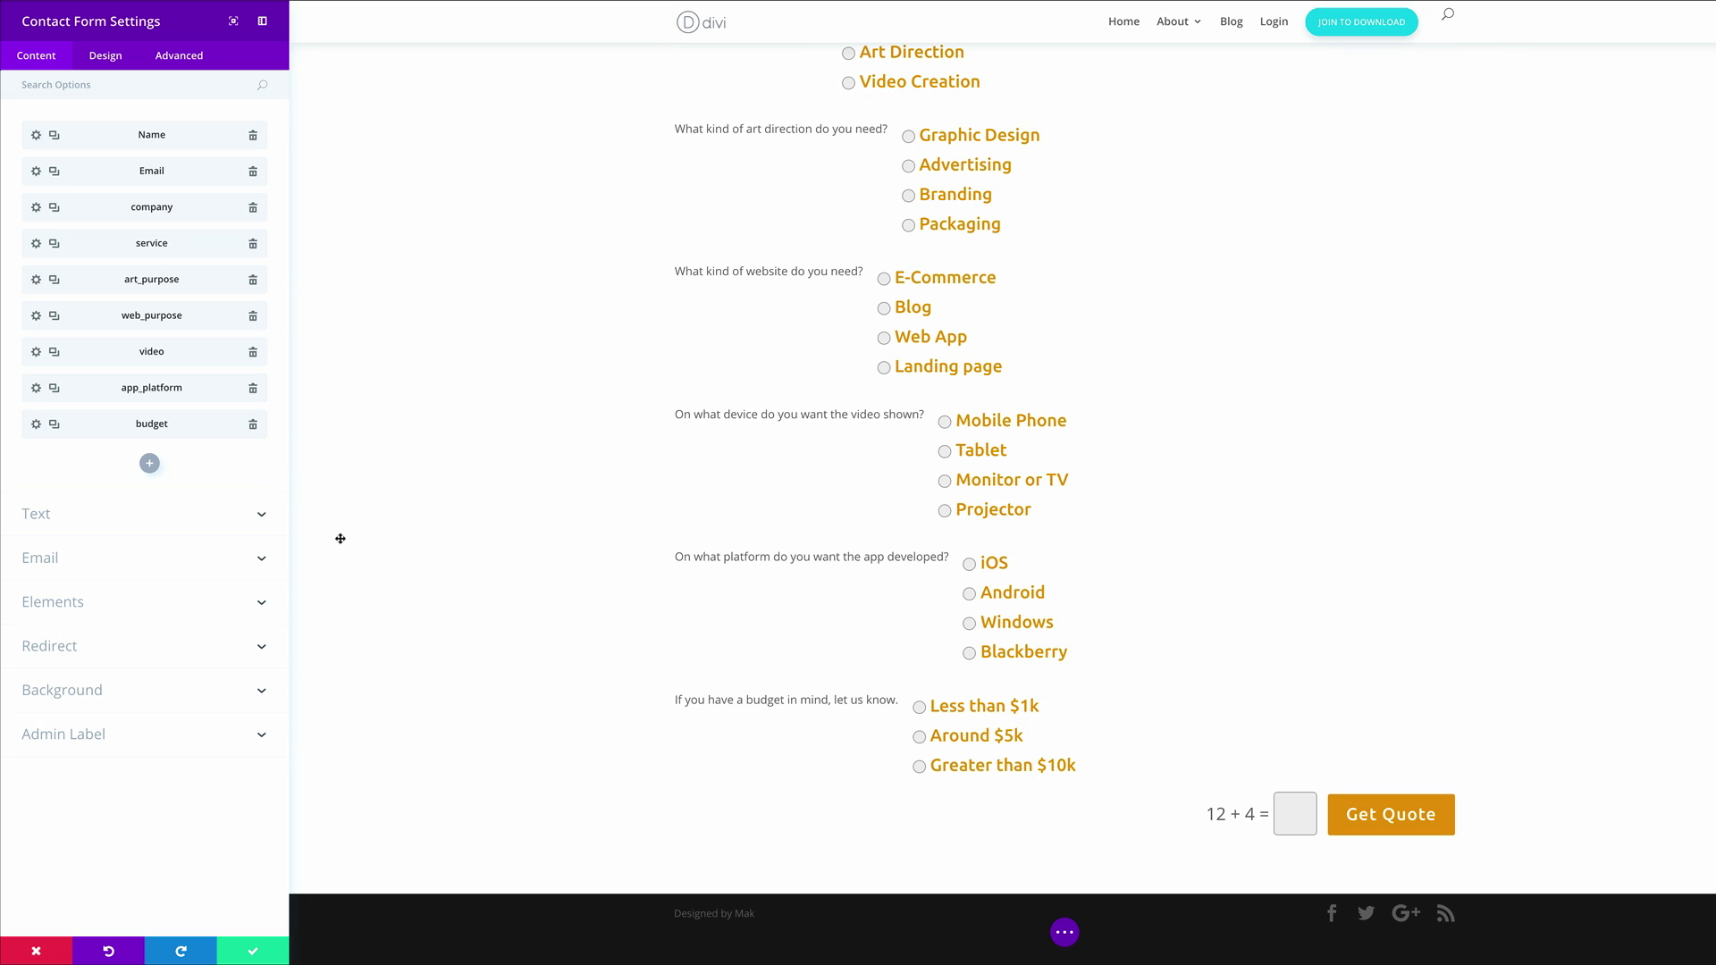
click(254, 952)
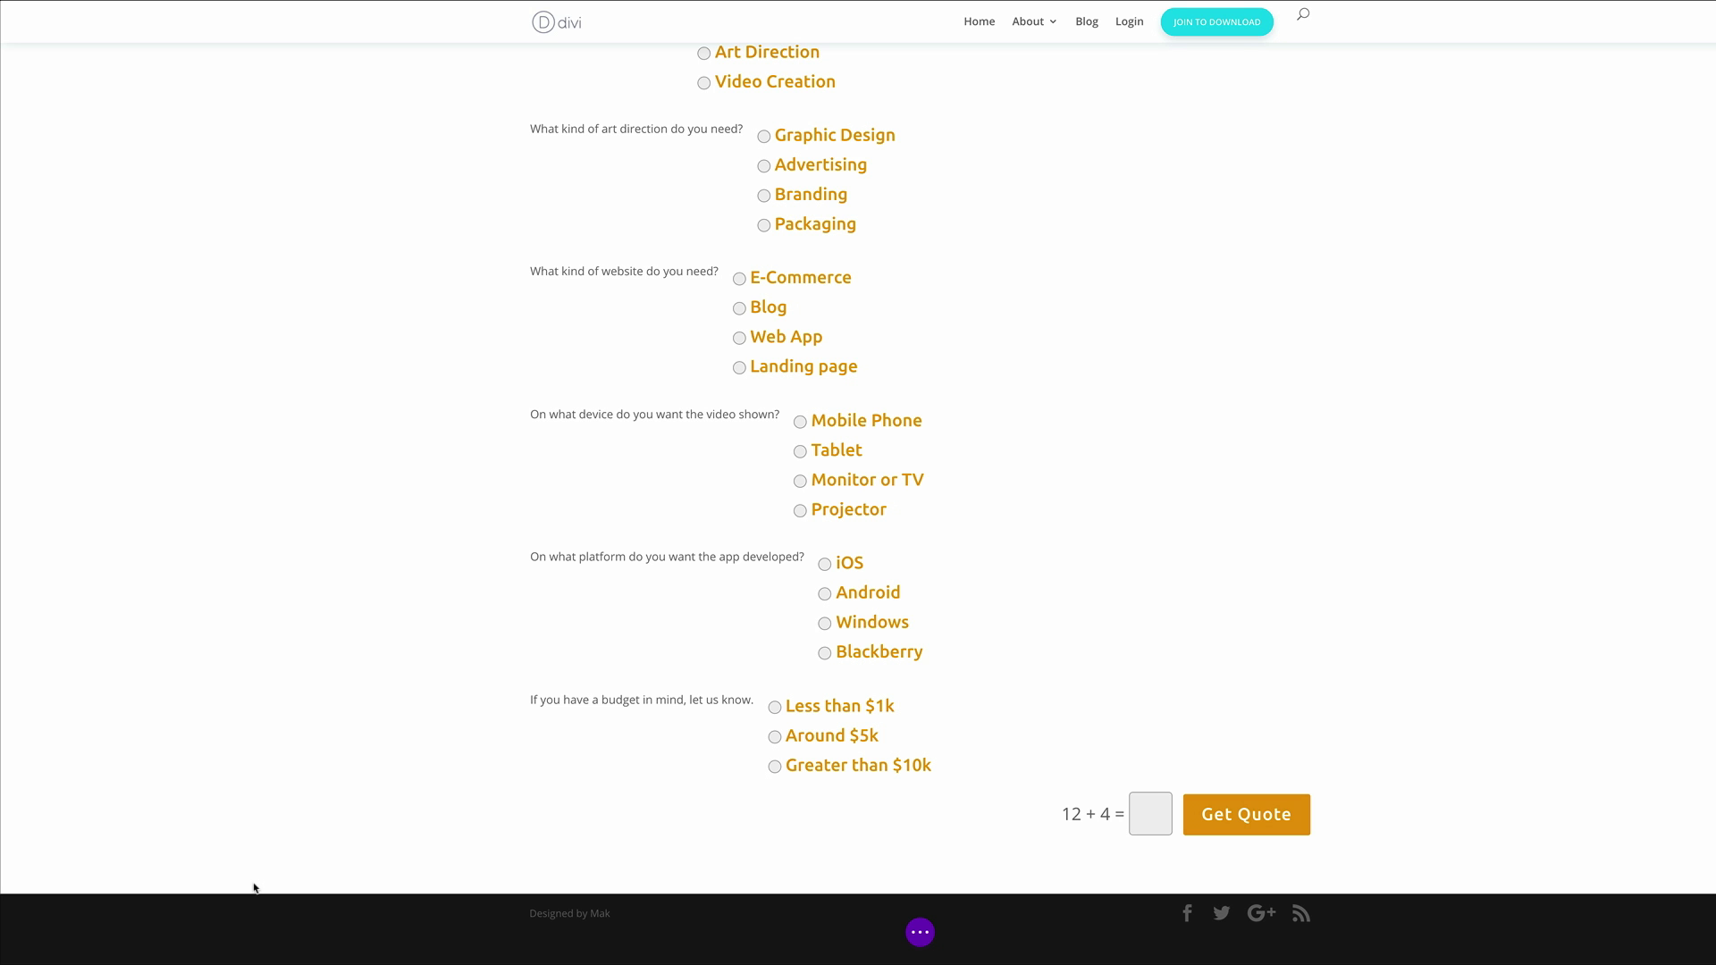
Give the form's section the CSS ID 'quote' under Advanced settings and save it
scroll(253, 888, up, 6)
click(32, 248)
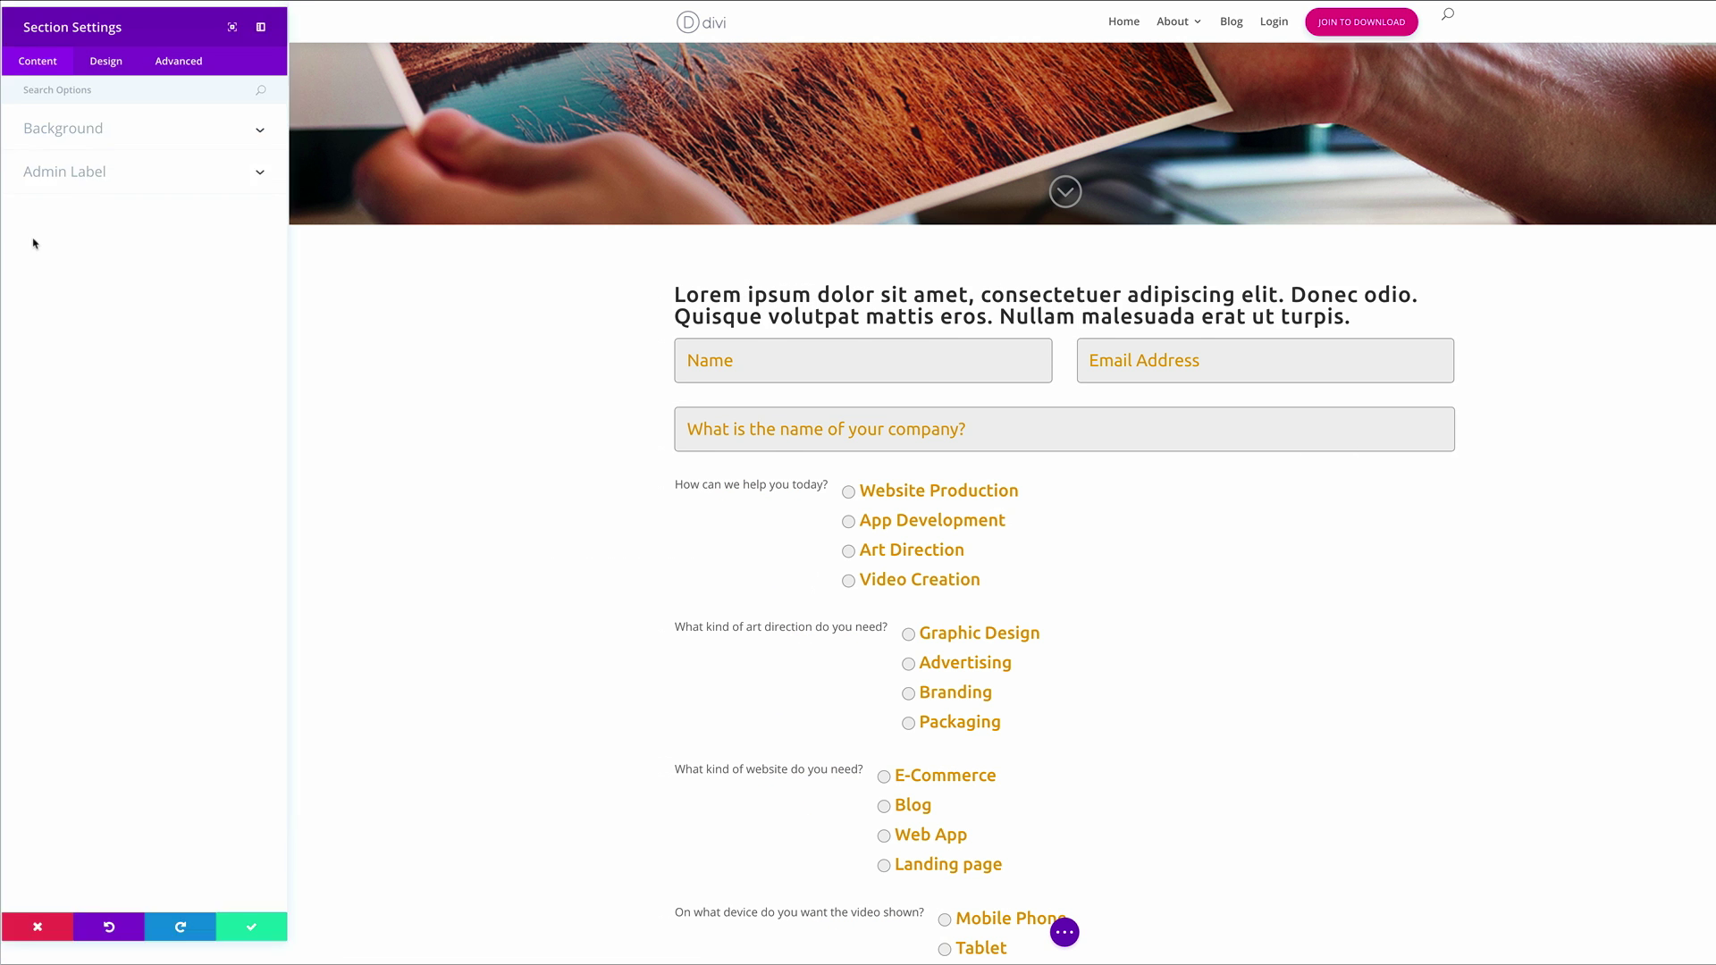
click(179, 59)
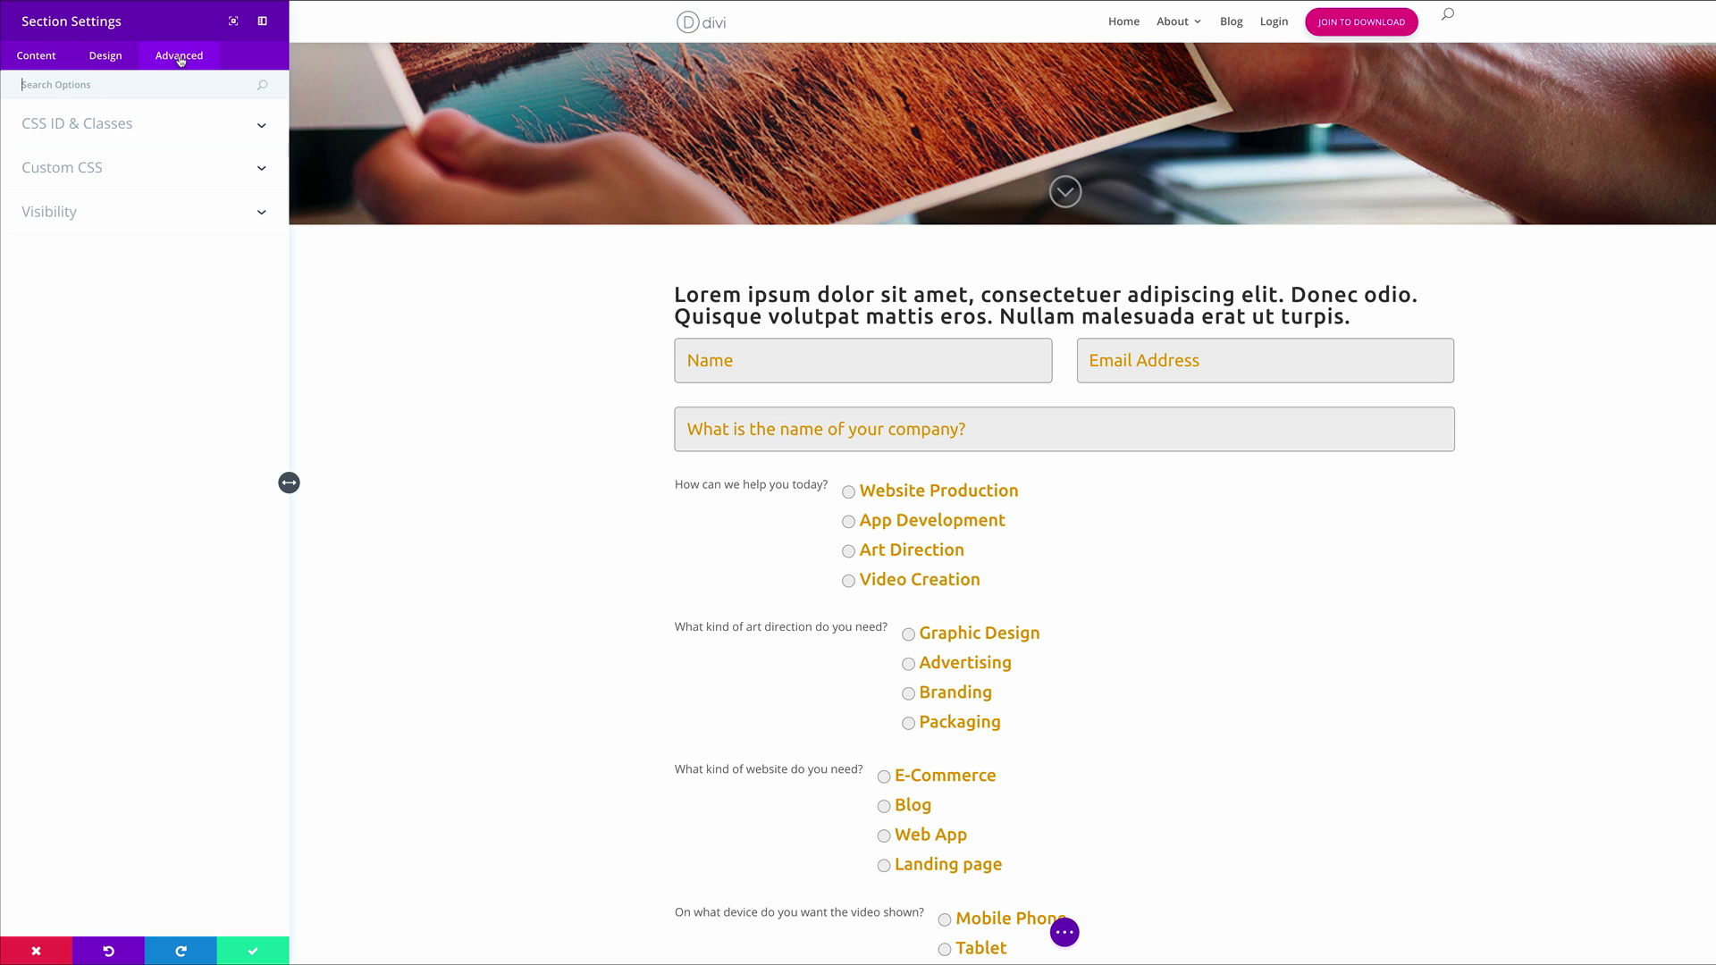
click(113, 131)
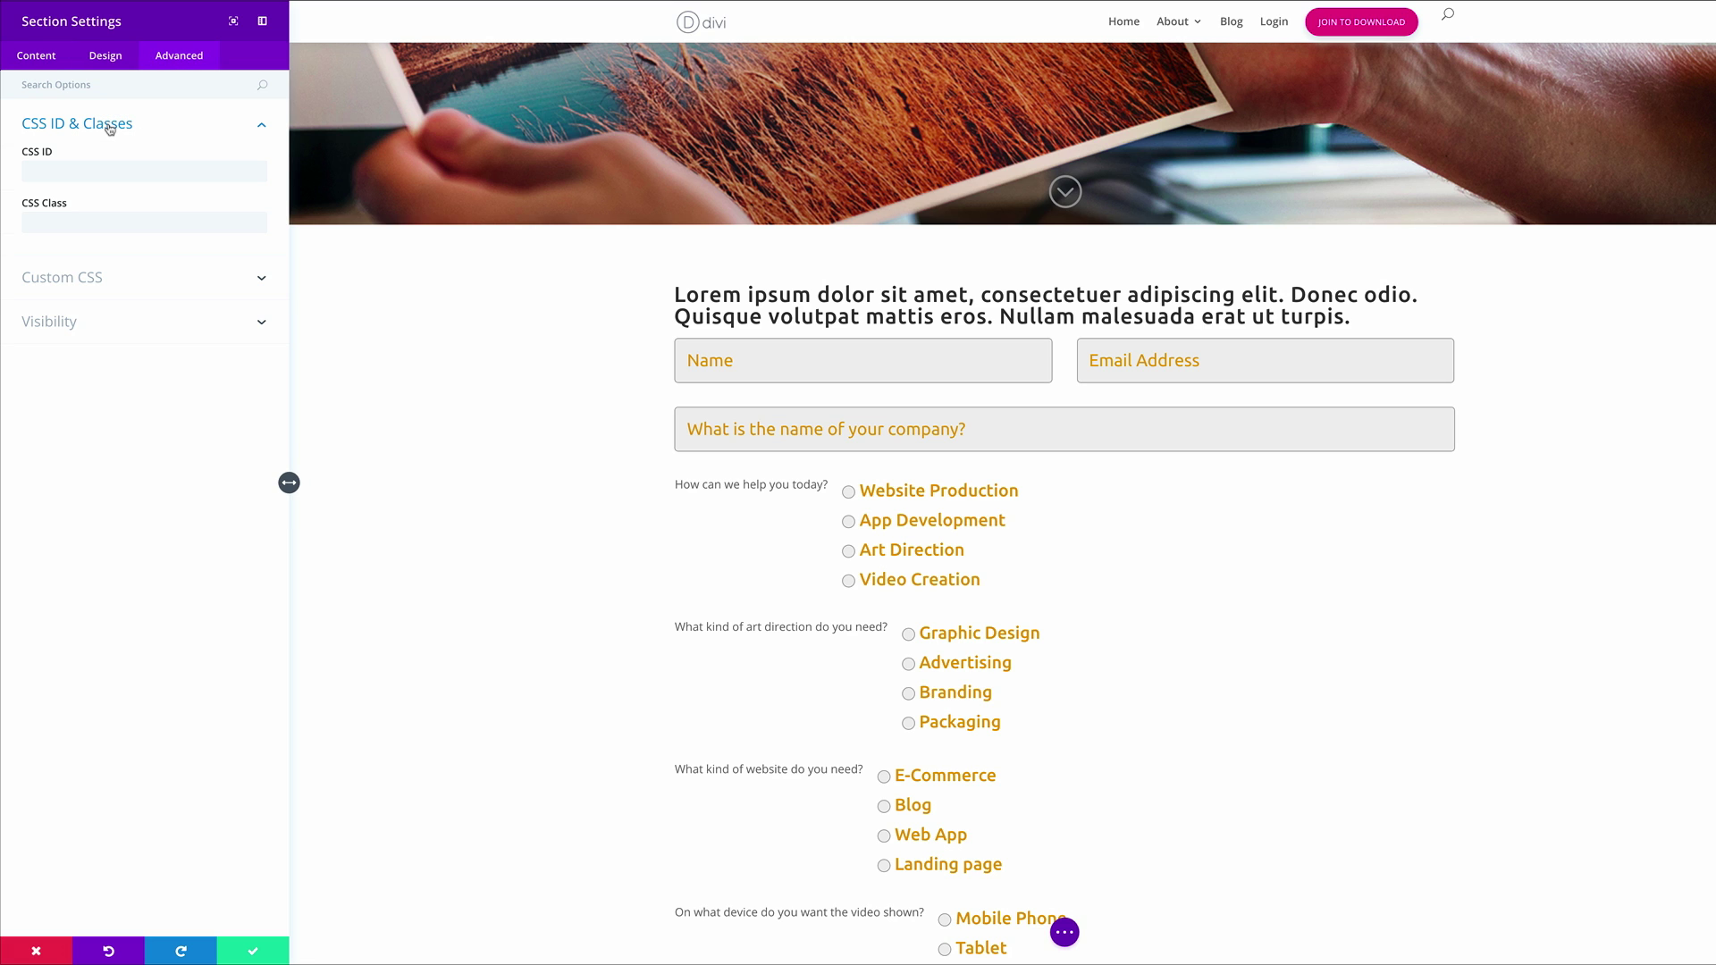
click(125, 173)
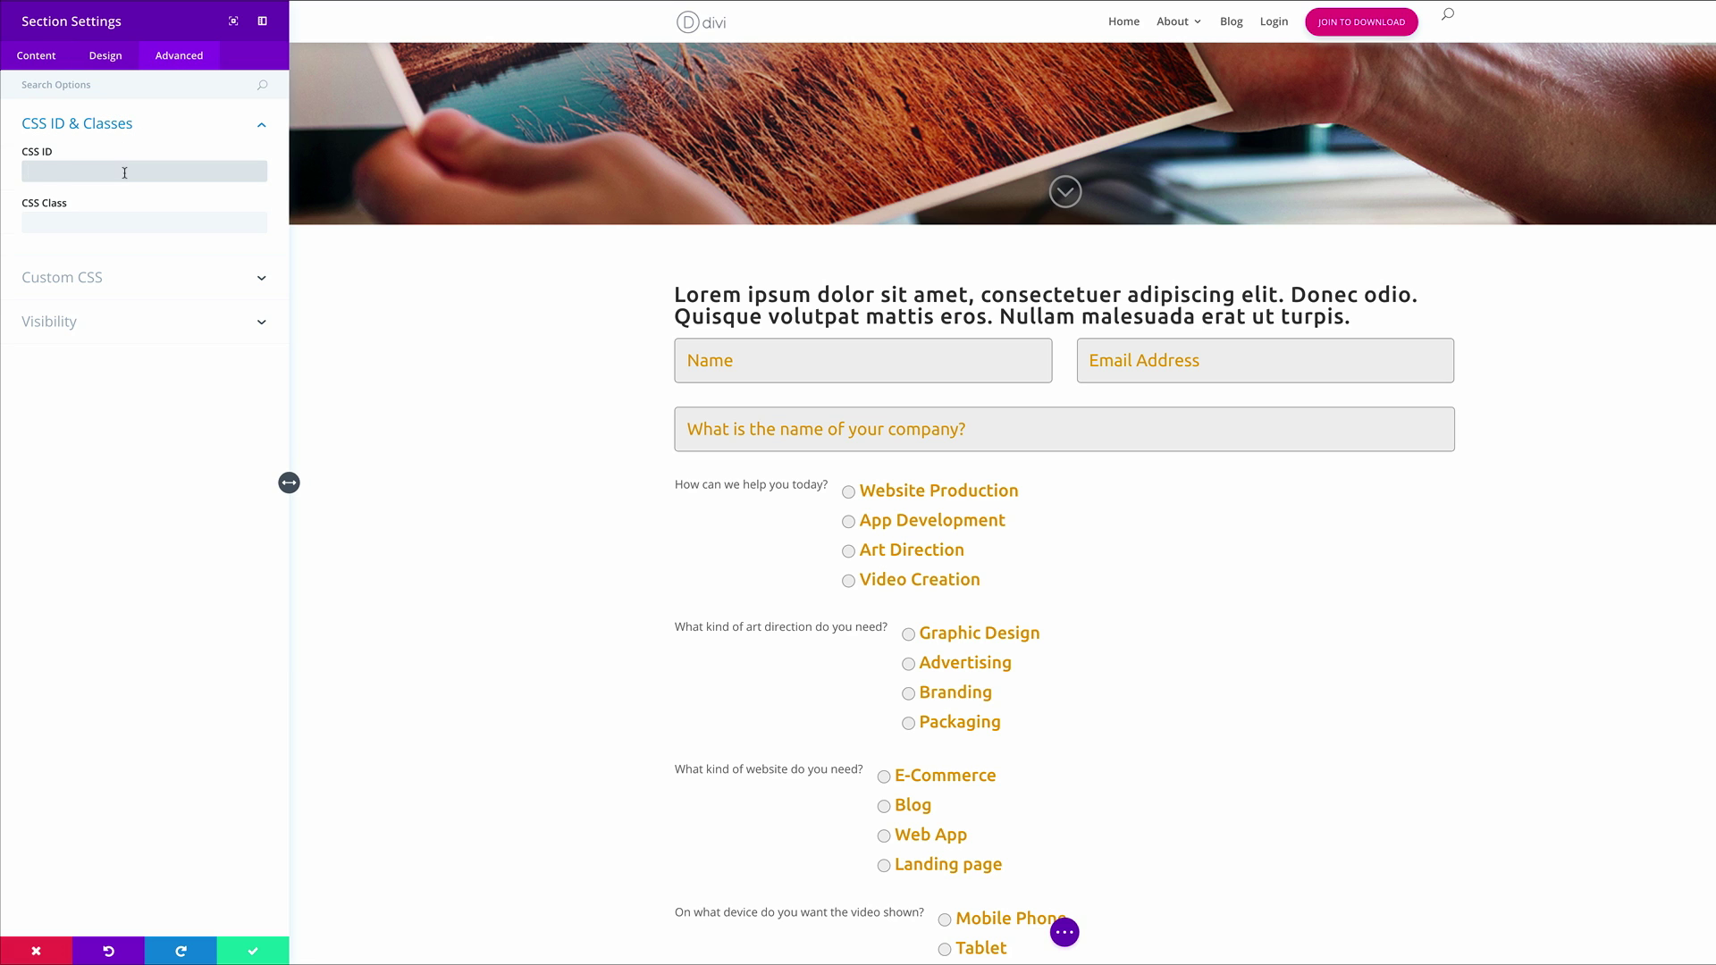
text(quote)
click(258, 953)
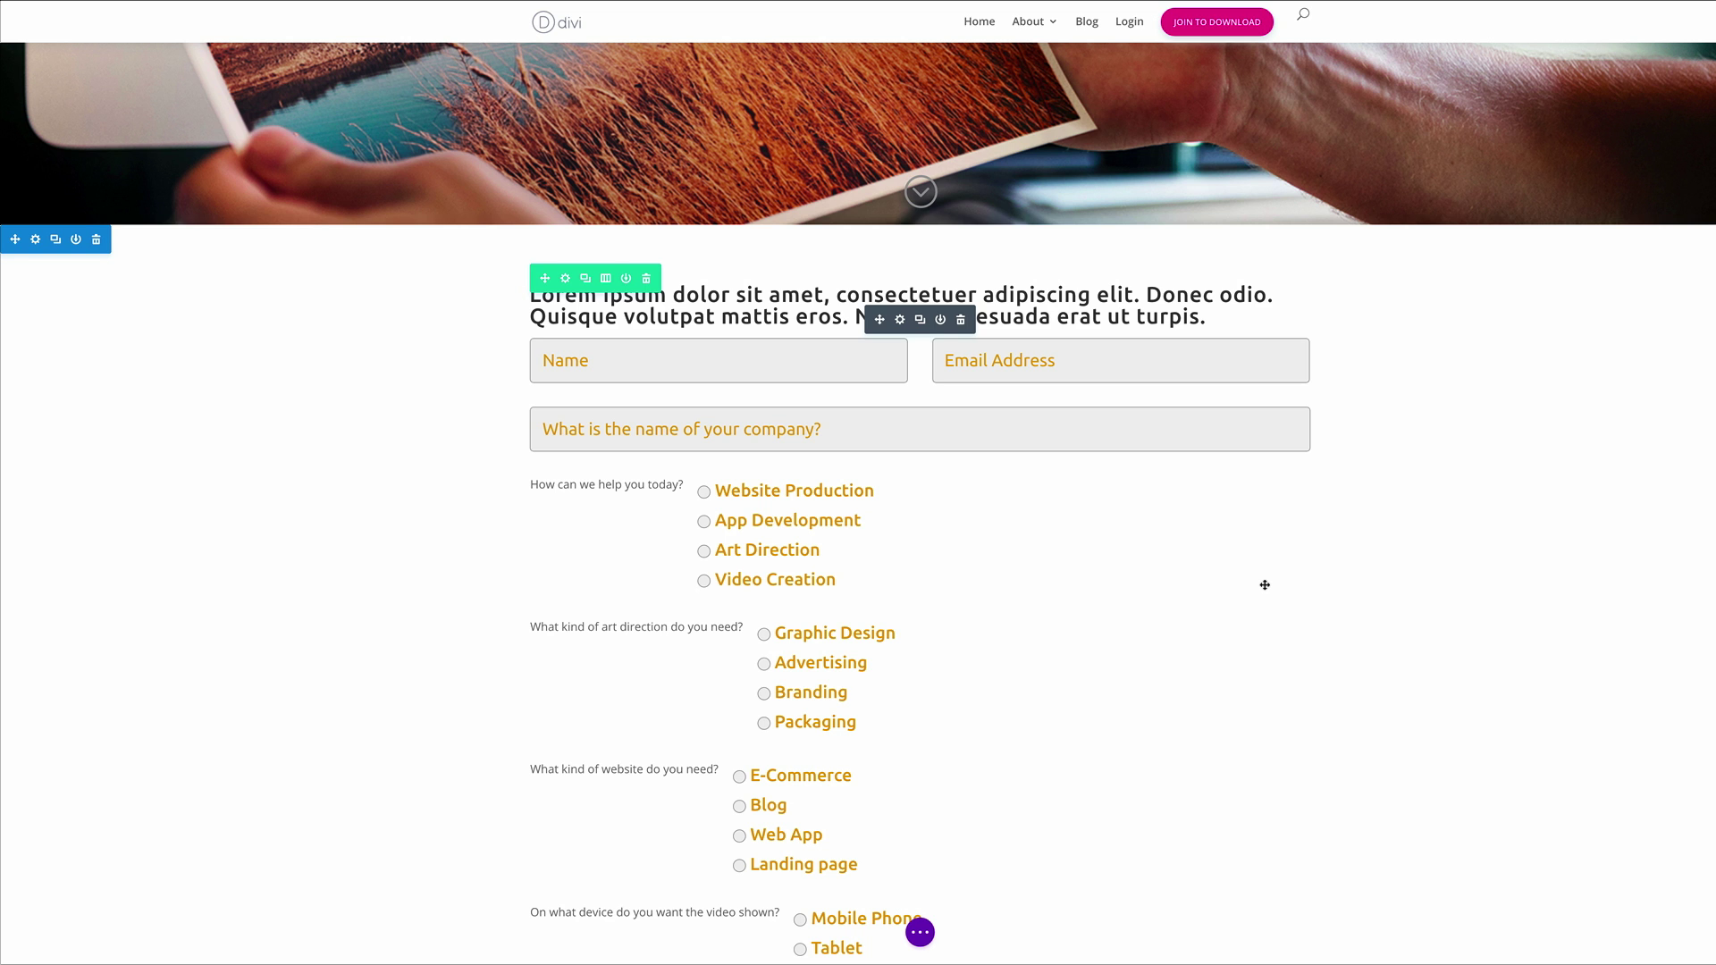
Enable Use Custom Width on the form's row, replace 1080 with 556px, and save
click(566, 280)
click(103, 56)
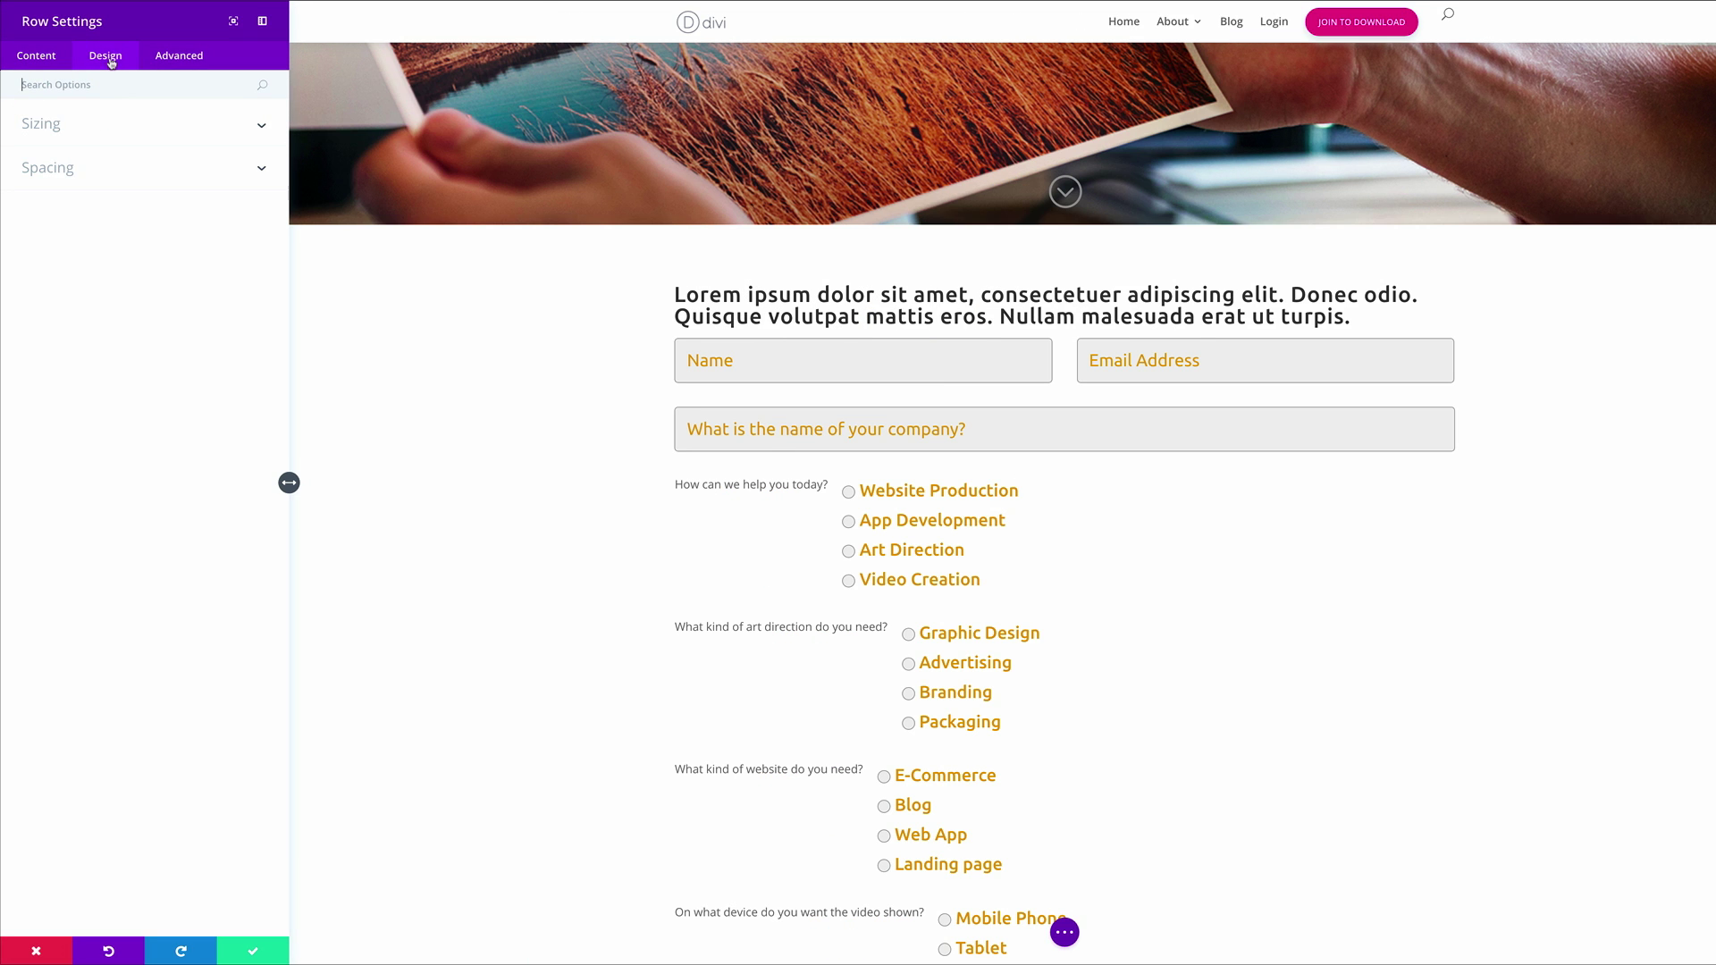
click(55, 129)
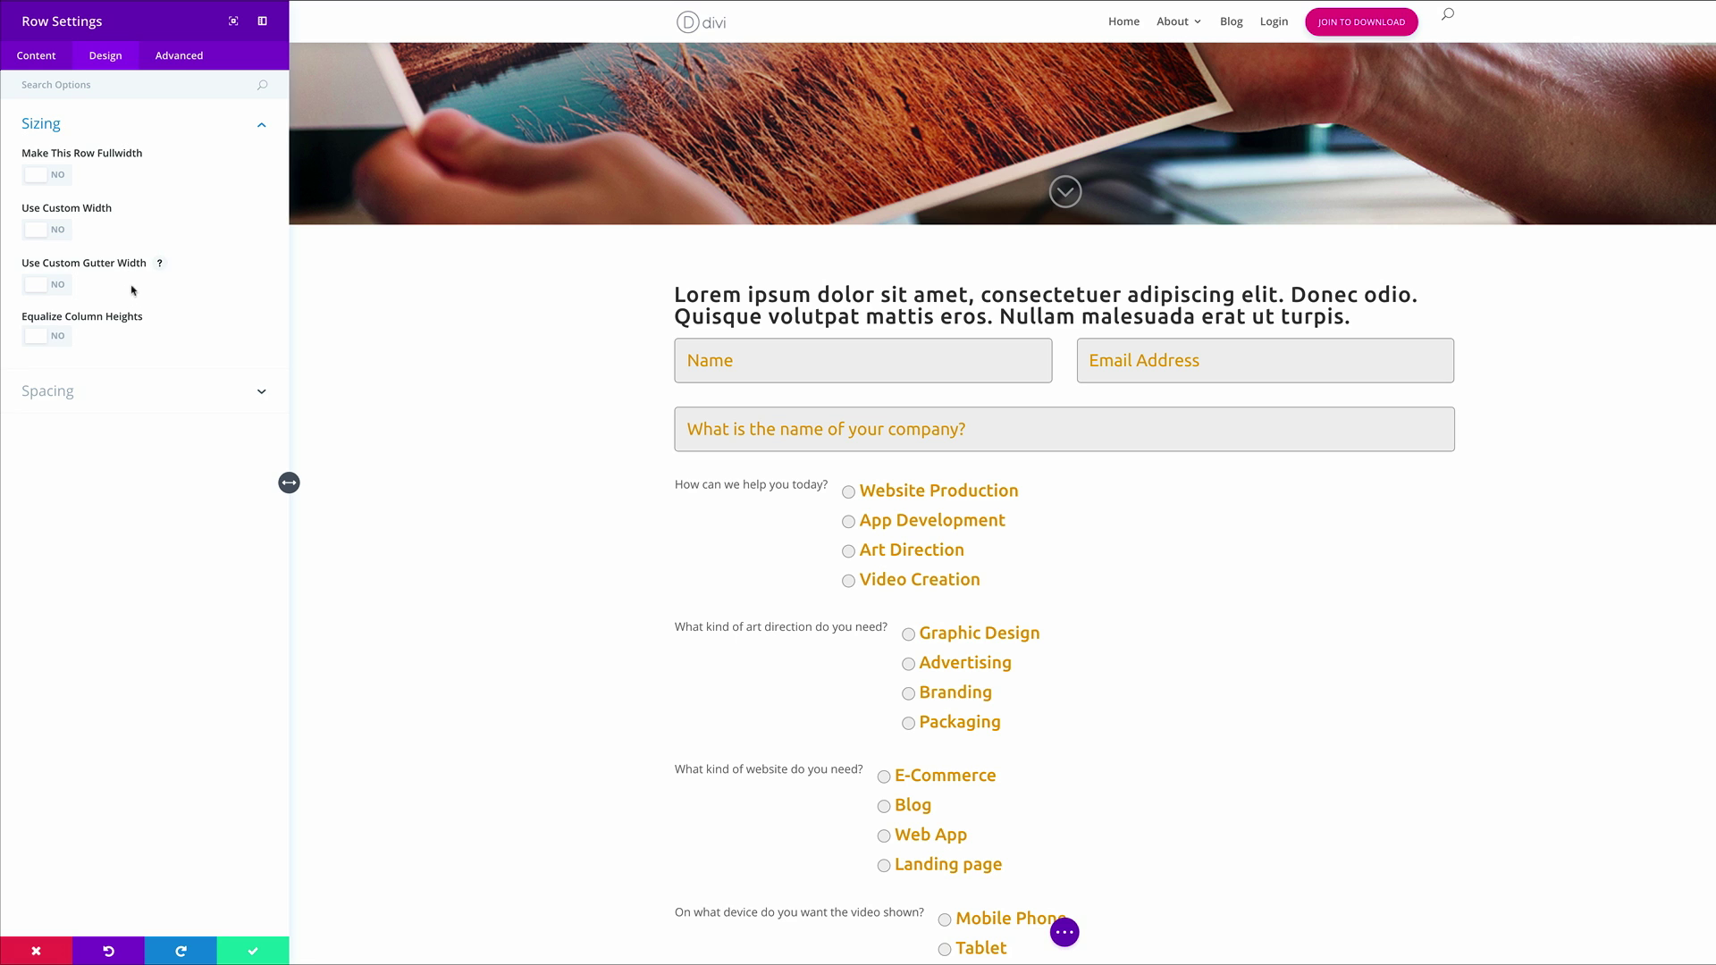
click(58, 231)
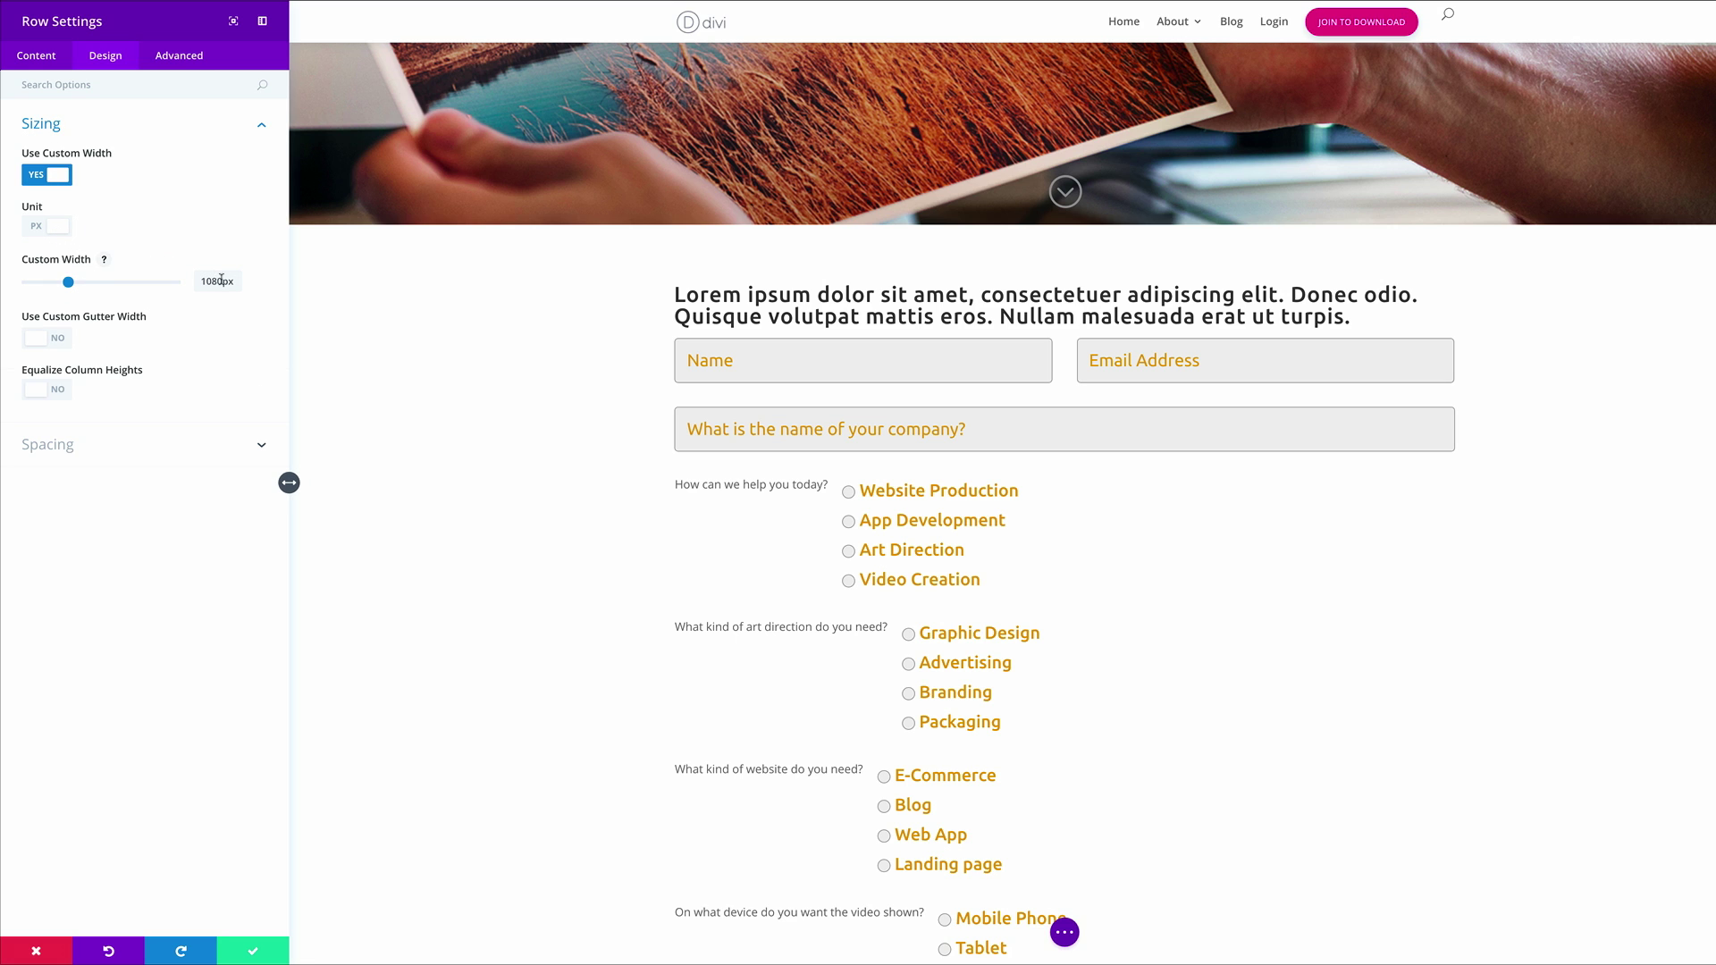
drag(221, 280, 190, 282)
text(556)
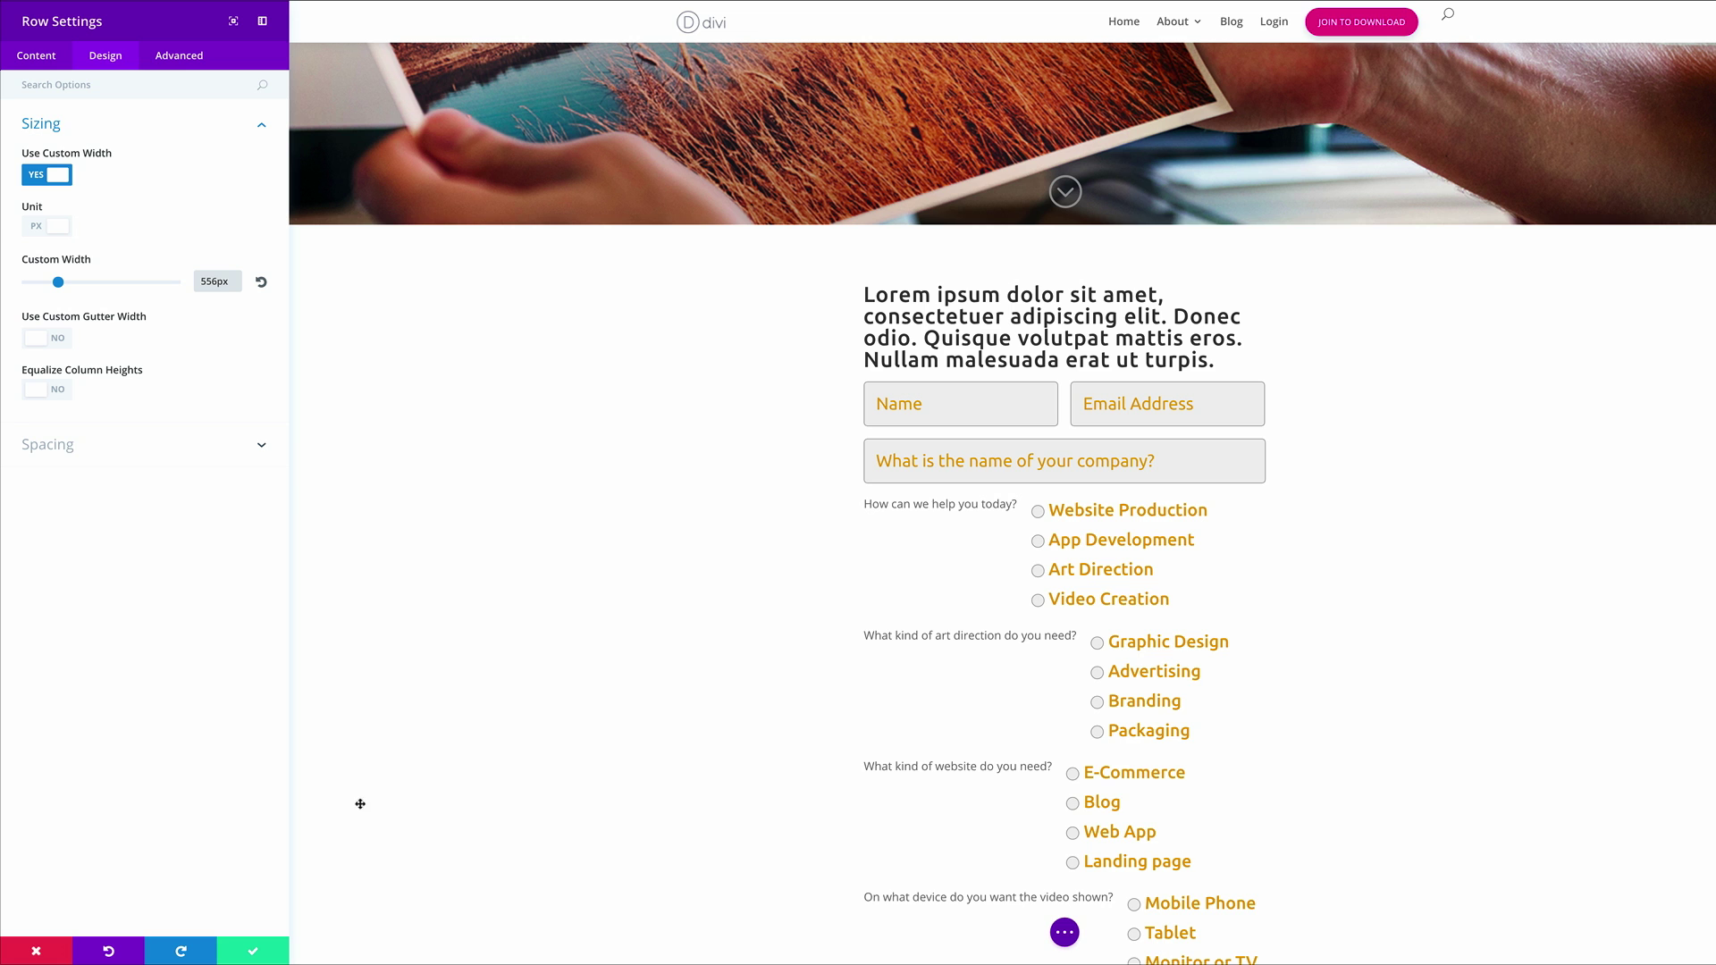
click(254, 952)
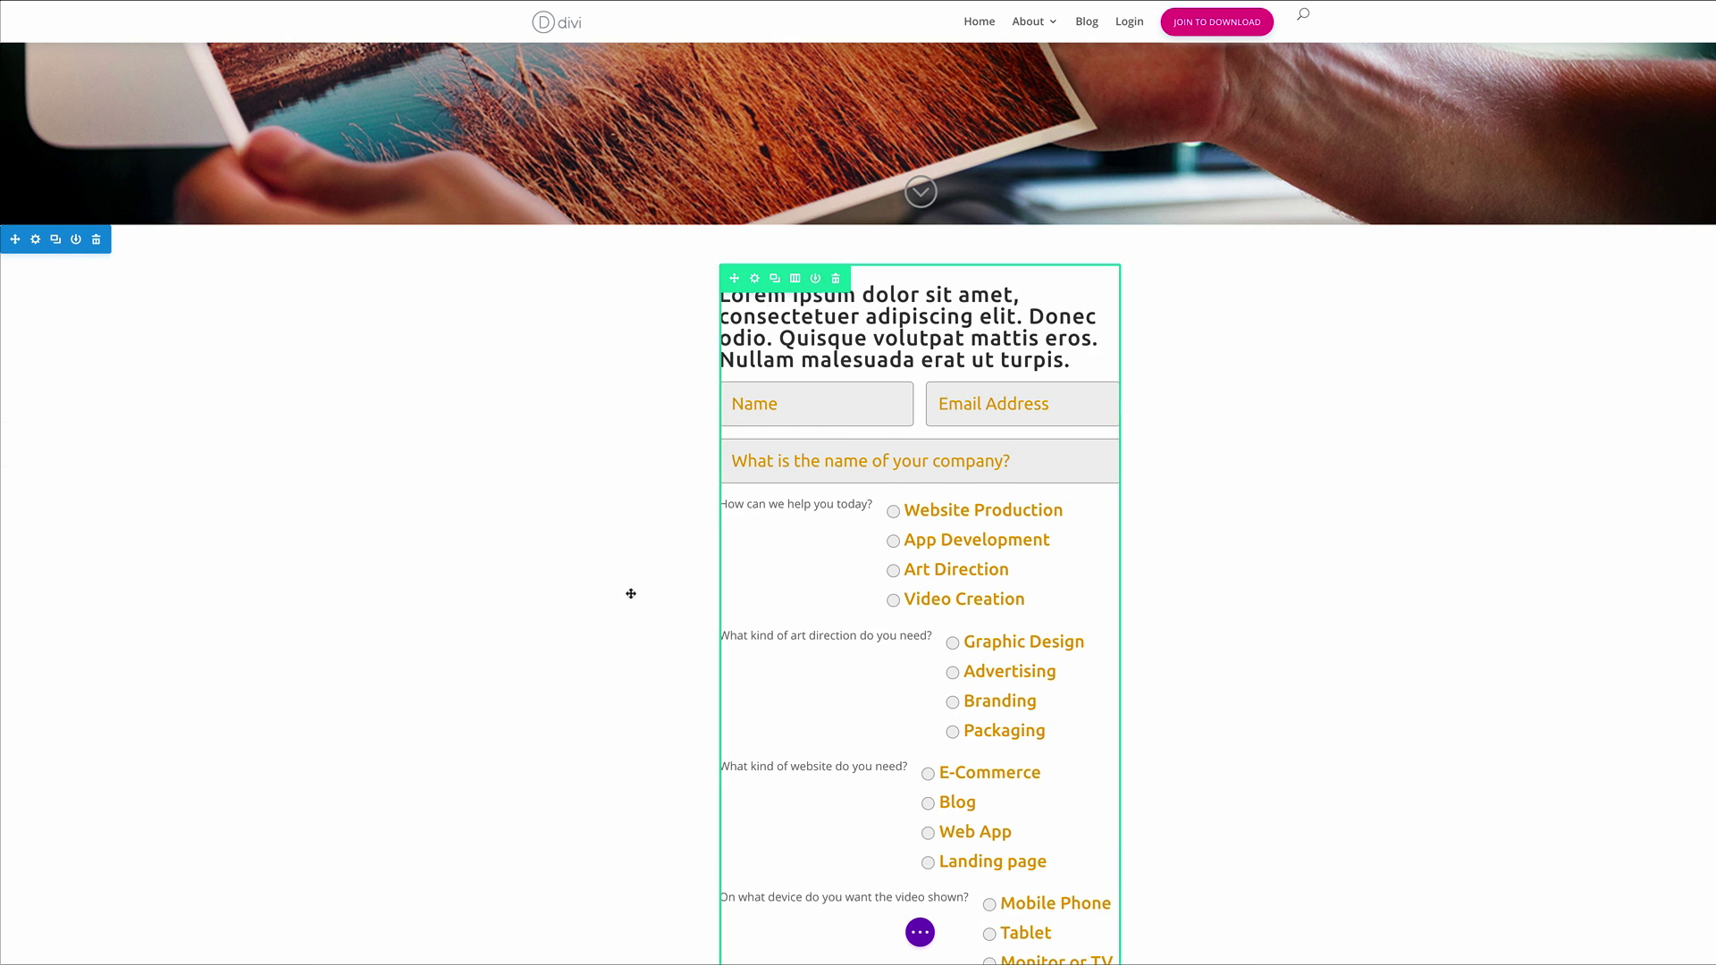
scroll(1116, 383, down, 1)
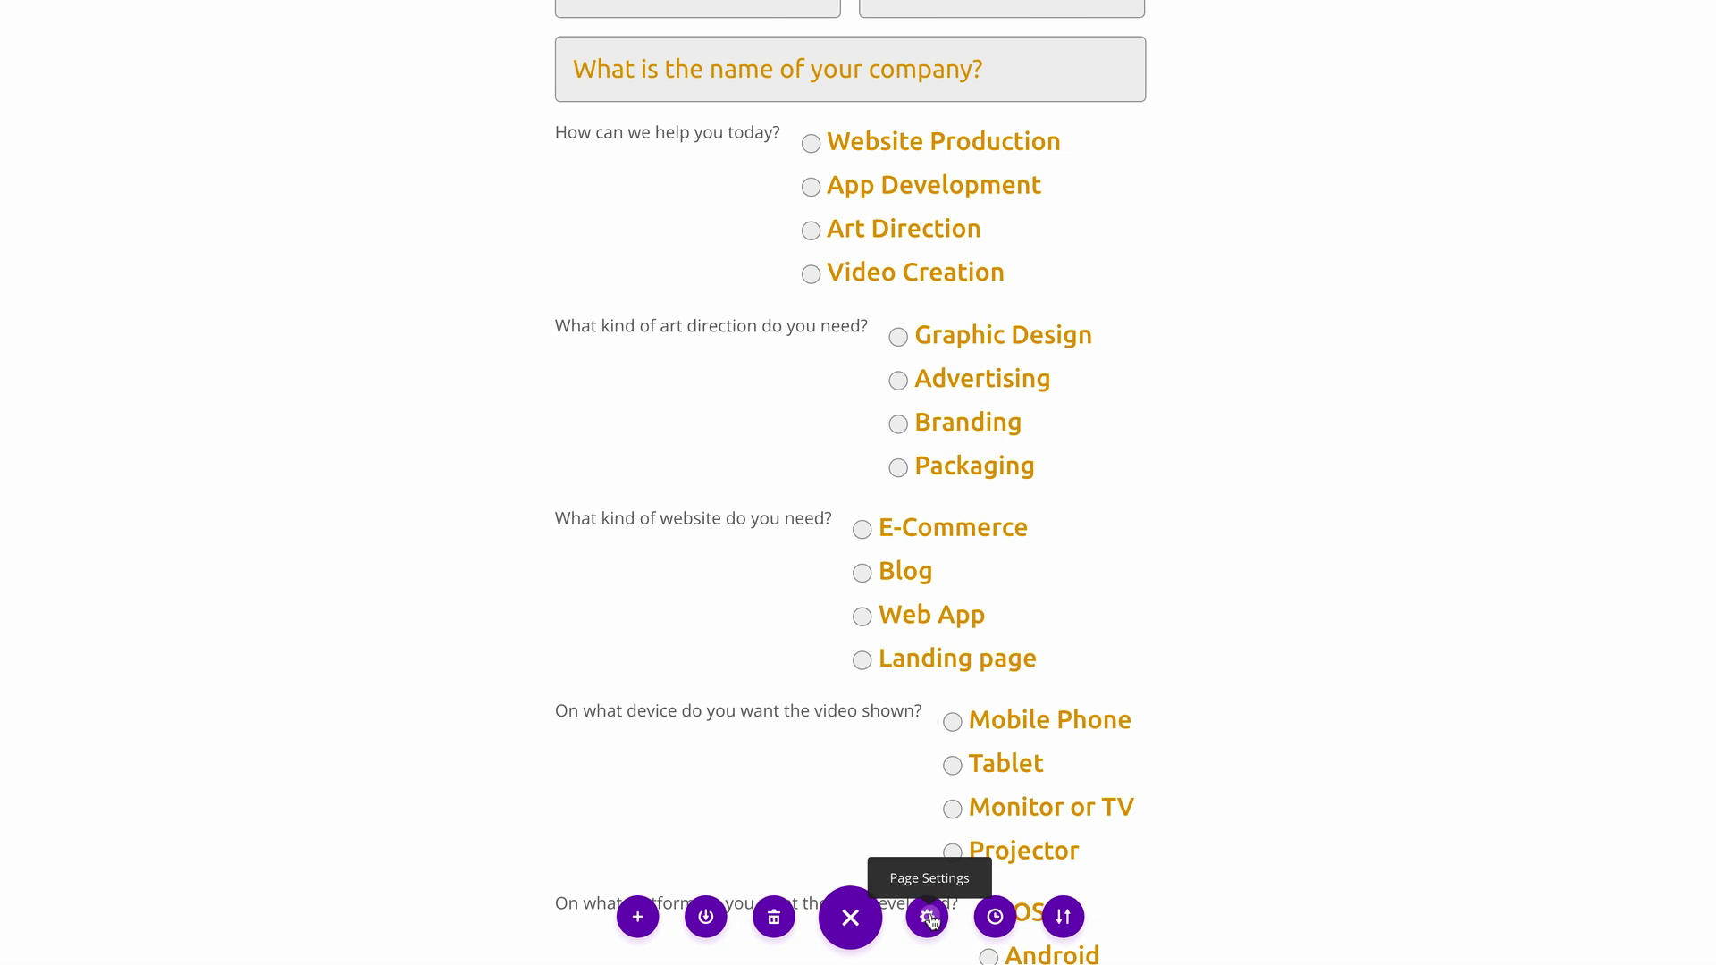
Paste the radio styling and bordered radio-group rules into the page's Custom CSS and save
click(928, 918)
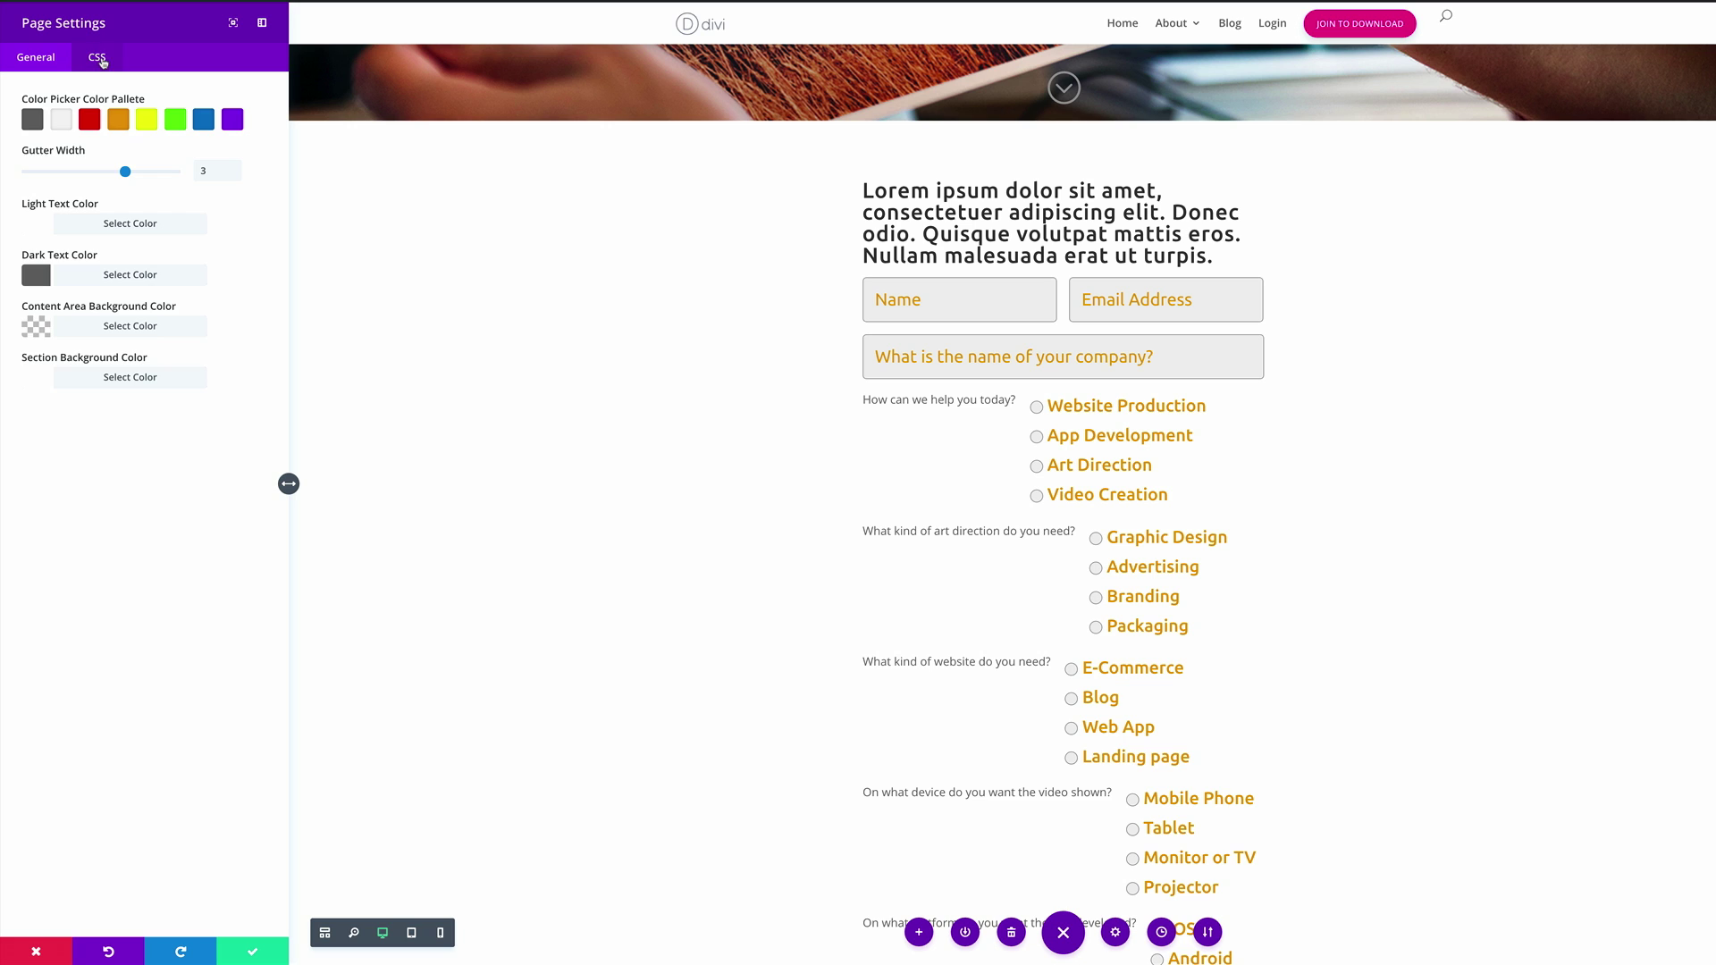
click(105, 60)
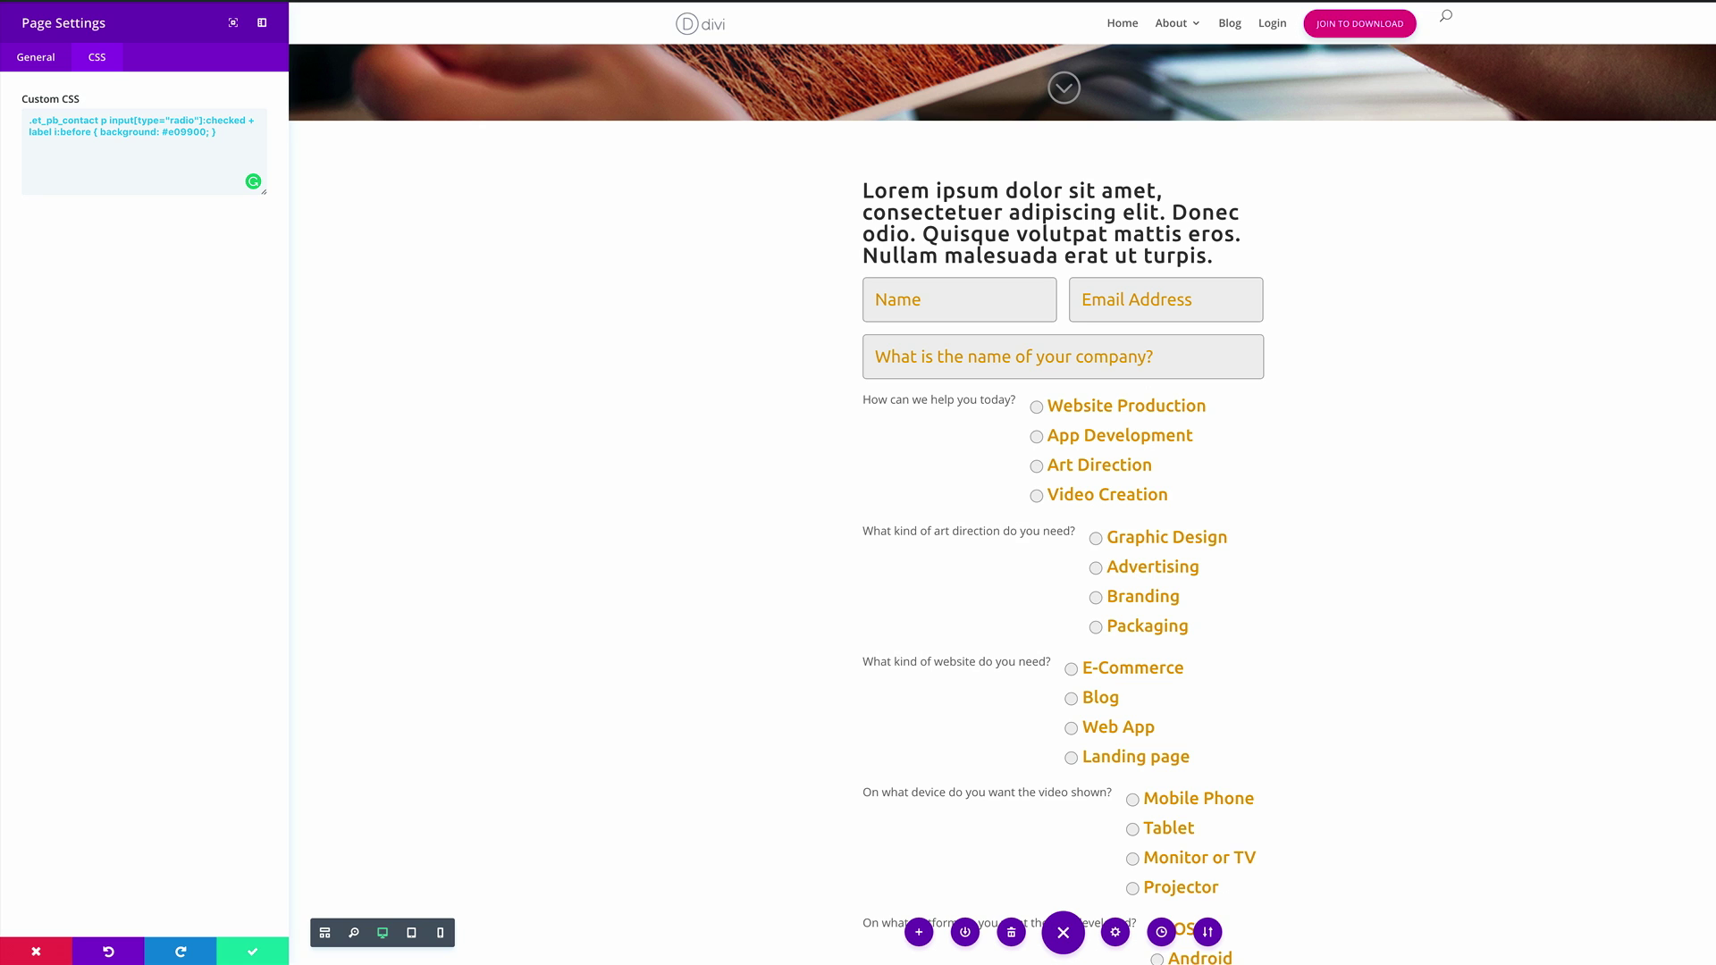
click(207, 168)
text(.et_pb_contact_field_radio_wrapper .et_pb_contact_field_radio_title { font-size: 24px; font-family: 'ubuntu'; font-weight: 400; })
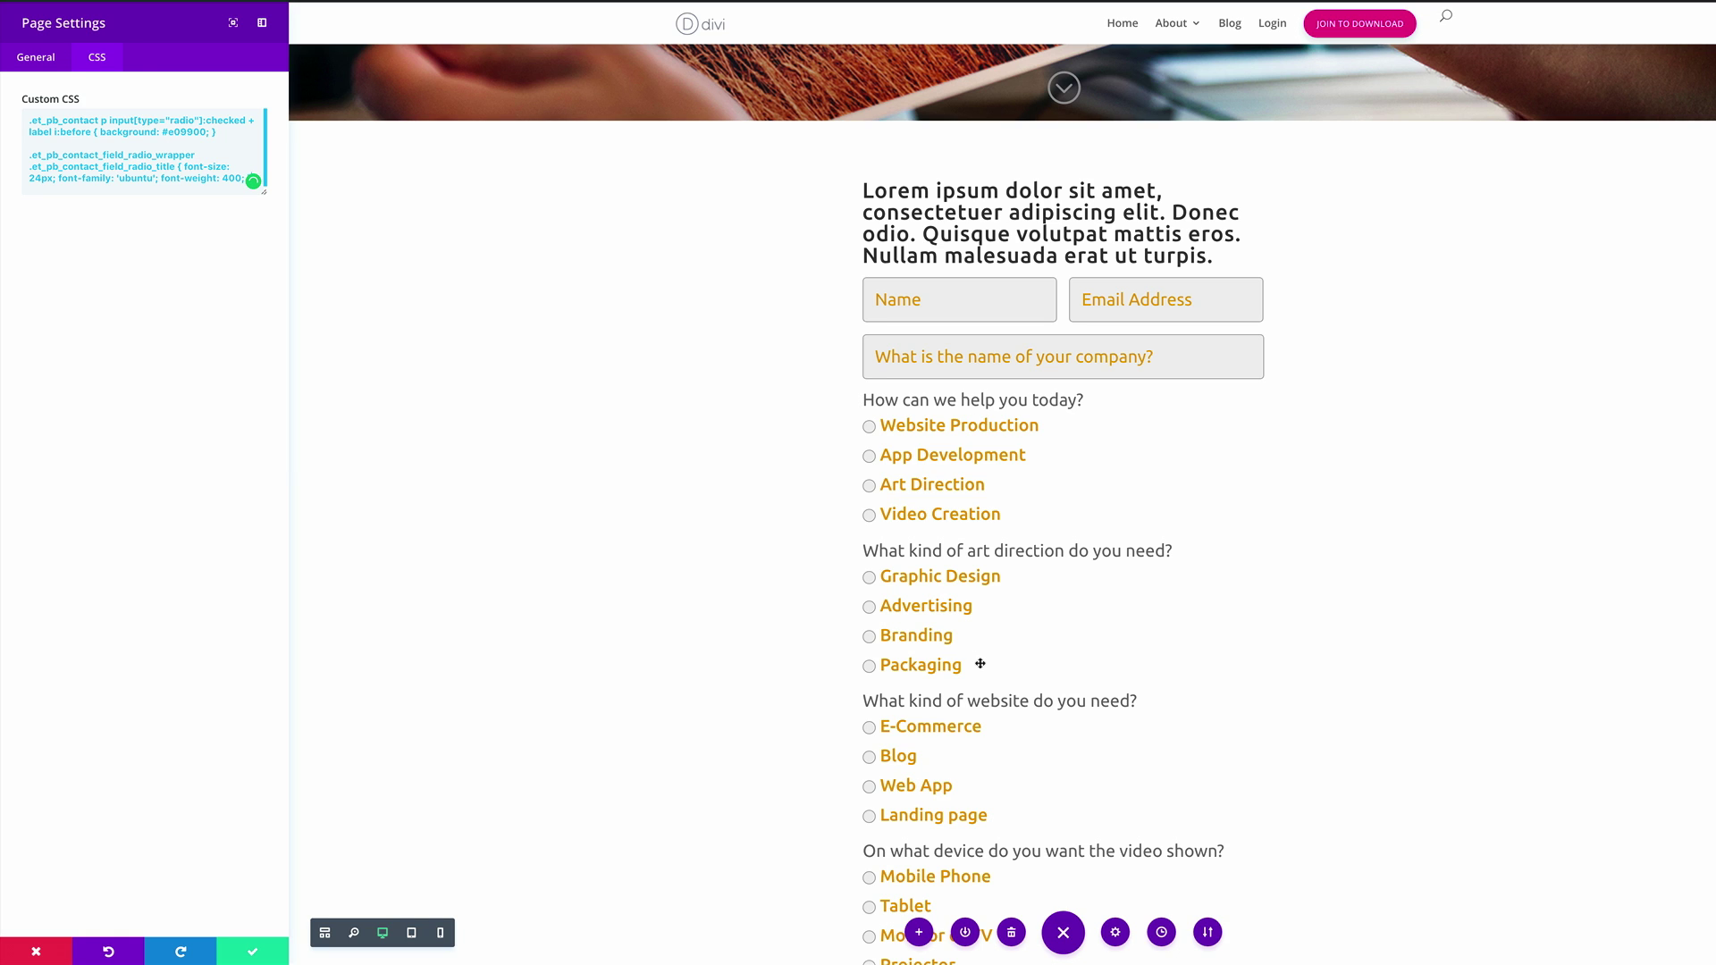
click(203, 280)
key(ctrl+v)
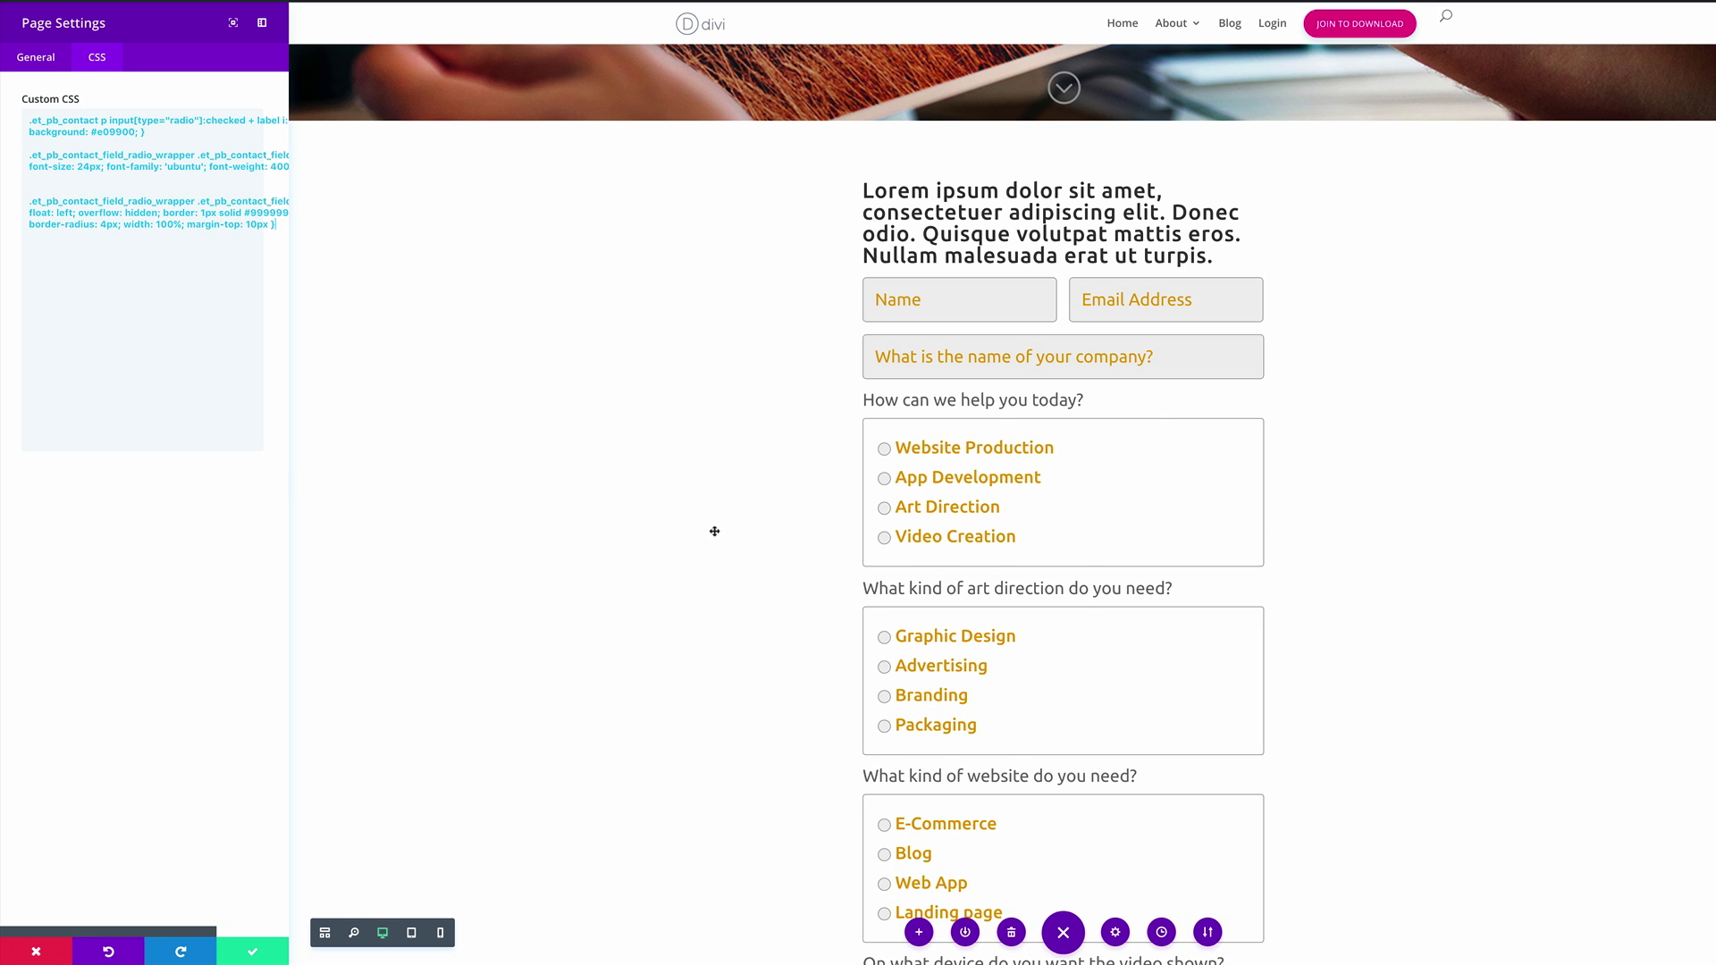
scroll(714, 532, down, 2)
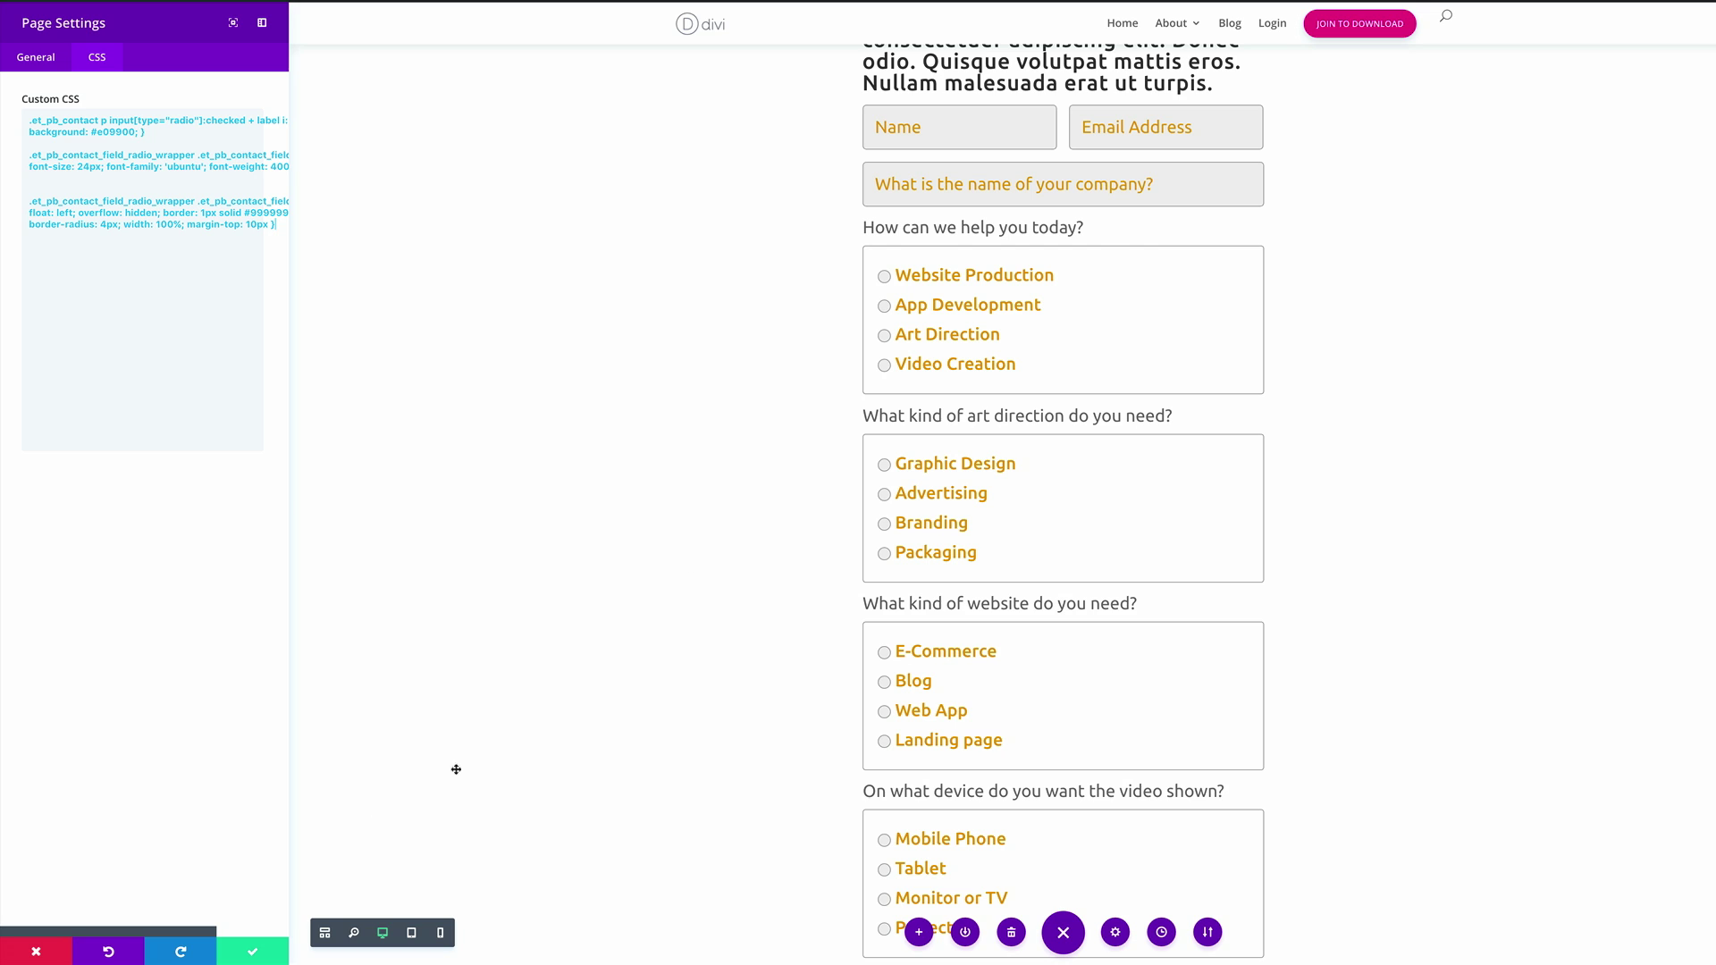
click(252, 953)
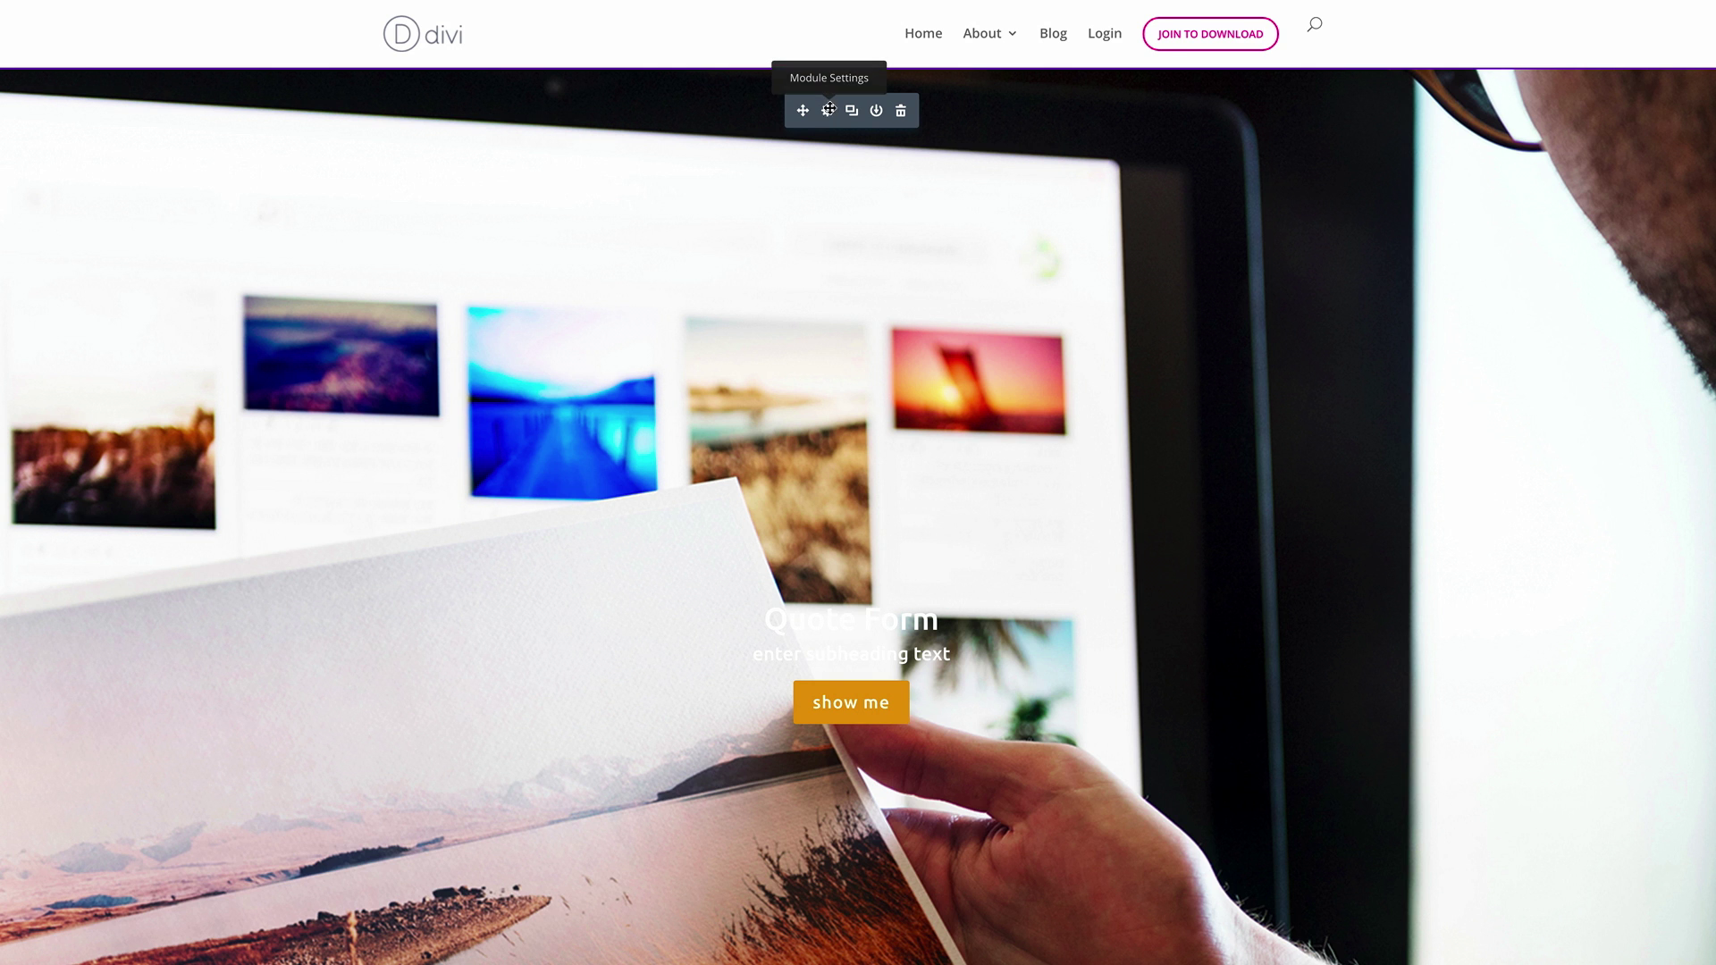
Retitle the Fullwidth Header 'Discover what we can do for you...' and delete the placeholder subheading
click(829, 112)
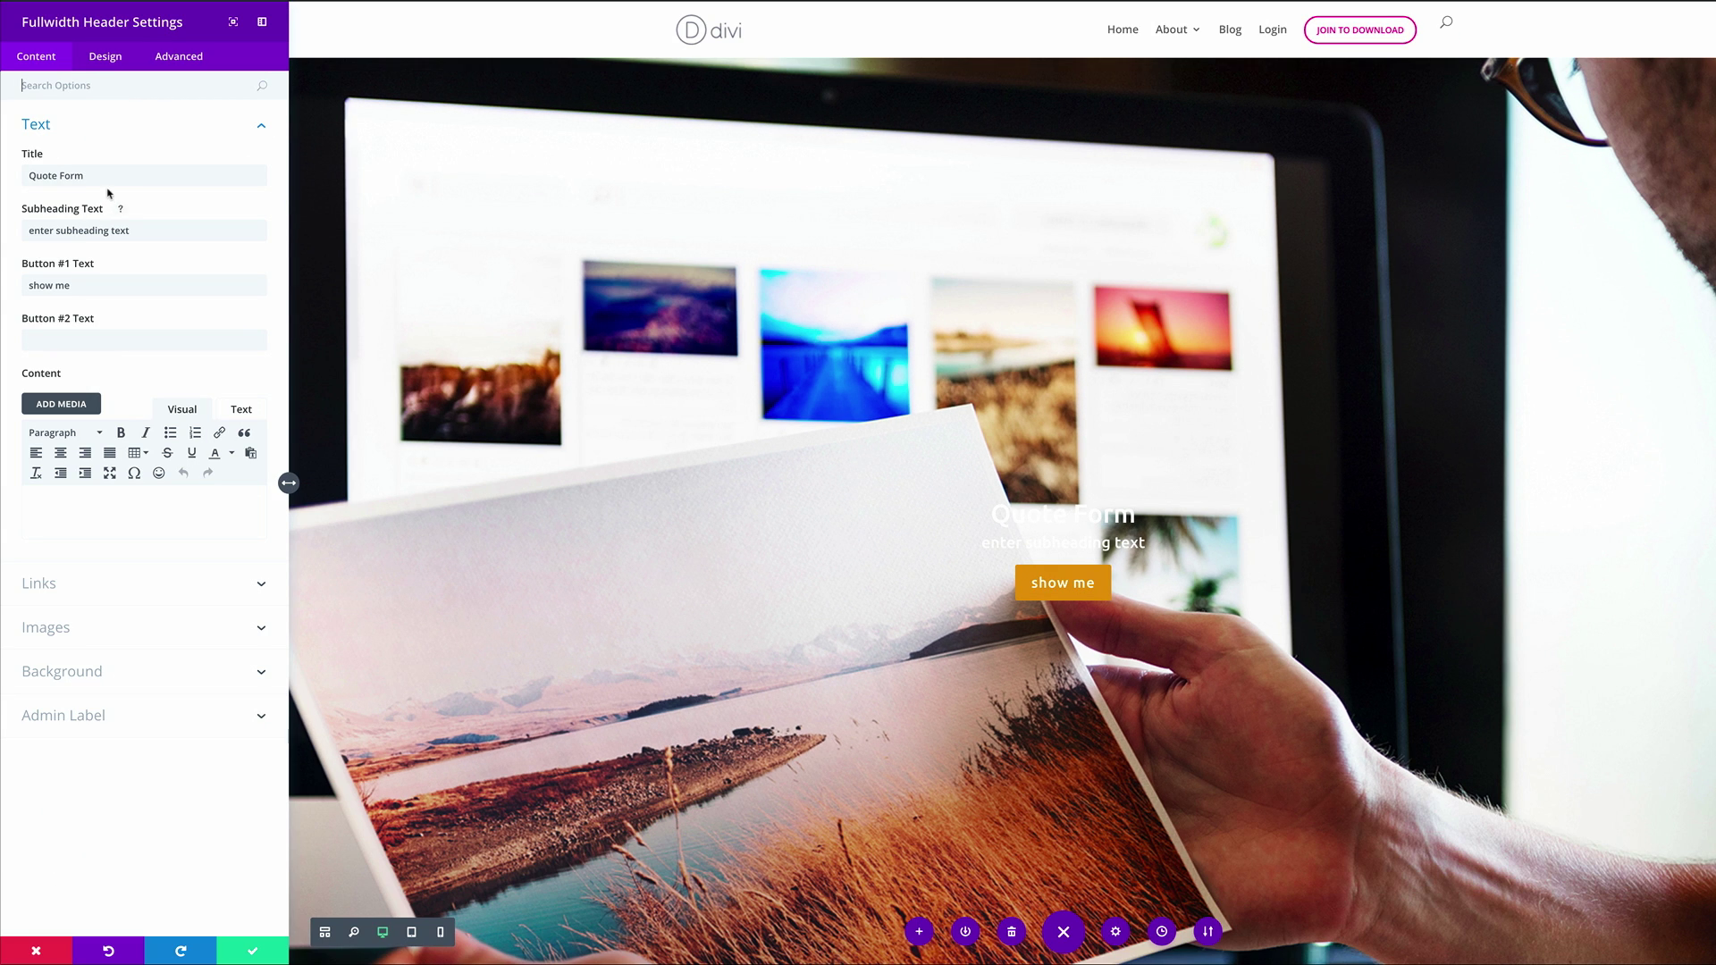
triple_click(114, 174)
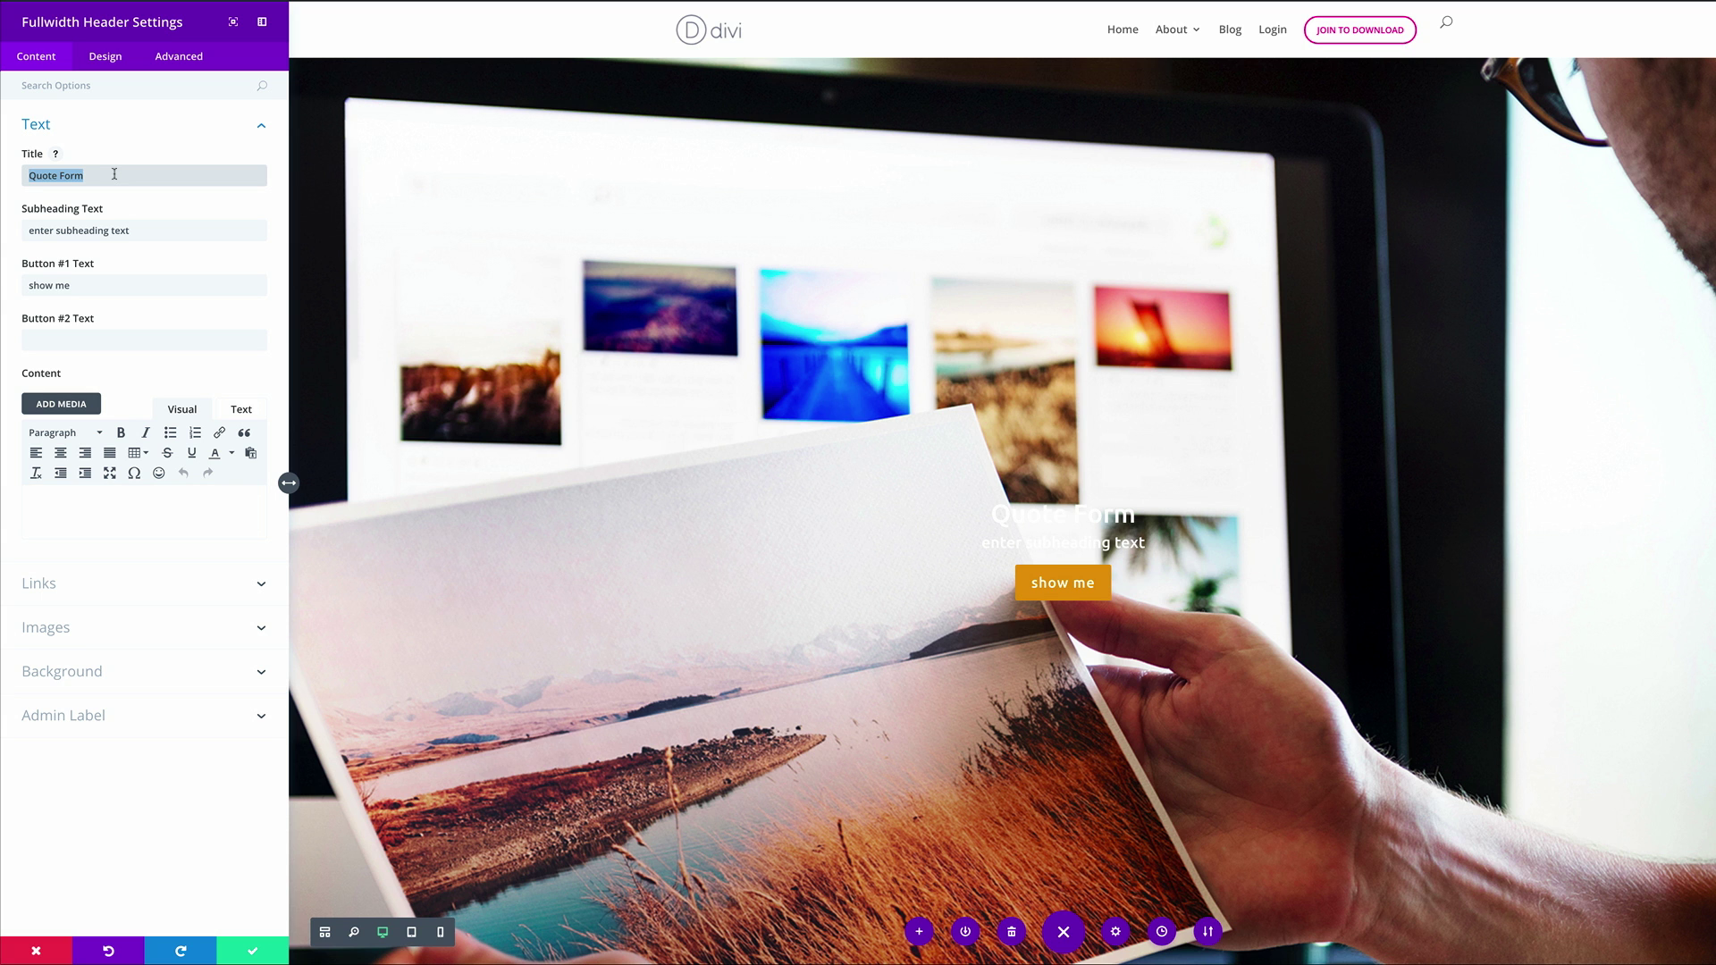
text(Discover what we can do for you..)
text(.)
drag(148, 229, 44, 223)
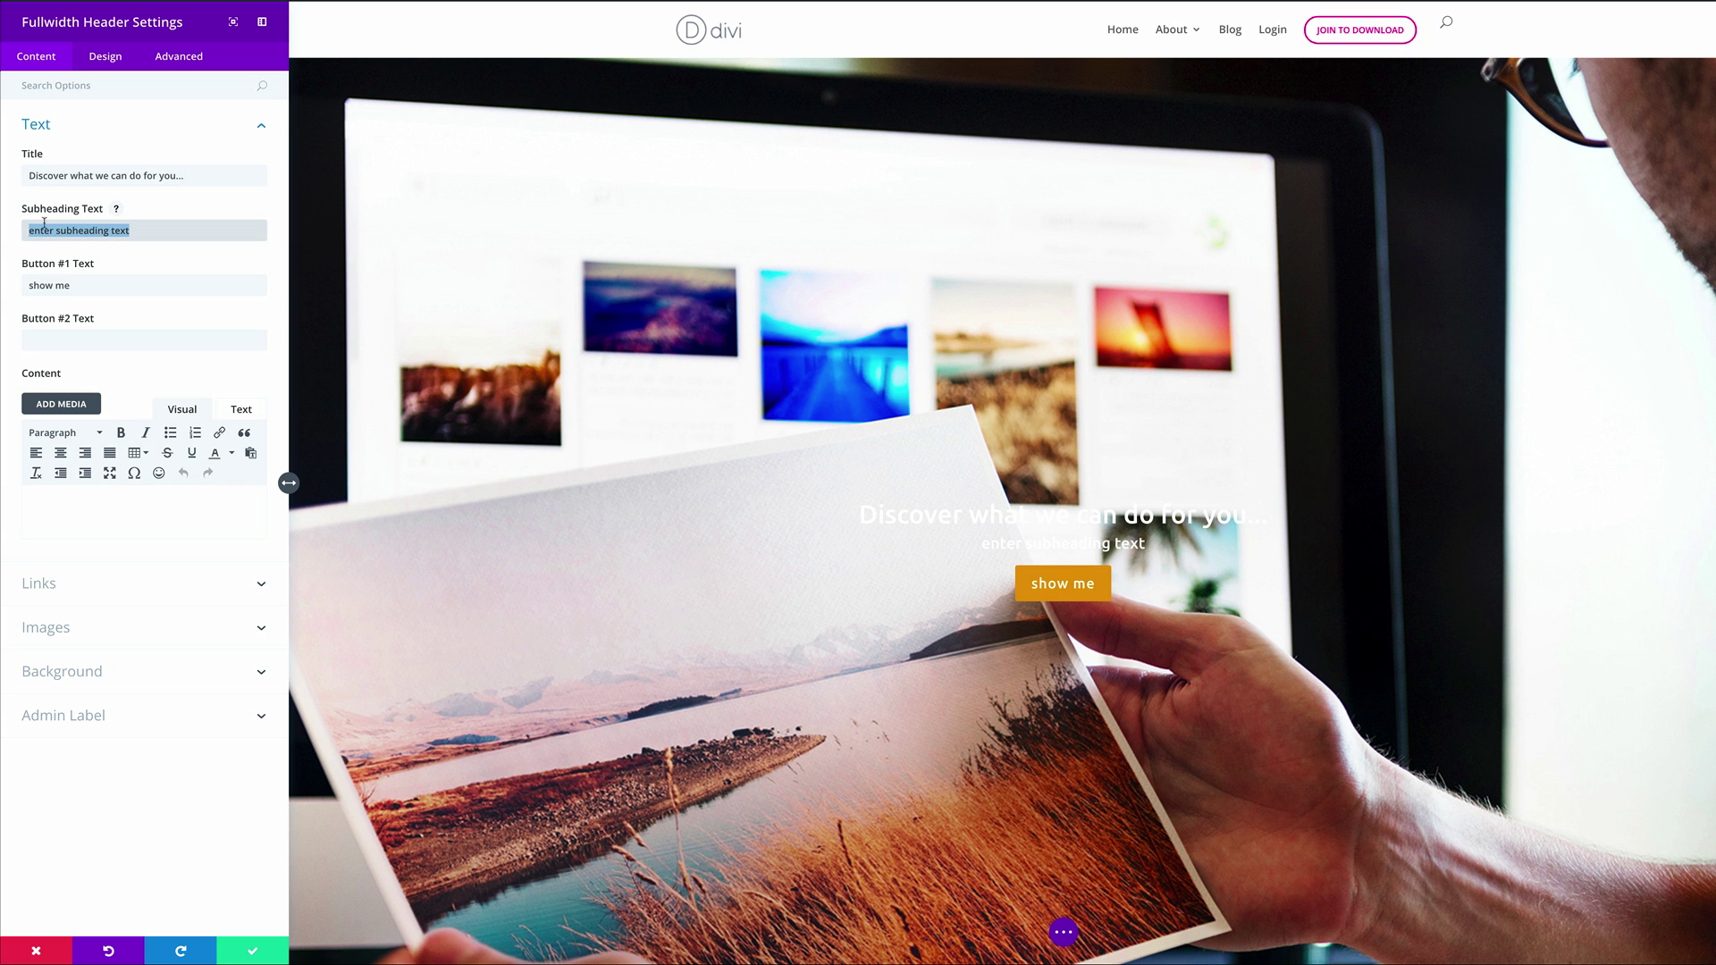
key(BackSpace)
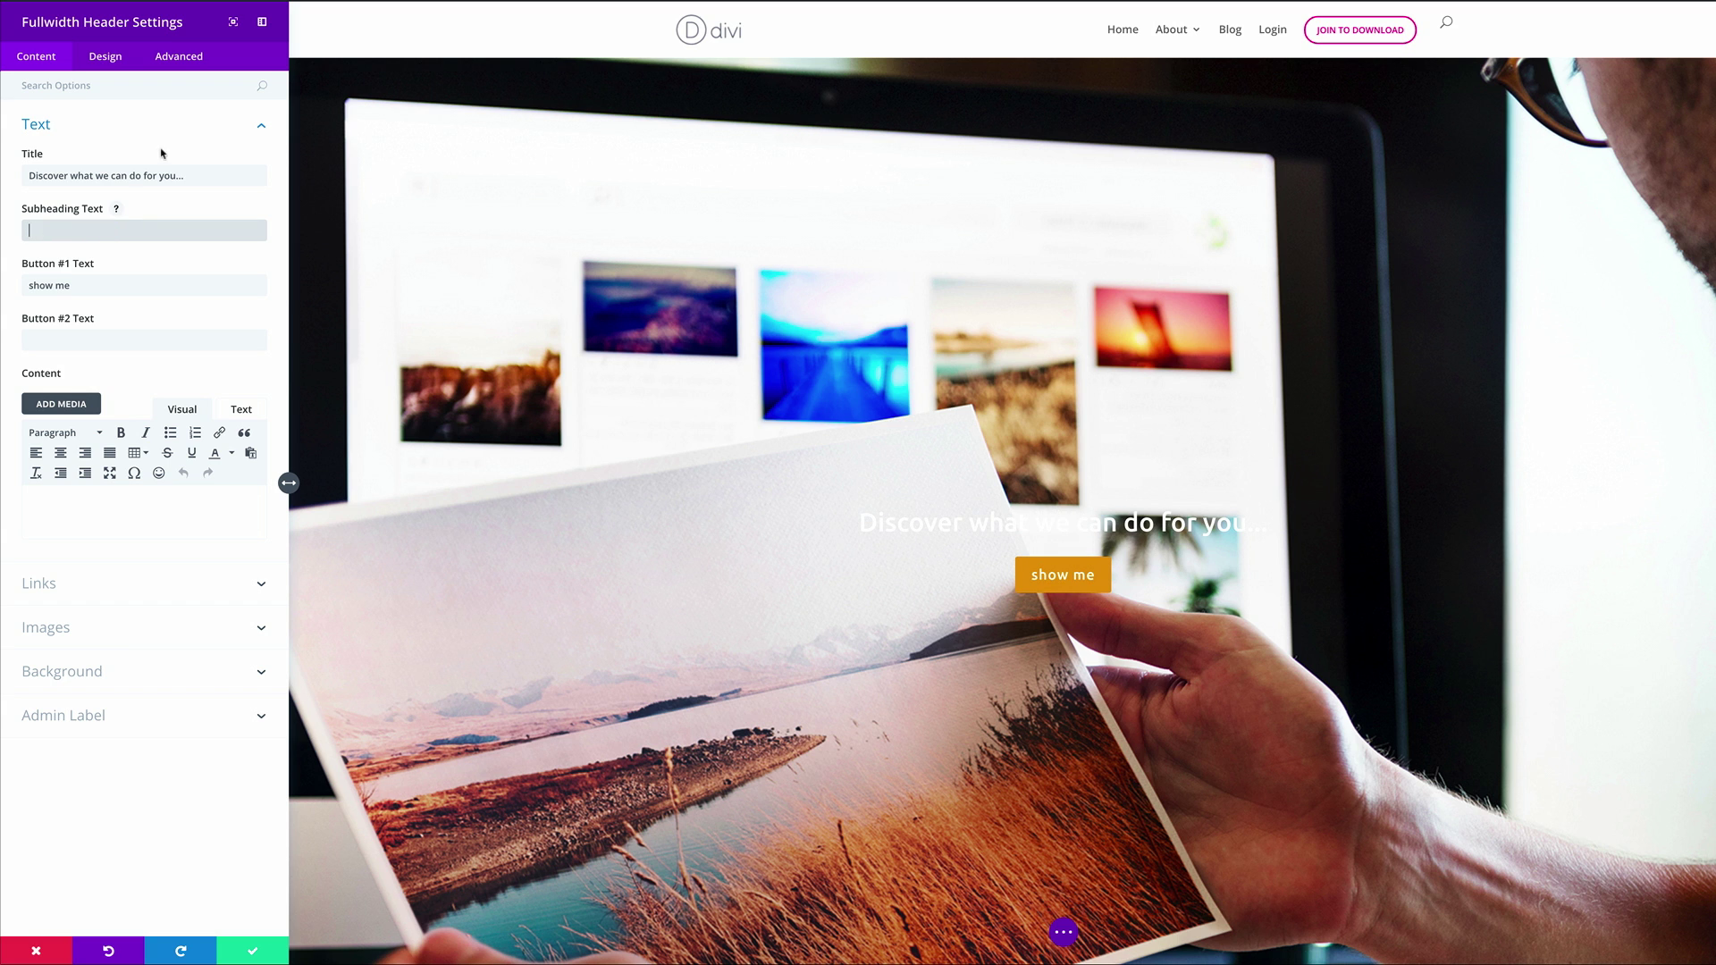
click(173, 126)
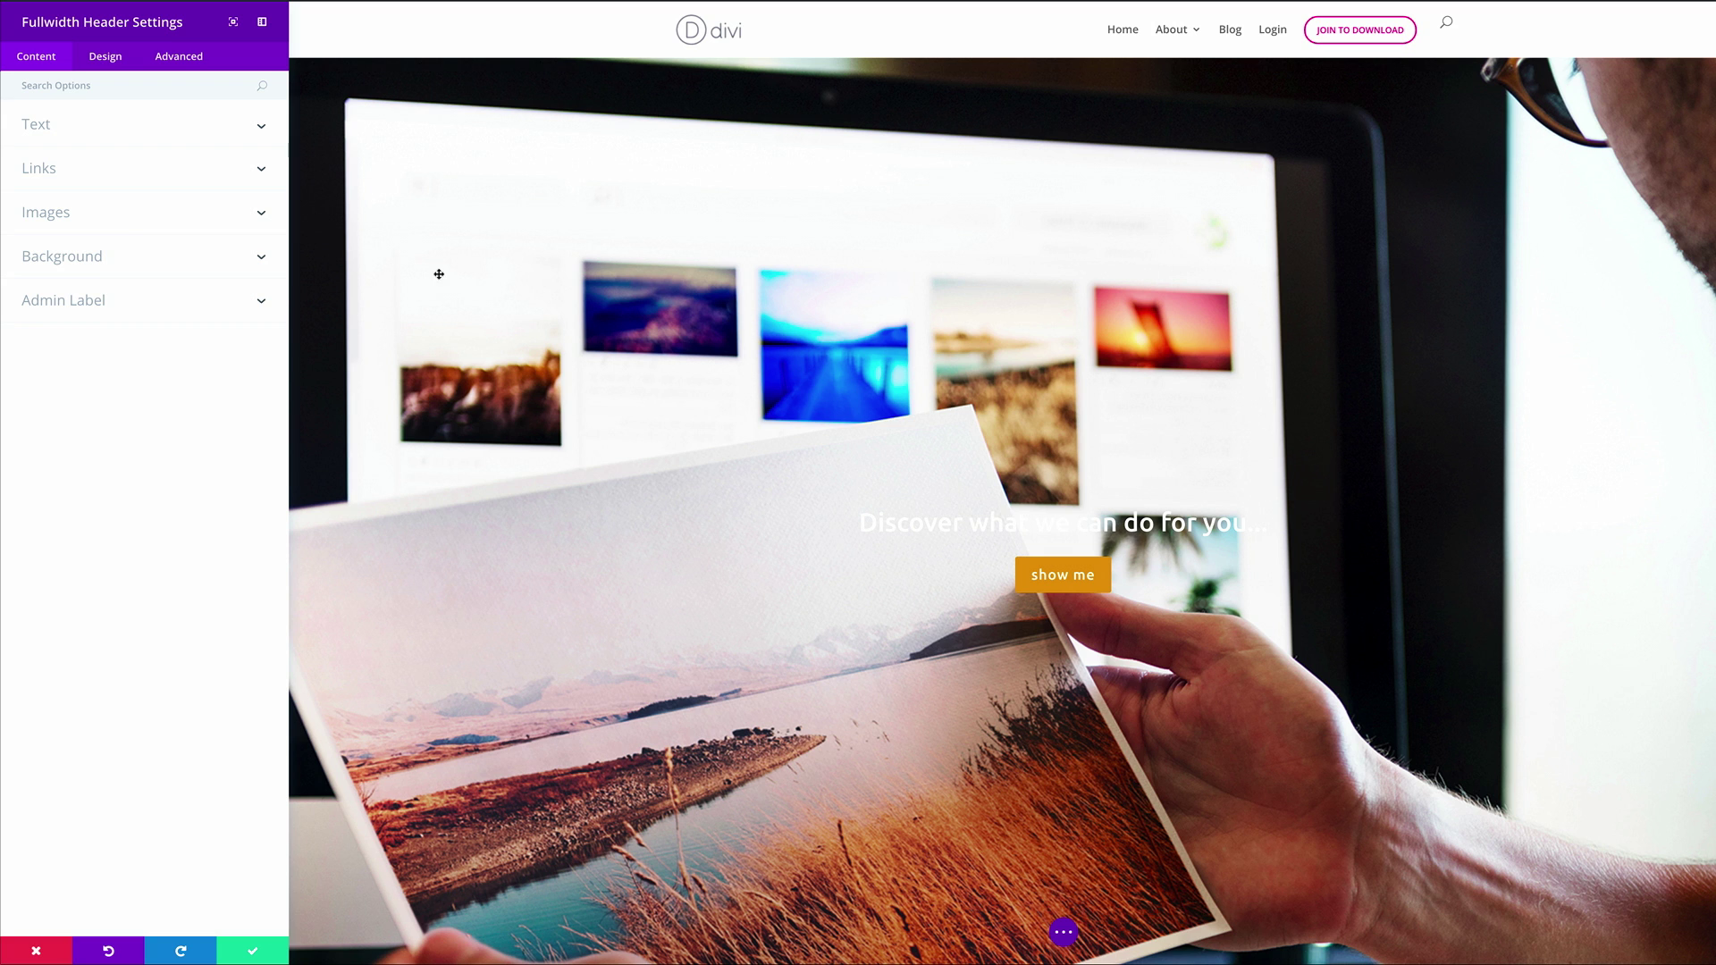
Set the header's Background Overlay Color to rgba(0,0,0,0.71) and save the header settings
click(105, 58)
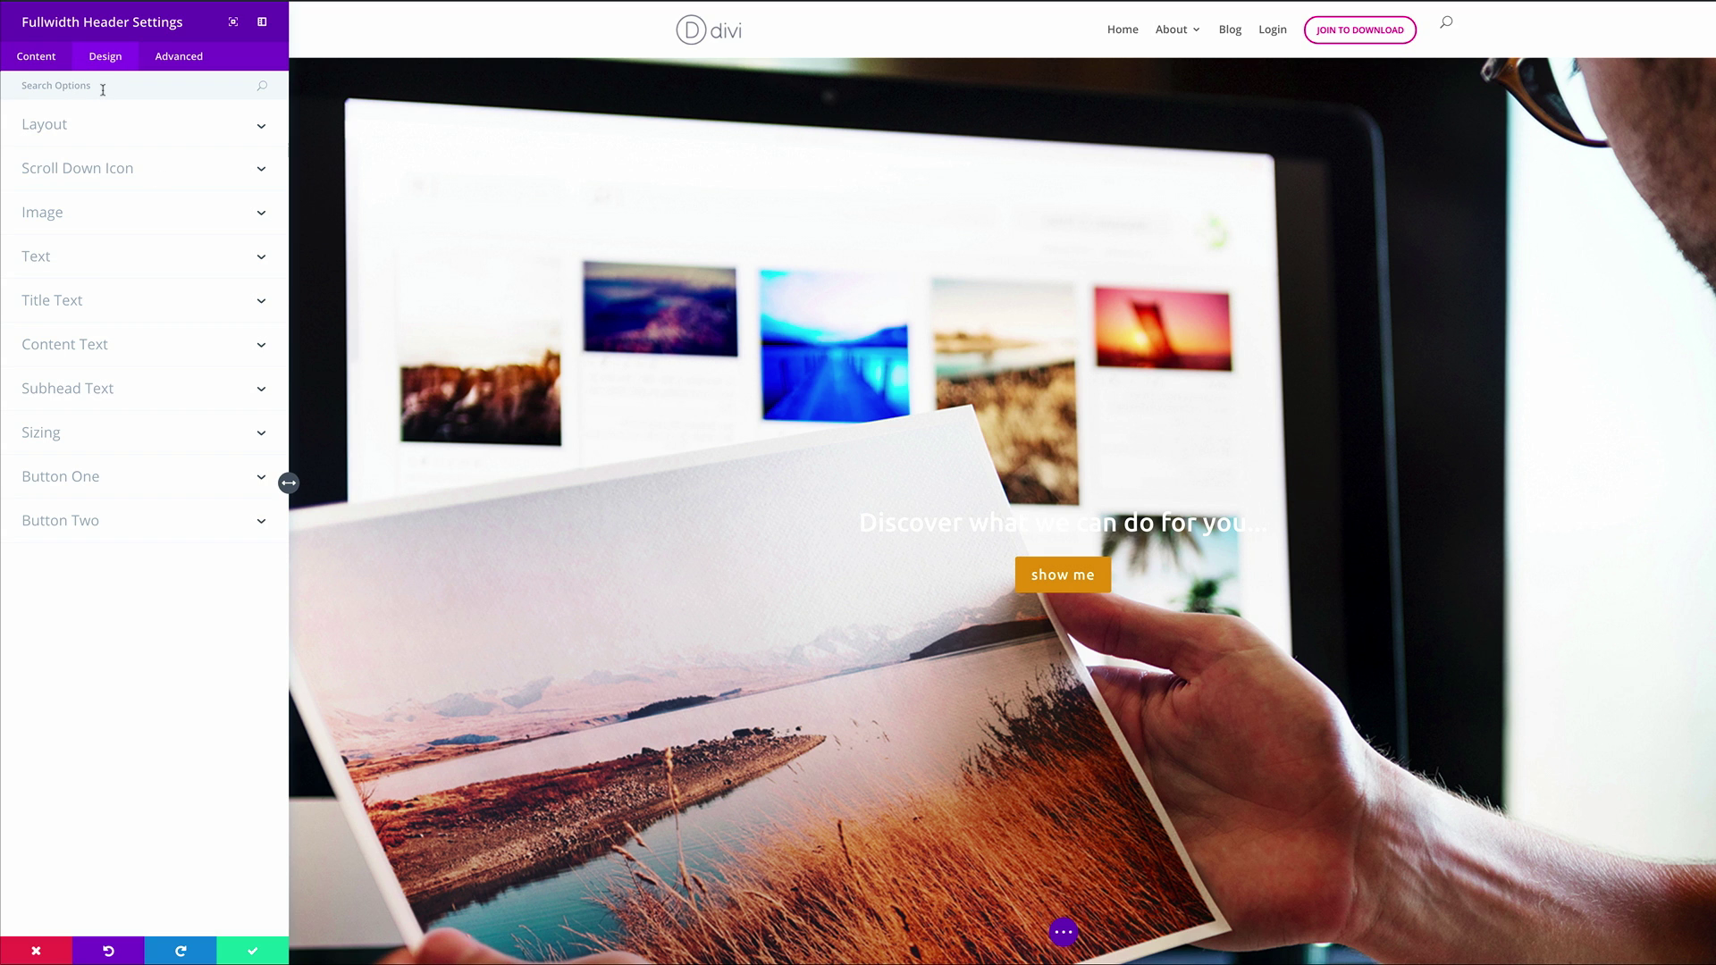
text(Ove)
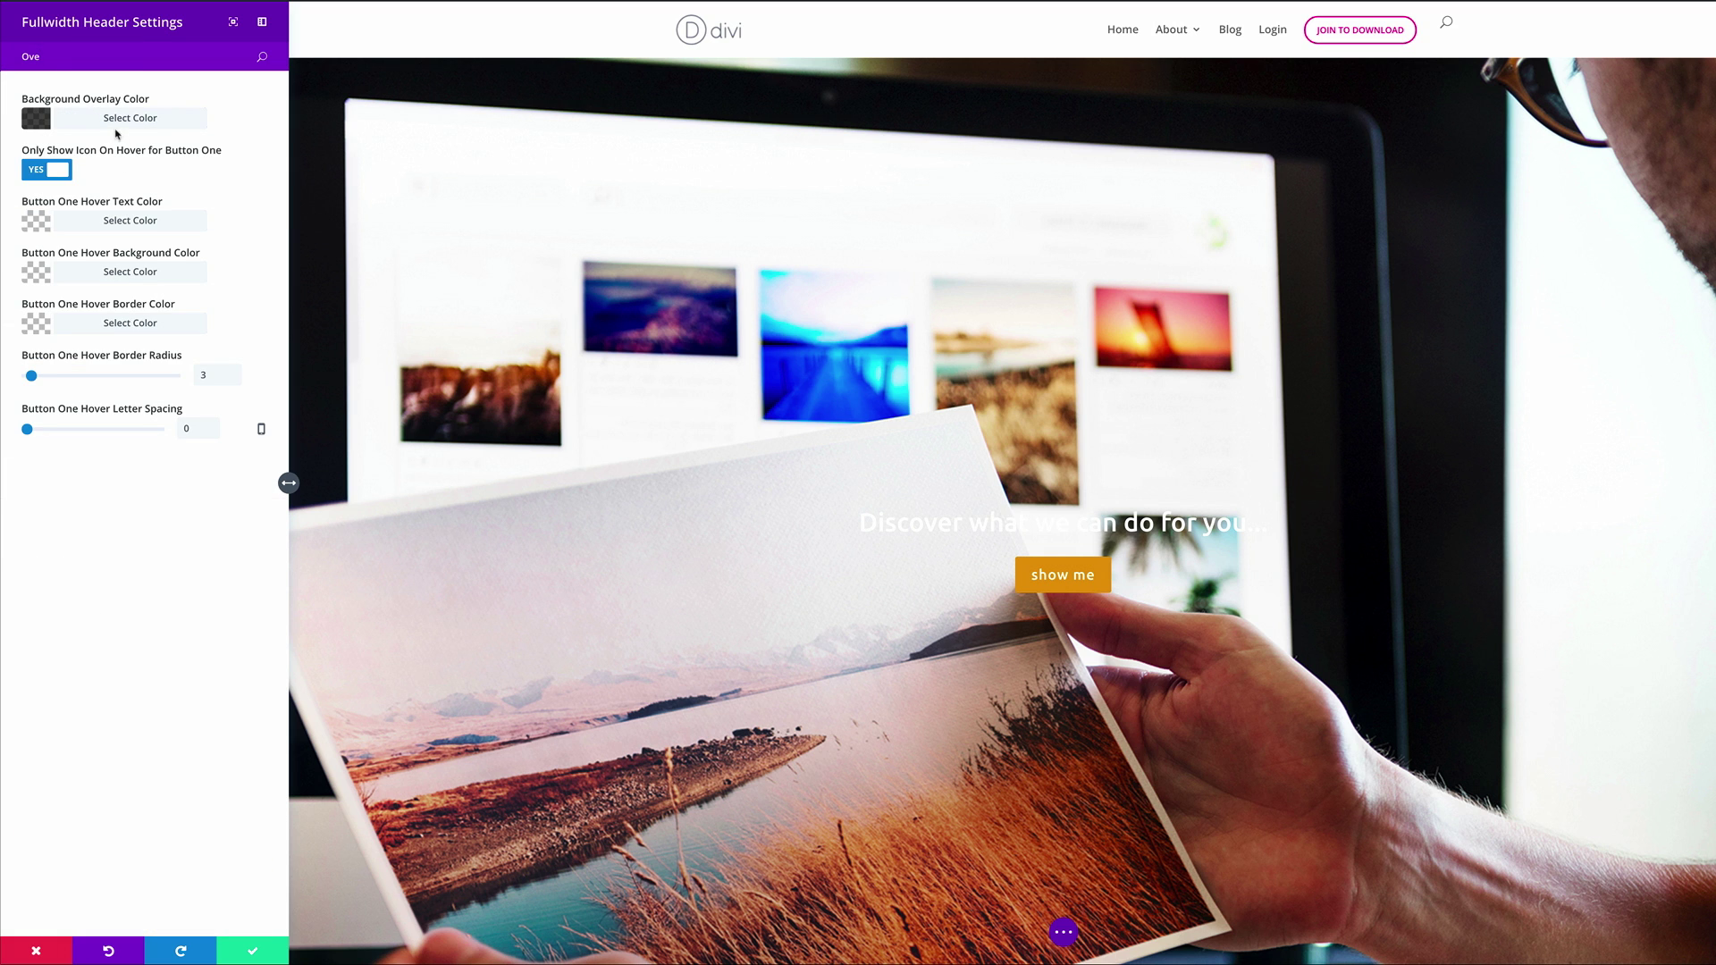
click(28, 124)
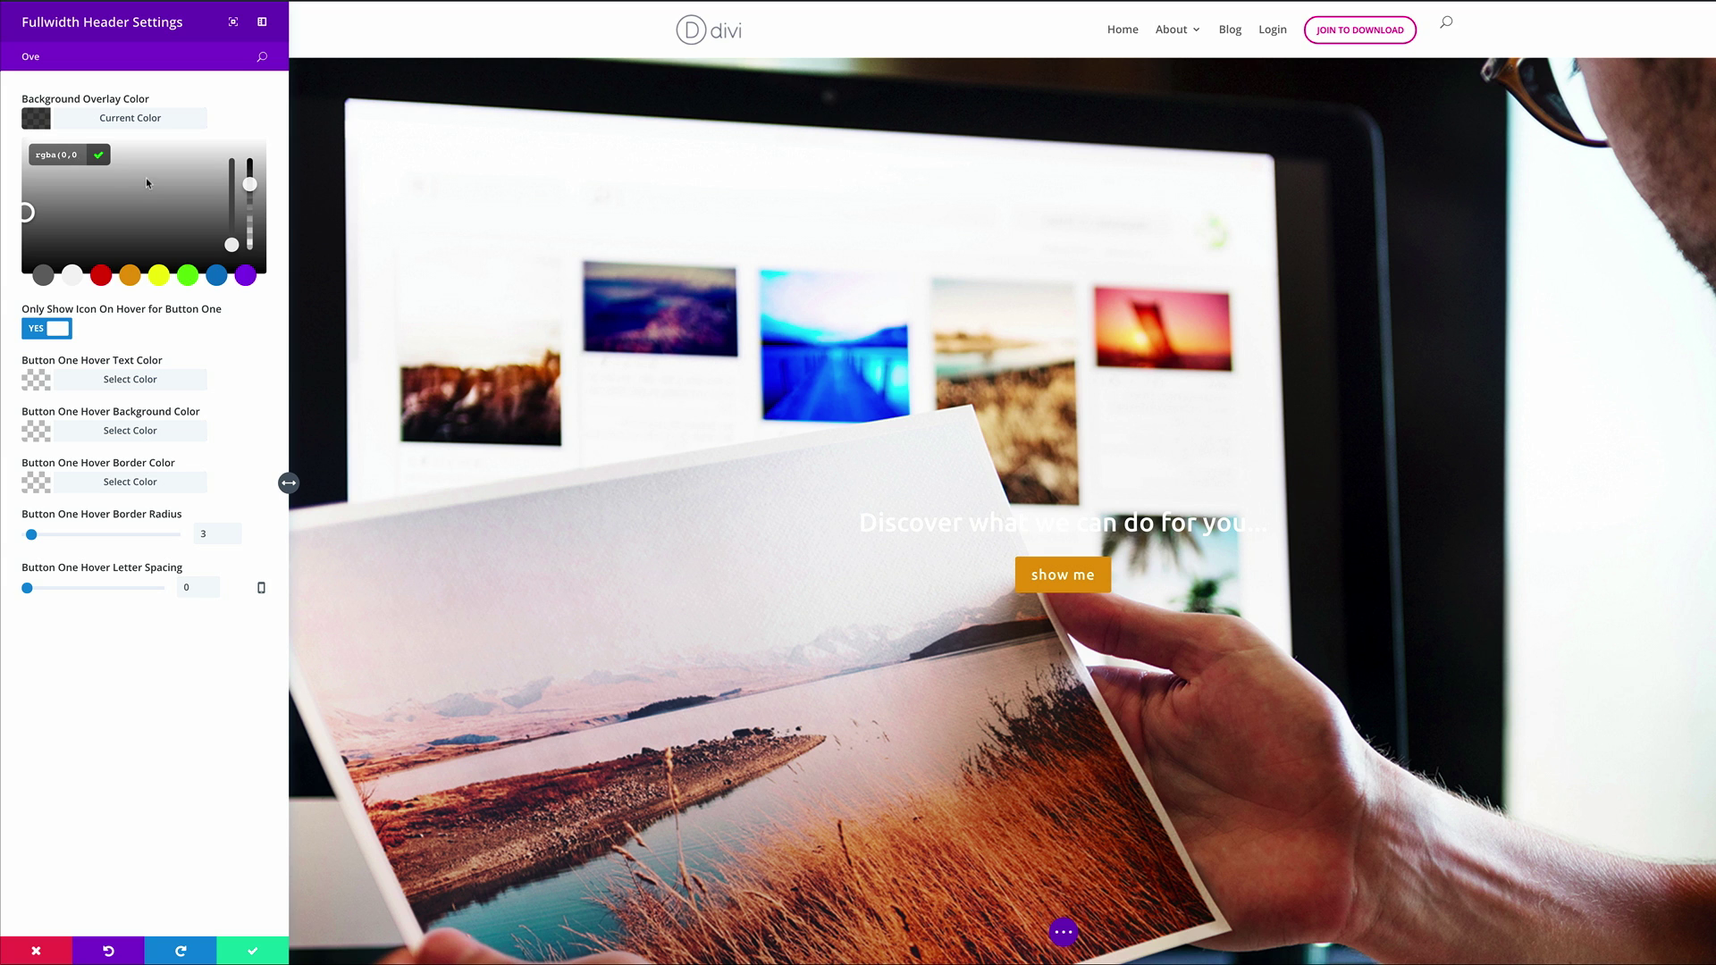
click(75, 155)
mouse_move(253, 909)
click(254, 946)
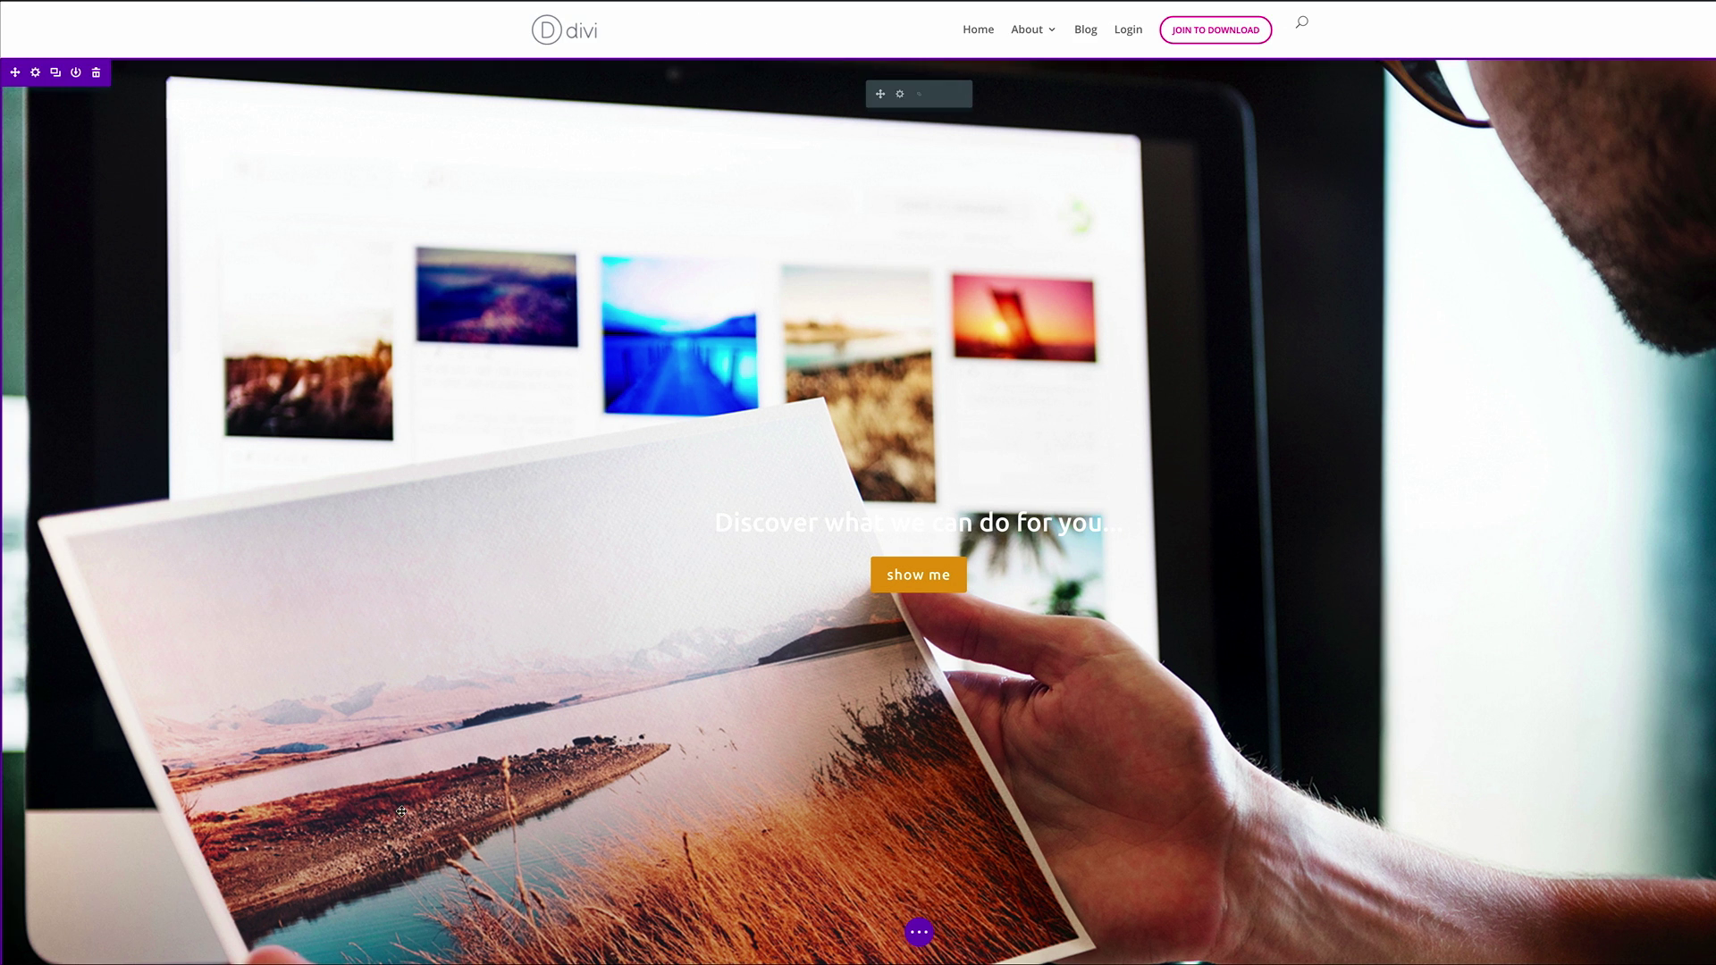
scroll(1505, 662, down, 15)
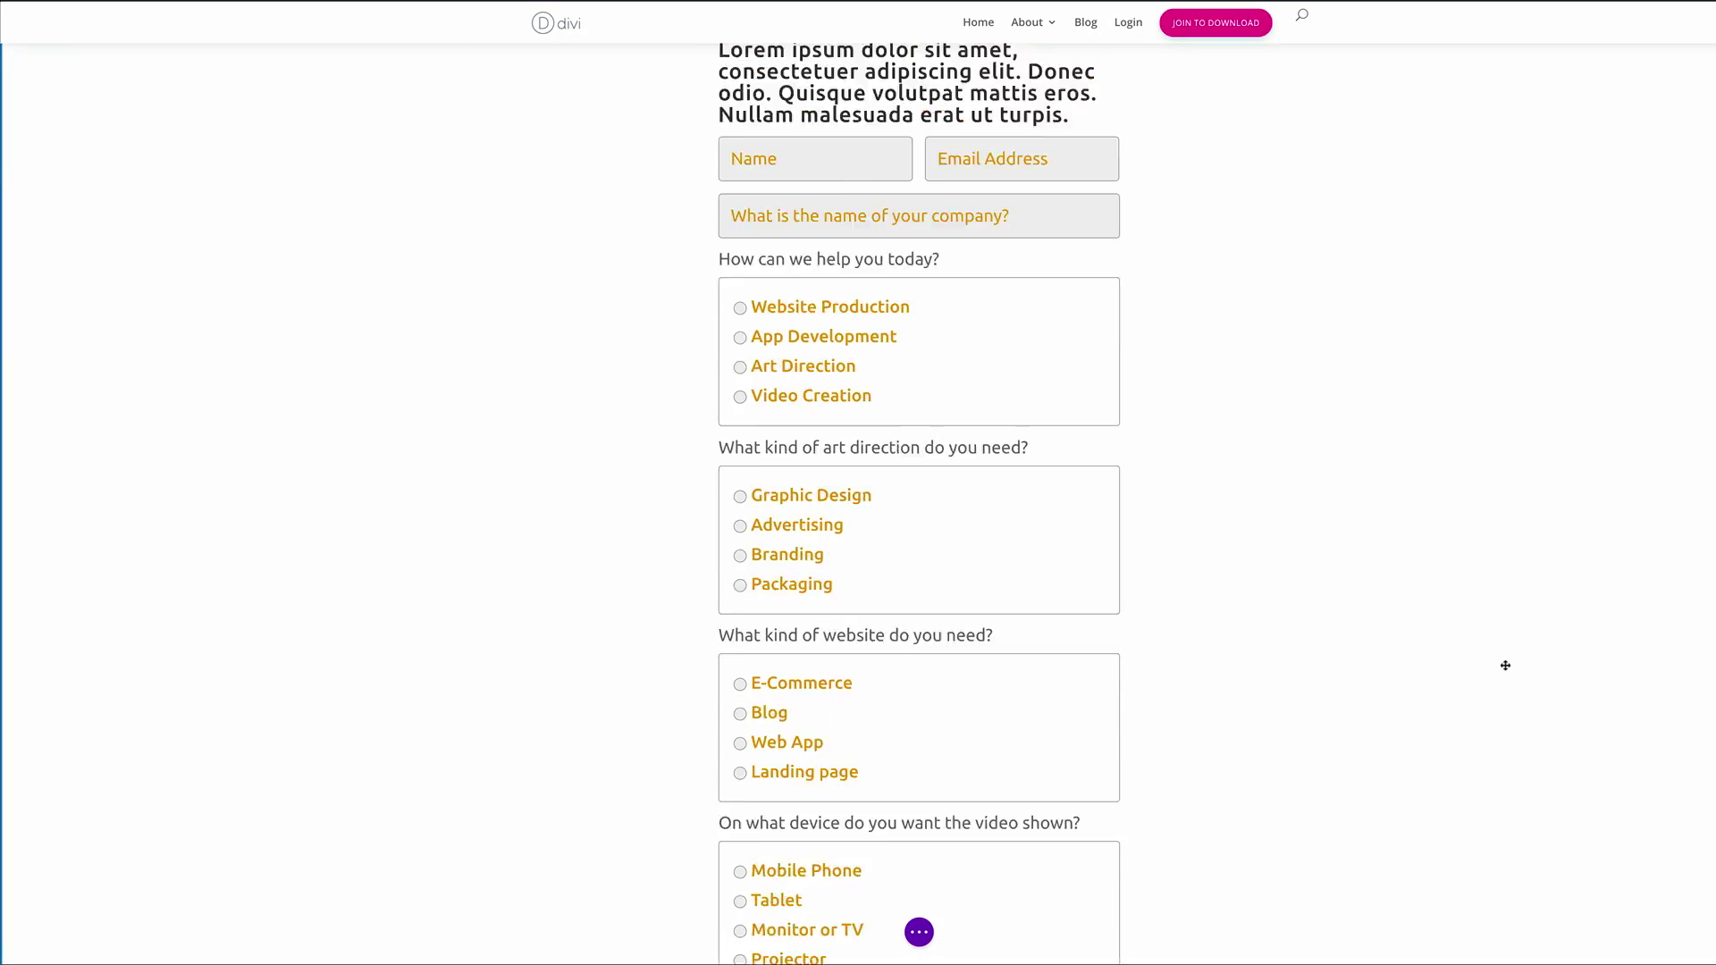
scroll(1505, 665, up, 15)
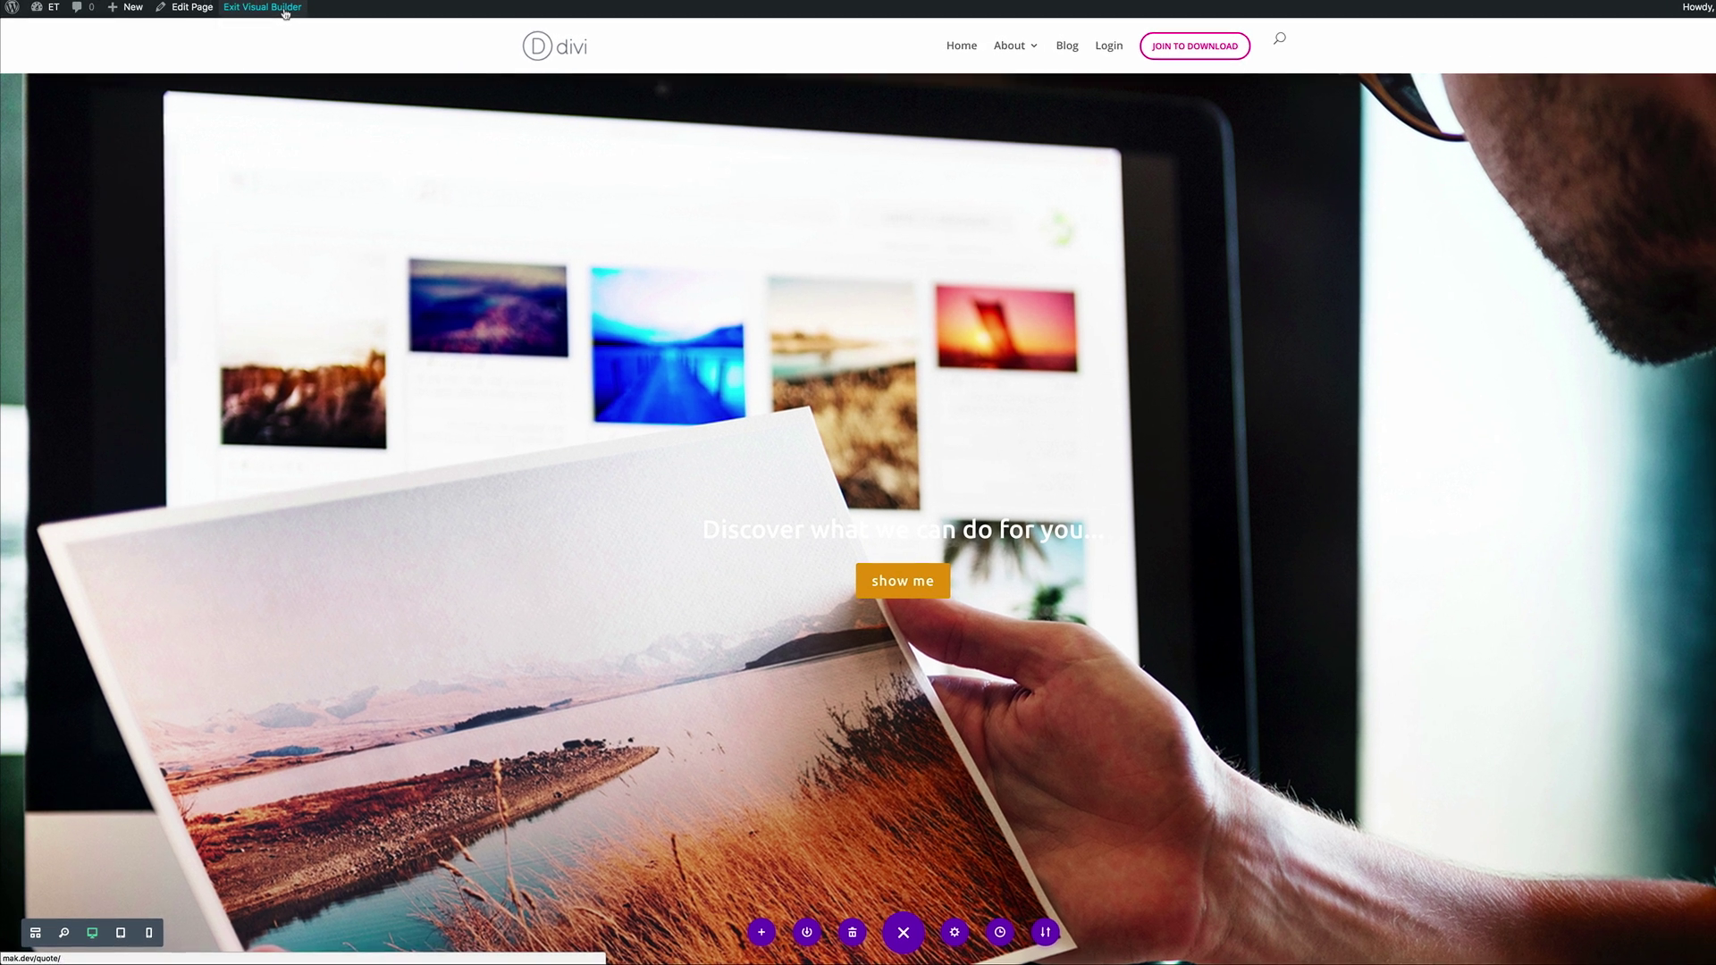
Exit the builder and try Website Production, App Development, Art Direction, Video Creation on the live form
click(284, 13)
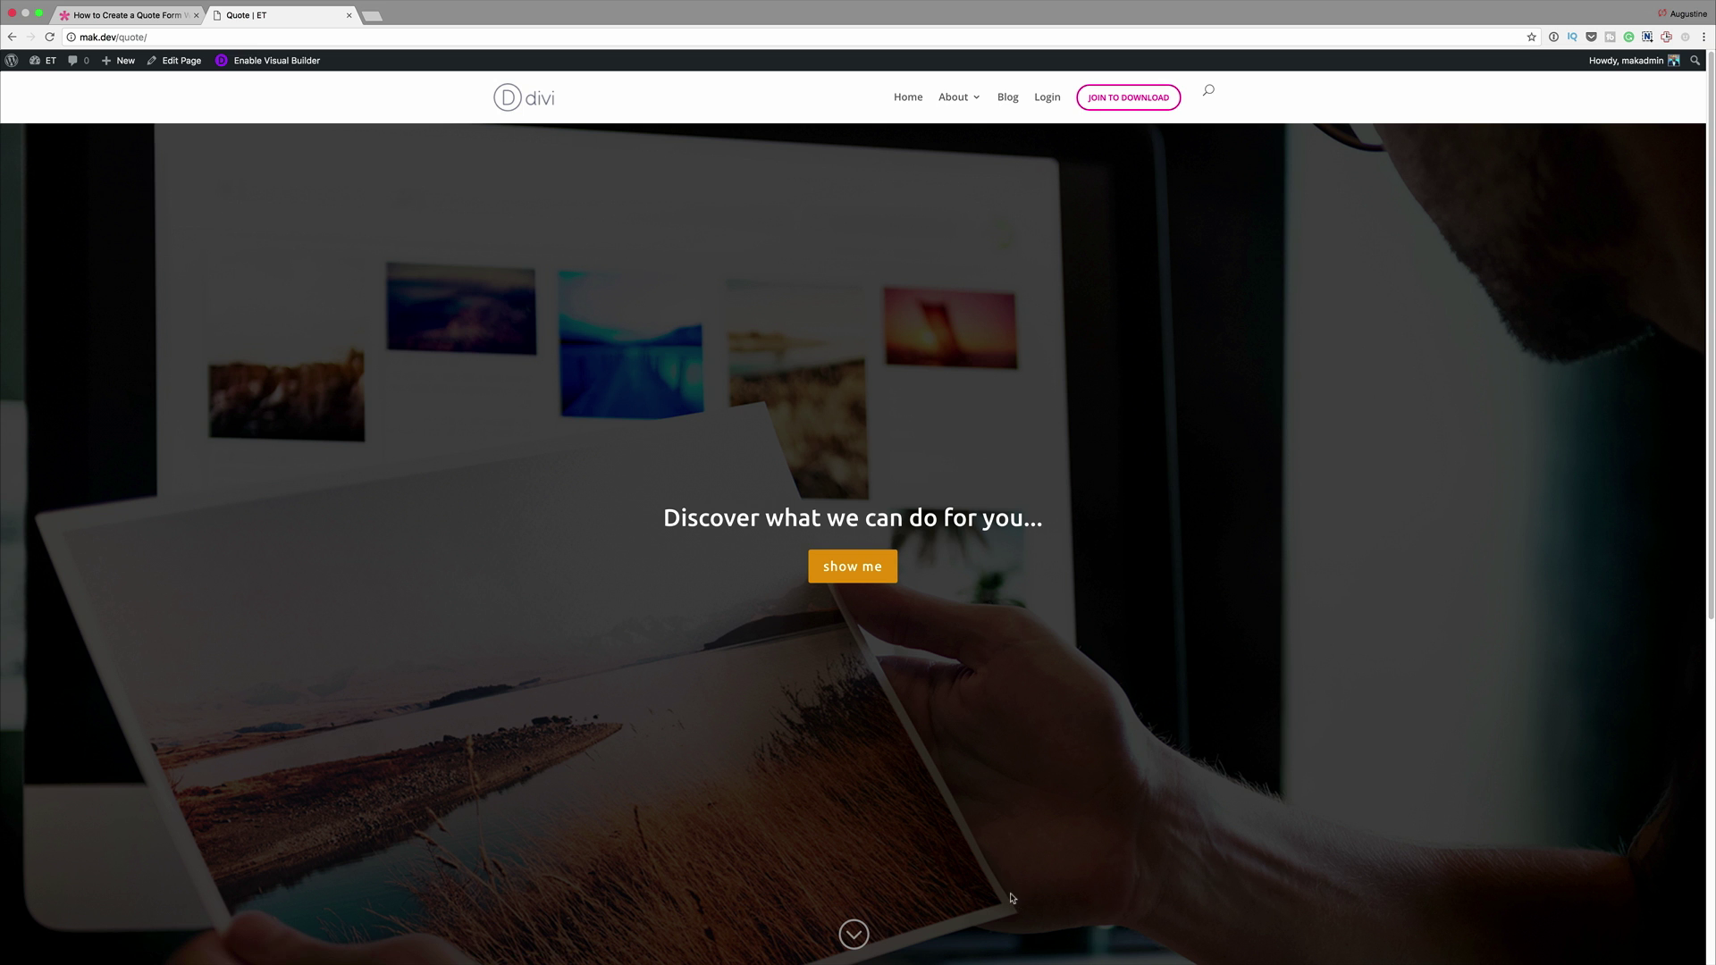
click(854, 934)
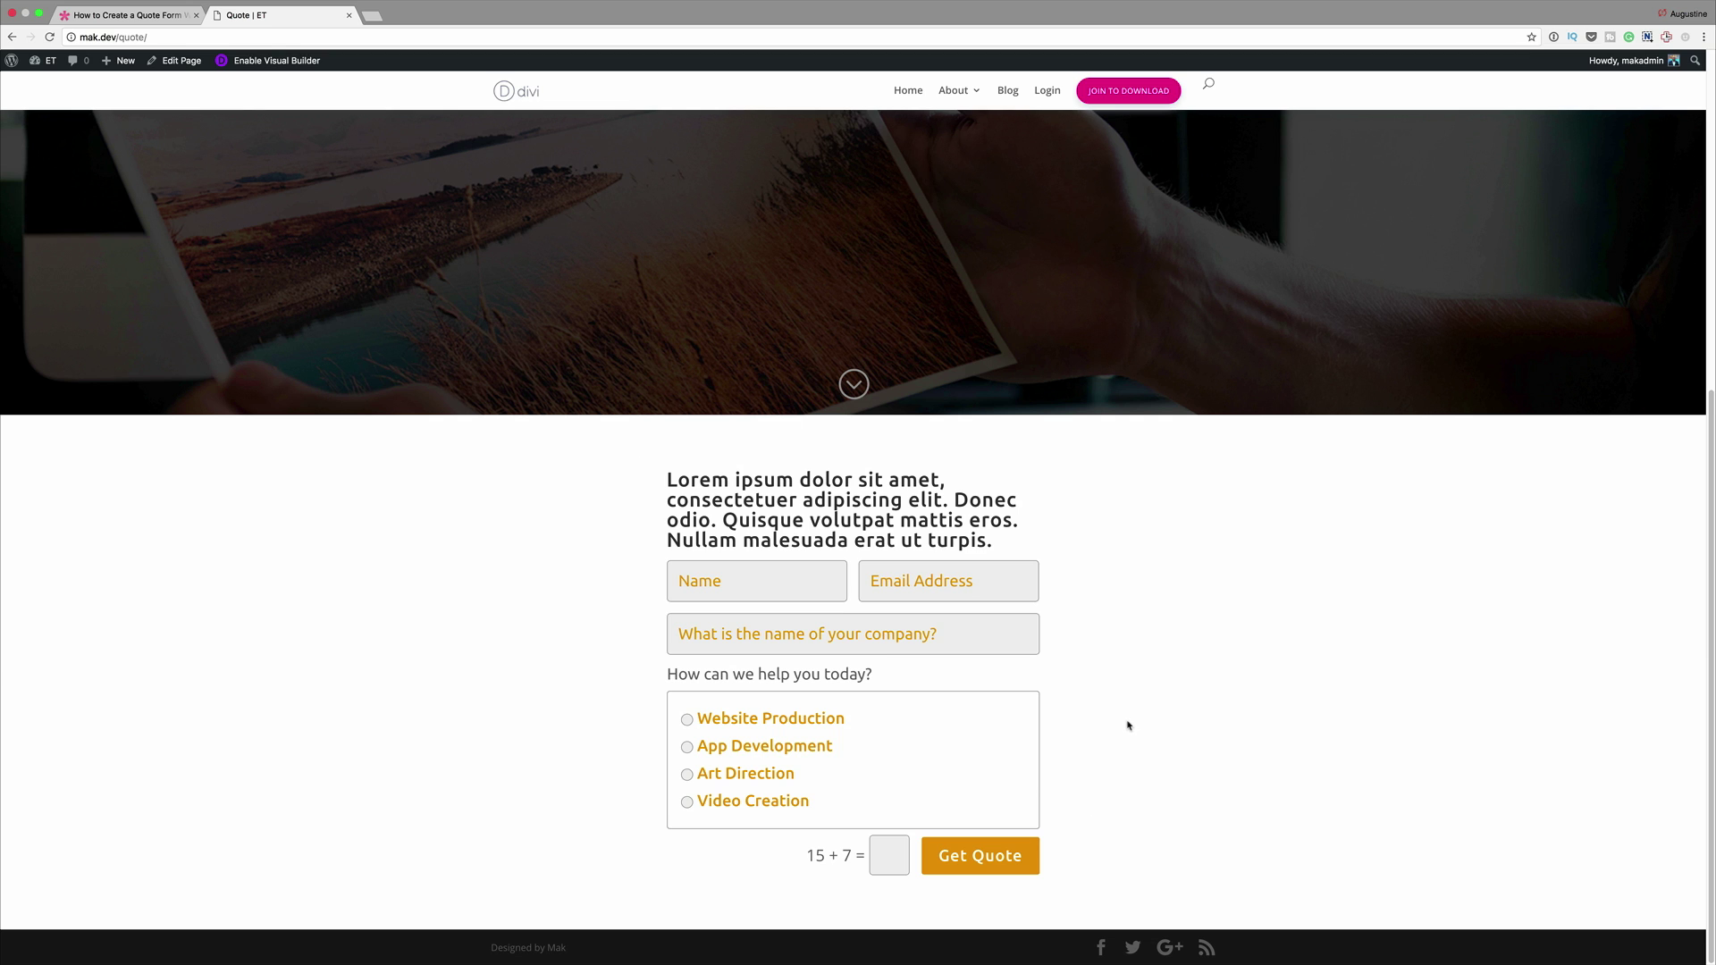
click(686, 722)
scroll(581, 726, down, 3)
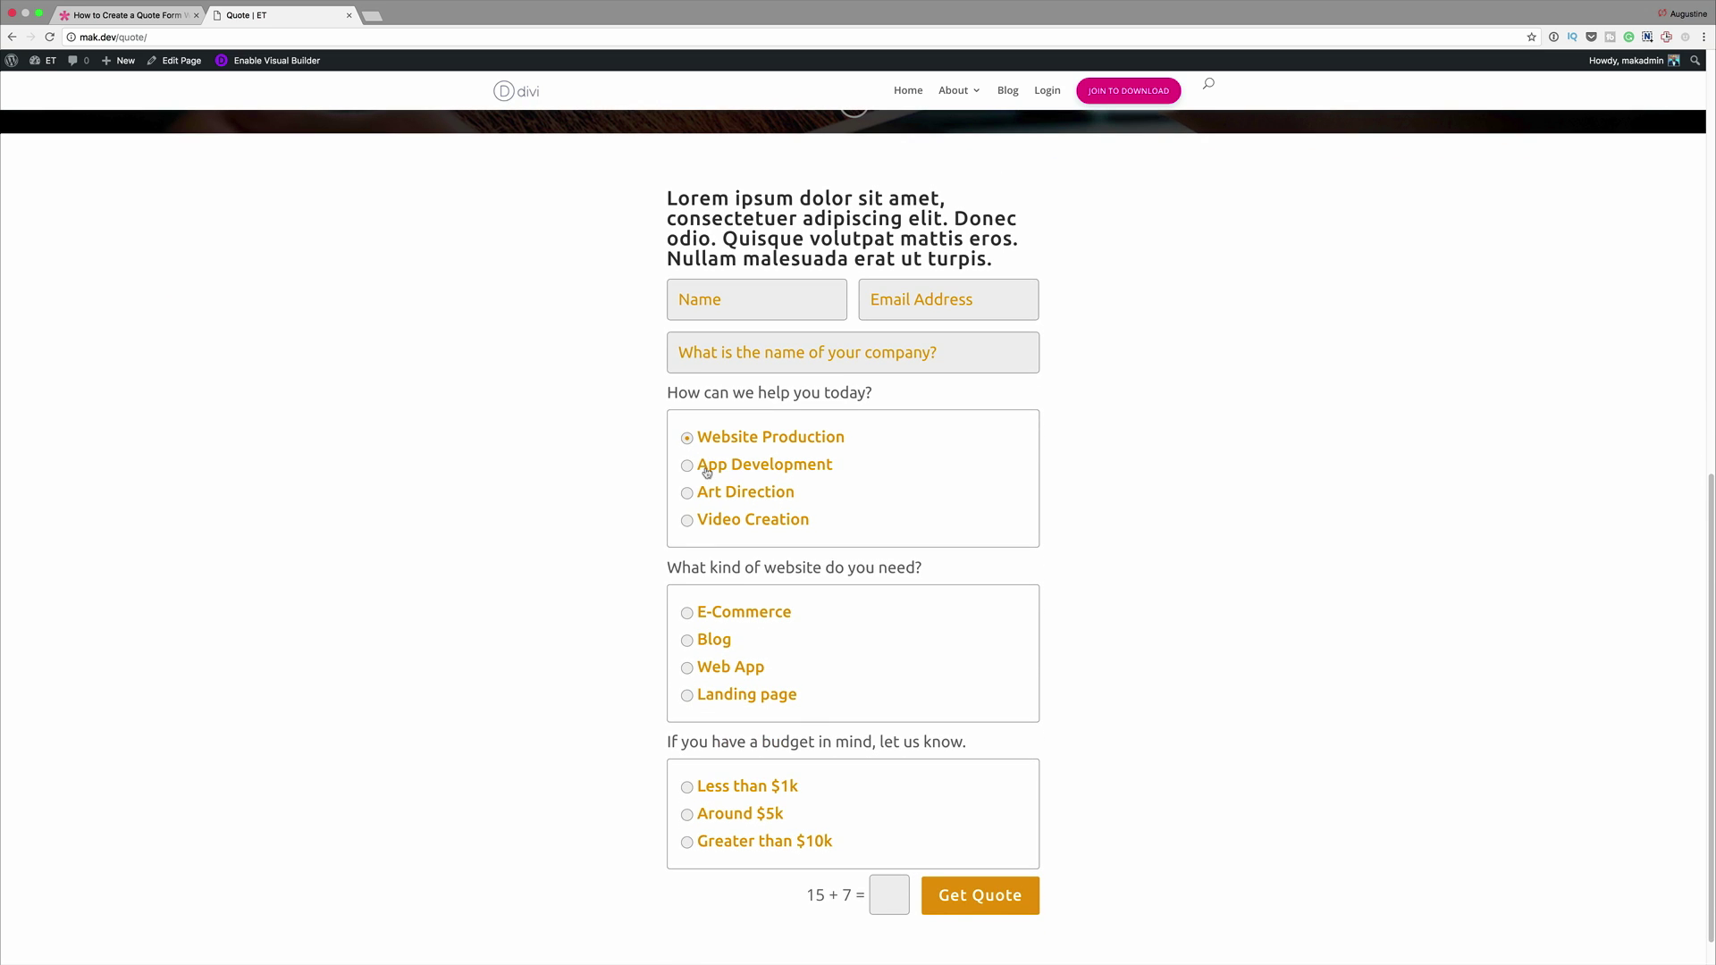
click(687, 466)
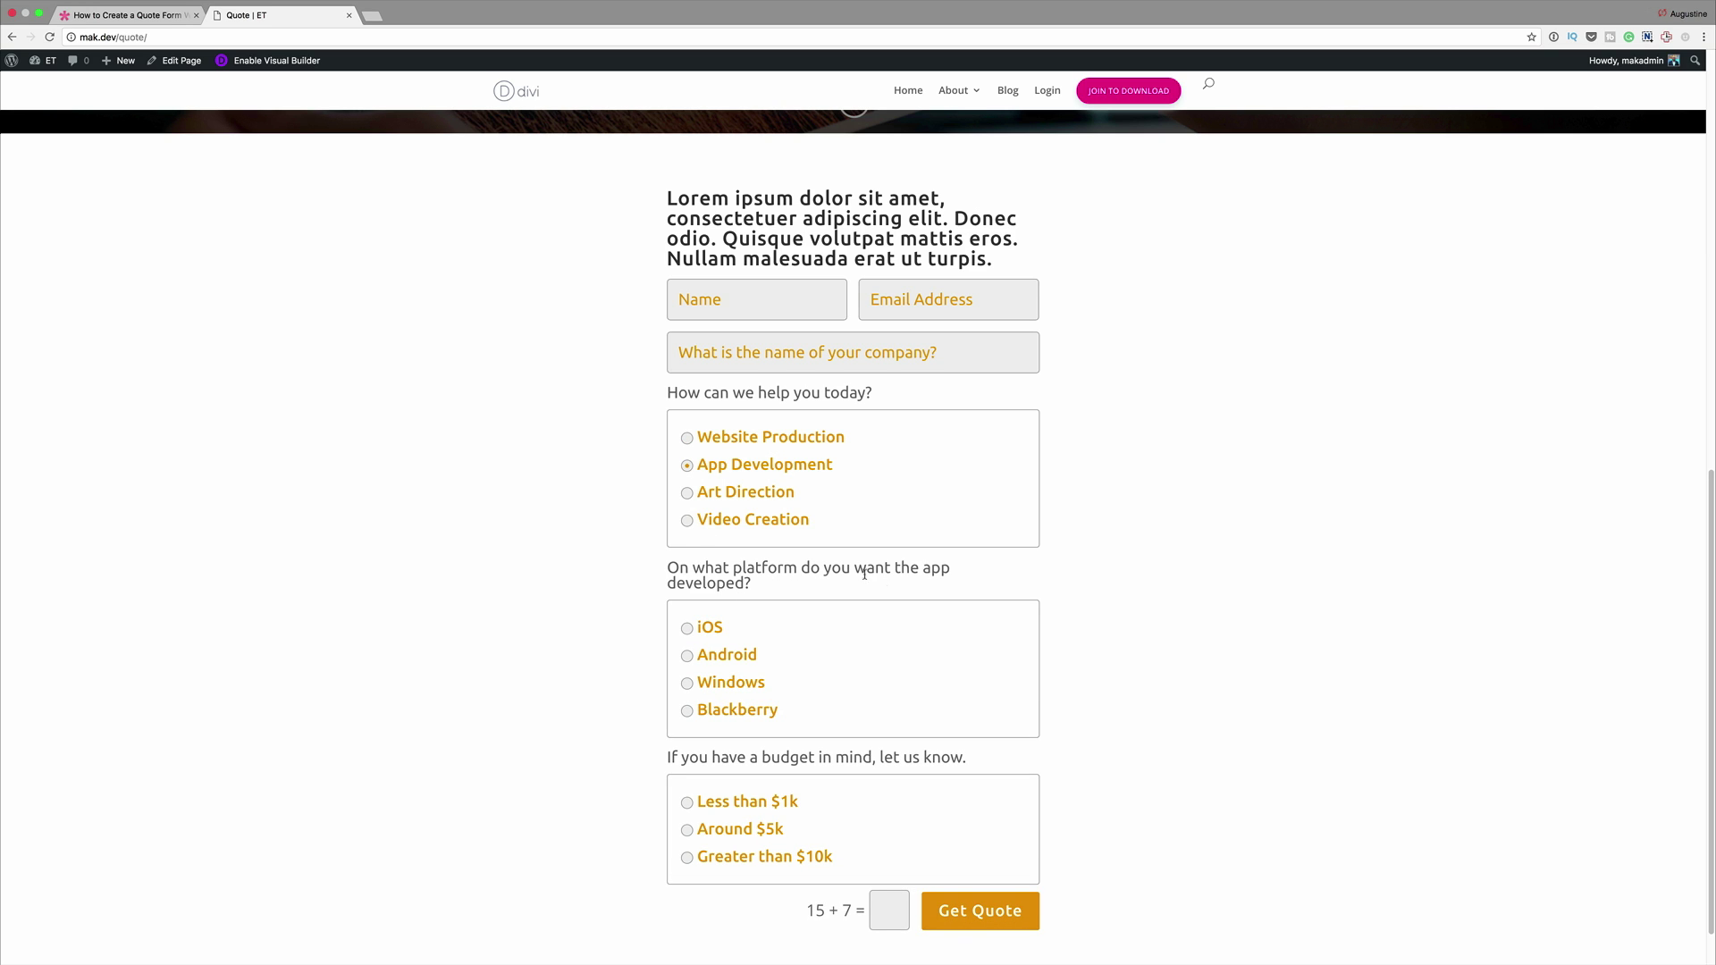
click(687, 493)
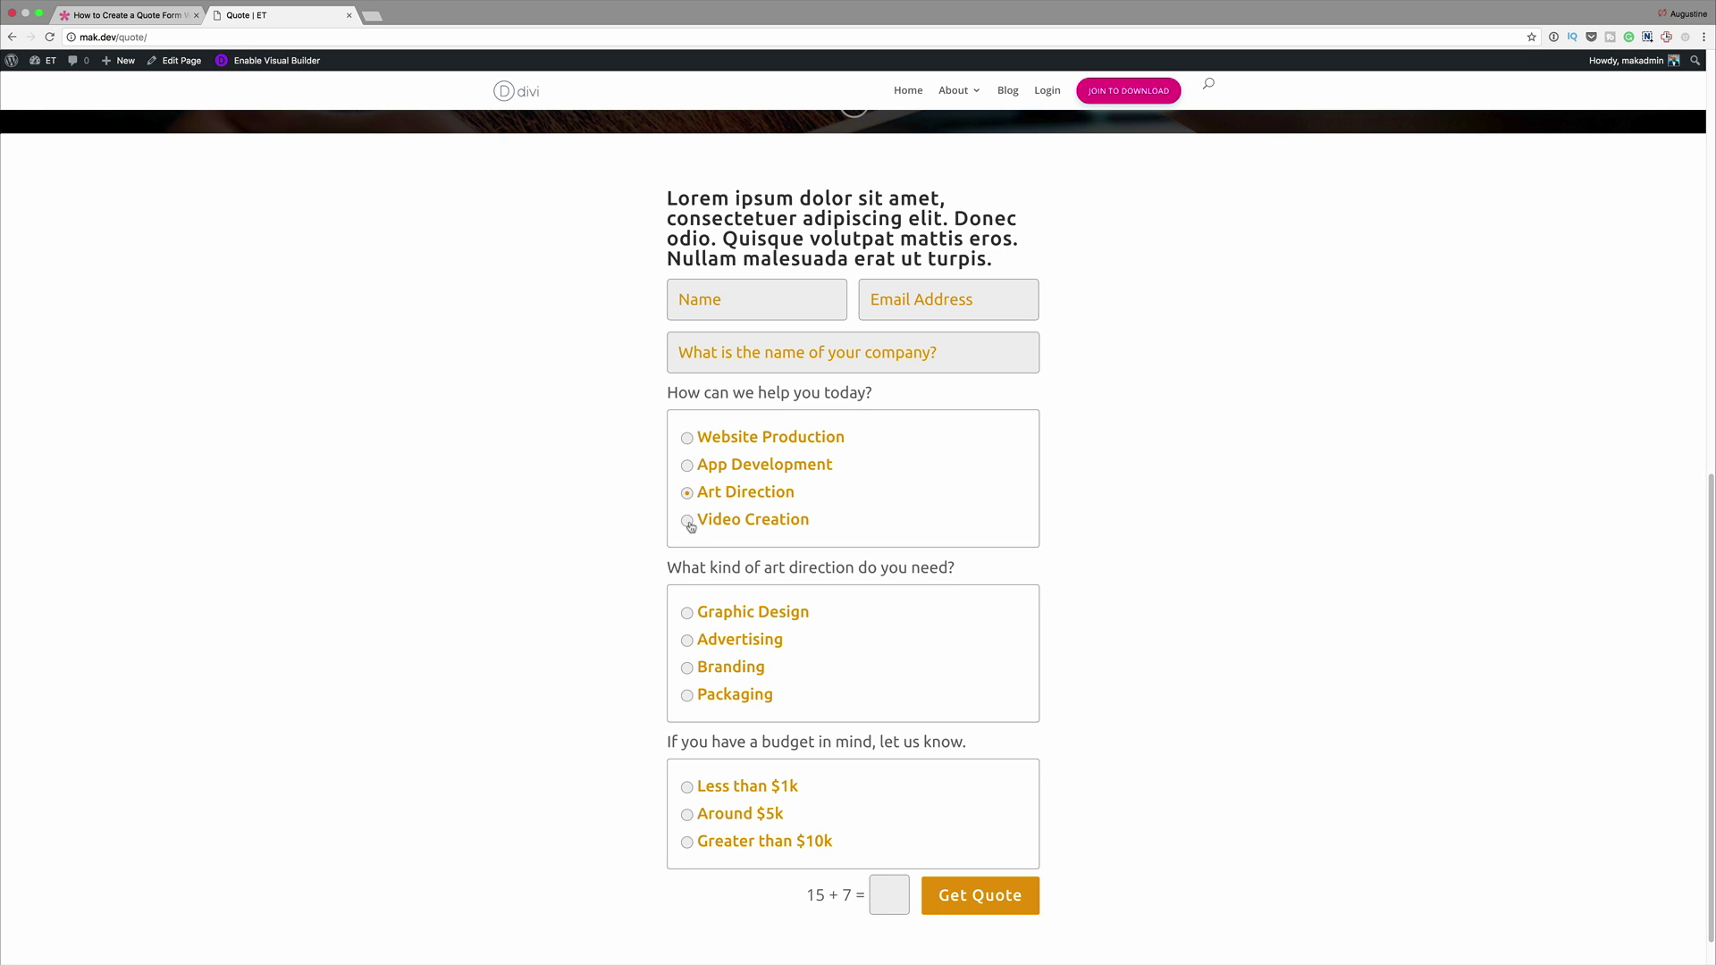
click(688, 523)
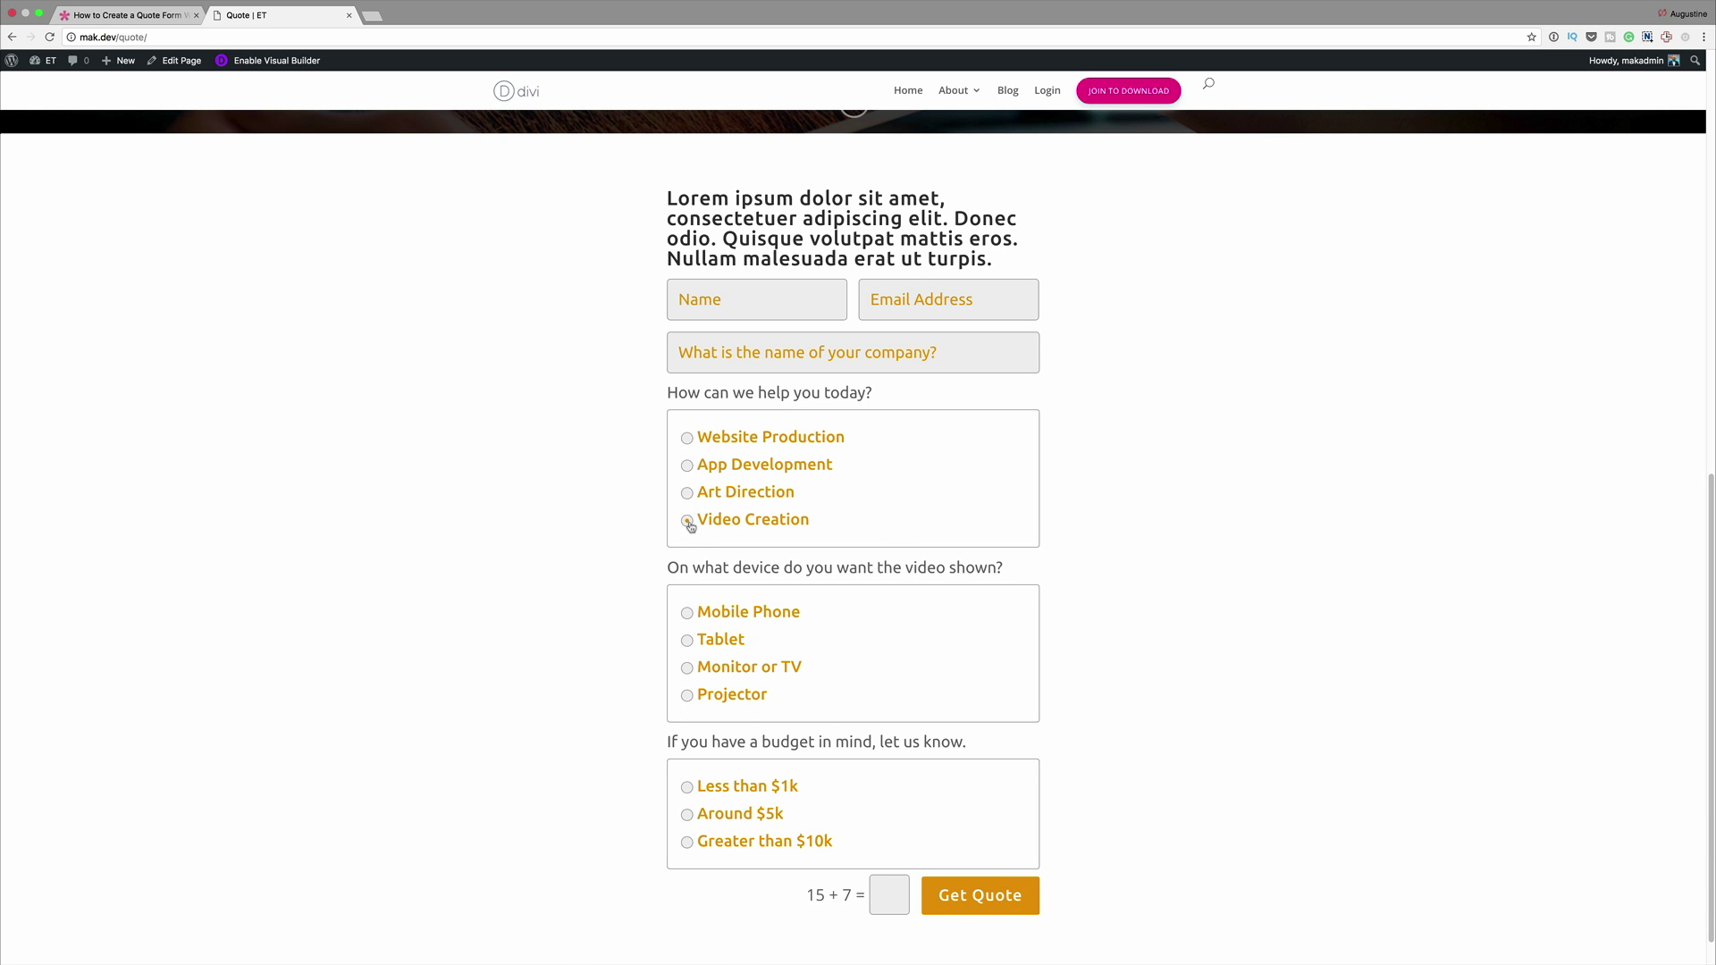